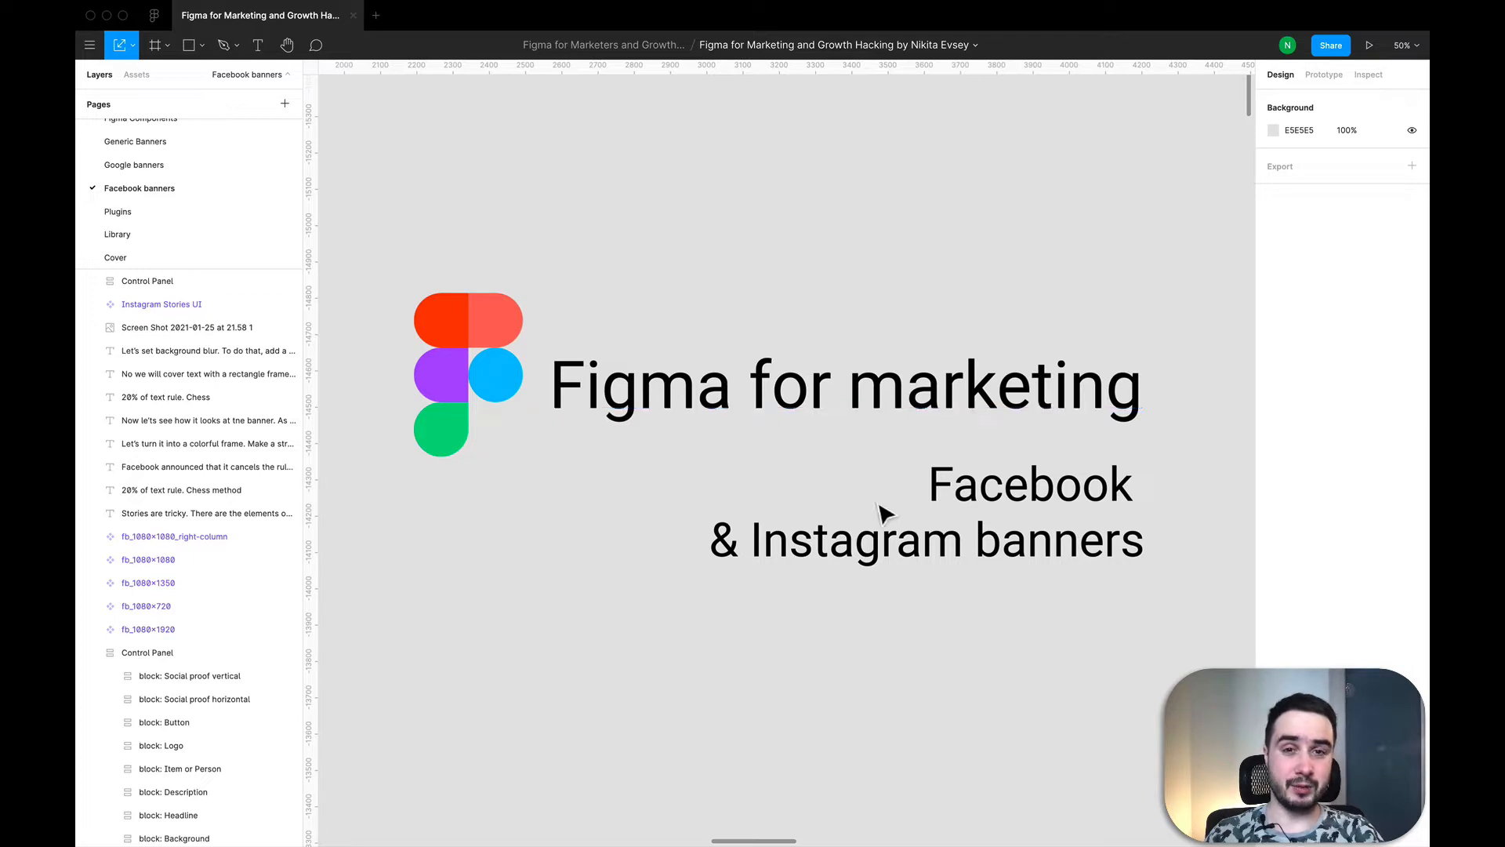
# Step: Examine the 20% of text rule chess method examples on the Facebook banners page
pyautogui.scroll(-5, 779, 333)
pyautogui.scroll(-5, 779, 333)
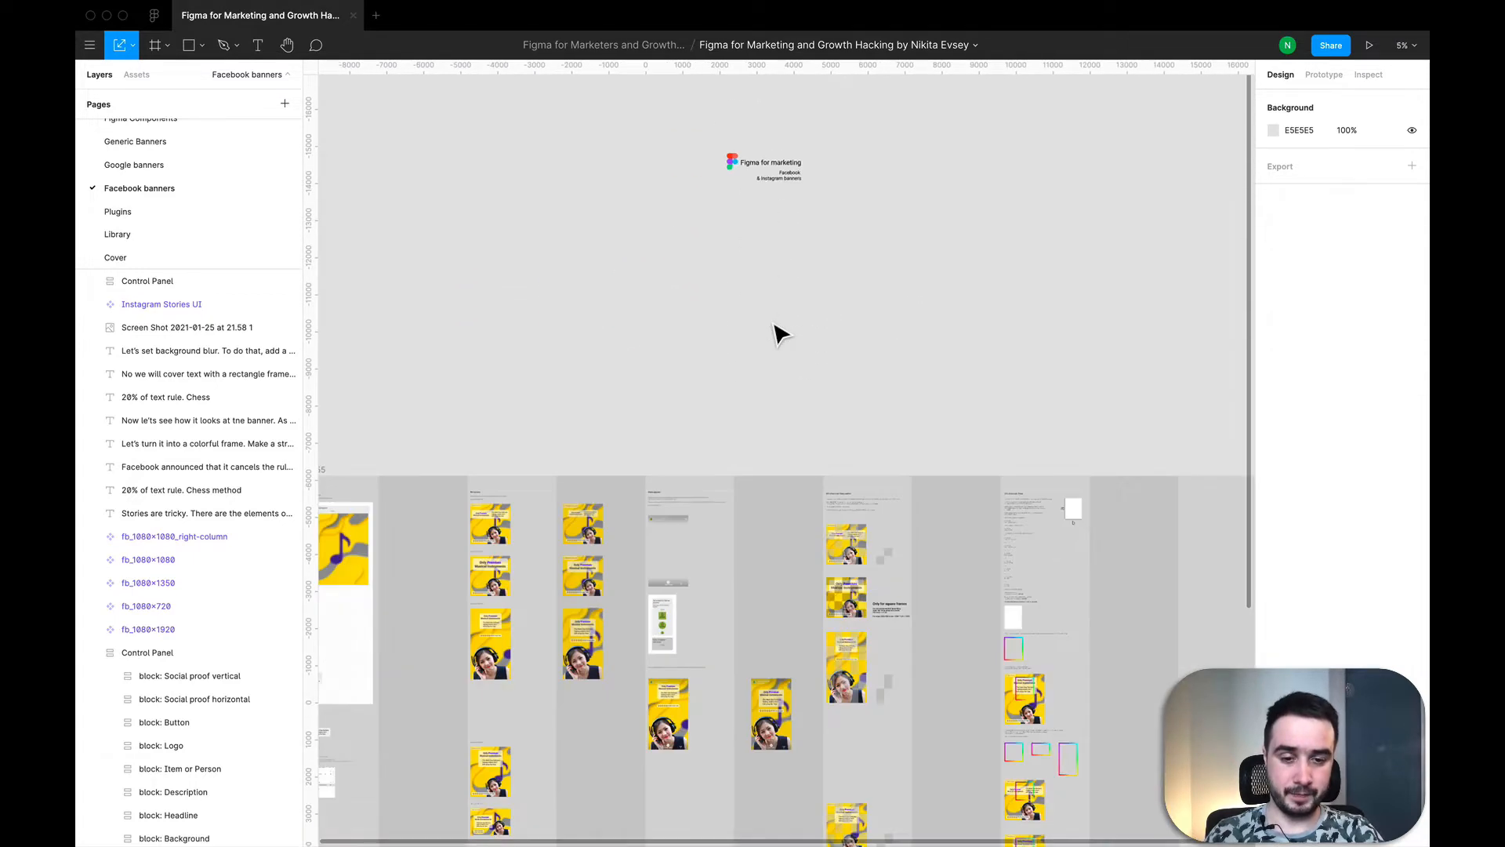
pyautogui.scroll(2, 842, 329)
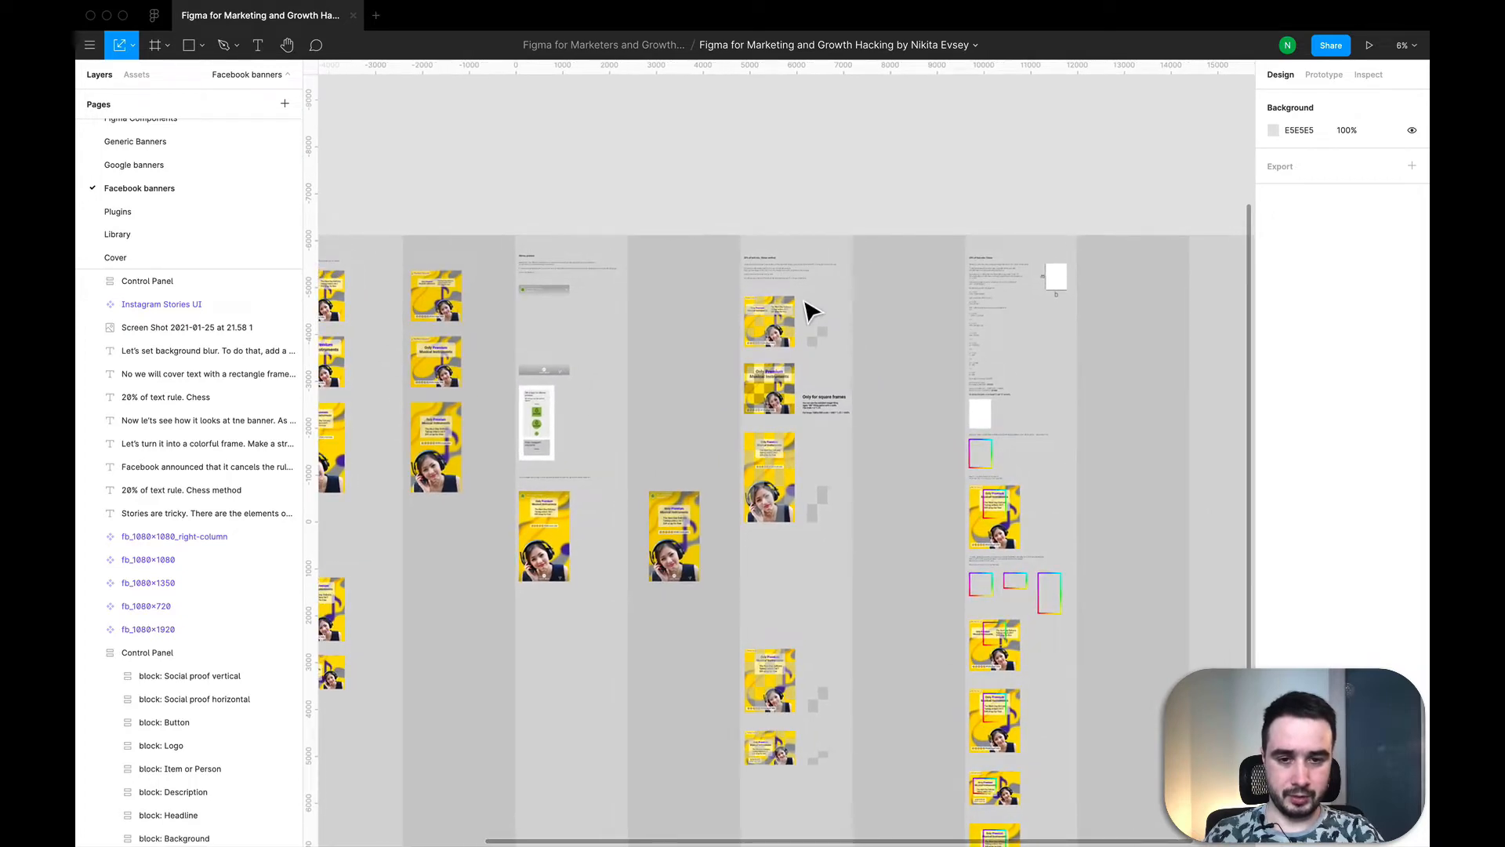
pyautogui.scroll(3, 806, 309)
pyautogui.scroll(3, 753, 313)
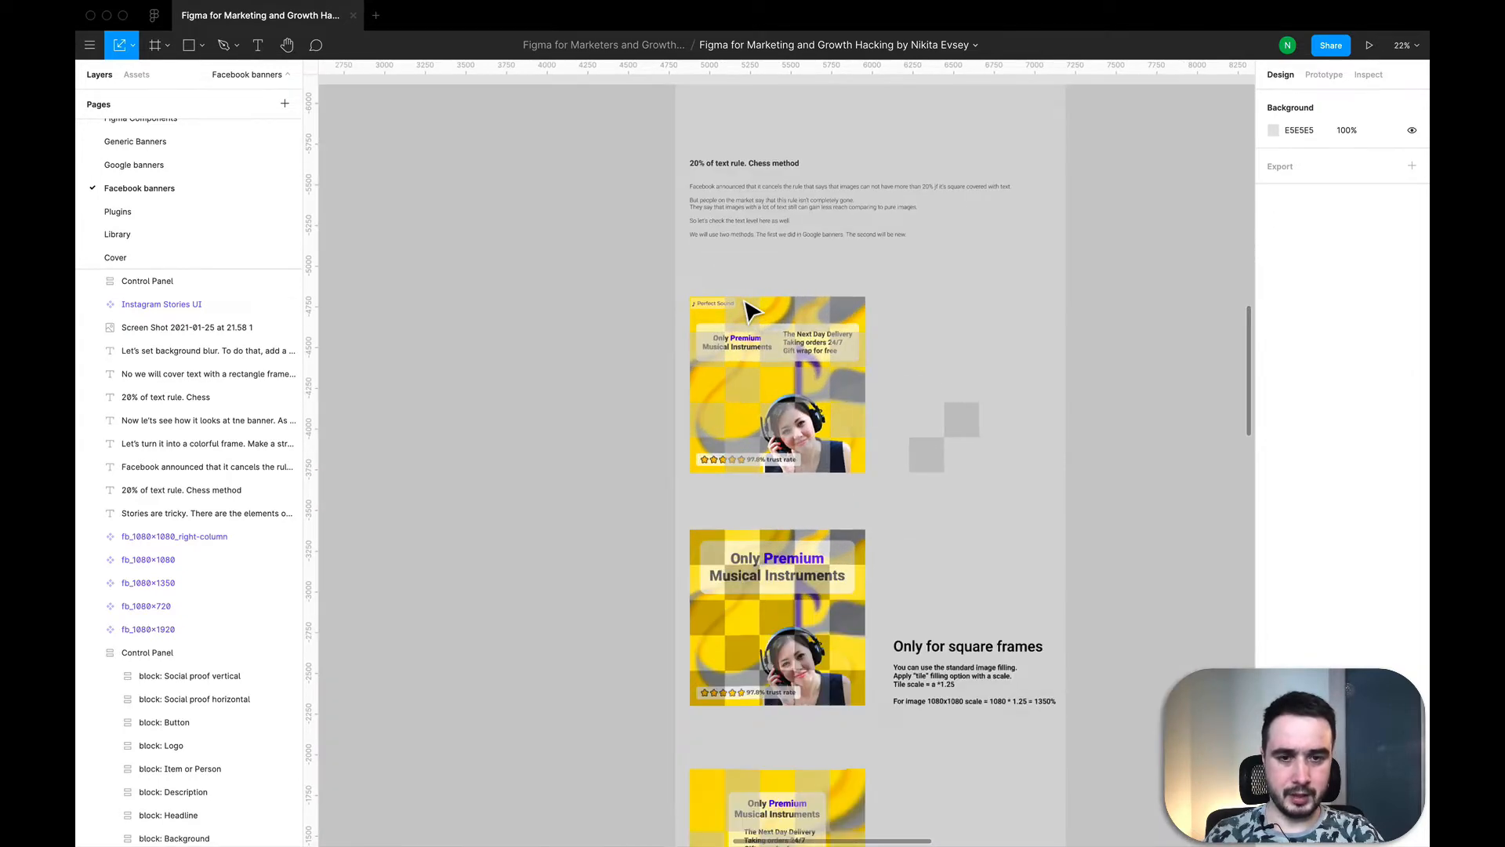
pyautogui.scroll(3, 751, 312)
pyautogui.scroll(-3, 751, 312)
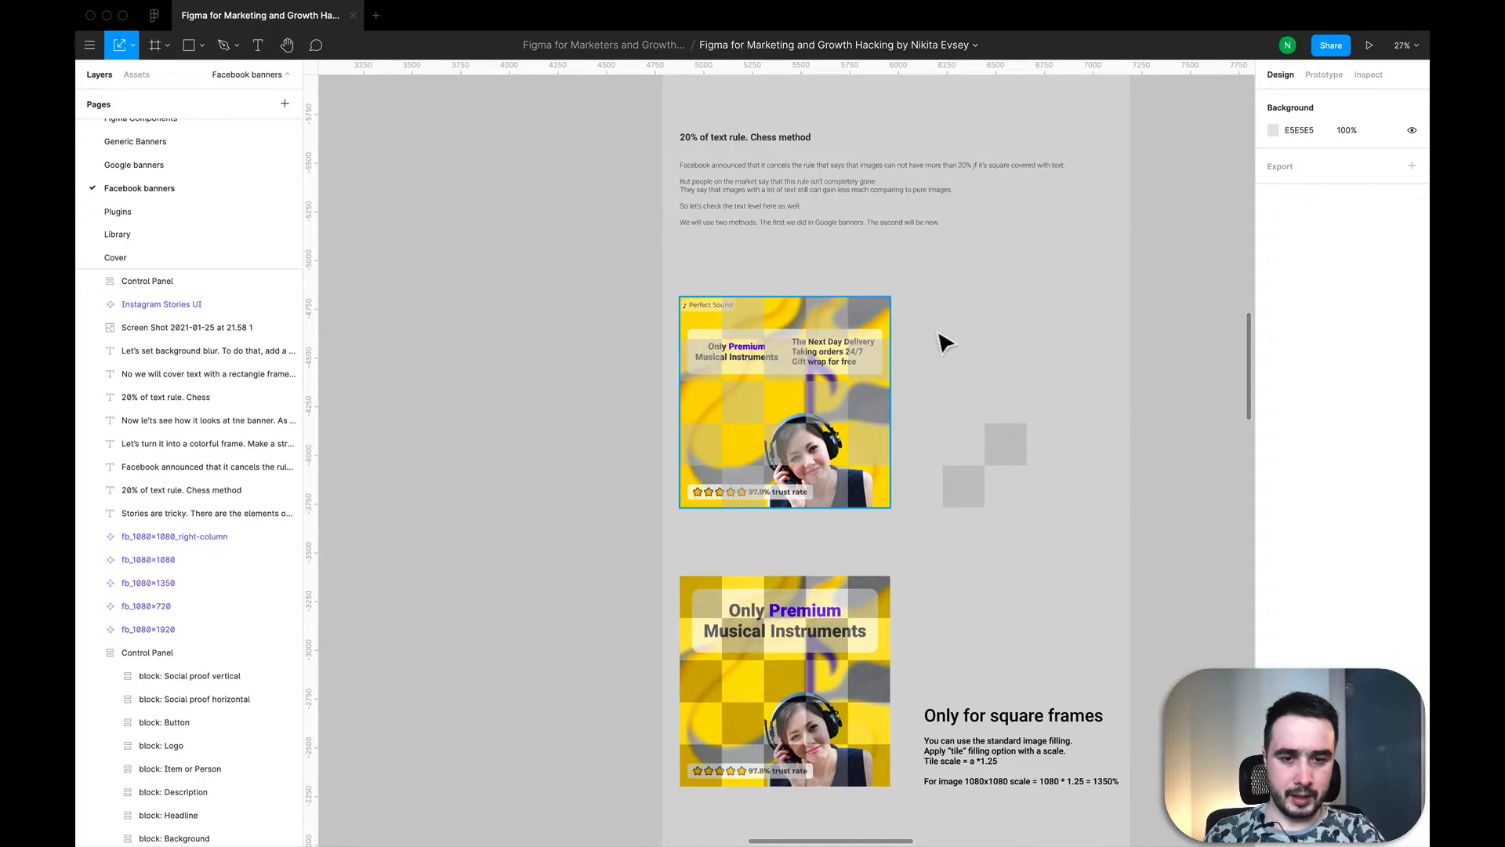
pyautogui.scroll(-2, 741, 353)
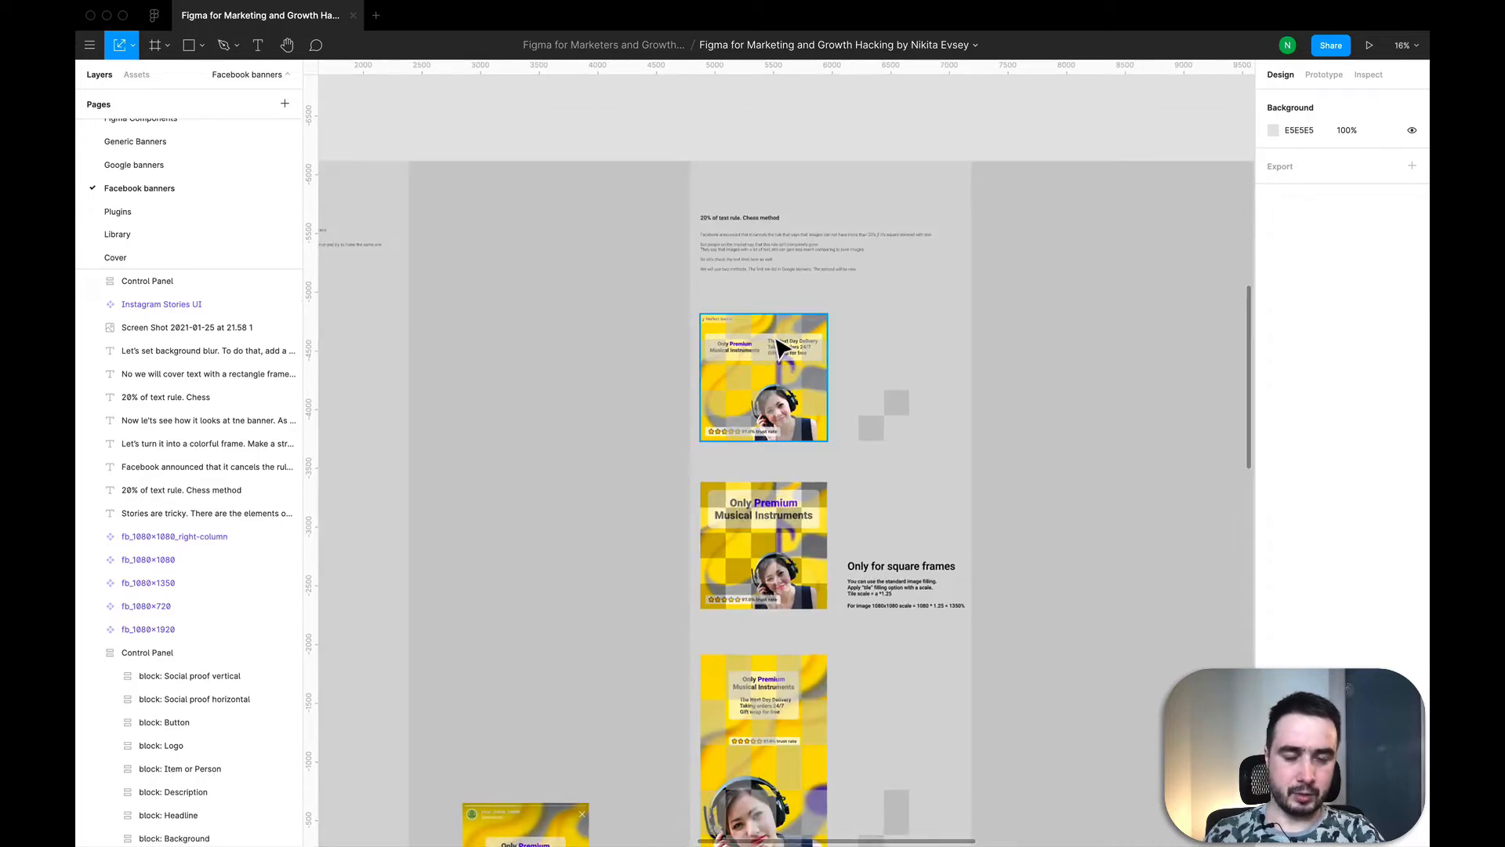
pyautogui.scroll(-2, 780, 346)
pyautogui.scroll(-2, 833, 282)
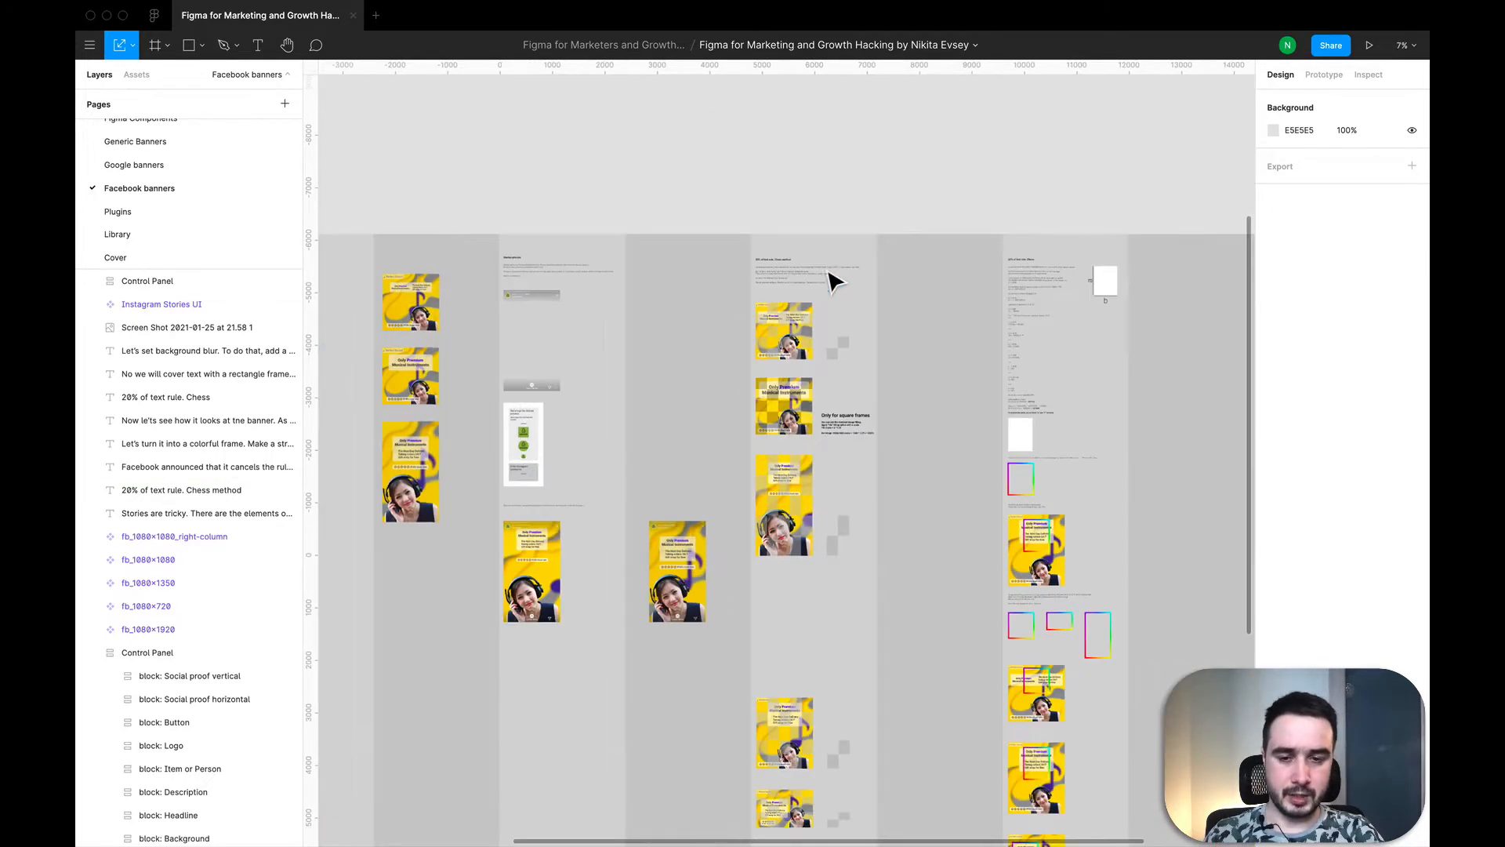
pyautogui.hscroll(-1, 718, 524)
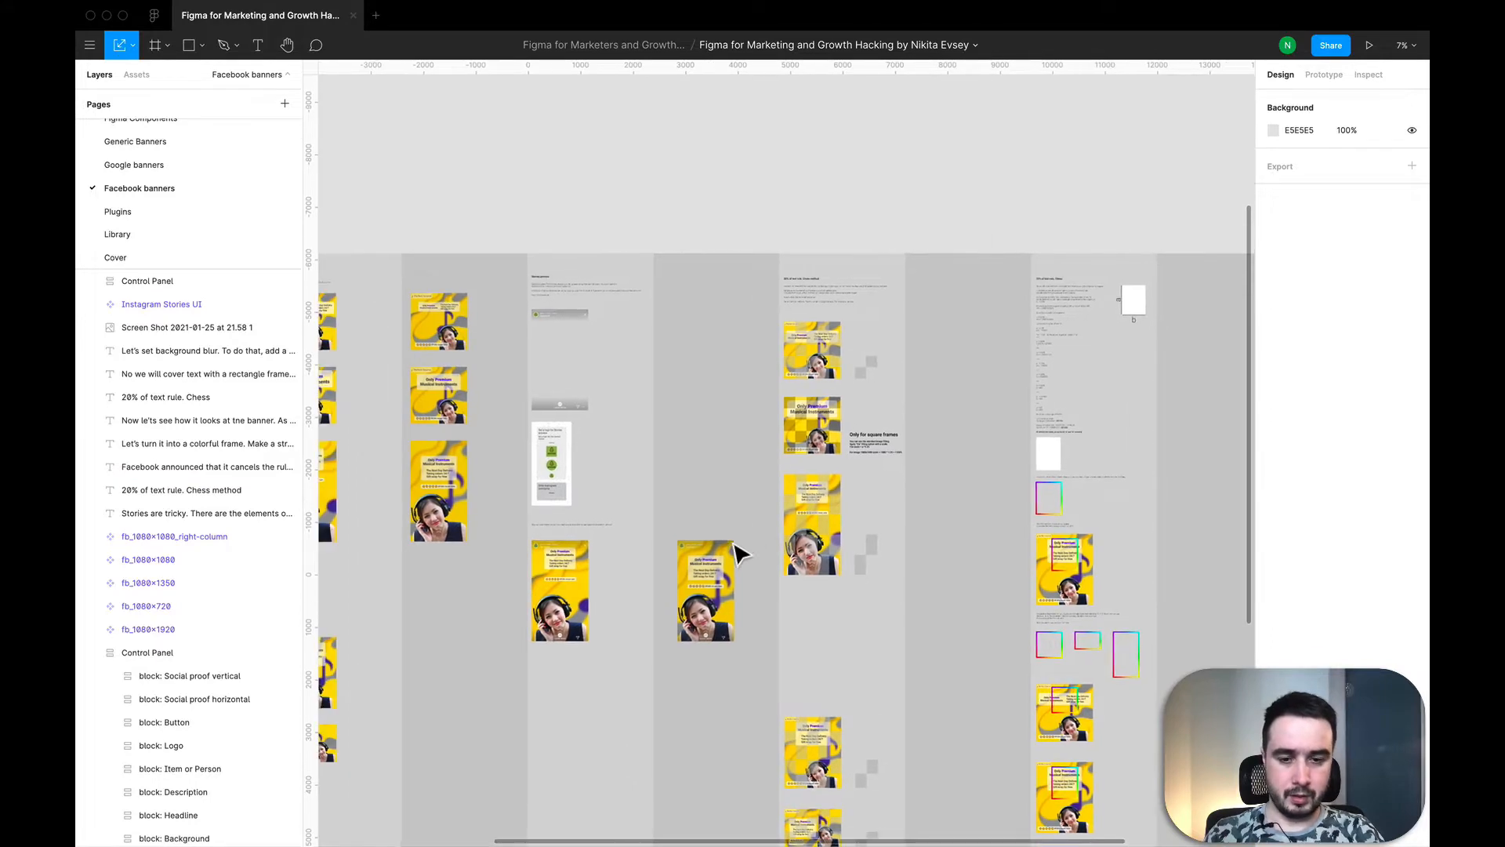
pyautogui.scroll(3, 840, 395)
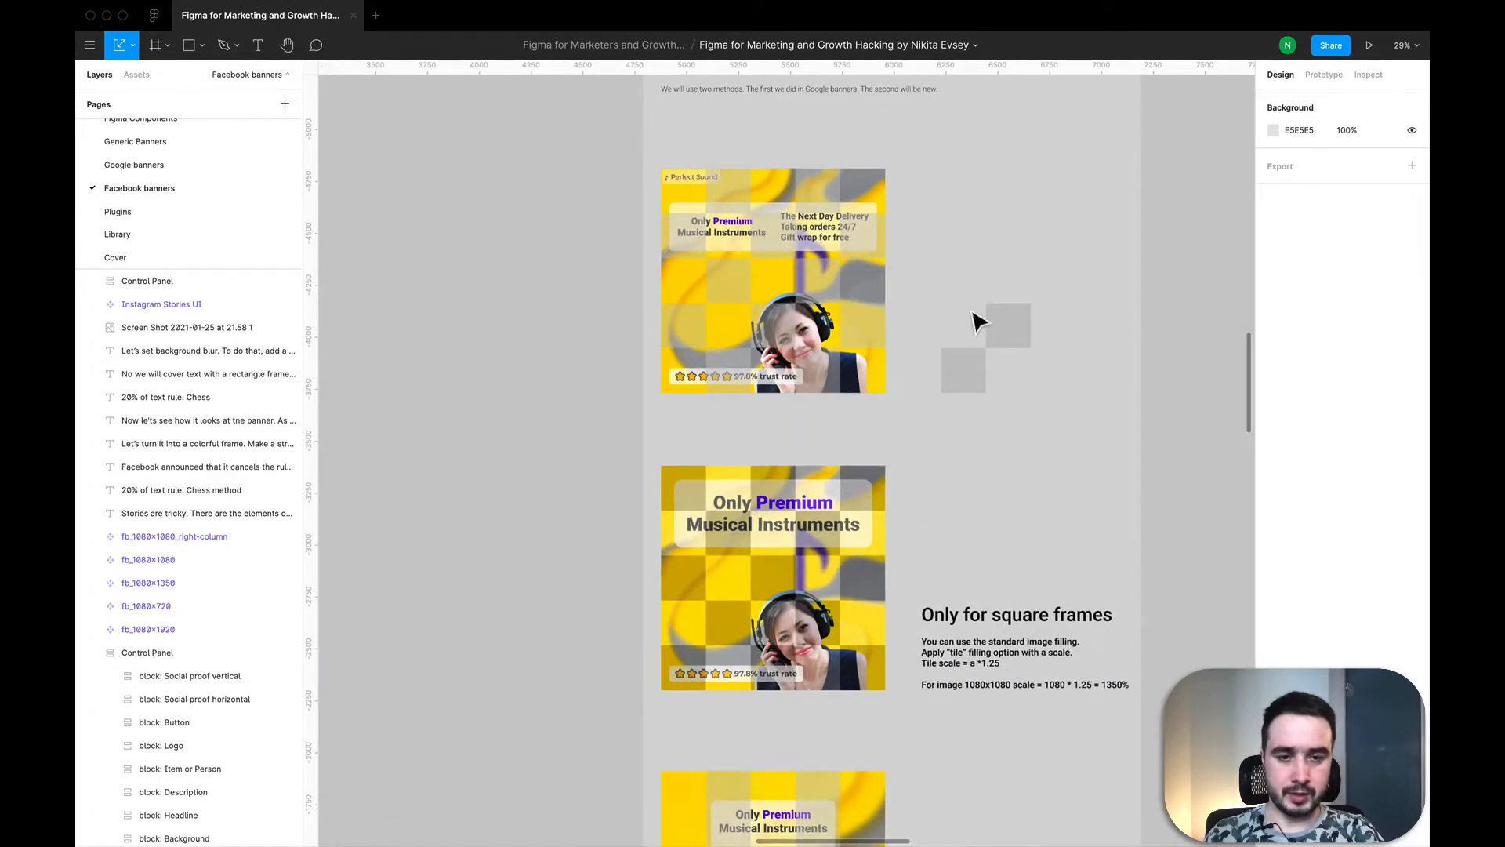
pyautogui.scroll(2, 752, 229)
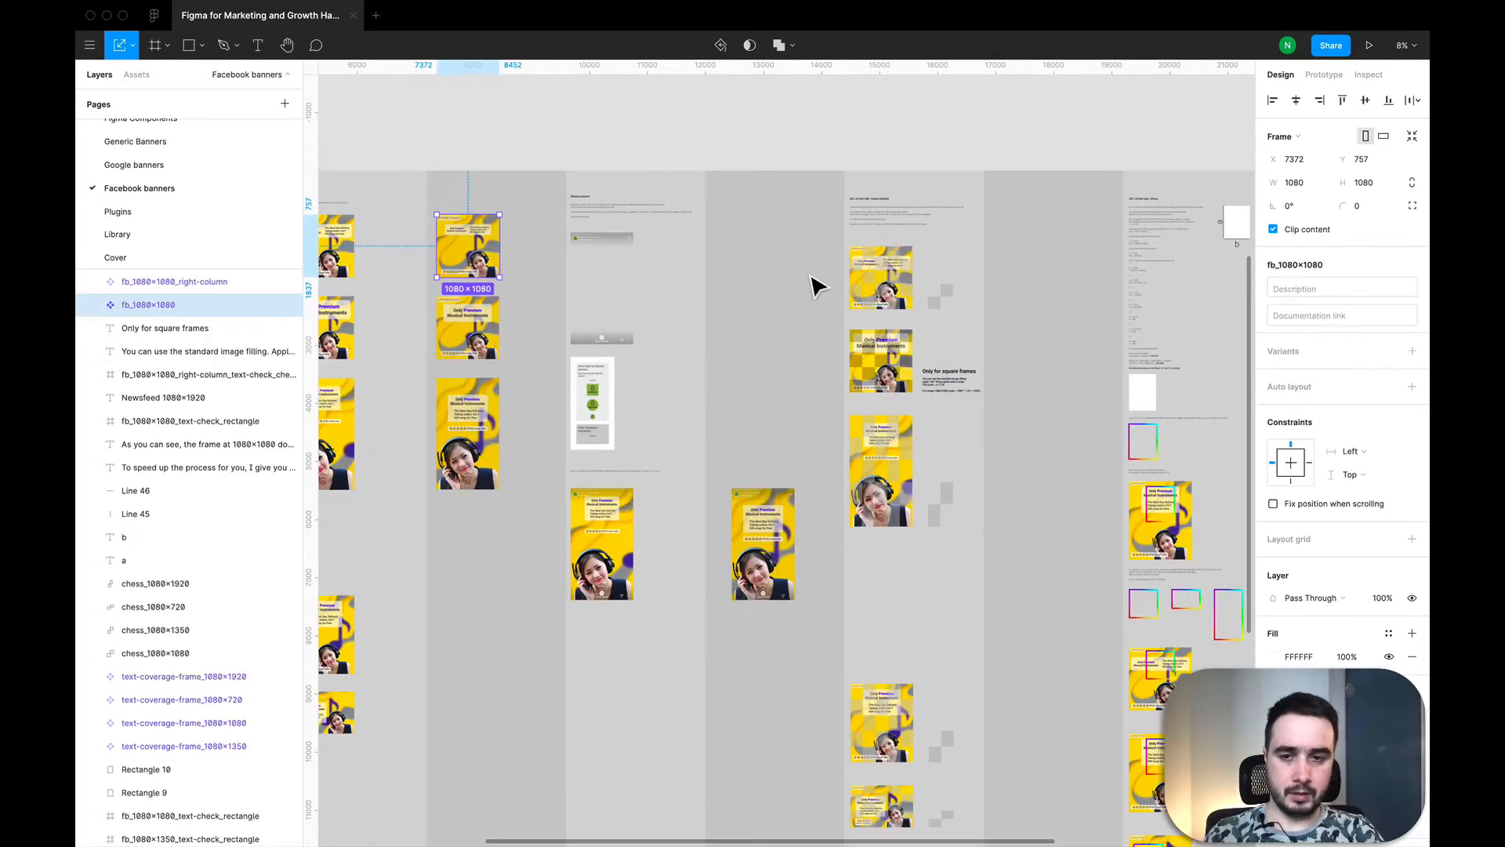
# Step: Copy the fb_1080×1080 banner and place the copy in the empty column beside the chess method examples
pyautogui.click(811, 276)
pyautogui.click(489, 253)
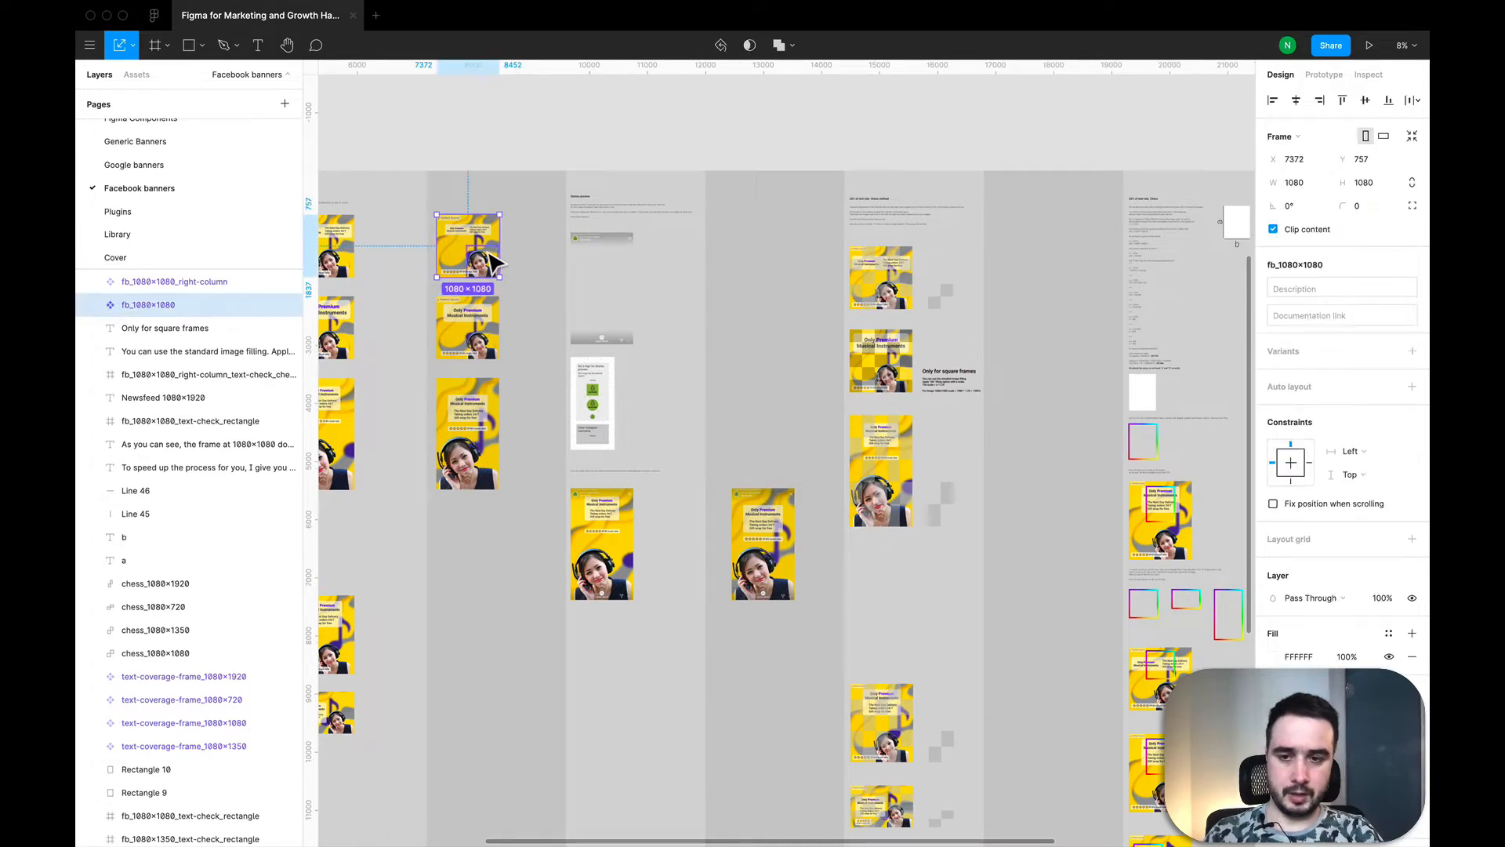
pyautogui.hotkey('ctrl', 'v')
pyautogui.moveTo(493, 263); pyautogui.dragTo(1035, 290)
pyautogui.scroll(5, 1035, 290)
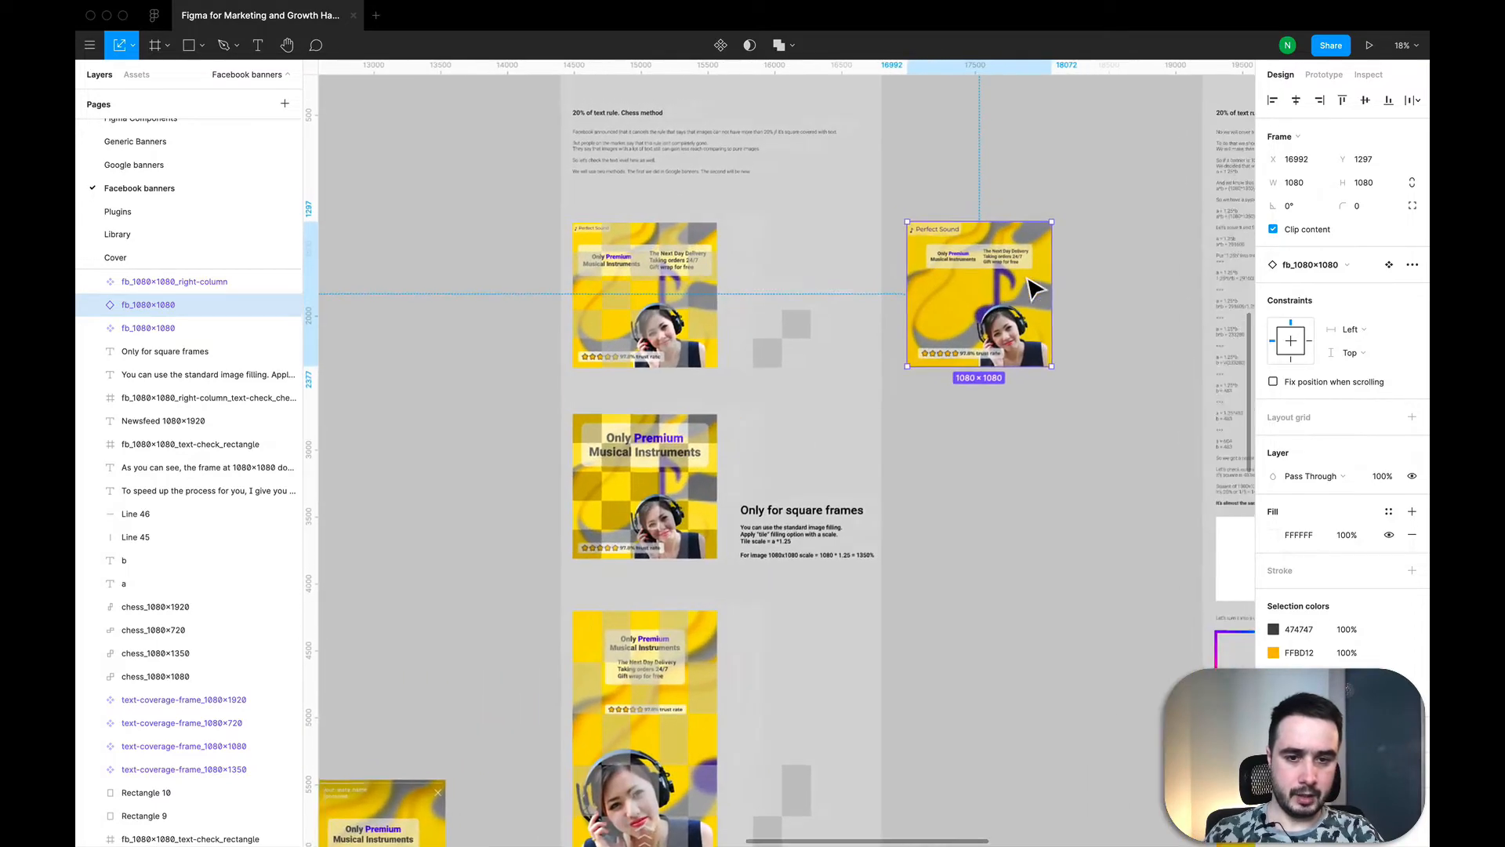
# Step: Add a rectangle beside the banner copy and set its width to 1080/5
pyautogui.hscroll(4, 1035, 290)
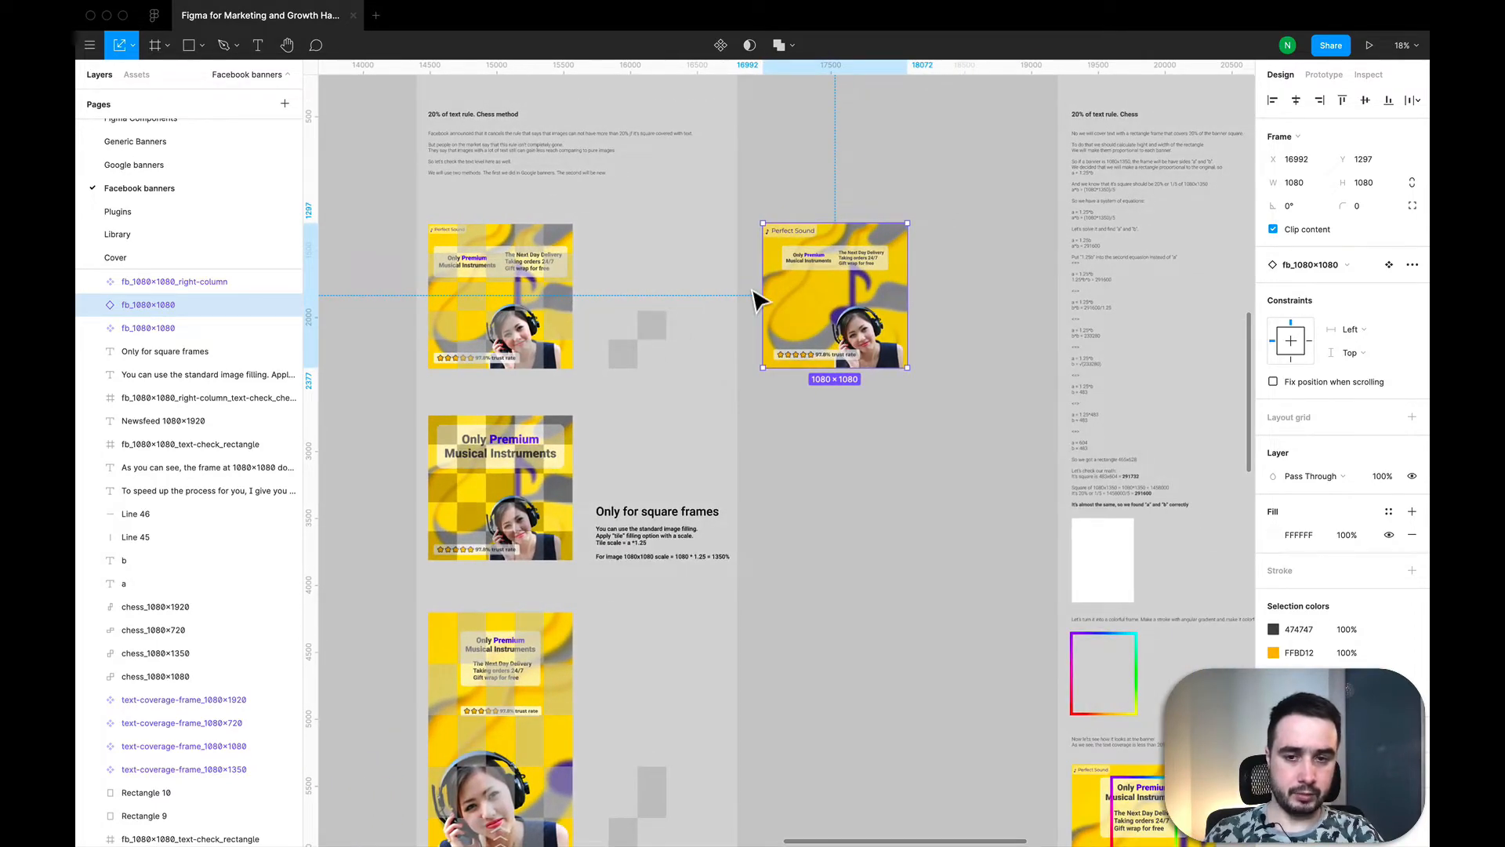
pyautogui.scroll(2, 757, 298)
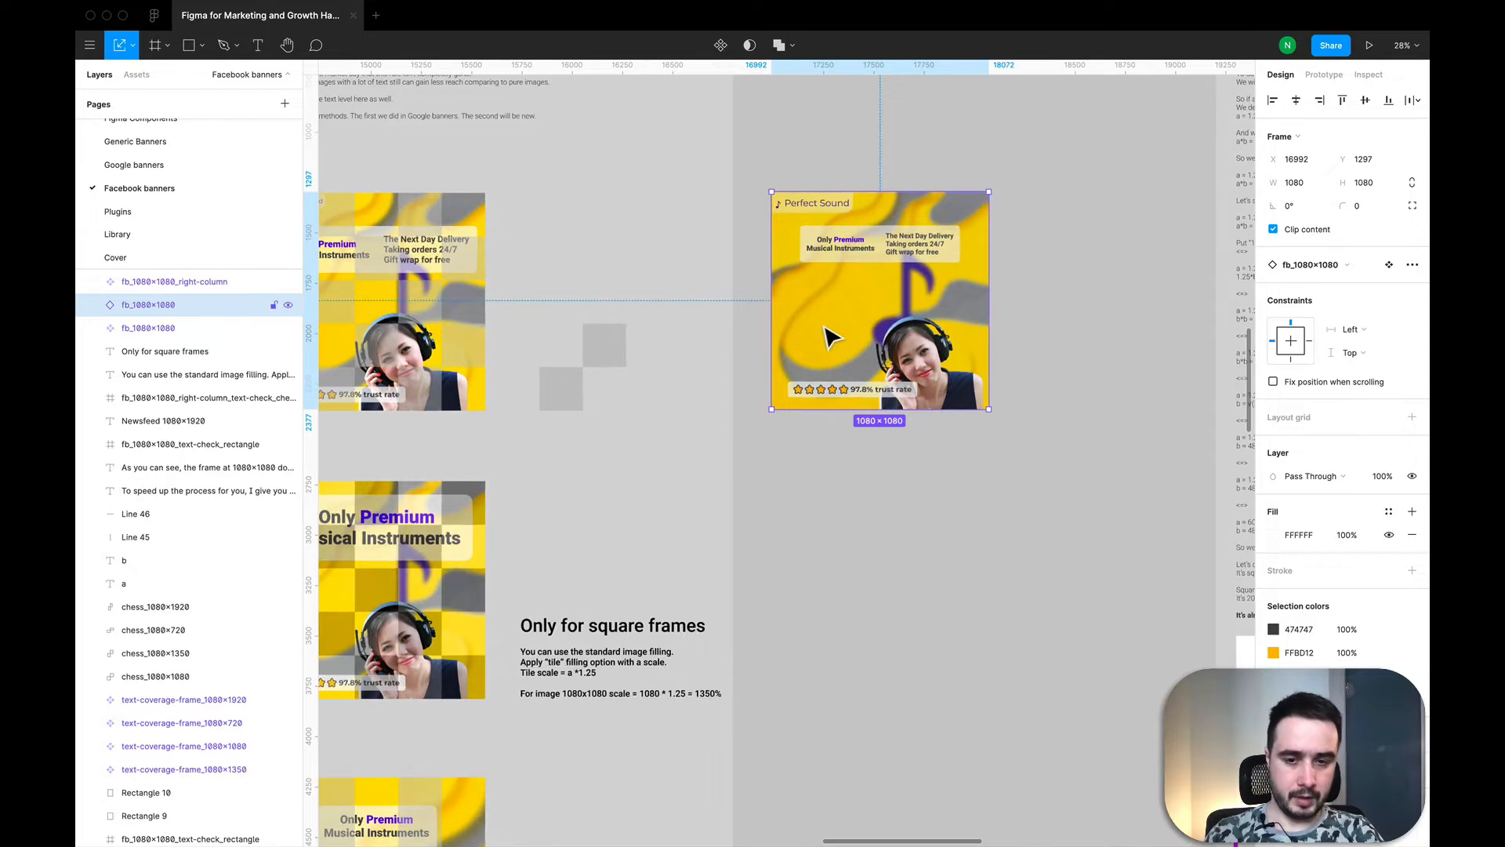
pyautogui.scroll(-3, 822, 337)
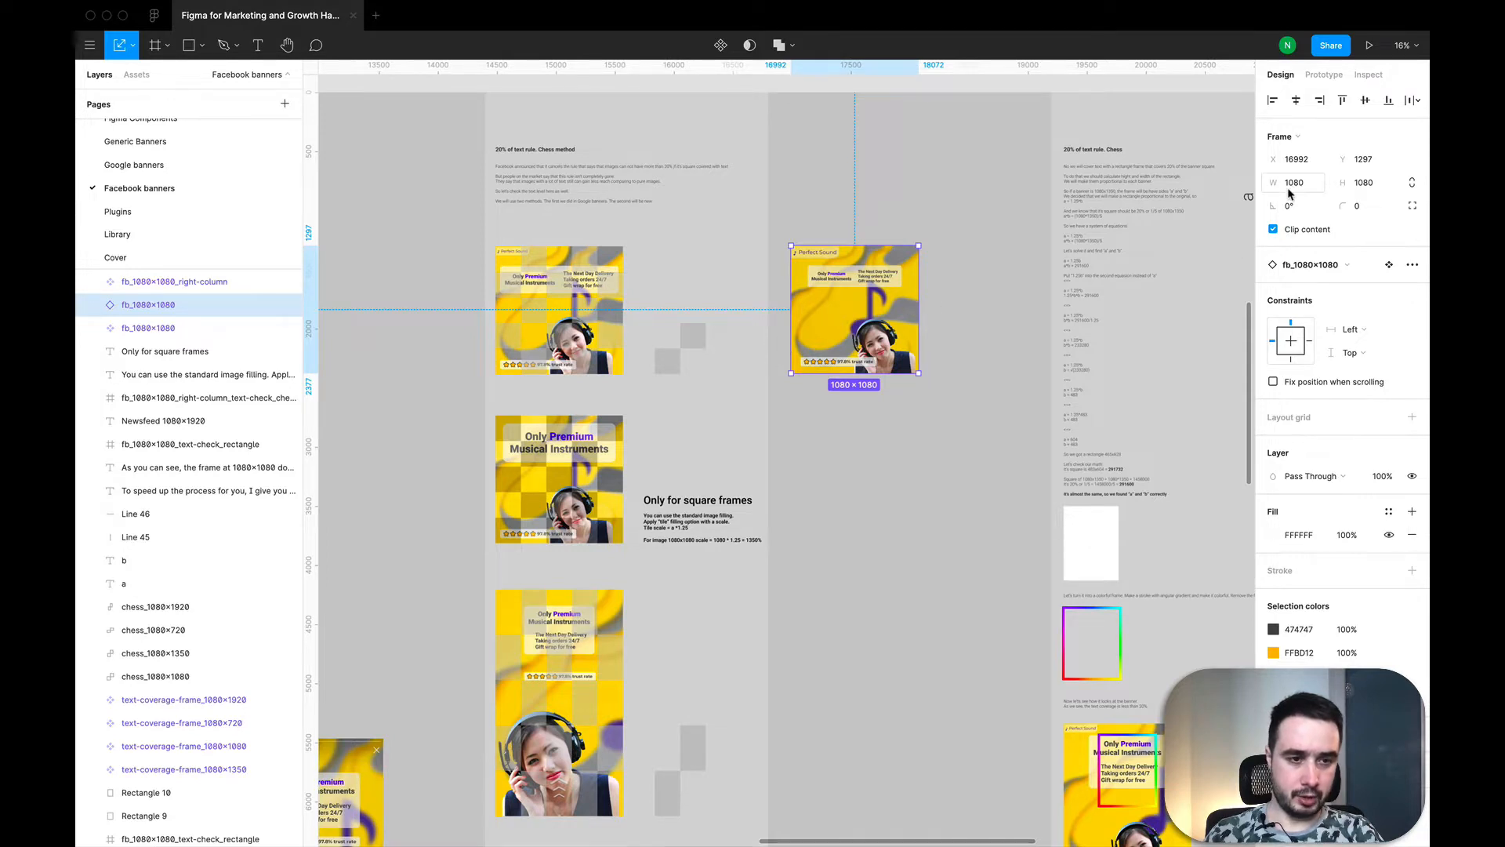
pyautogui.scroll(2, 927, 343)
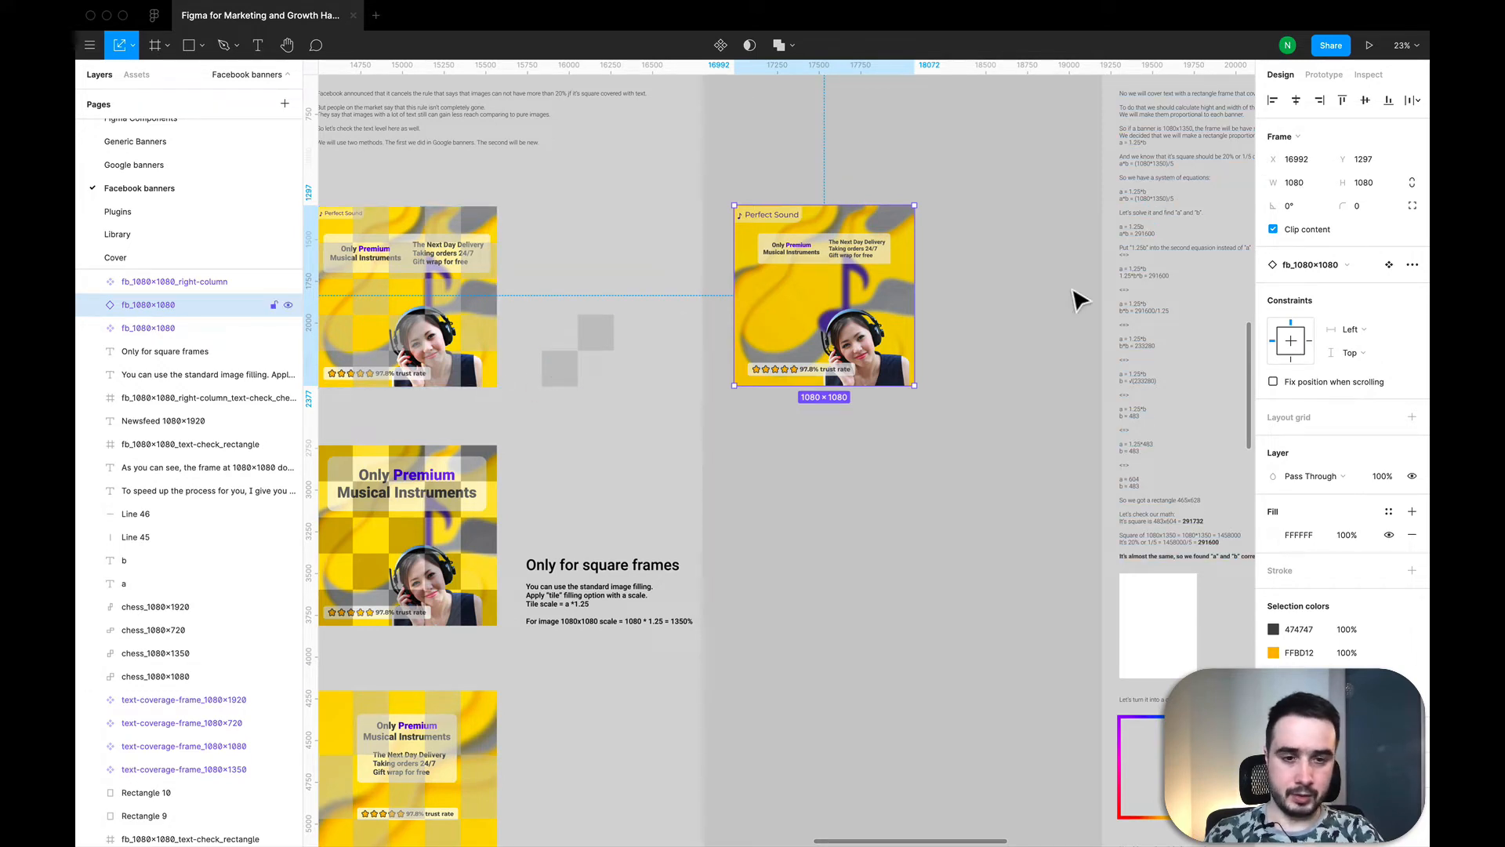
pyautogui.click(1006, 380)
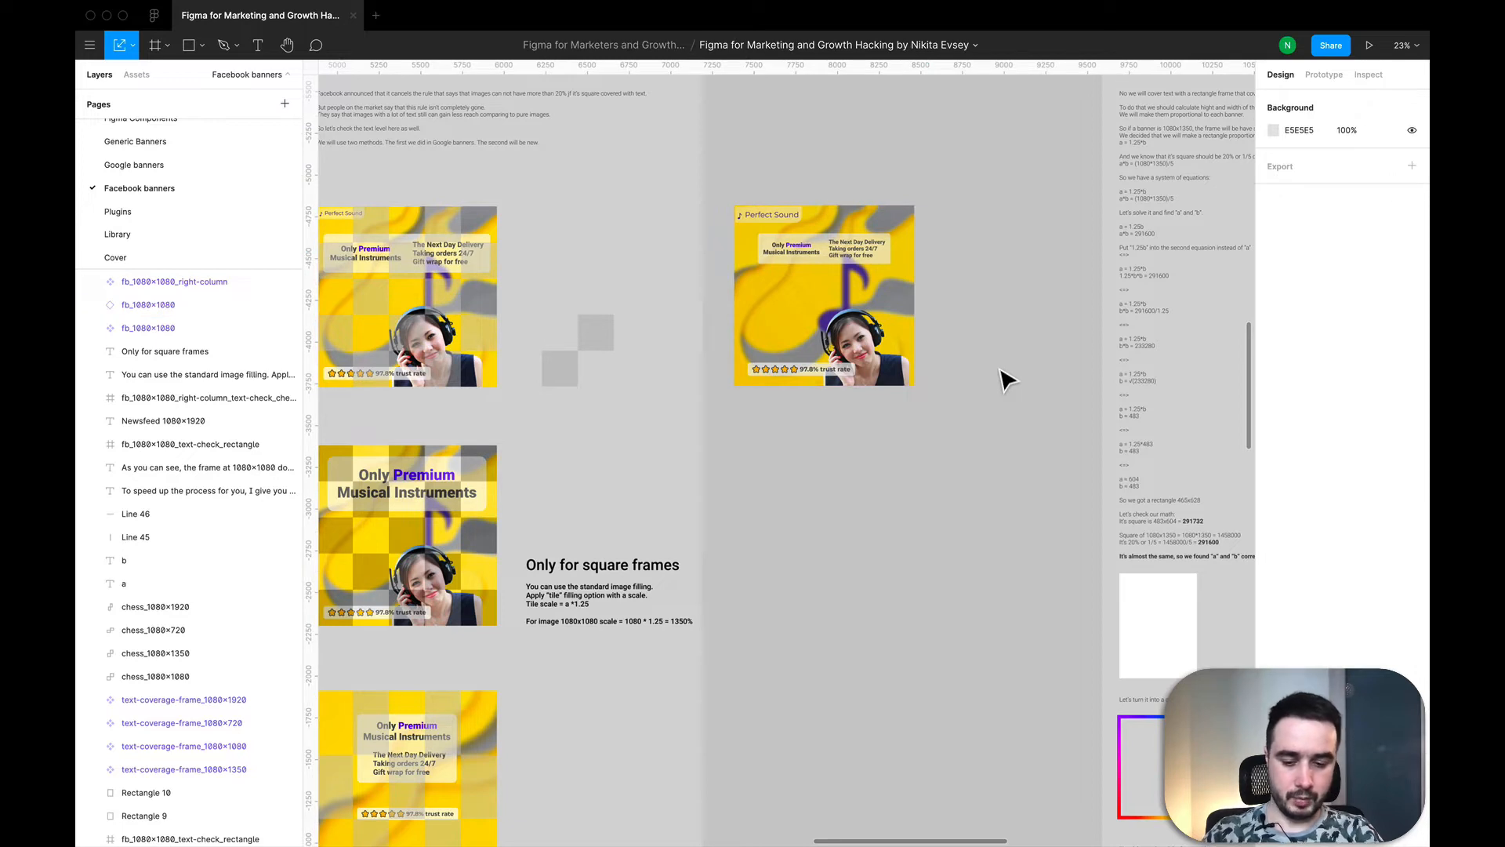
pyautogui.press('f')
pyautogui.press('r')
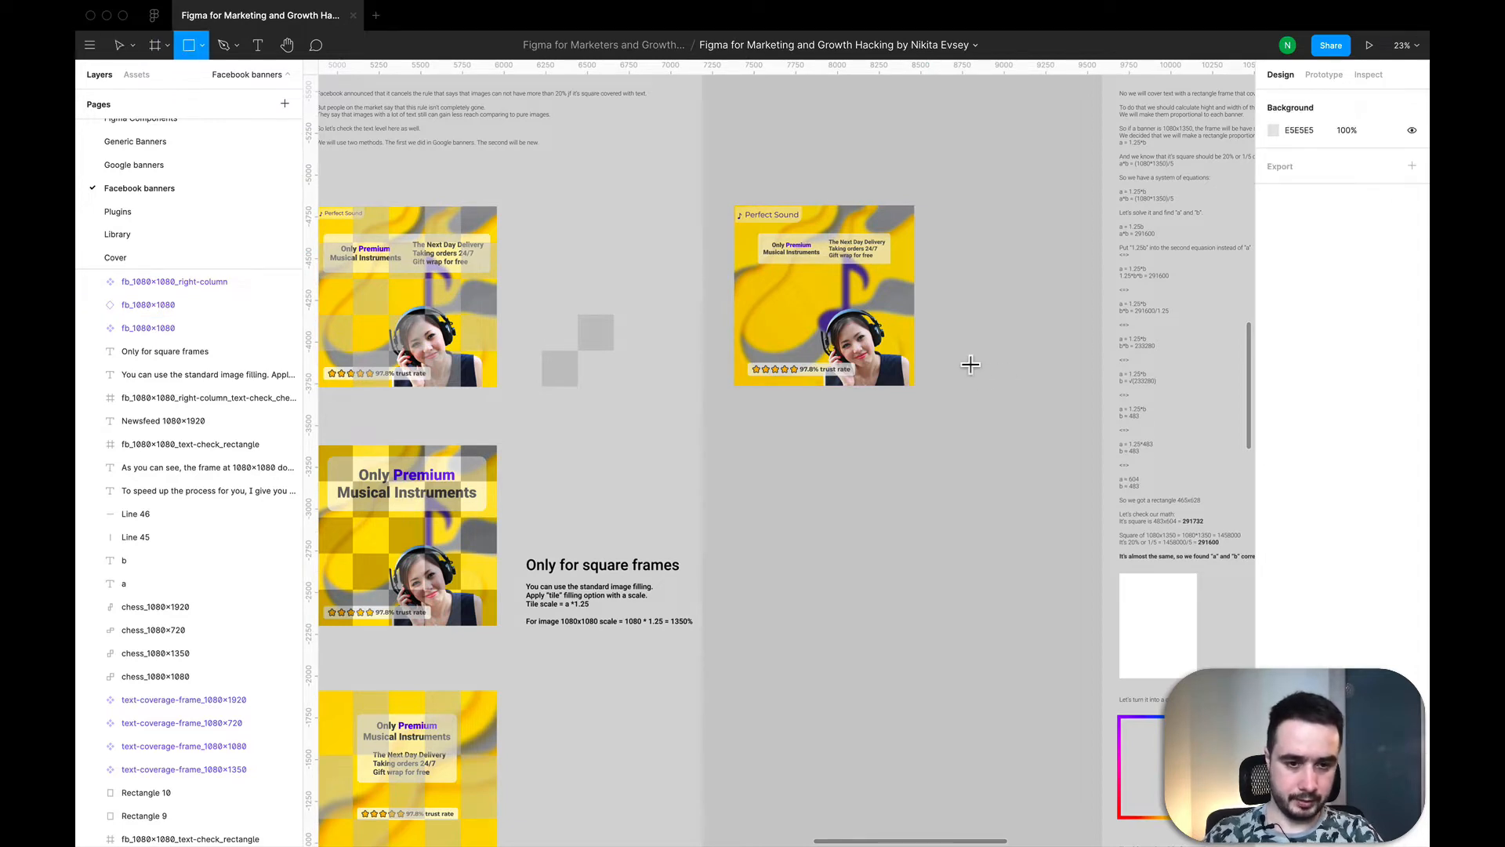
pyautogui.click(969, 362)
pyautogui.click(1309, 162)
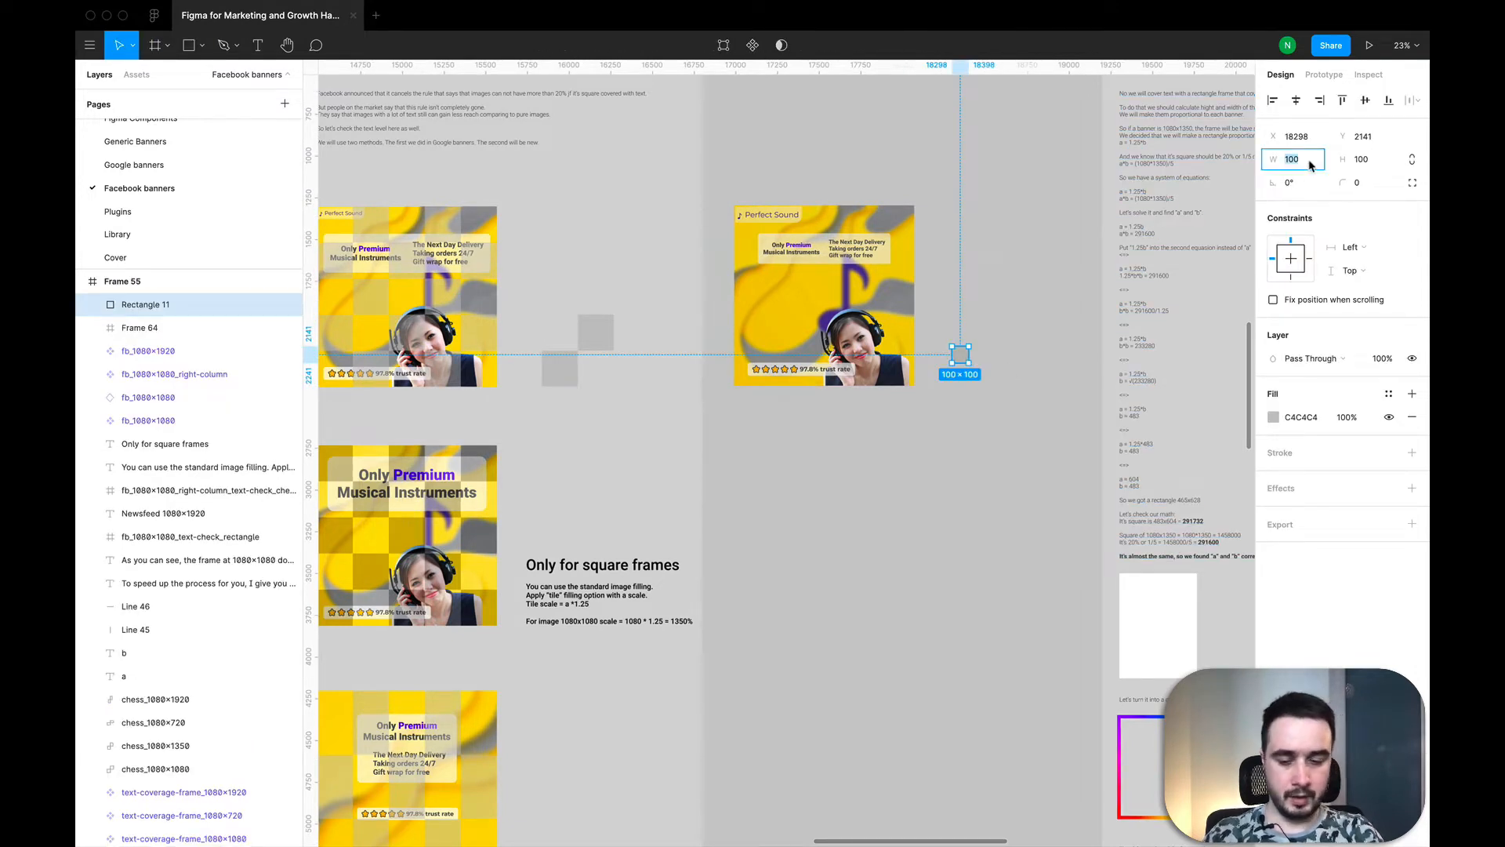
pyautogui.write('1080')
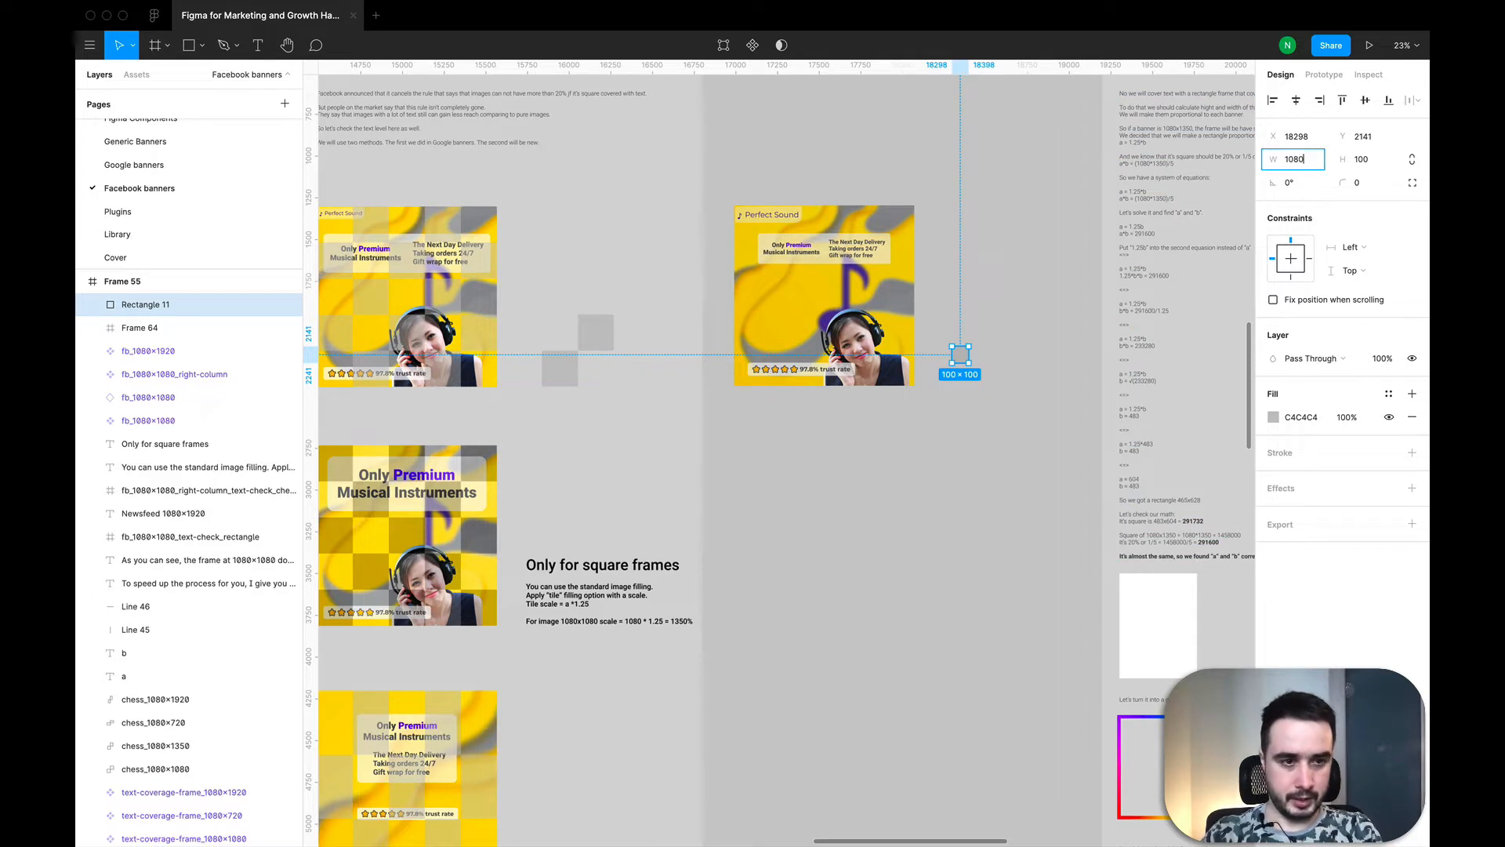
pyautogui.write('/5')
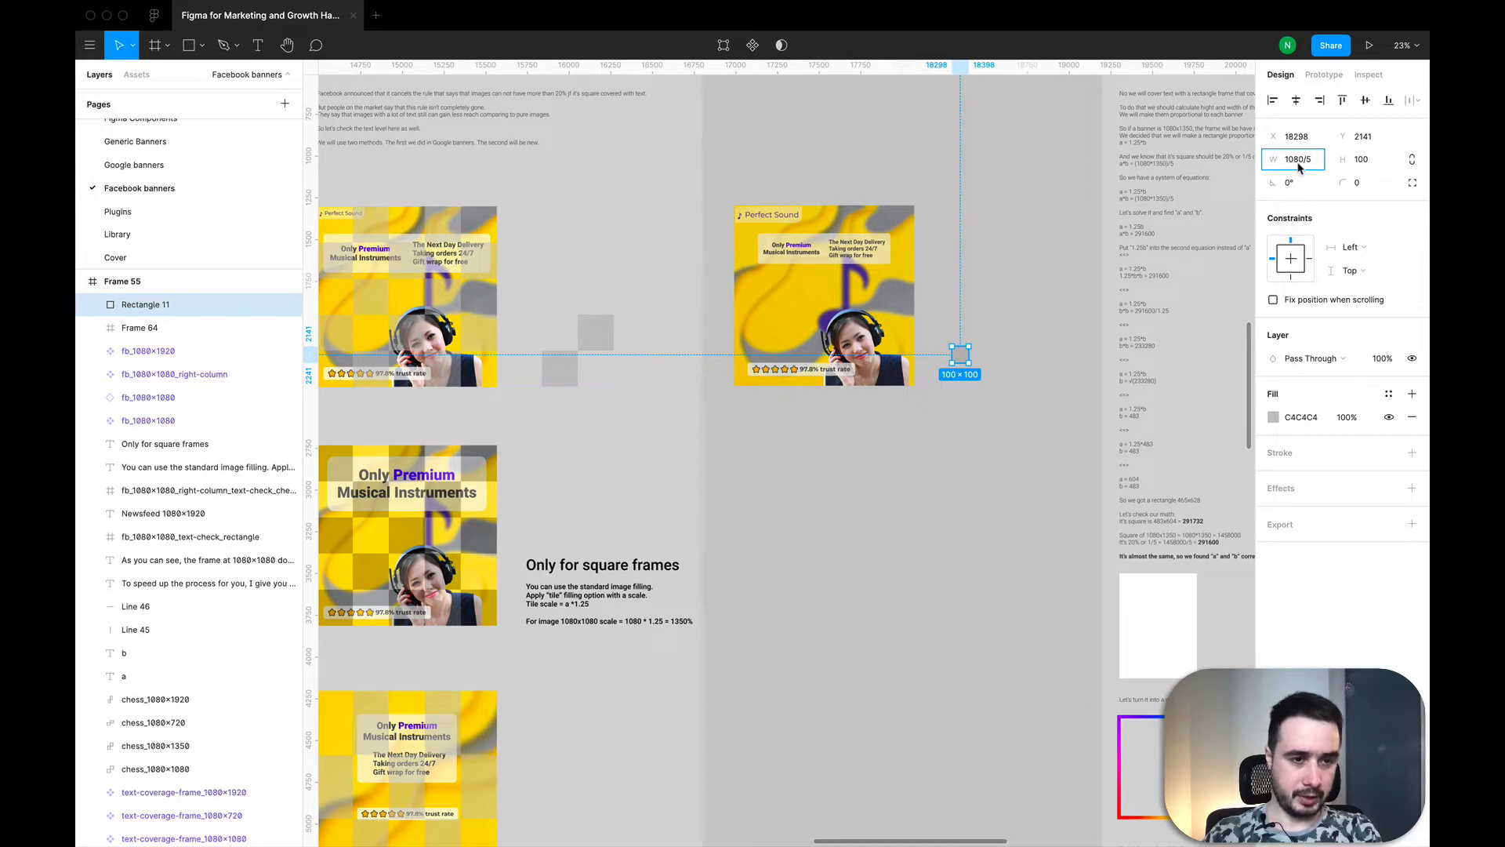
pyautogui.press('Return')
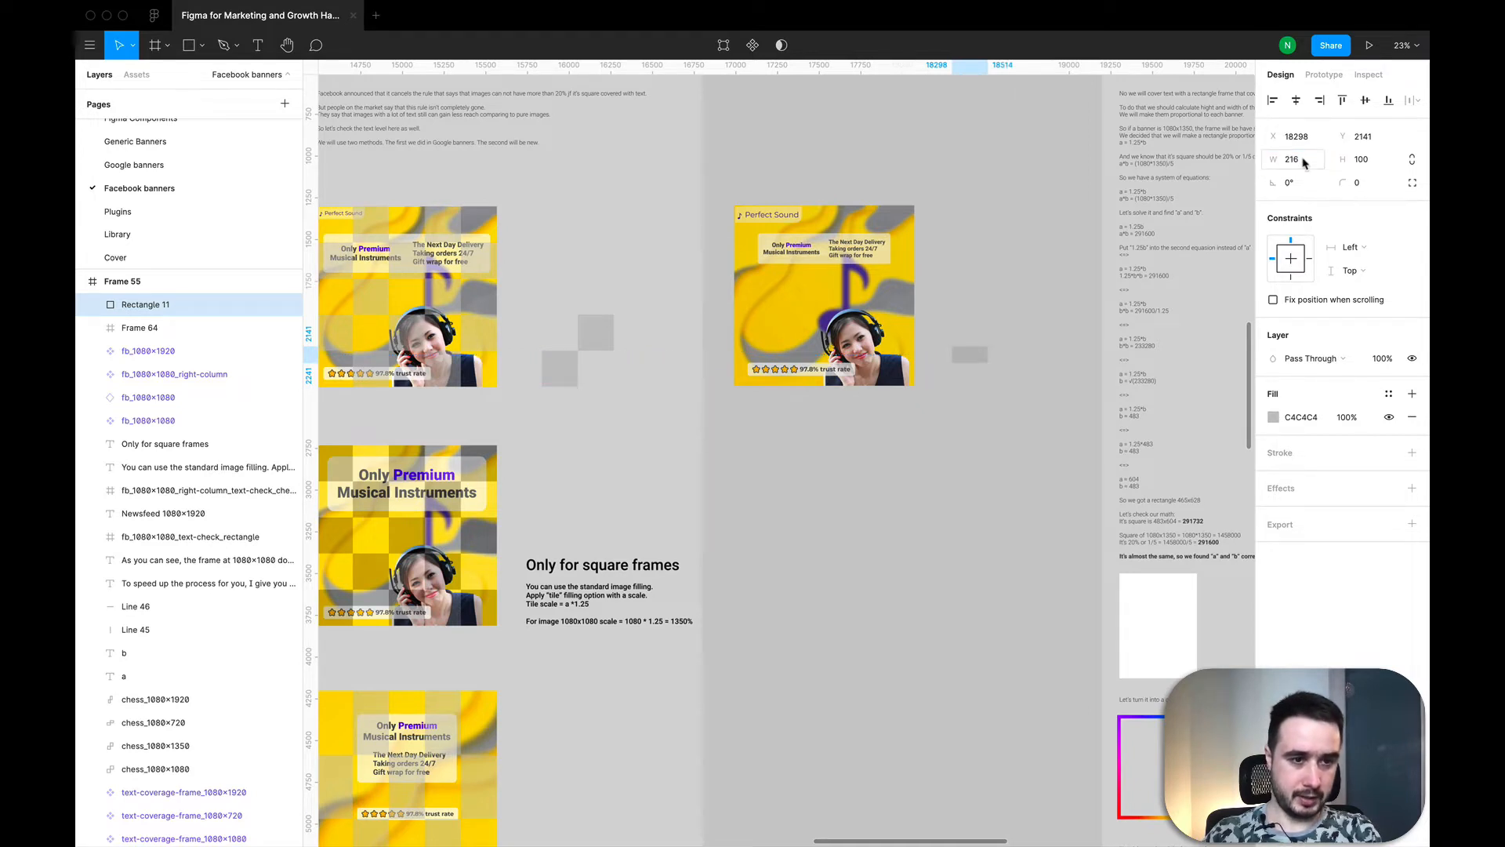
# Step: Set the rectangle's height to 216 to make it a square
pyautogui.click(1367, 160)
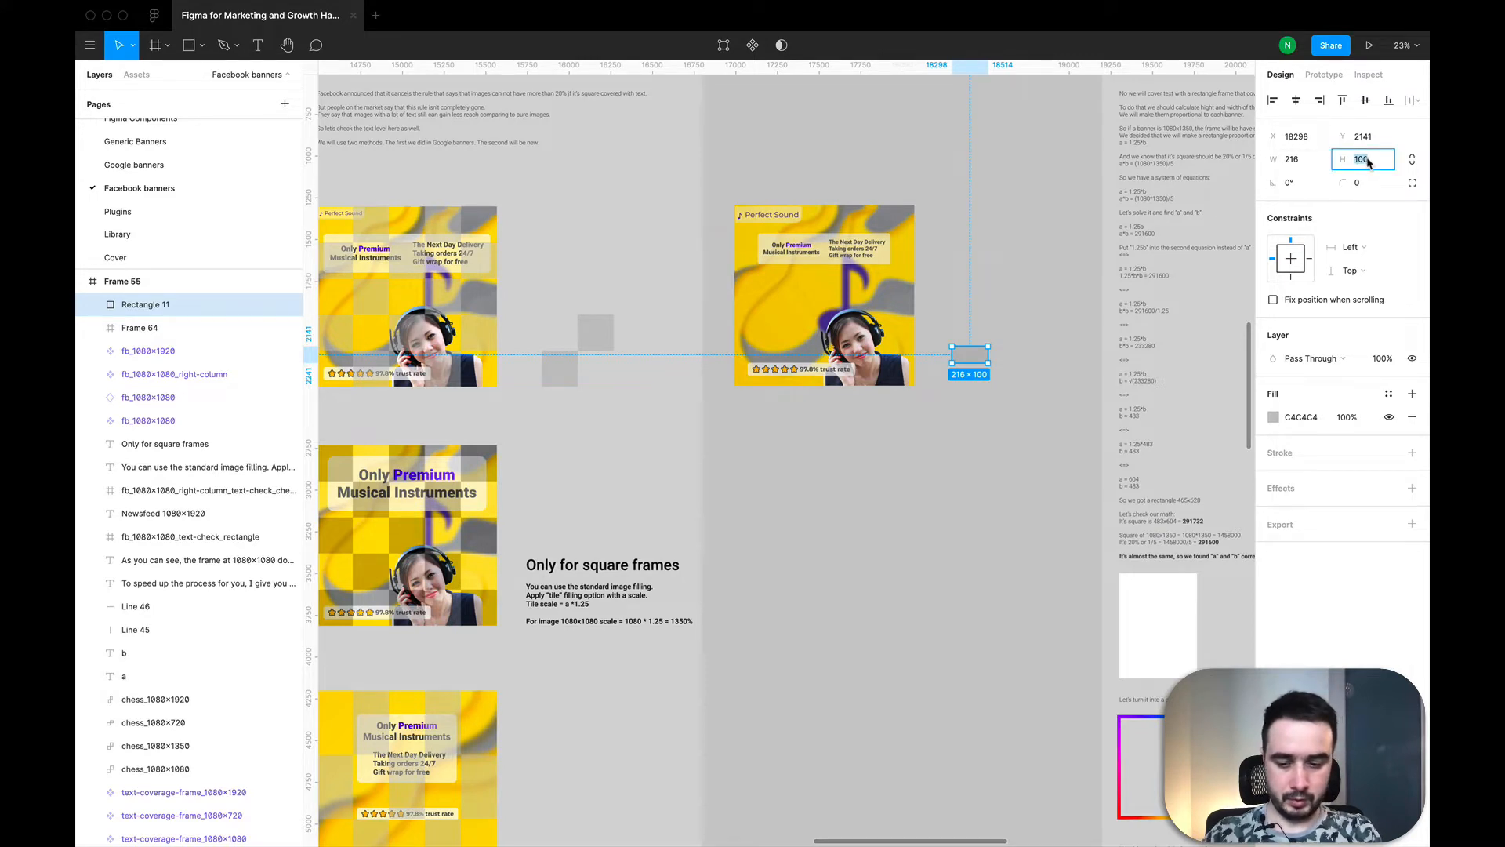
pyautogui.write('216')
pyautogui.press('Return')
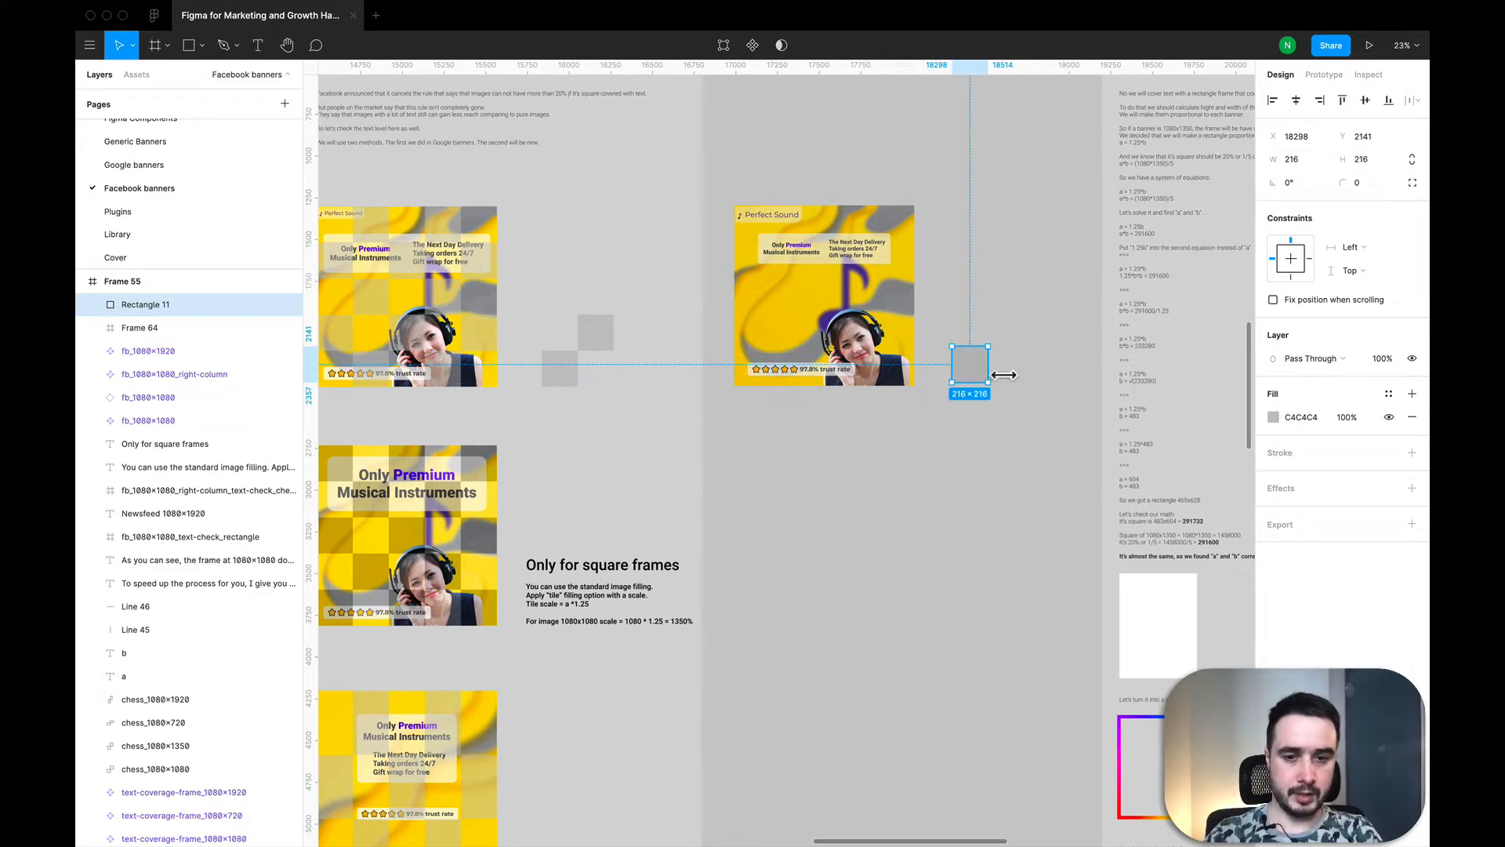
# Step: Duplicate the 216 px square and place the copy diagonally up and to the right of the original
pyautogui.moveTo(967, 393); pyautogui.dragTo(988, 343)
pyautogui.press('super+v')
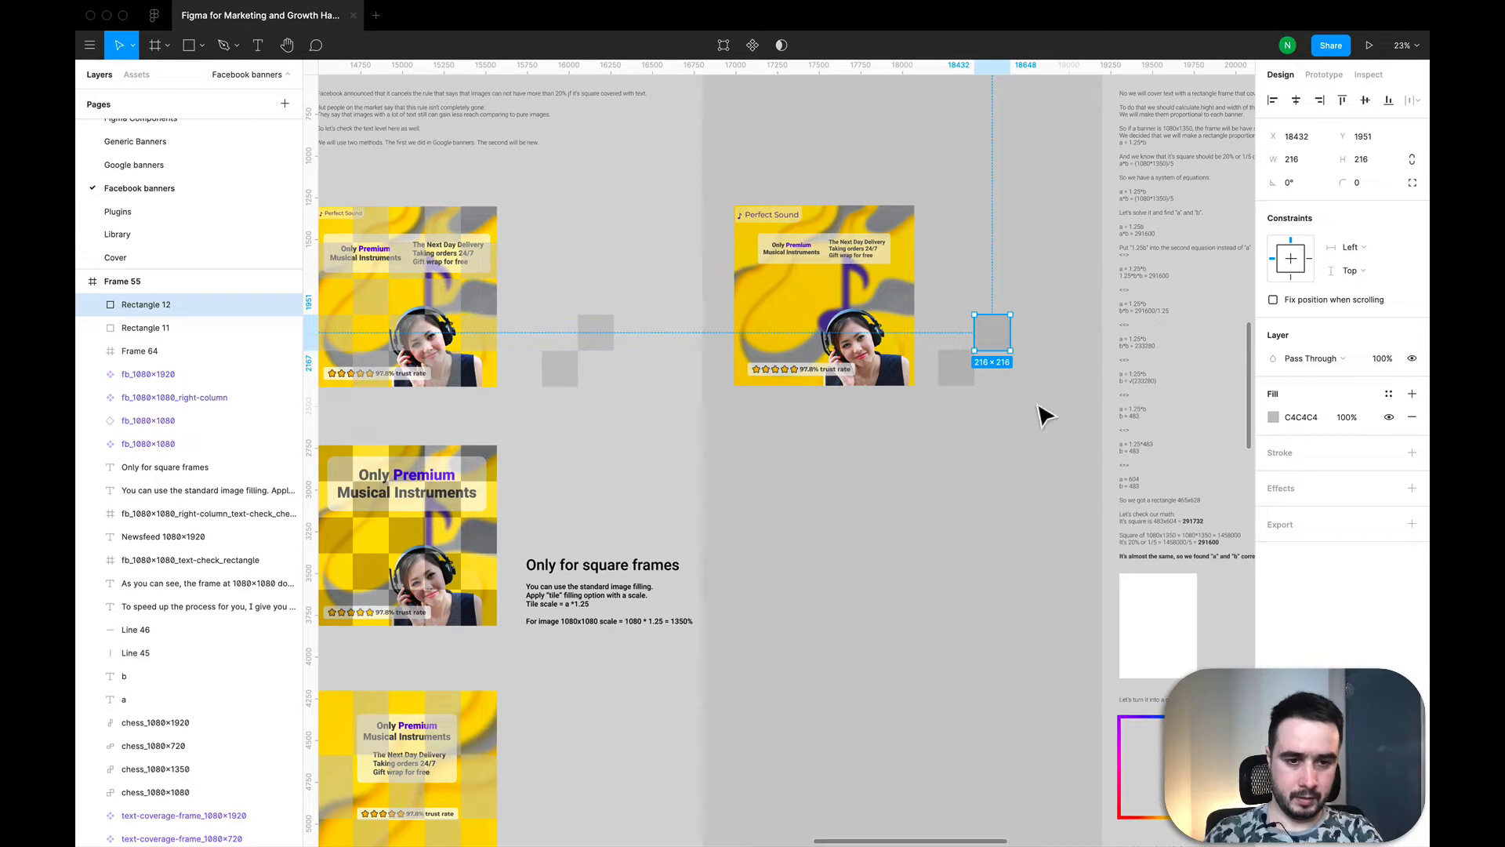
pyautogui.click(1046, 415)
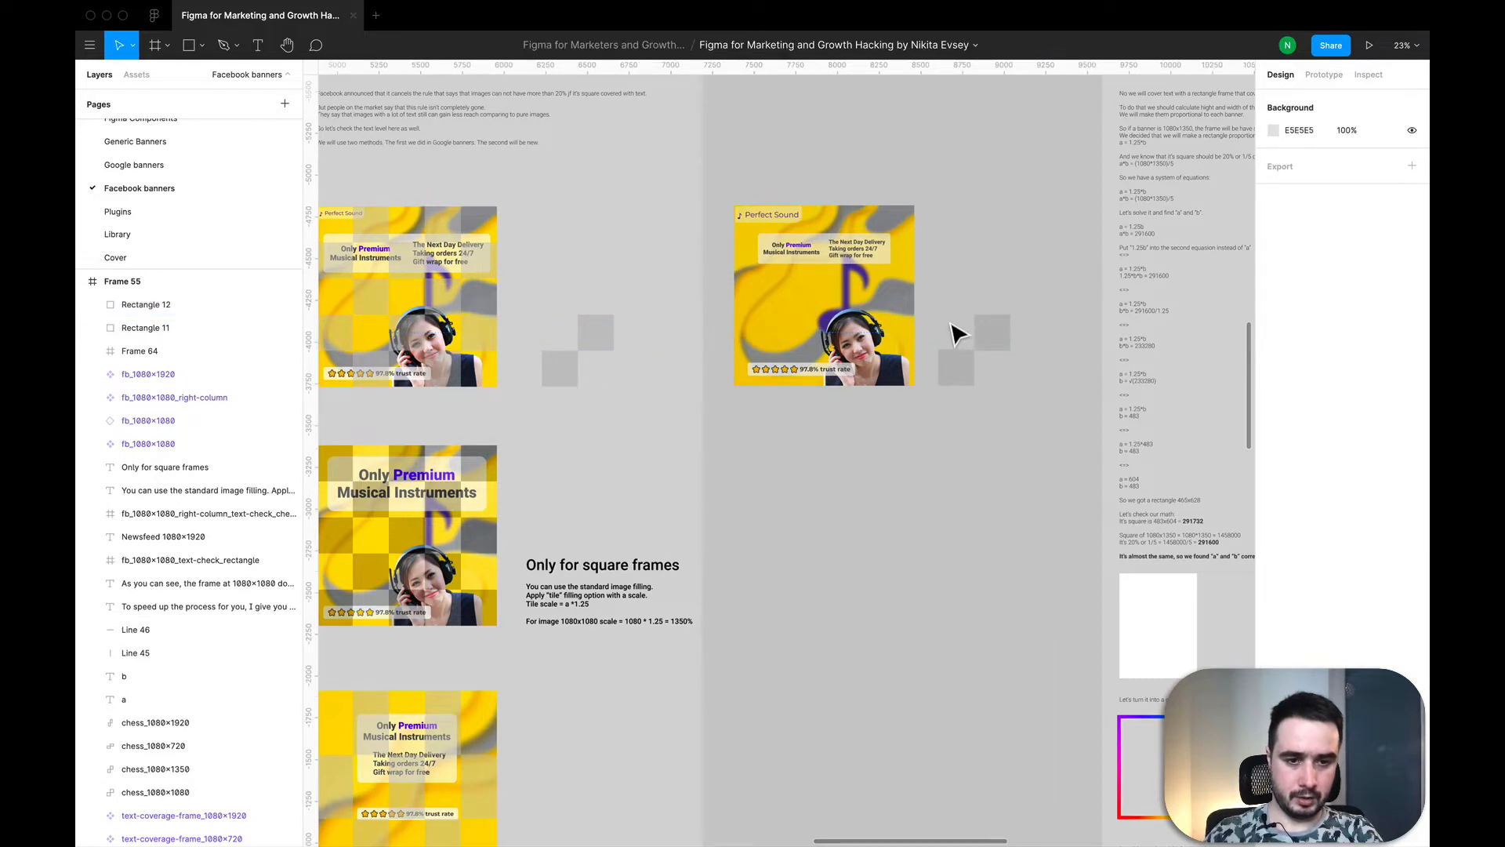
# Step: Align the two squares corner to corner and combine them into one shape with Union
pyautogui.moveTo(933, 302); pyautogui.dragTo(1026, 395)
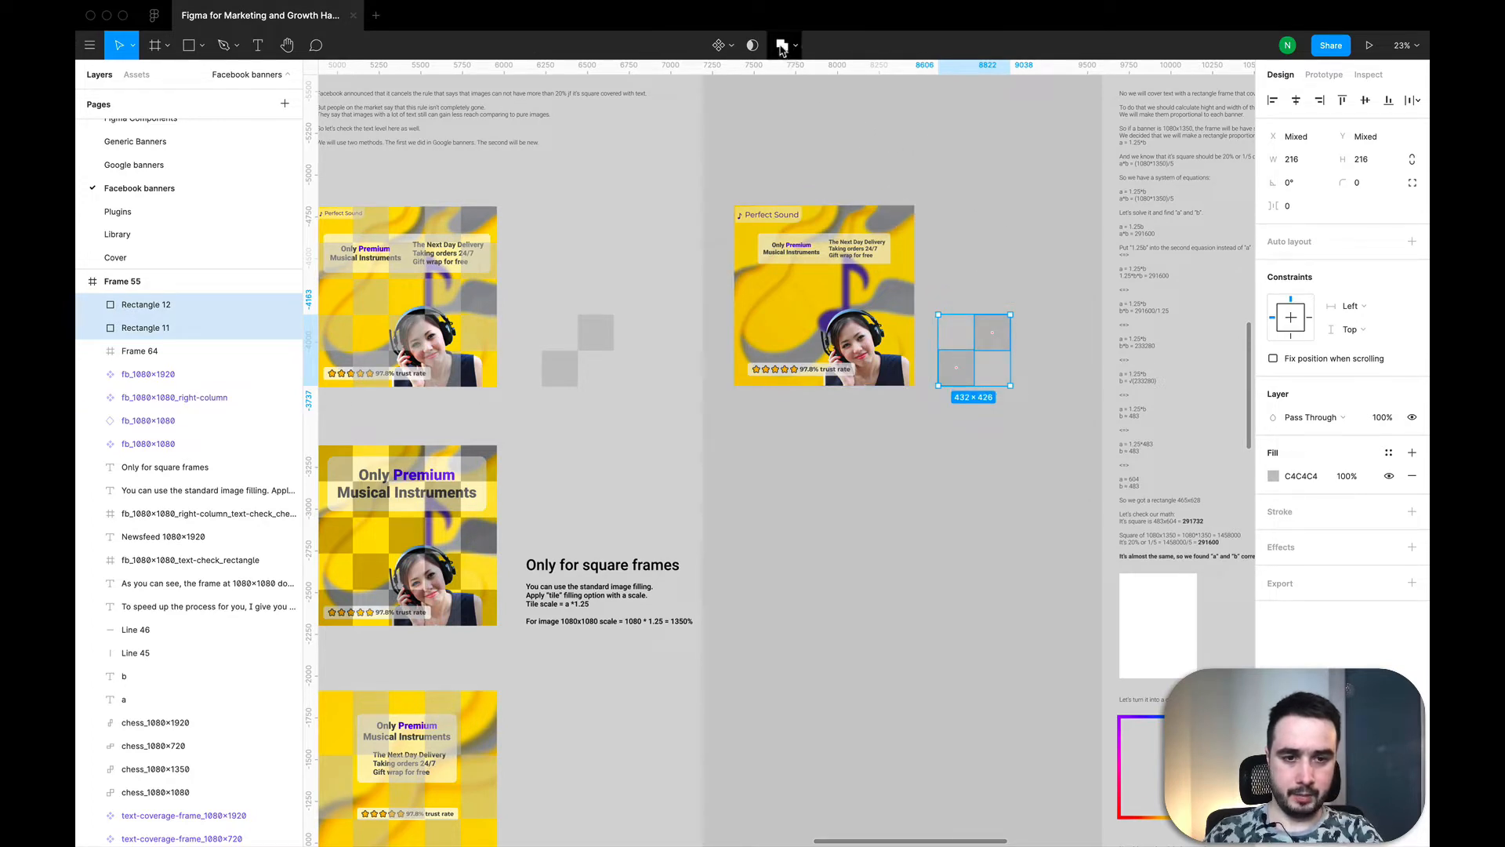
pyautogui.hotkey('shift', '2')
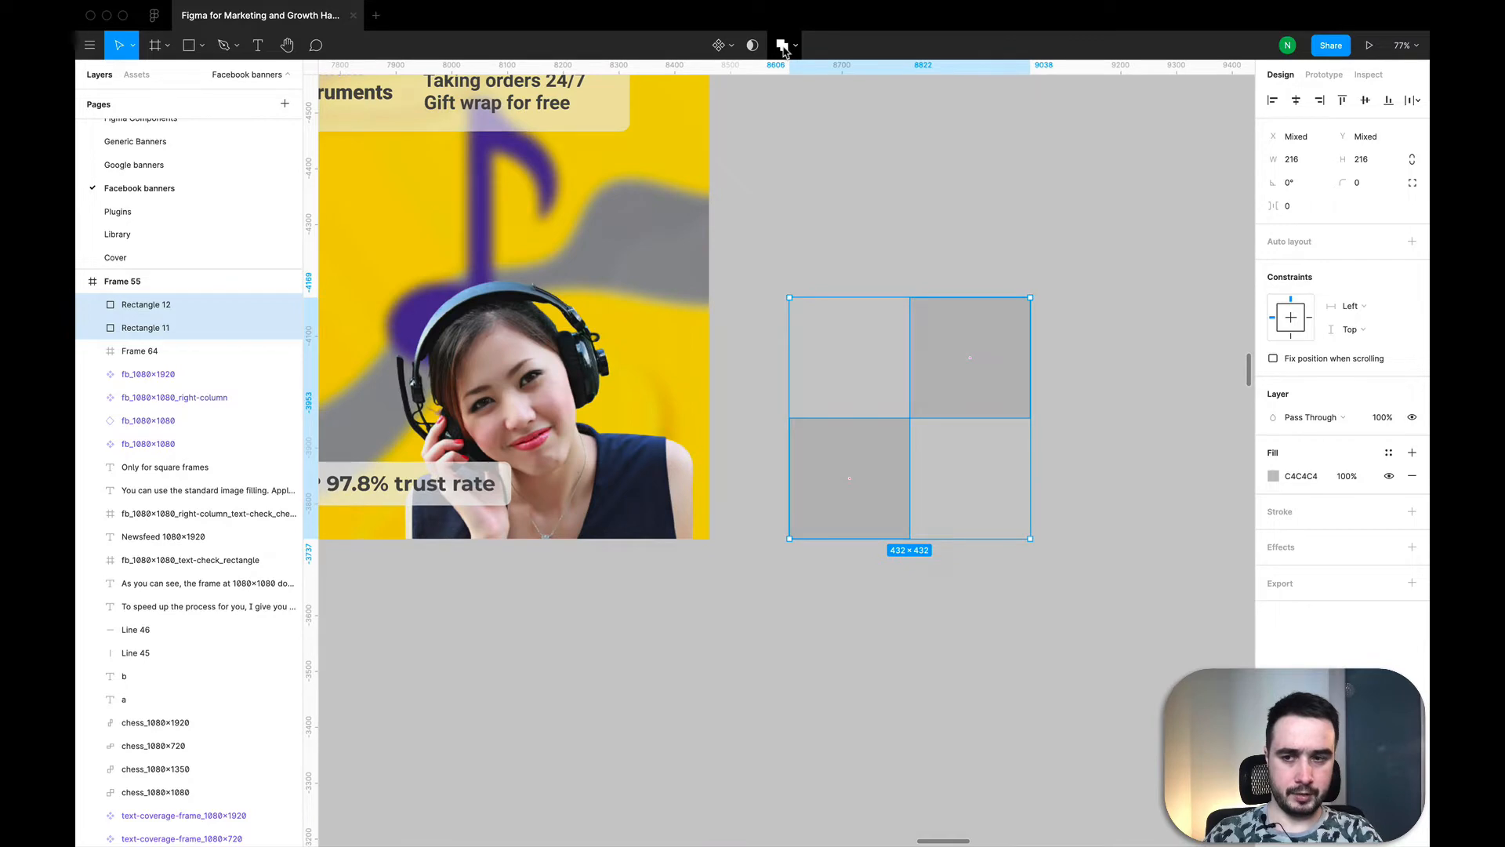
pyautogui.click(782, 47)
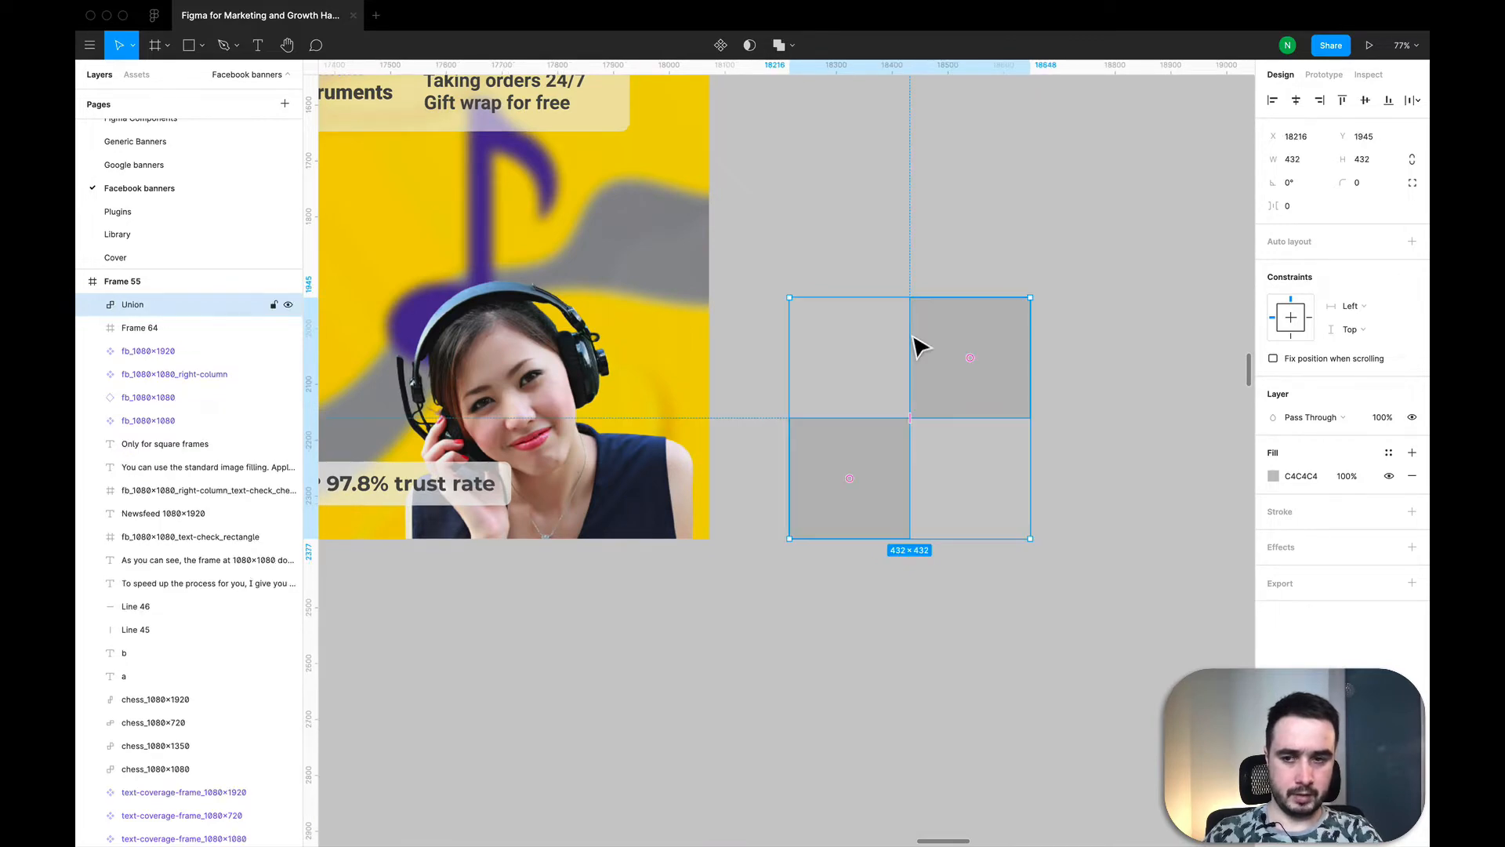
# Step: Export the combined chess shape as a 1x PNG named Union.png in the Examples for the course folder
pyautogui.scroll(-5, 914, 339)
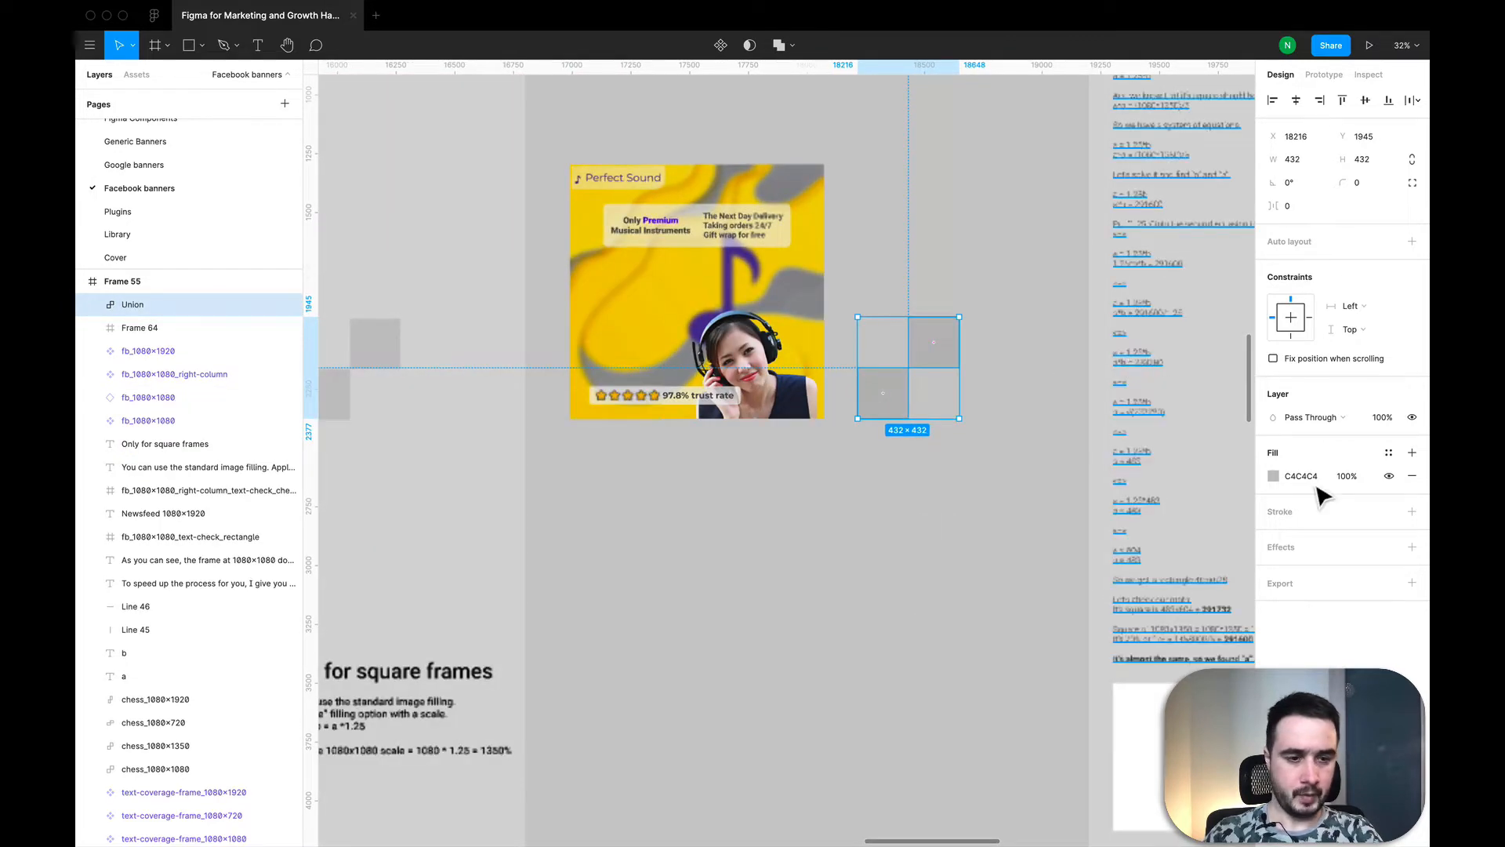
pyautogui.moveTo(835, 276); pyautogui.dragTo(965, 428)
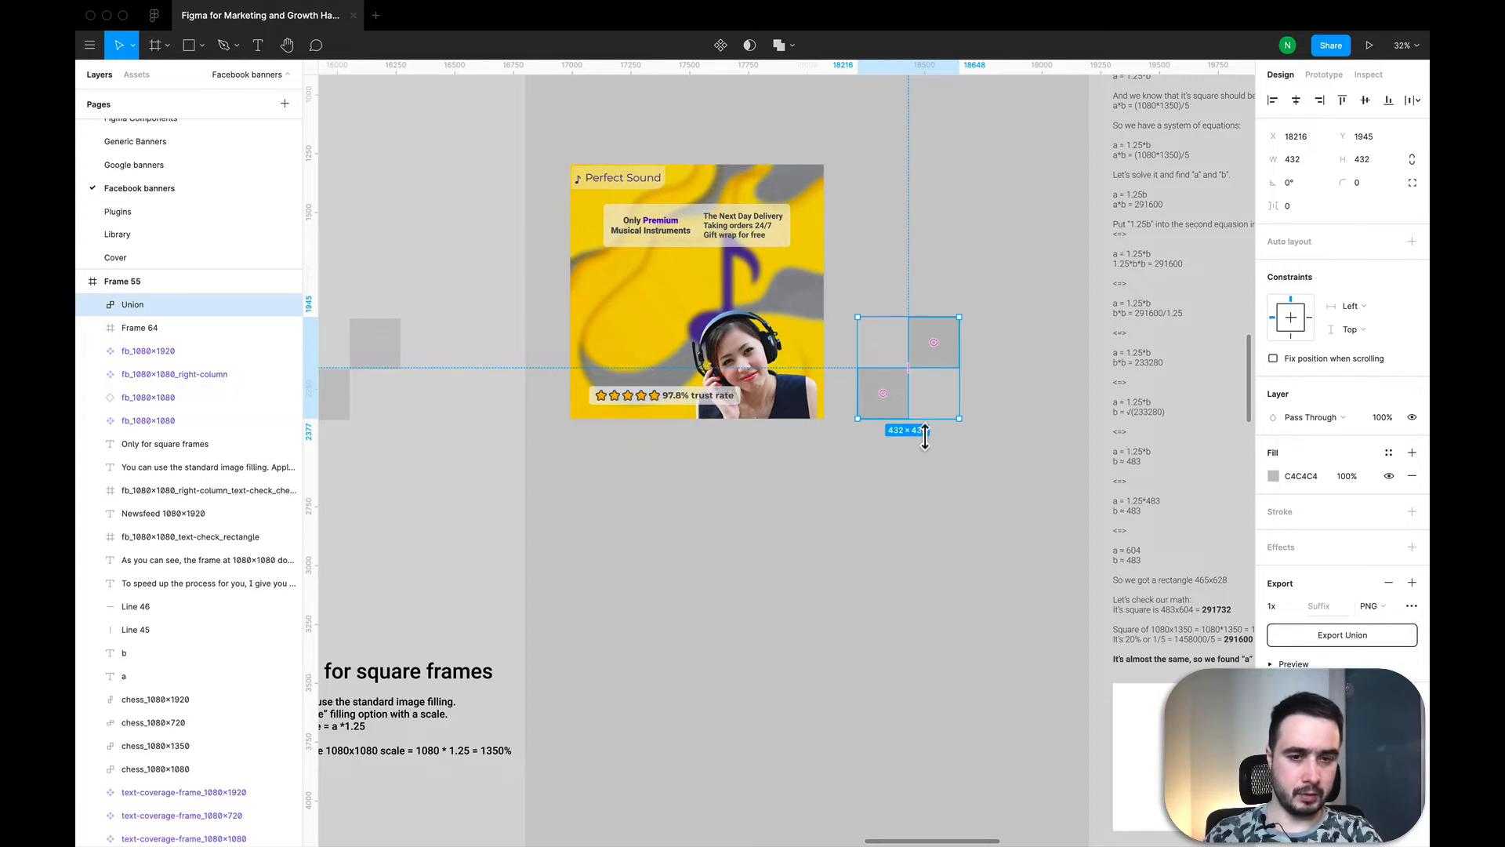
pyautogui.click(1351, 639)
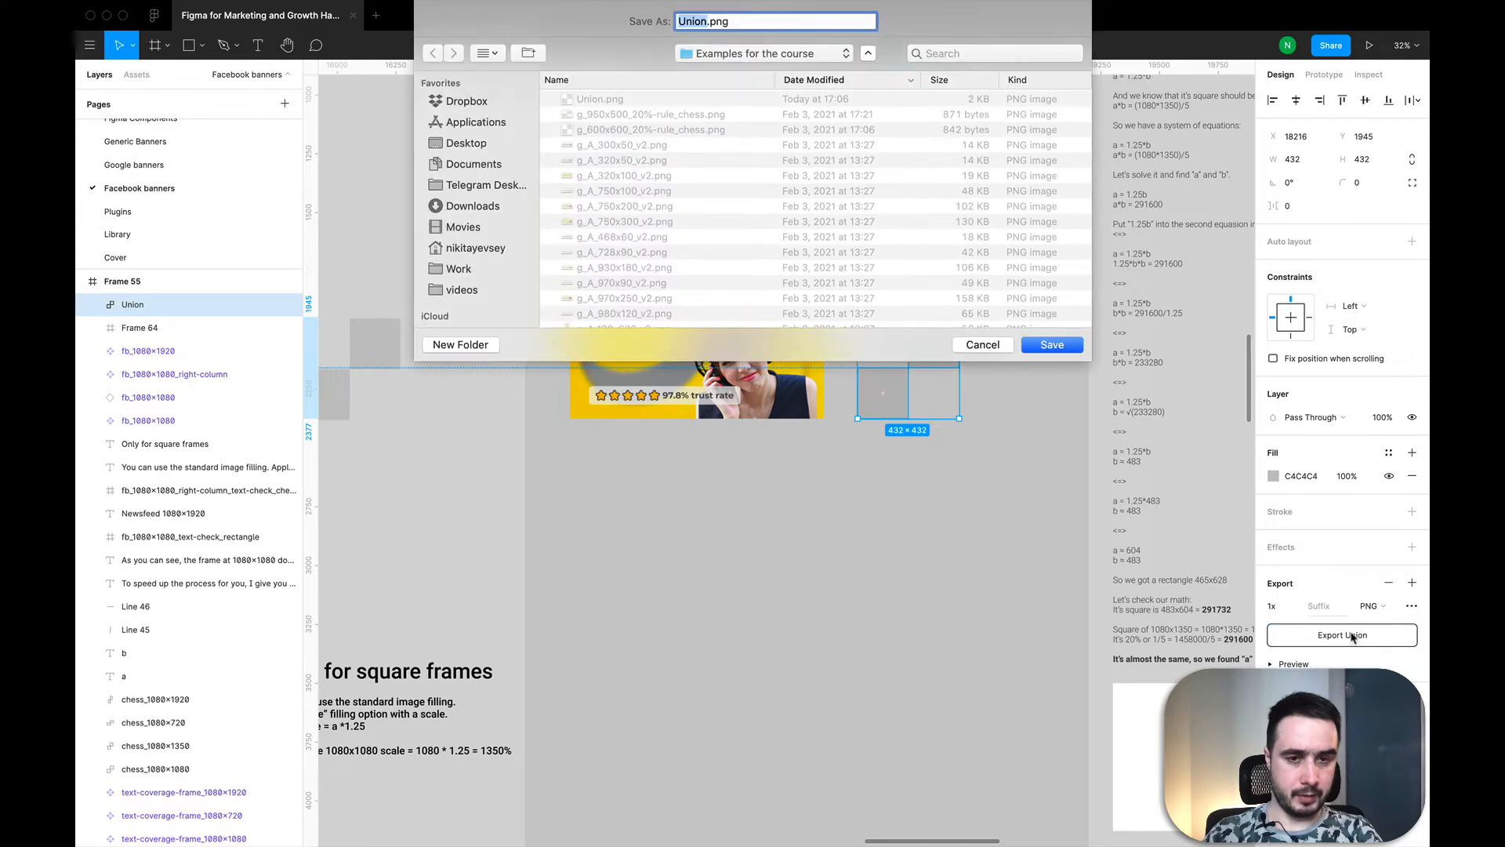
pyautogui.click(1052, 345)
pyautogui.click(854, 98)
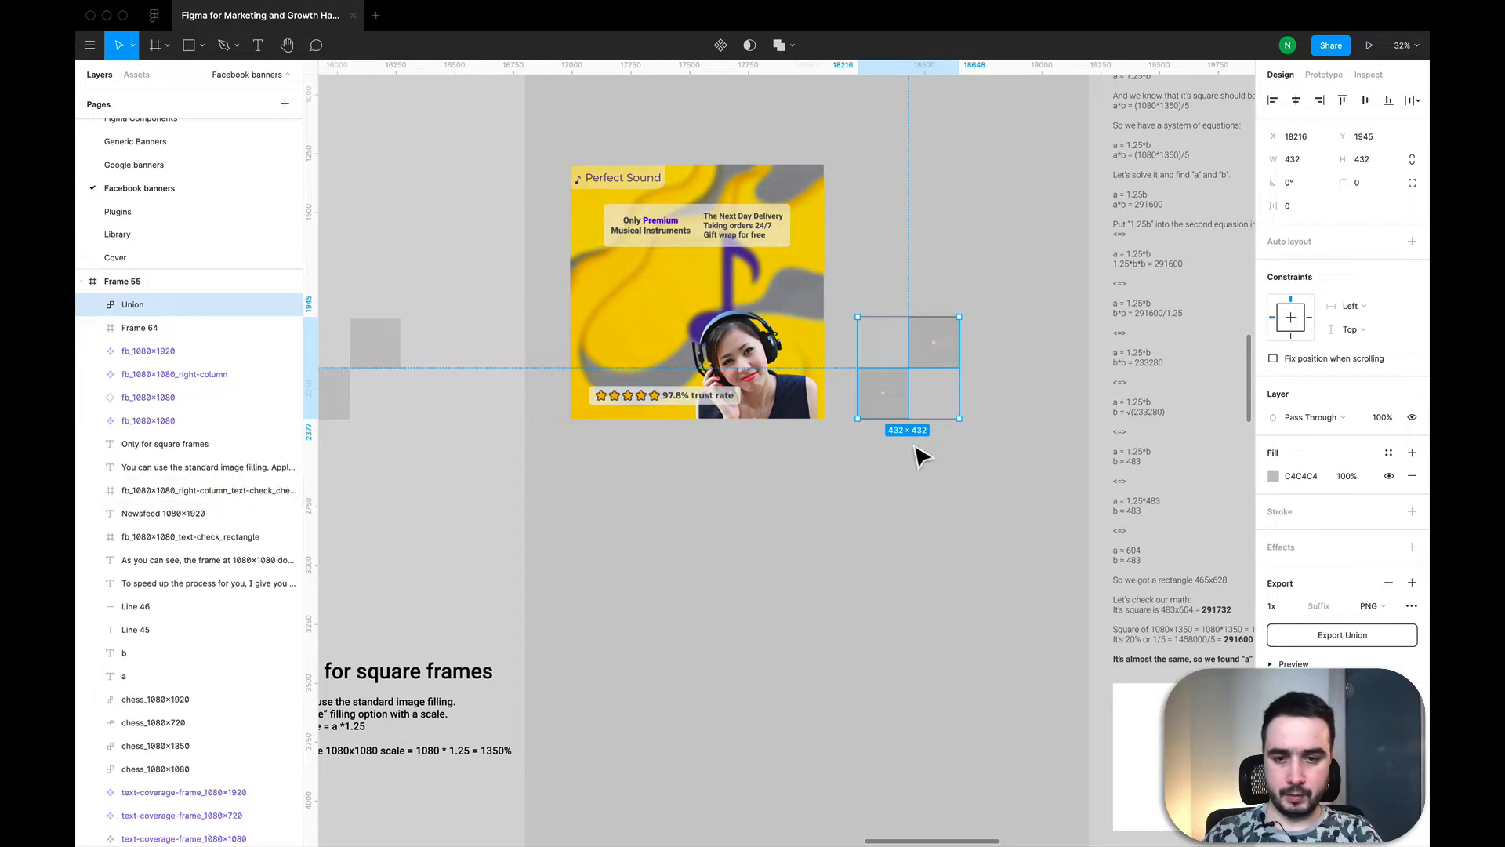
# Step: Rename the Union shape as chess_1080×1080, reusing the existing chess layer's name, and export it as a 1x PNG
pyautogui.click(392, 351)
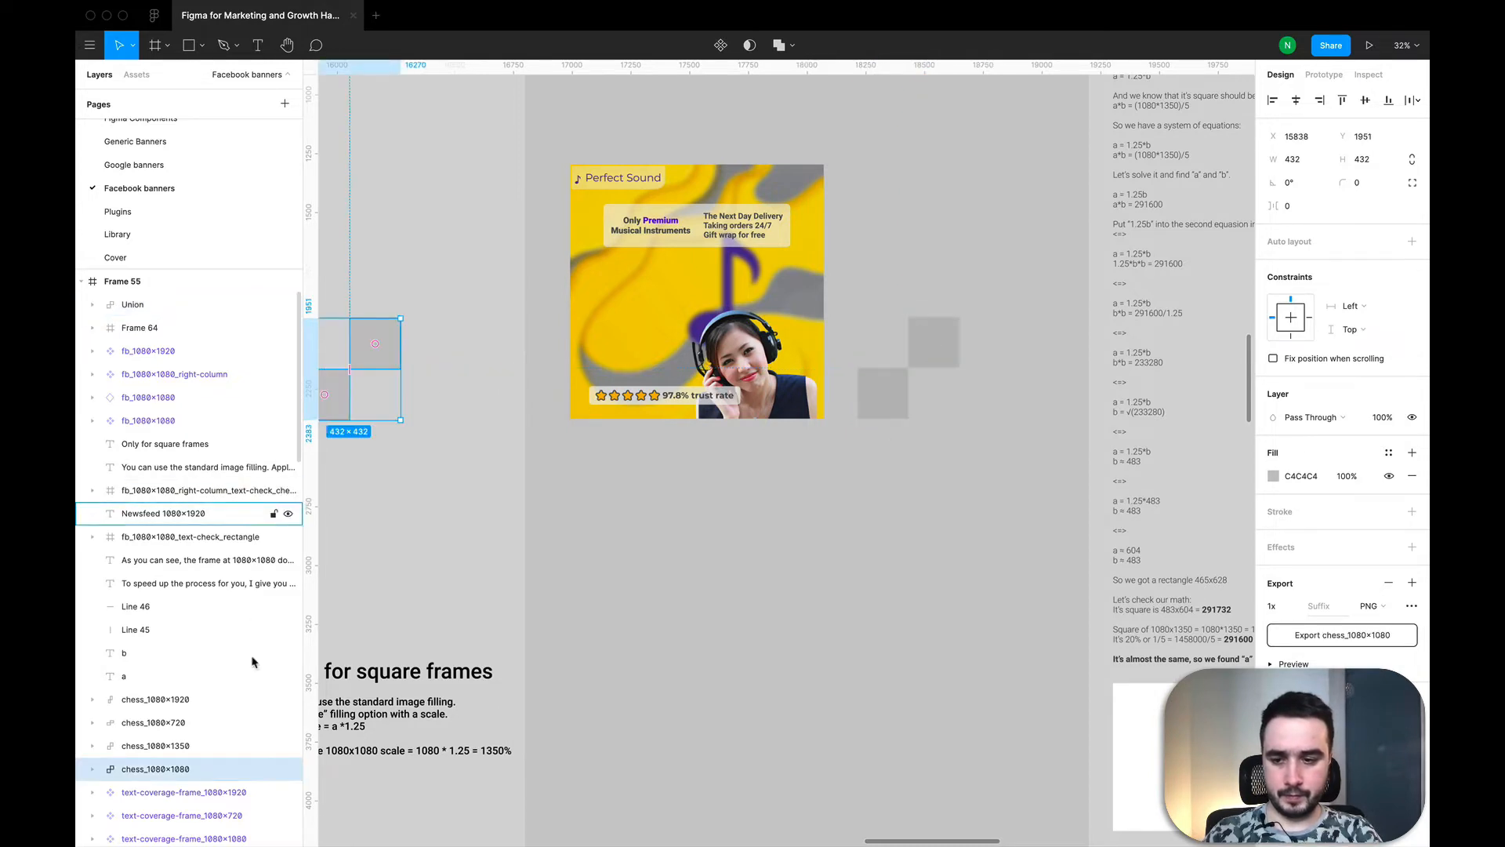
pyautogui.doubleClick(182, 769)
pyautogui.press('super+c')
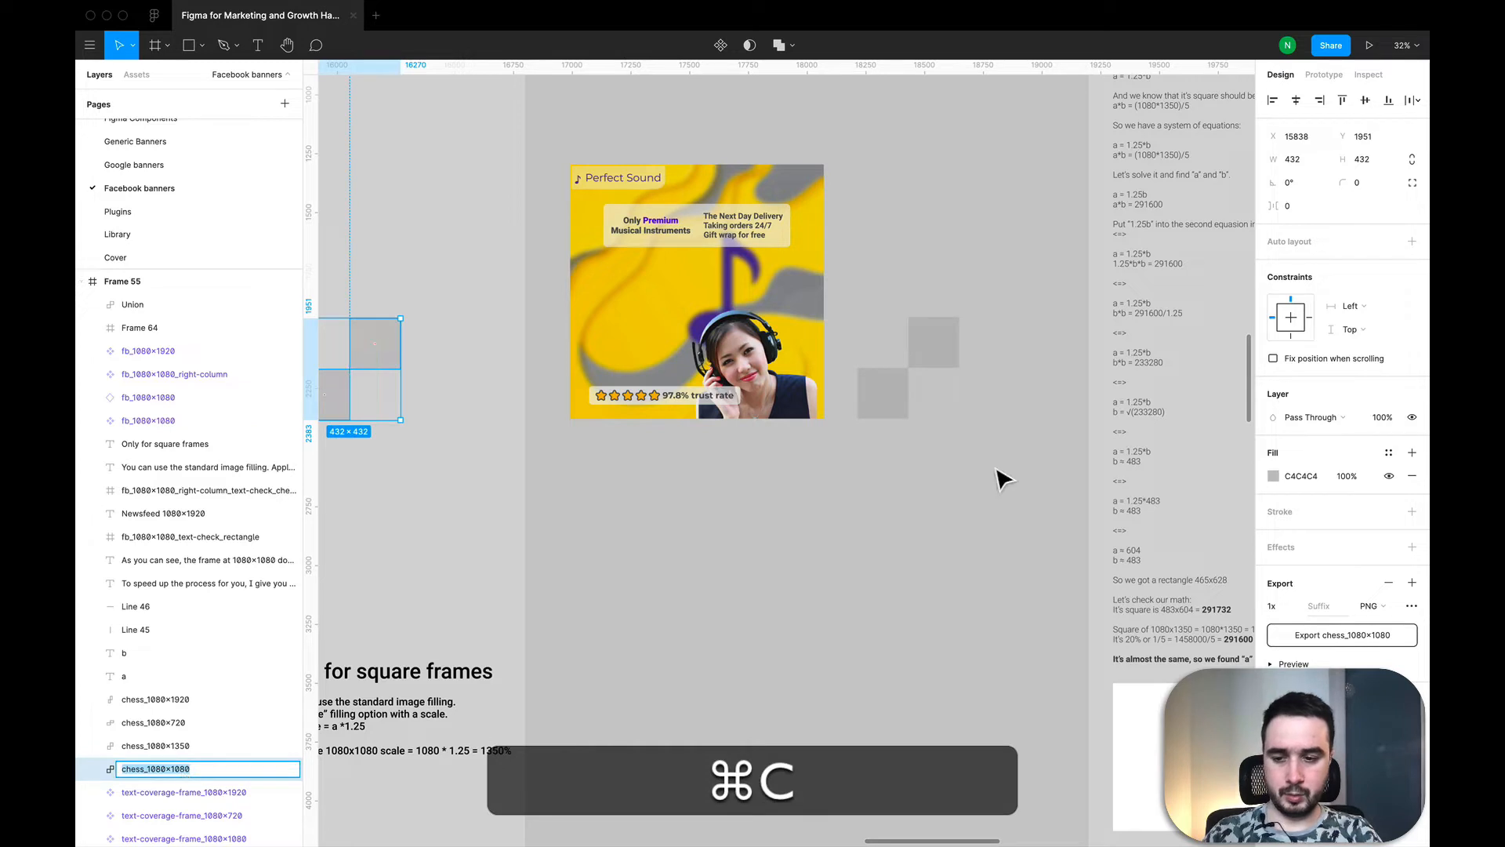
pyautogui.click(936, 384)
pyautogui.click(933, 345)
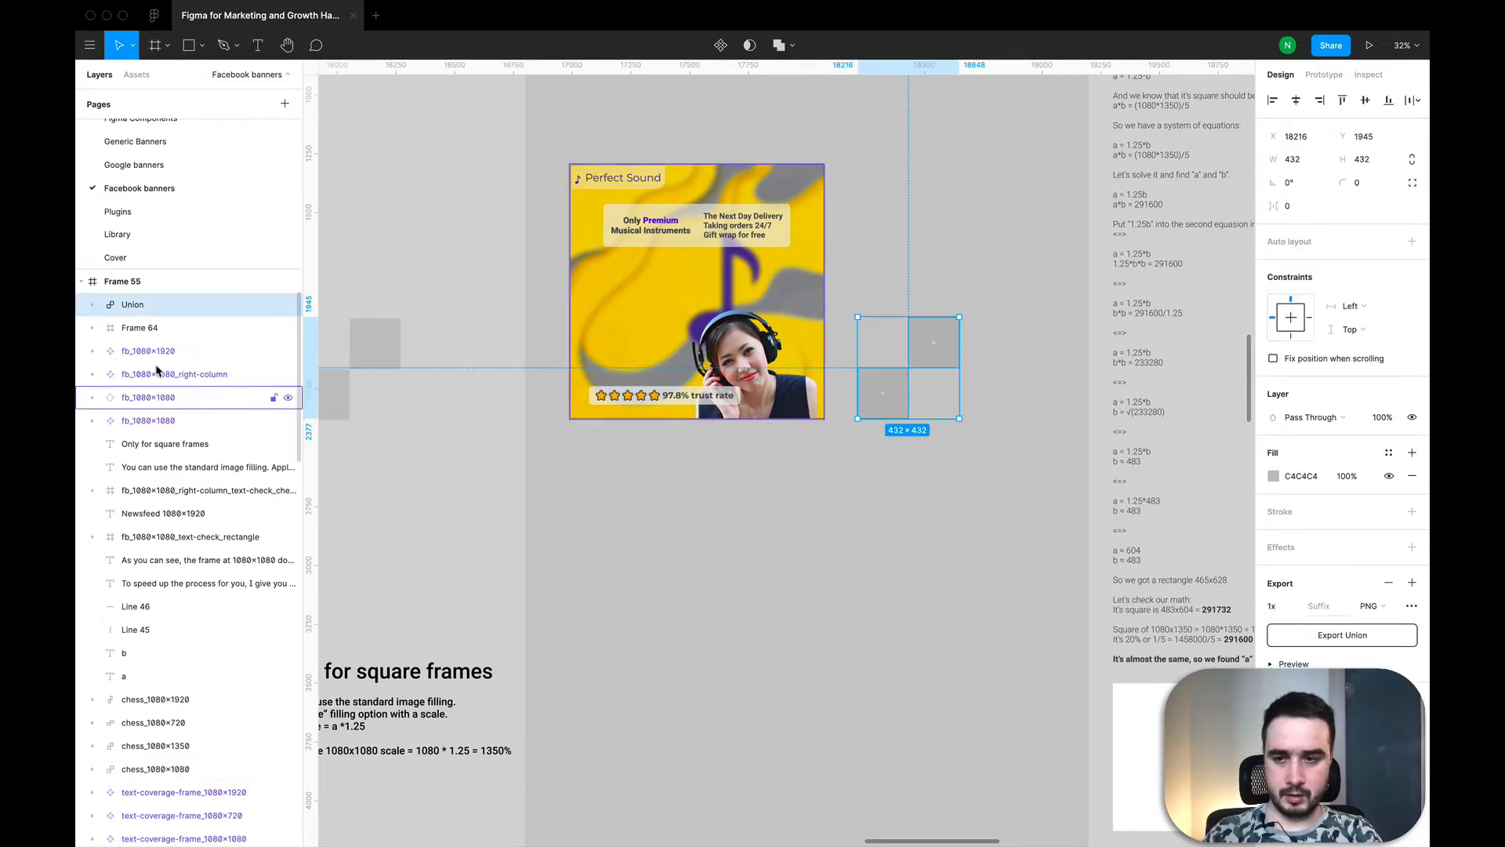
pyautogui.doubleClick(129, 307)
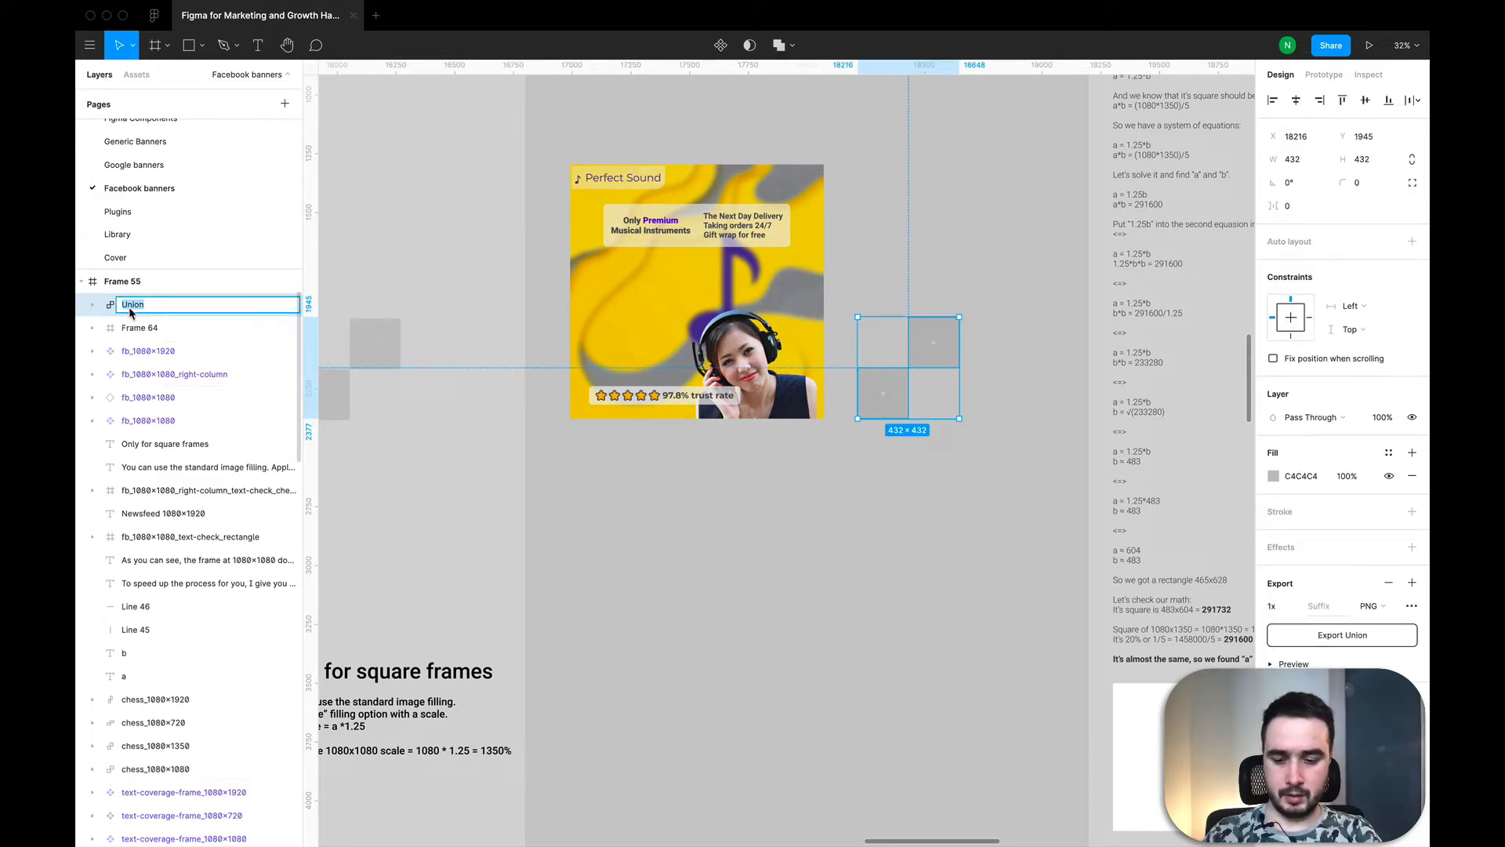
pyautogui.press('super+v')
pyautogui.press('Return')
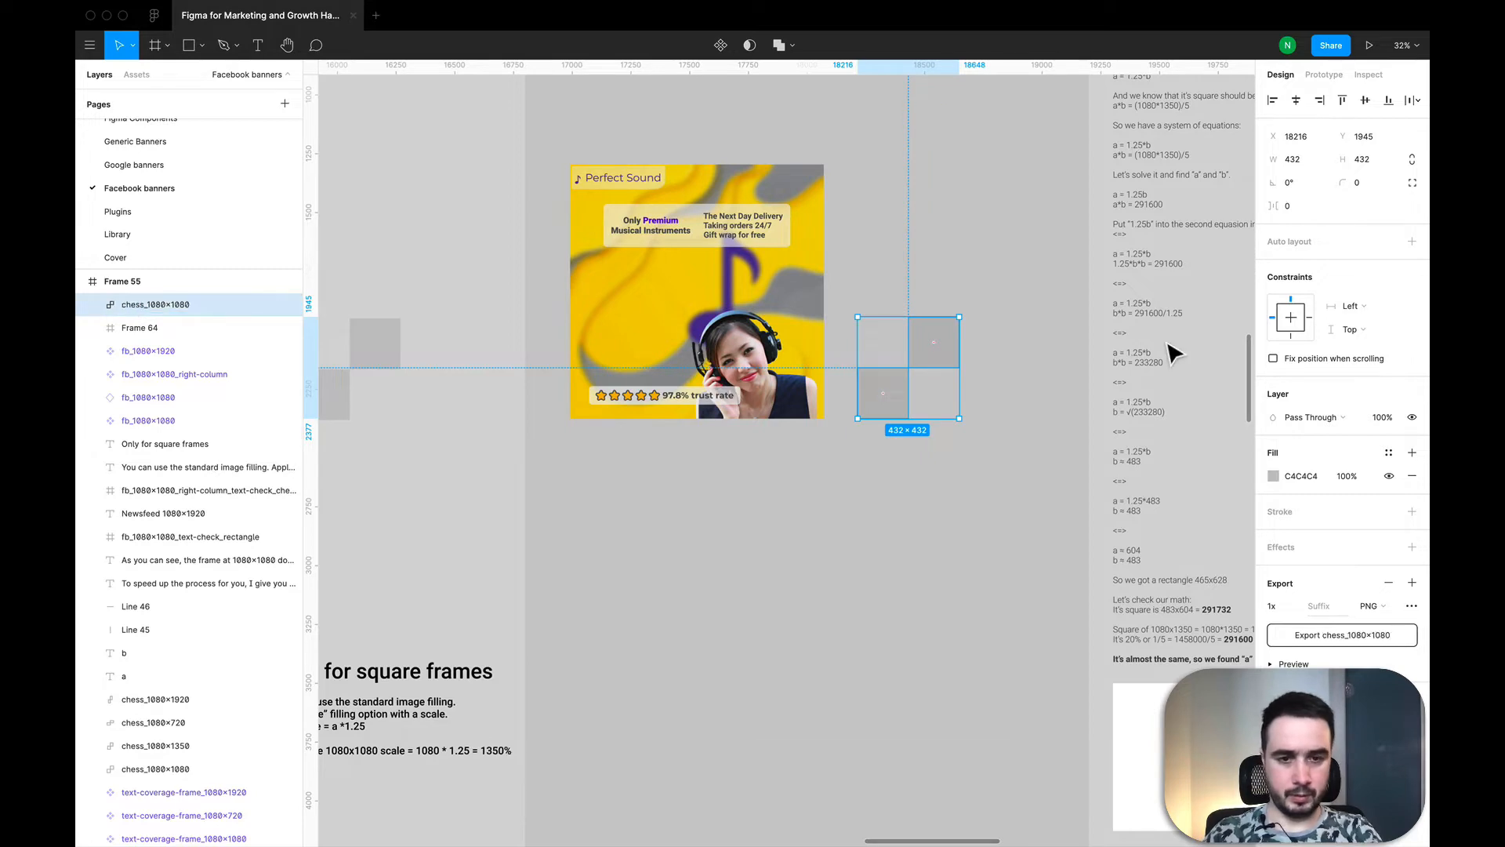
pyautogui.click(1313, 634)
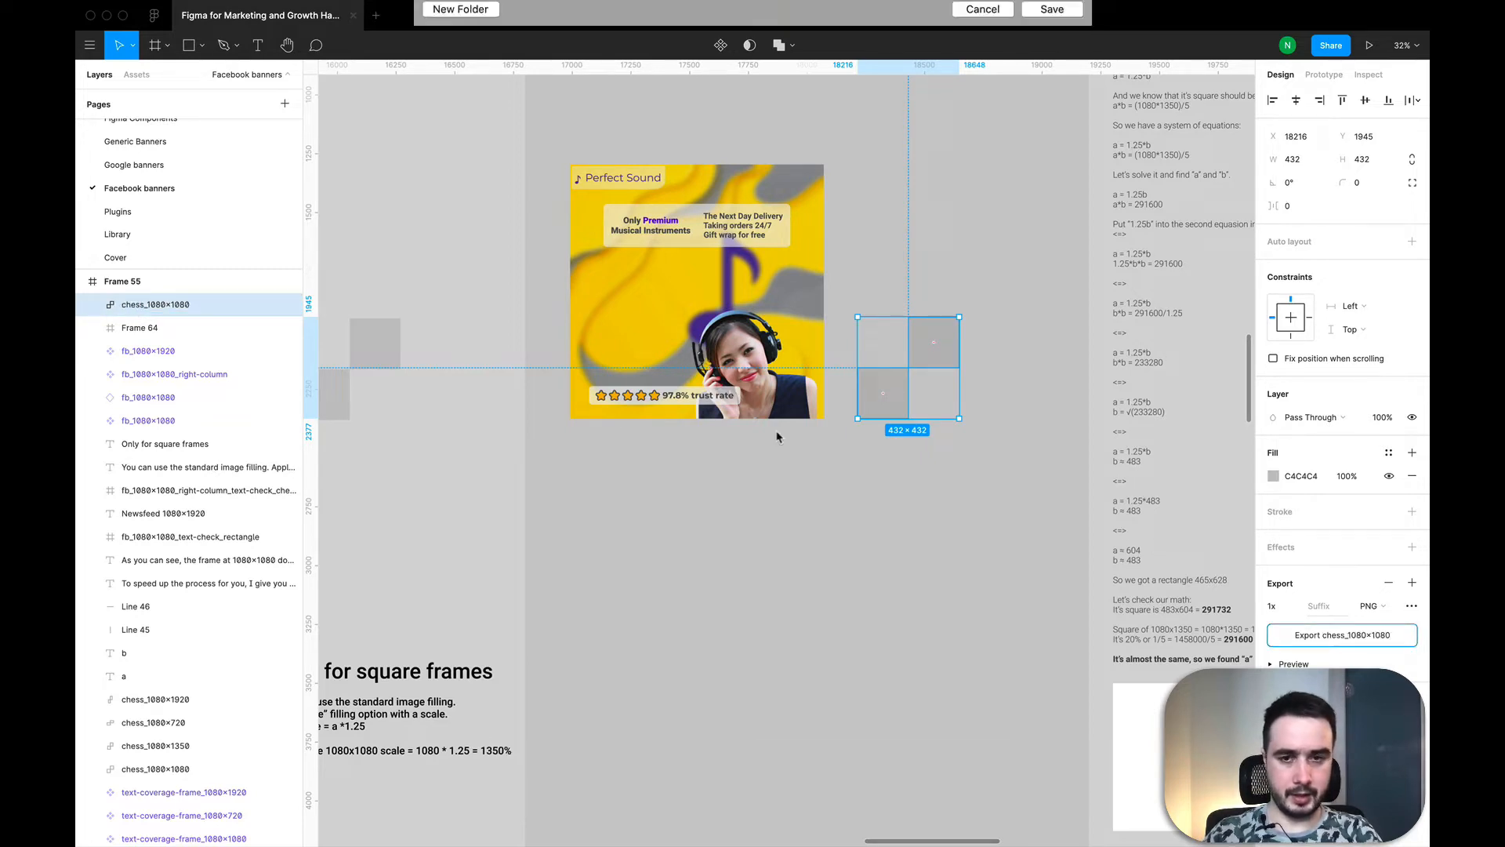
pyautogui.click(1048, 347)
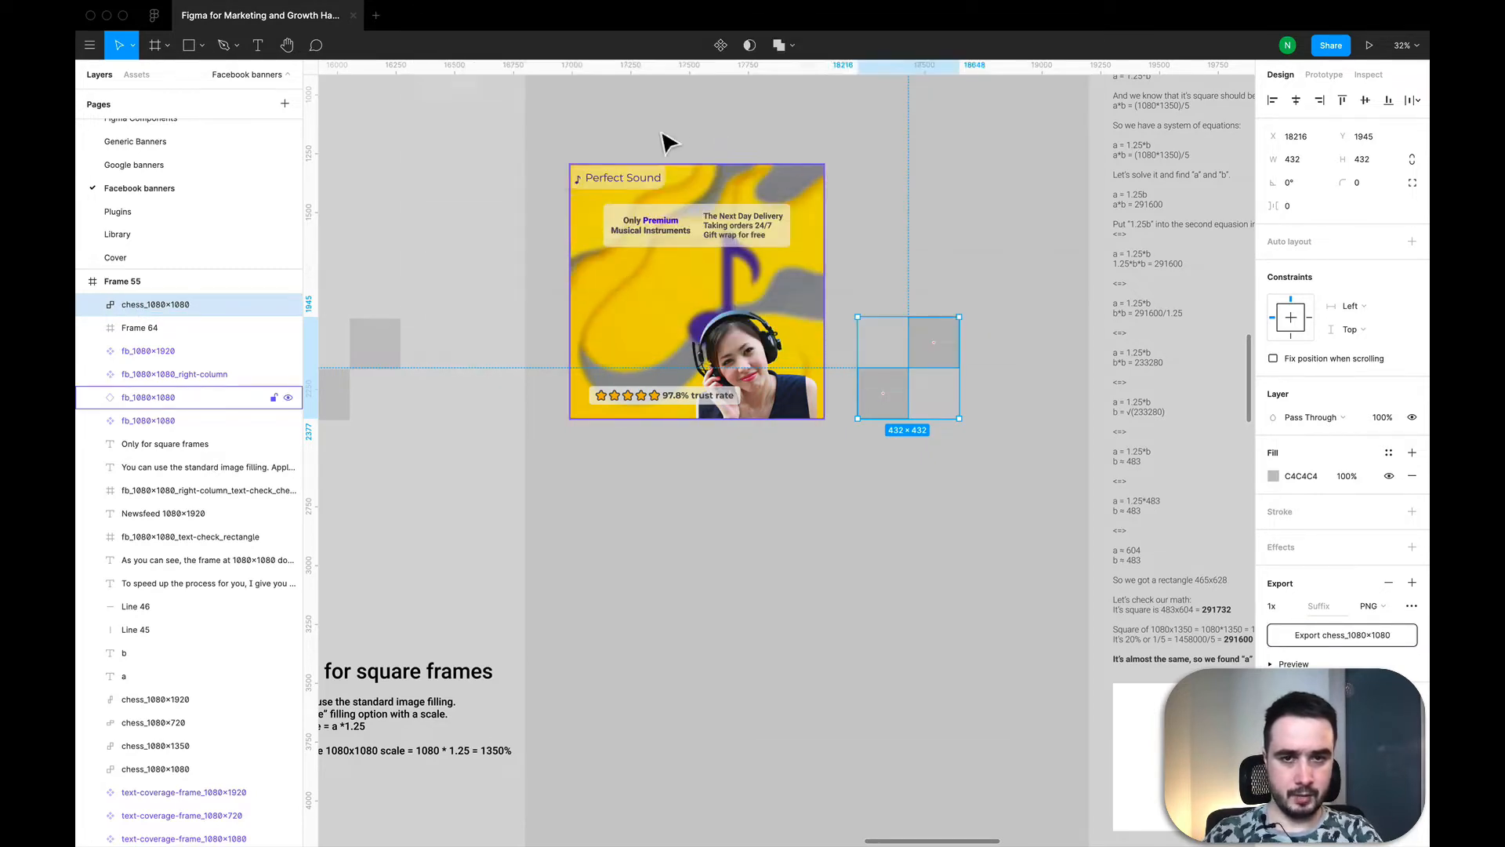
# Step: Wrap the fb_1080×1080 banner beside the new chess shape in two nested frames
pyautogui.click(743, 322)
pyautogui.hscroll(-3, 741, 321)
pyautogui.scroll(-1, 741, 321)
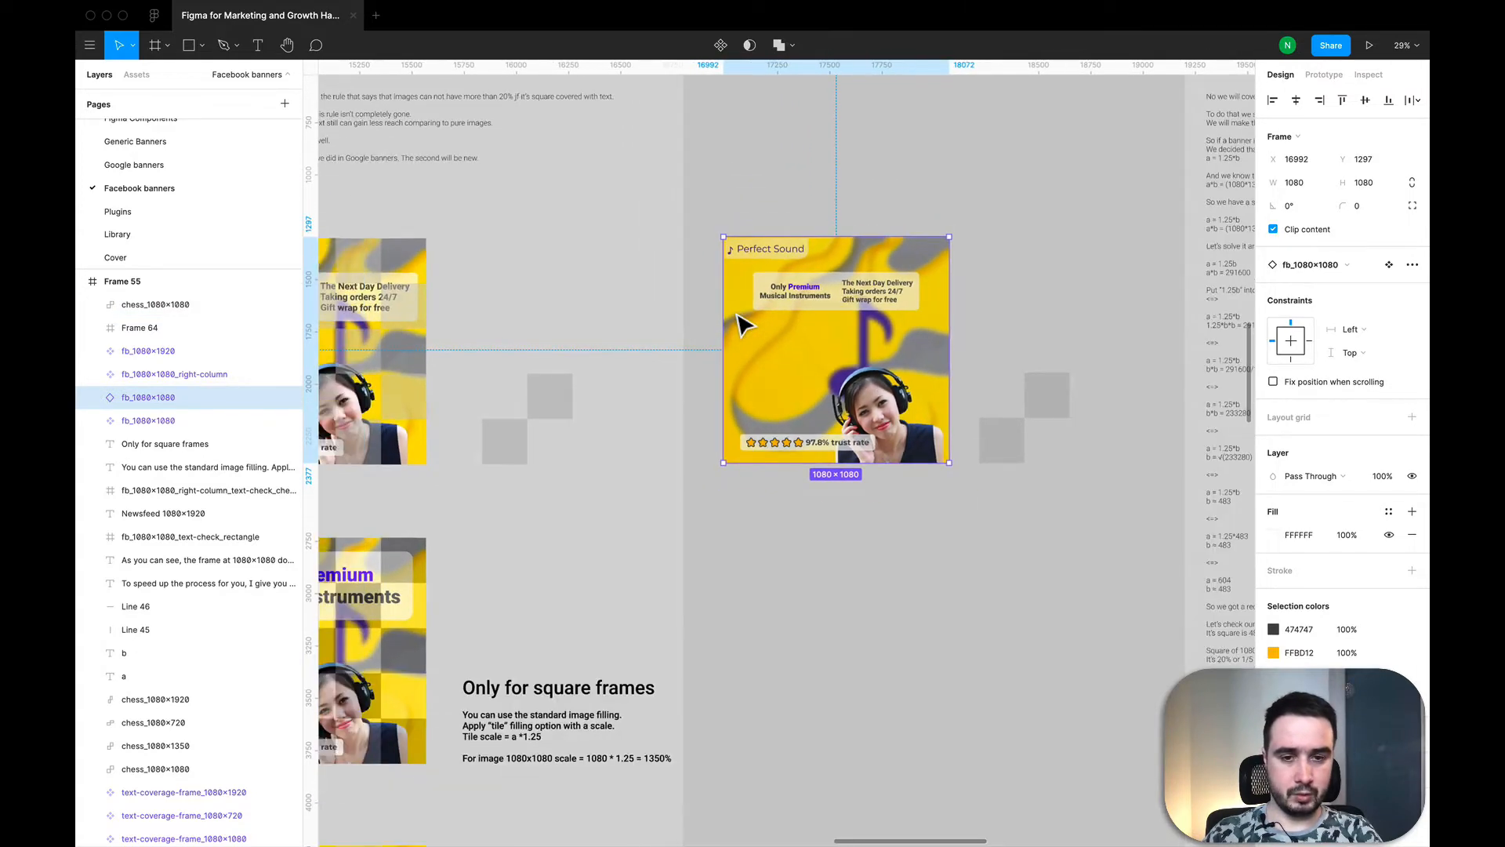
pyautogui.rightClick(798, 360)
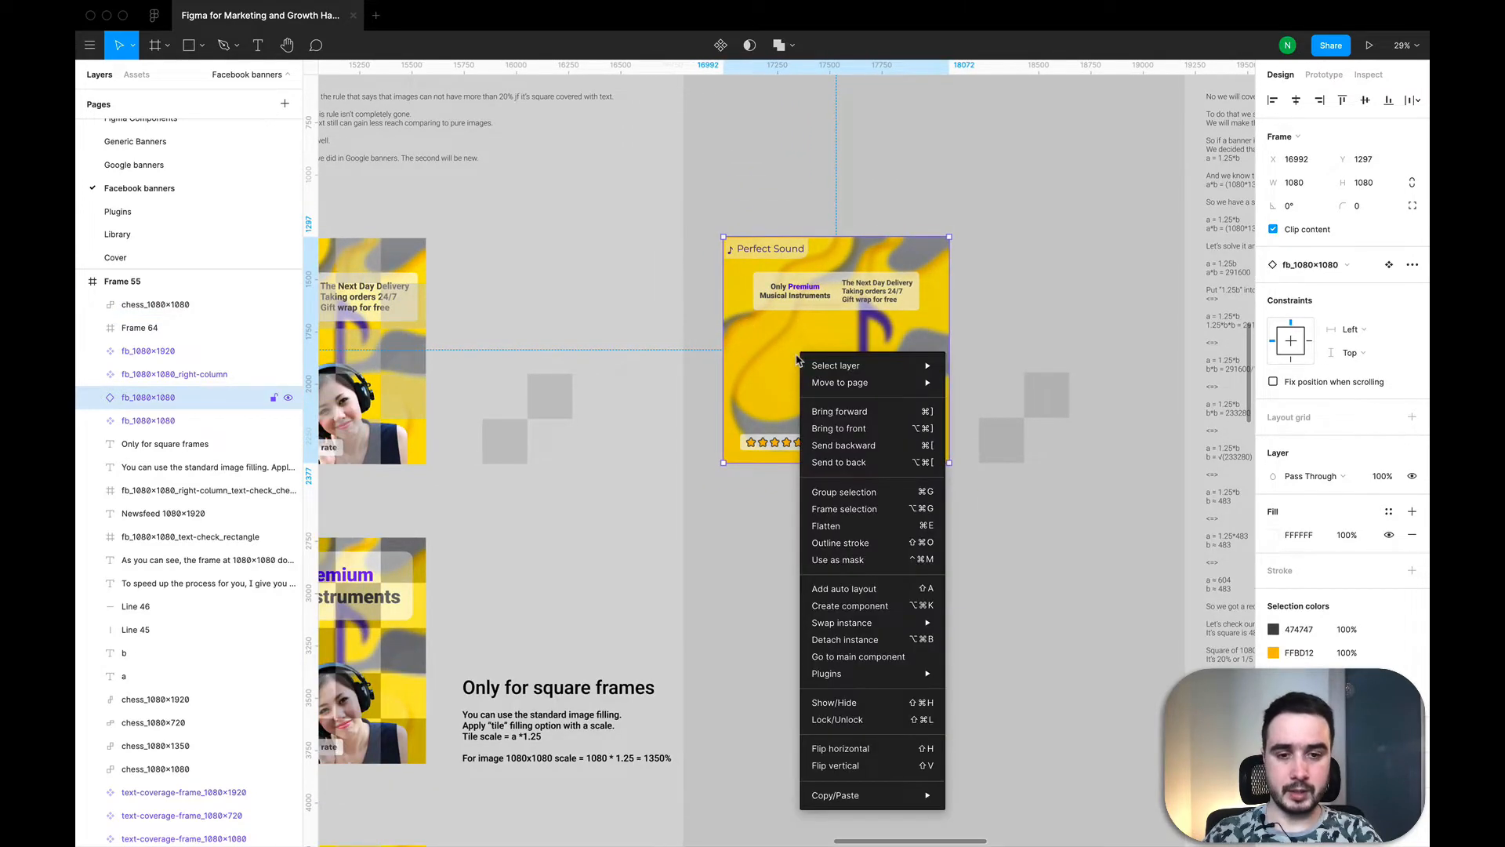
pyautogui.click(844, 509)
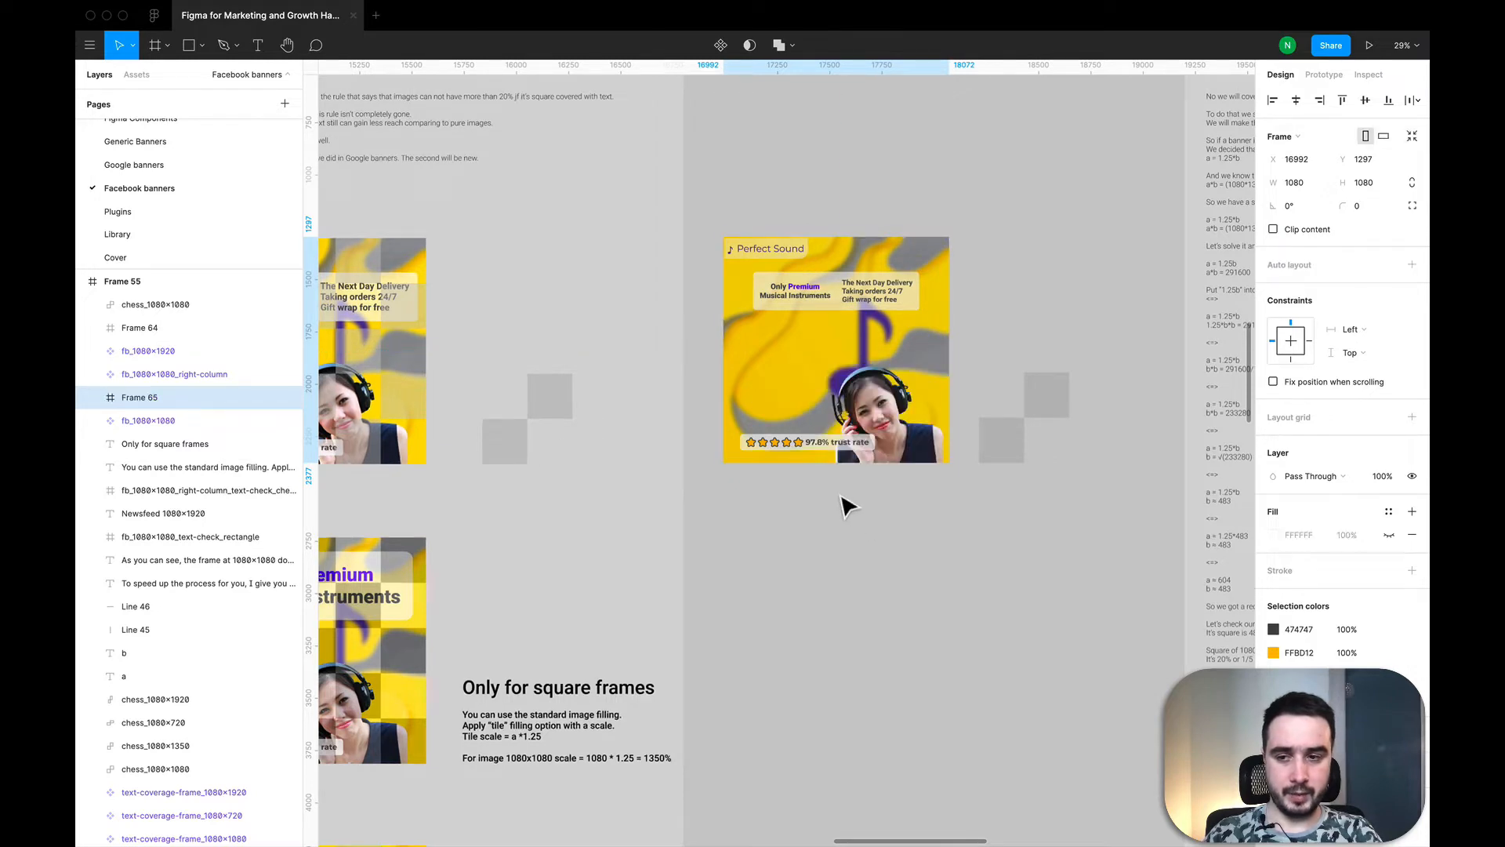
pyautogui.click(92, 399)
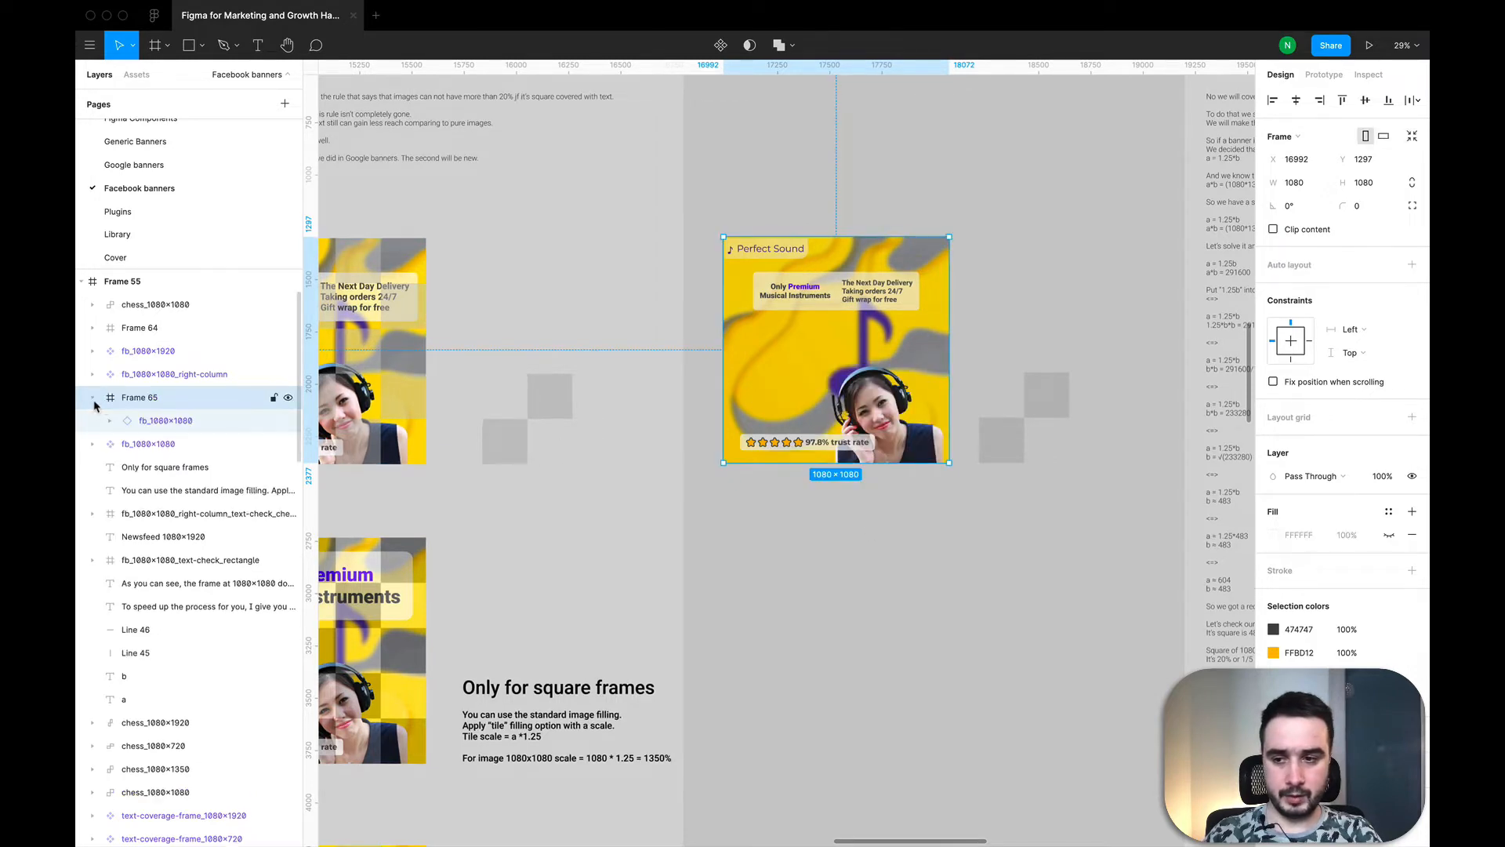
pyautogui.rightClick(842, 337)
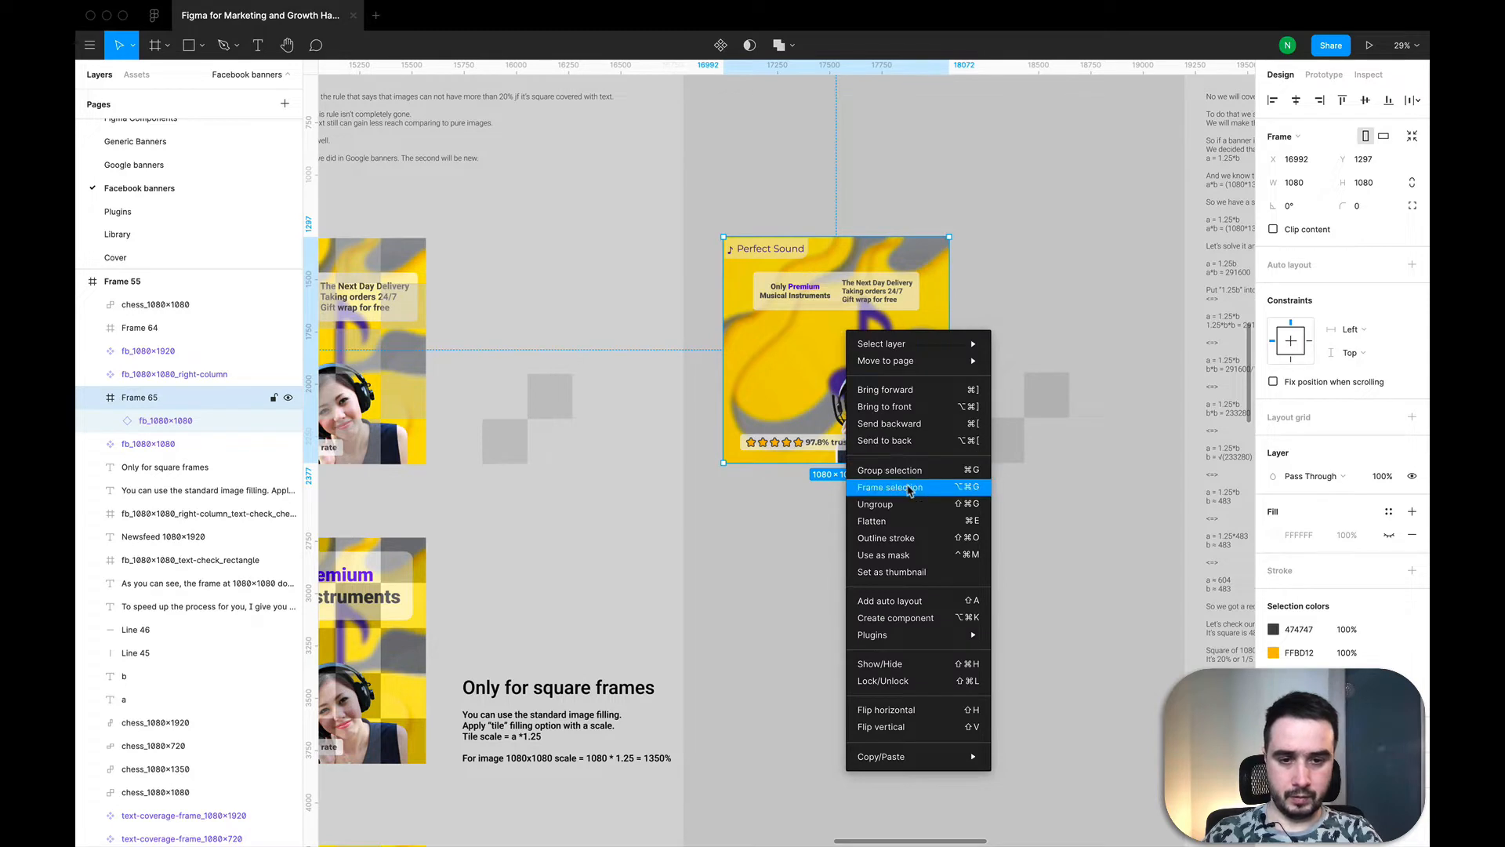
pyautogui.click(910, 489)
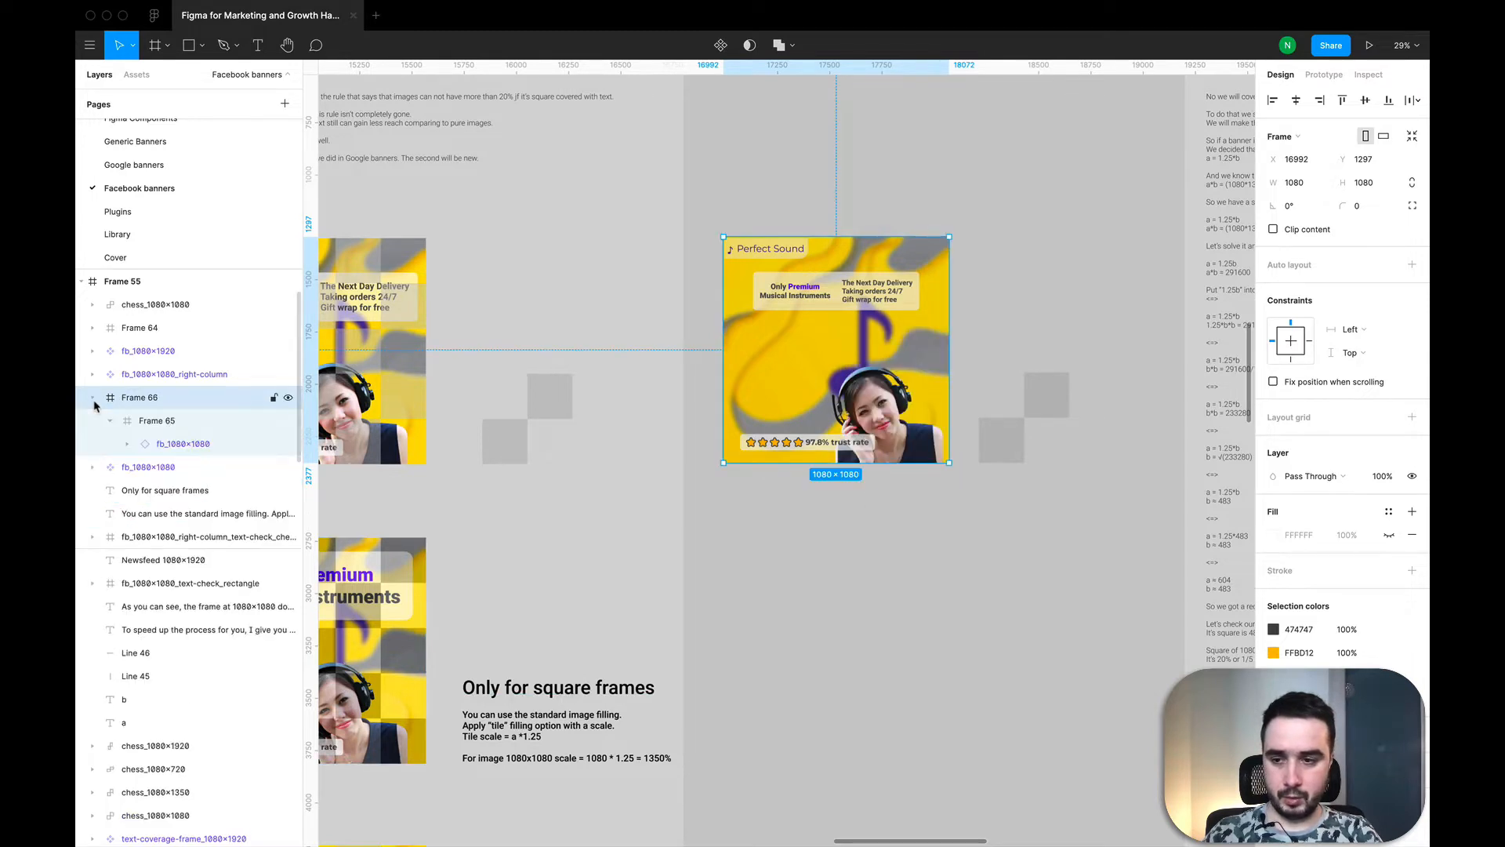
# Step: Move the banner out of the inner frame into the outer one, and place the empty inner frame above it
pyautogui.click(128, 443)
pyautogui.click(129, 444)
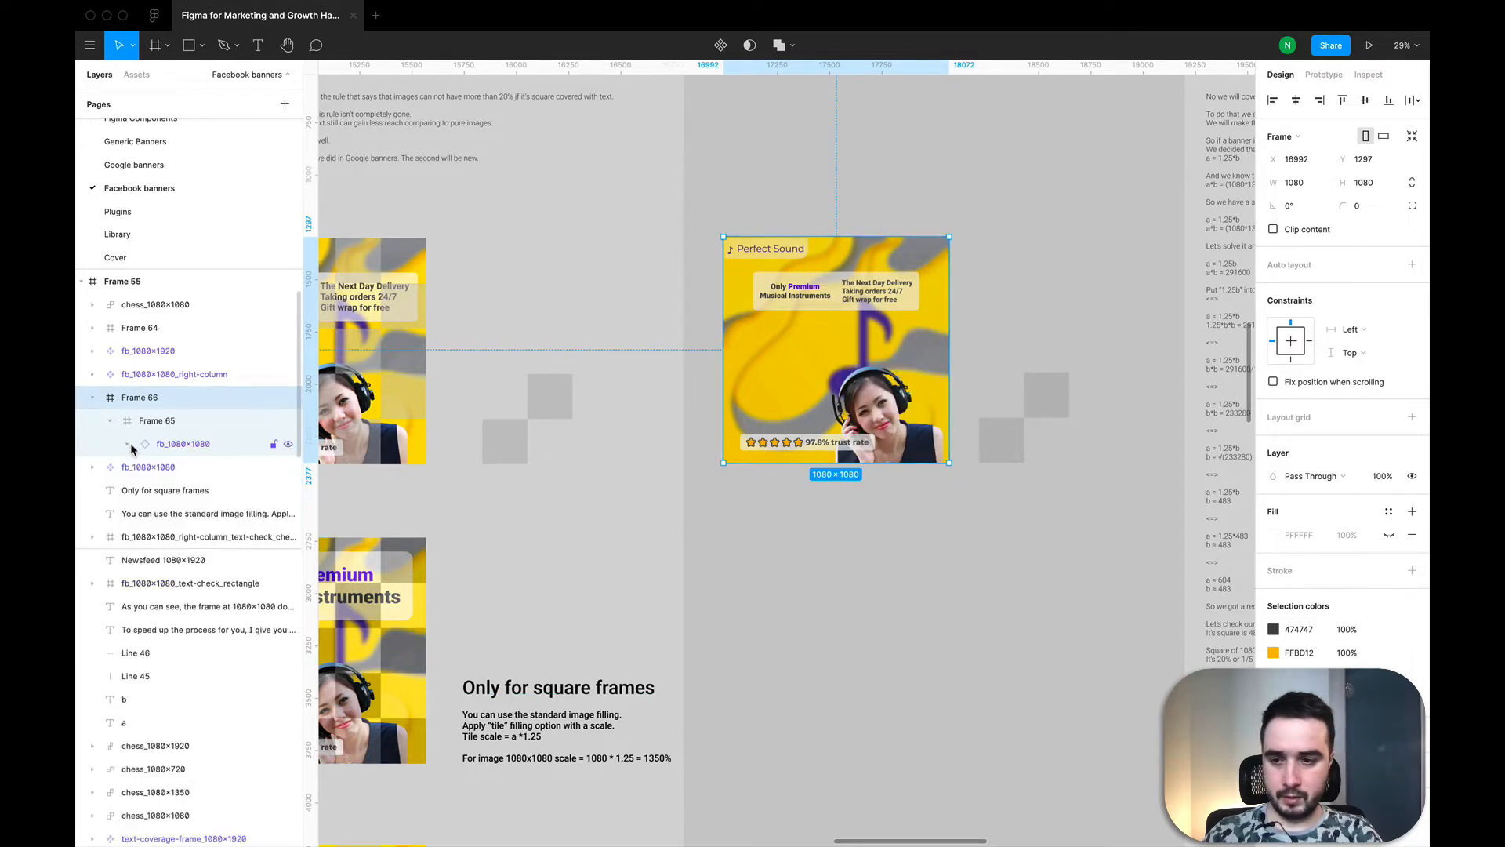
pyautogui.click(170, 448)
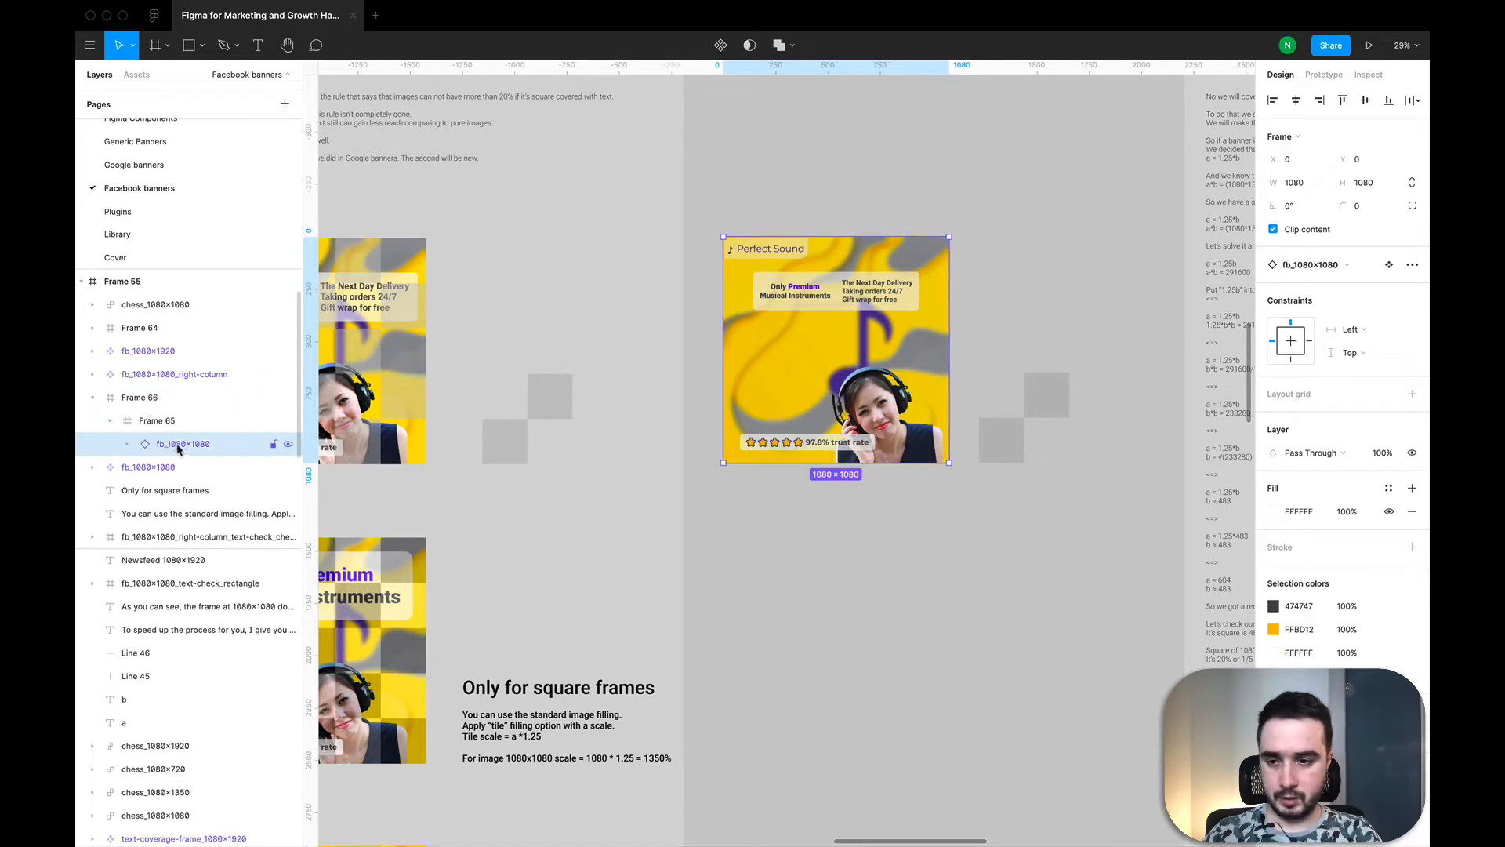
pyautogui.moveTo(163, 436); pyautogui.dragTo(144, 418)
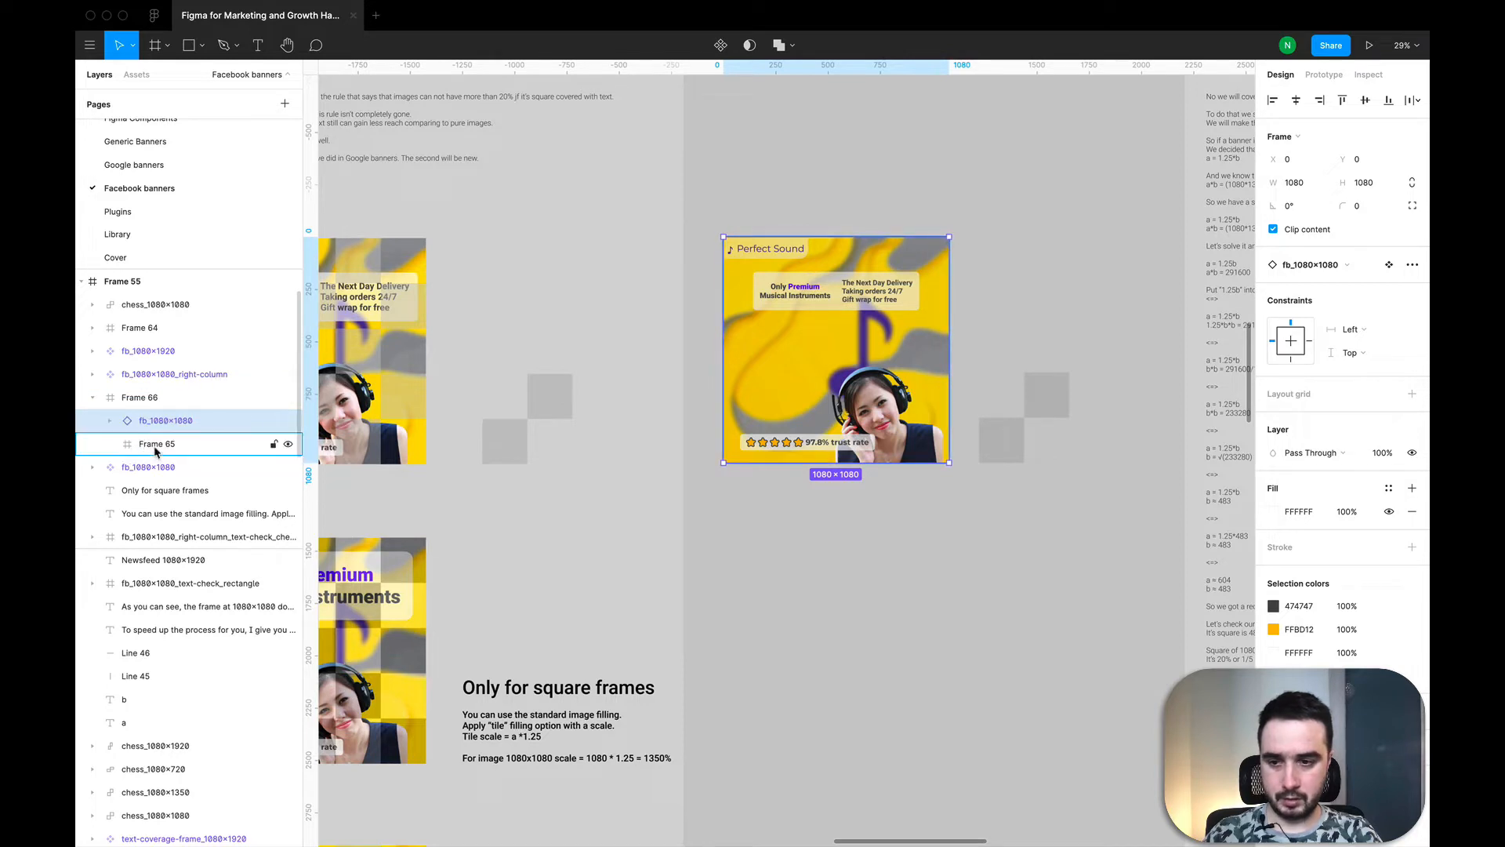
pyautogui.click(152, 449)
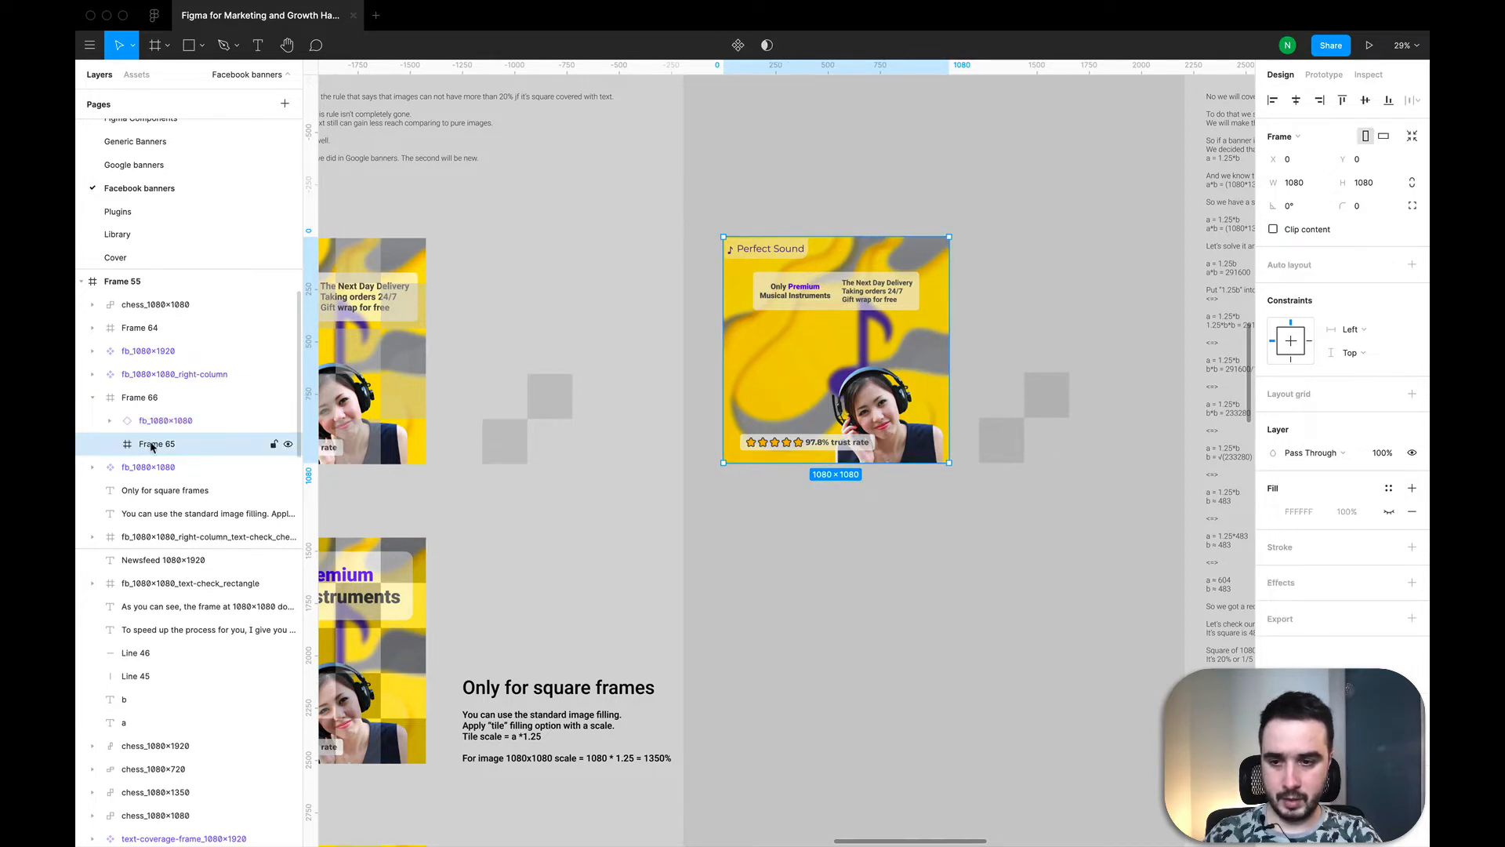
pyautogui.moveTo(152, 447); pyautogui.dragTo(154, 418)
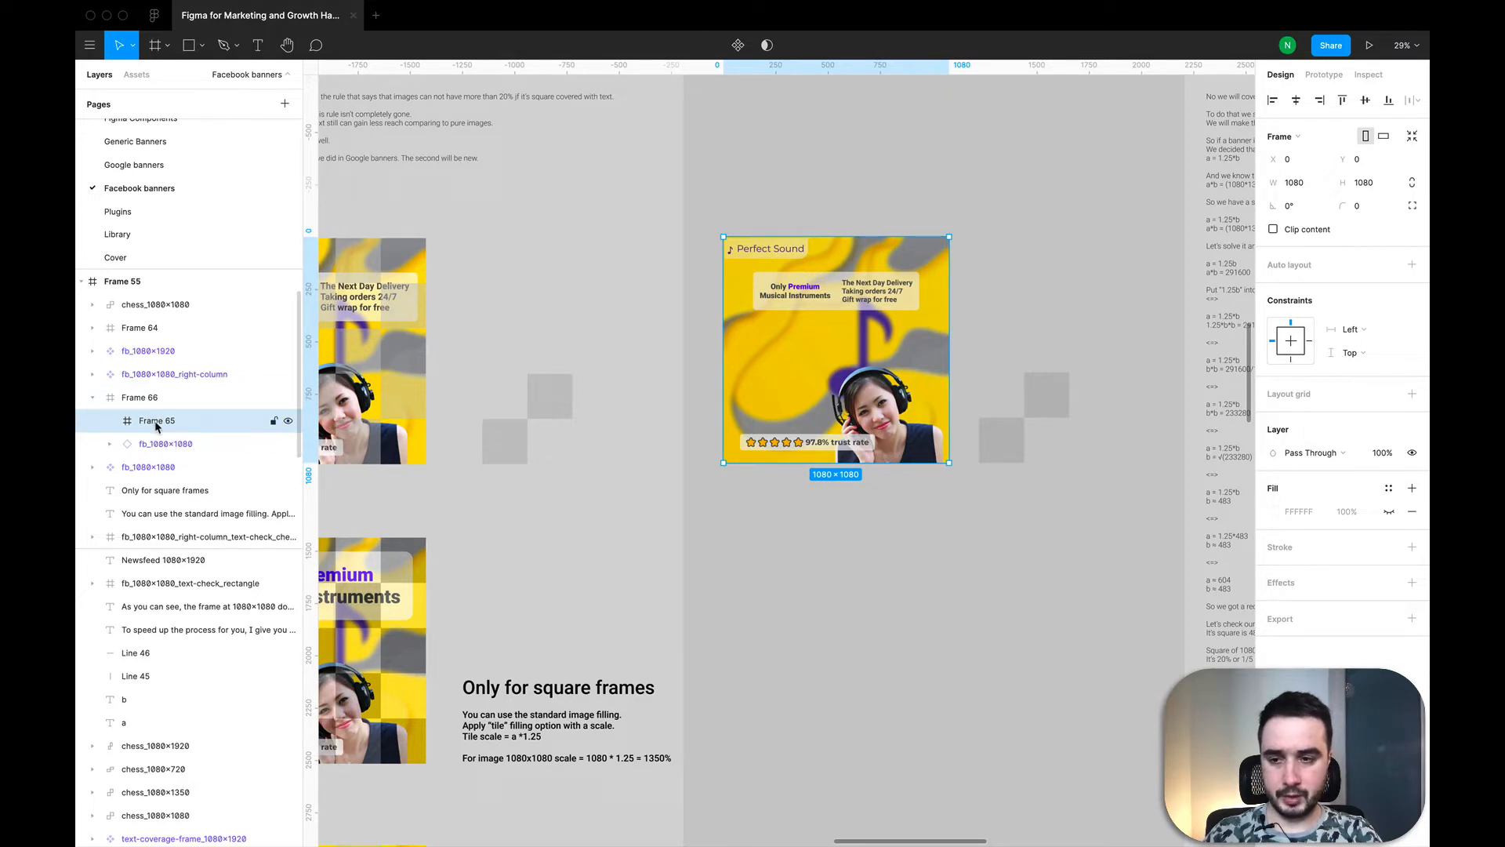
# Step: Rename the empty inner frame above the banner as grid
pyautogui.doubleClick(154, 422)
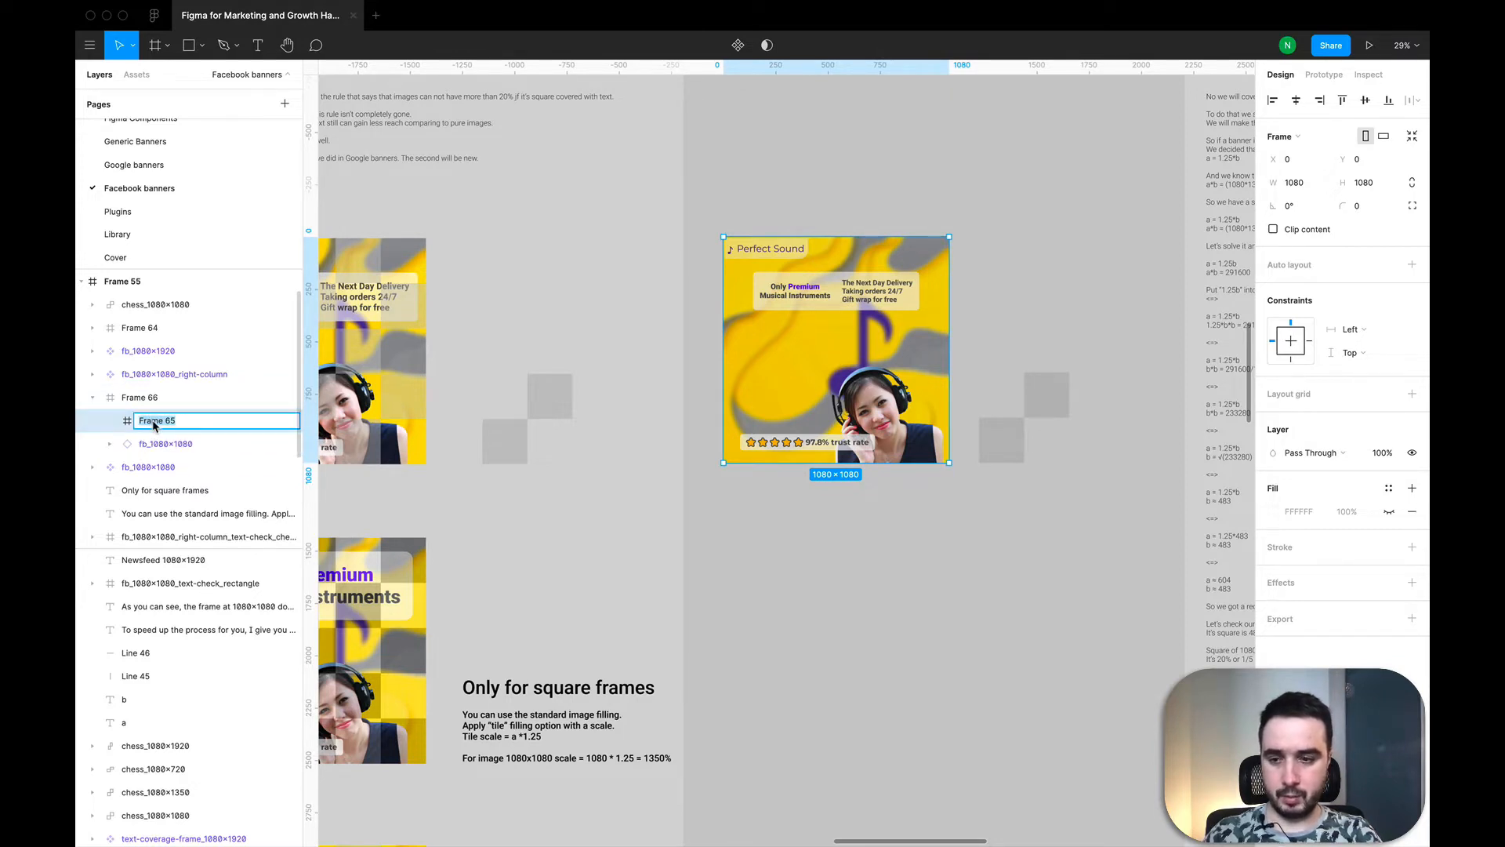
pyautogui.write('chess')
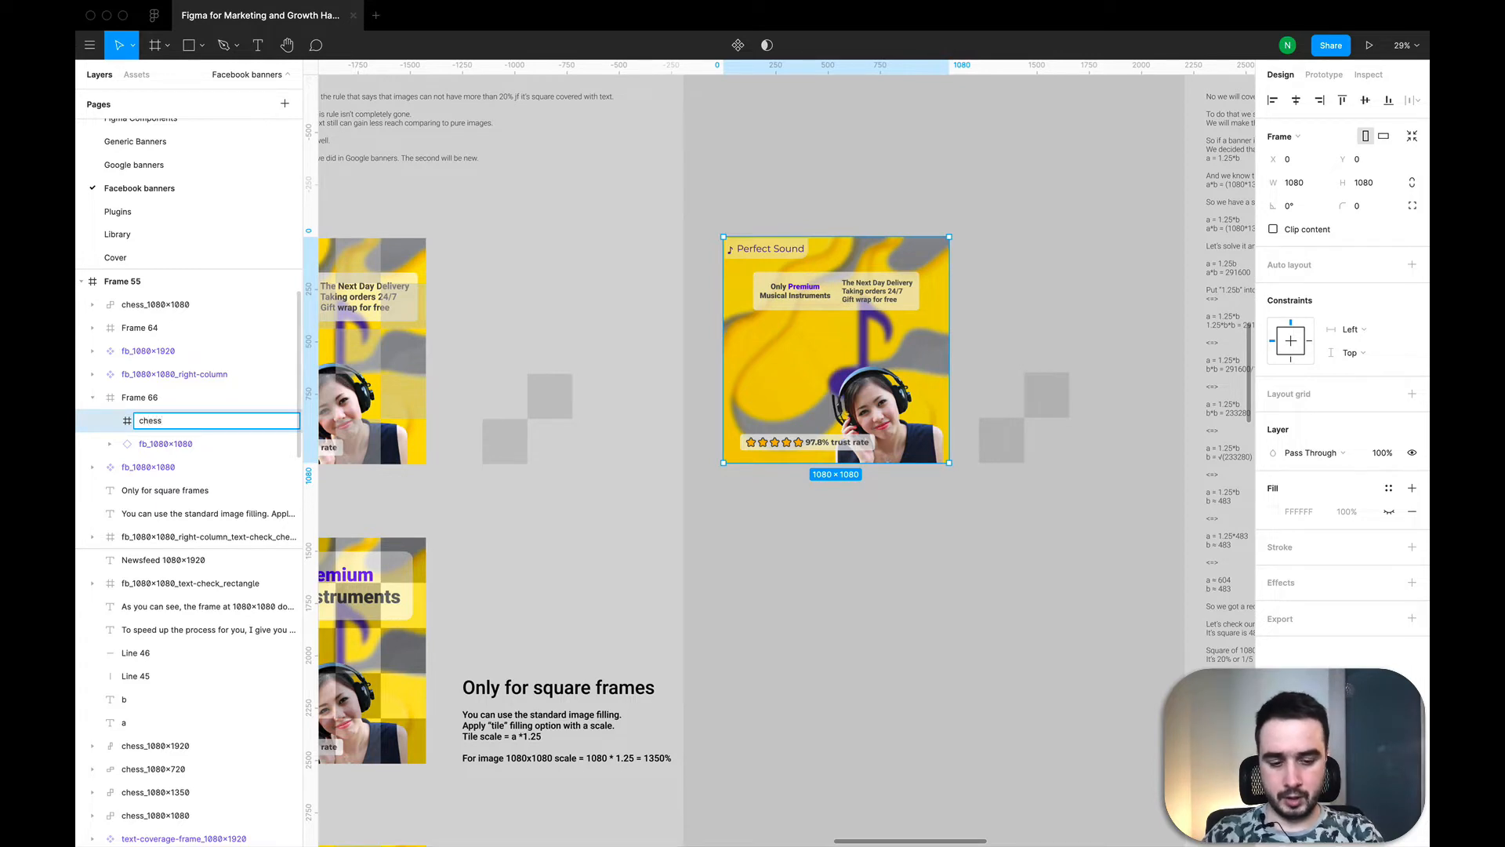
pyautogui.write('-grid')
pyautogui.press('Return')
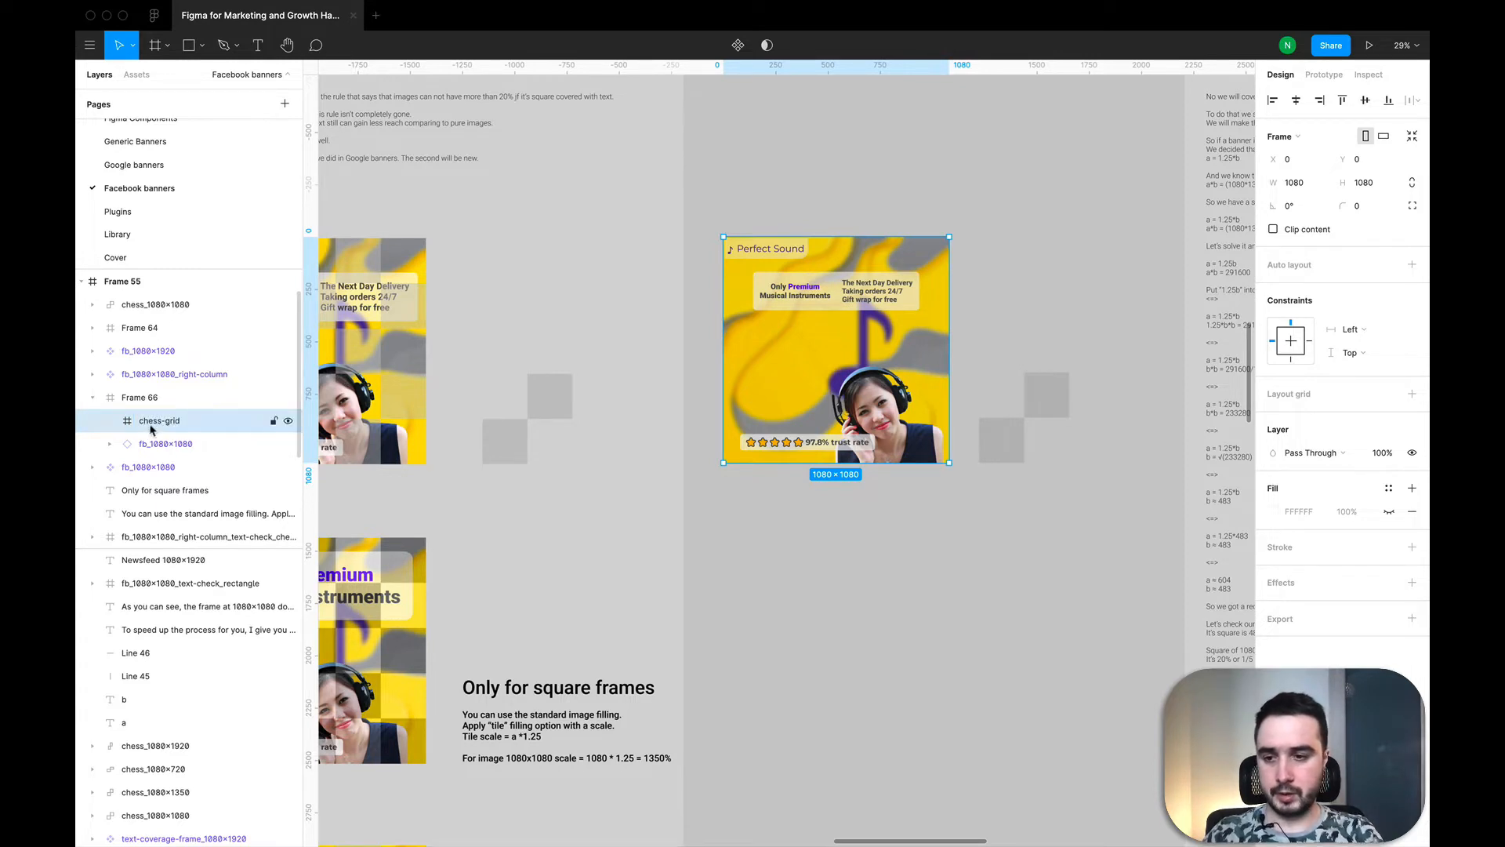
pyautogui.doubleClick(173, 416)
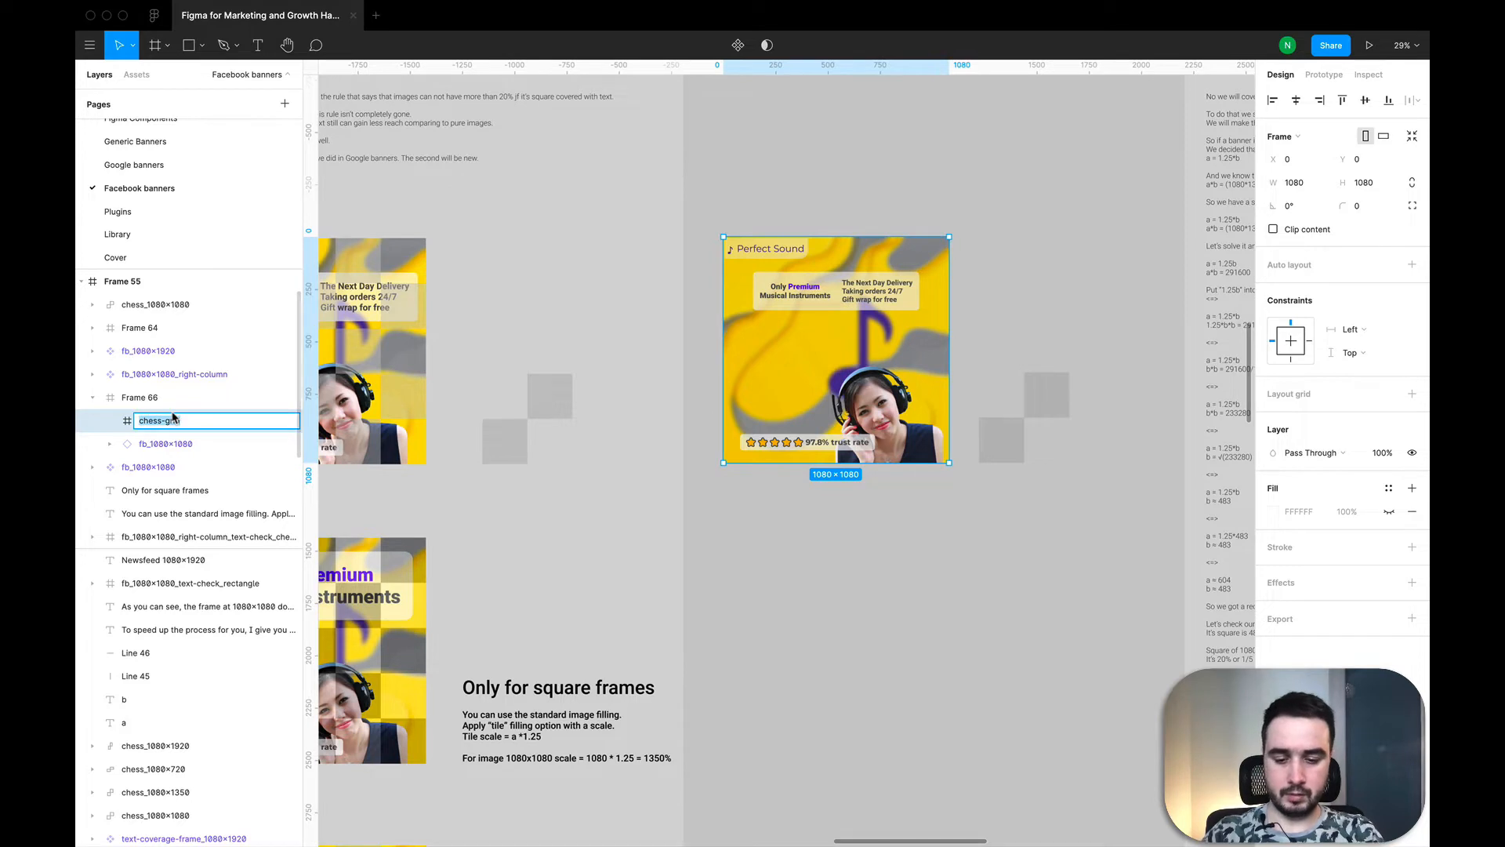
pyautogui.write('grid')
pyautogui.press('Return')
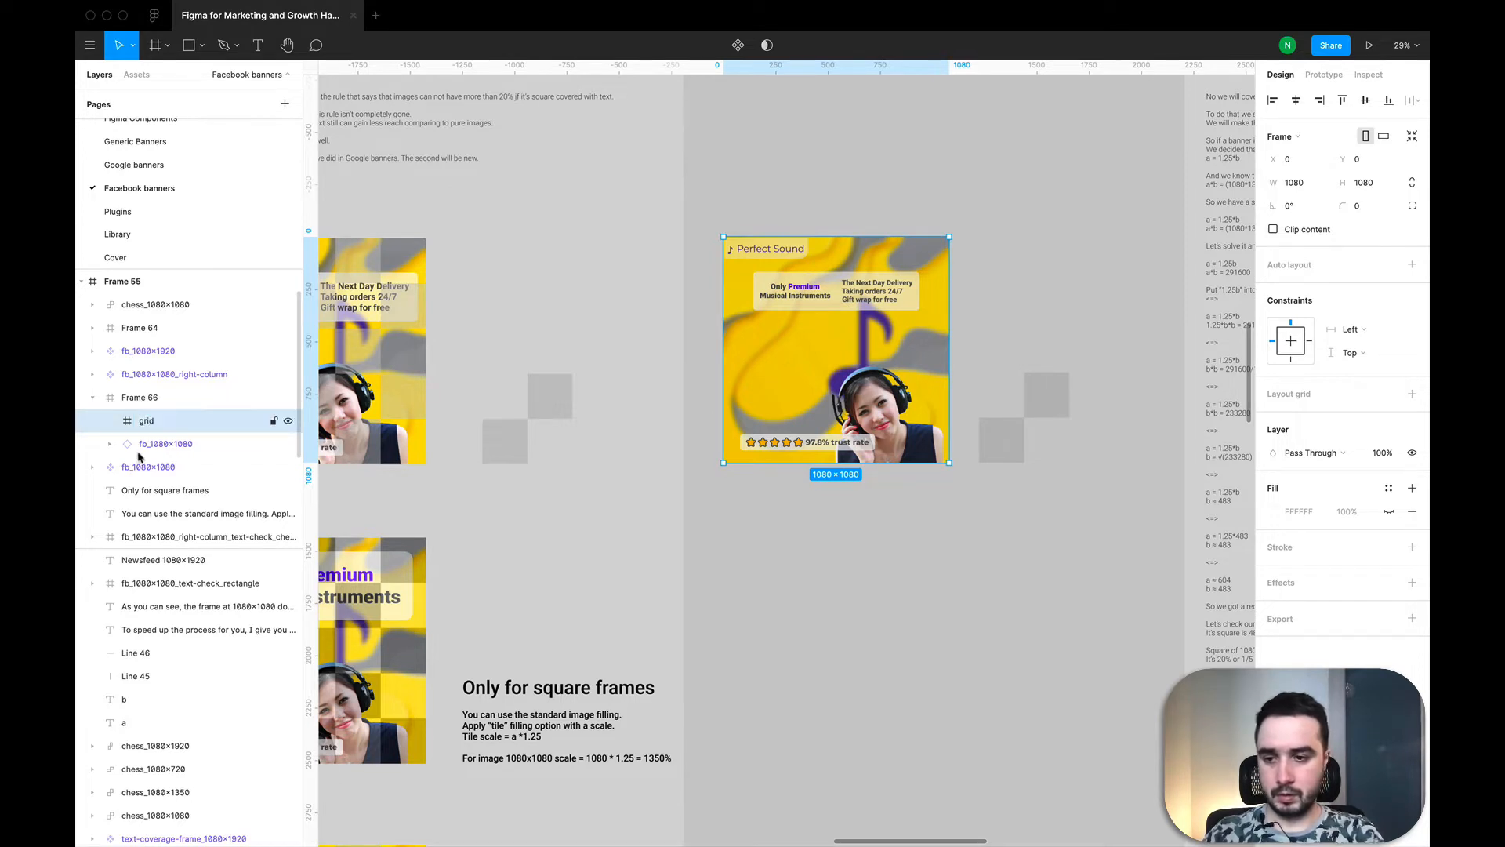
# Step: Make the grid frame's fill visible and change it to an image fill using chess_1080x1080.png
pyautogui.click(1389, 511)
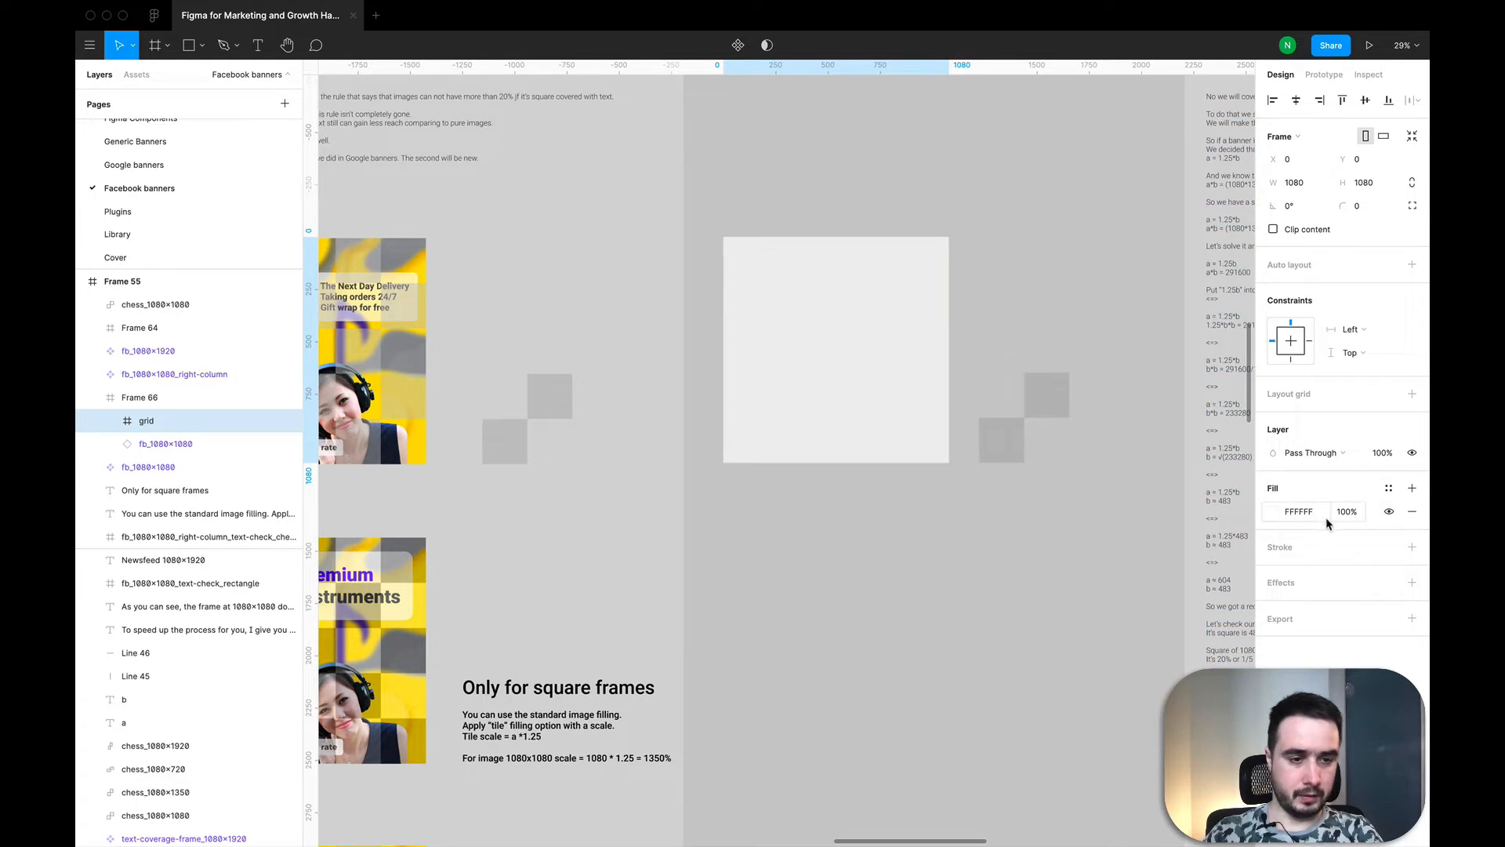
pyautogui.click(1274, 511)
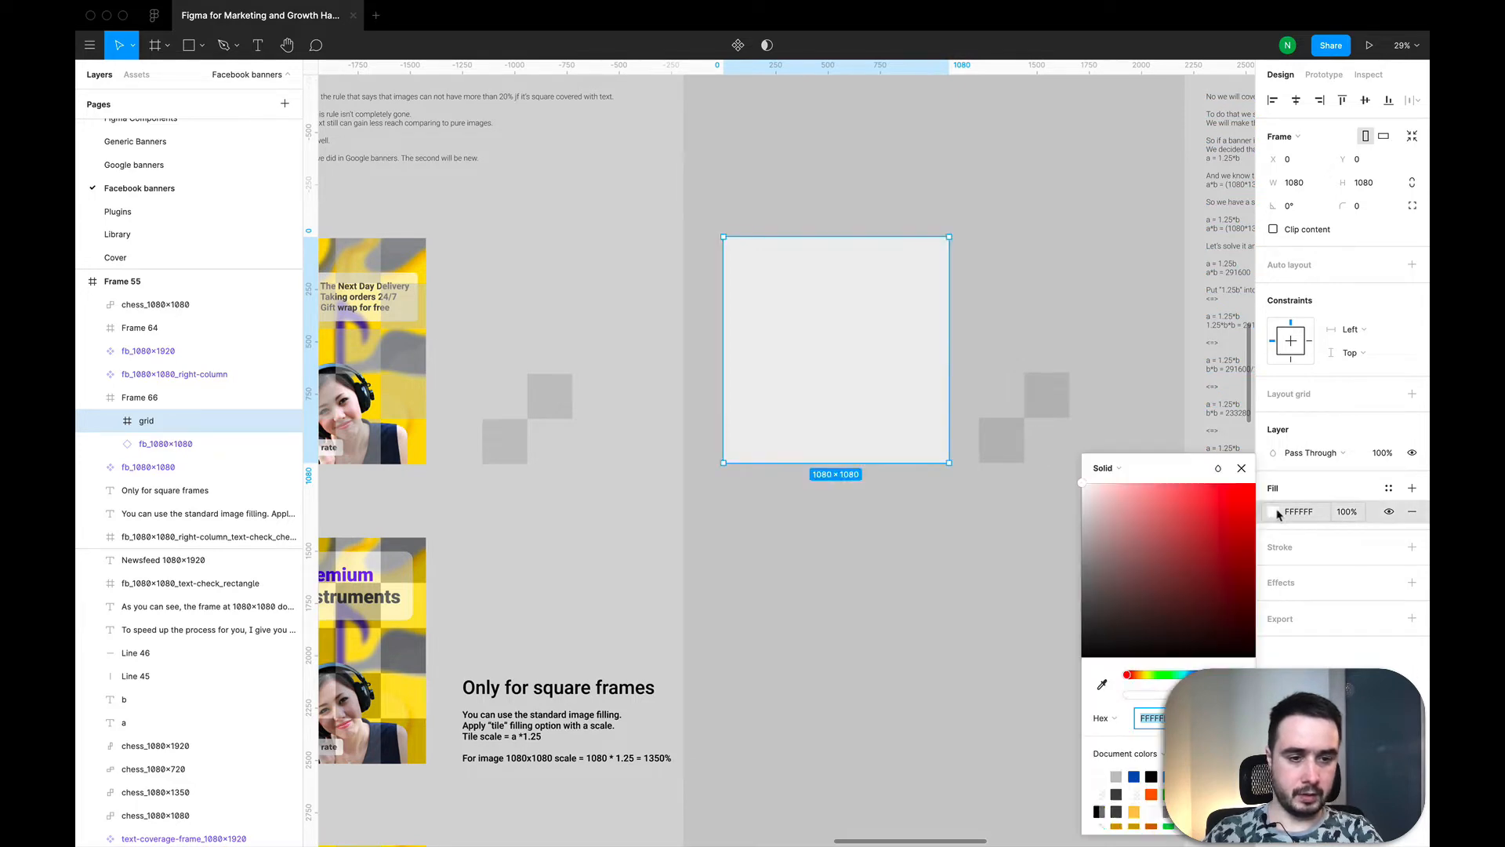
pyautogui.click(1107, 470)
pyautogui.click(1134, 558)
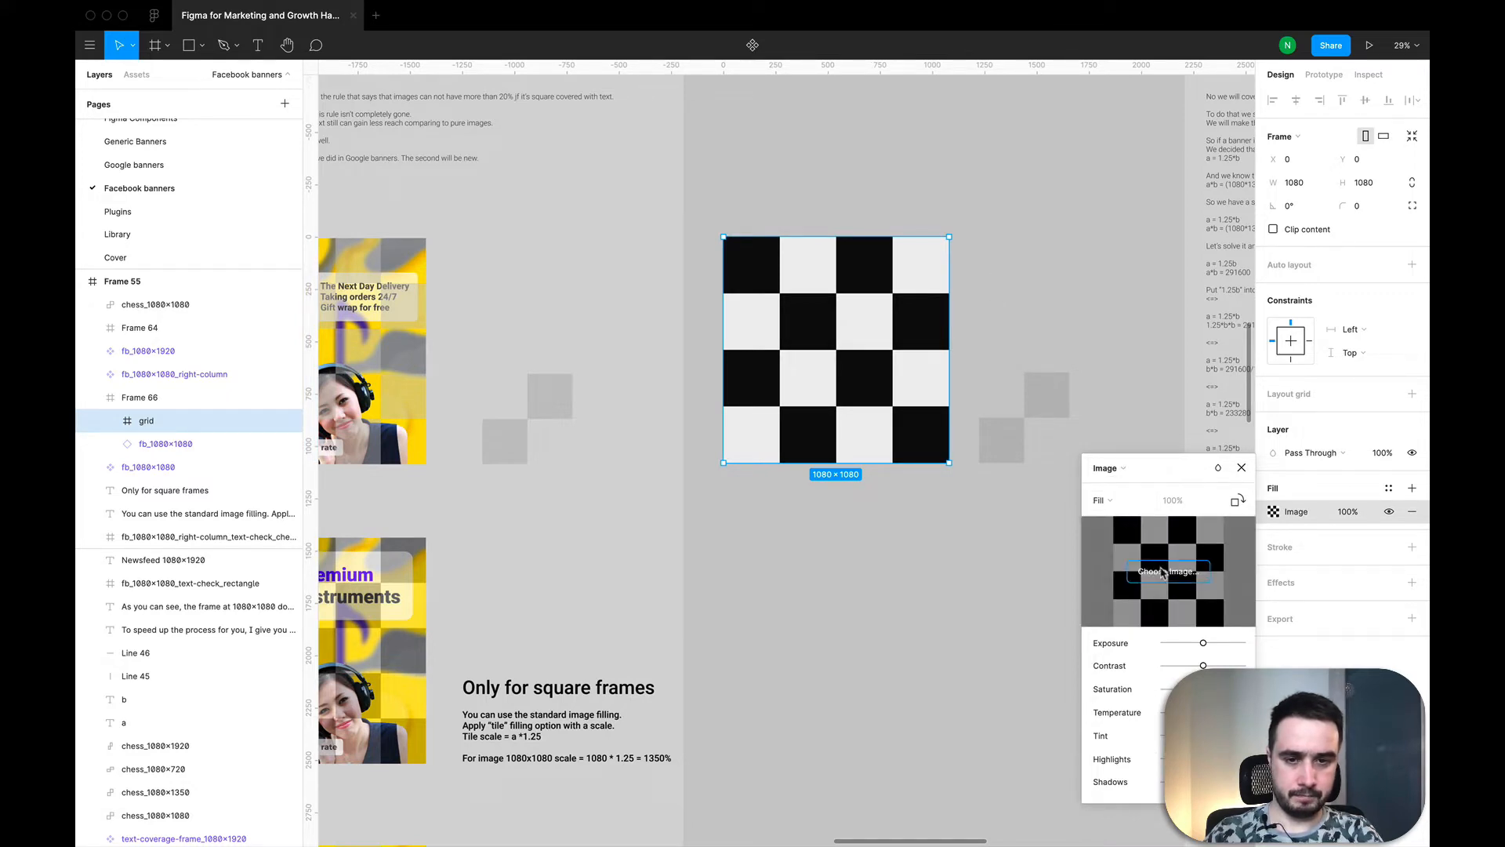
pyautogui.click(1163, 573)
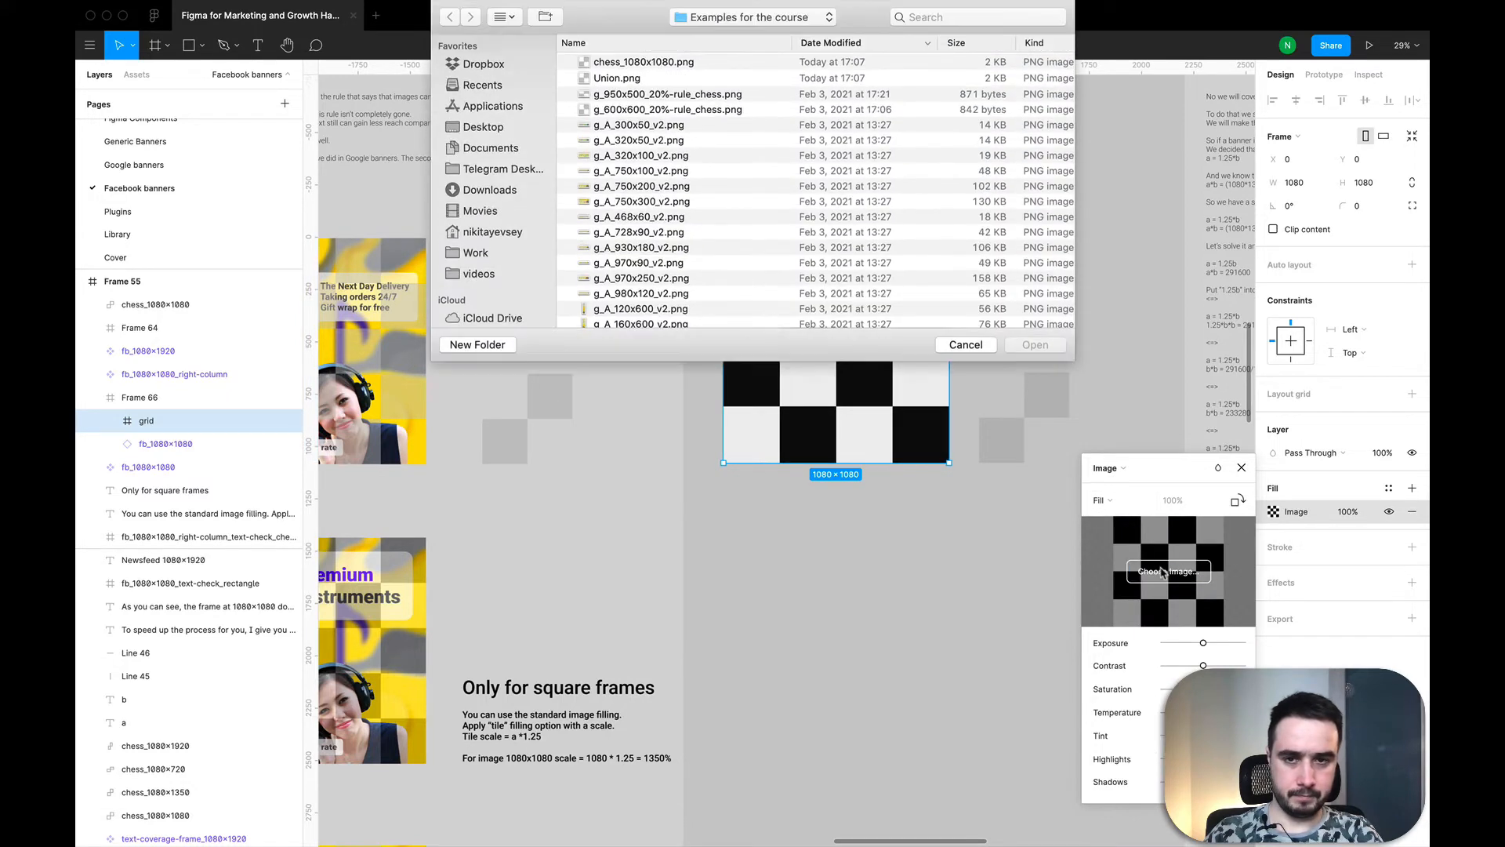
pyautogui.doubleClick(657, 63)
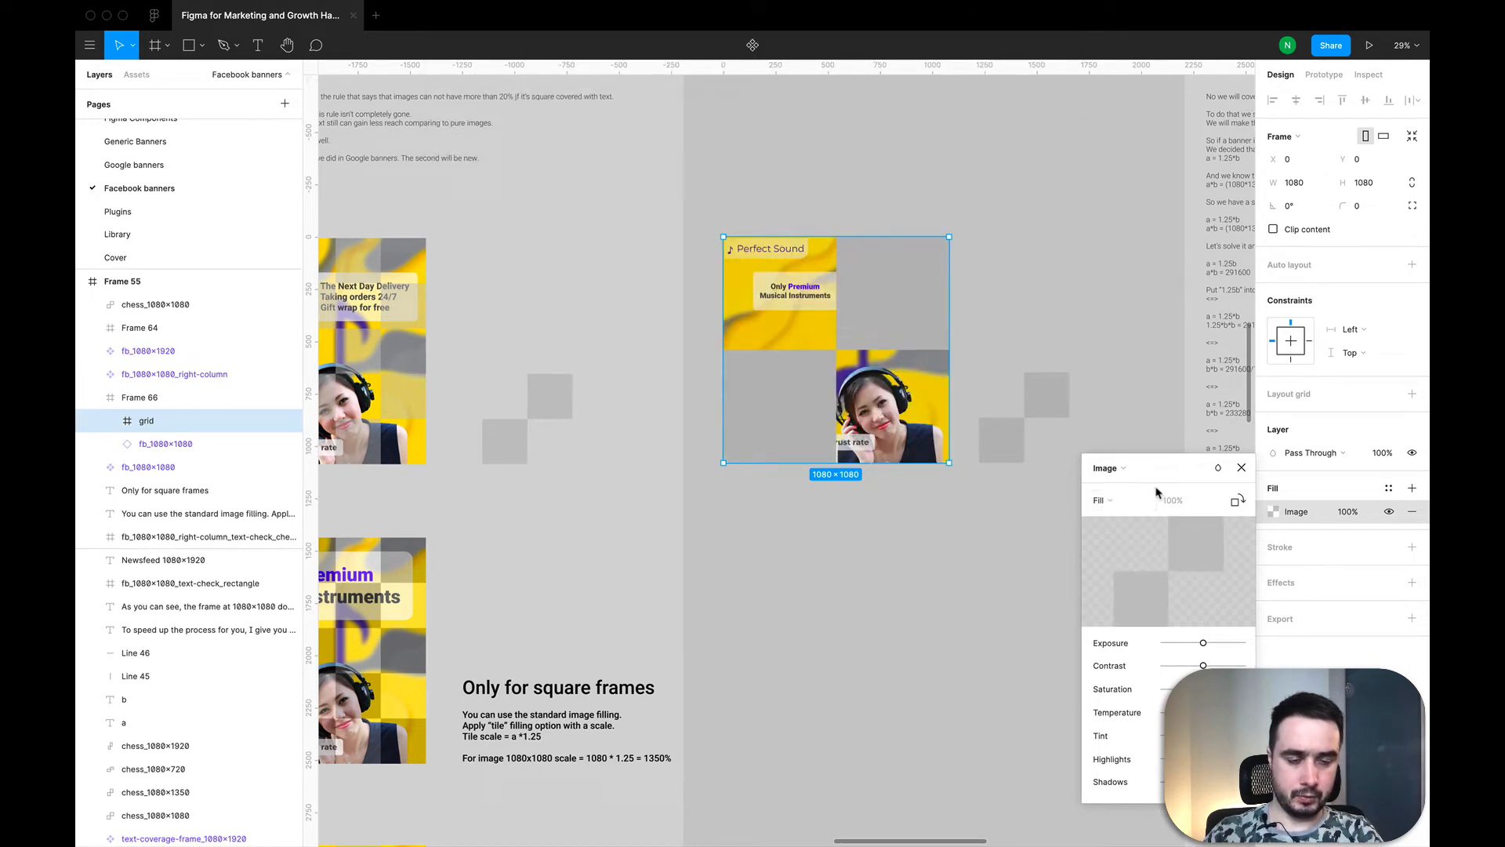
# Step: Set the grid frame's image fill to Tile mode at 100% scale
pyautogui.click(1132, 502)
pyautogui.click(1118, 552)
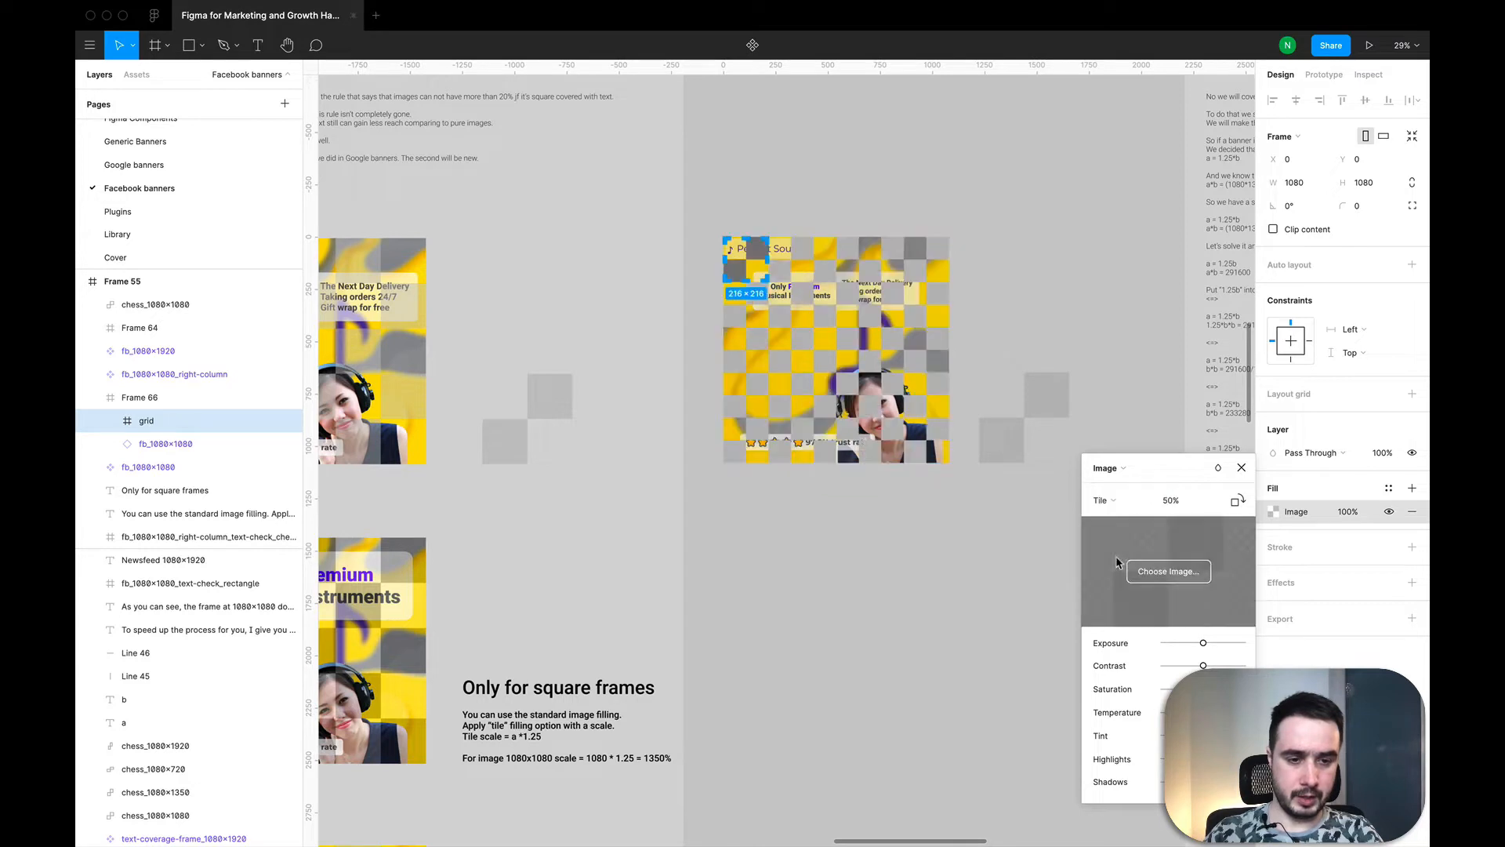
pyautogui.click(1173, 506)
pyautogui.write('100')
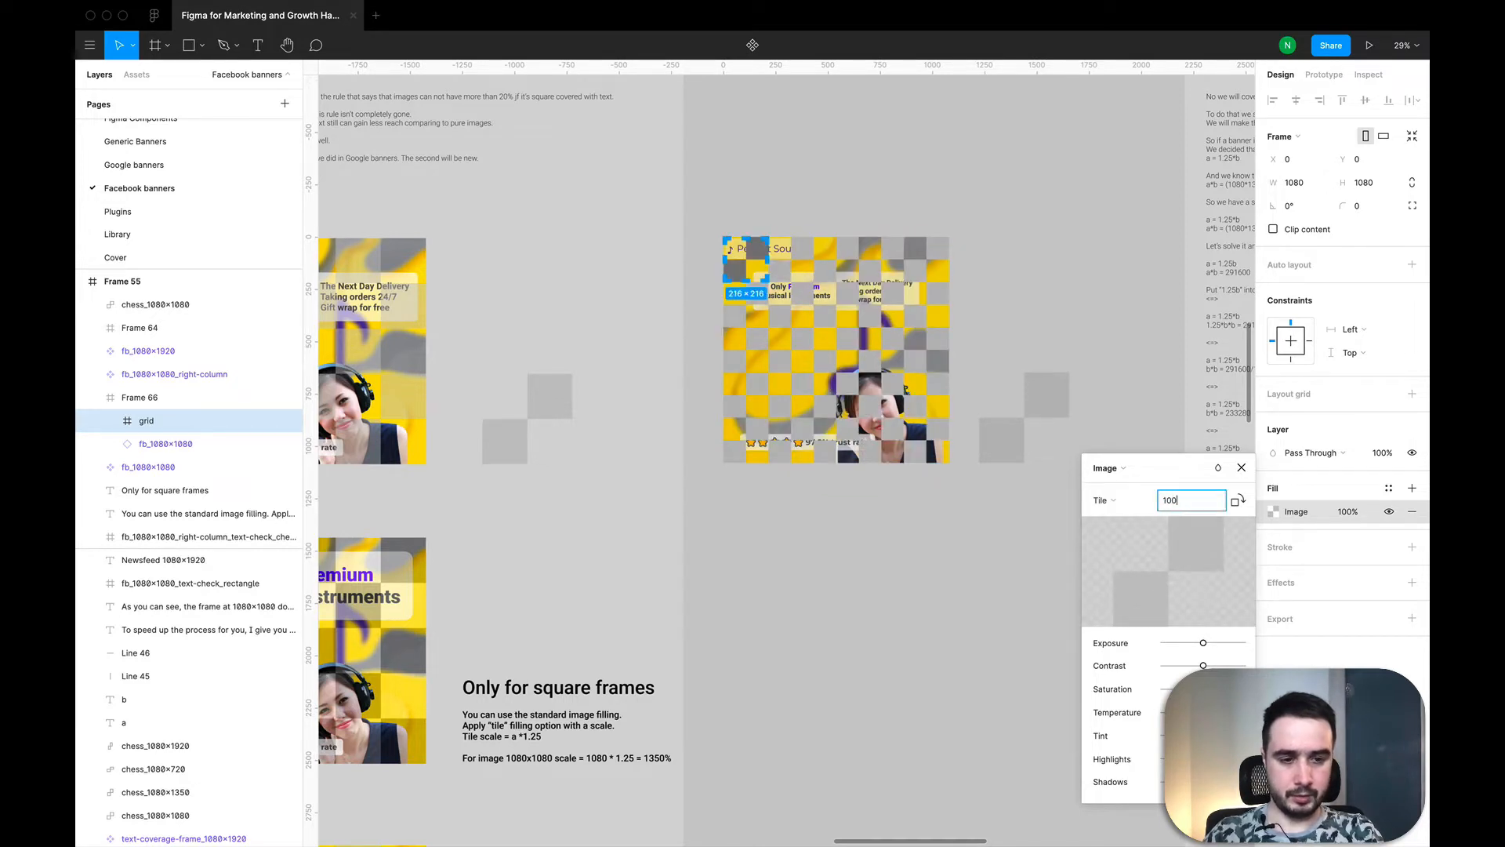
pyautogui.press('Return')
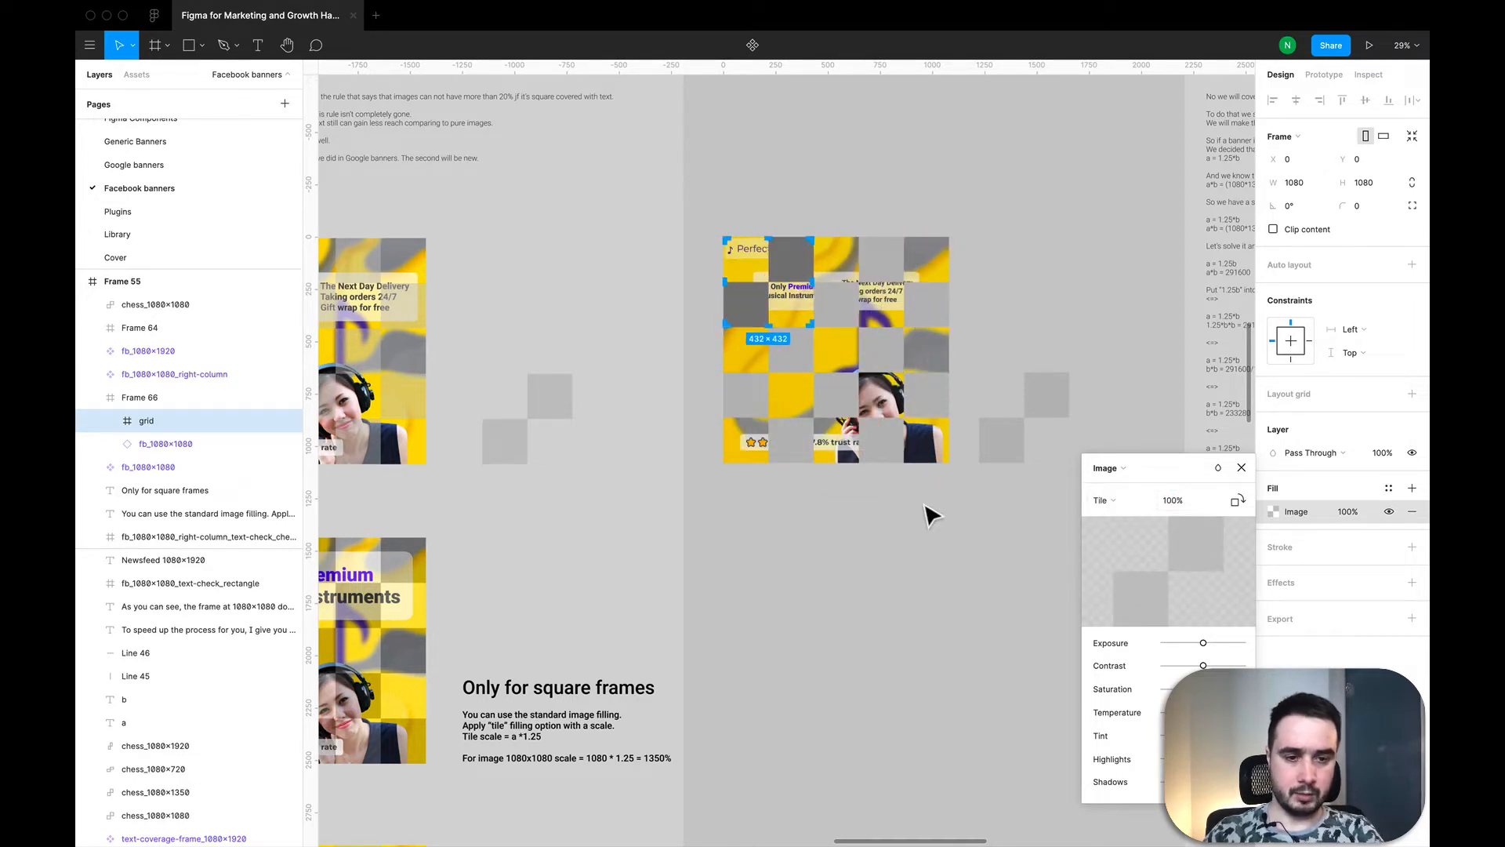
pyautogui.click(1241, 468)
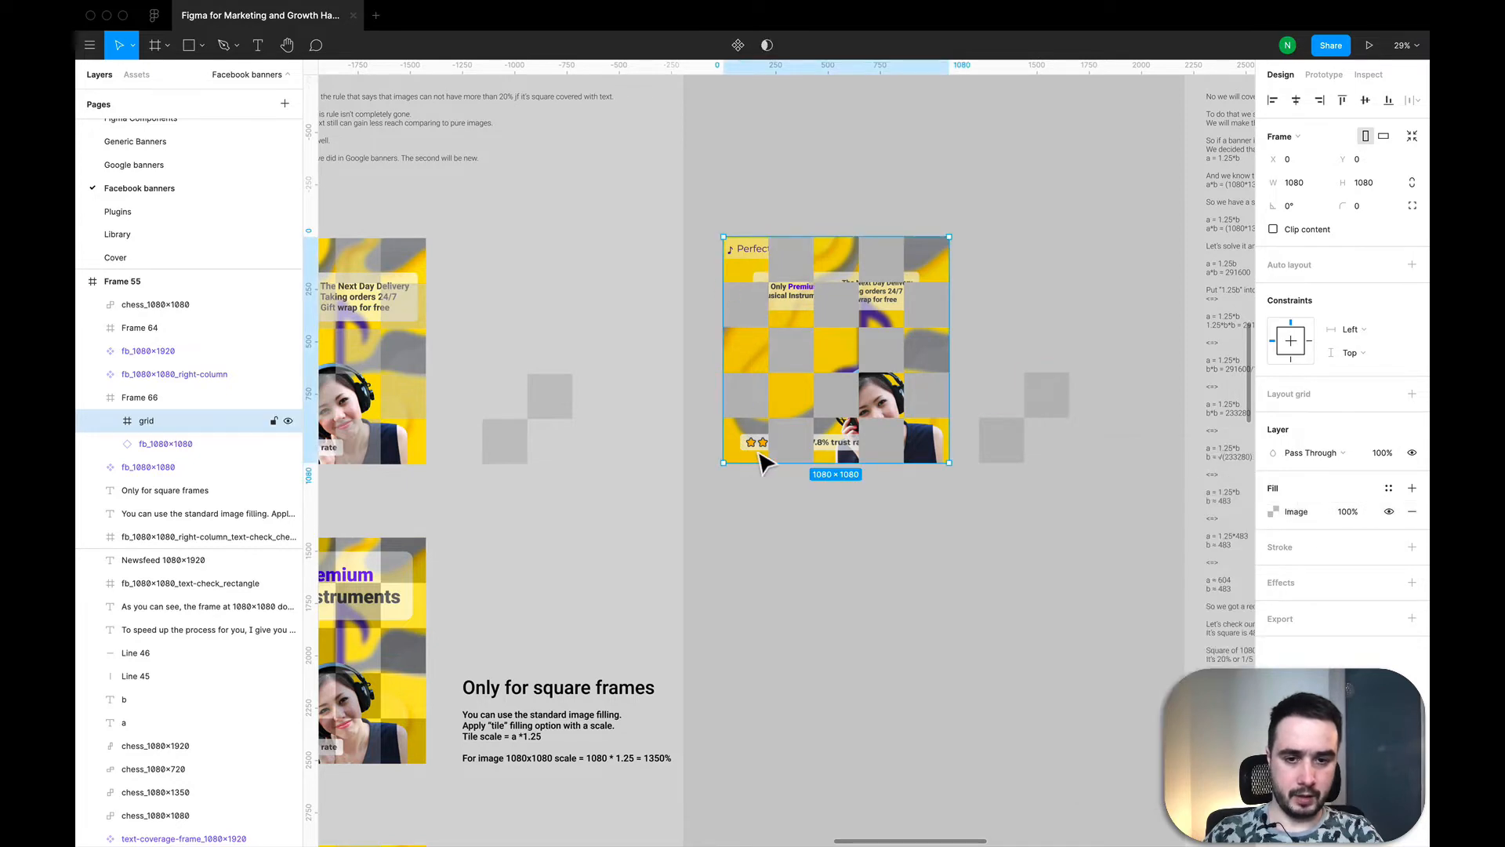
# Step: Set the opacity of the grid frame's image fill to 50%
pyautogui.click(1352, 514)
pyautogui.press('Return')
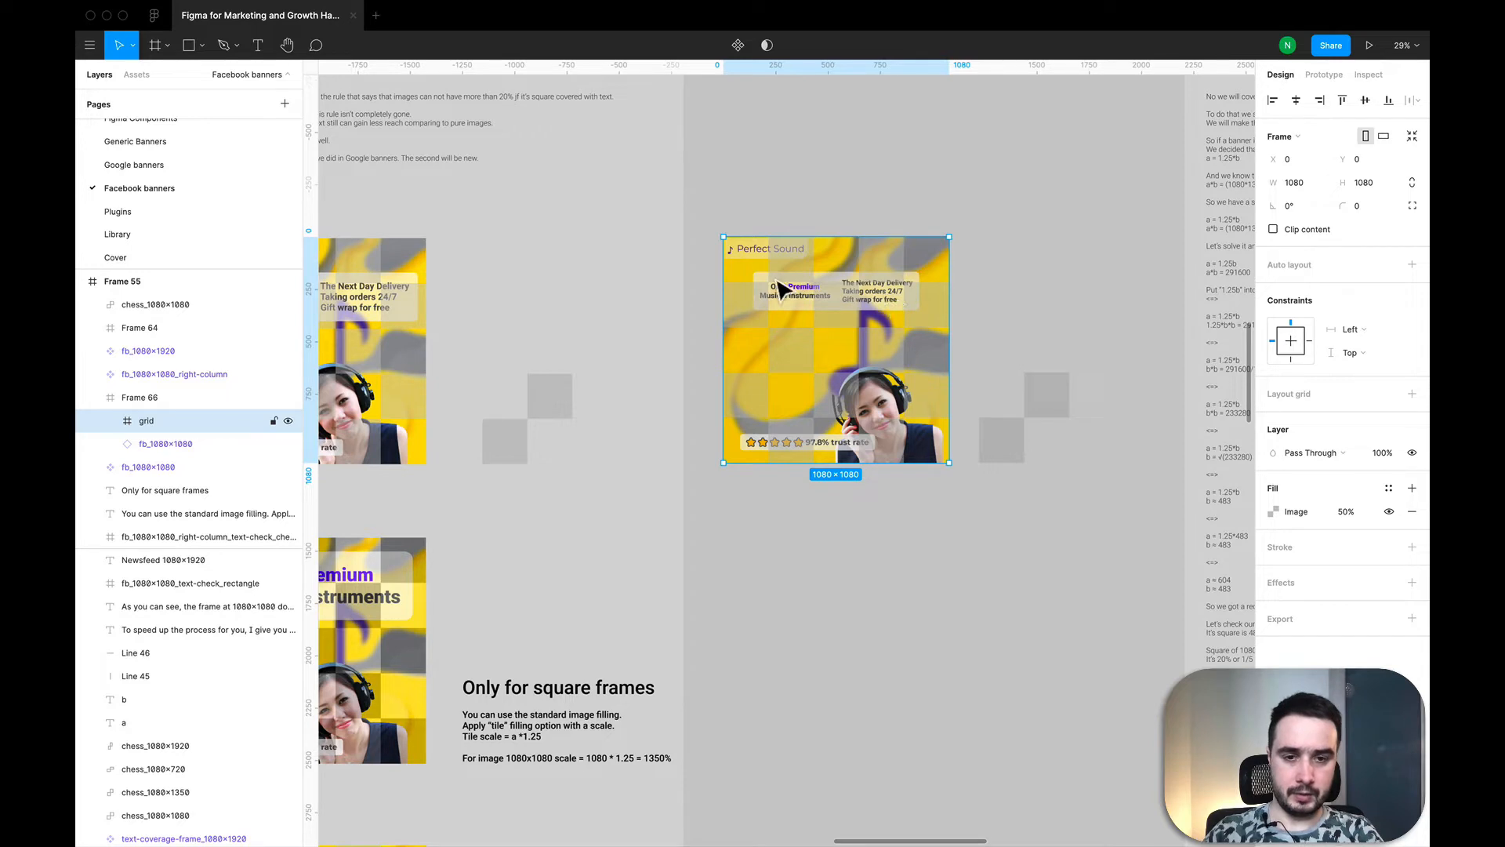
pyautogui.scroll(3, 894, 302)
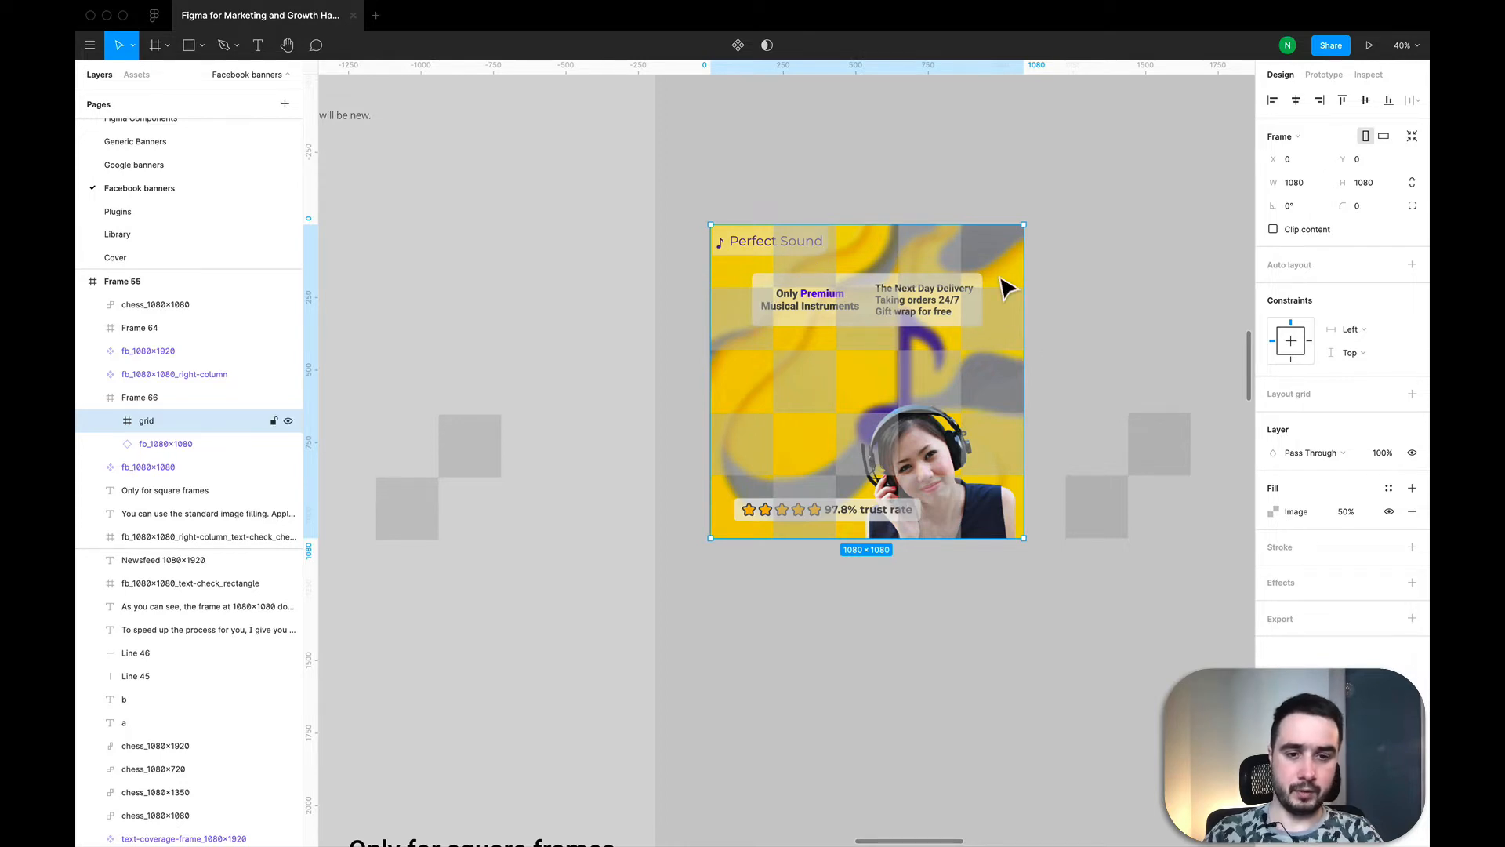
pyautogui.scroll(-5, 1007, 289)
pyautogui.scroll(3, 1007, 289)
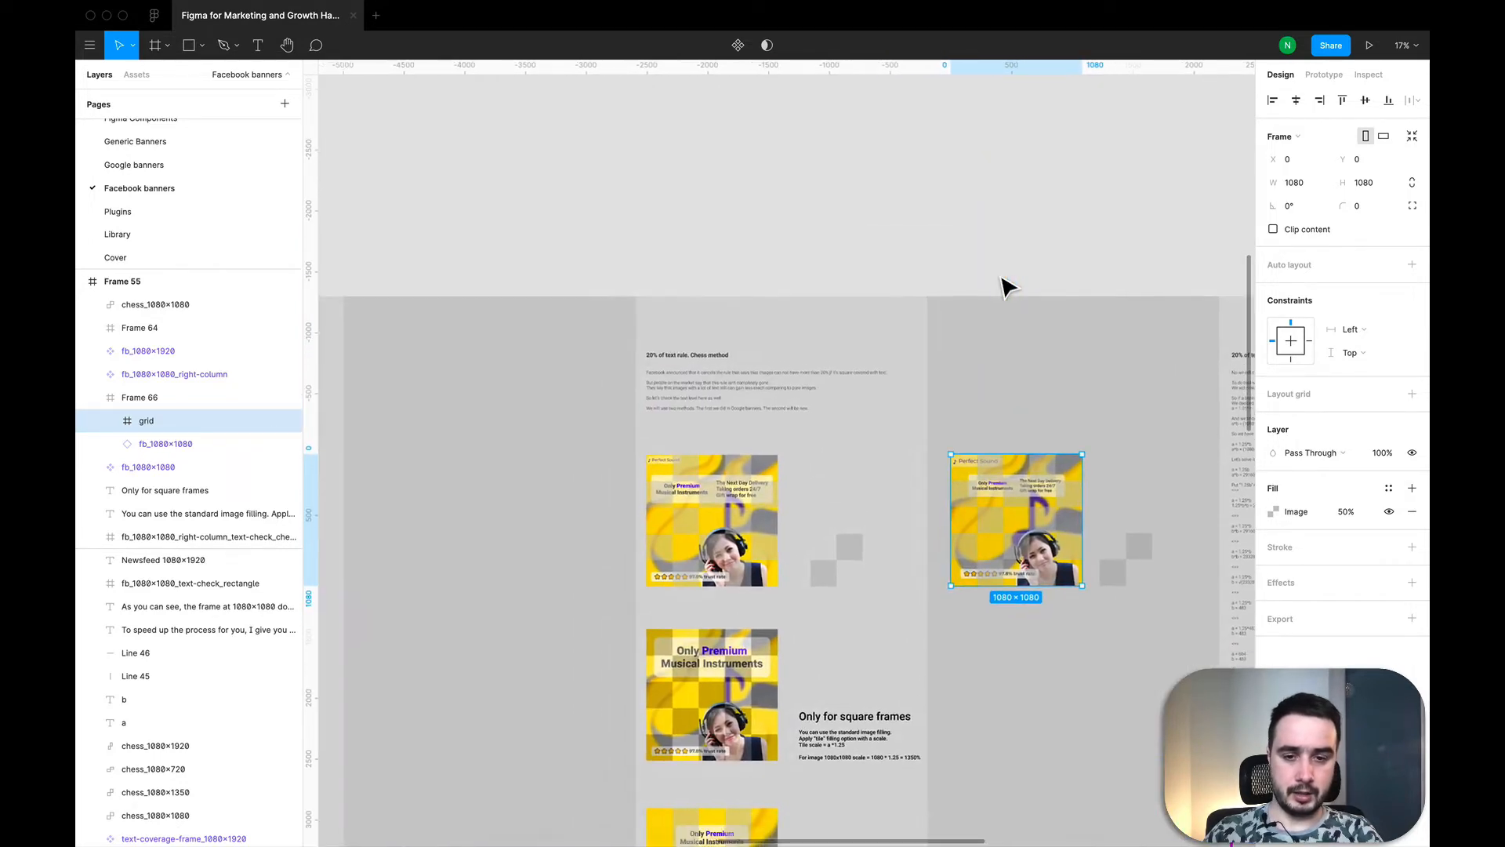
# Step: Scale the horizontal text bubble in the main fb_1080×1080 banner up proportionally to about 953 × 220 px
pyautogui.scroll(-2, 1007, 289)
pyautogui.hscroll(-5, 1007, 289)
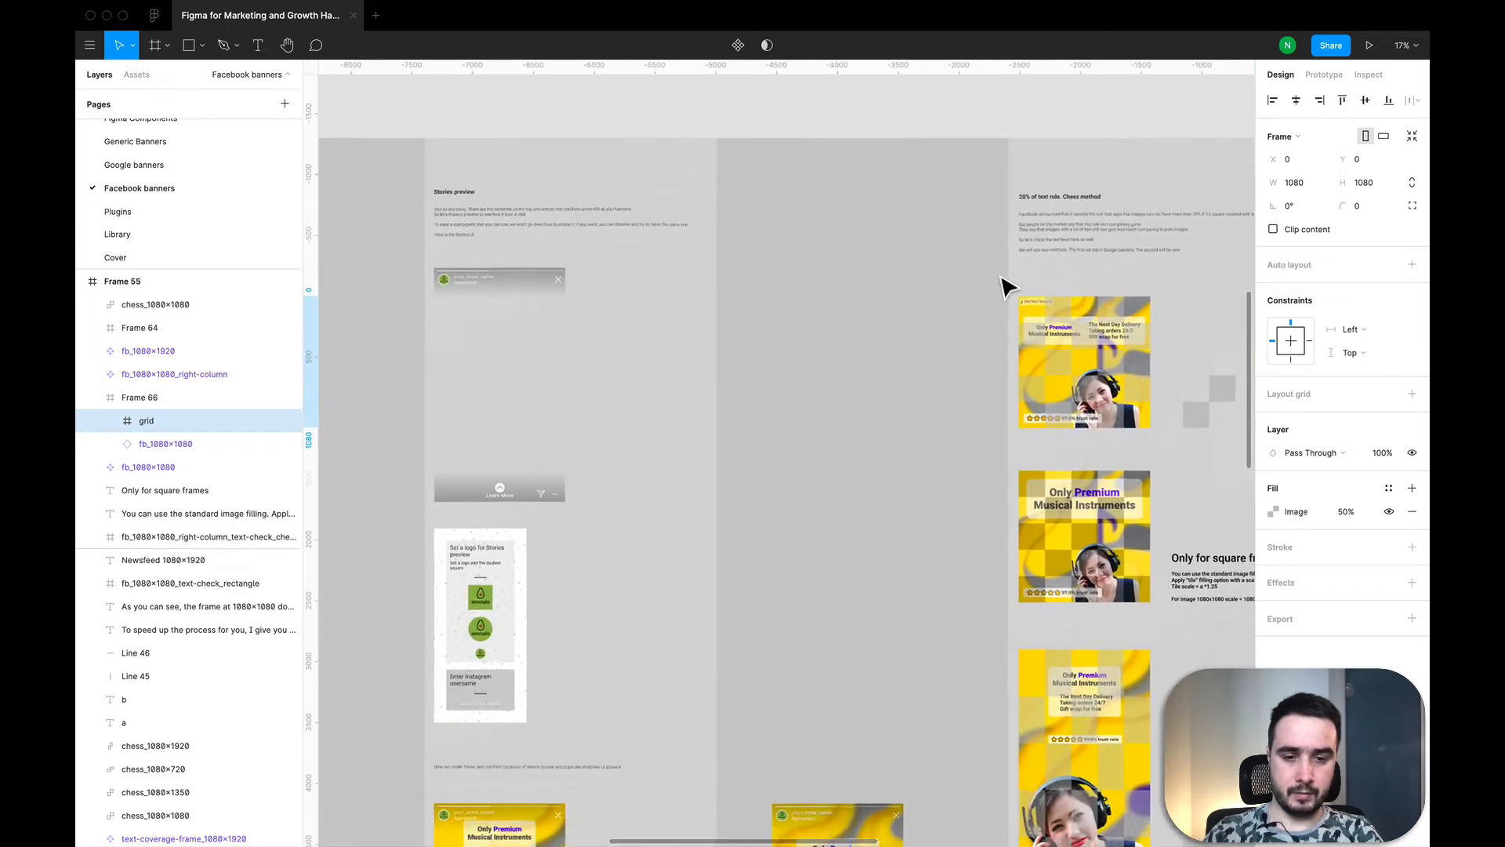
pyautogui.scroll(-3, 1008, 288)
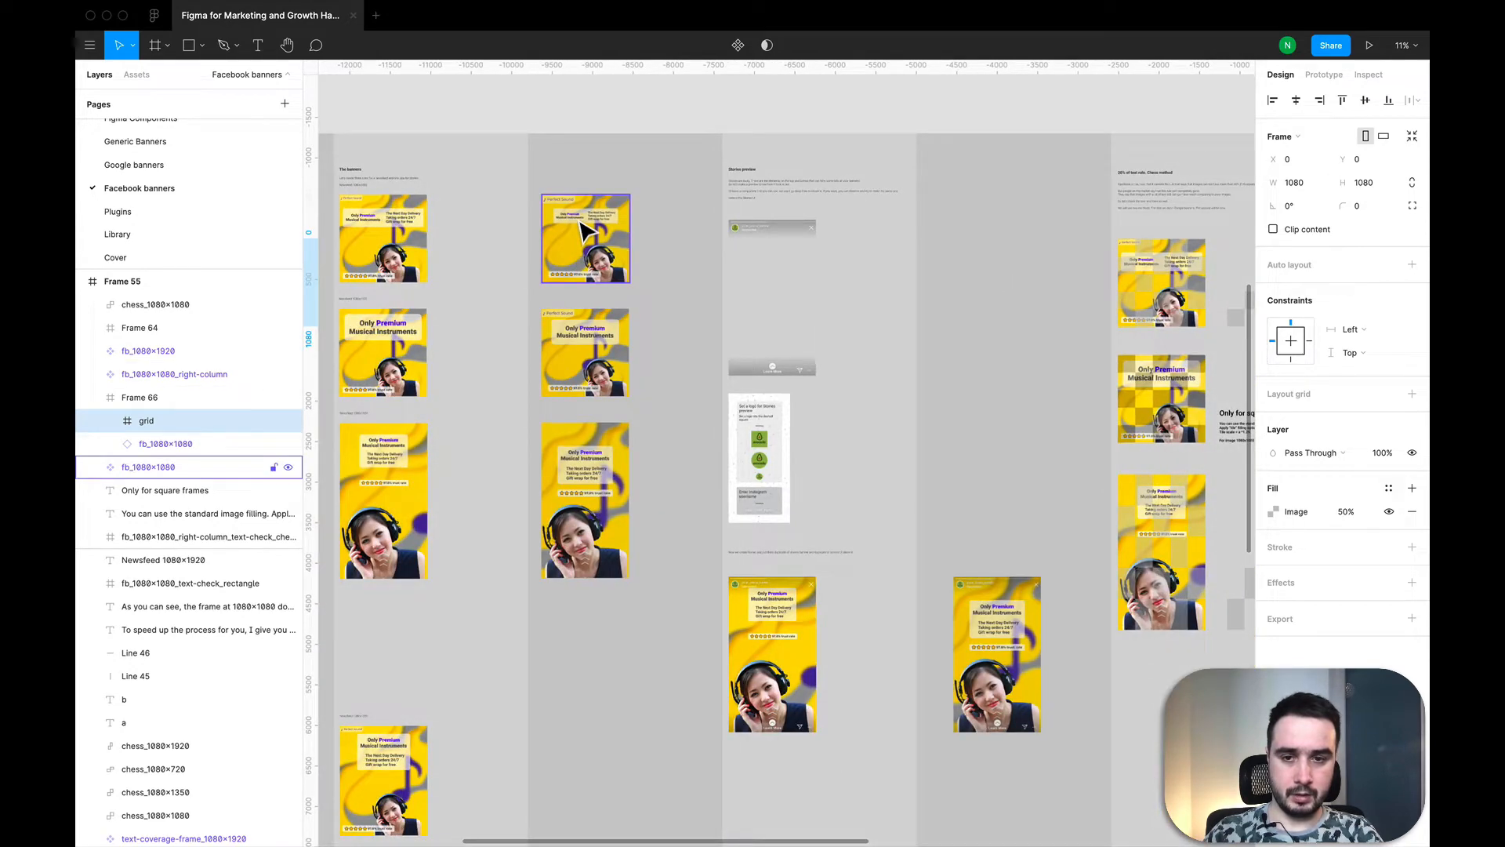
pyautogui.doubleClick(584, 231)
pyautogui.scroll(2, 584, 229)
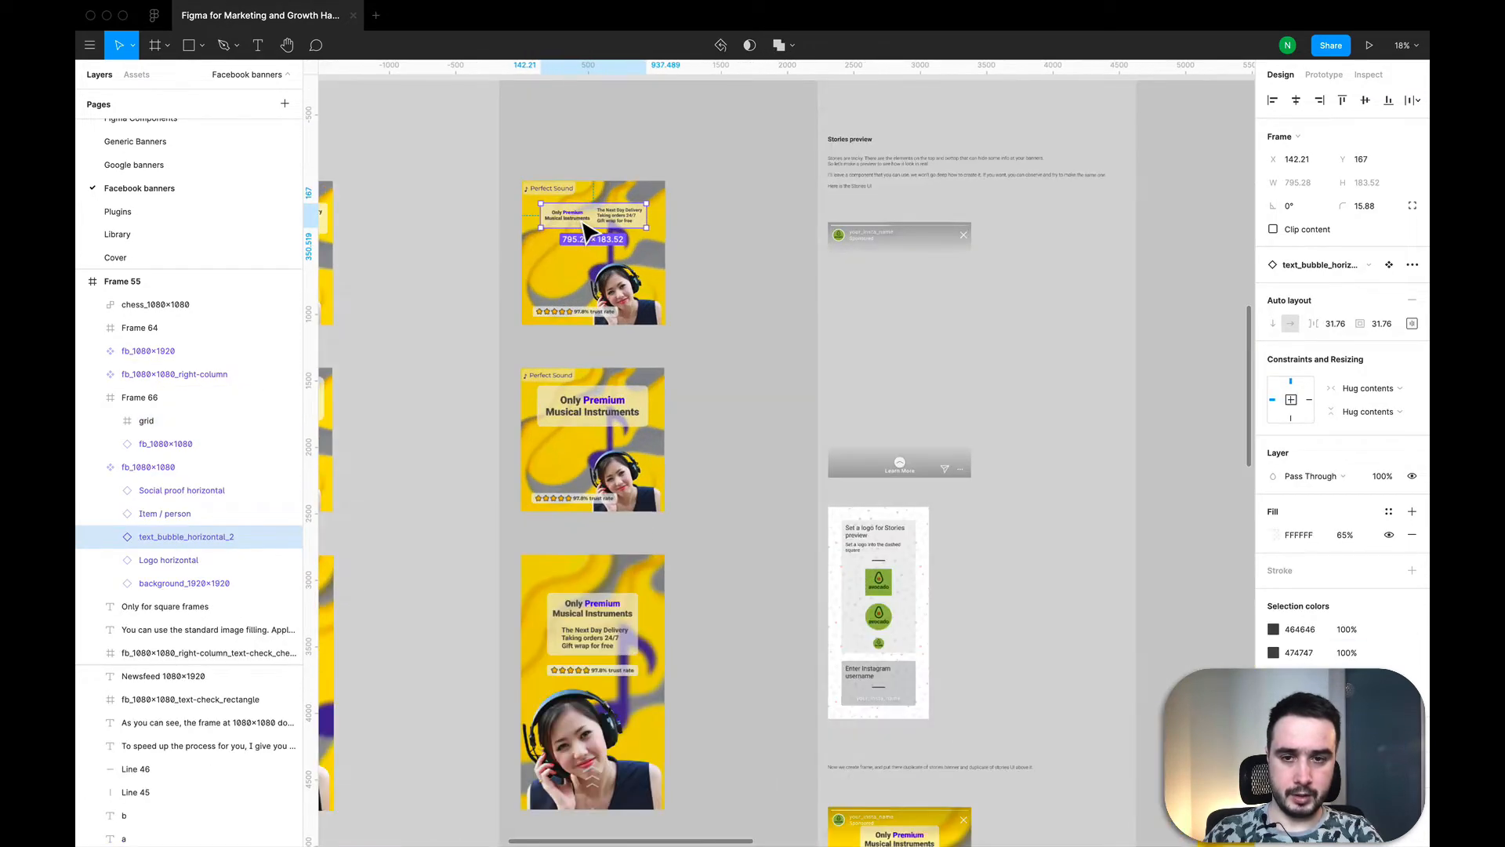
pyautogui.press('k')
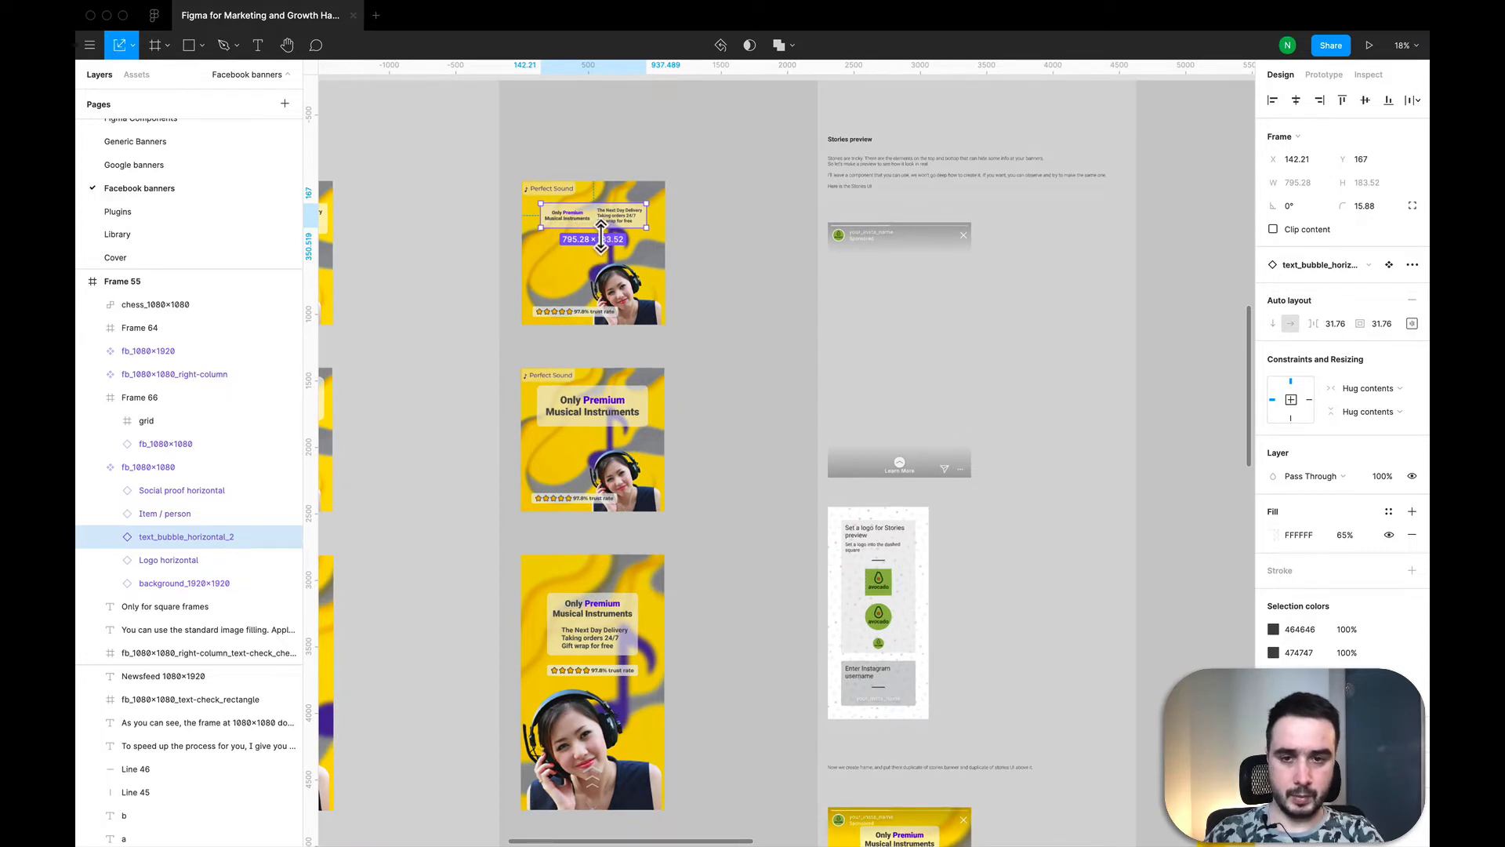
pyautogui.moveTo(601, 235); pyautogui.dragTo(601, 242)
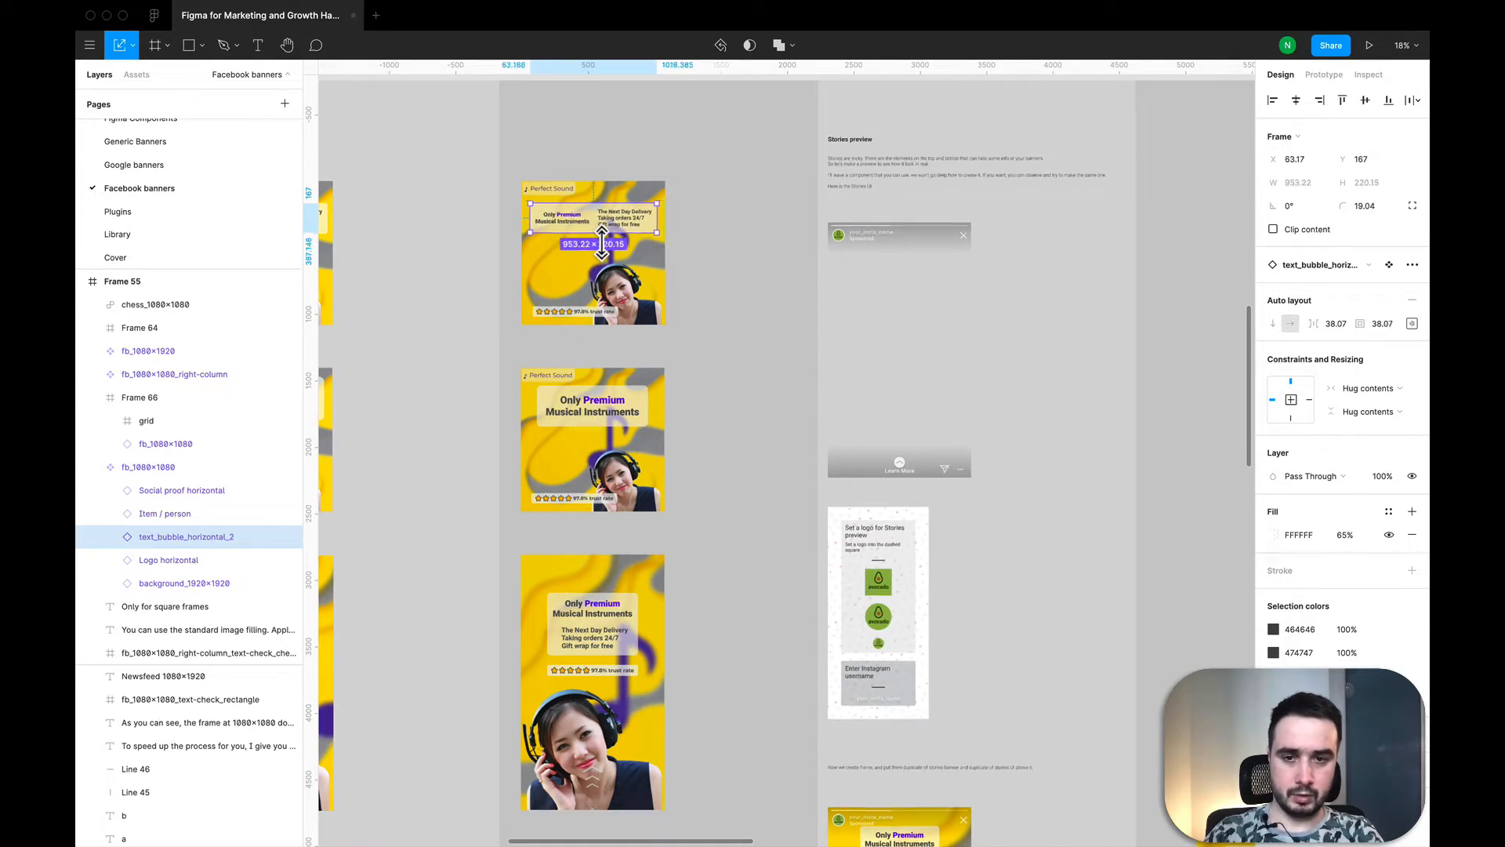
pyautogui.click(772, 276)
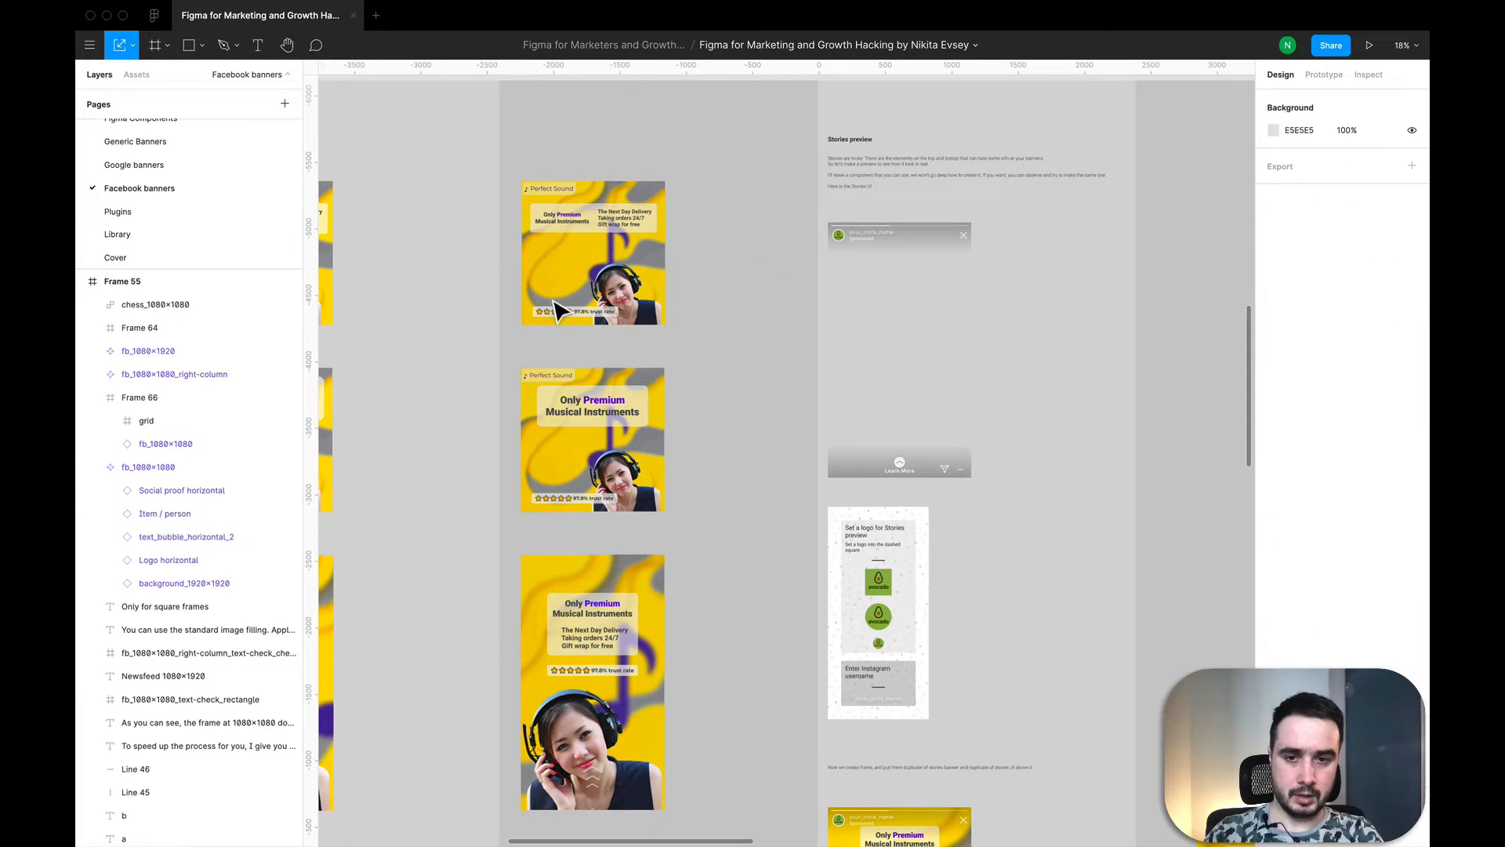
pyautogui.scroll(-6, 596, 314)
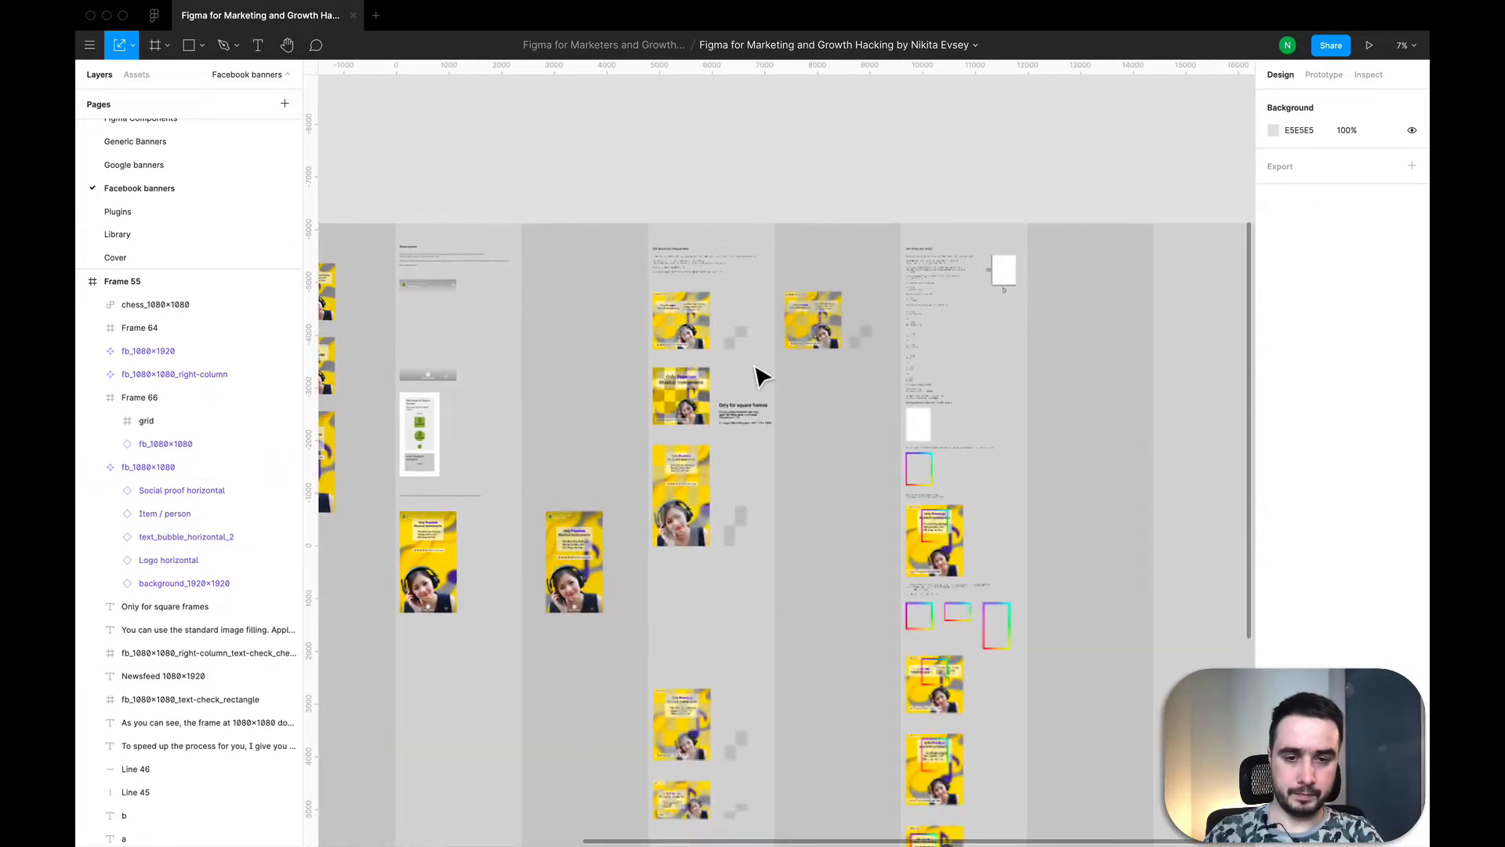
pyautogui.scroll(5, 823, 338)
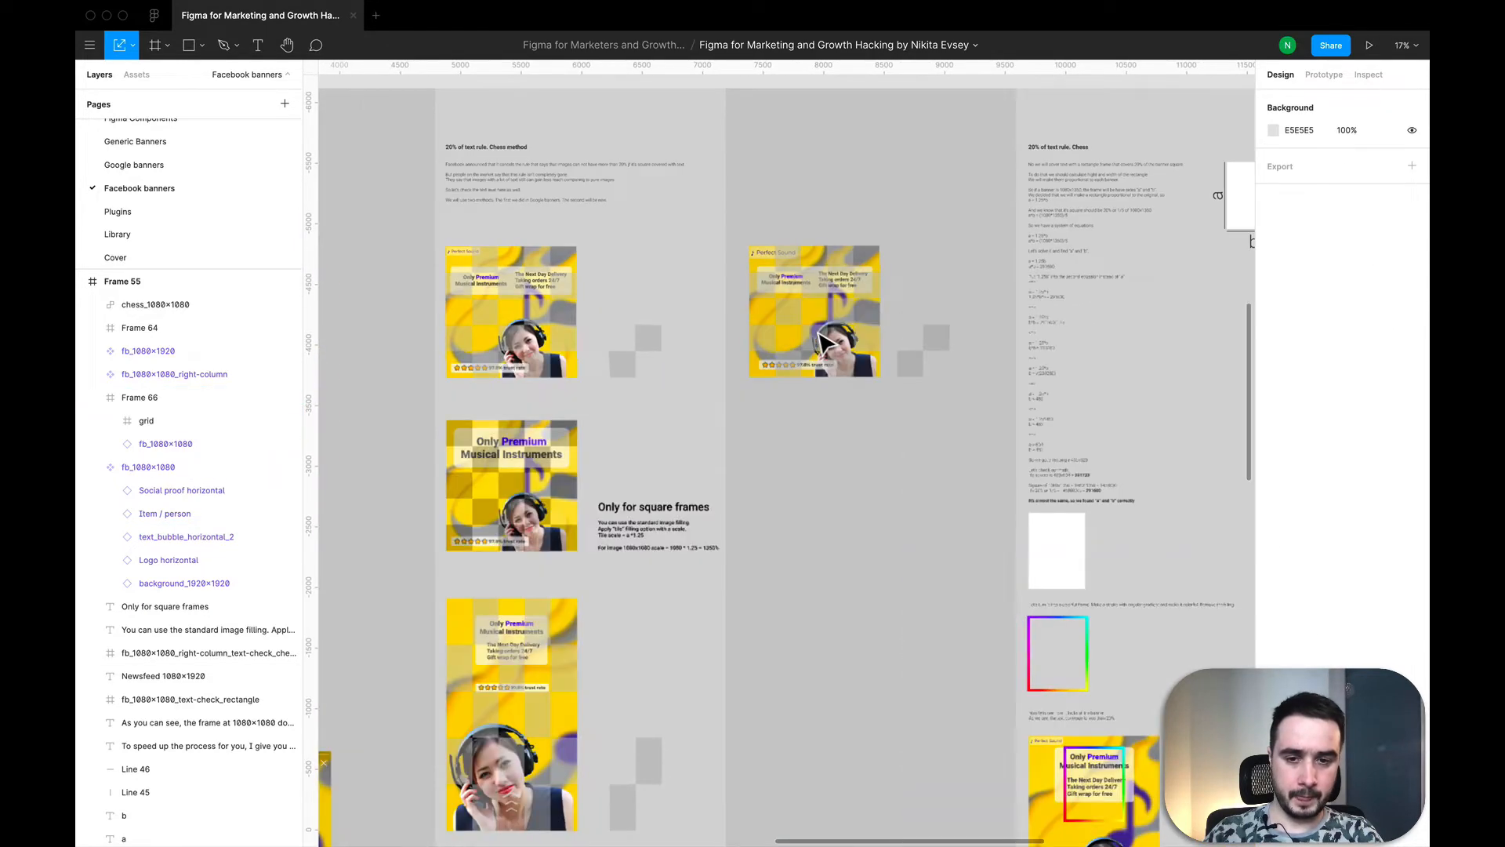
# Step: Copy the fb_1080×1080_right-column banner and place the copy directly below the gridded banner in the chess method section, left edges aligned
pyautogui.scroll(-6, 823, 338)
pyautogui.hscroll(-6, 823, 339)
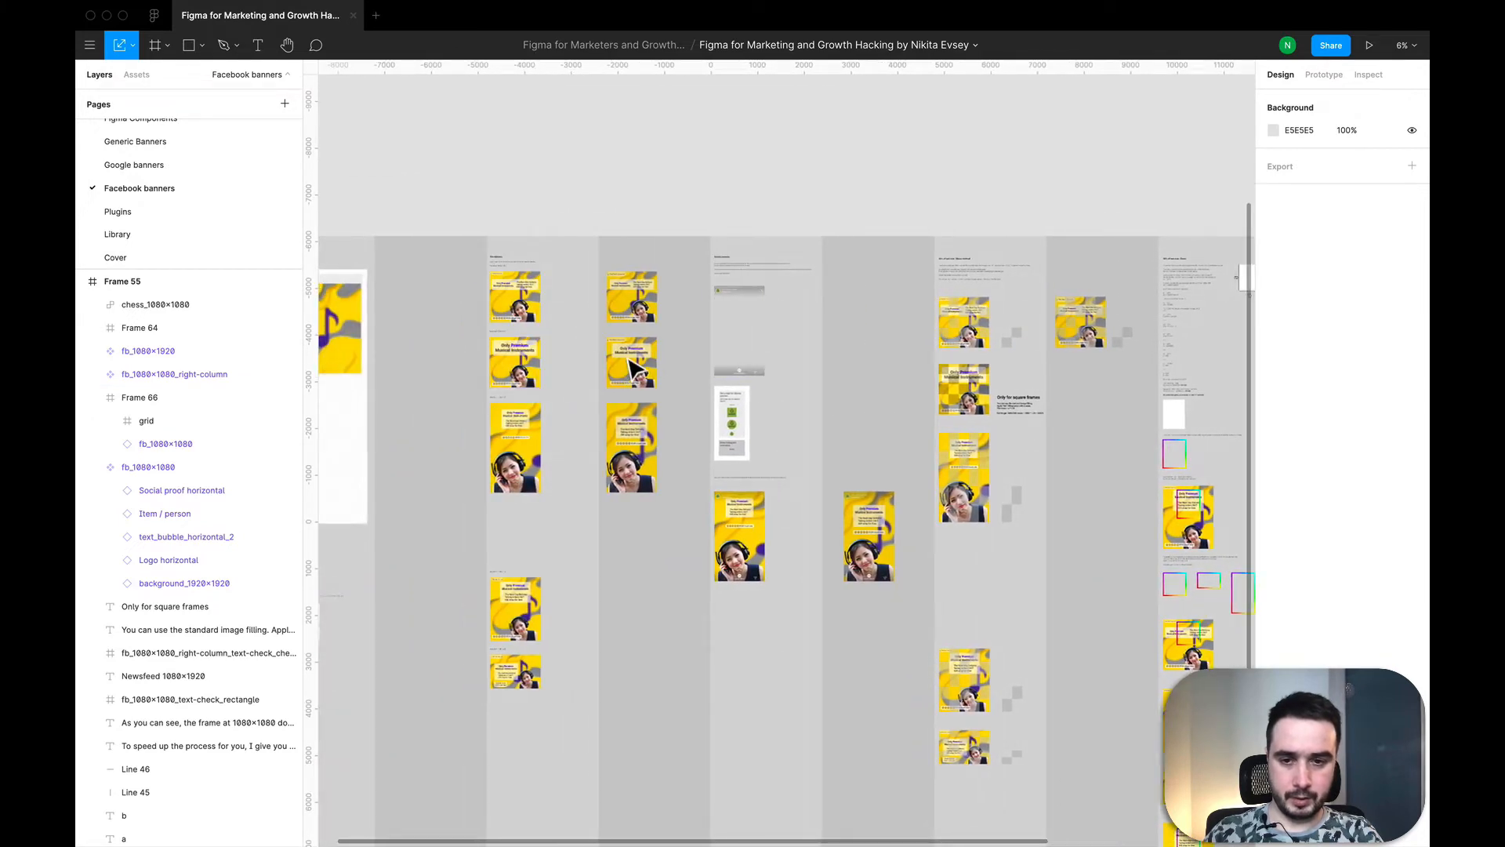
pyautogui.press('super+c')
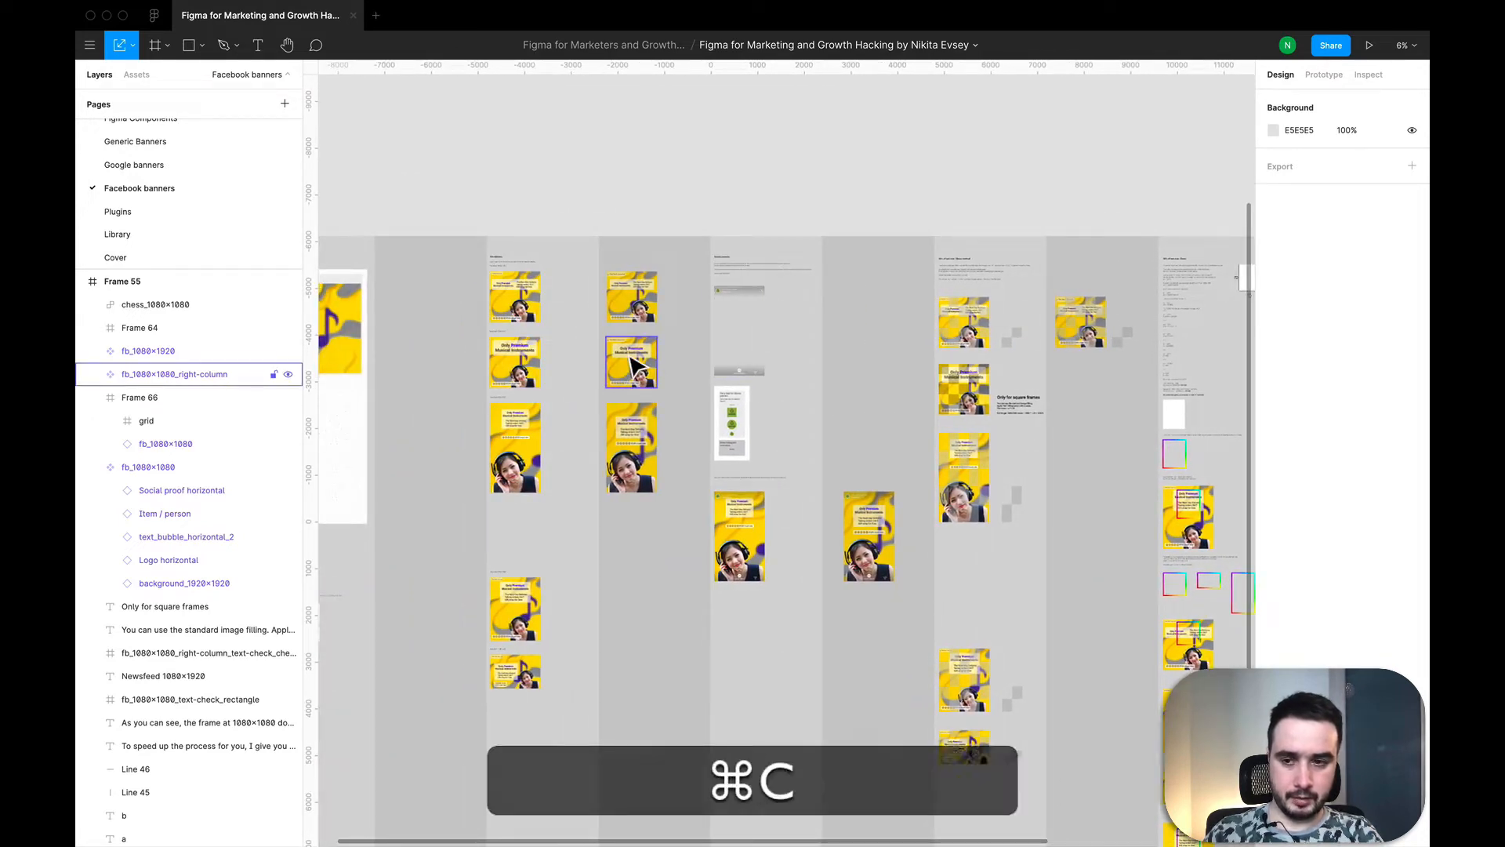
pyautogui.press('super+v')
pyautogui.click(632, 365)
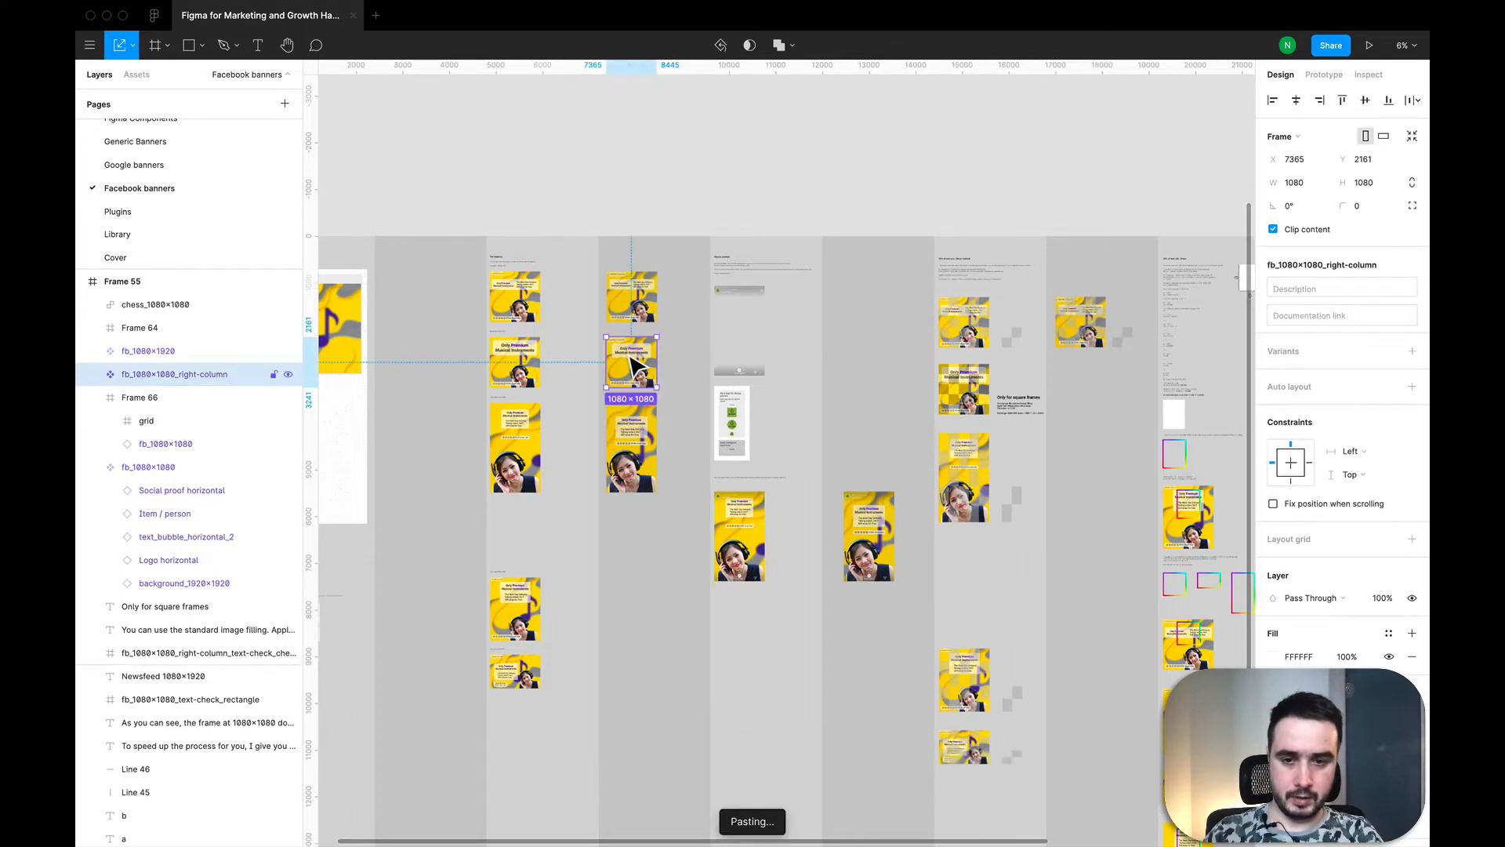
pyautogui.moveTo(631, 366); pyautogui.dragTo(1318, 449)
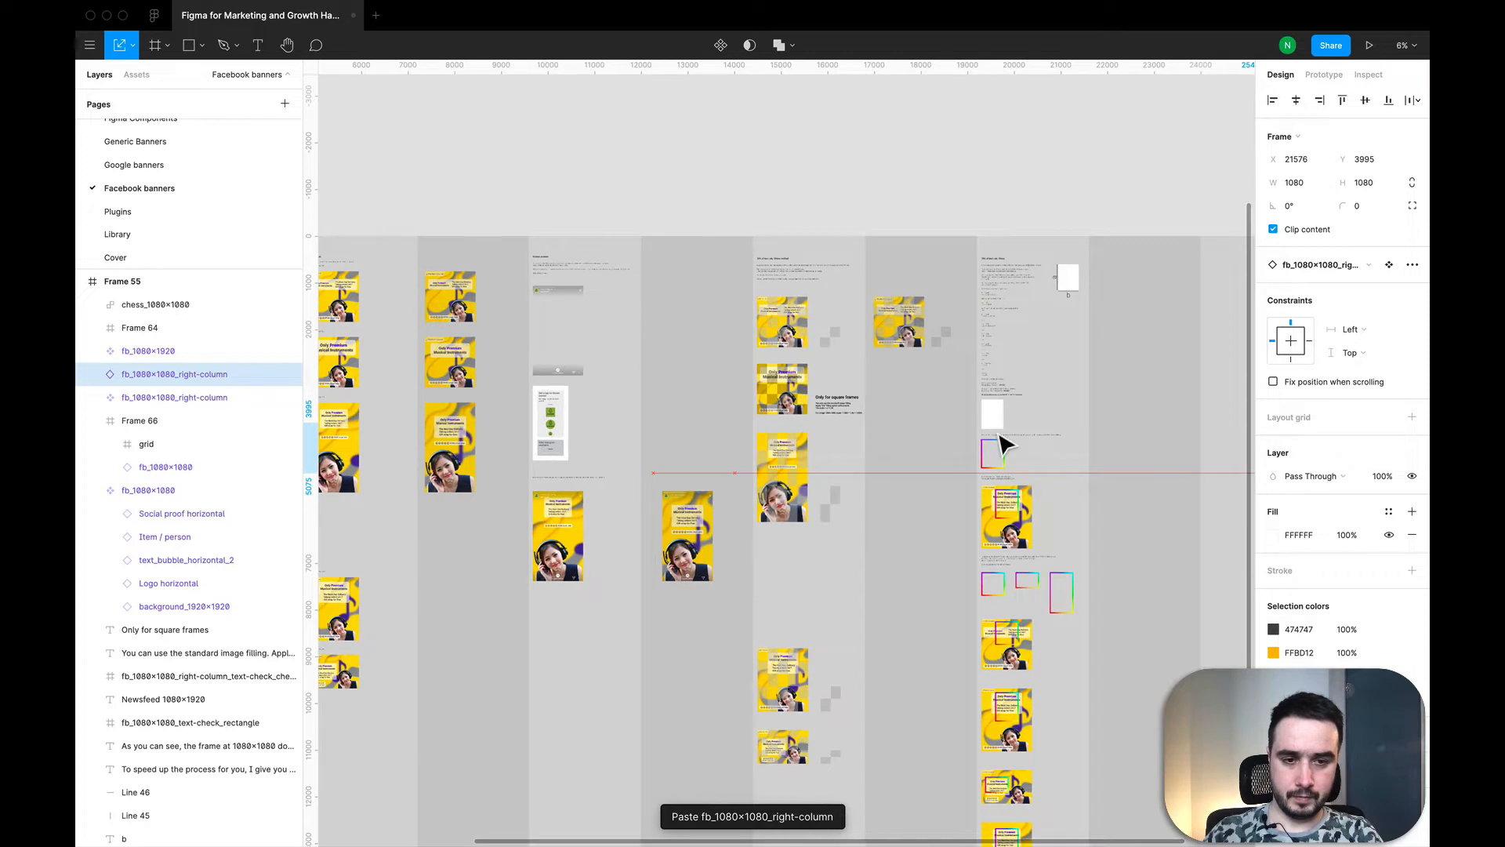
pyautogui.moveTo(1006, 447); pyautogui.dragTo(588, 401)
pyautogui.scroll(2, 533, 396)
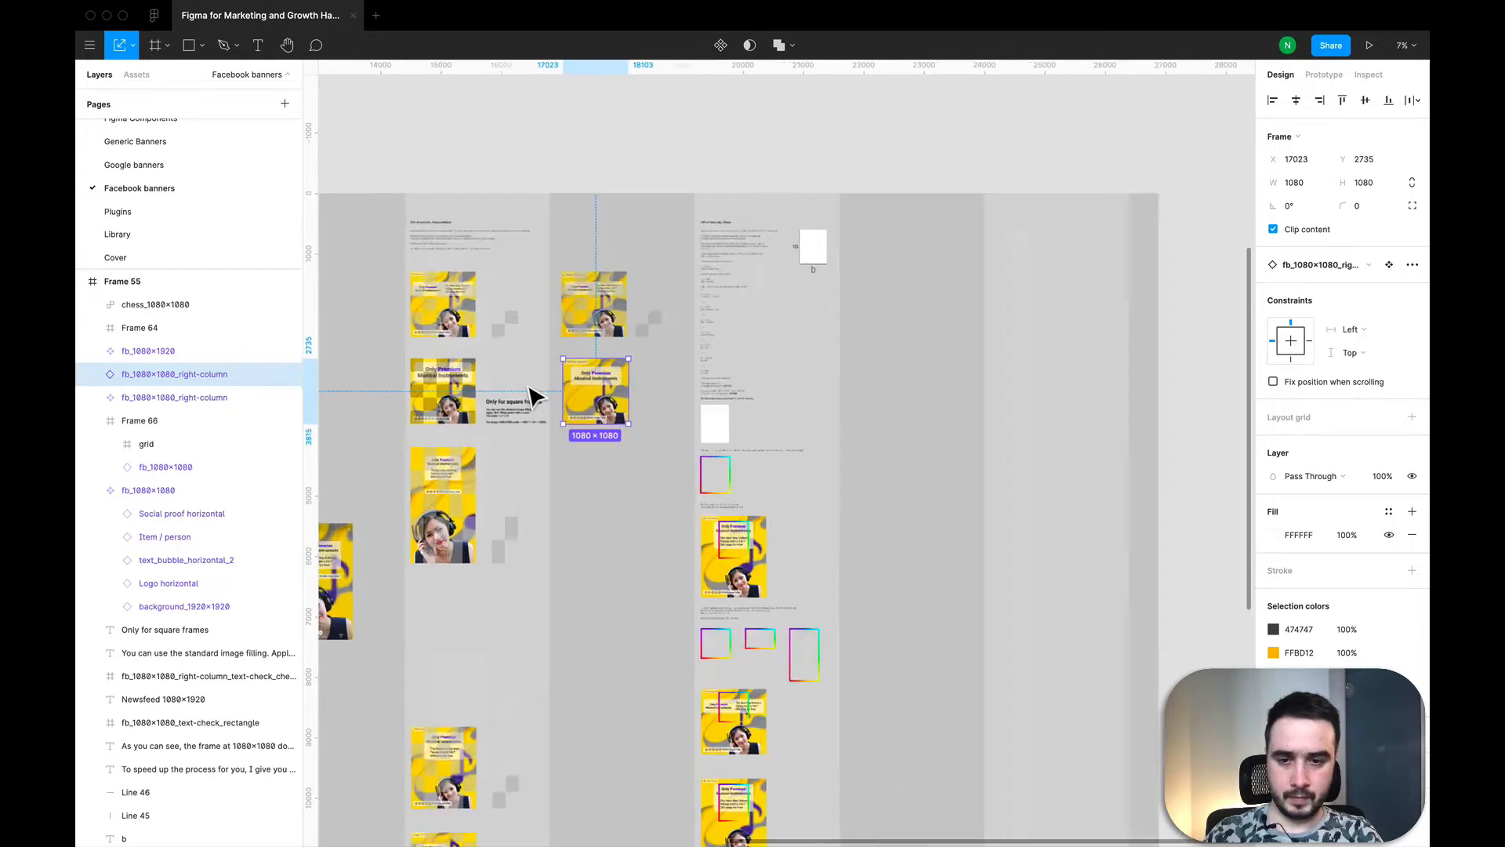
pyautogui.scroll(5, 533, 396)
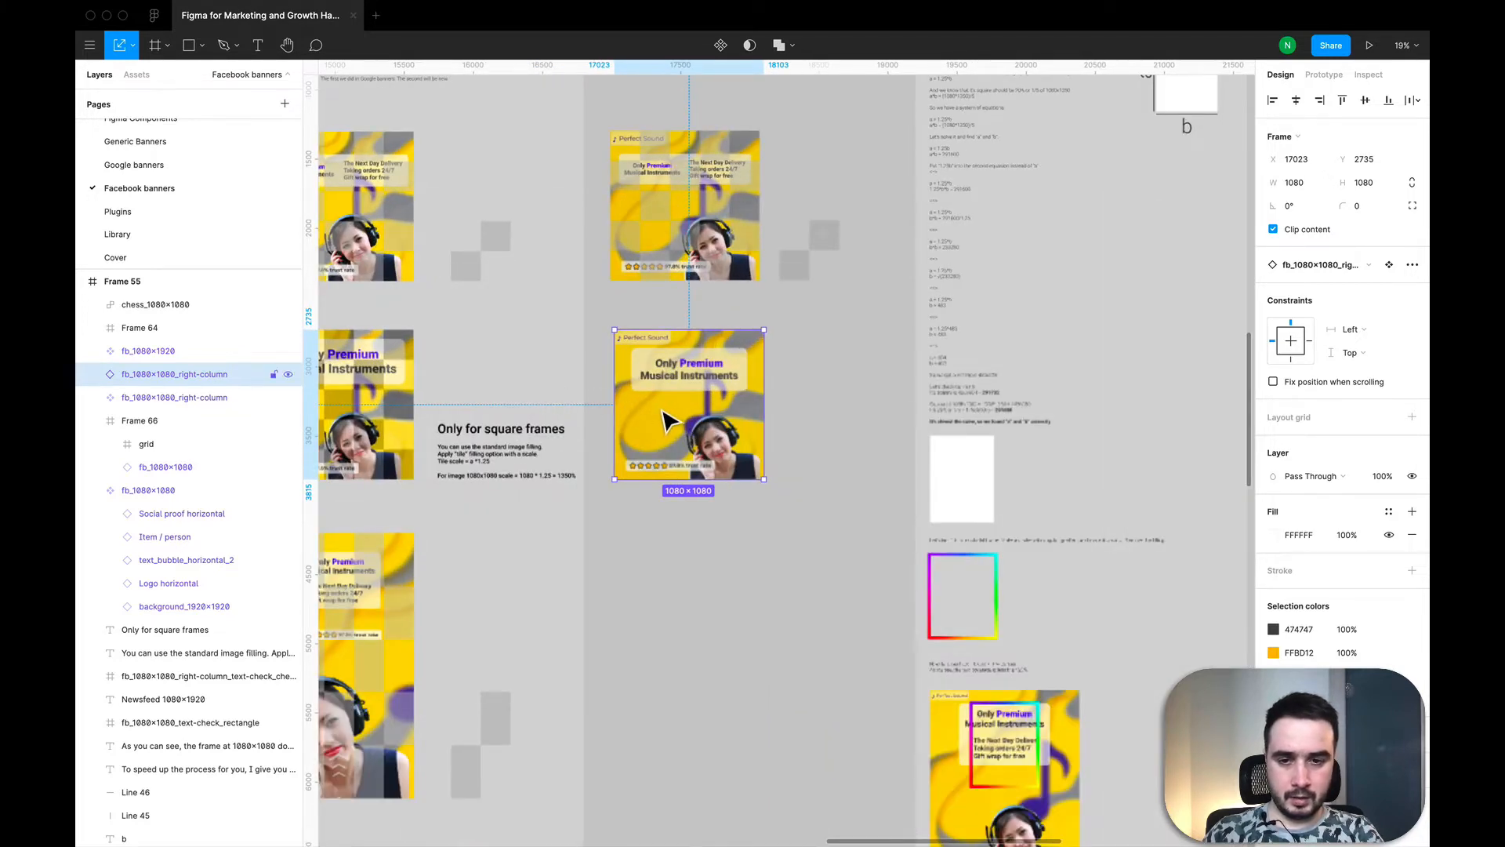
pyautogui.moveTo(663, 411); pyautogui.dragTo(662, 412)
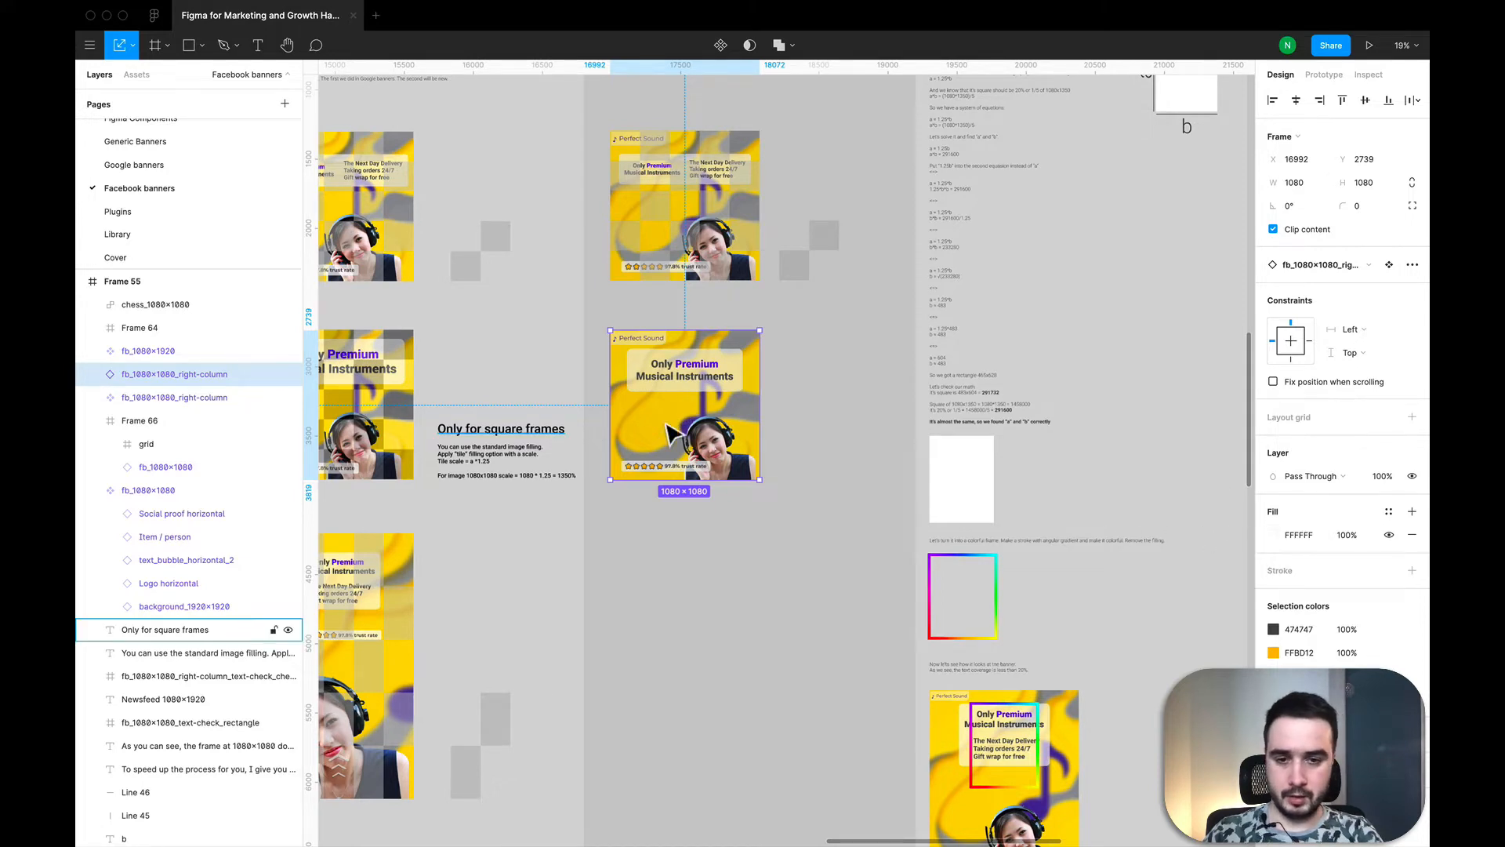
# Step: Wrap the copied right-column banner in two nested frames using Frame selection
pyautogui.rightClick(689, 424)
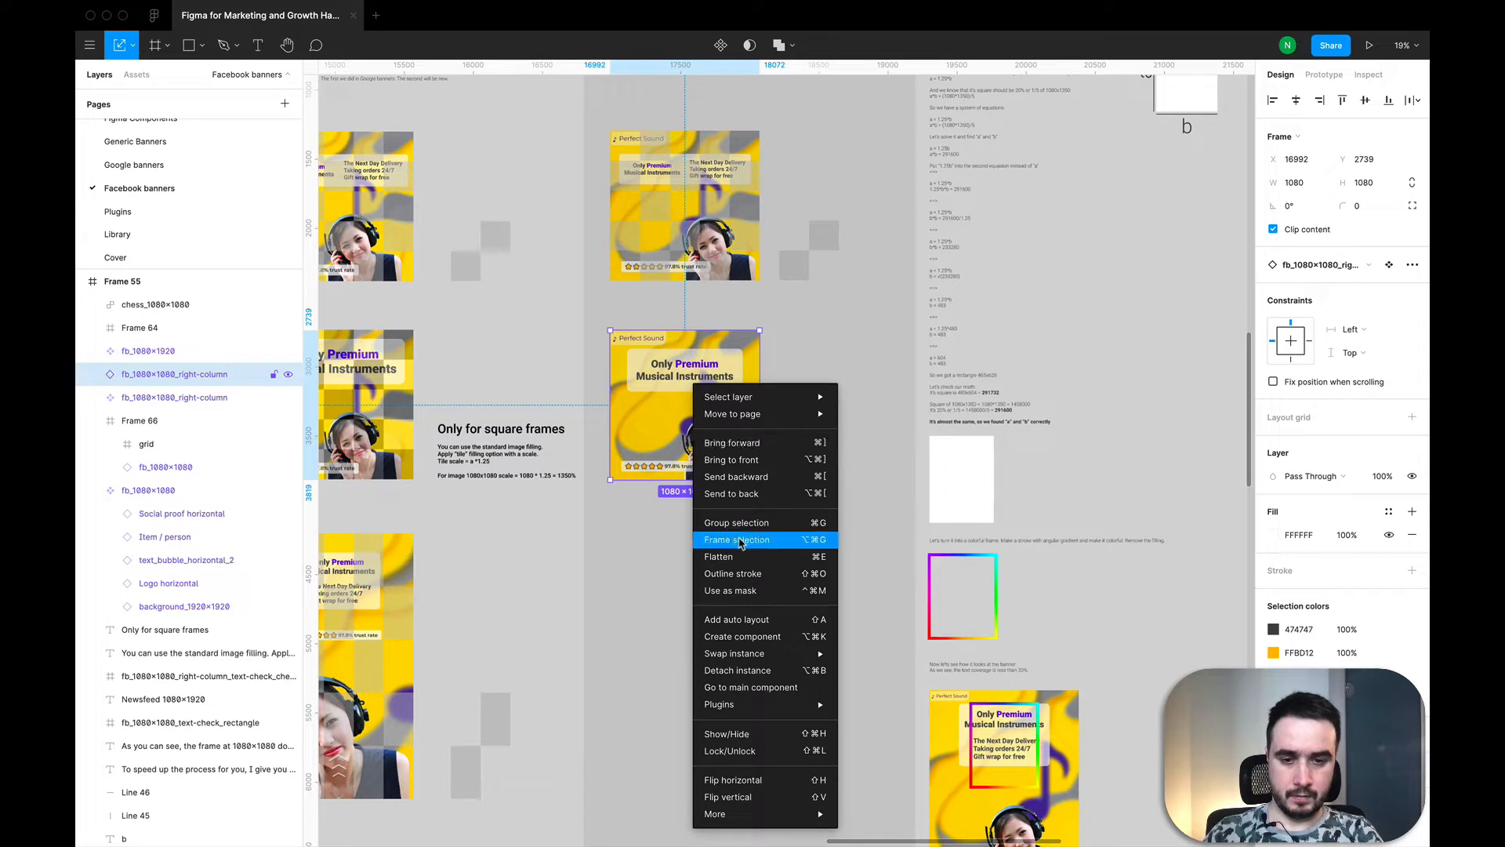
pyautogui.click(745, 541)
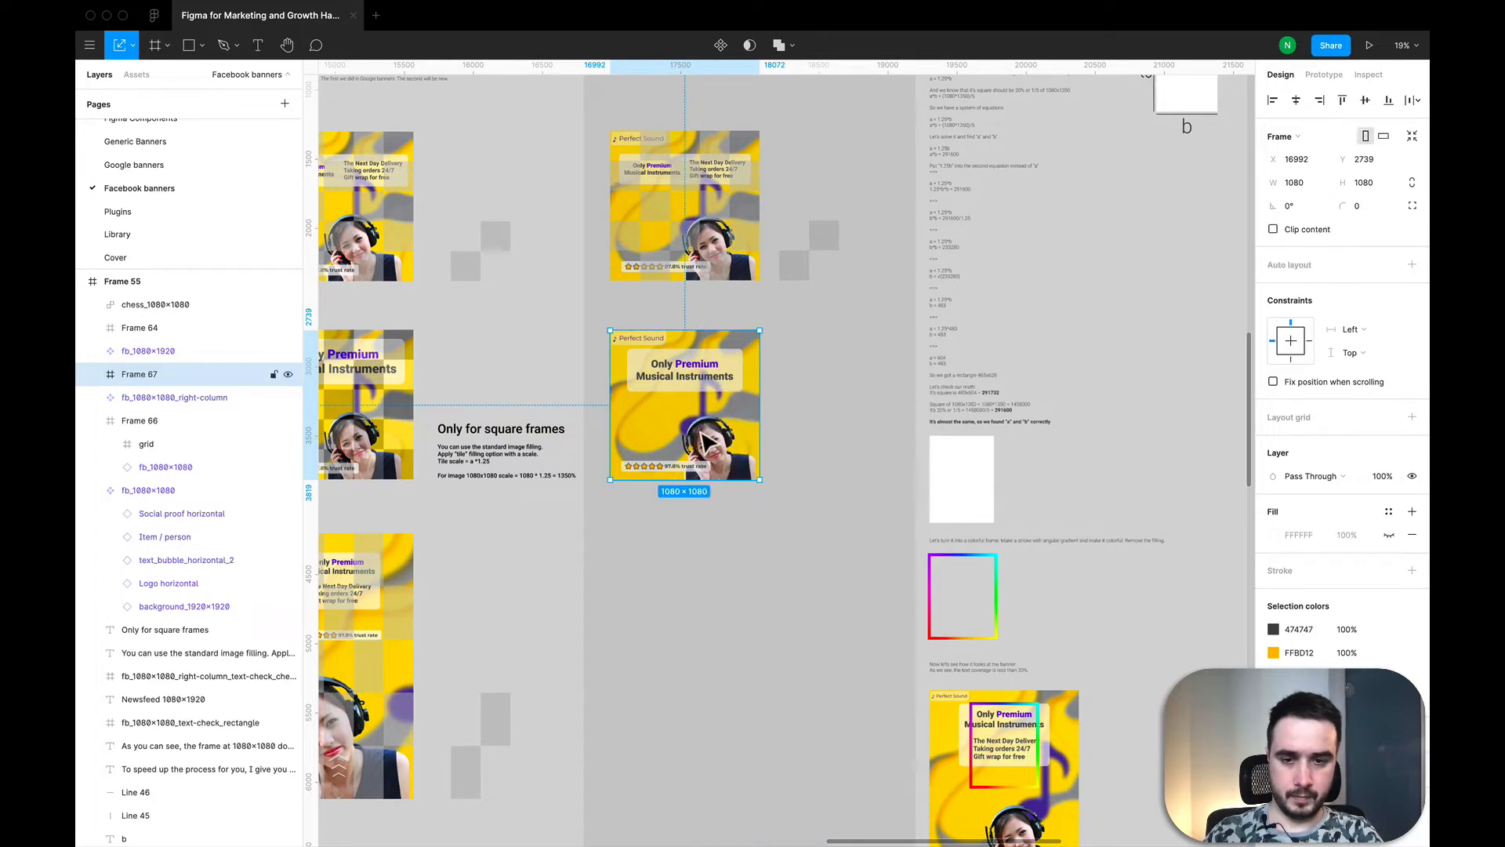
pyautogui.rightClick(702, 433)
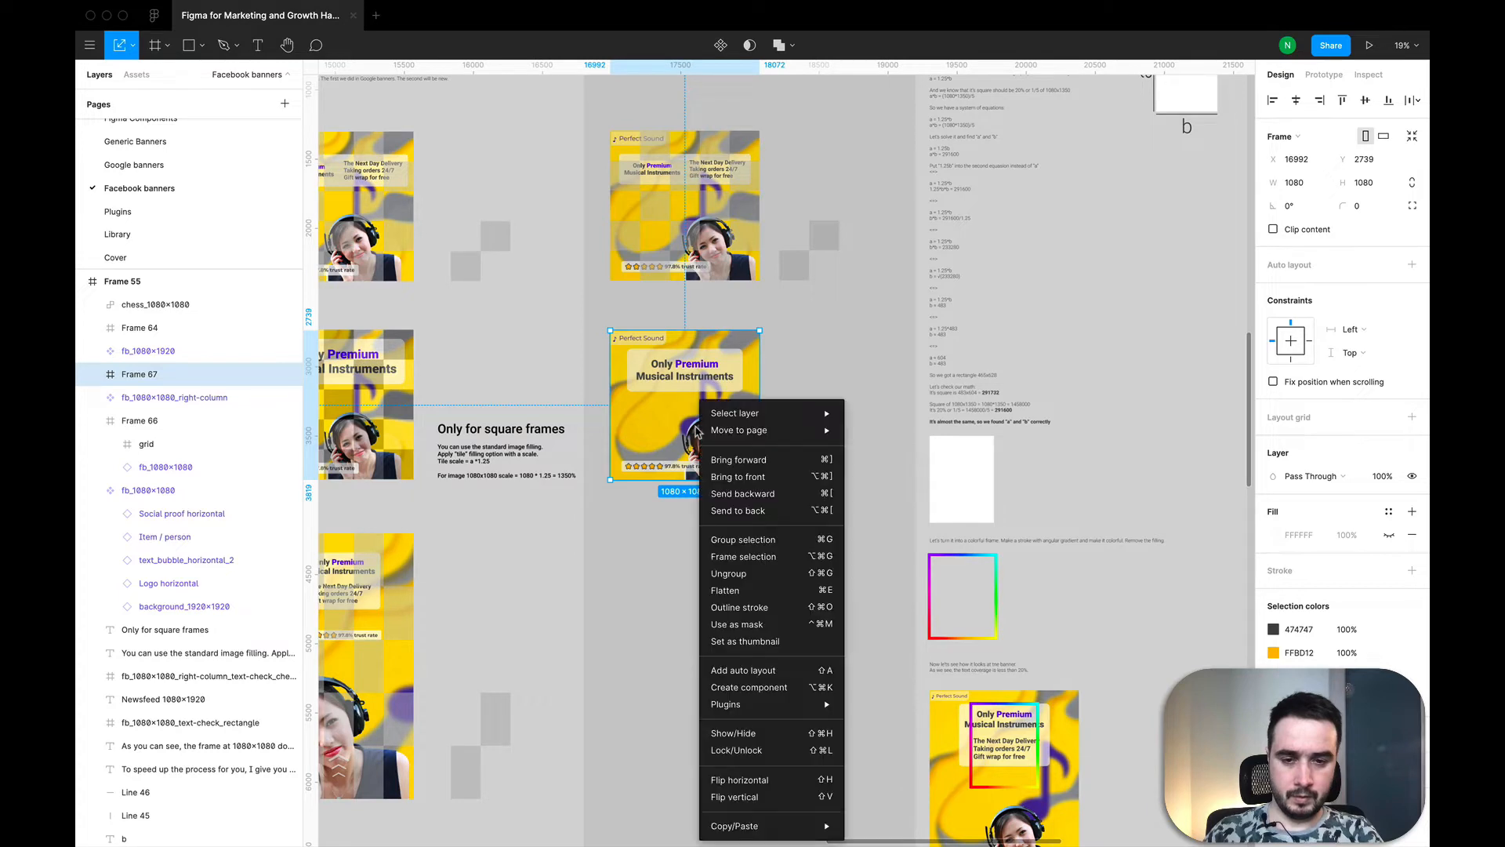
pyautogui.click(743, 558)
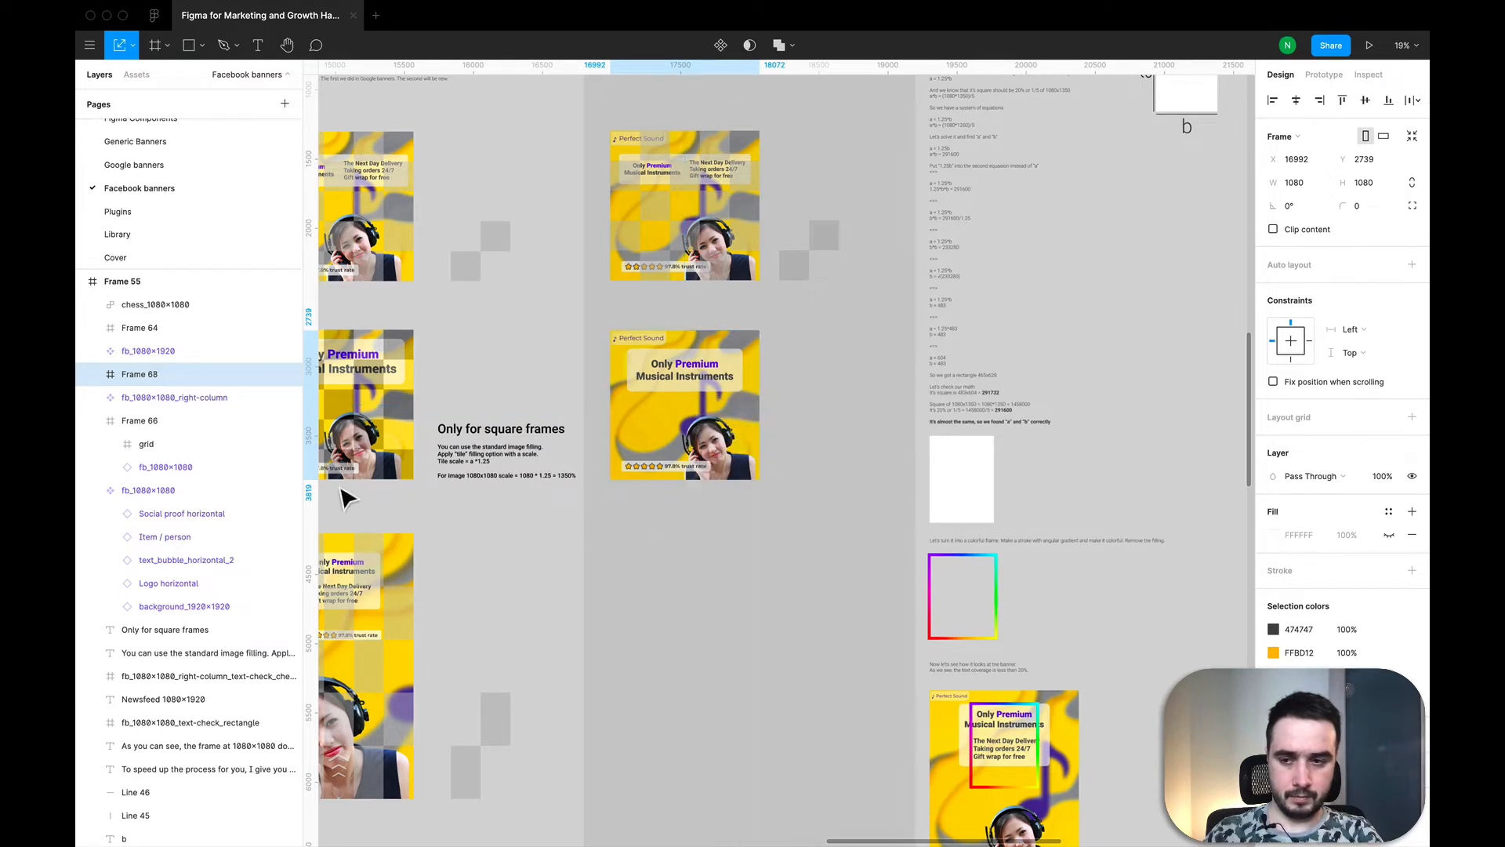
# Step: Move the right-column banner out of the inner frame so it sits beneath that empty frame inside the outer one
pyautogui.click(92, 375)
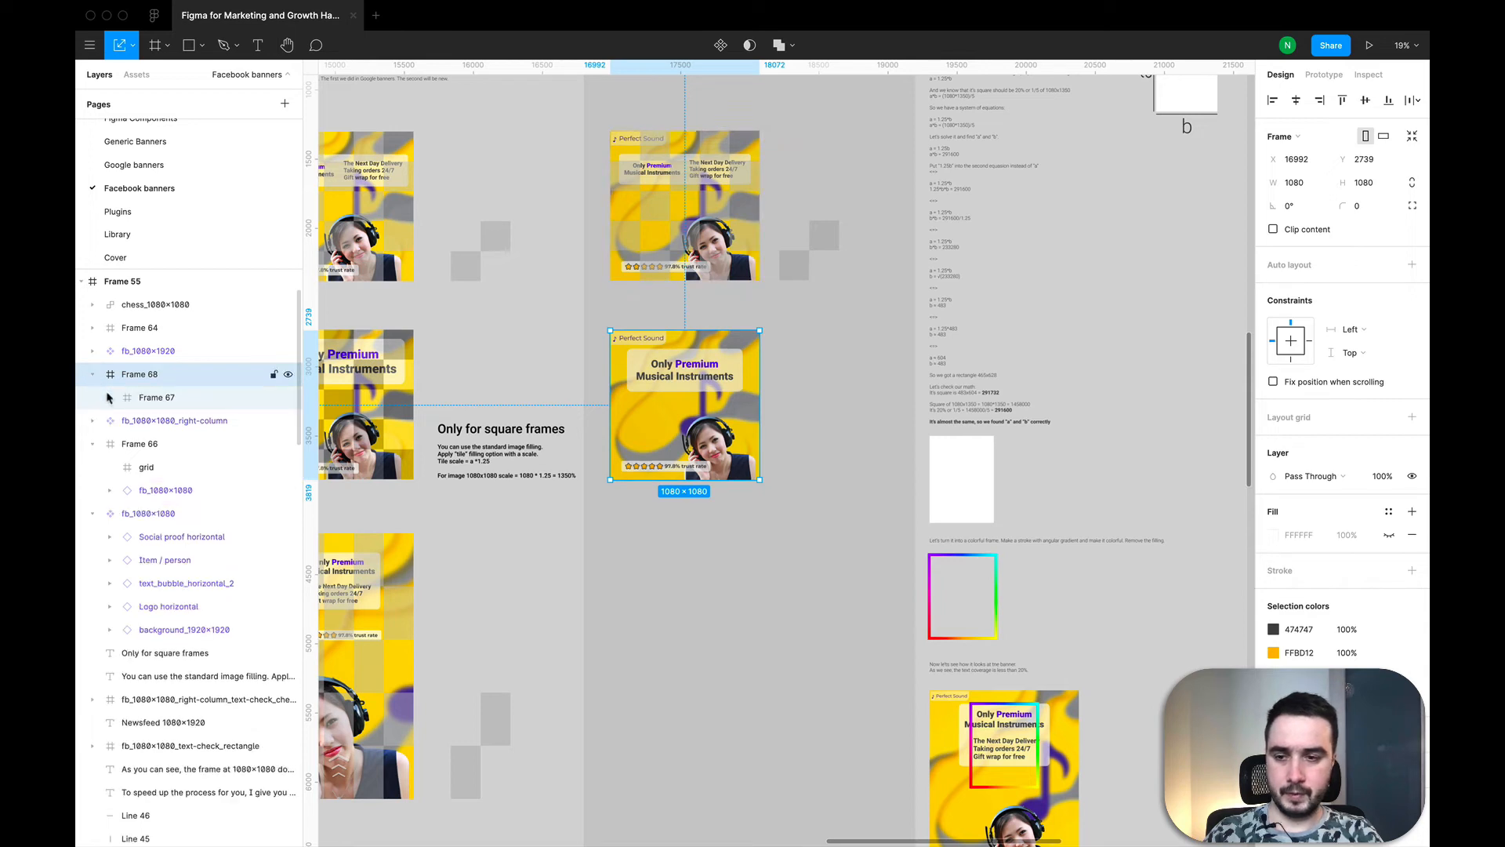
pyautogui.click(110, 398)
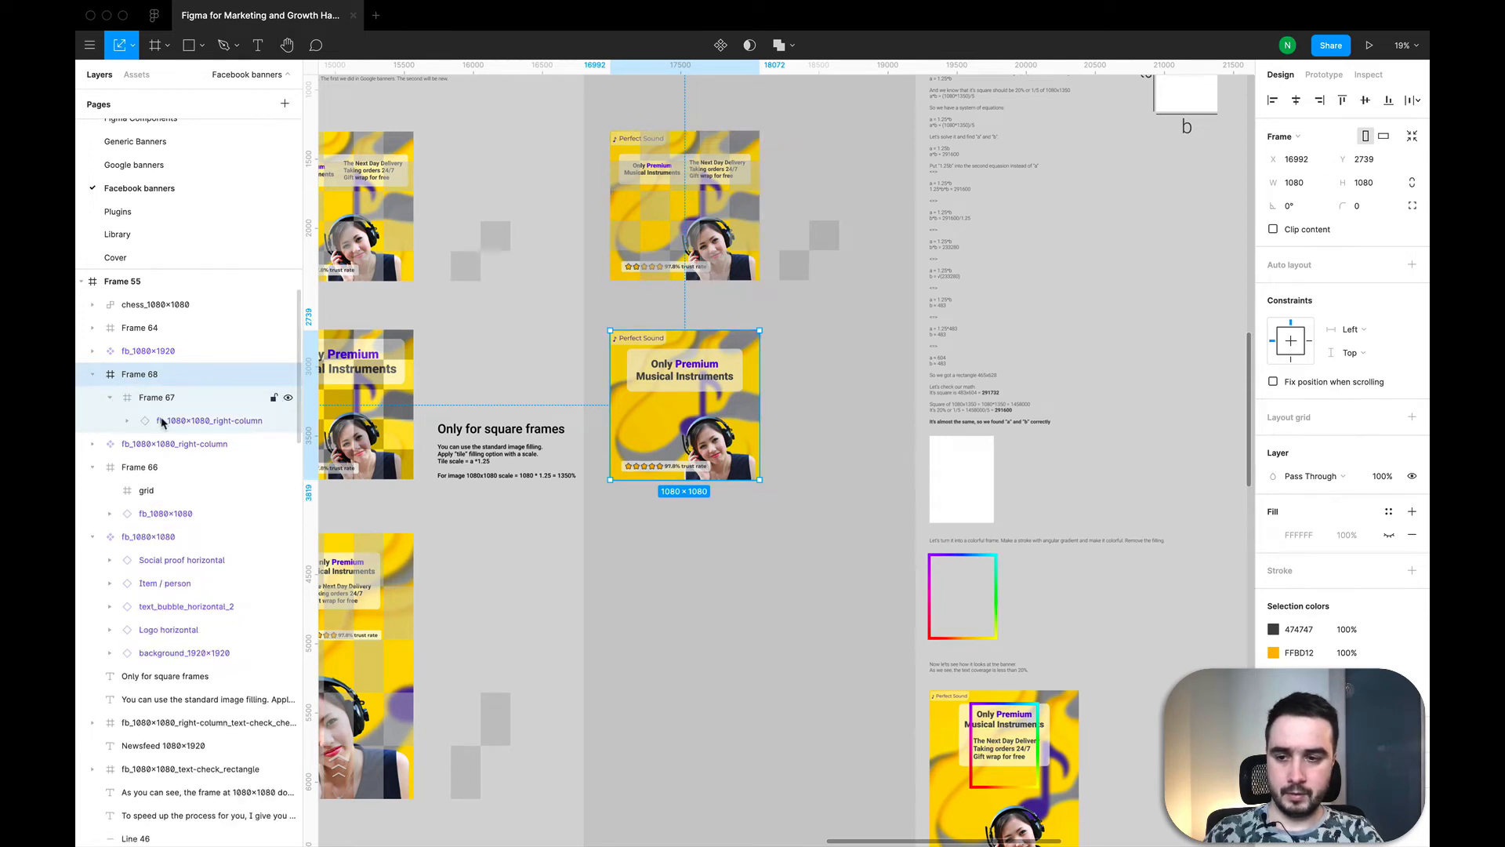
pyautogui.moveTo(159, 399); pyautogui.dragTo(187, 419)
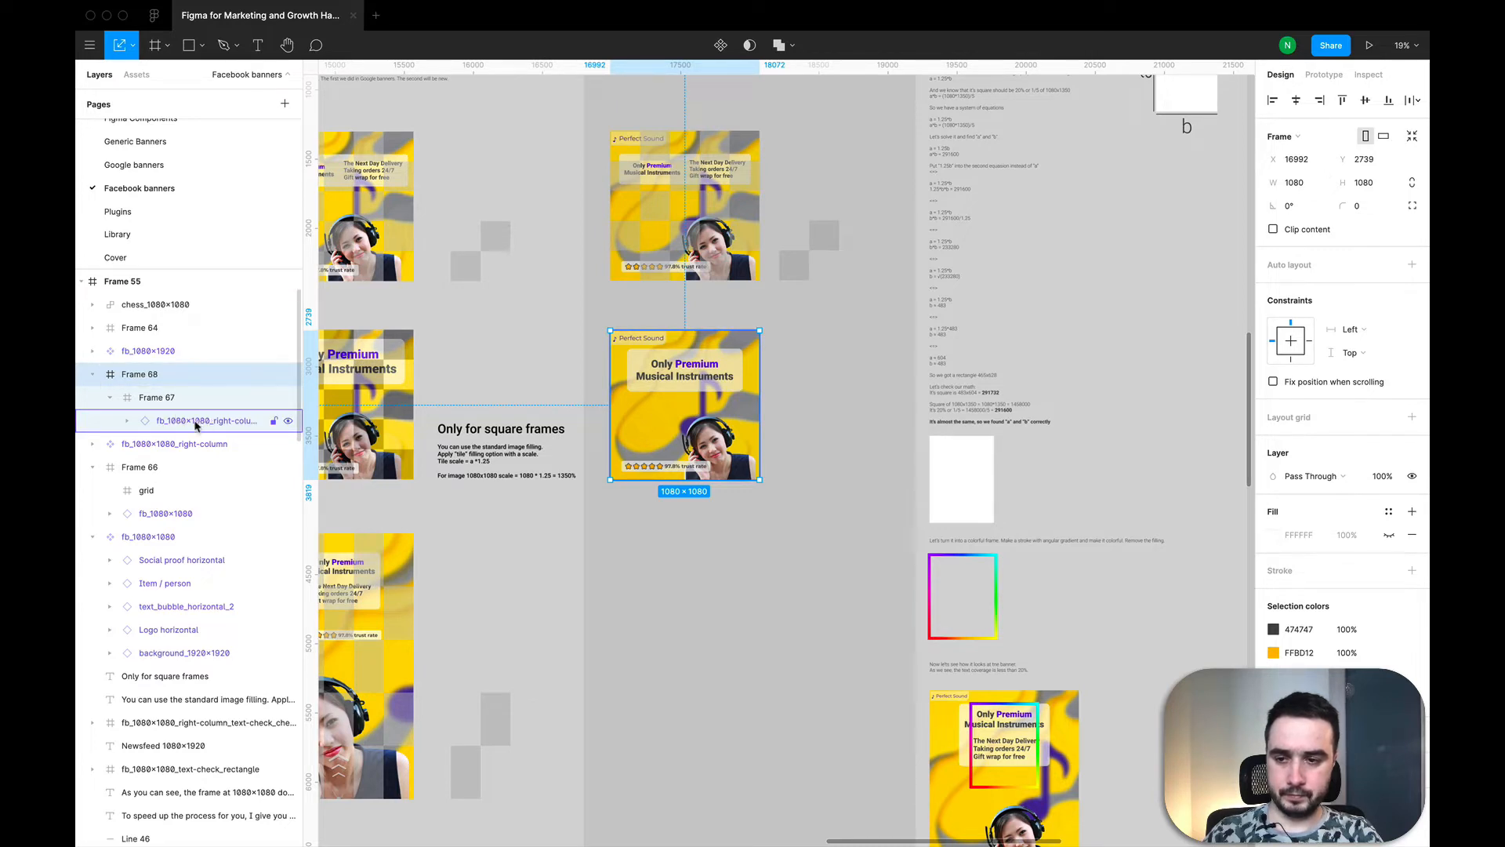
pyautogui.click(217, 422)
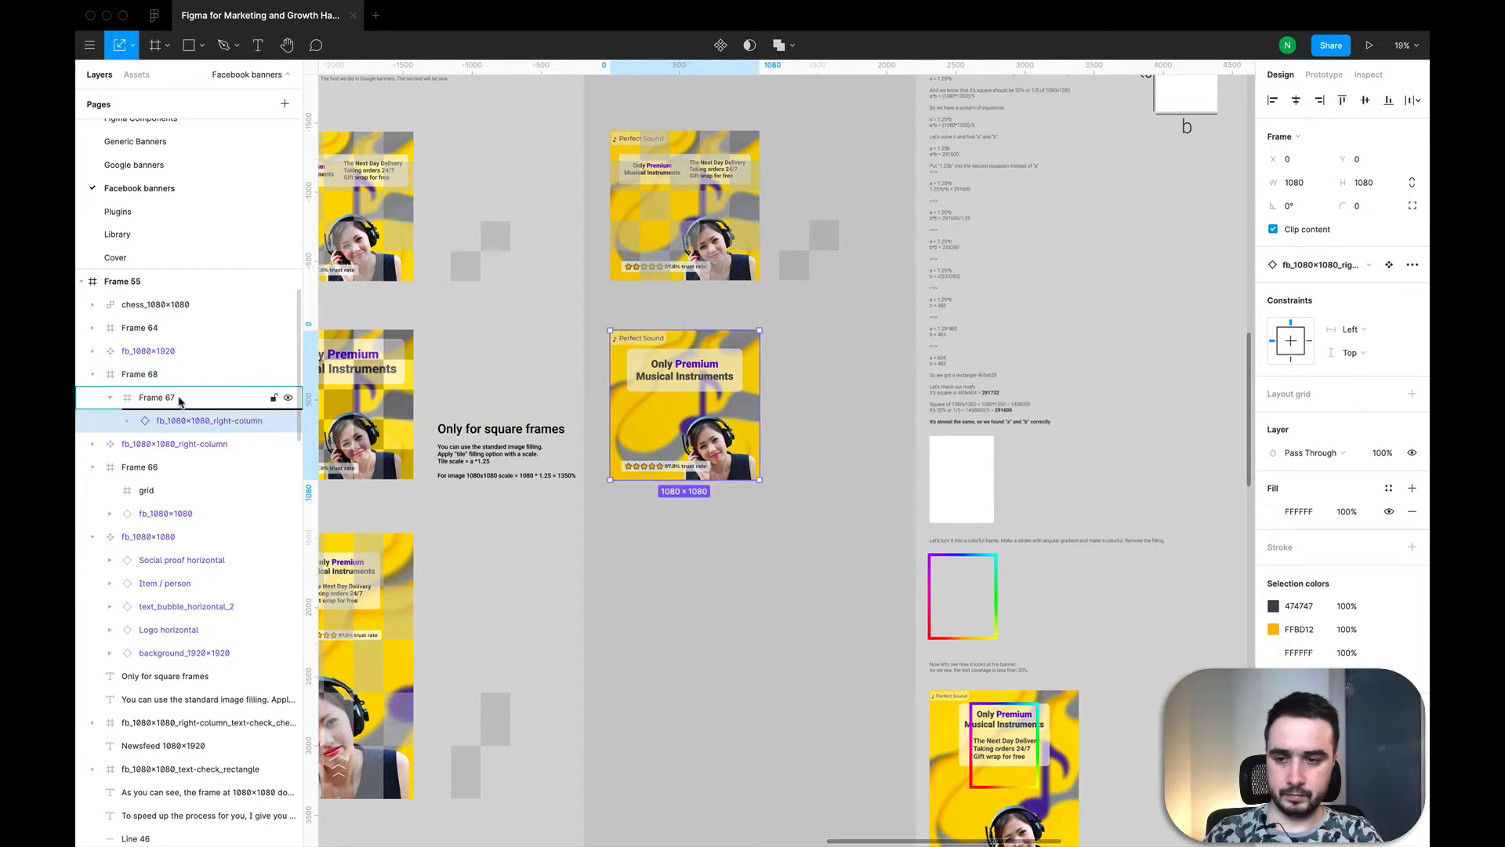
pyautogui.moveTo(168, 389); pyautogui.dragTo(142, 390)
pyautogui.moveTo(142, 388); pyautogui.dragTo(141, 389)
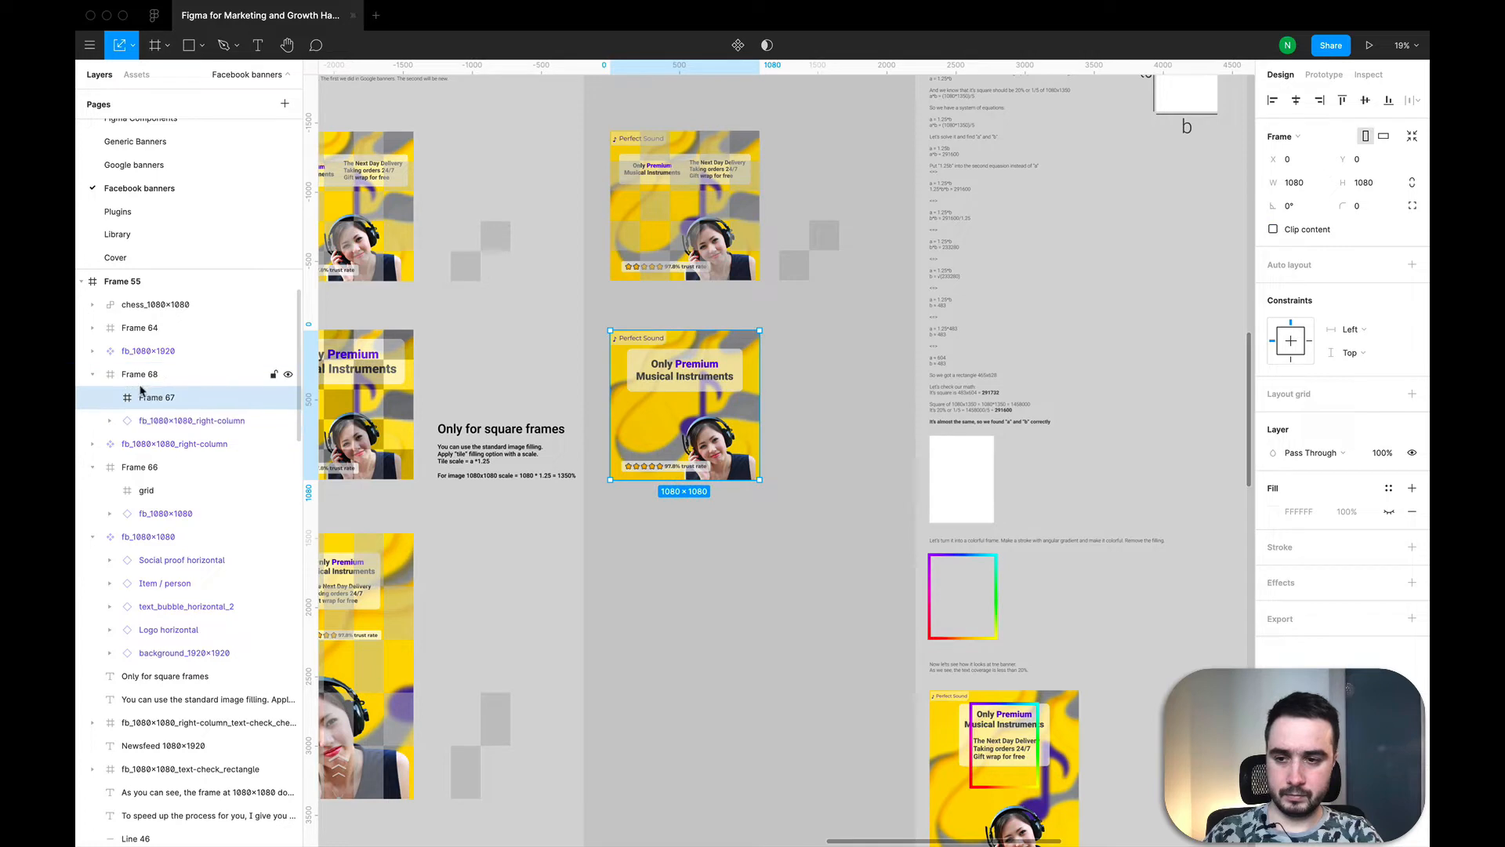
# Step: Make the empty inner frame's fill visible and change it to an image fill using the small chess pattern image
pyautogui.click(1390, 513)
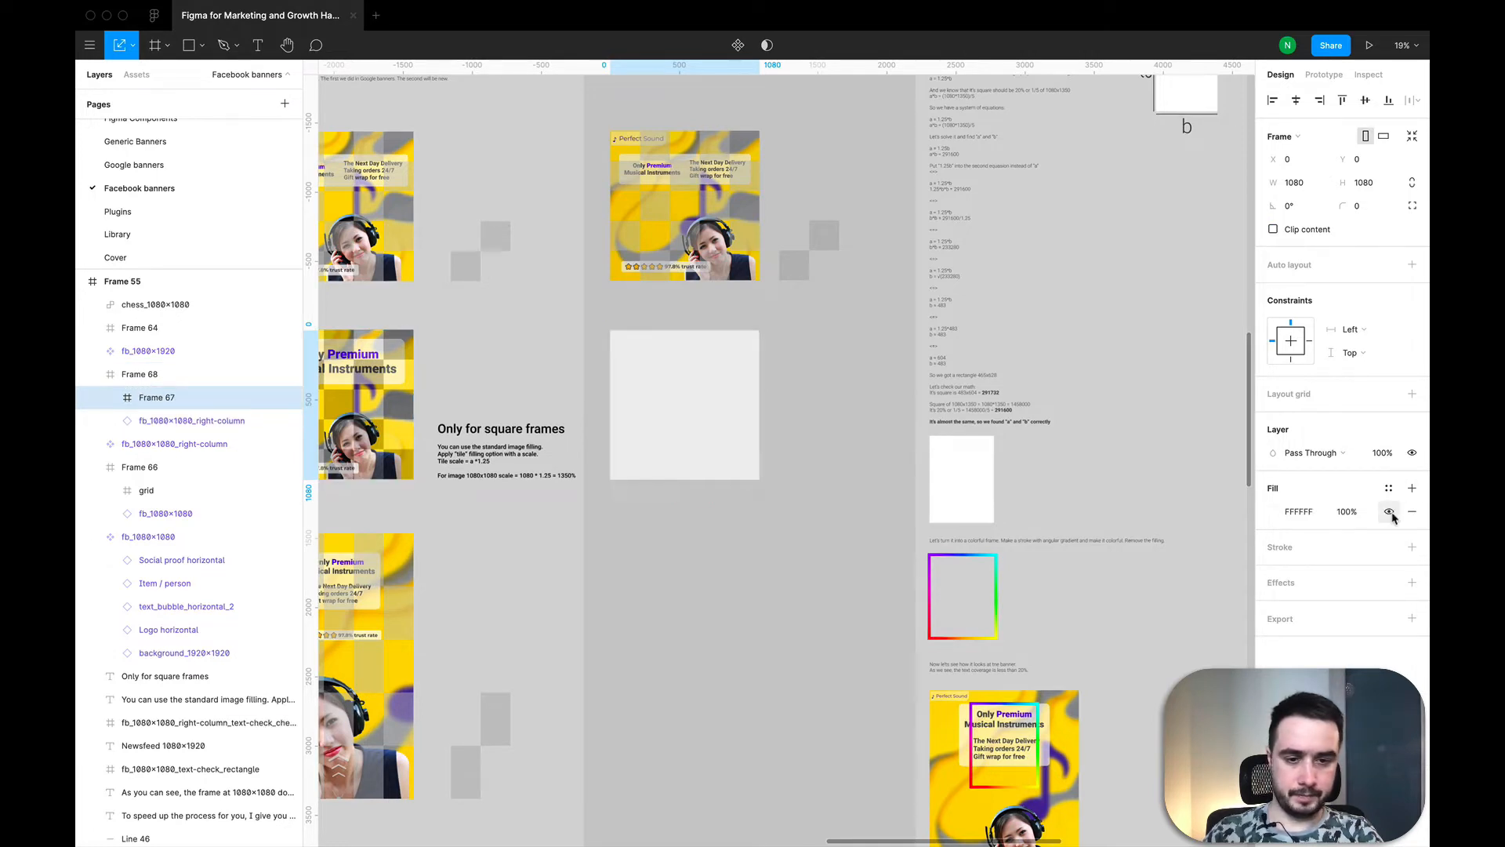
pyautogui.click(1273, 515)
pyautogui.click(1114, 469)
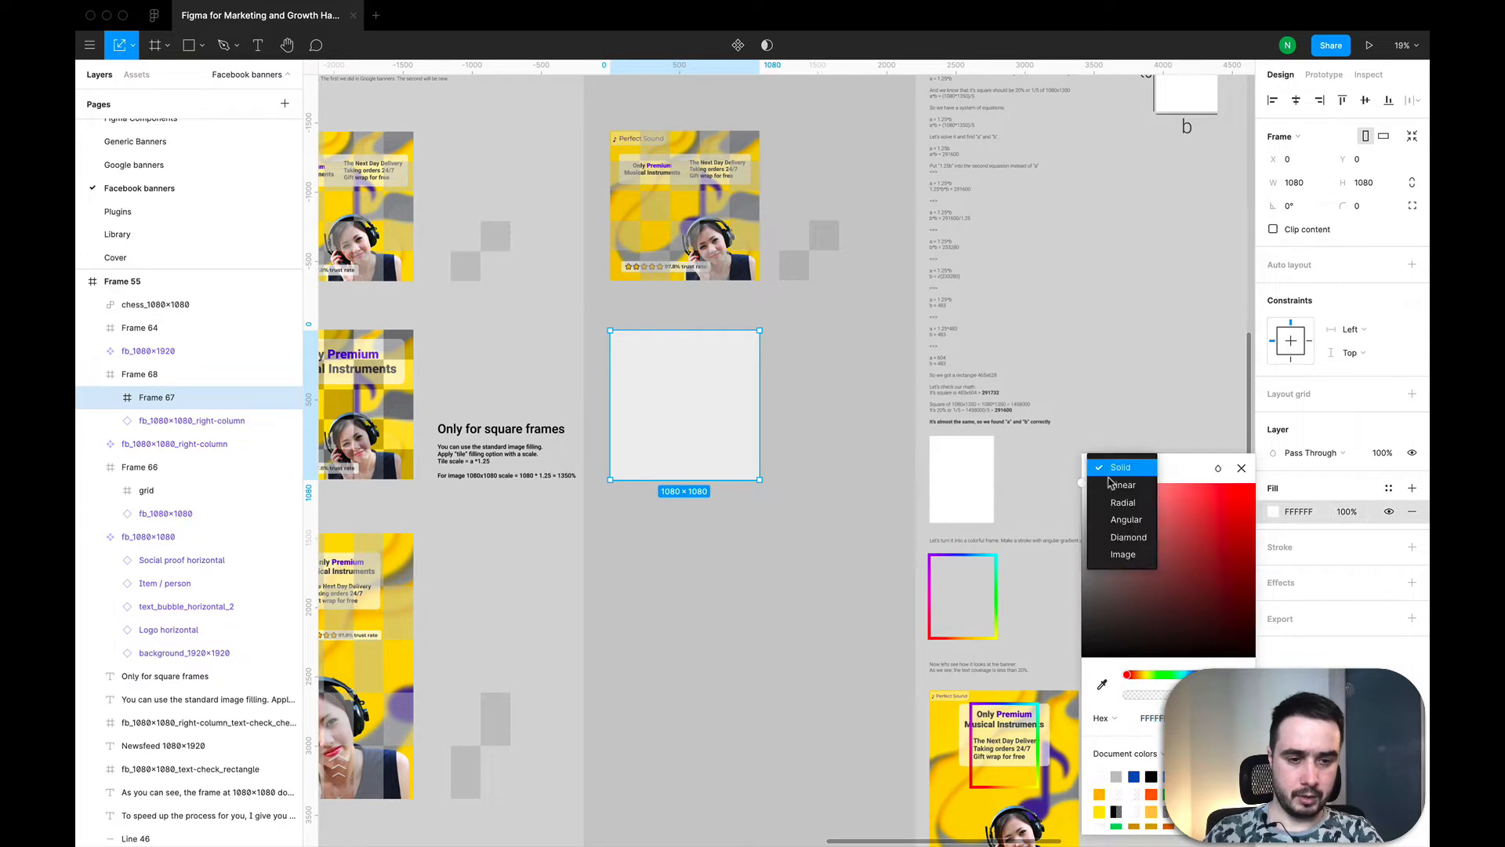
pyautogui.click(1130, 560)
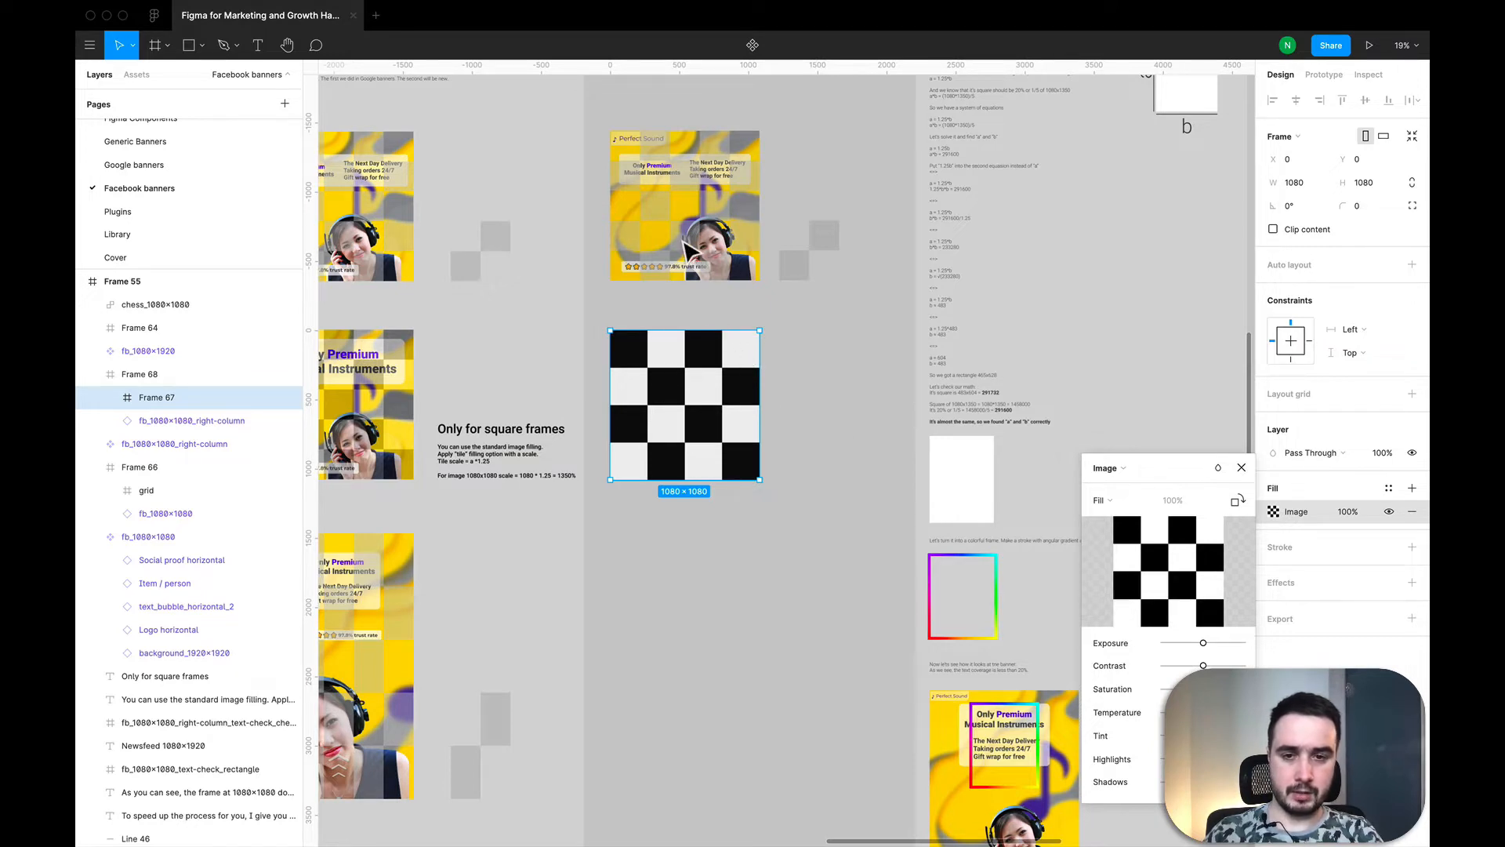
# Step: Set the inner frame's chess image fill to Tile mode at 1350% scale
pyautogui.click(1100, 502)
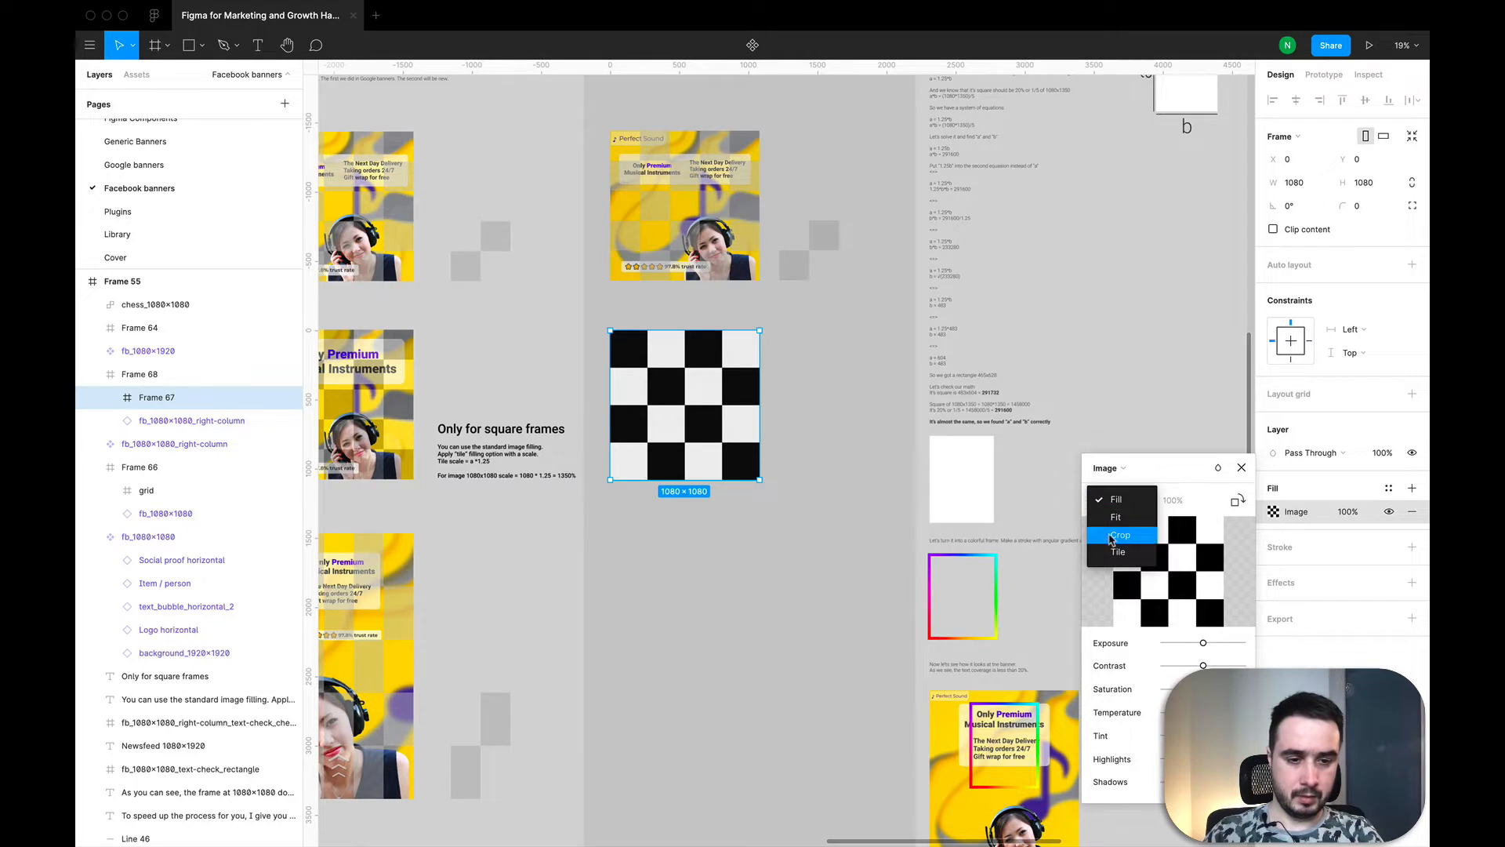
pyautogui.click(1113, 549)
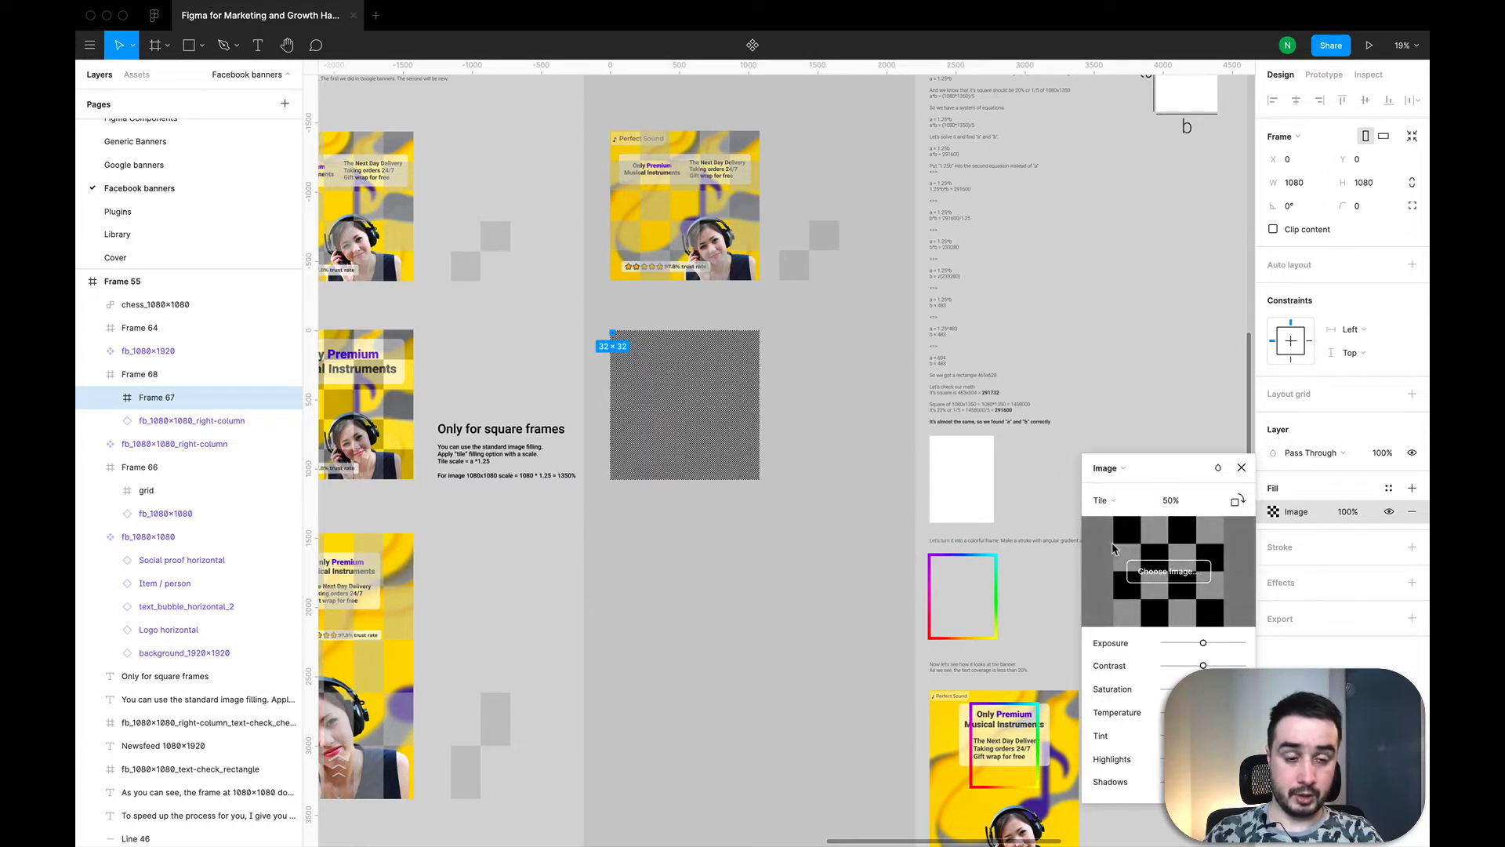
pyautogui.click(1190, 506)
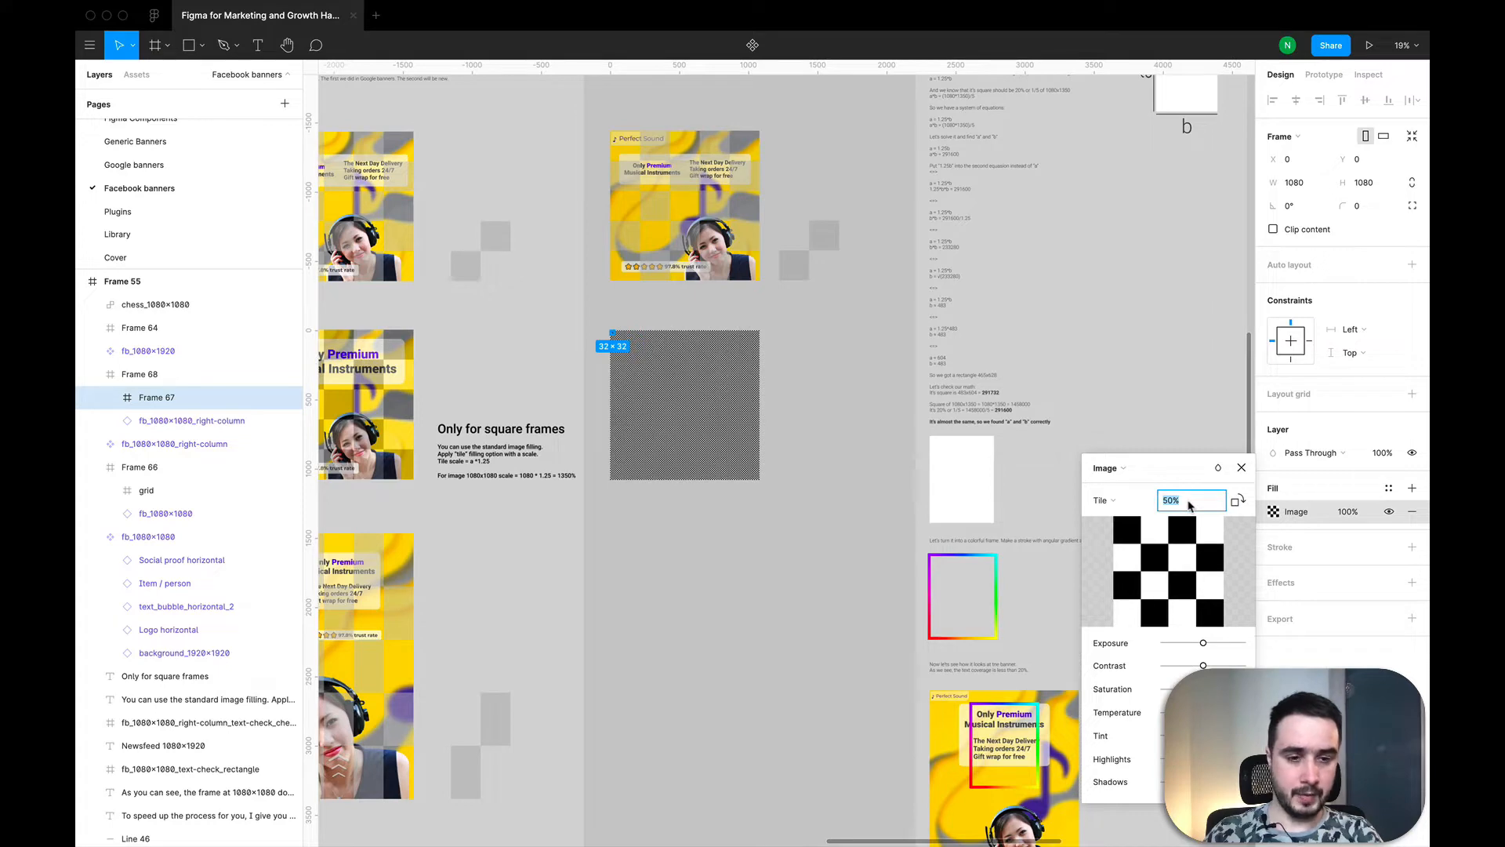
pyautogui.scroll(5, 454, 478)
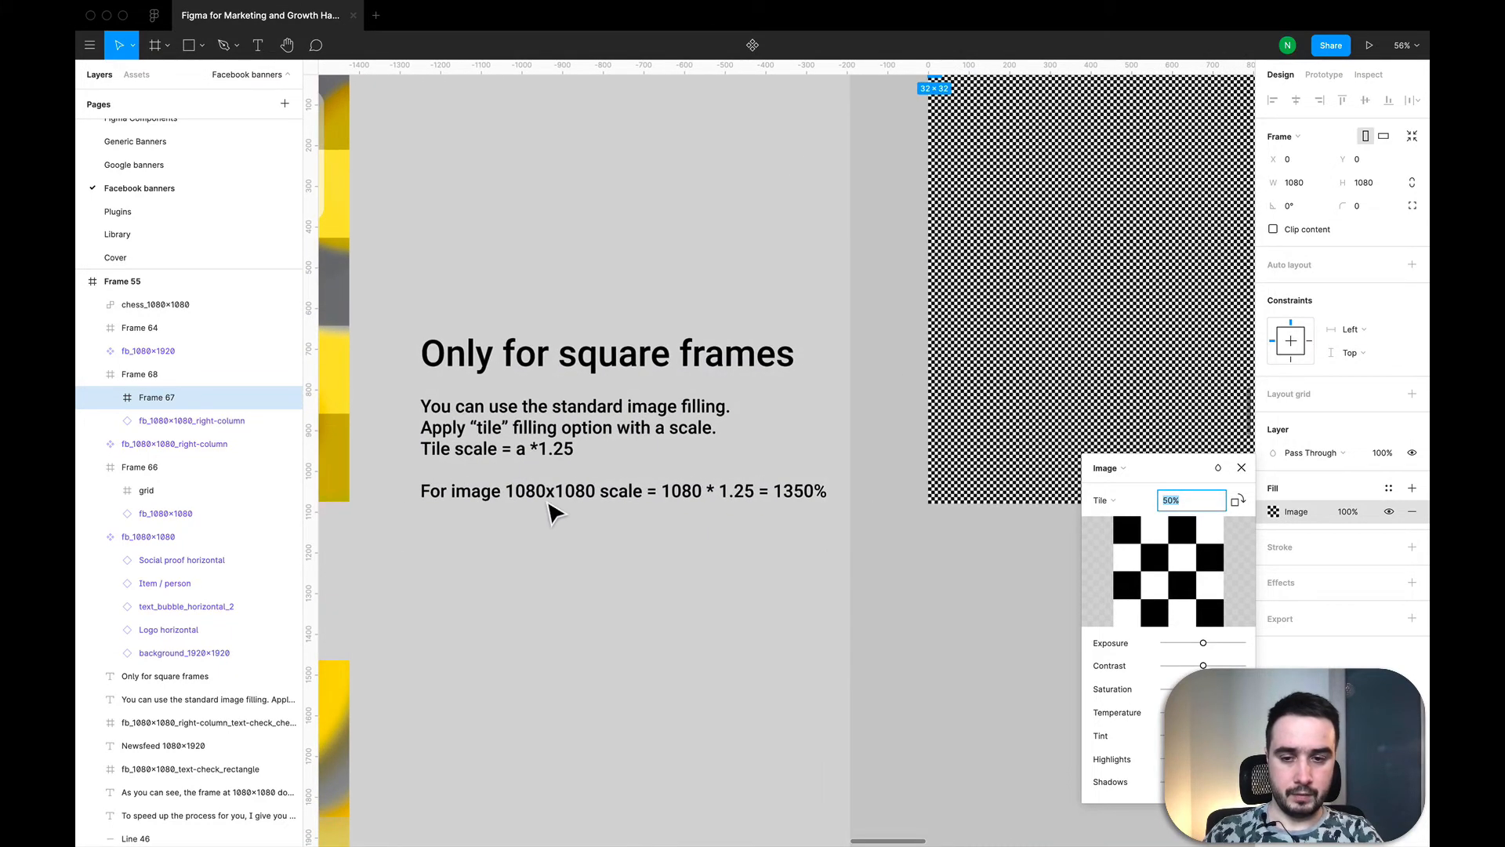
pyautogui.scroll(-2, 553, 514)
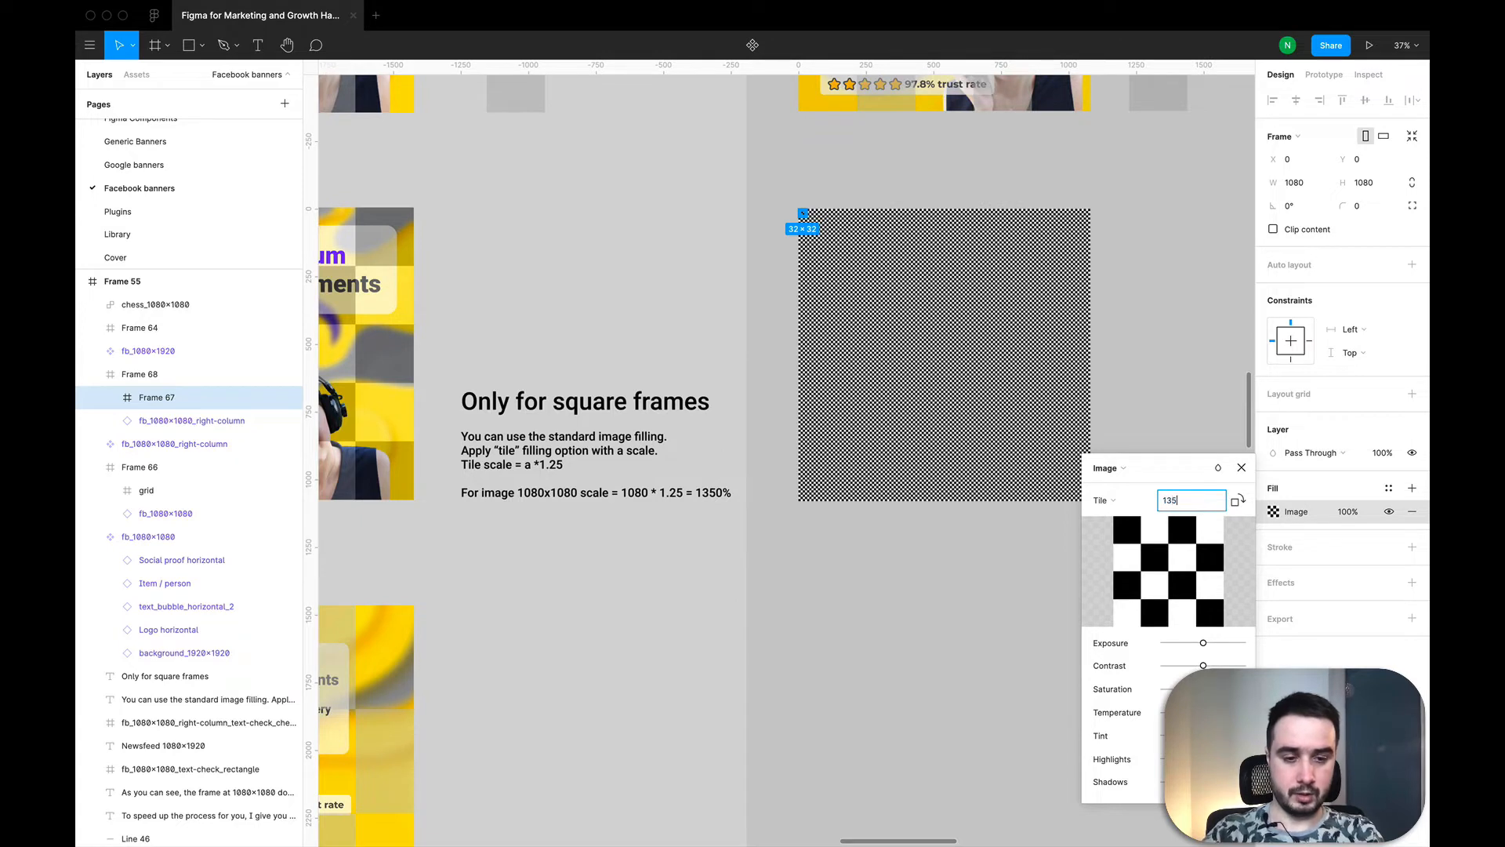
pyautogui.press('Return')
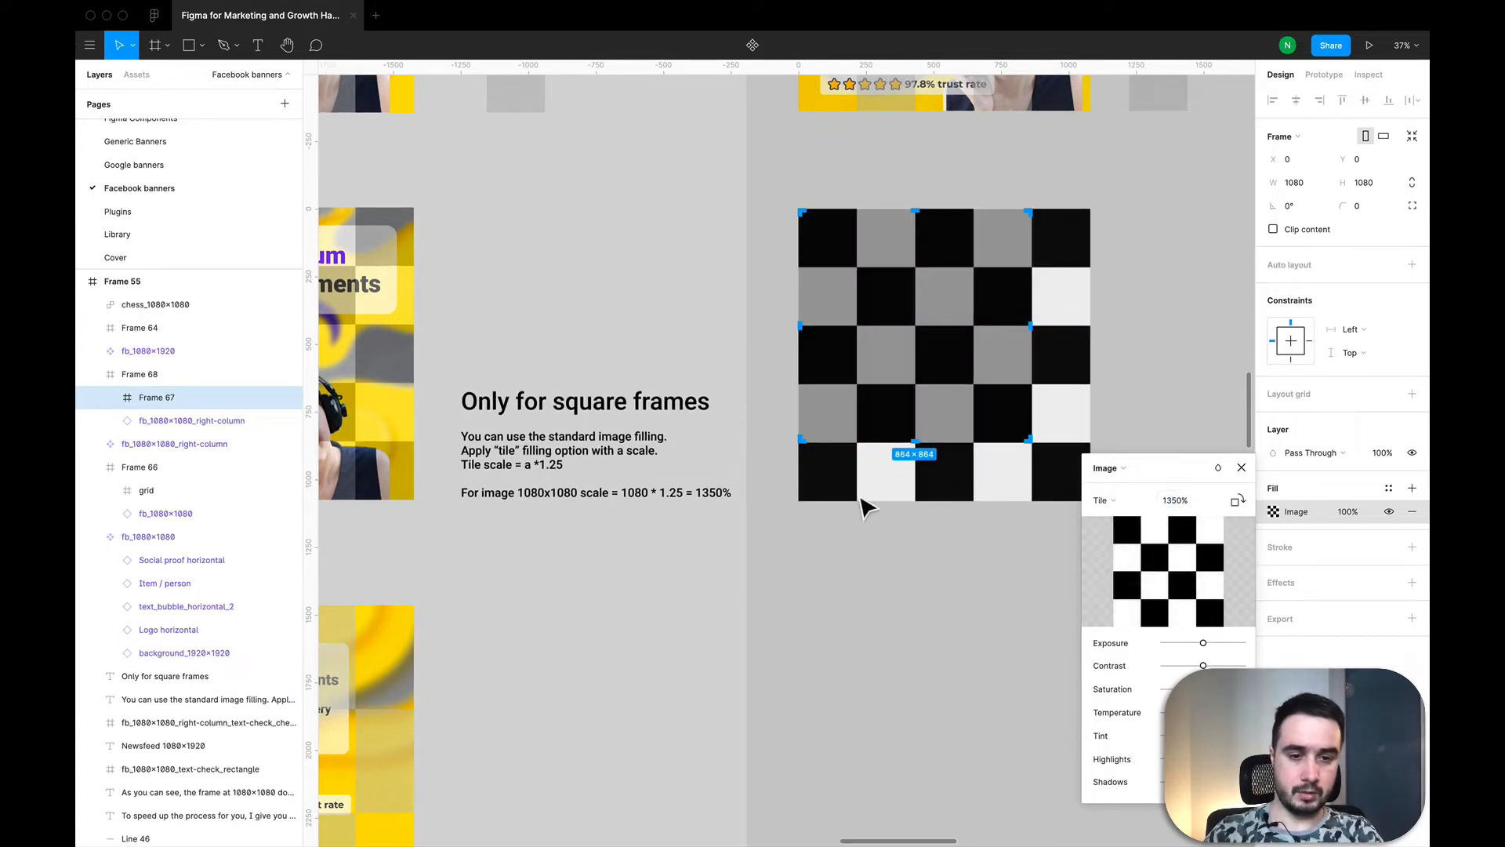
# Step: Lower the chess image fill's opacity on the right-column banner's inner frame, trying 30% and settling on 20%
pyautogui.scroll(-5, 811, 305)
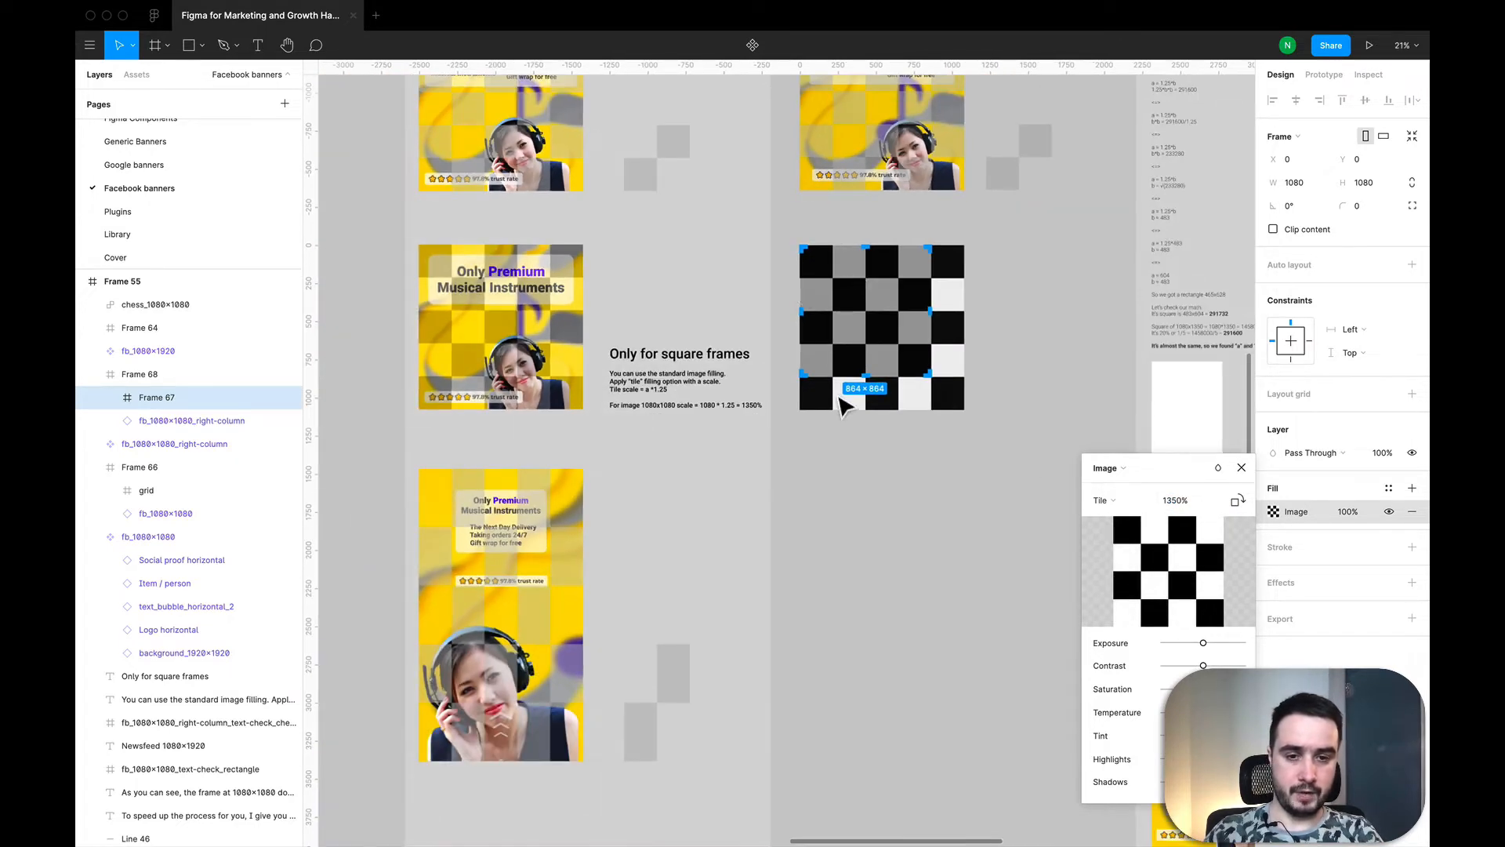
pyautogui.click(1357, 513)
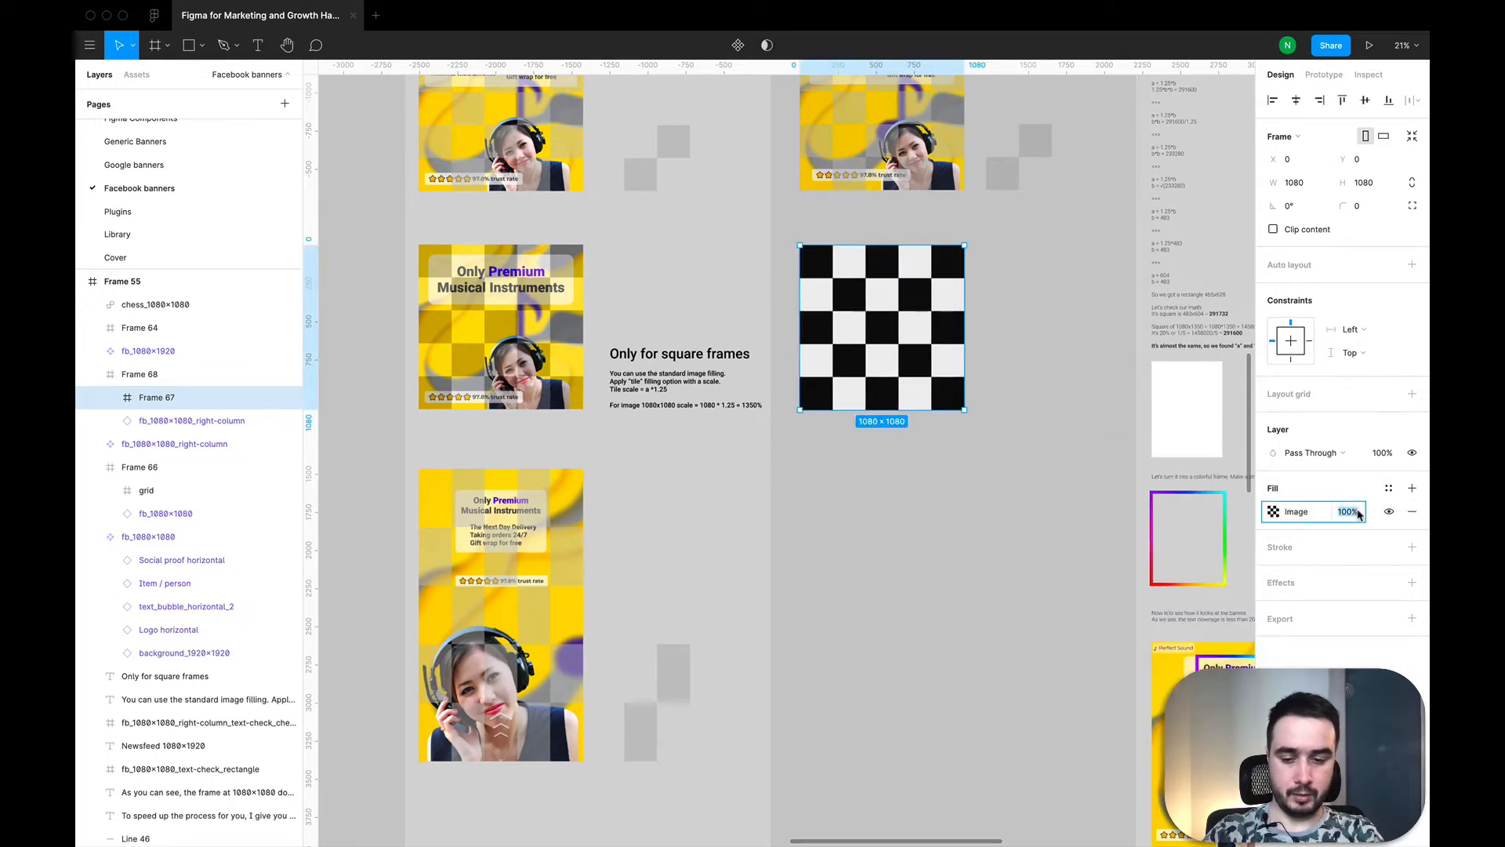
pyautogui.write('30')
pyautogui.press('Return')
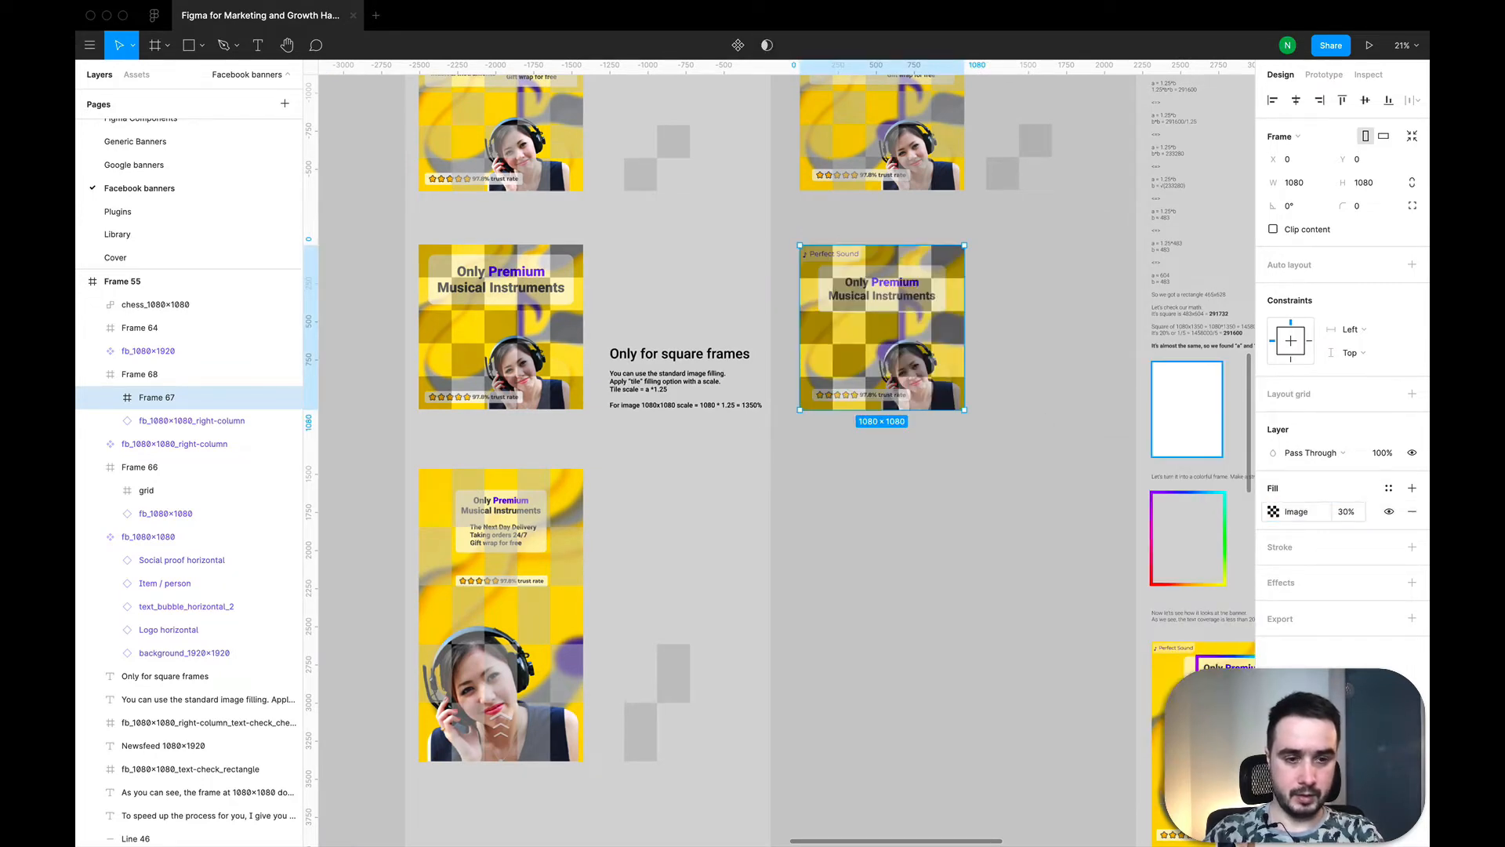
pyautogui.click(1359, 513)
pyautogui.write('20')
pyautogui.press('Return')
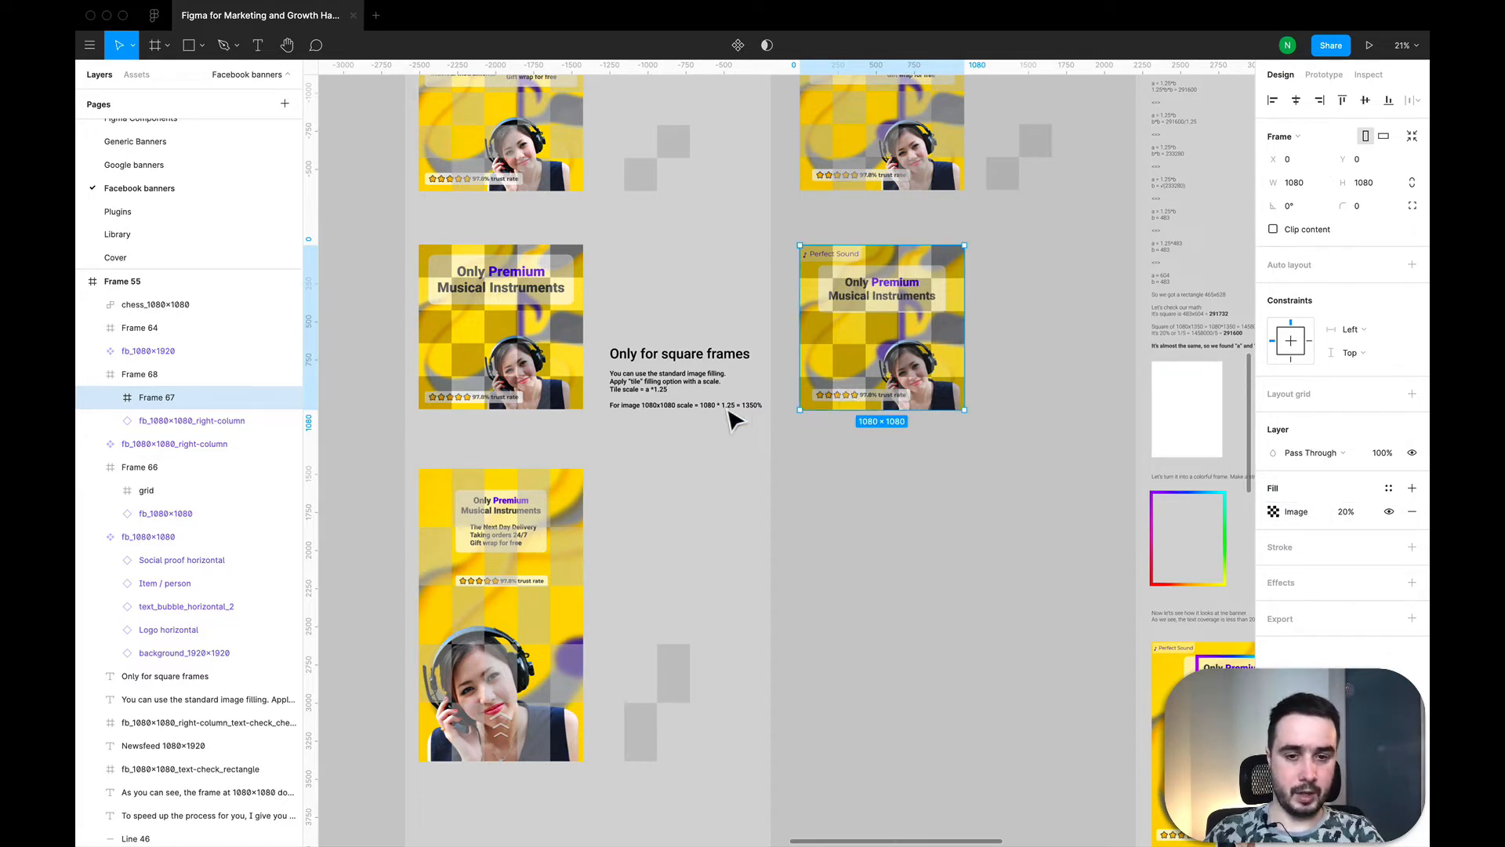
# Step: Examine the tile-scale note for square frames and the chess-checked 1080×1920 example with its two-cell pattern
pyautogui.scroll(5, 643, 392)
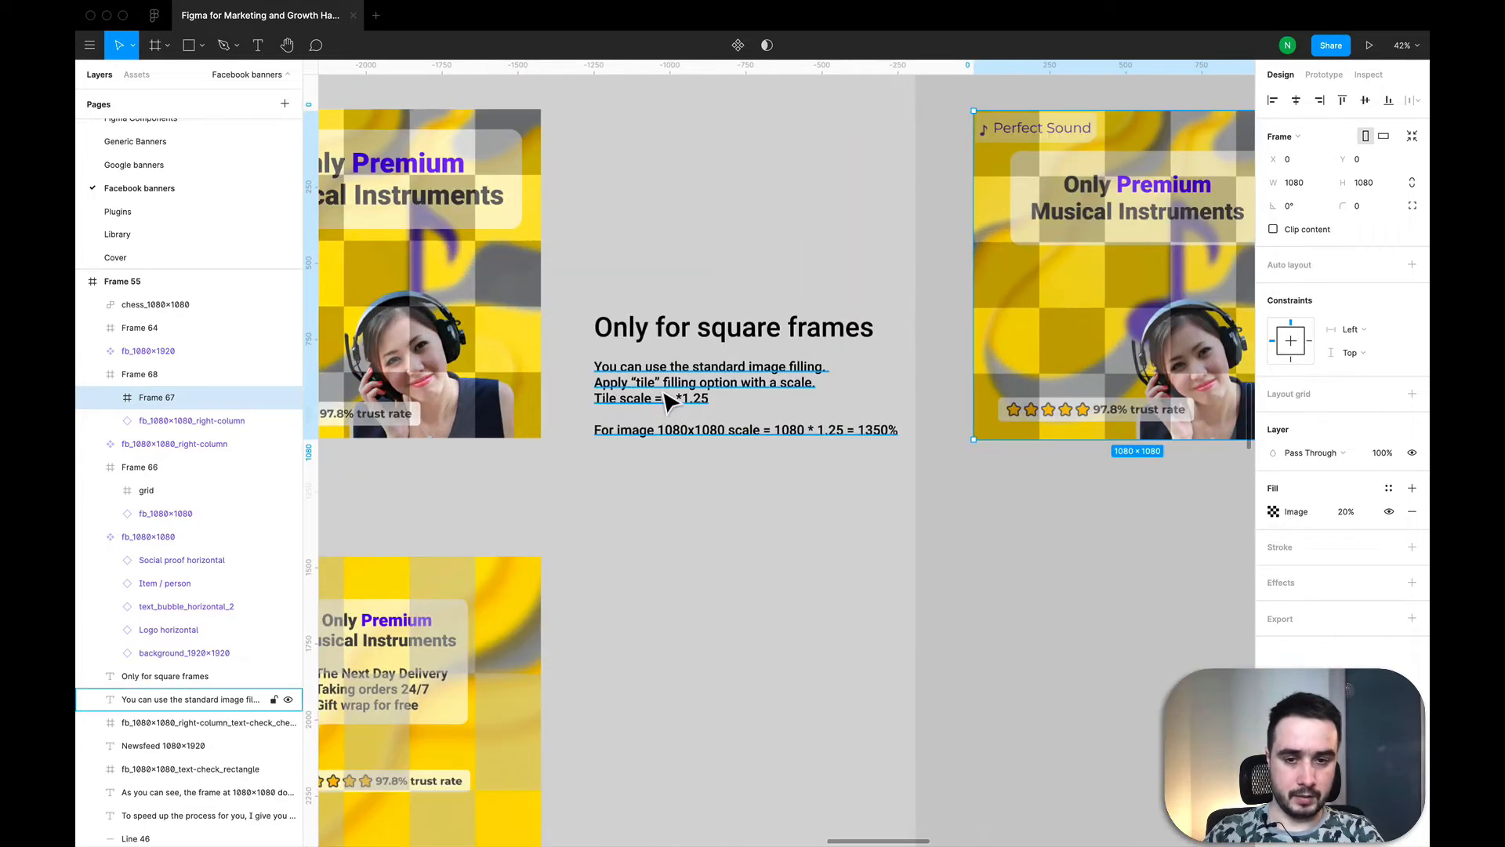
pyautogui.click(668, 401)
pyautogui.scroll(-3, 669, 401)
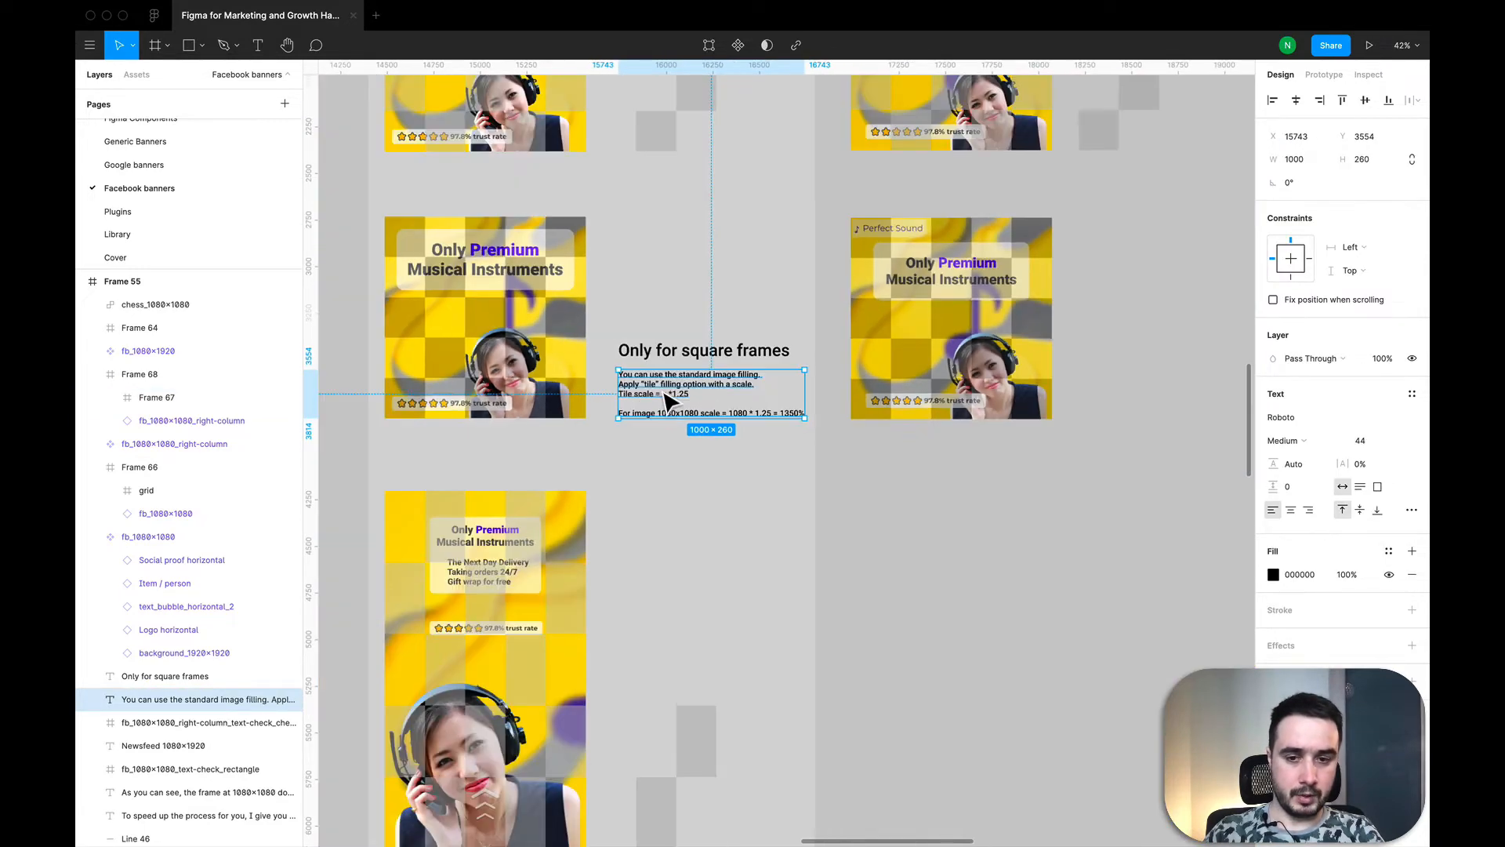
pyautogui.scroll(-3, 668, 402)
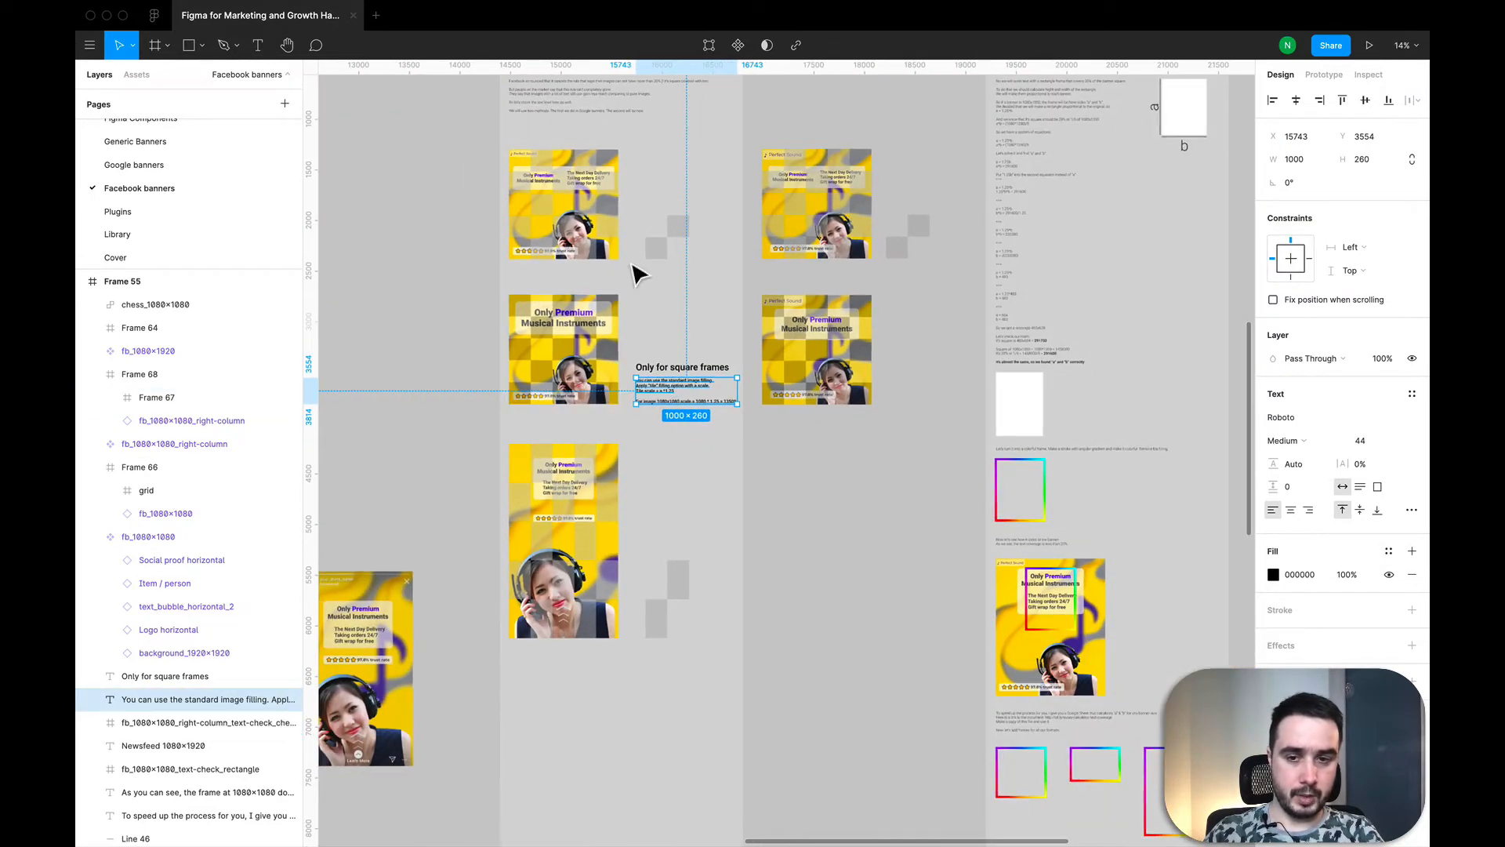
pyautogui.scroll(-2, 637, 273)
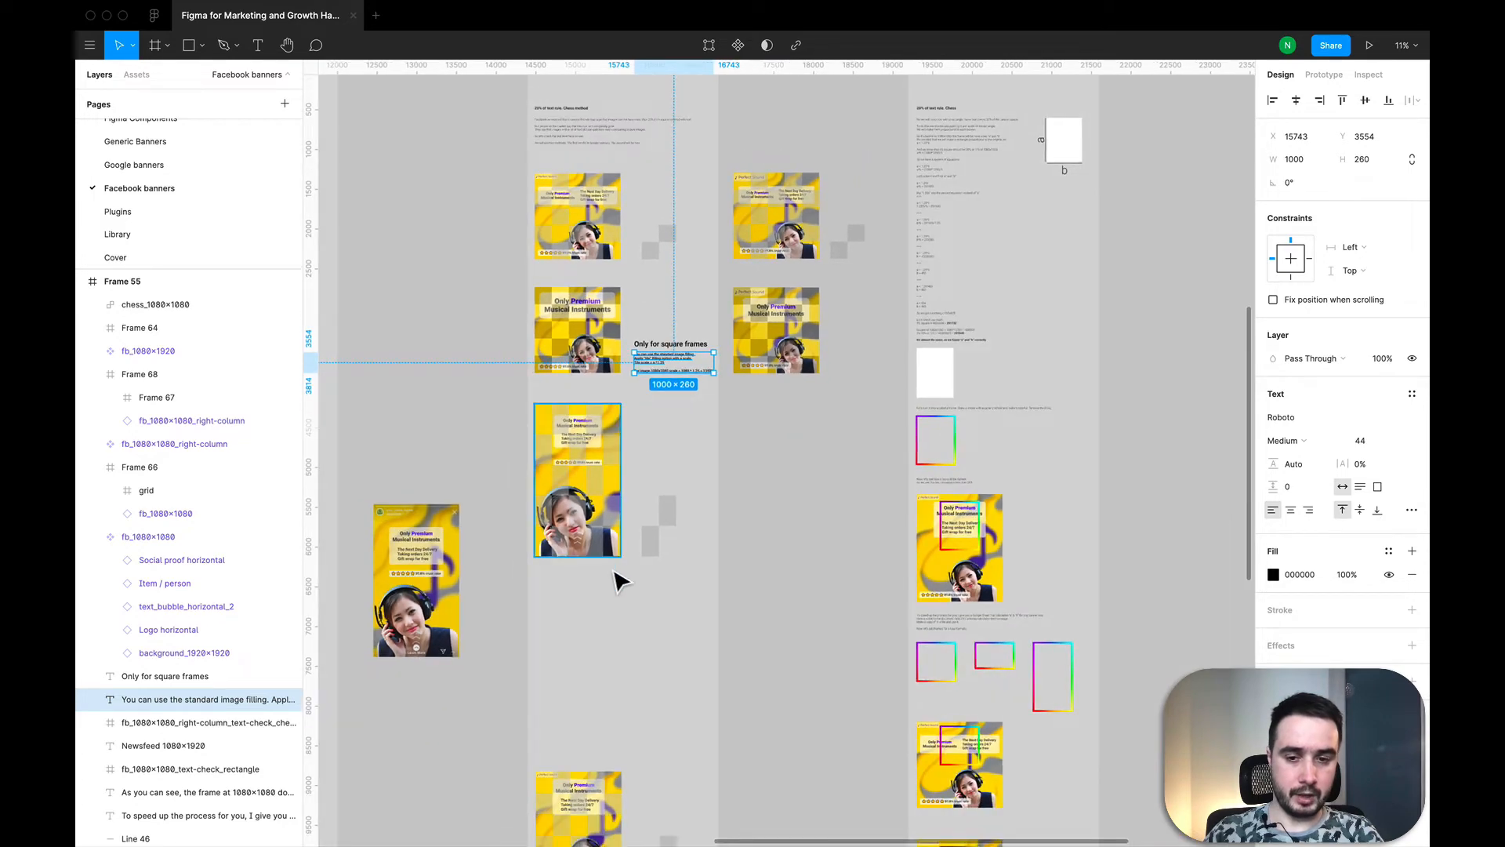
pyautogui.scroll(5, 654, 544)
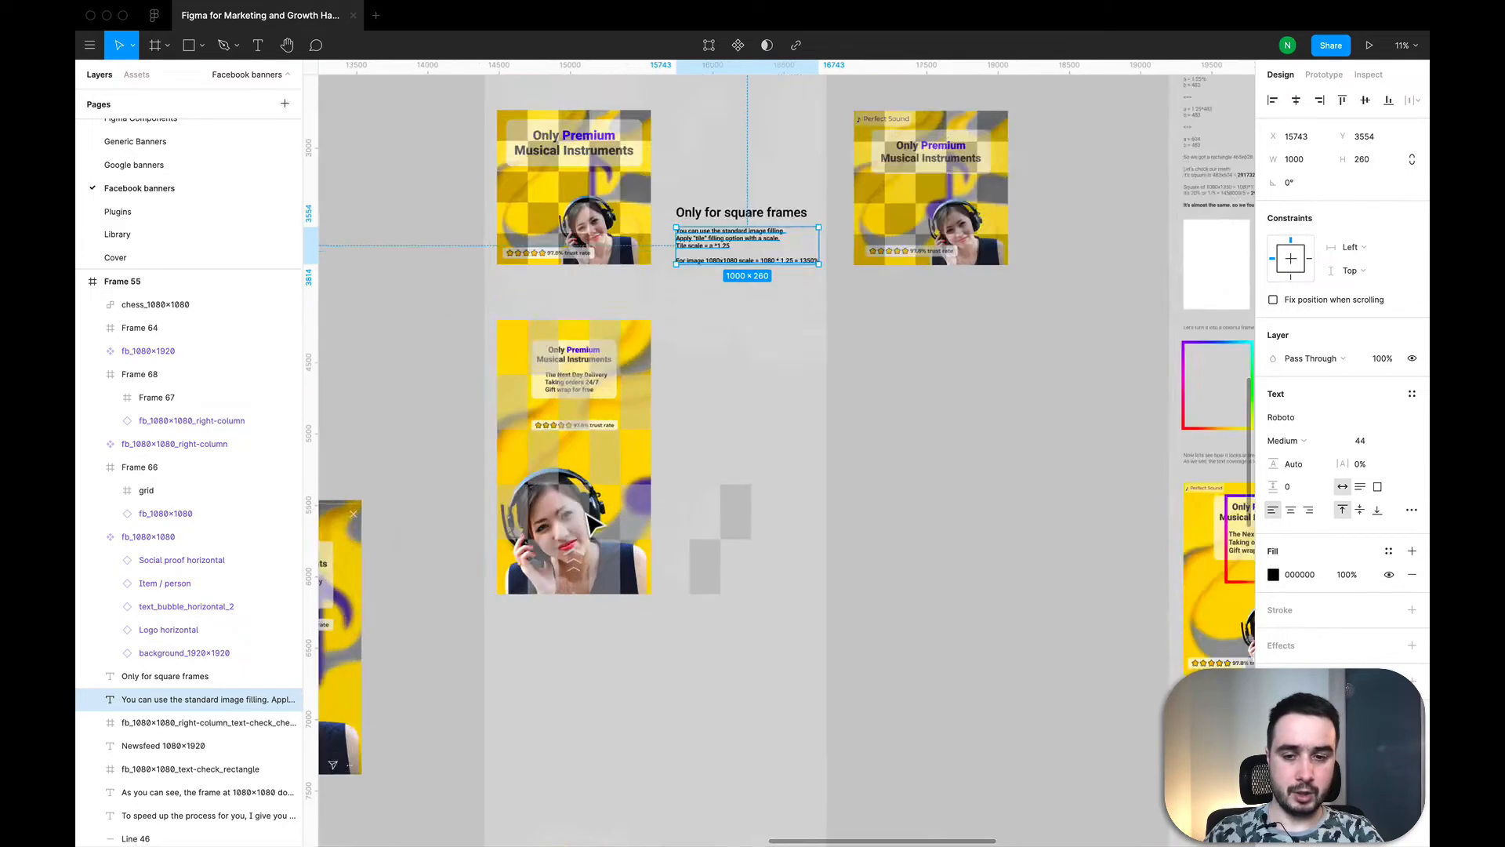
pyautogui.click(797, 600)
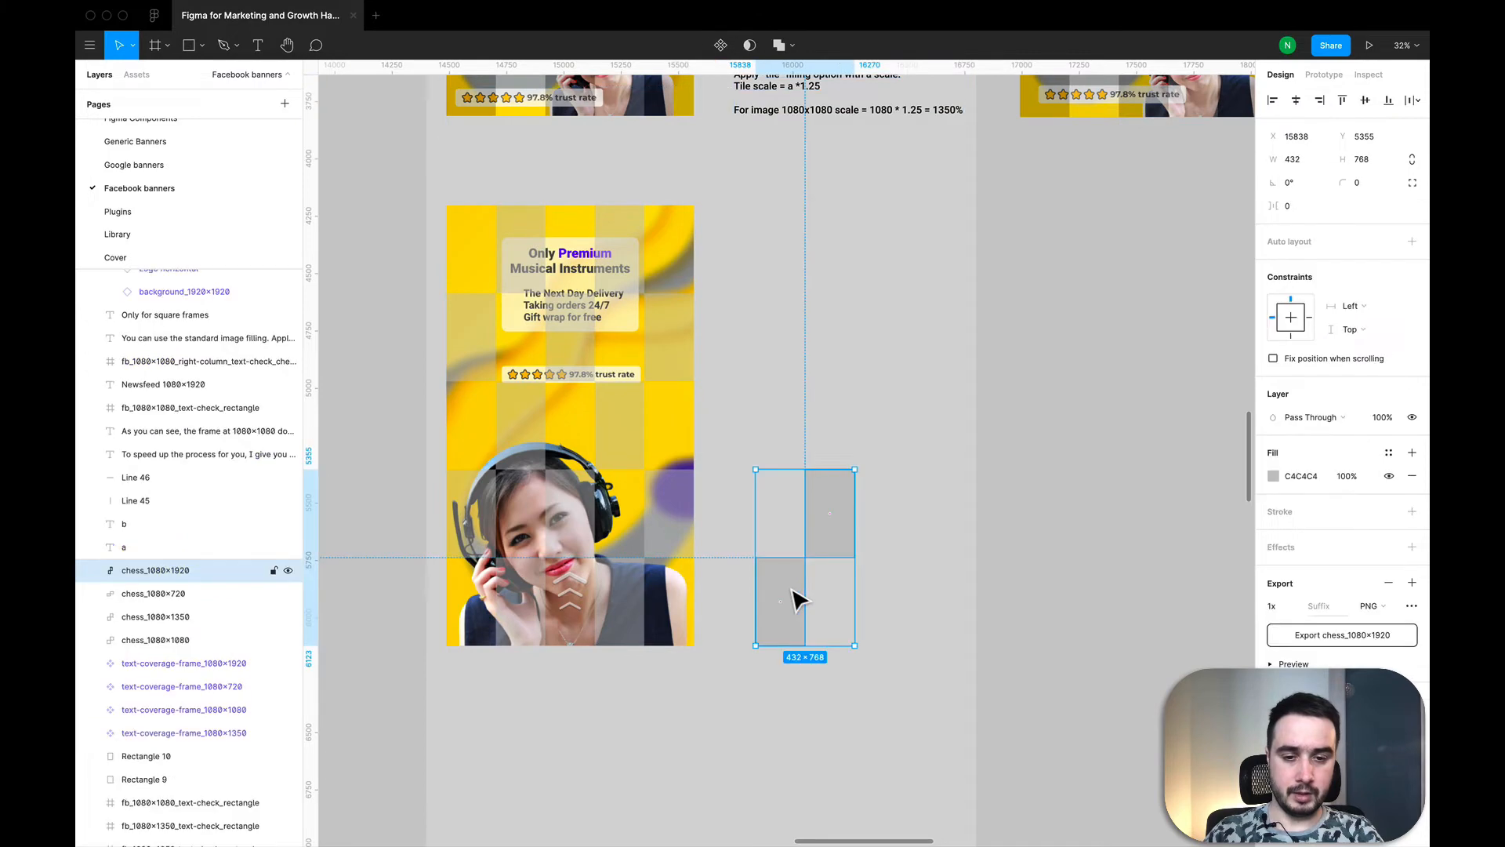
pyautogui.scroll(-4, 797, 600)
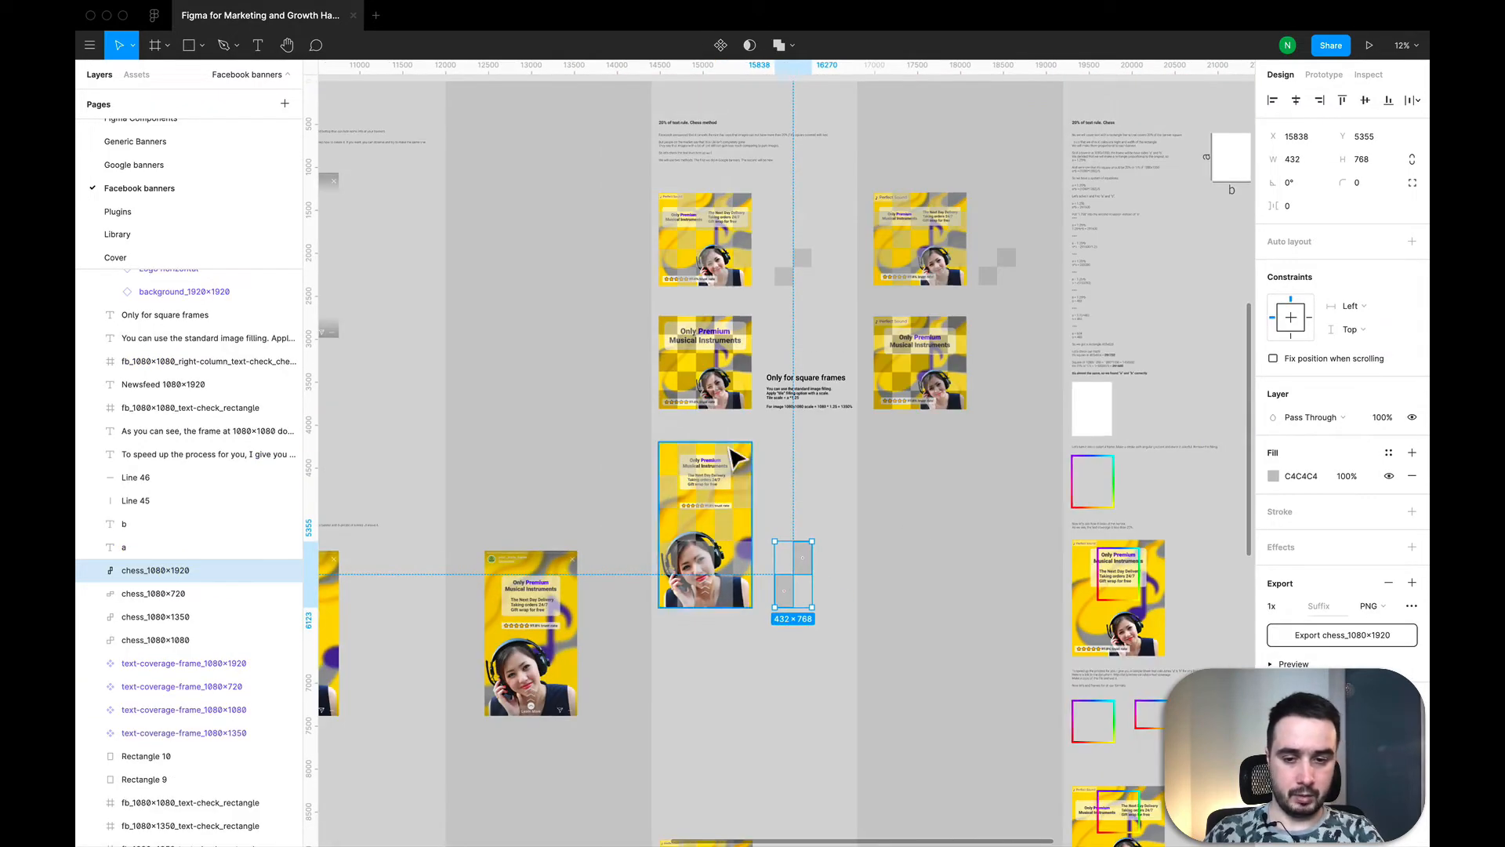
pyautogui.scroll(-2, 901, 450)
# Step: Copy the fb_1080×1920 banner and place the duplicate directly below the chess-checked right-column banner
pyautogui.click(445, 588)
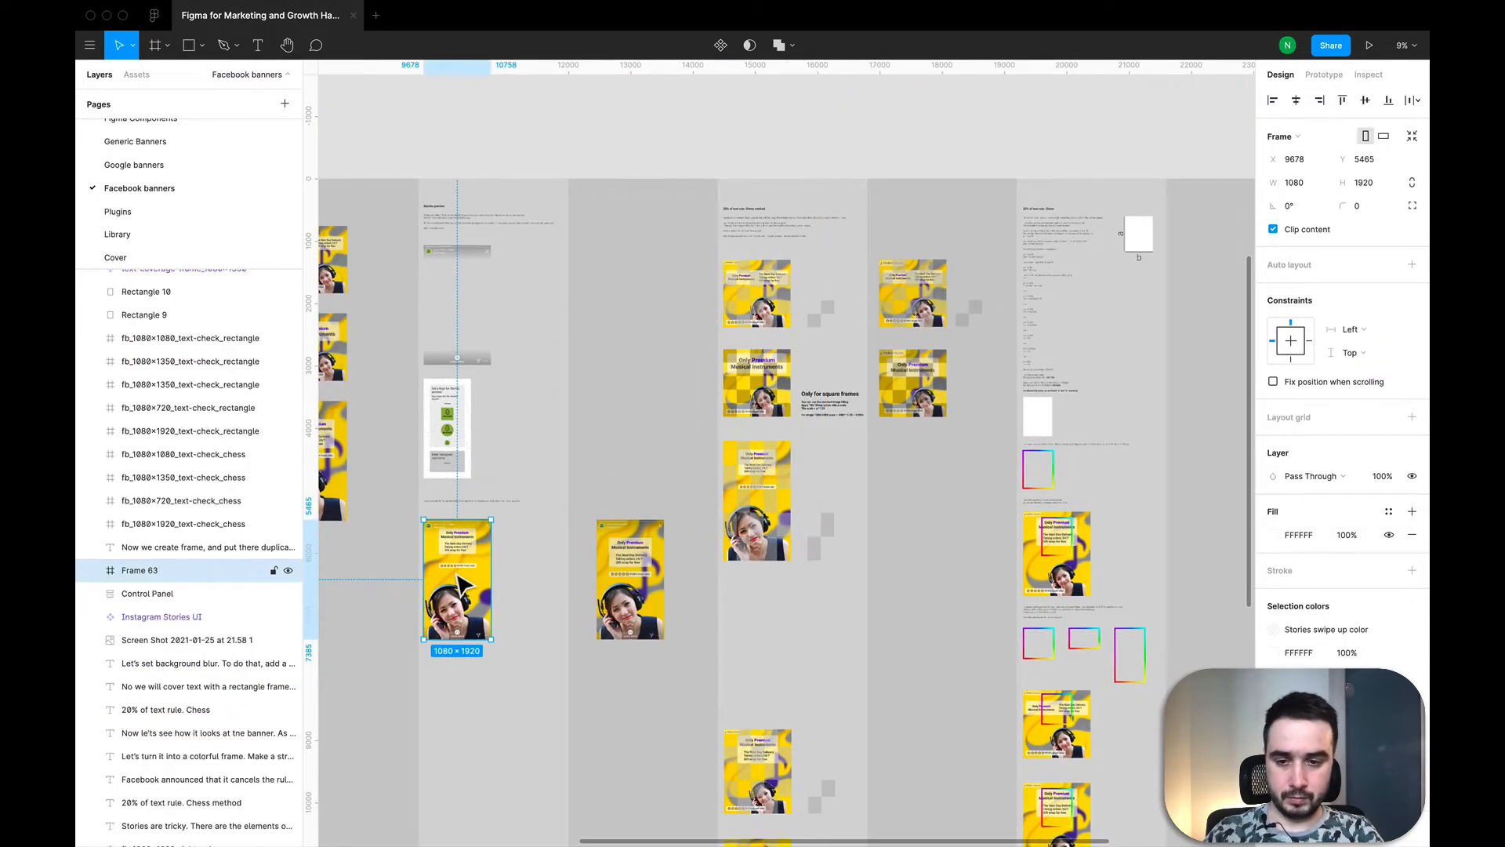
pyautogui.hscroll(-2, 415, 514)
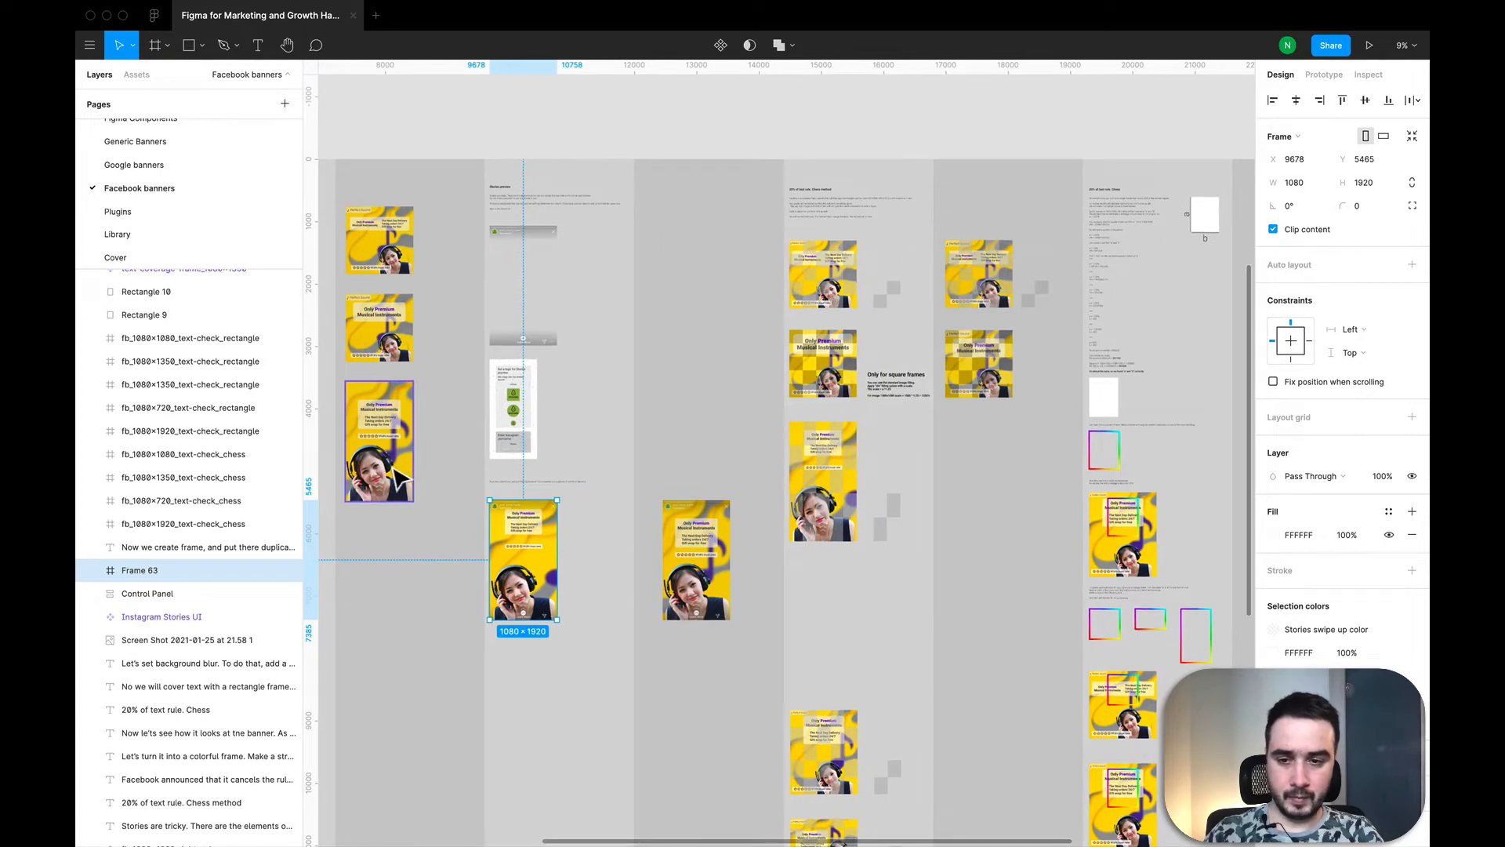
pyautogui.click(396, 473)
pyautogui.press('super+c')
pyautogui.press('super+v')
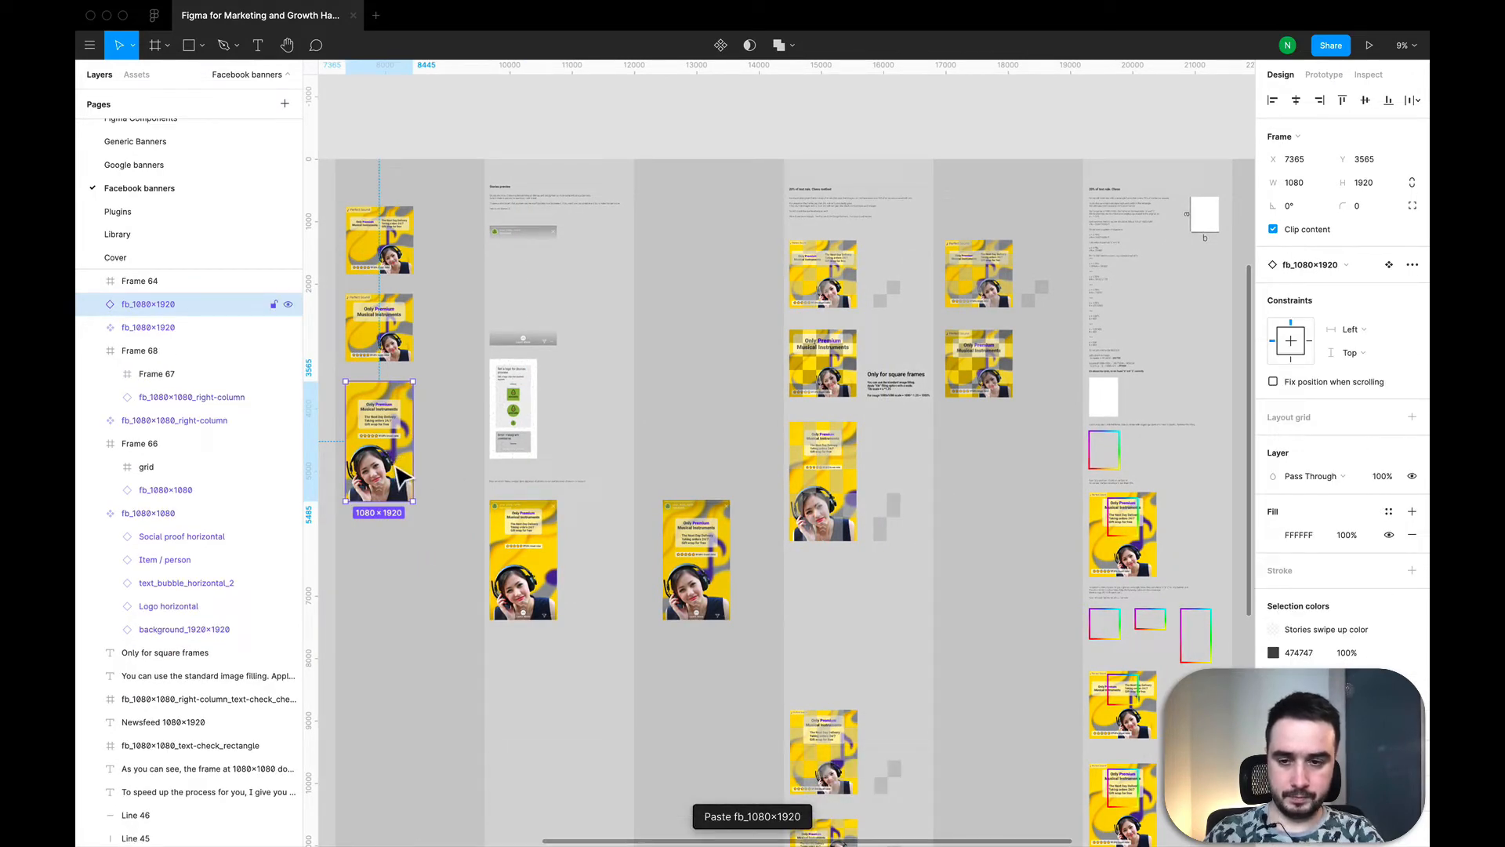
pyautogui.moveTo(398, 468); pyautogui.dragTo(997, 508)
pyautogui.keyDown('ctrl'); pyautogui.scroll(4, 996, 508); pyautogui.keyUp('ctrl')
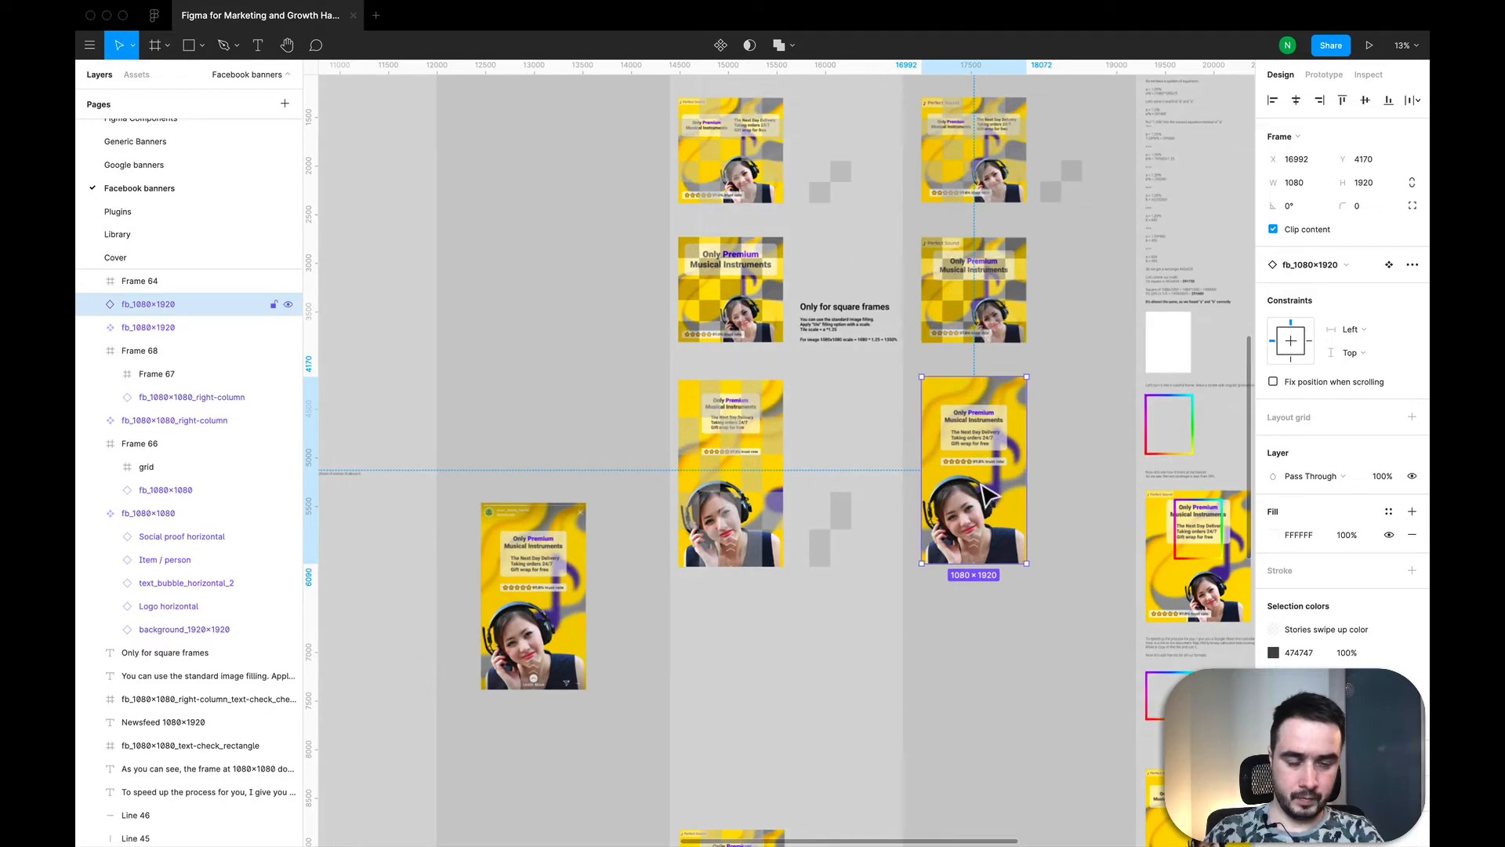
# Step: Wrap the copied 1080×1920 banner in two nested frames using Frame selection
pyautogui.rightClick(980, 487)
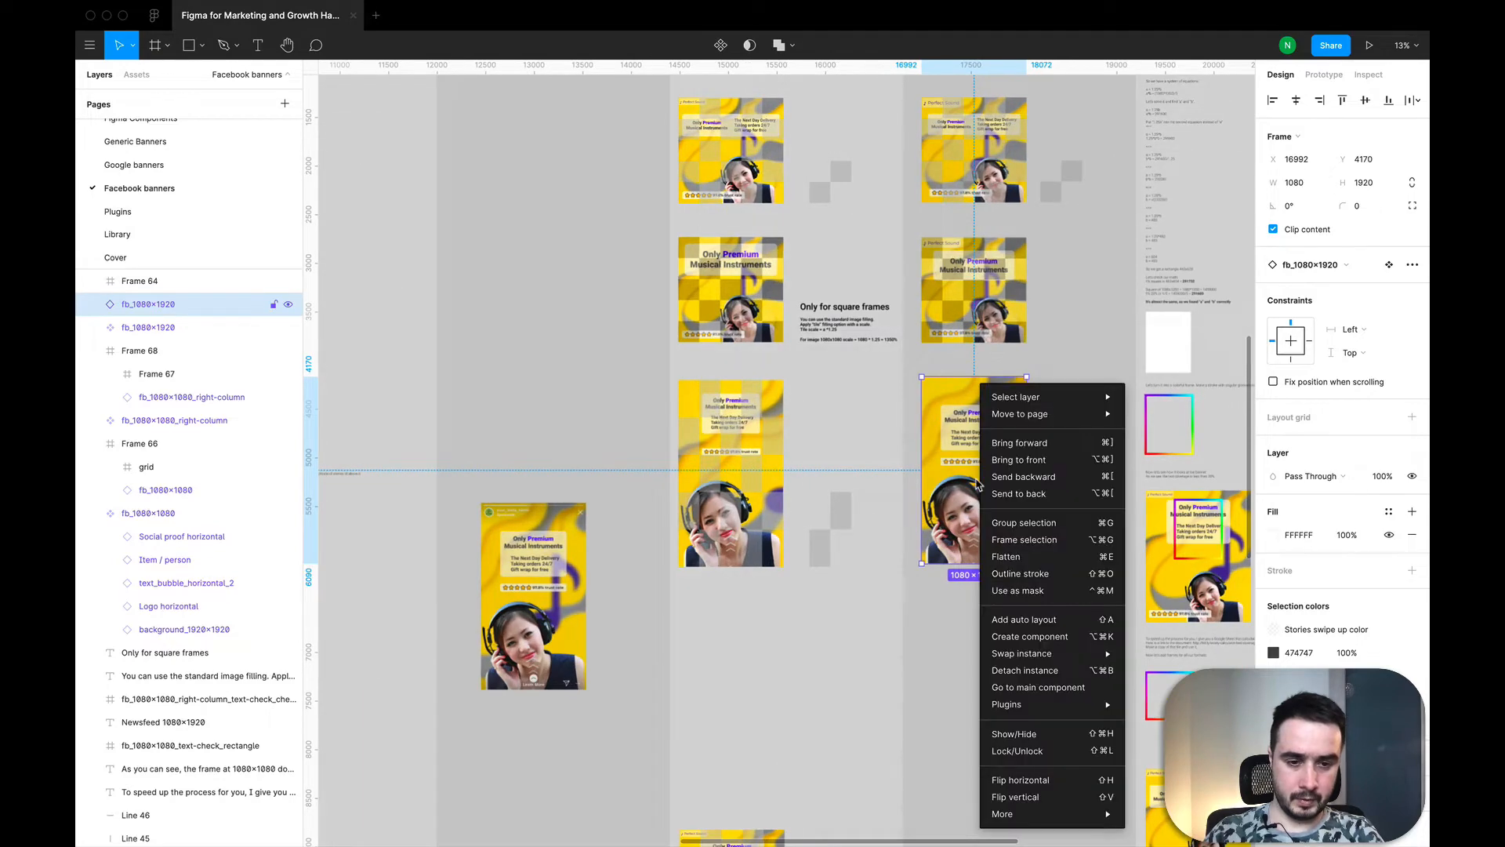
pyautogui.click(1019, 541)
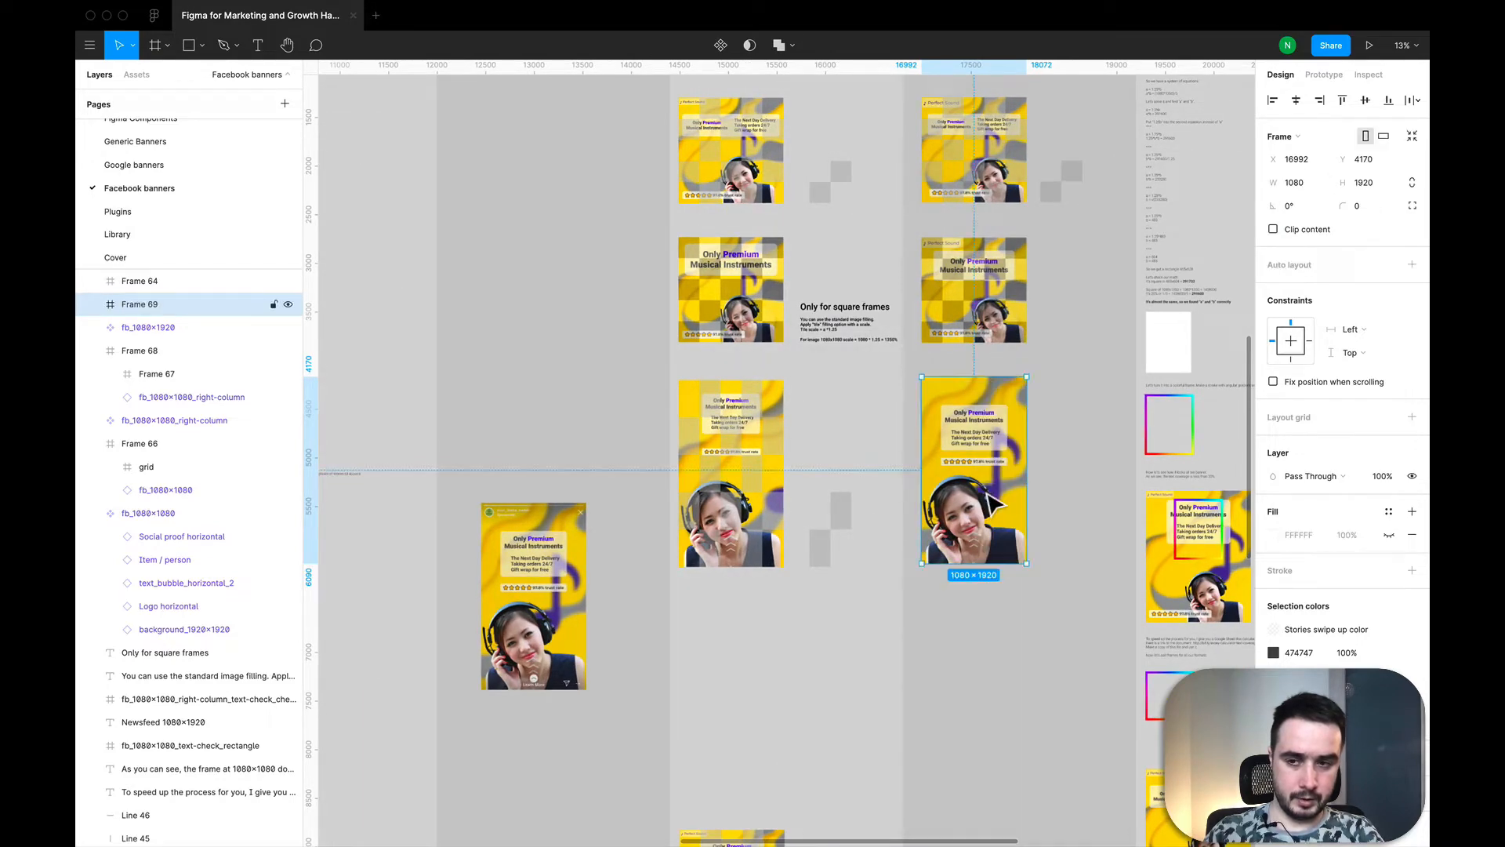
pyautogui.rightClick(984, 491)
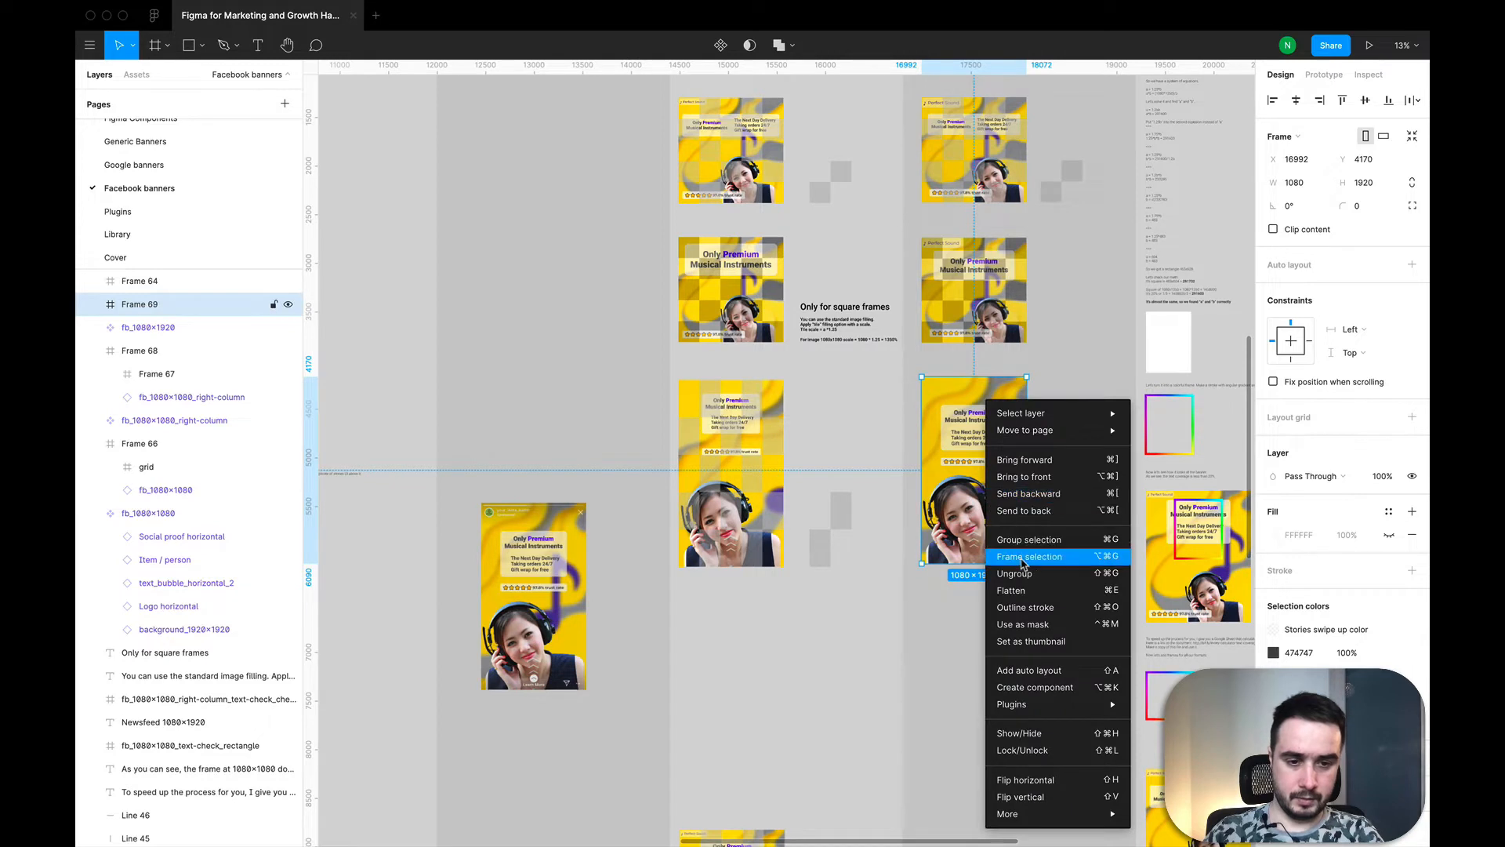
# Step: Move the 1080×1920 banner out of the inner frame so it sits beneath that empty frame inside the outer one
pyautogui.click(167, 354)
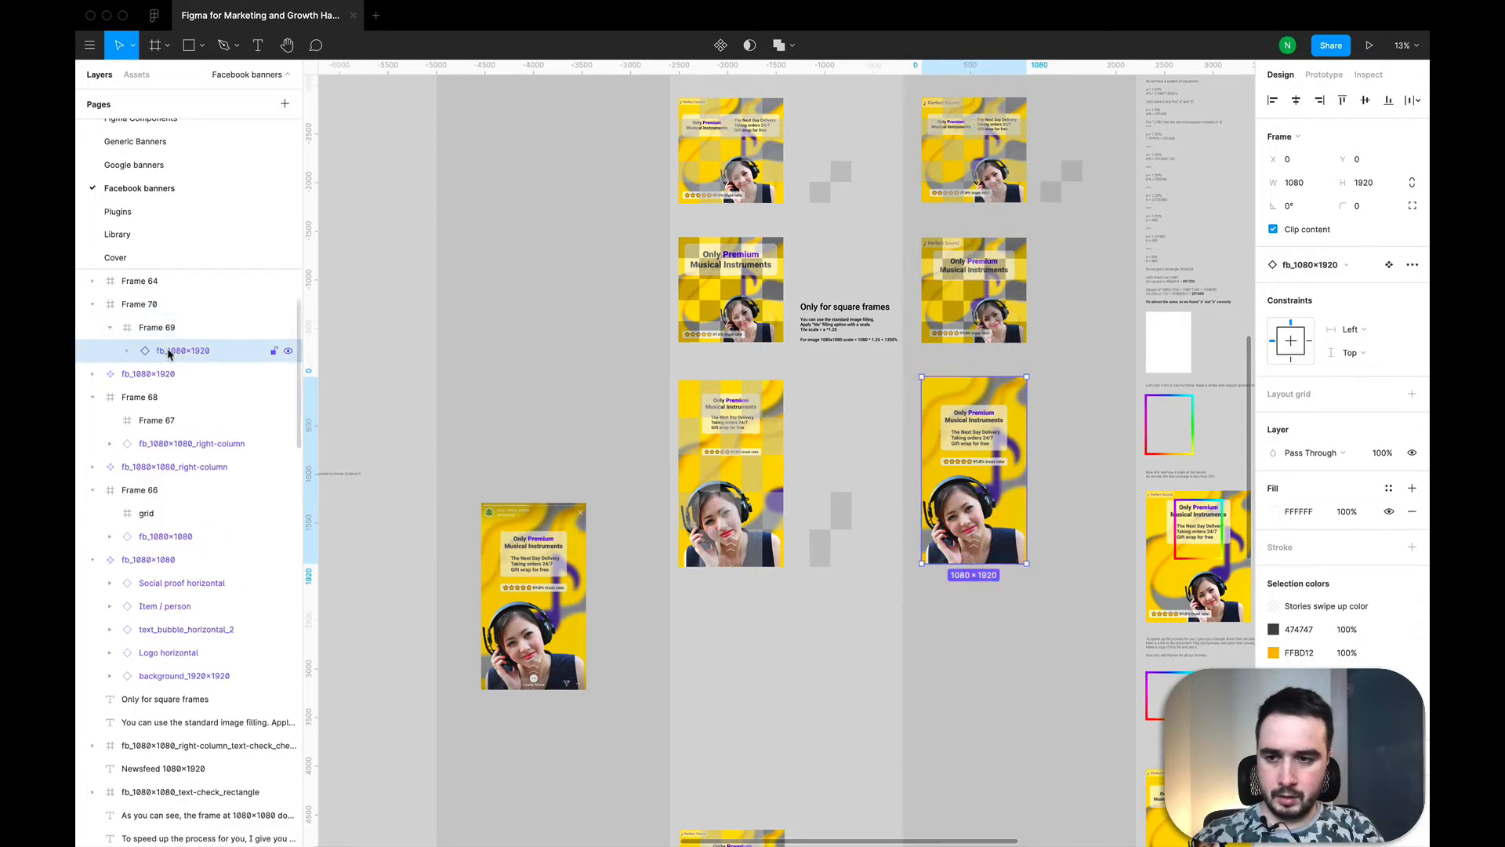
pyautogui.moveTo(166, 347); pyautogui.dragTo(157, 322)
pyautogui.click(157, 353)
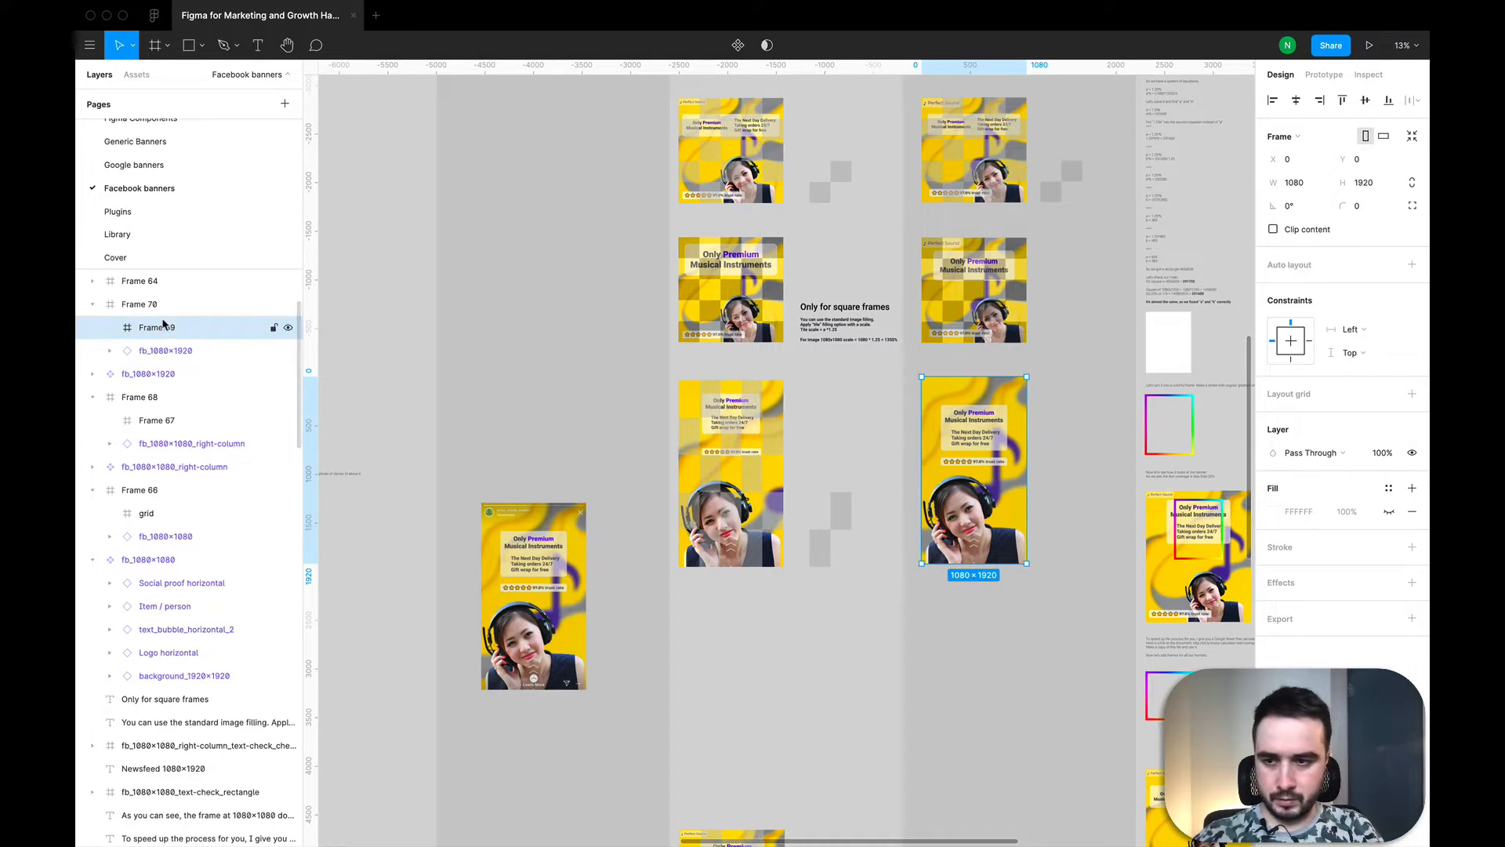
# Step: Add a rectangle beside the 1080×1920 banner and size it to one fifth of the banner, 216 wide by 384 high
pyautogui.hscroll(3, 925, 502)
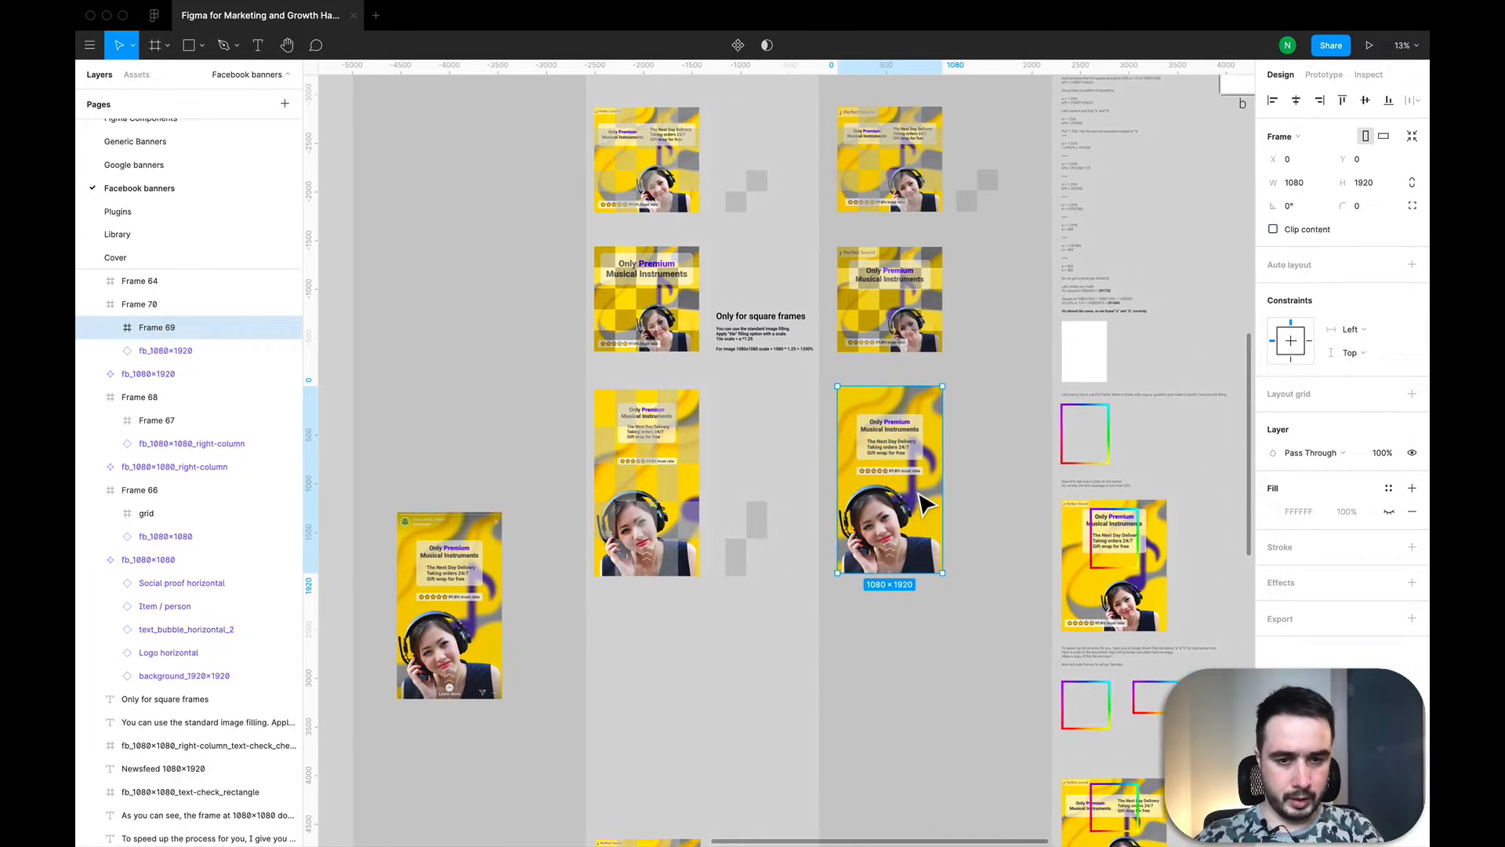
pyautogui.scroll(-2, 925, 506)
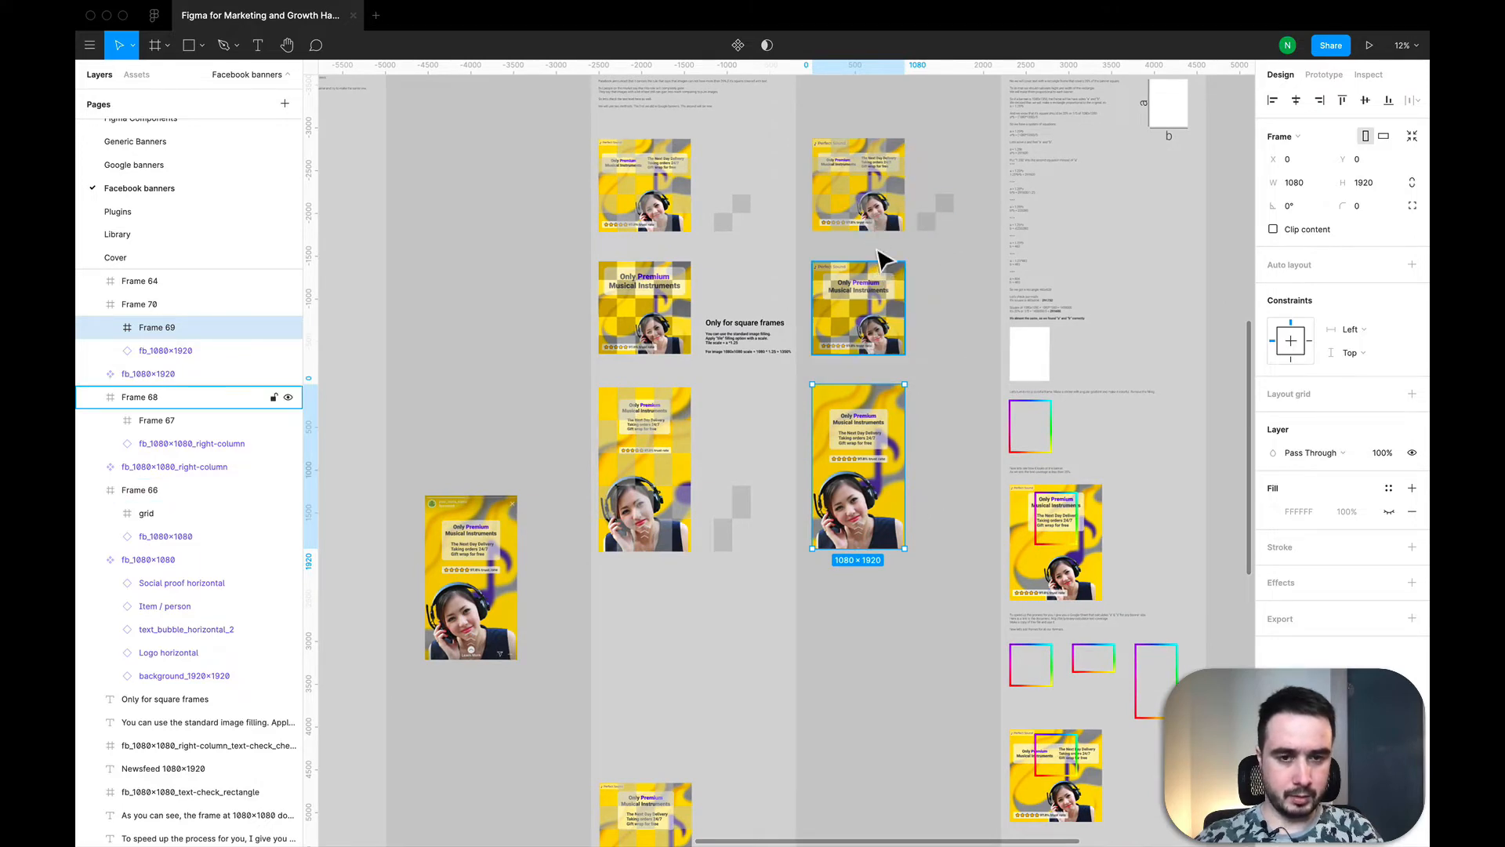
pyautogui.scroll(5, 971, 431)
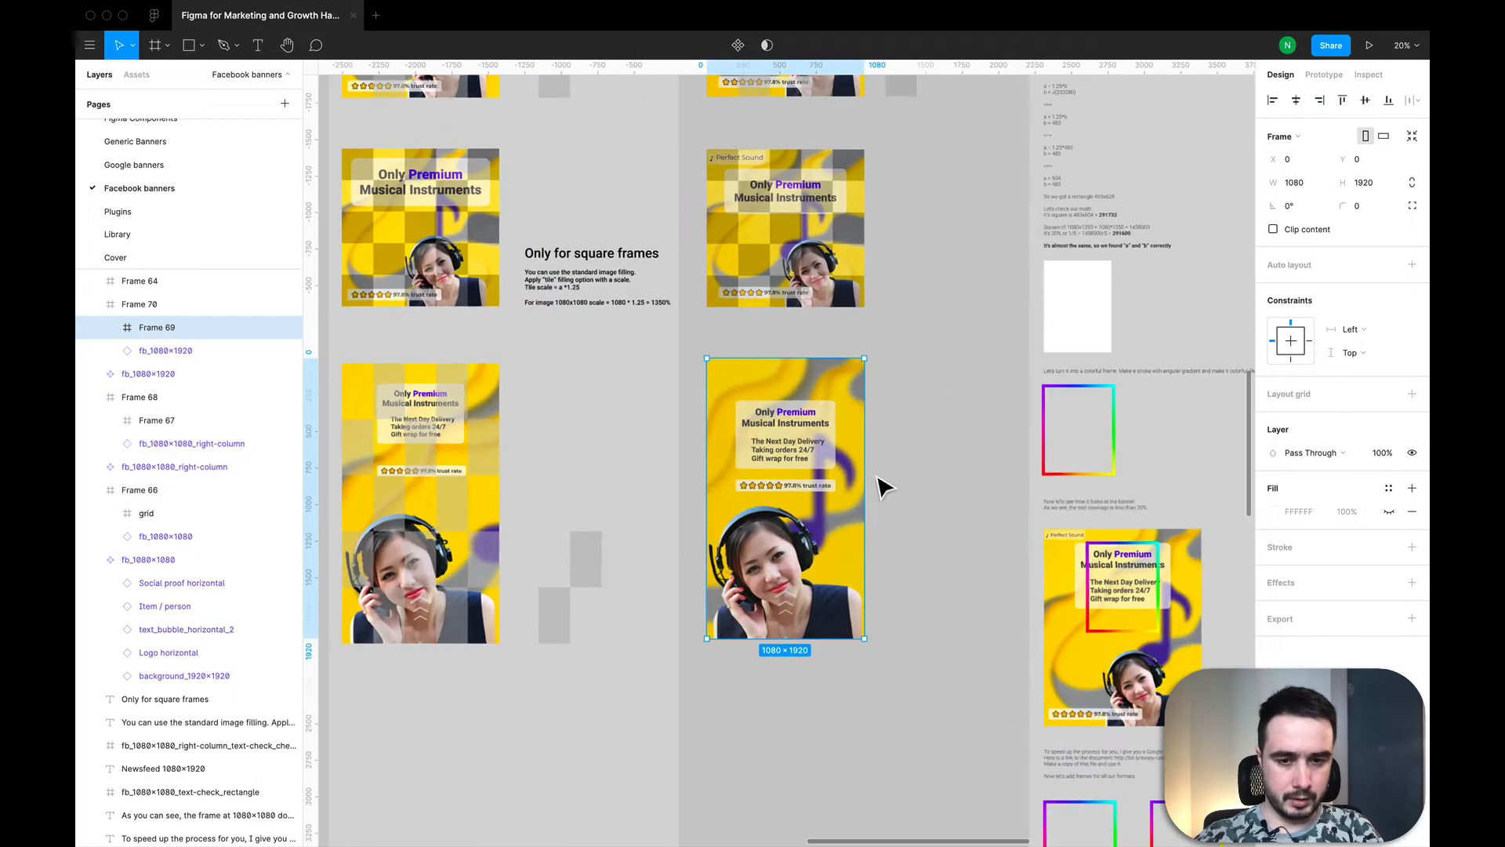
pyautogui.press('f')
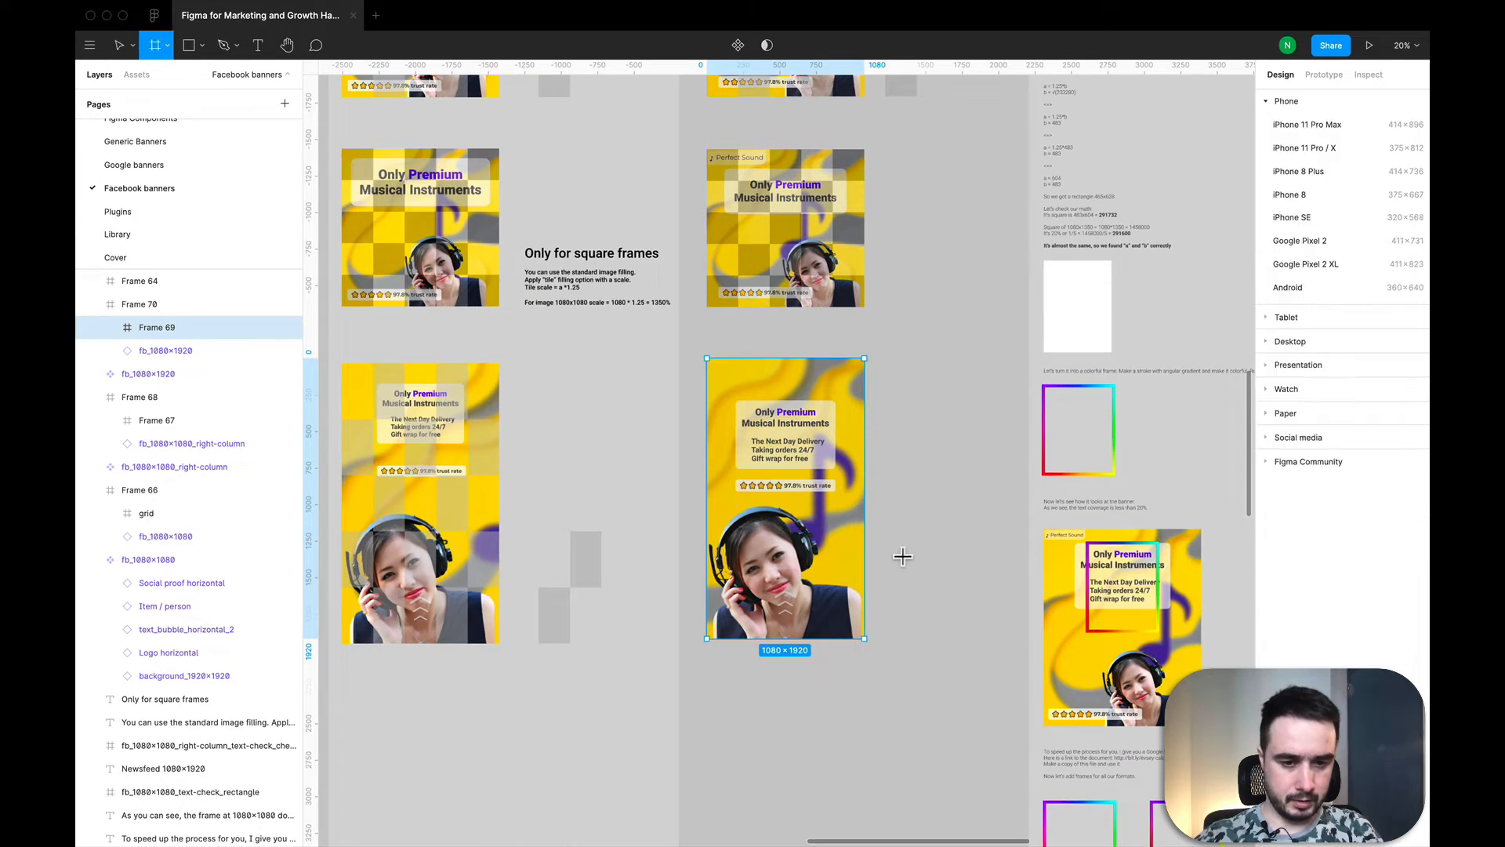
pyautogui.press('r')
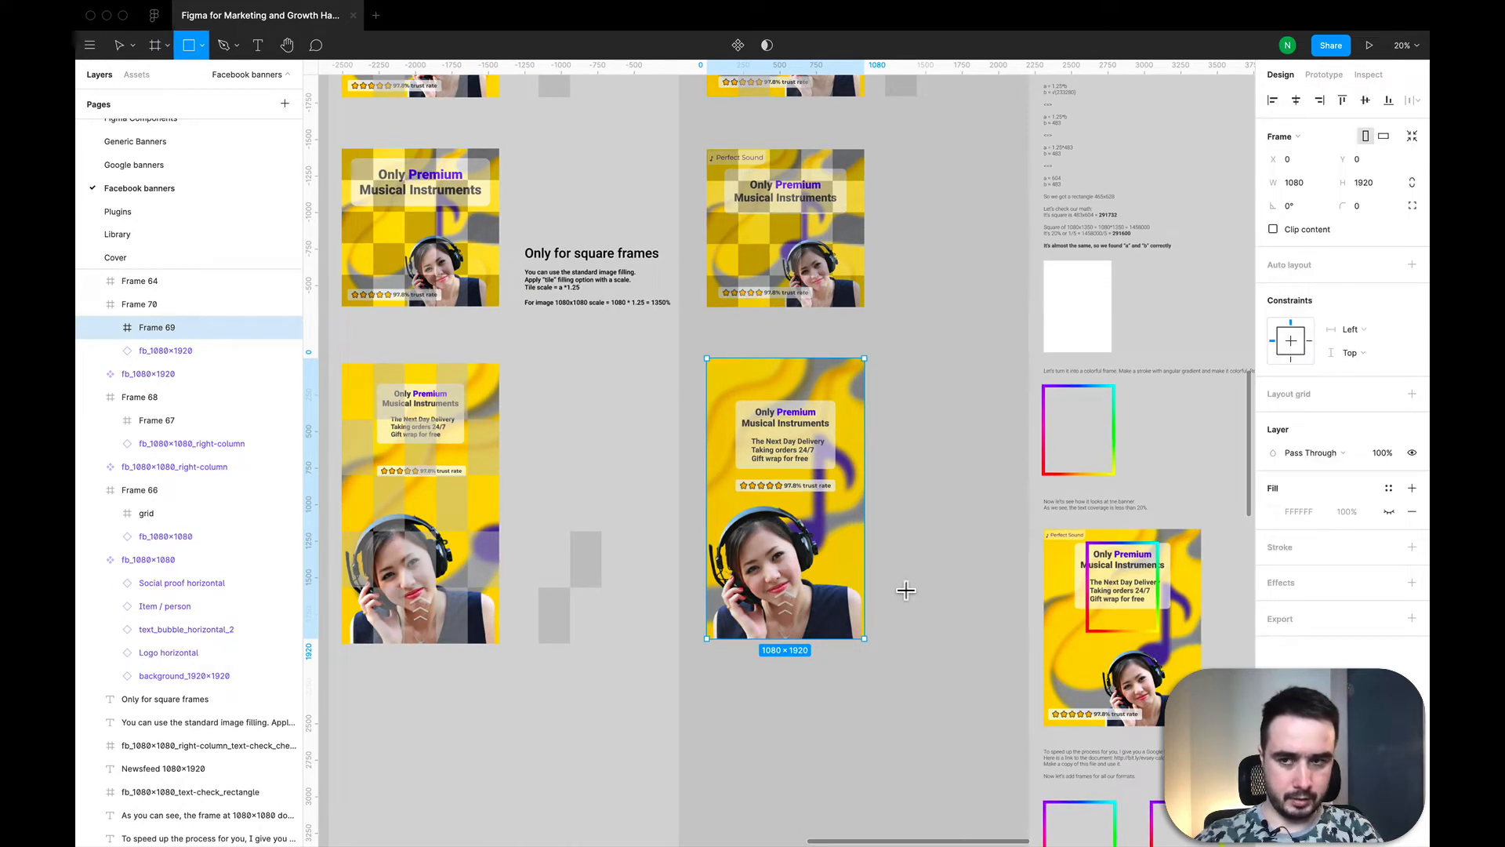
pyautogui.click(906, 590)
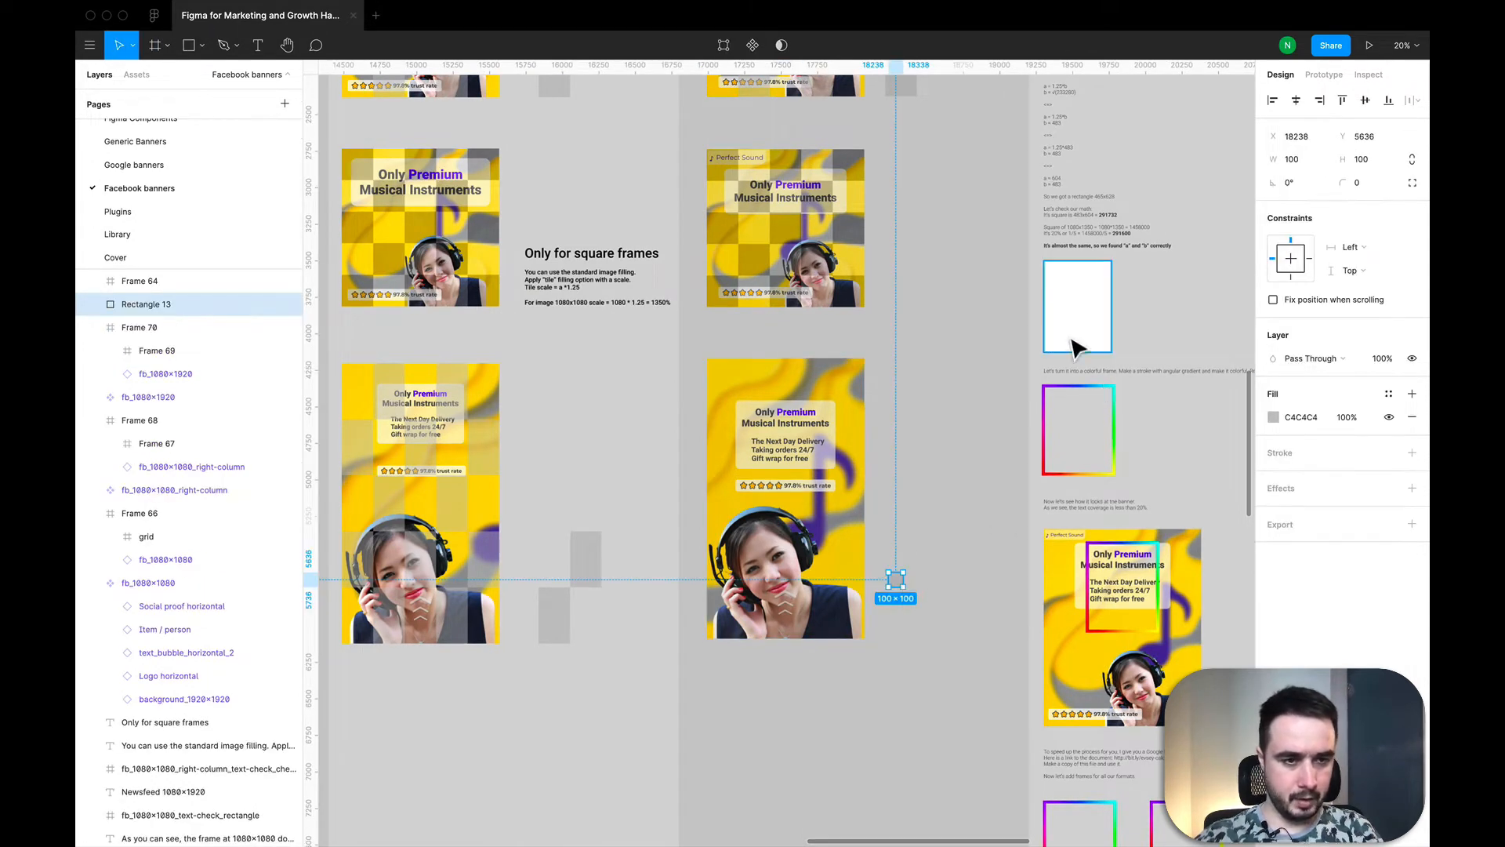
pyautogui.click(1297, 164)
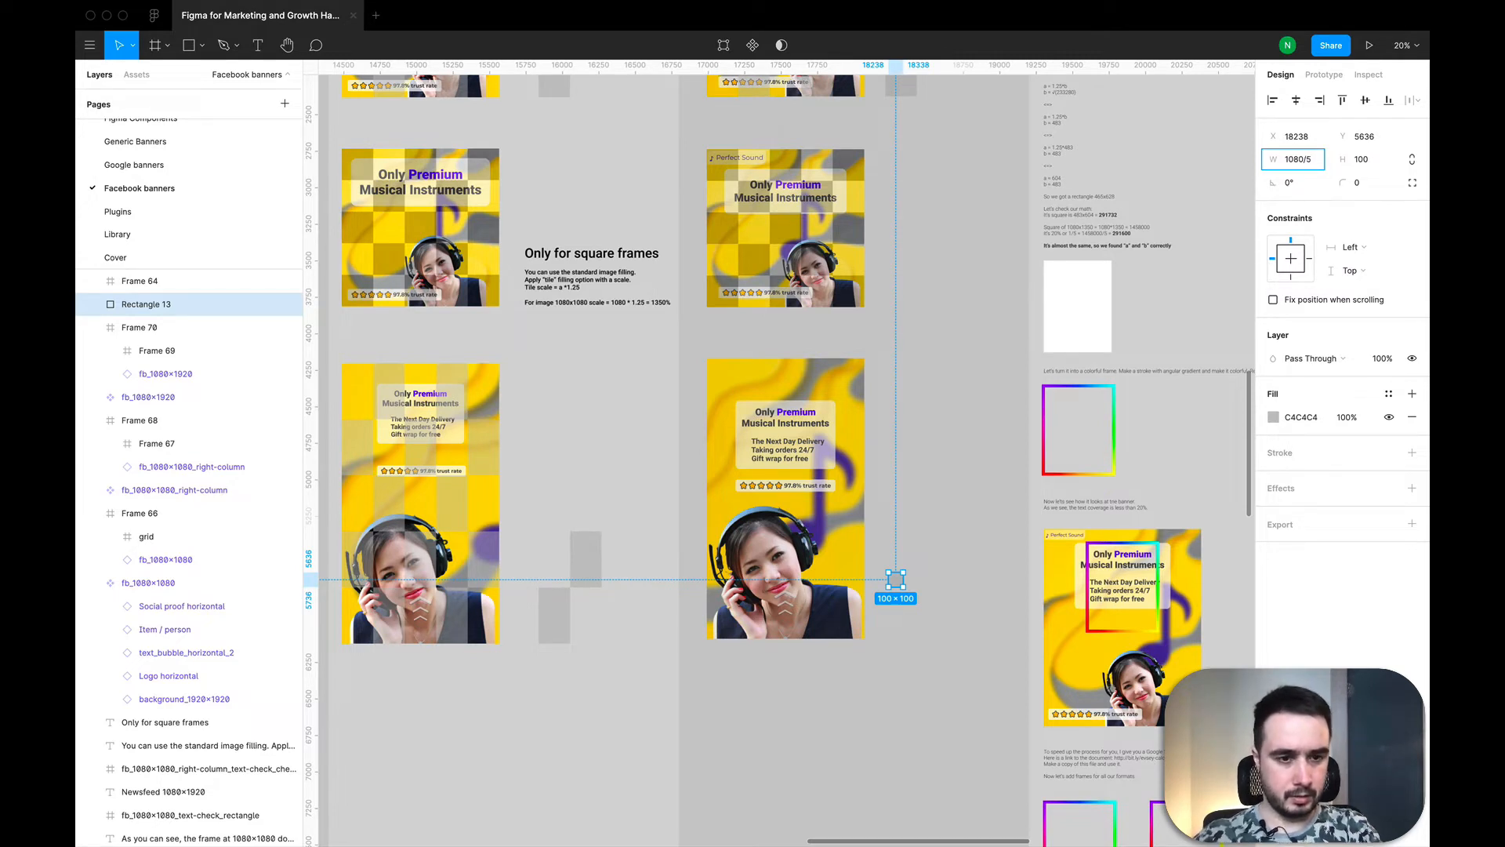
pyautogui.click(1370, 163)
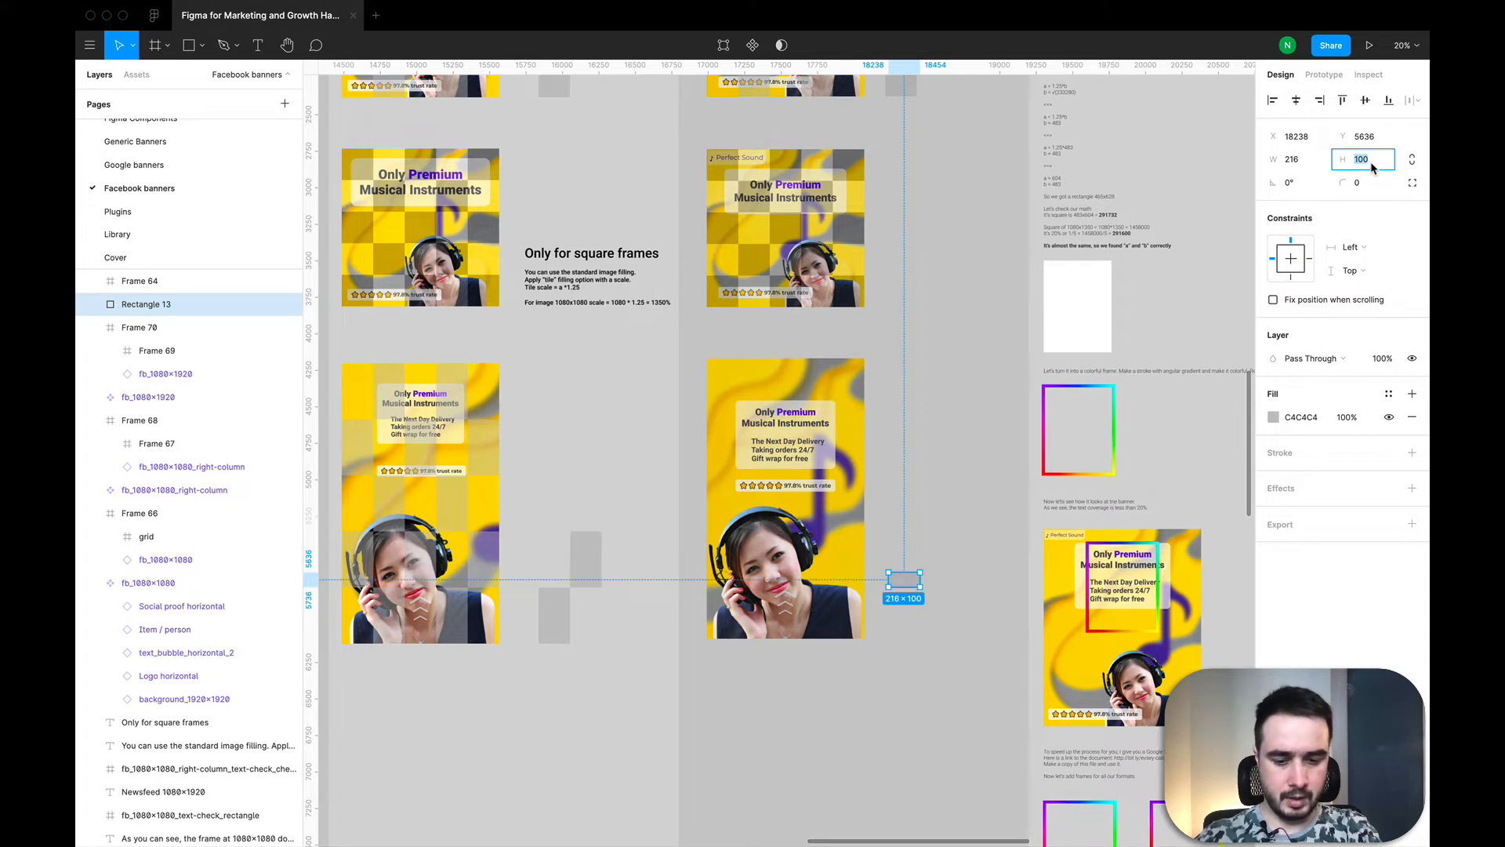
pyautogui.write('1920/5')
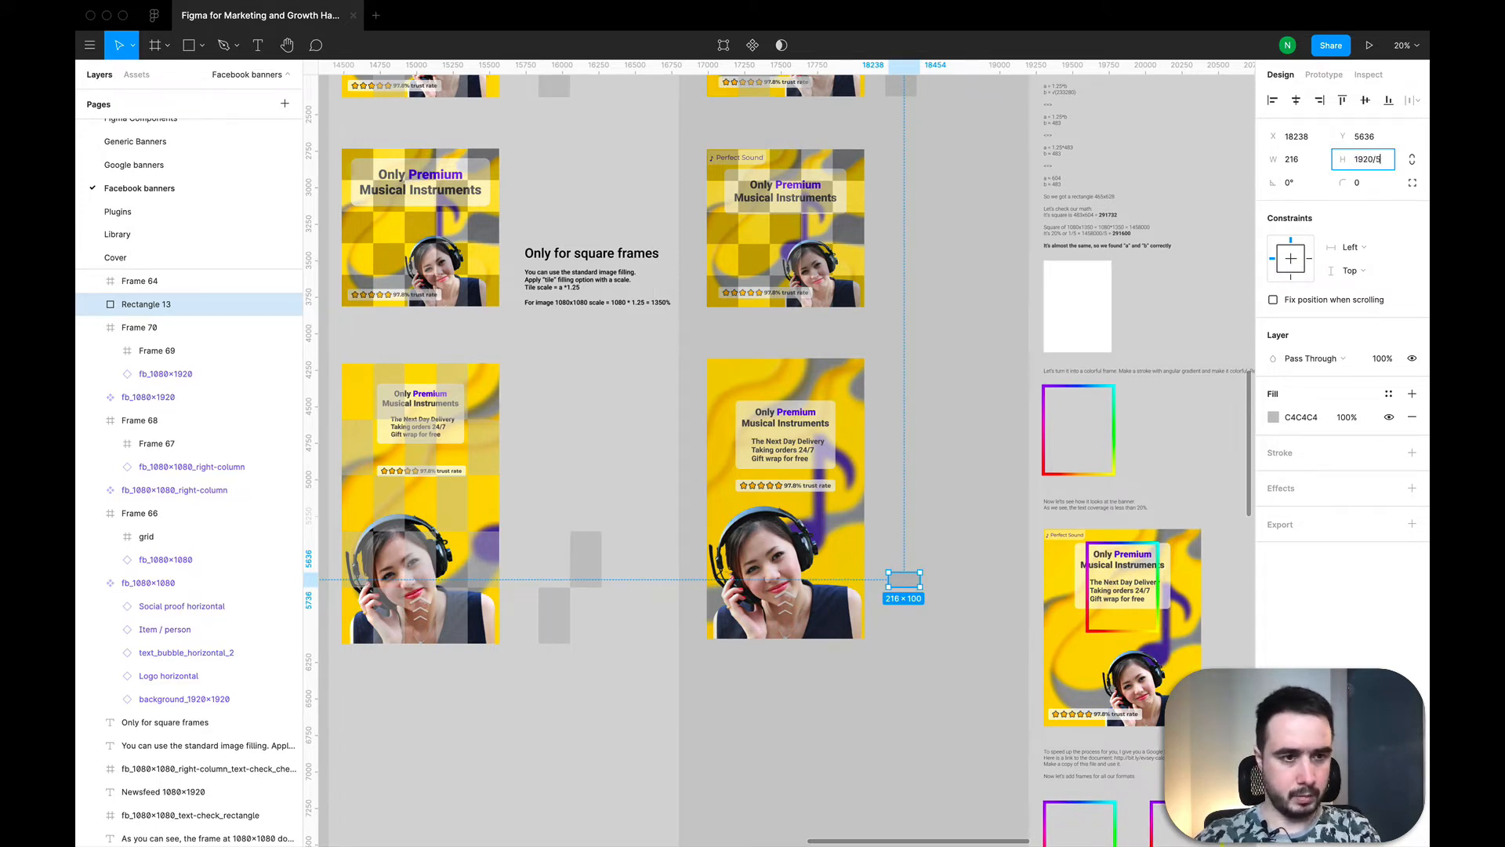
pyautogui.press('Return')
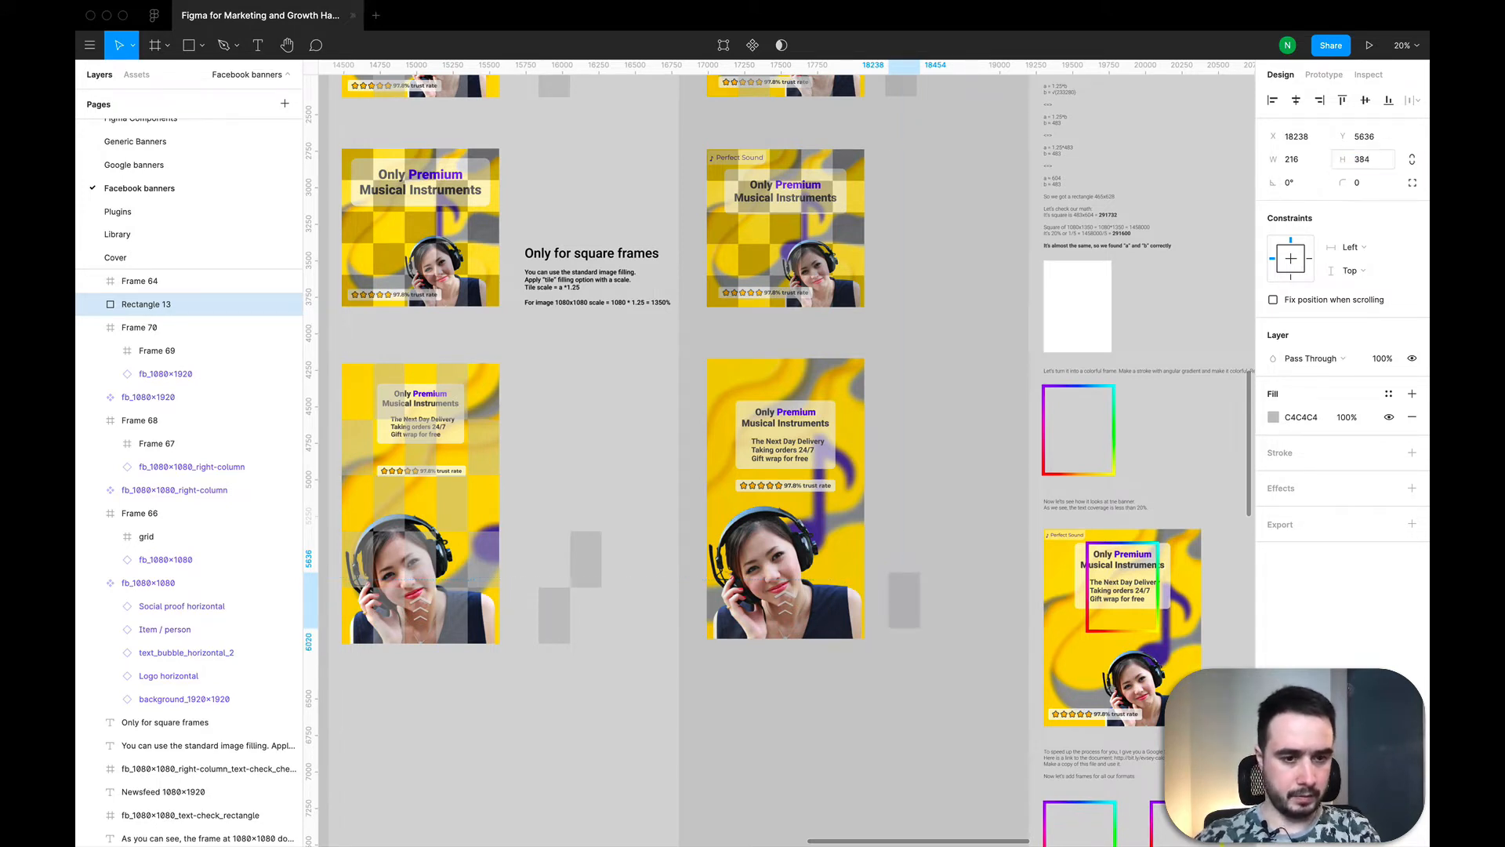
# Step: Duplicate the rectangle diagonally so the two meet corner to corner, and merge both into one shape with Union
pyautogui.moveTo(910, 608); pyautogui.dragTo(996, 478)
pyautogui.scroll(5, 905, 609)
pyautogui.press('super+c')
pyautogui.press('super+v')
pyautogui.moveTo(1075, 711); pyautogui.dragTo(861, 392)
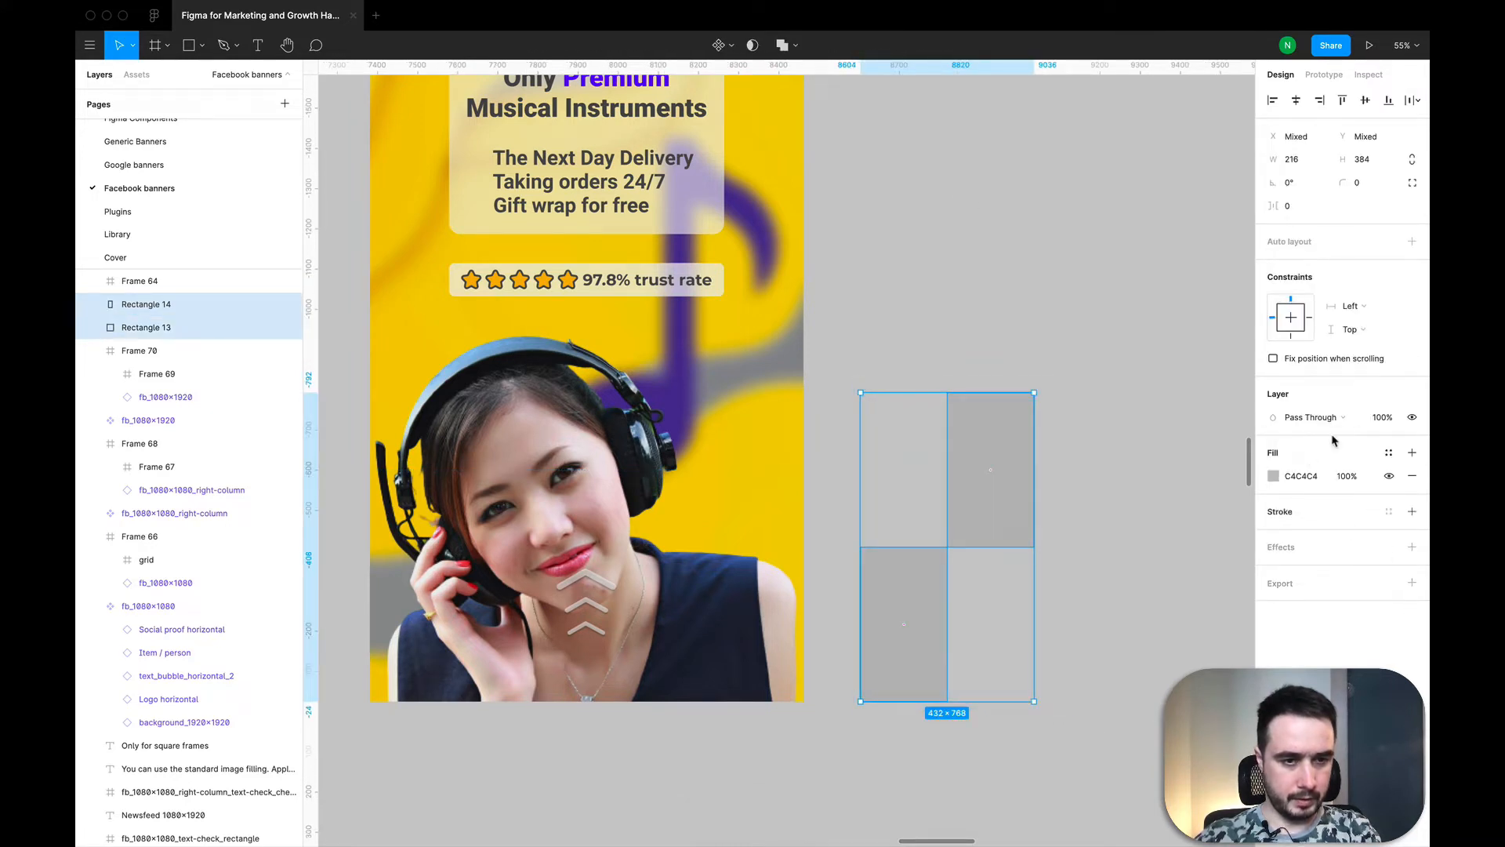
pyautogui.click(779, 47)
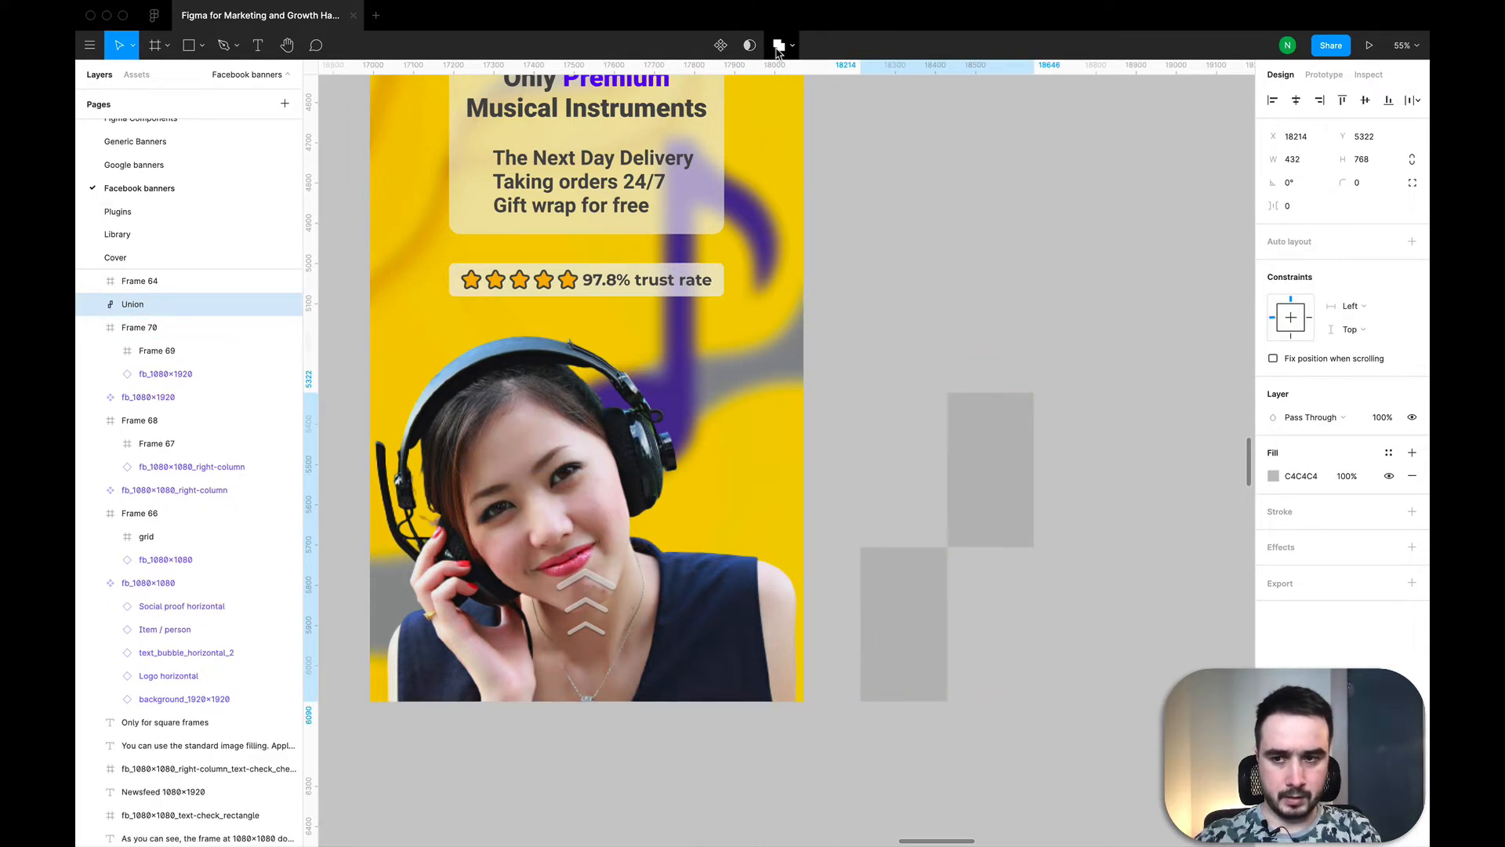
# Step: Export the merged two-rectangle shape as a 1x PNG named chess_1080x1920.png in the Examples for the course folder
pyautogui.click(1412, 585)
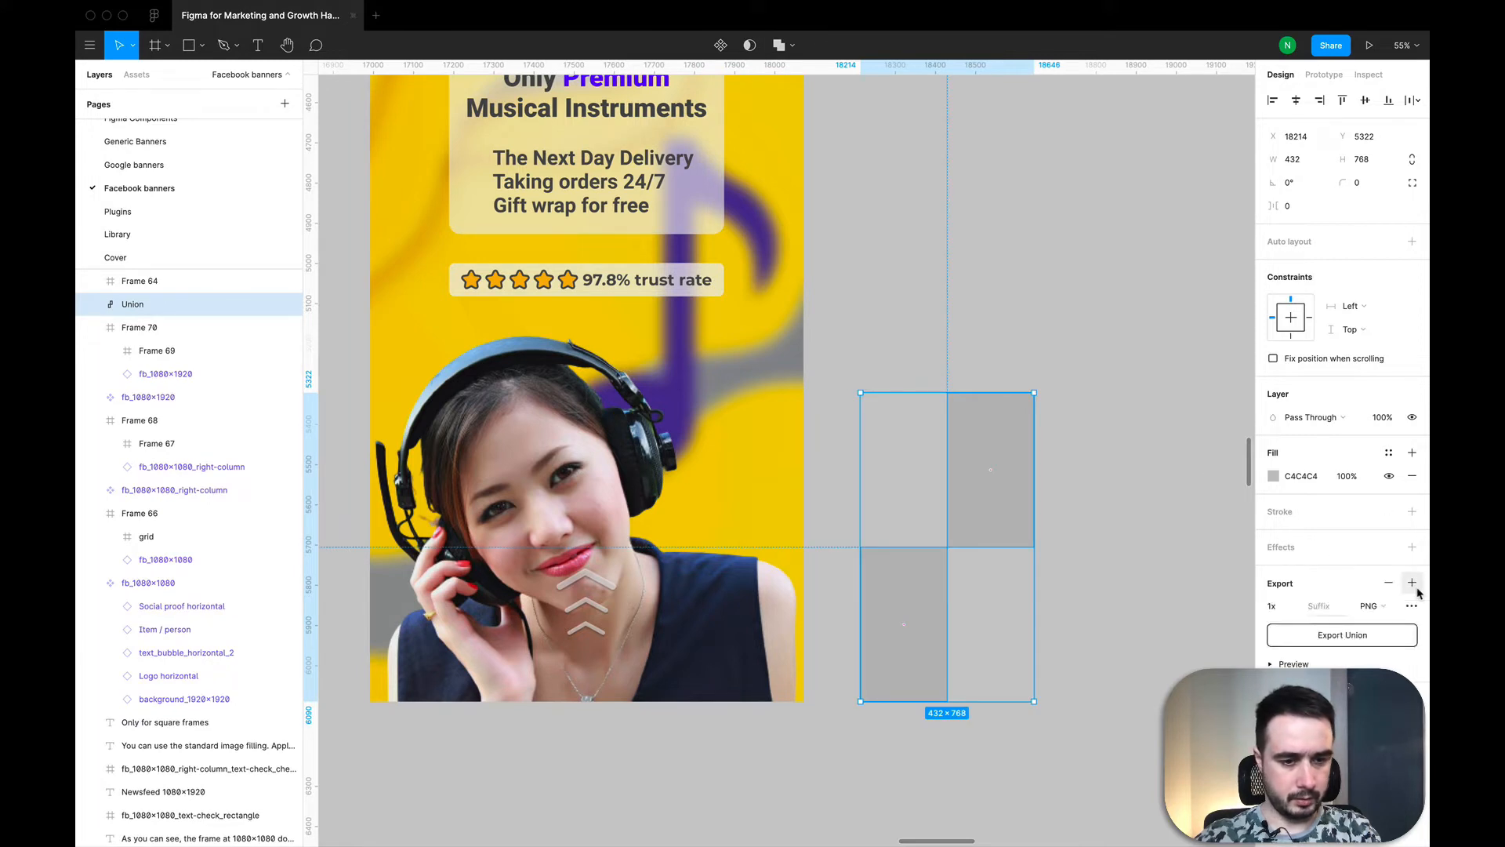
pyautogui.click(1387, 637)
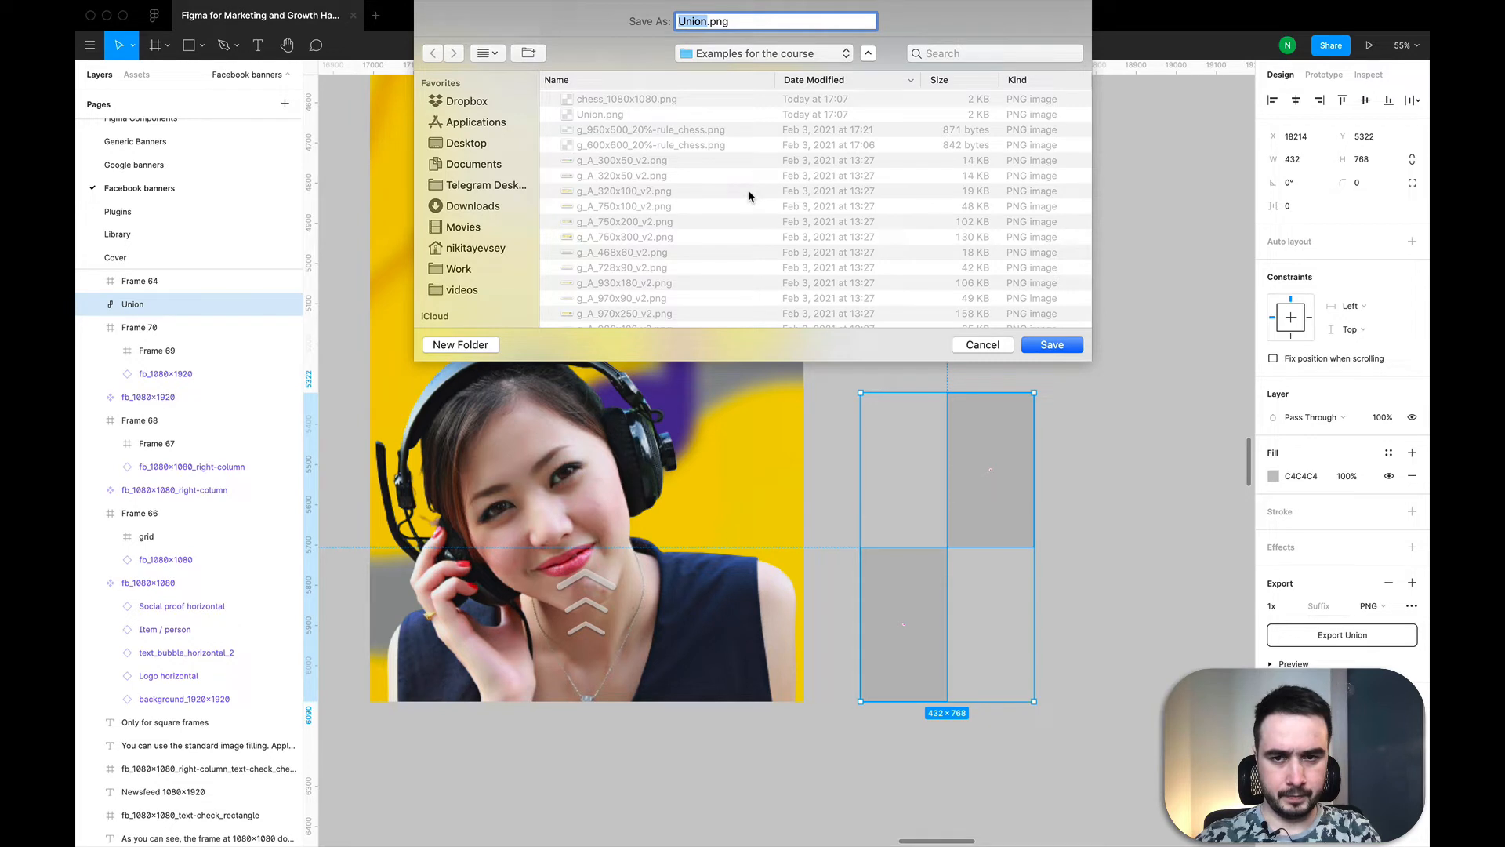
pyautogui.click(639, 101)
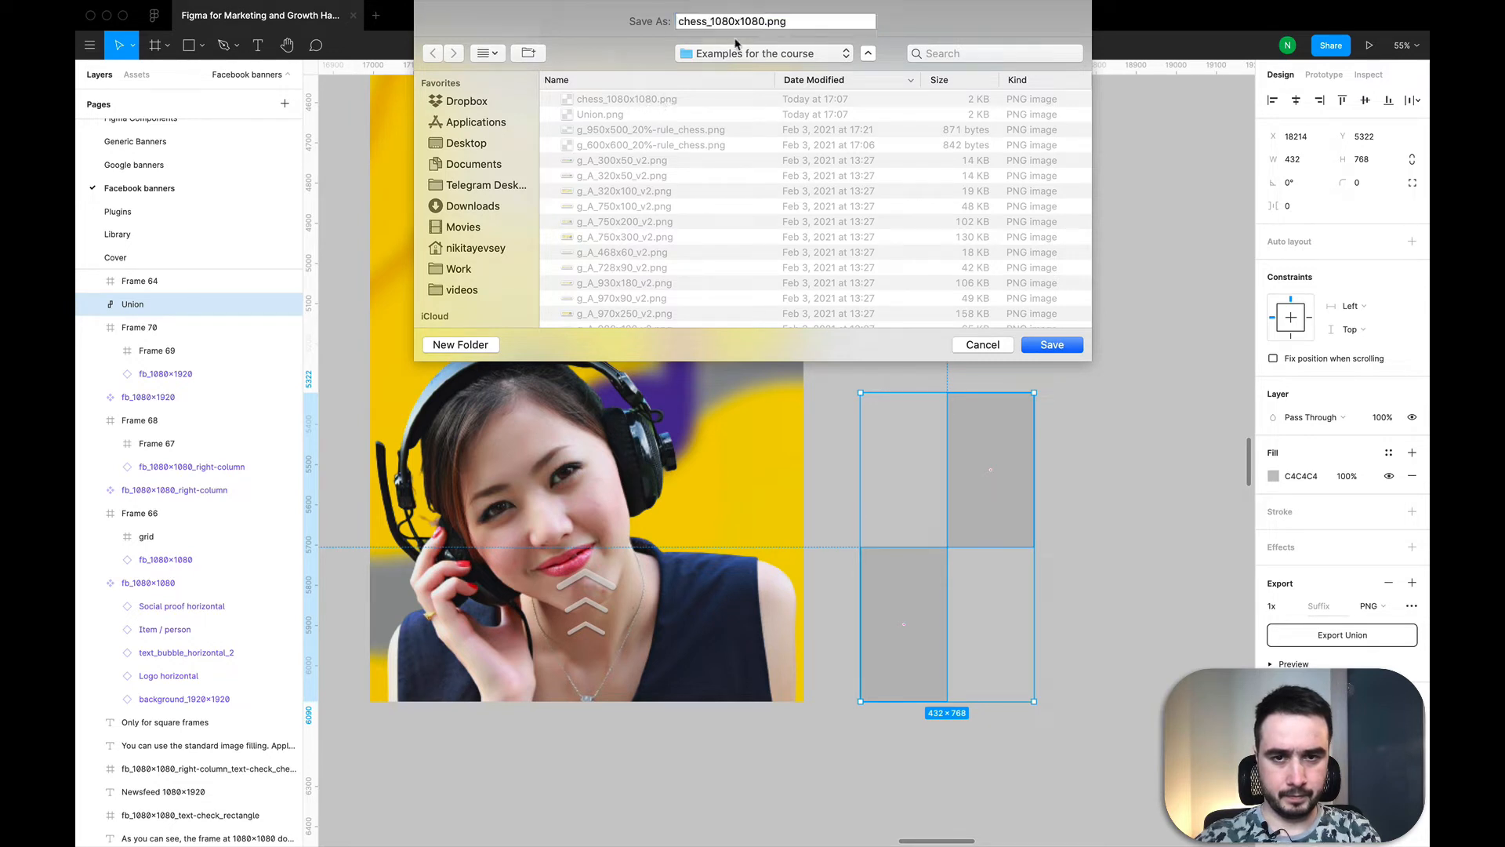
pyautogui.click(761, 18)
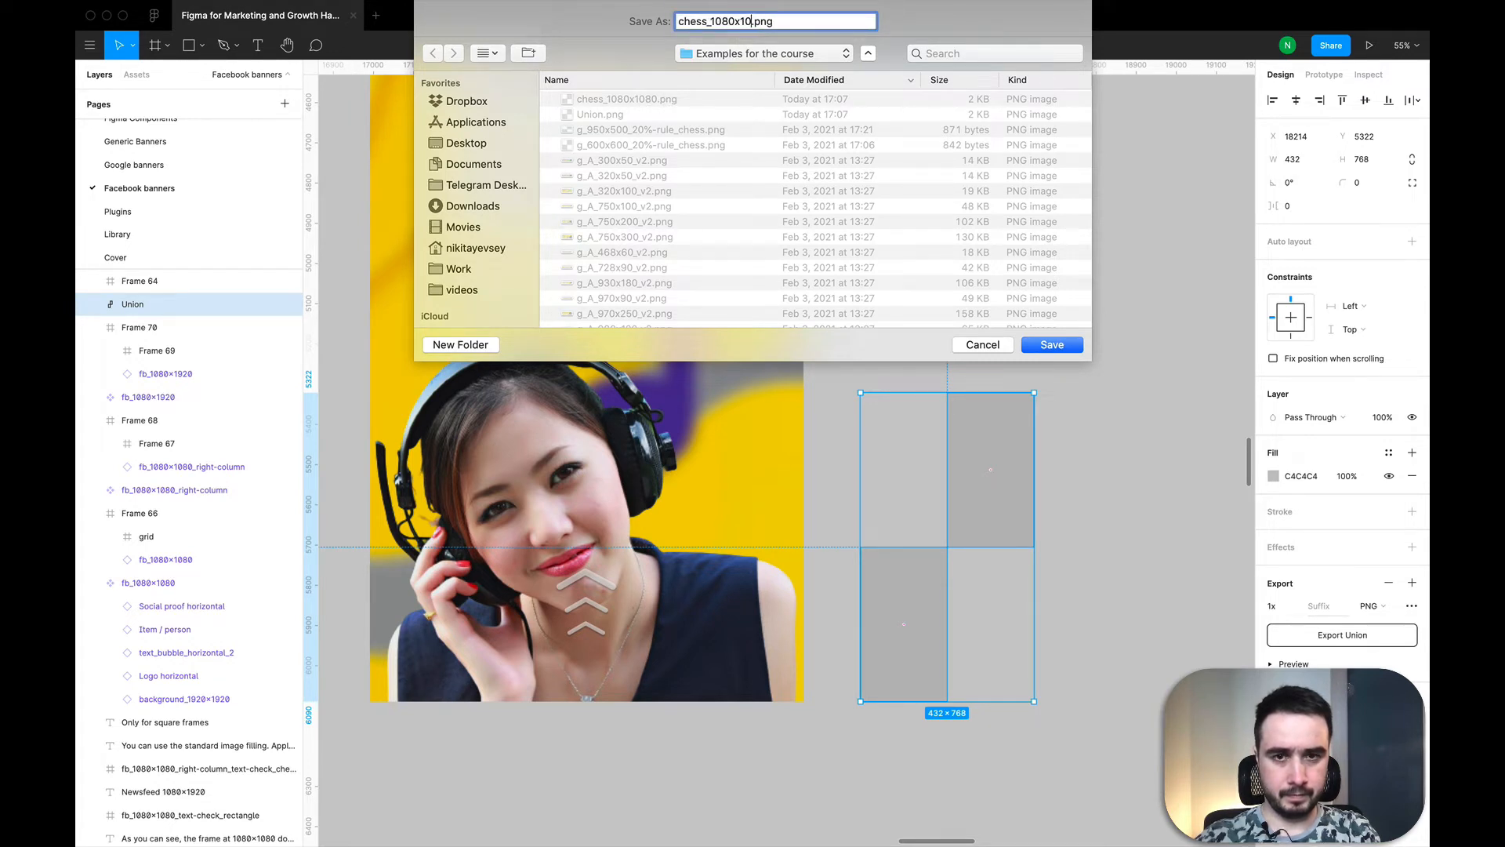
pyautogui.press('Return')
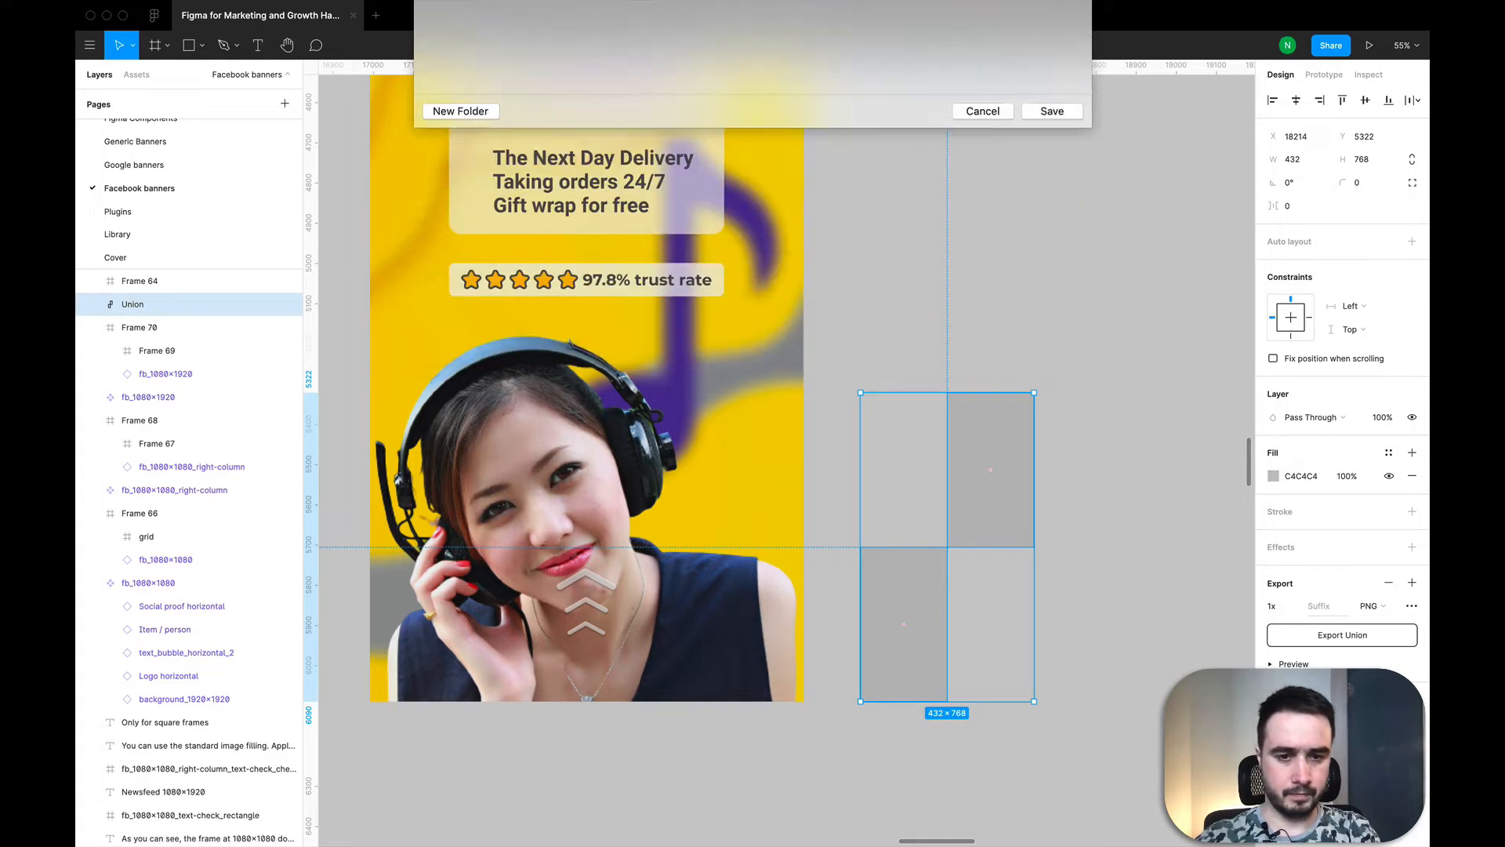
# Step: Turn on the fill of the empty inner frame over the 1080×1920 banner and make it an image fill using chess_1080x1920.png
pyautogui.scroll(1, 1096, 355)
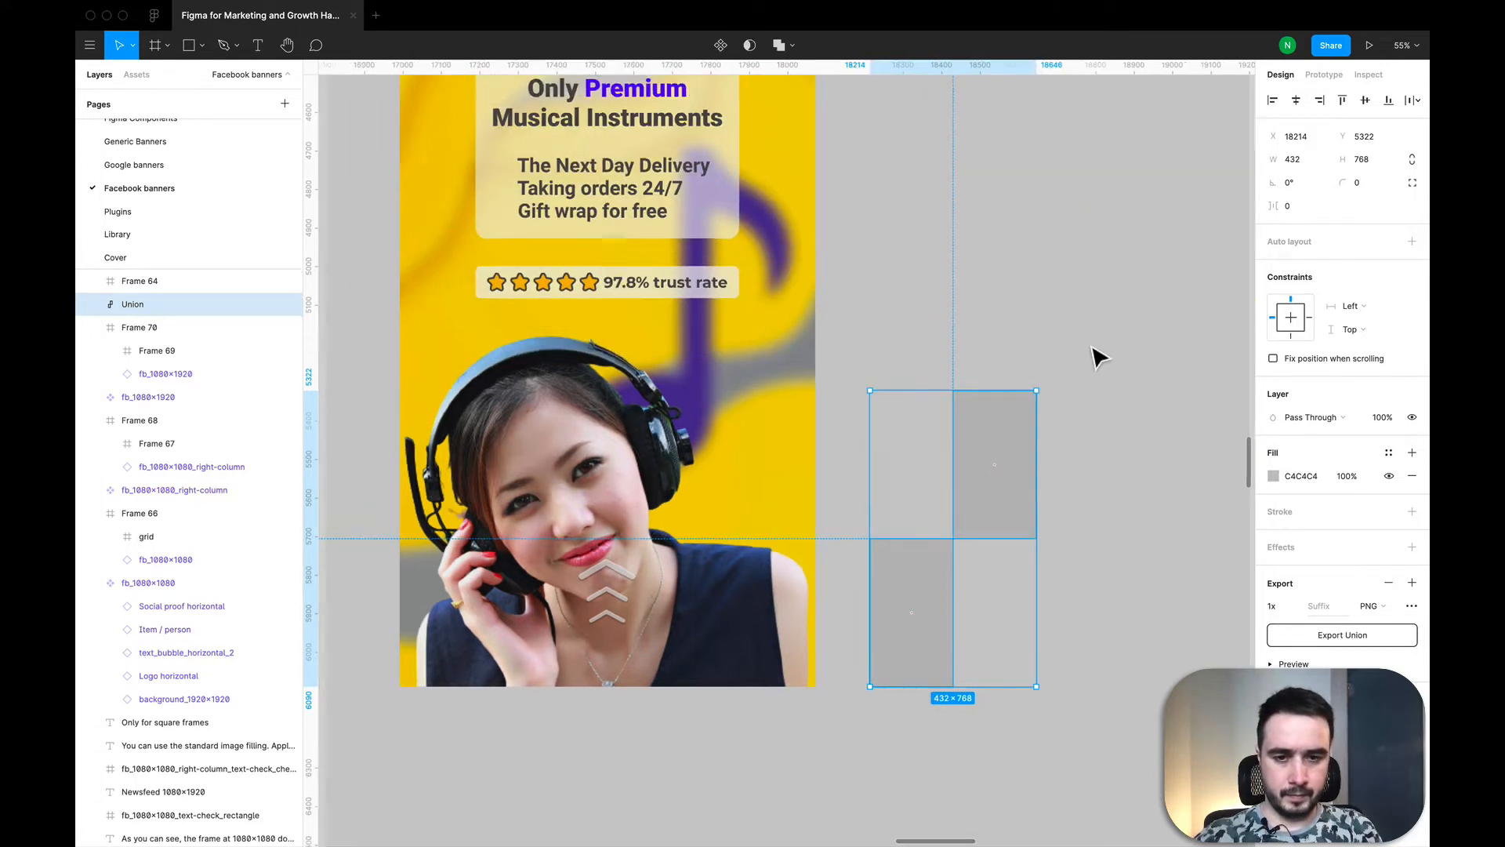
pyautogui.keyDown('ctrl'); pyautogui.scroll(-5, 726, 350); pyautogui.keyUp('ctrl')
pyautogui.click(139, 327)
pyautogui.click(149, 351)
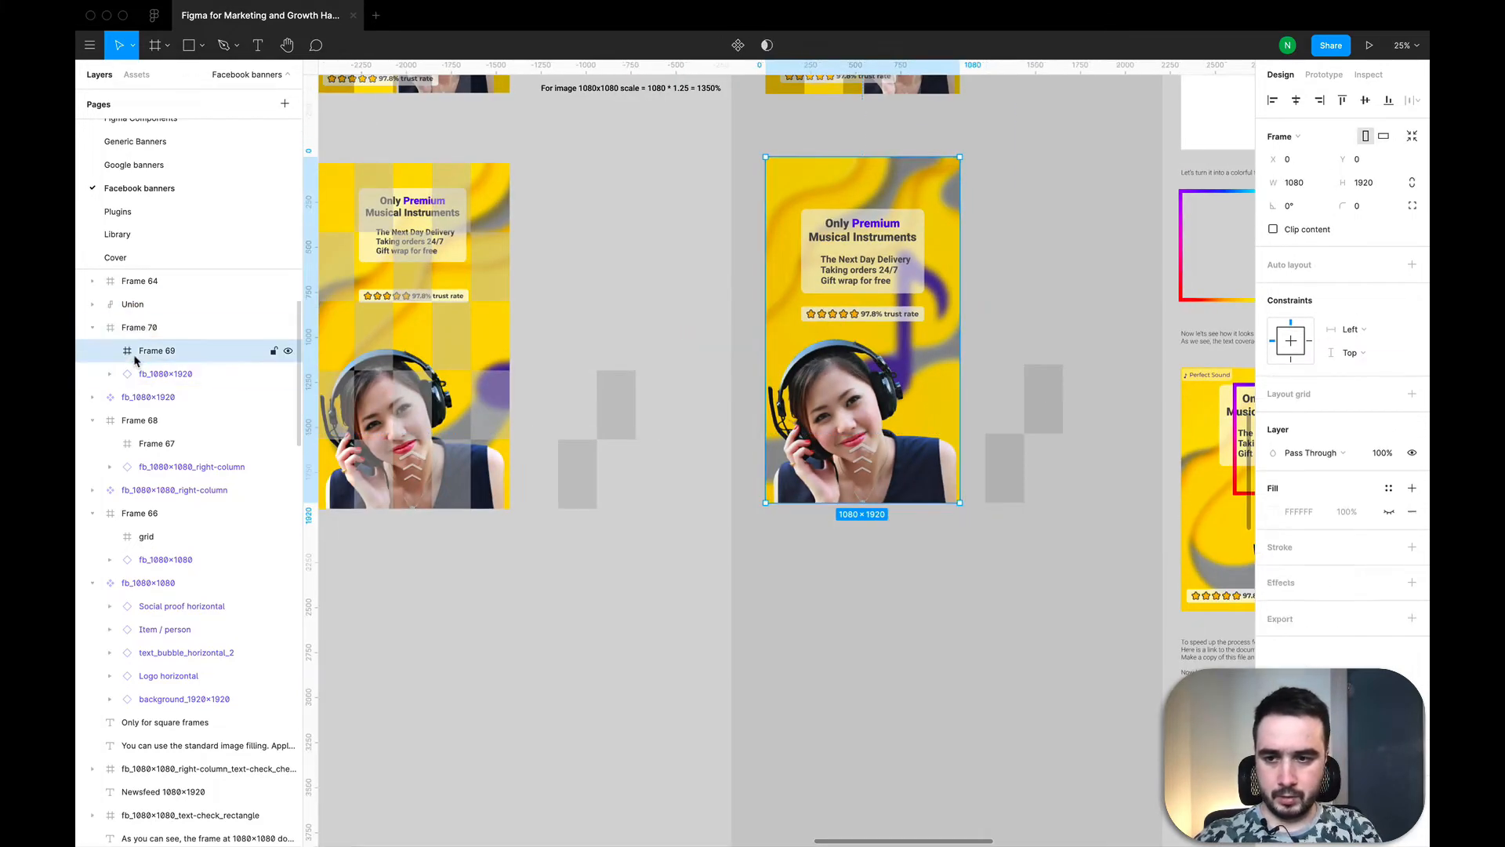
pyautogui.click(1388, 513)
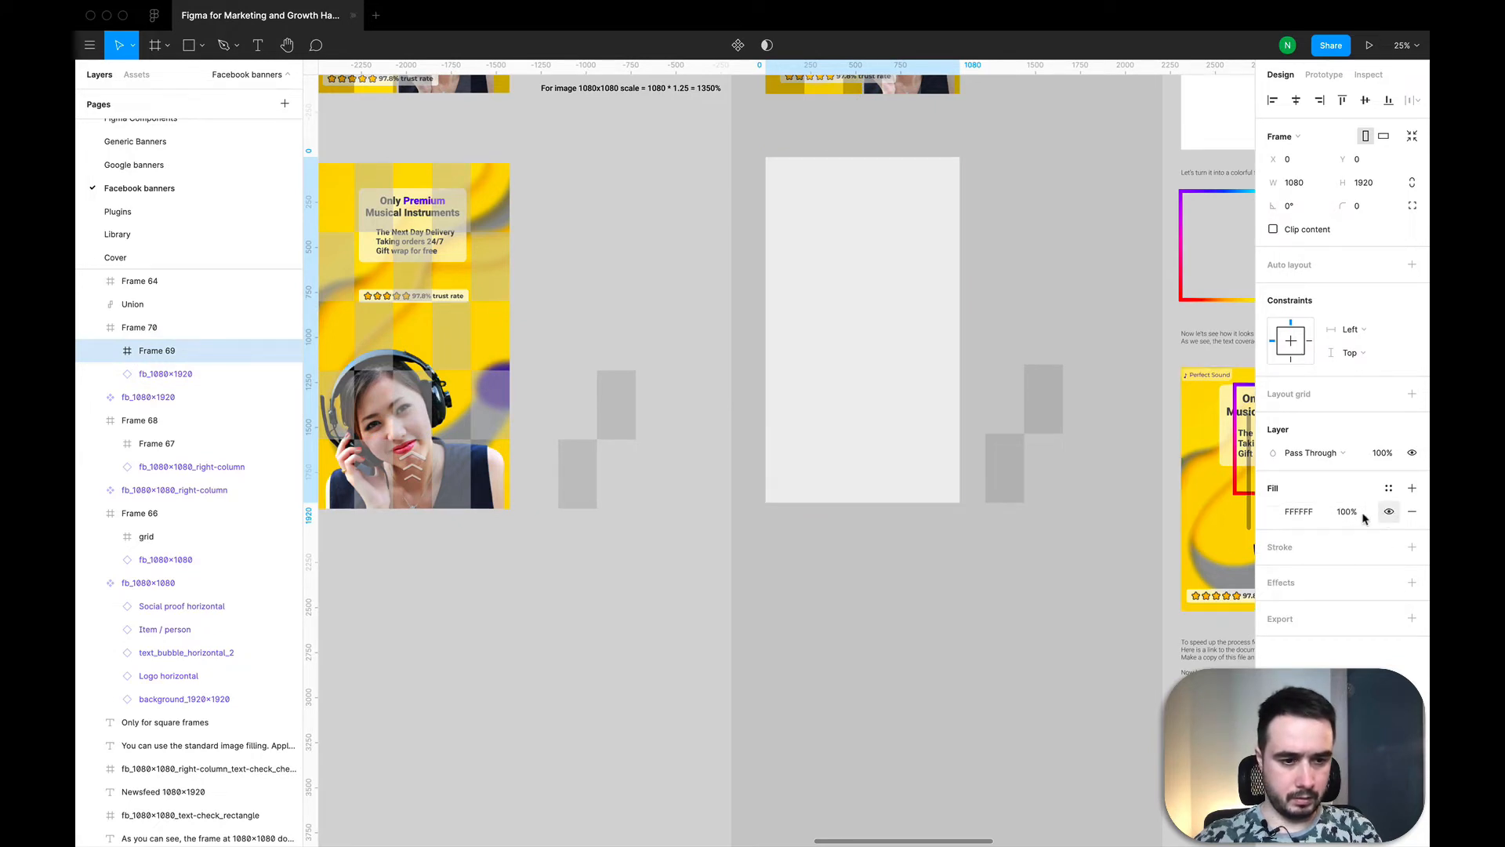
pyautogui.click(1274, 511)
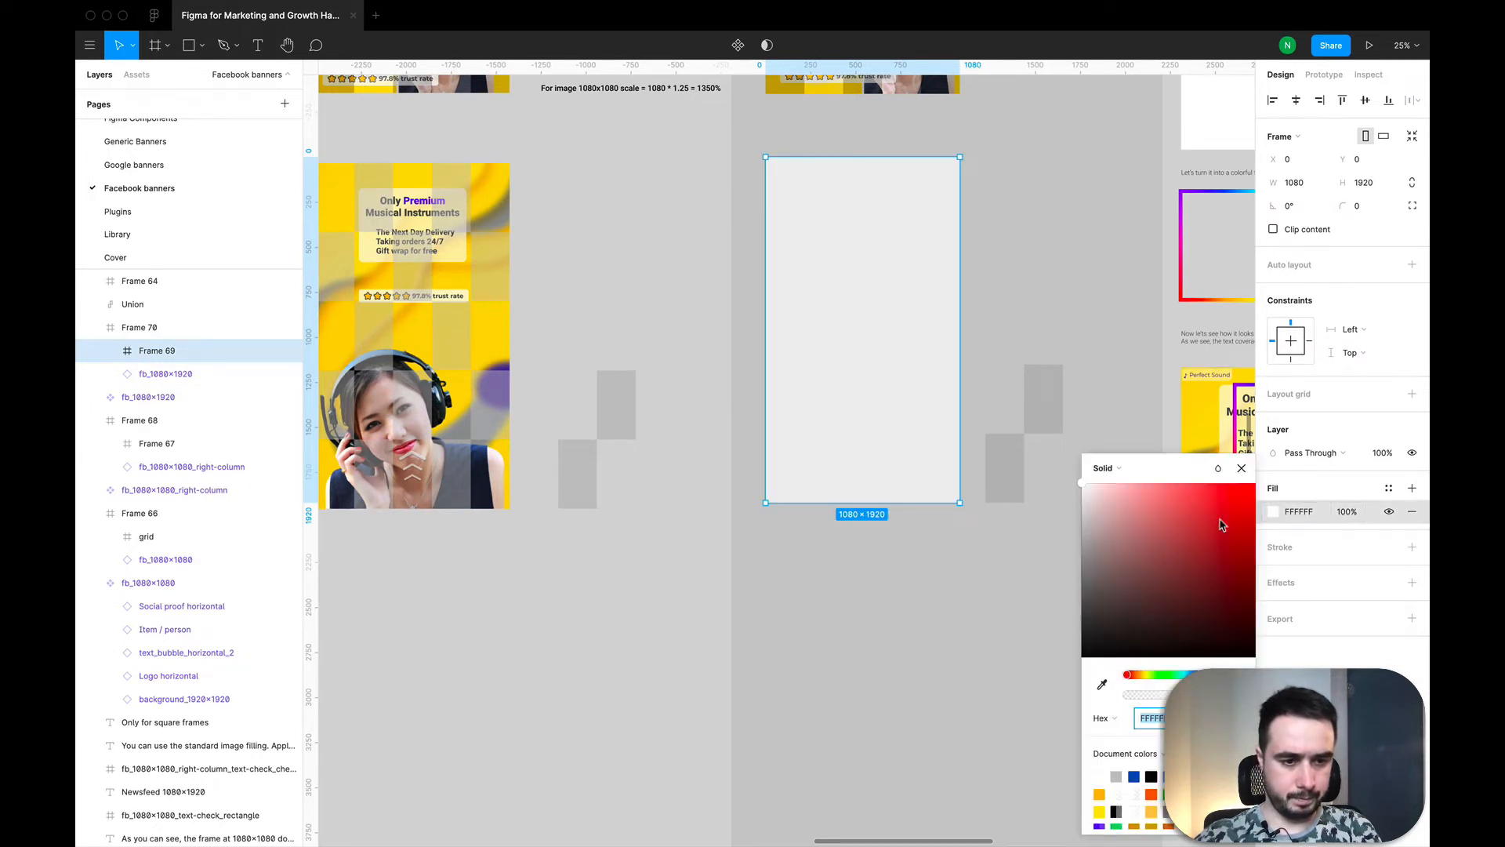
pyautogui.click(1117, 475)
pyautogui.click(1129, 553)
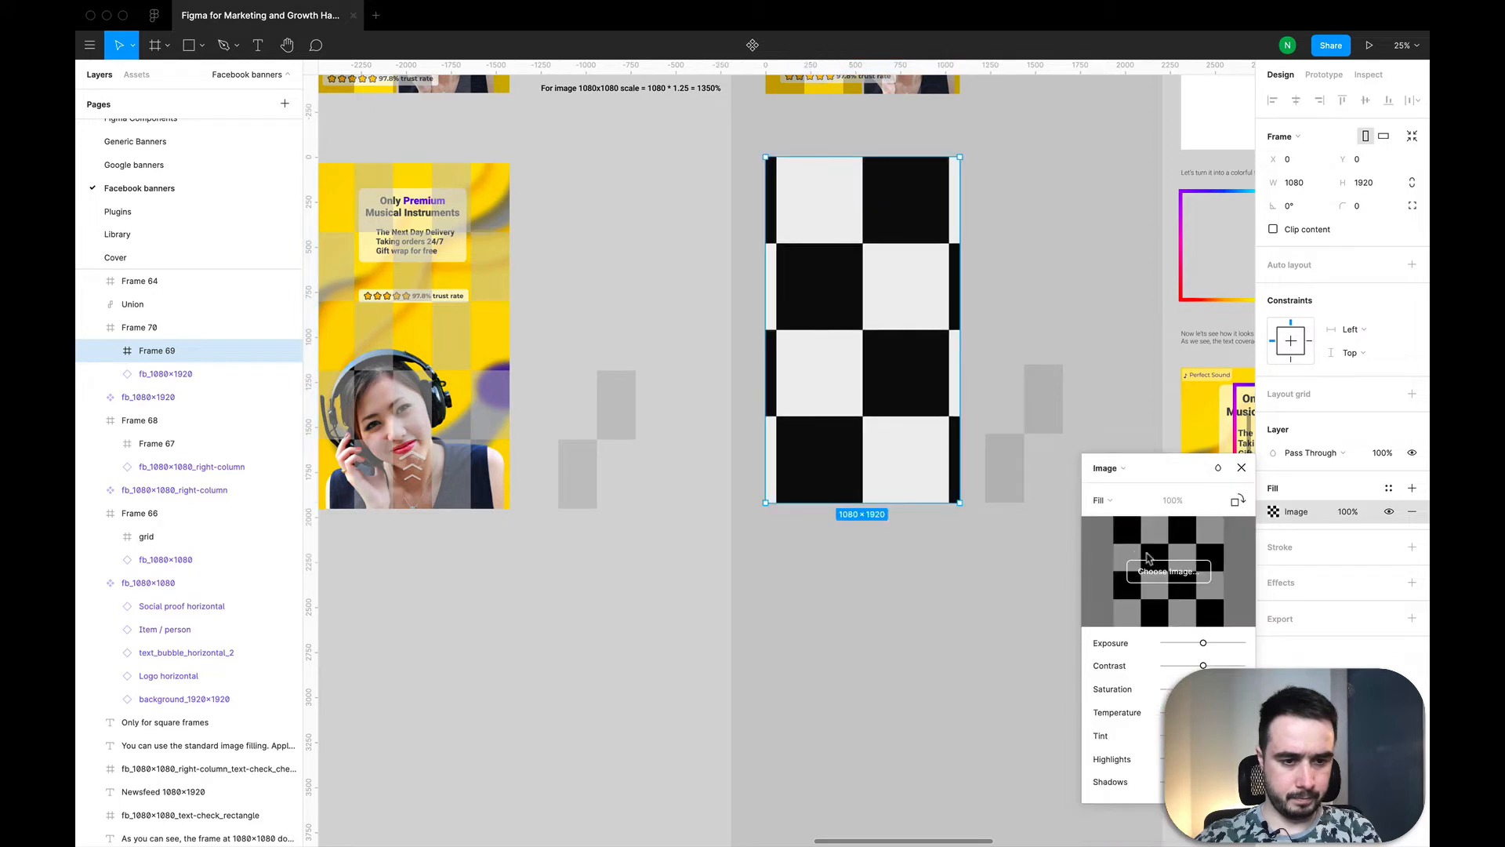
pyautogui.click(1176, 580)
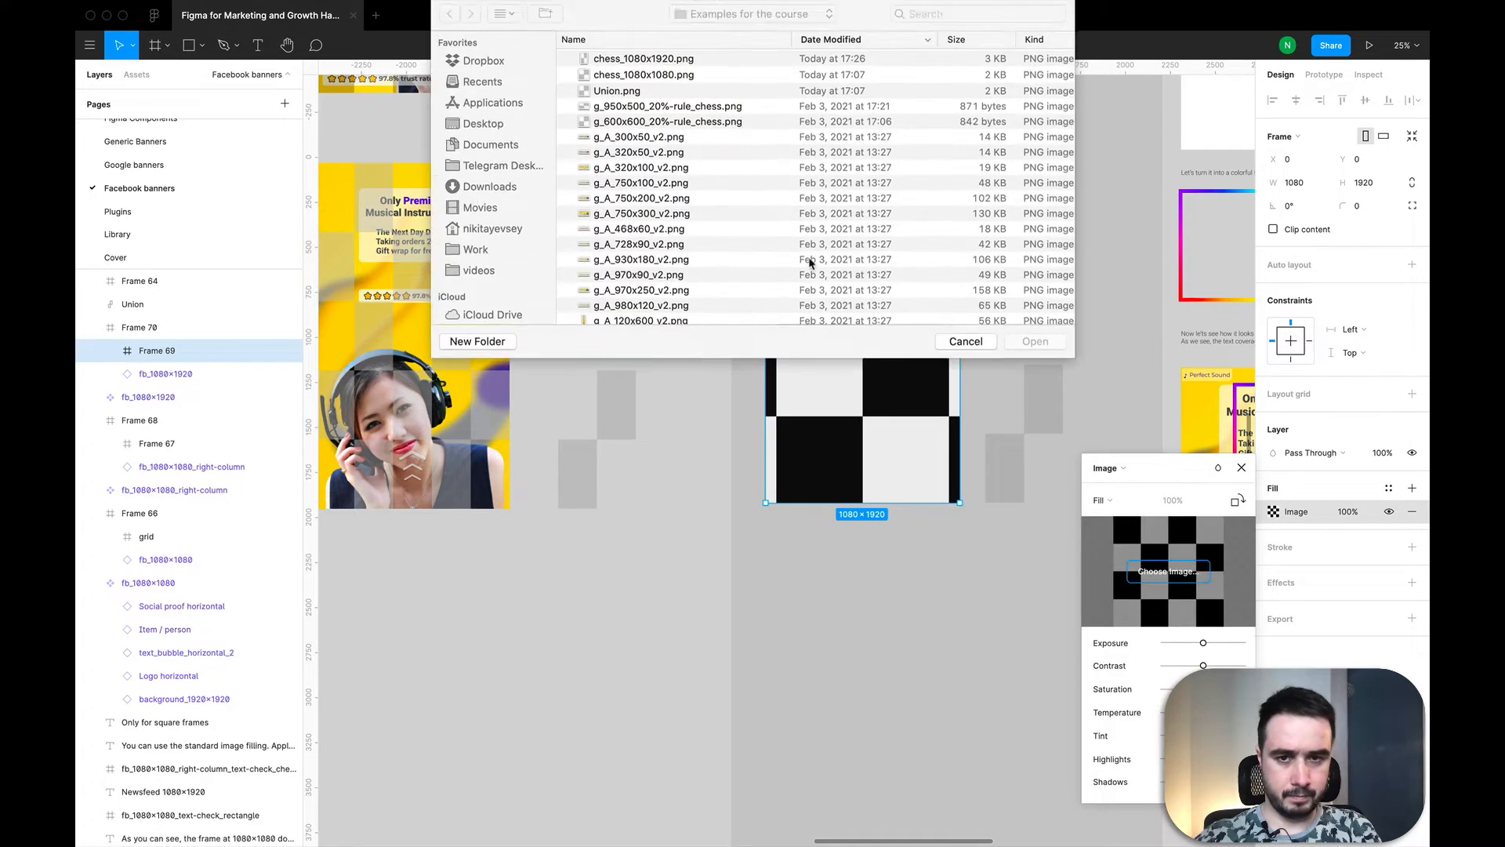
pyautogui.doubleClick(672, 63)
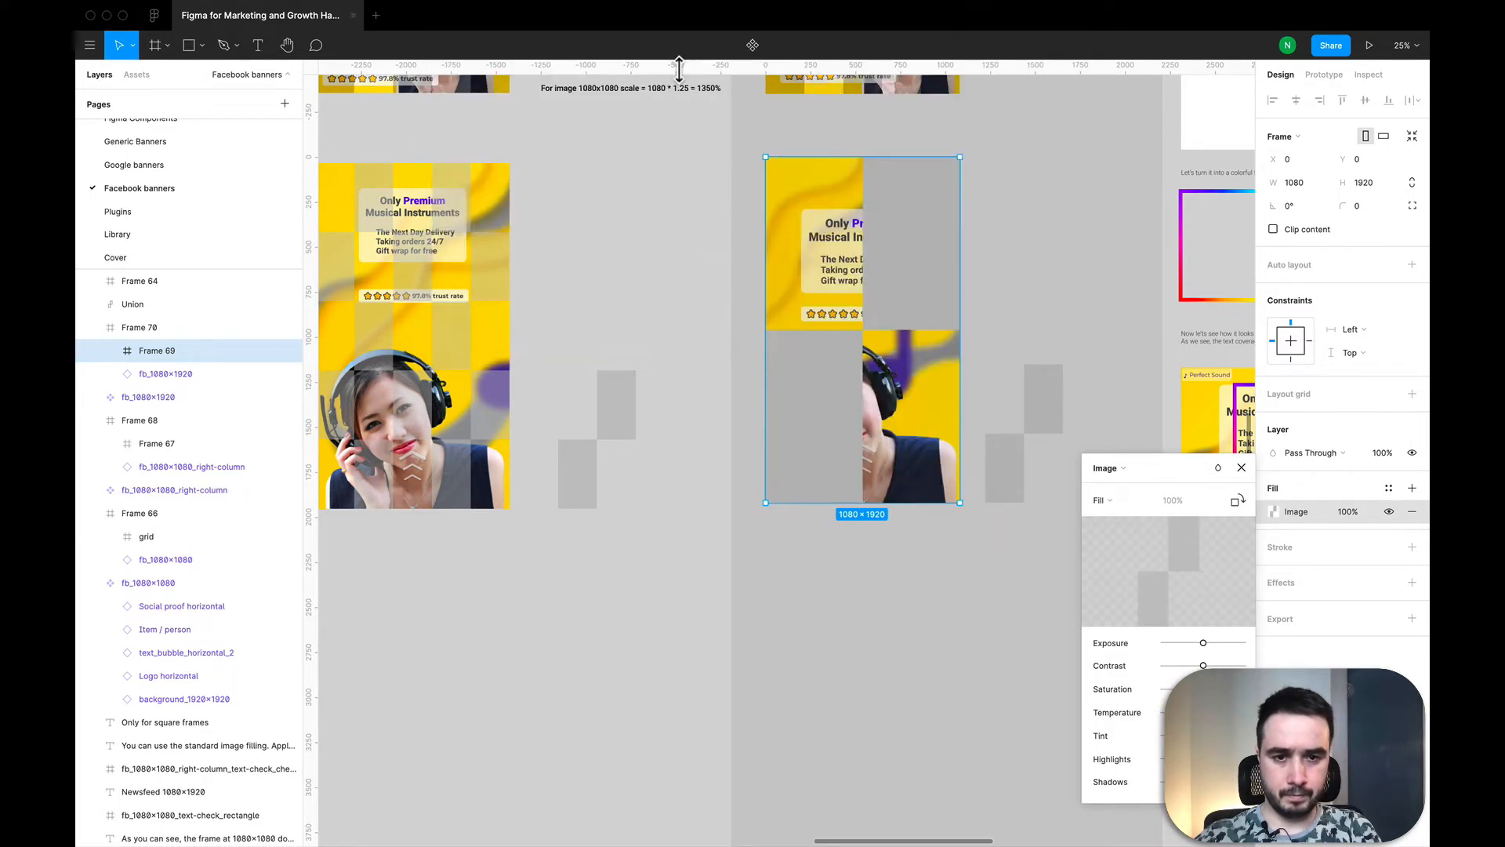
# Step: Set the chess image fill to Tile at 100% scale and reduce its opacity to 50%
pyautogui.click(1115, 500)
pyautogui.click(1119, 551)
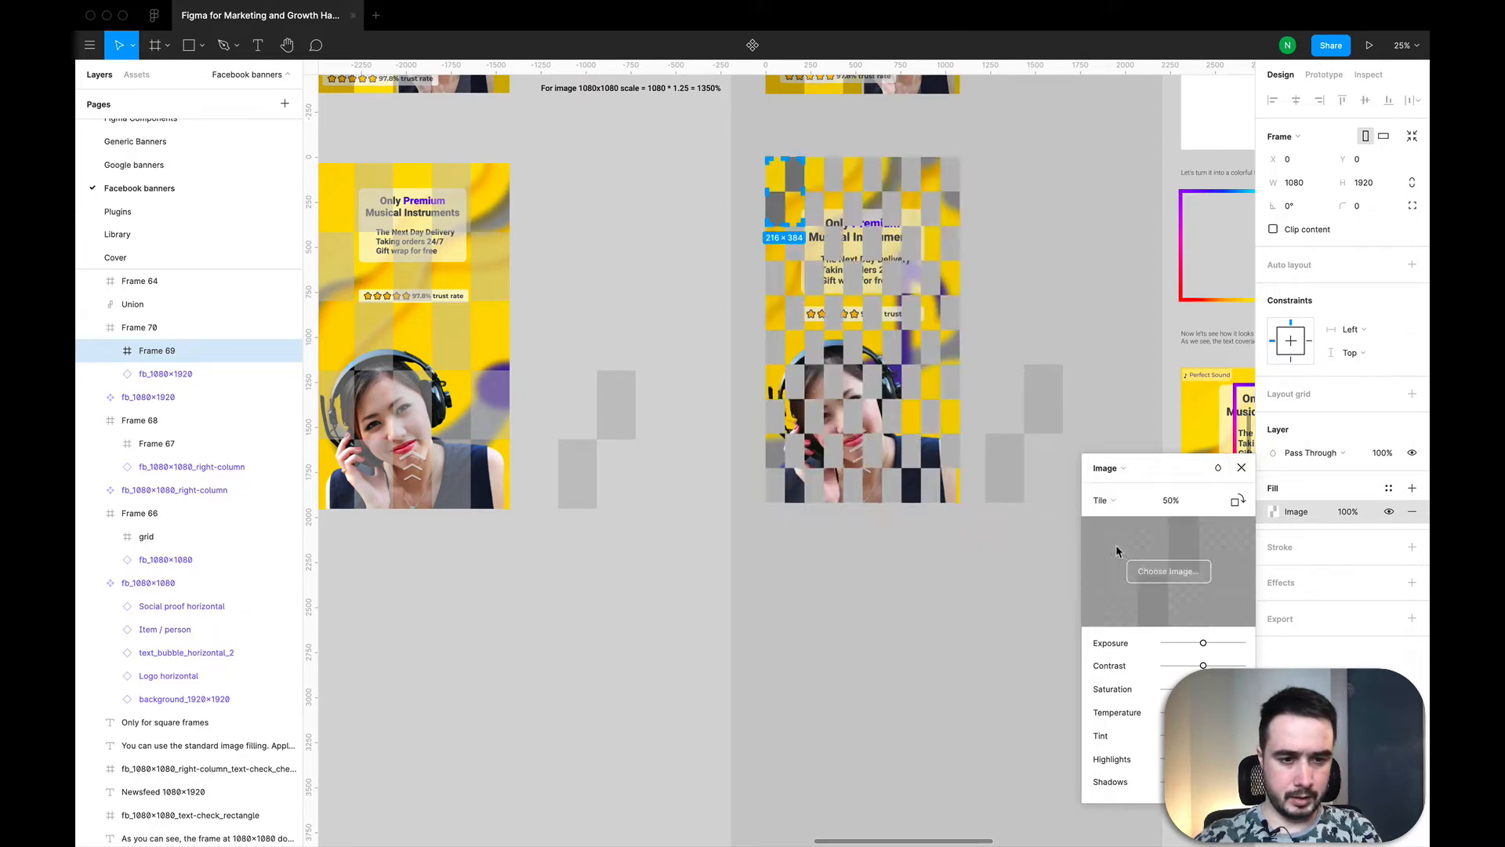
pyautogui.click(1170, 504)
pyautogui.press('Return')
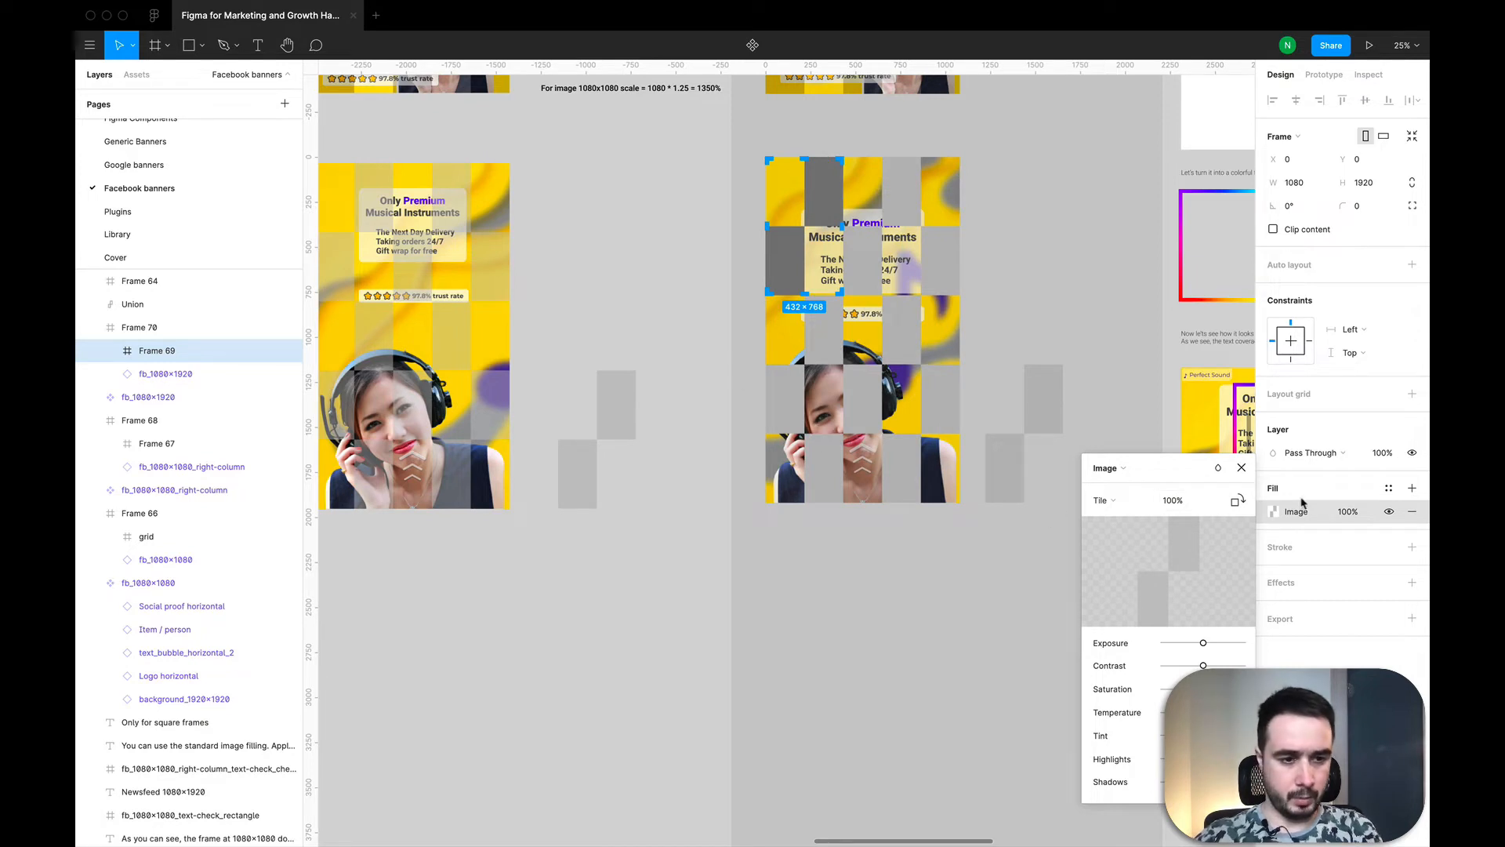
pyautogui.click(1341, 512)
pyautogui.press('Return')
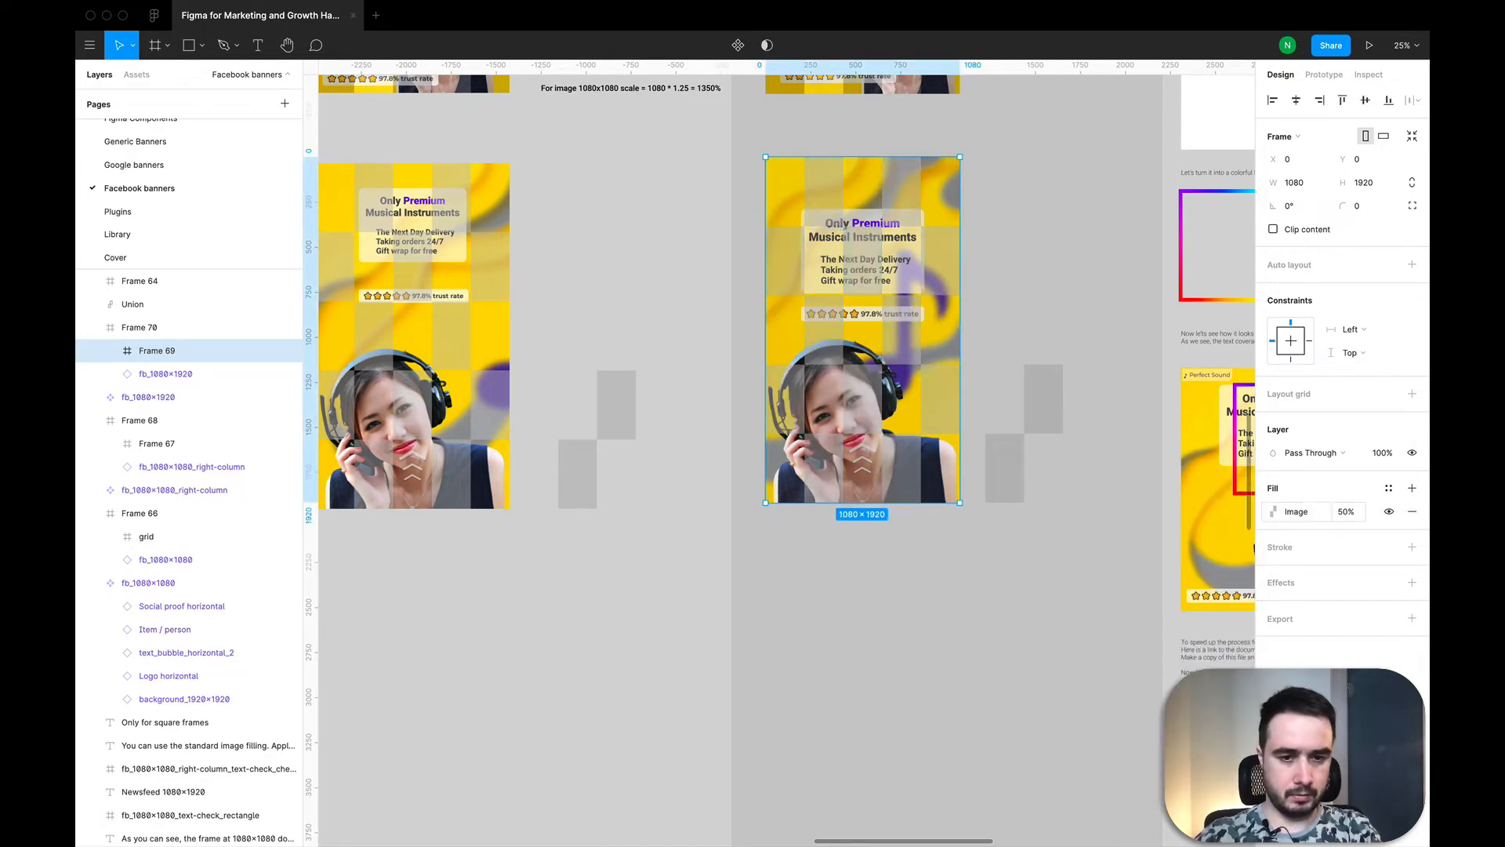
# Step: Rename the inner frame holding the chess pattern as grid and deselect it
pyautogui.doubleClick(157, 351)
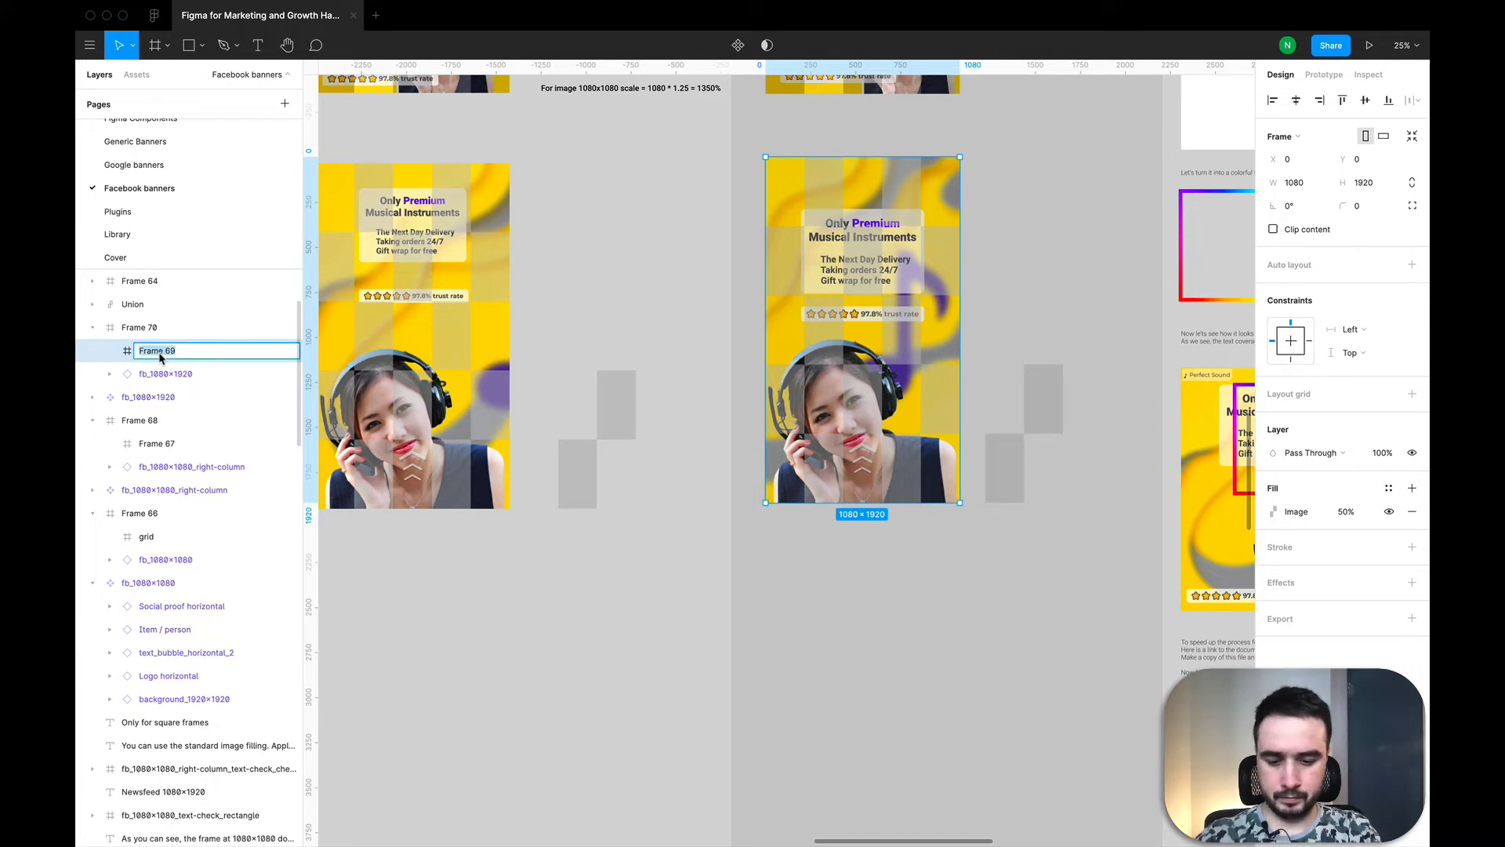
pyautogui.write('grid')
pyautogui.press('Return')
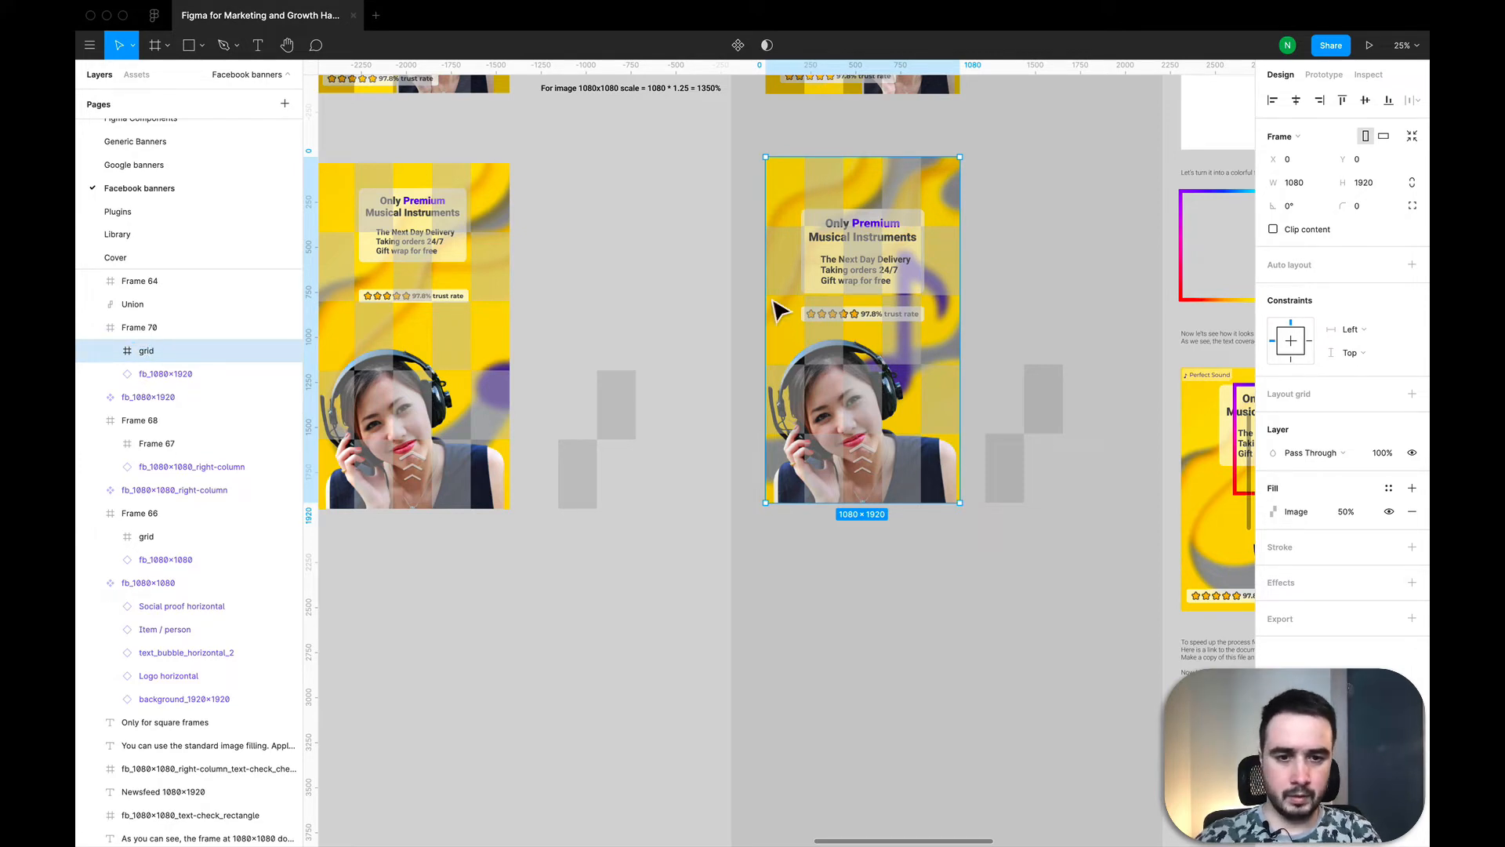
pyautogui.click(800, 617)
# Step: Examine the chess-covered banners and compare them with the neighbouring examples that use colourful rectangle frames over the text
pyautogui.scroll(-3, 800, 615)
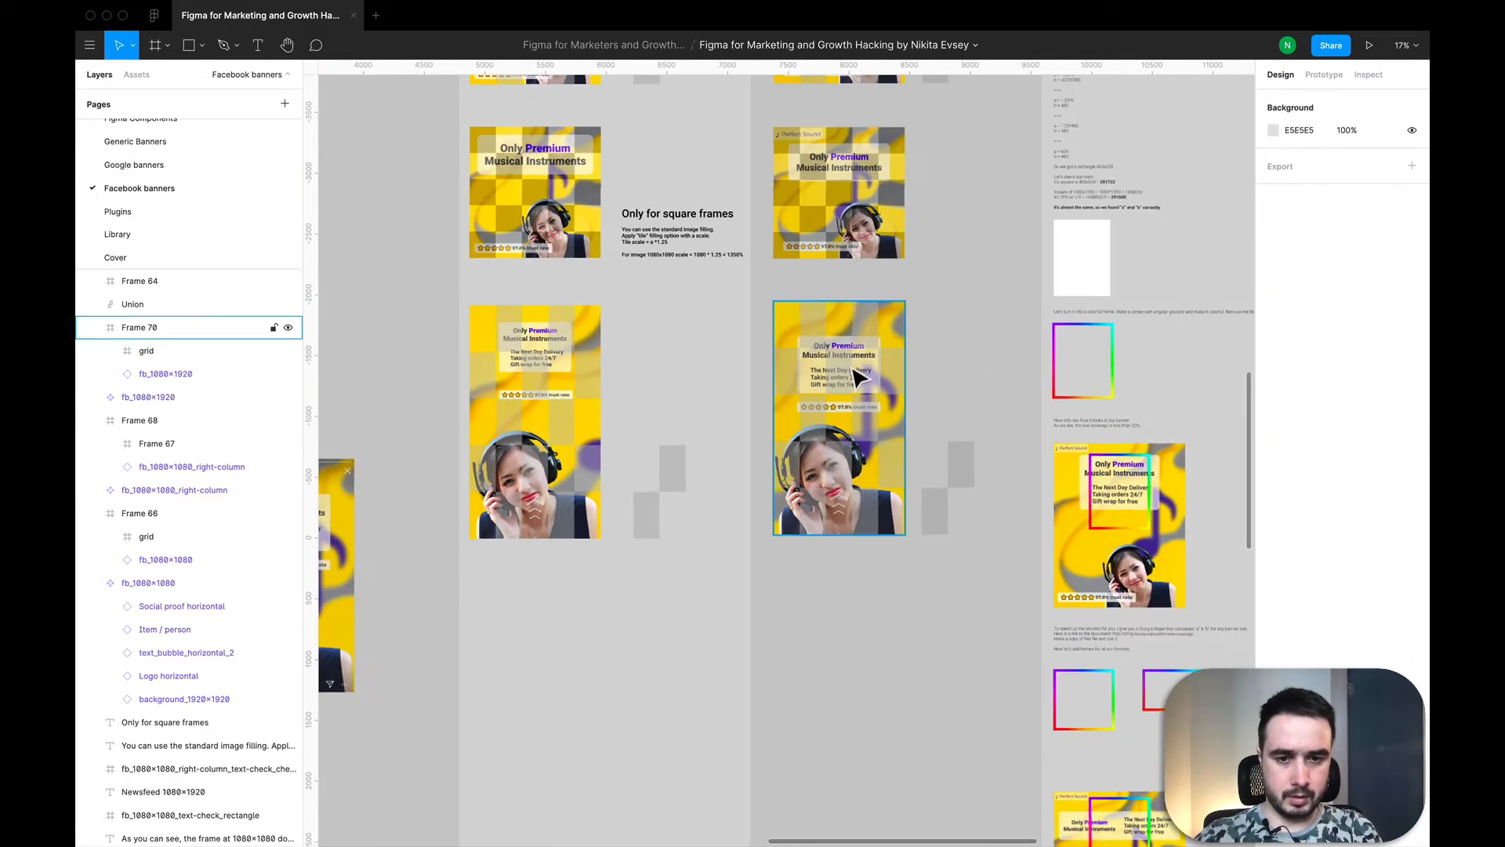
pyautogui.scroll(4, 833, 380)
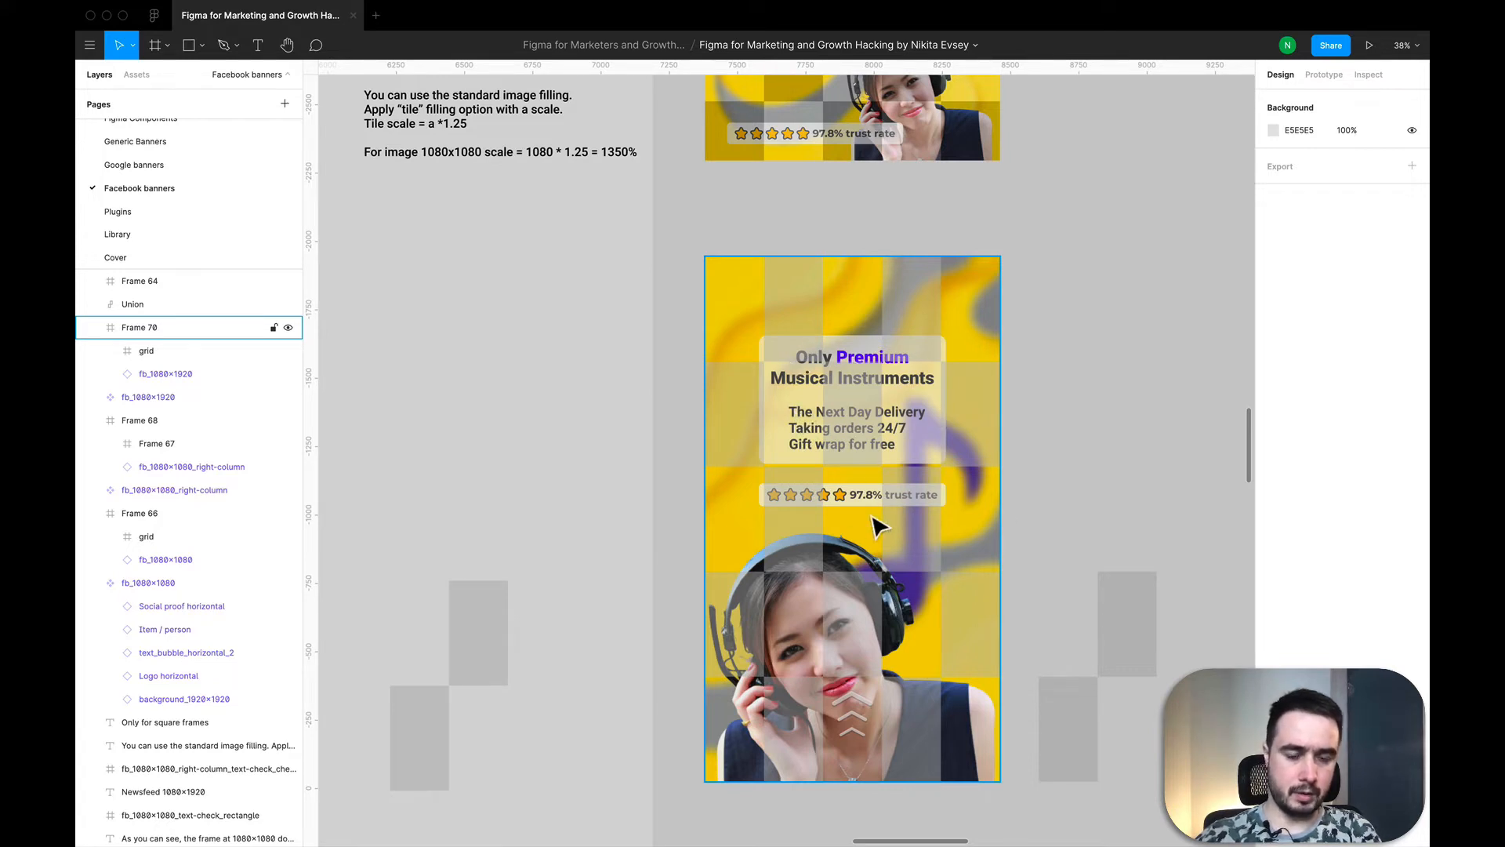
pyautogui.scroll(-3, 880, 521)
pyautogui.scroll(-3, 932, 516)
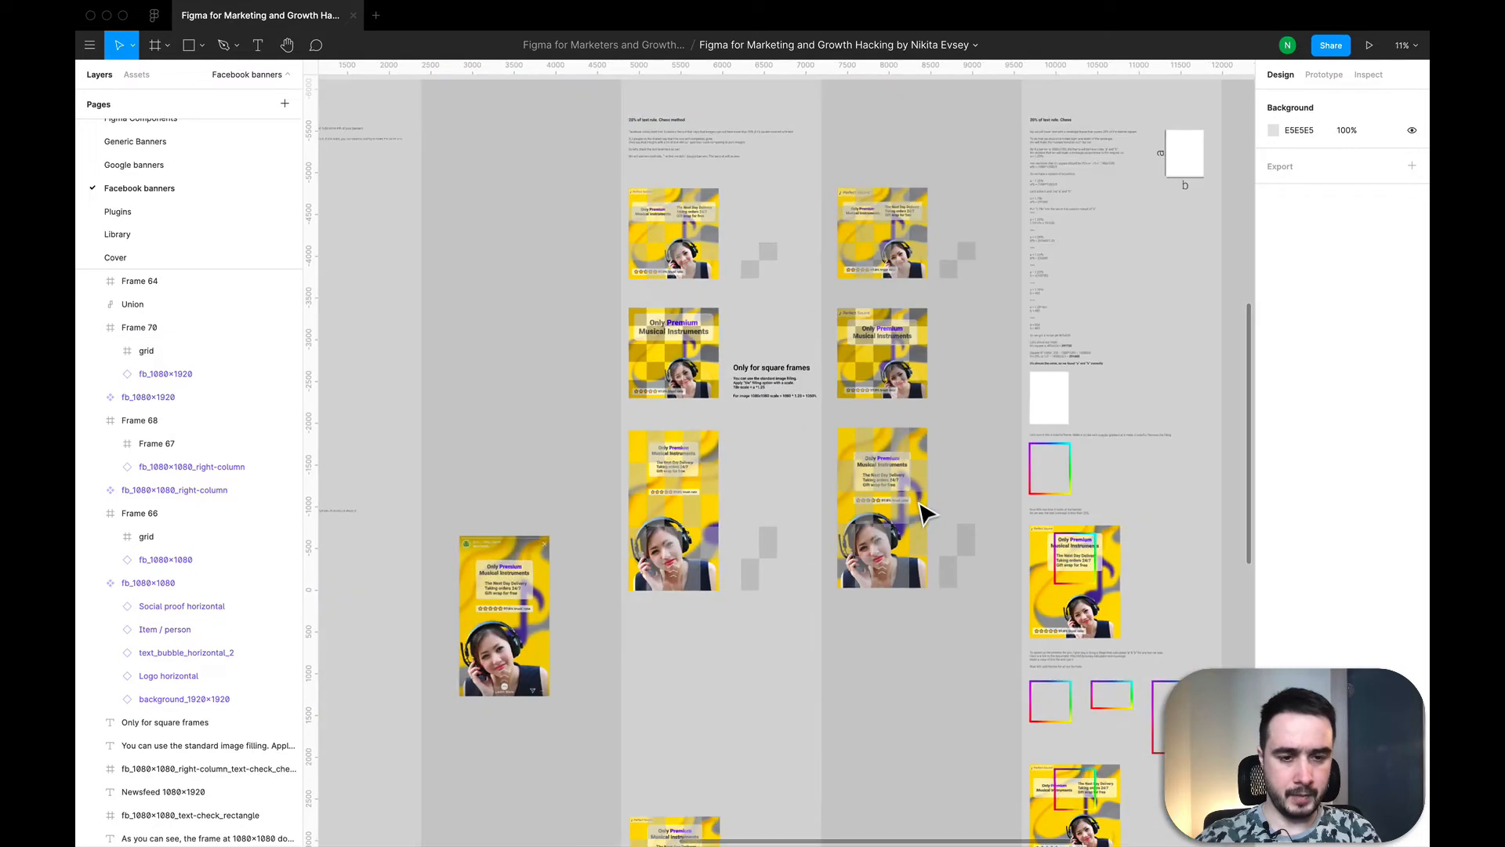
pyautogui.hscroll(3, 925, 513)
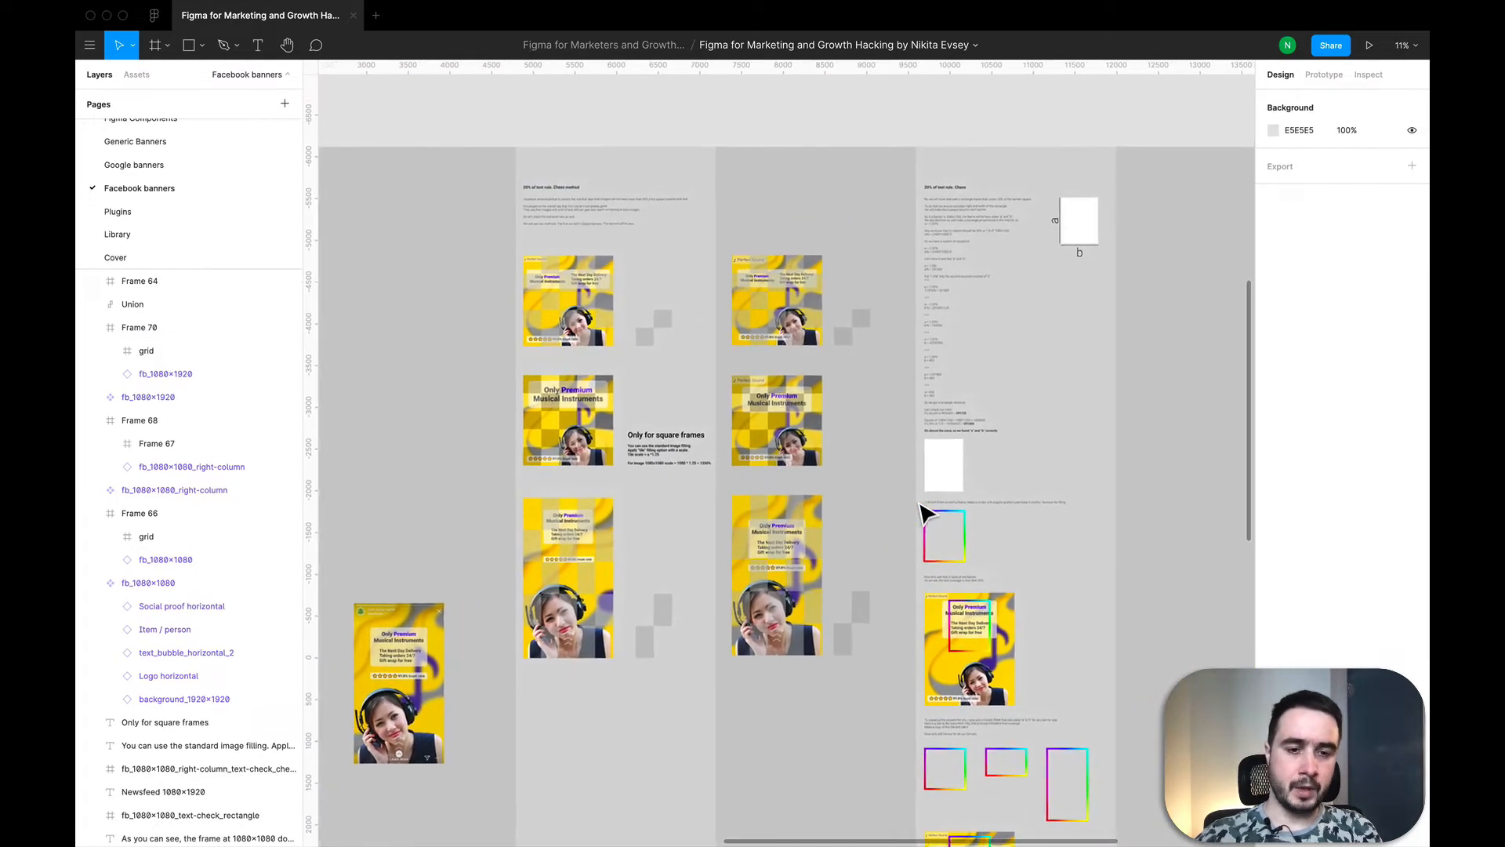
pyautogui.scroll(-5, 925, 513)
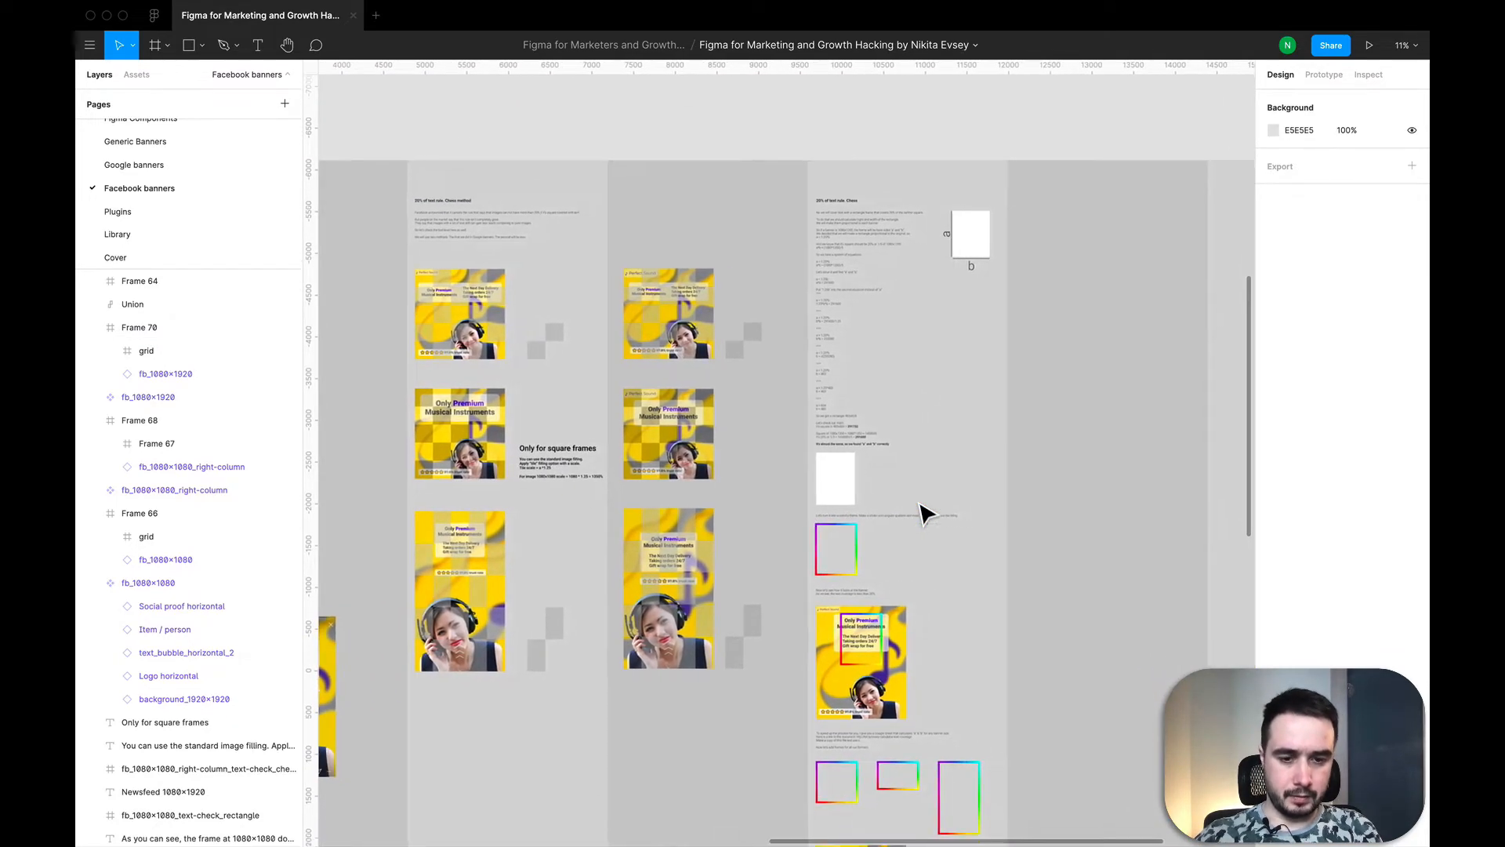
pyautogui.scroll(-6, 925, 513)
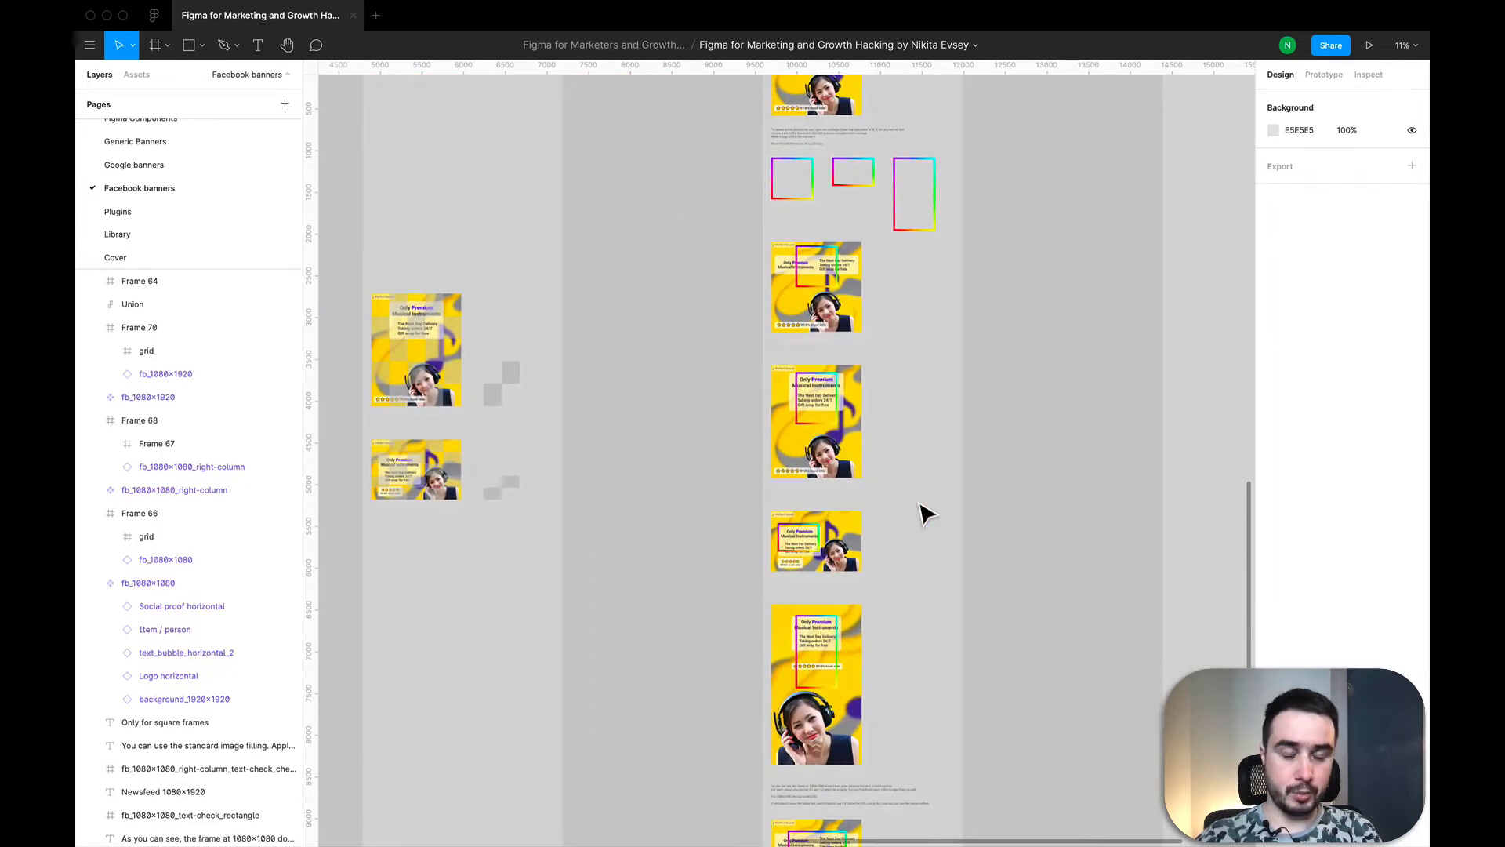
pyautogui.scroll(5, 927, 514)
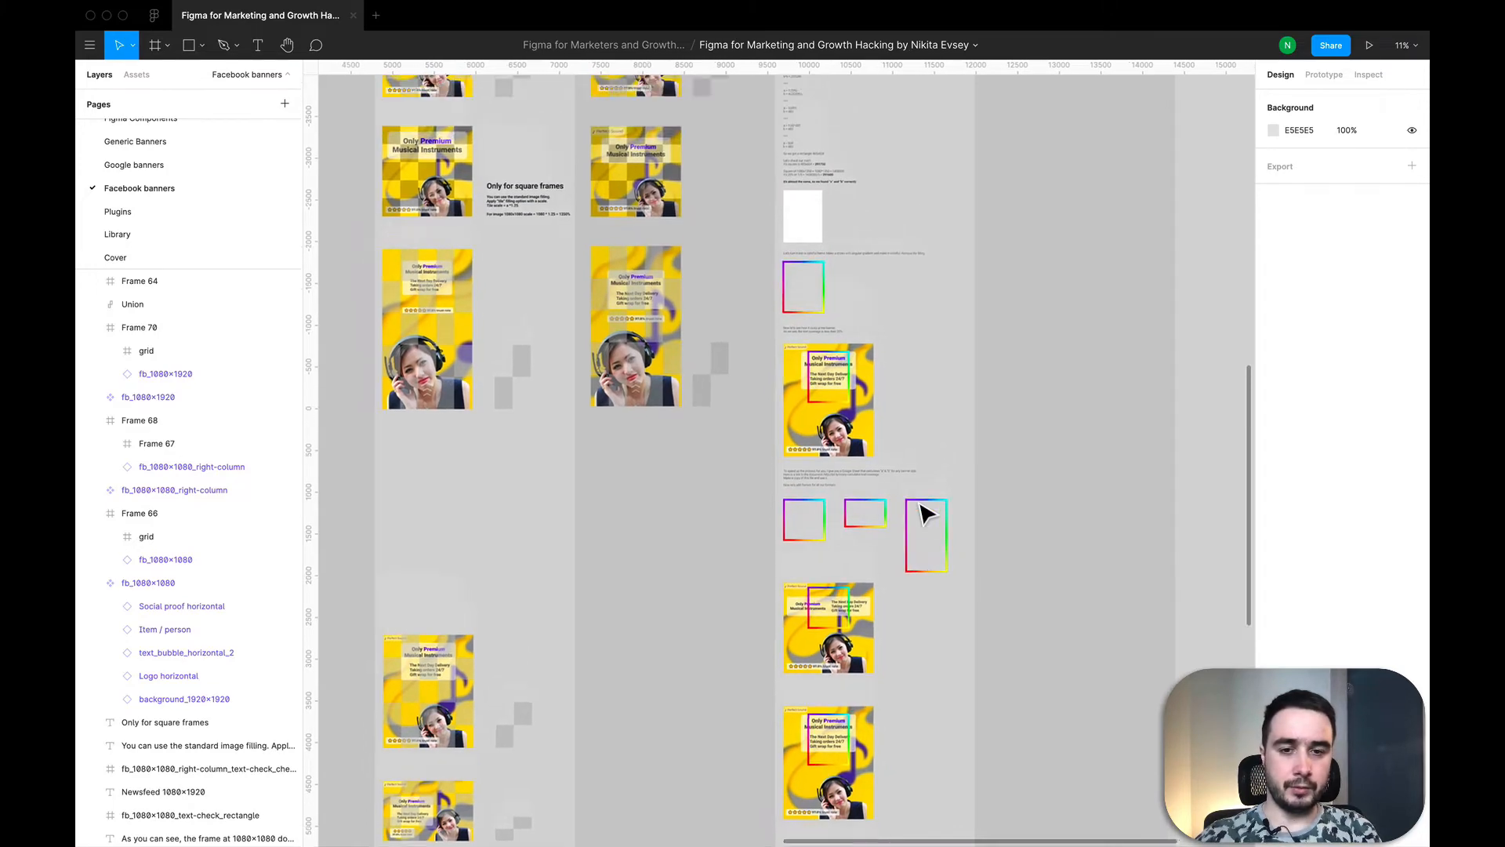
pyautogui.scroll(5, 925, 511)
pyautogui.scroll(3, 894, 396)
pyautogui.scroll(-2, 894, 397)
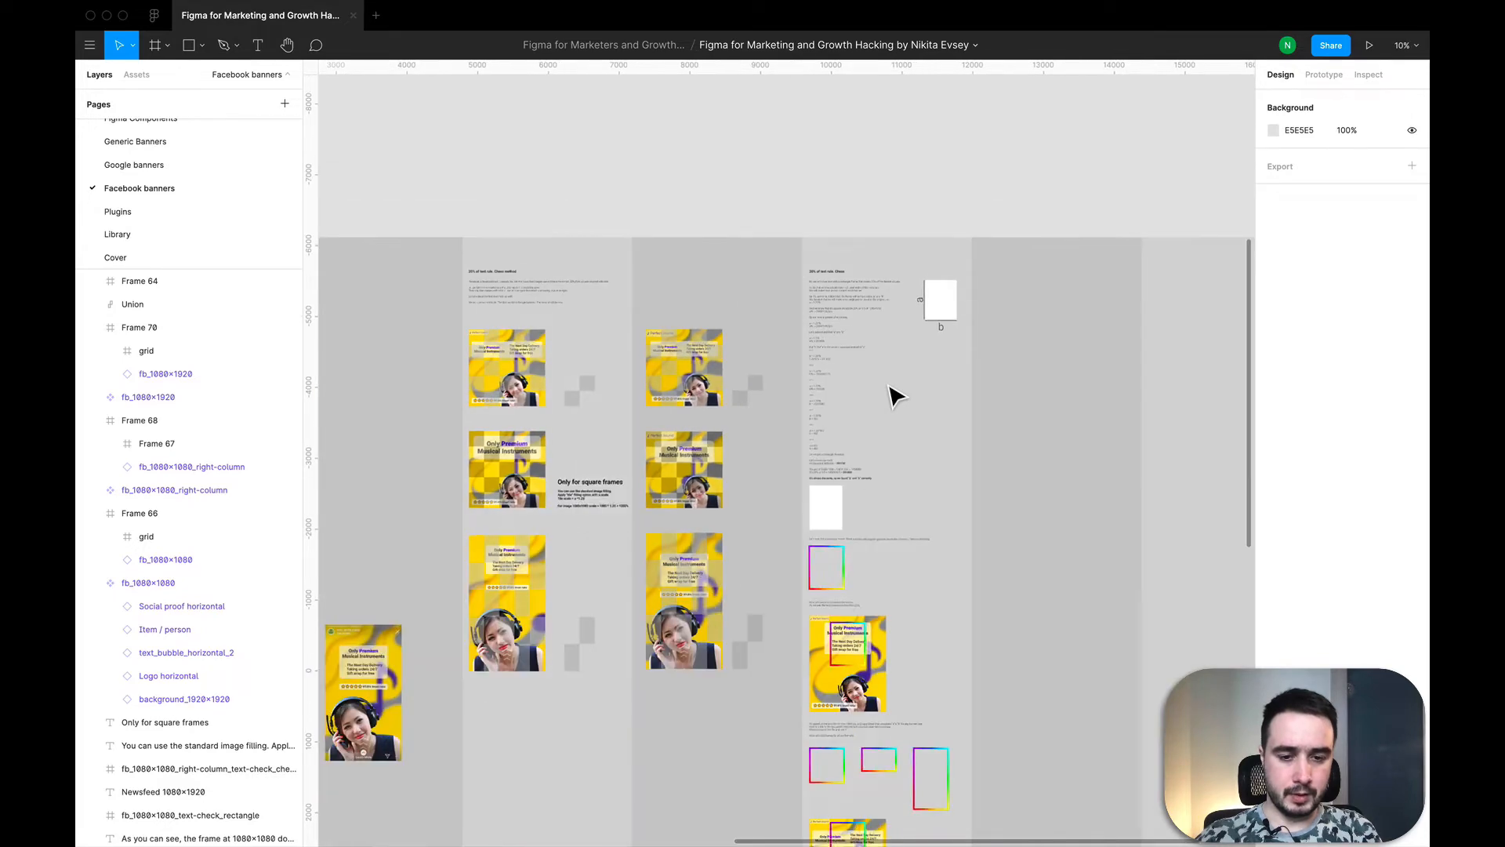
pyautogui.scroll(5, 877, 654)
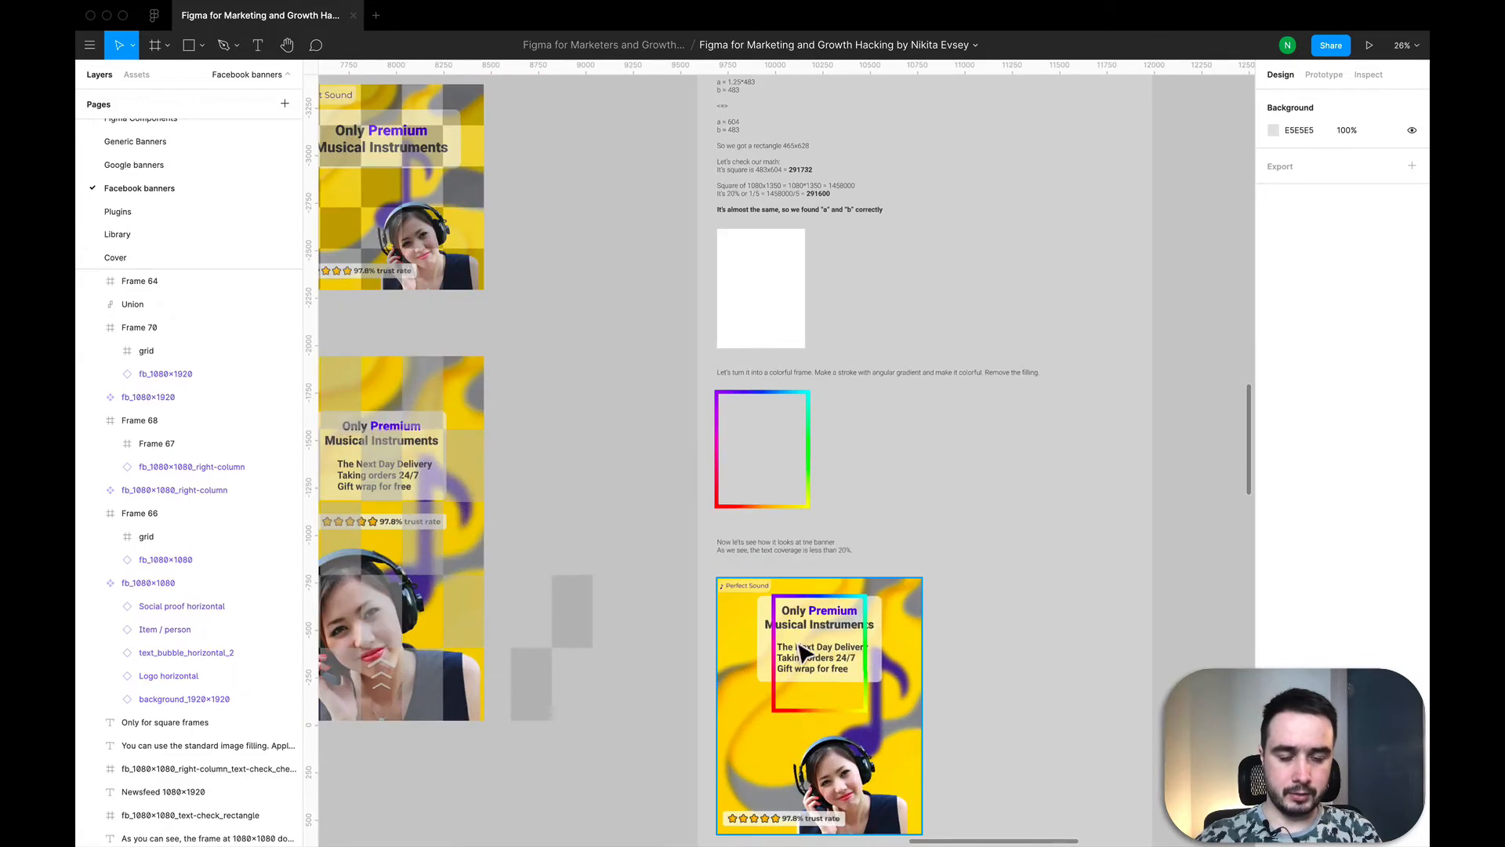
pyautogui.scroll(-2, 829, 634)
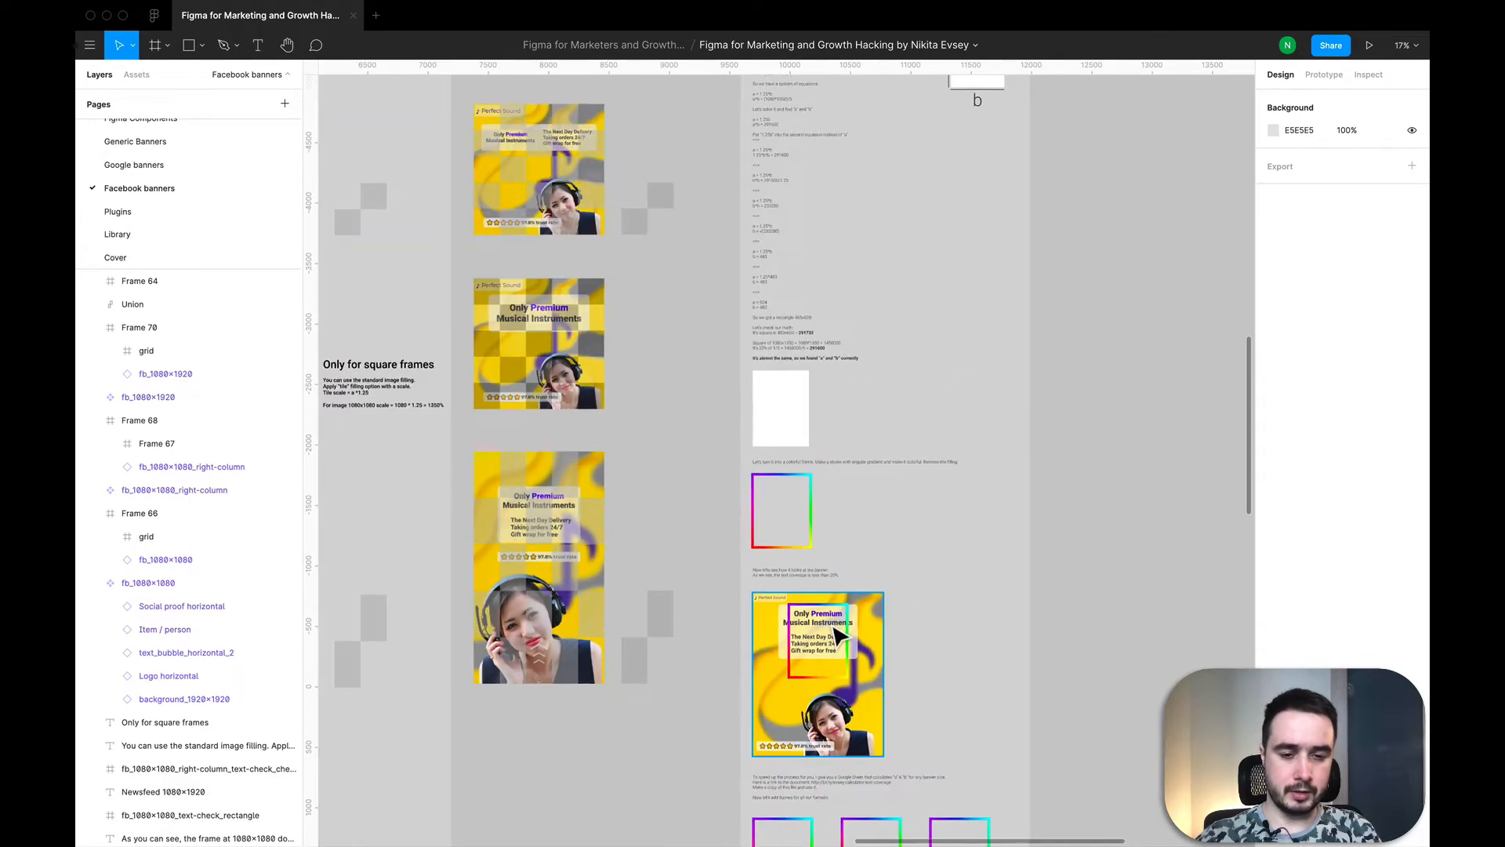
pyautogui.scroll(-3, 837, 637)
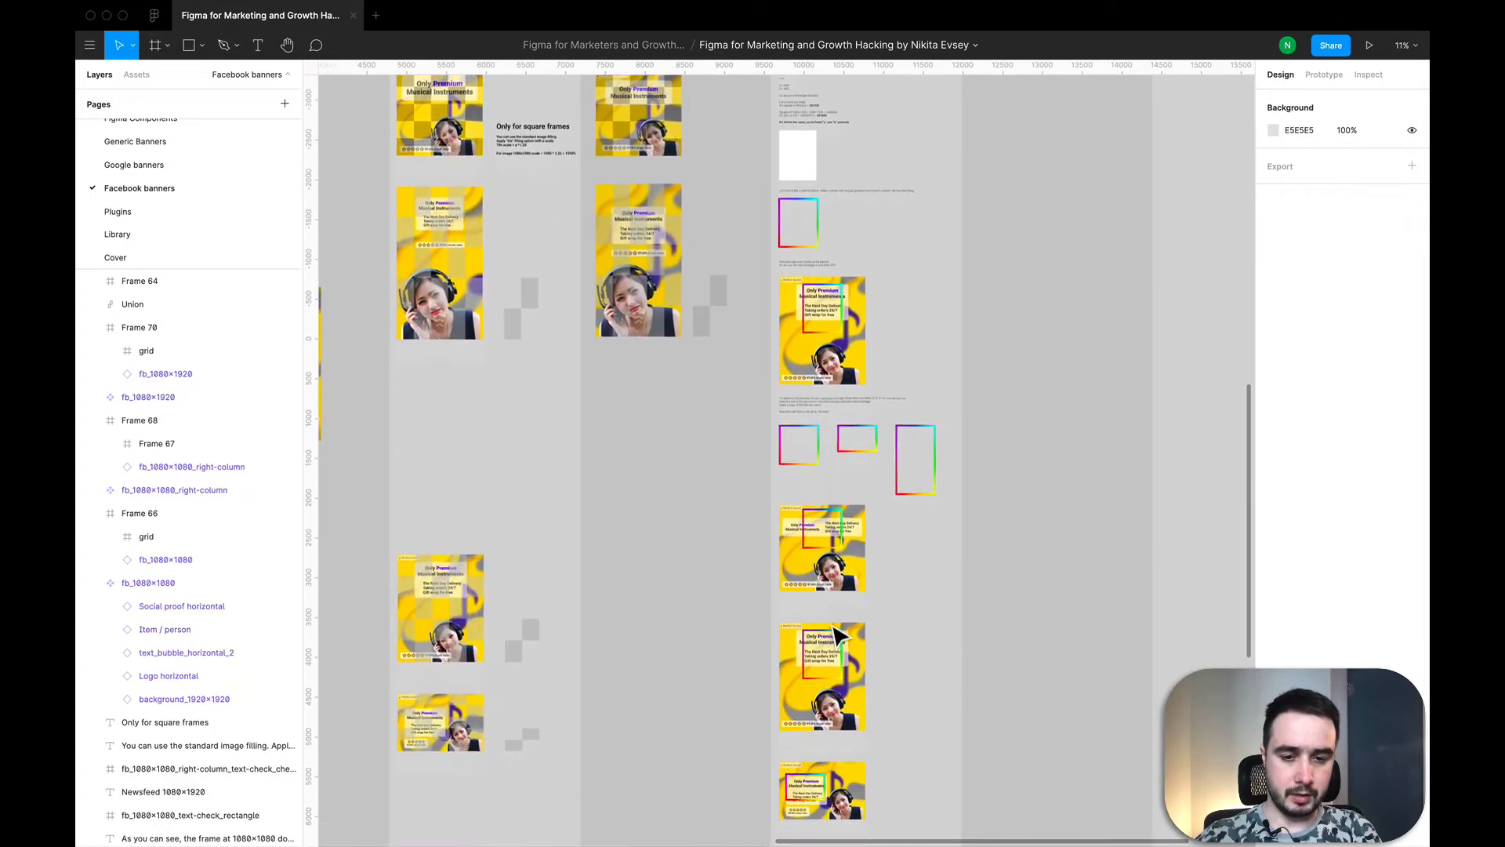
# Step: Read the notes on calculating sides a and b of a proportional rectangle covering 20% of a 1080x1350 banner
pyautogui.scroll(5, 835, 447)
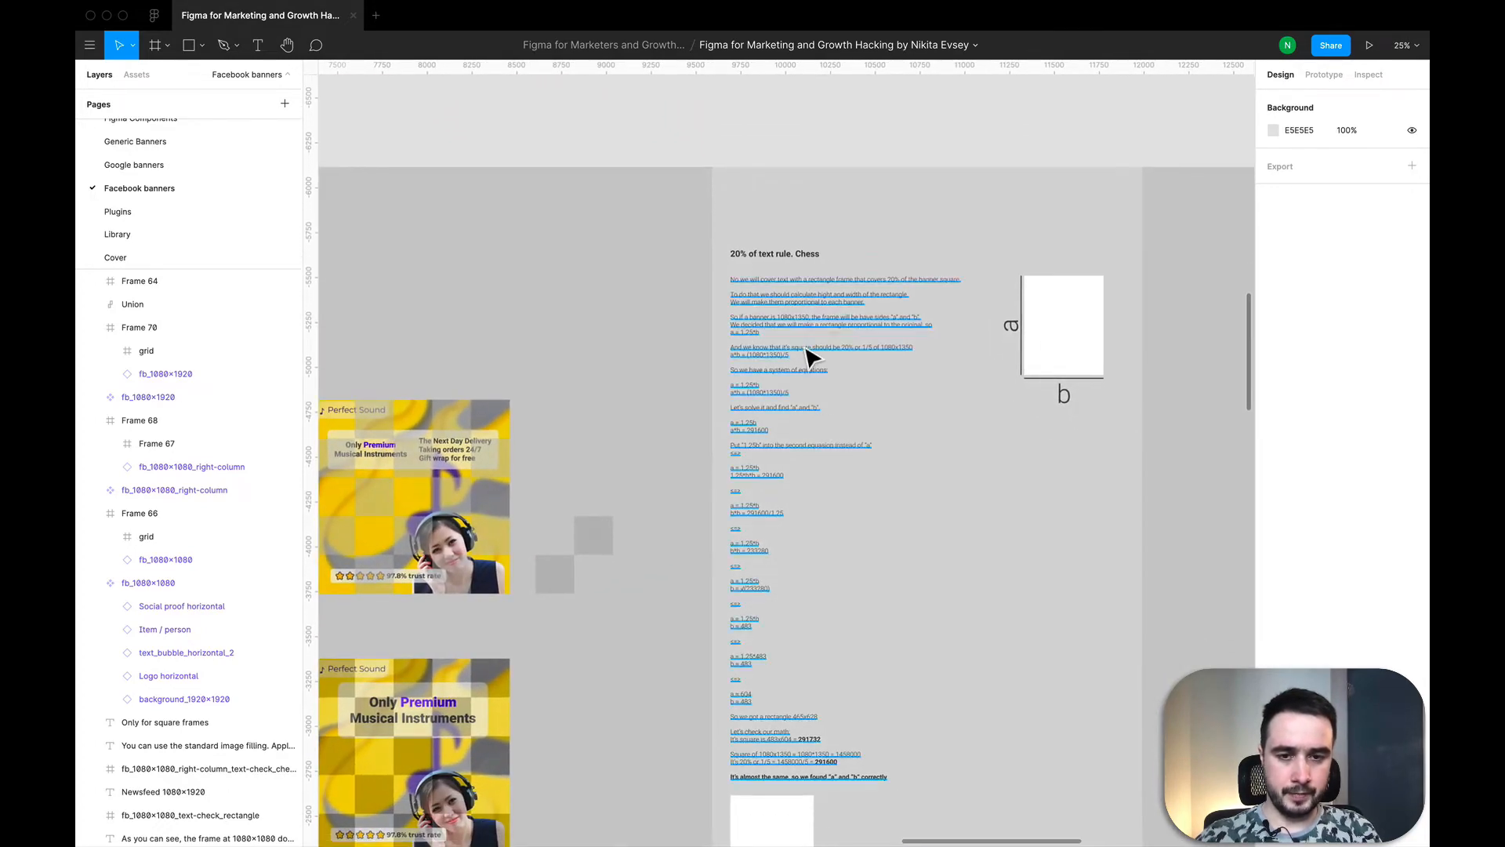
pyautogui.scroll(3, 809, 357)
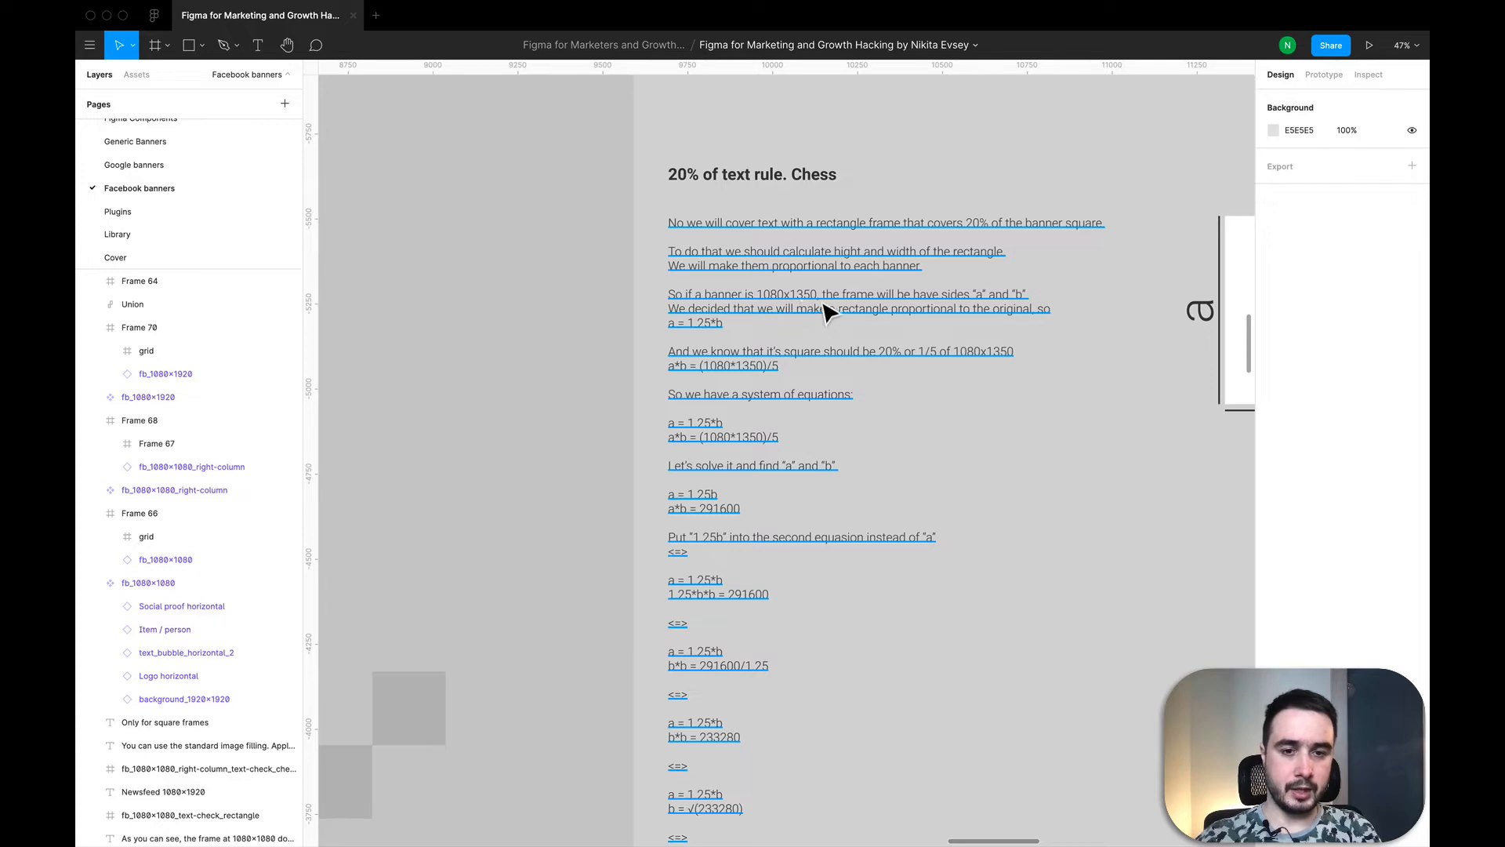
pyautogui.scroll(-13, 867, 312)
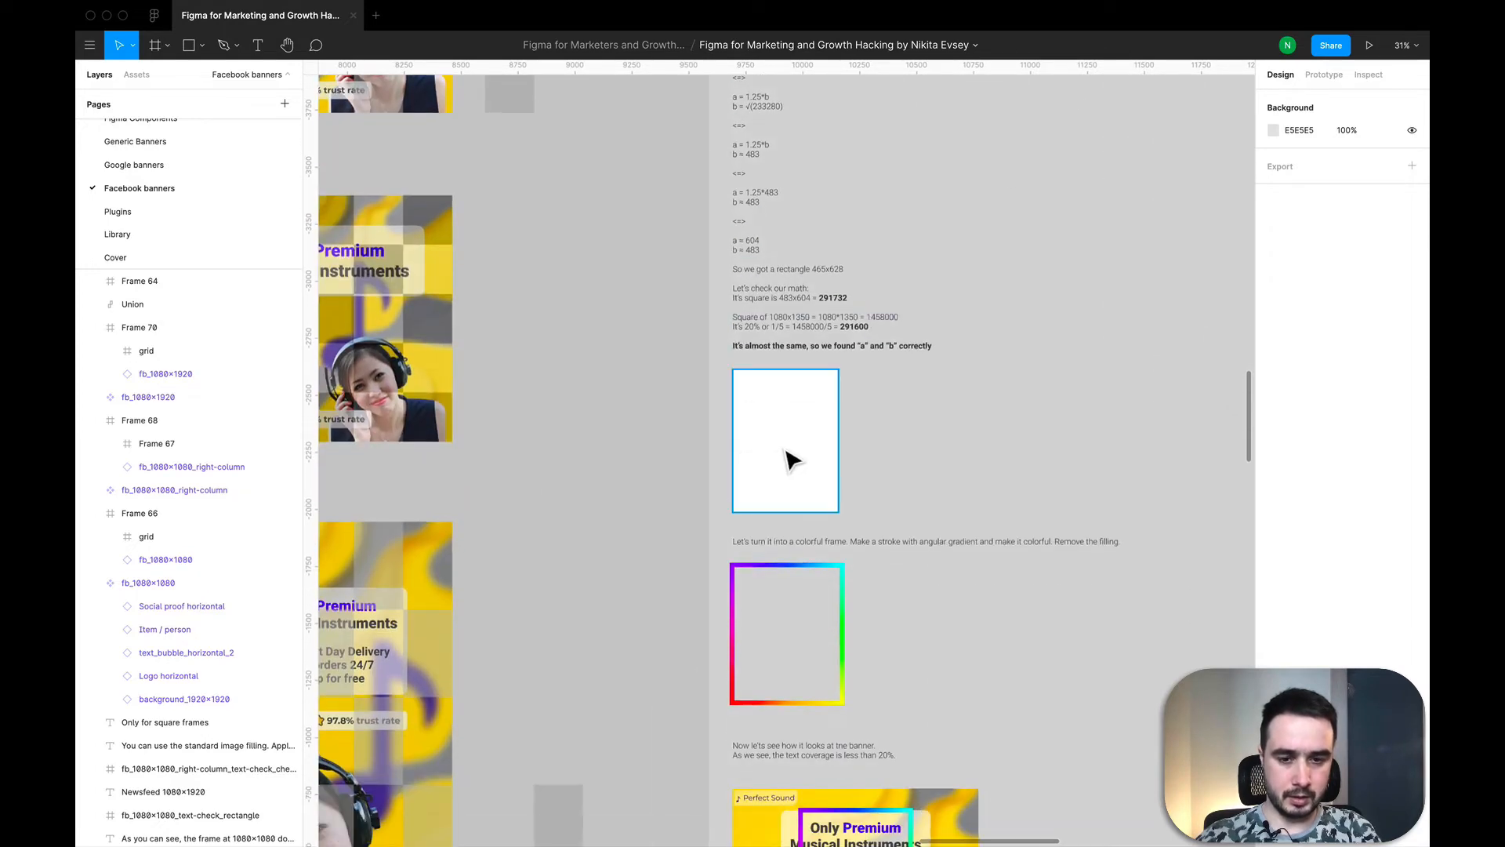
pyautogui.scroll(-6, 792, 460)
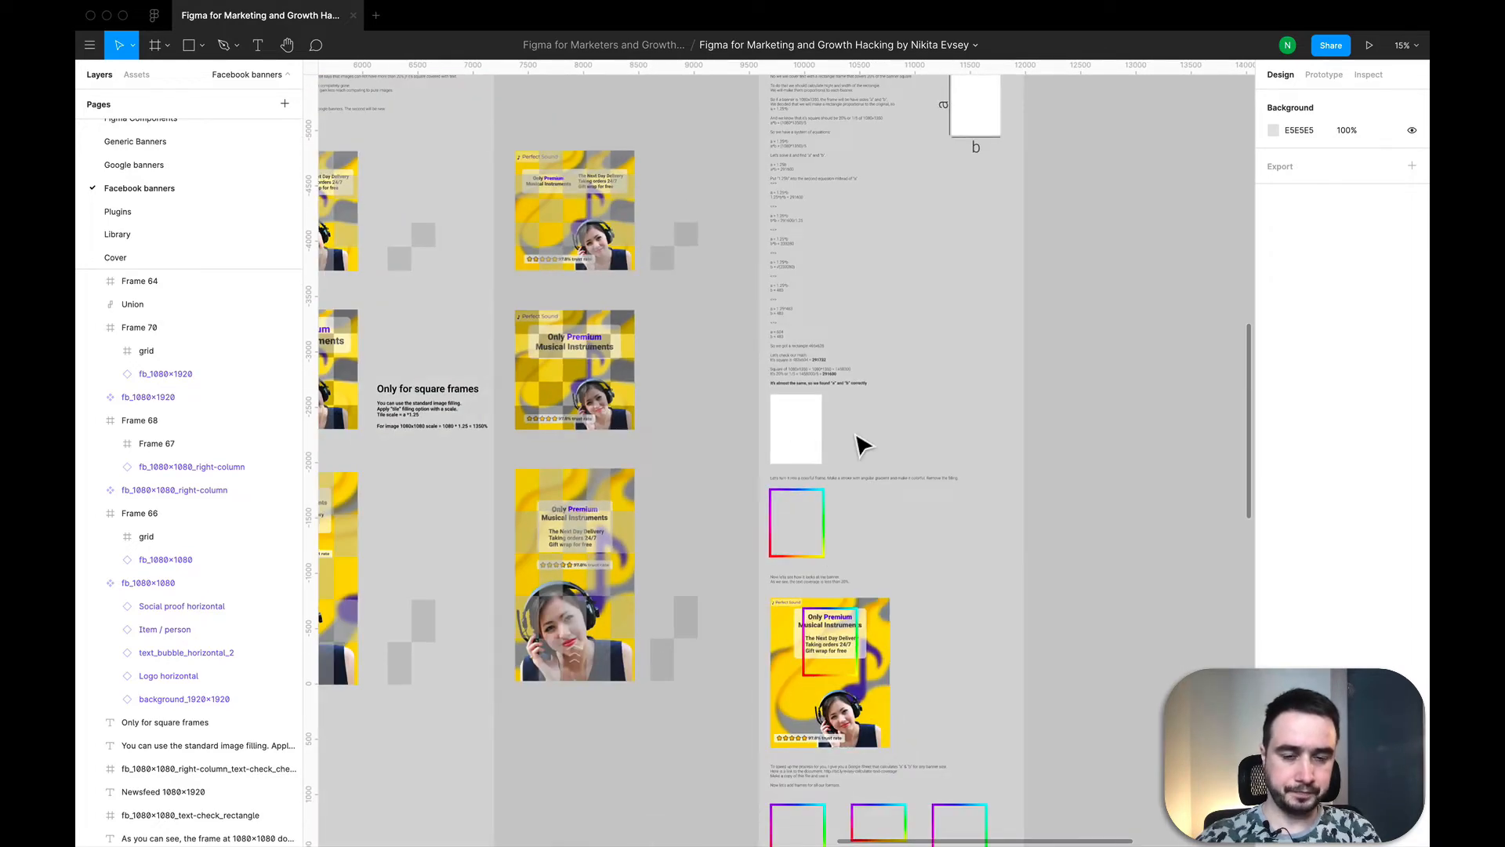
pyautogui.scroll(2, 862, 445)
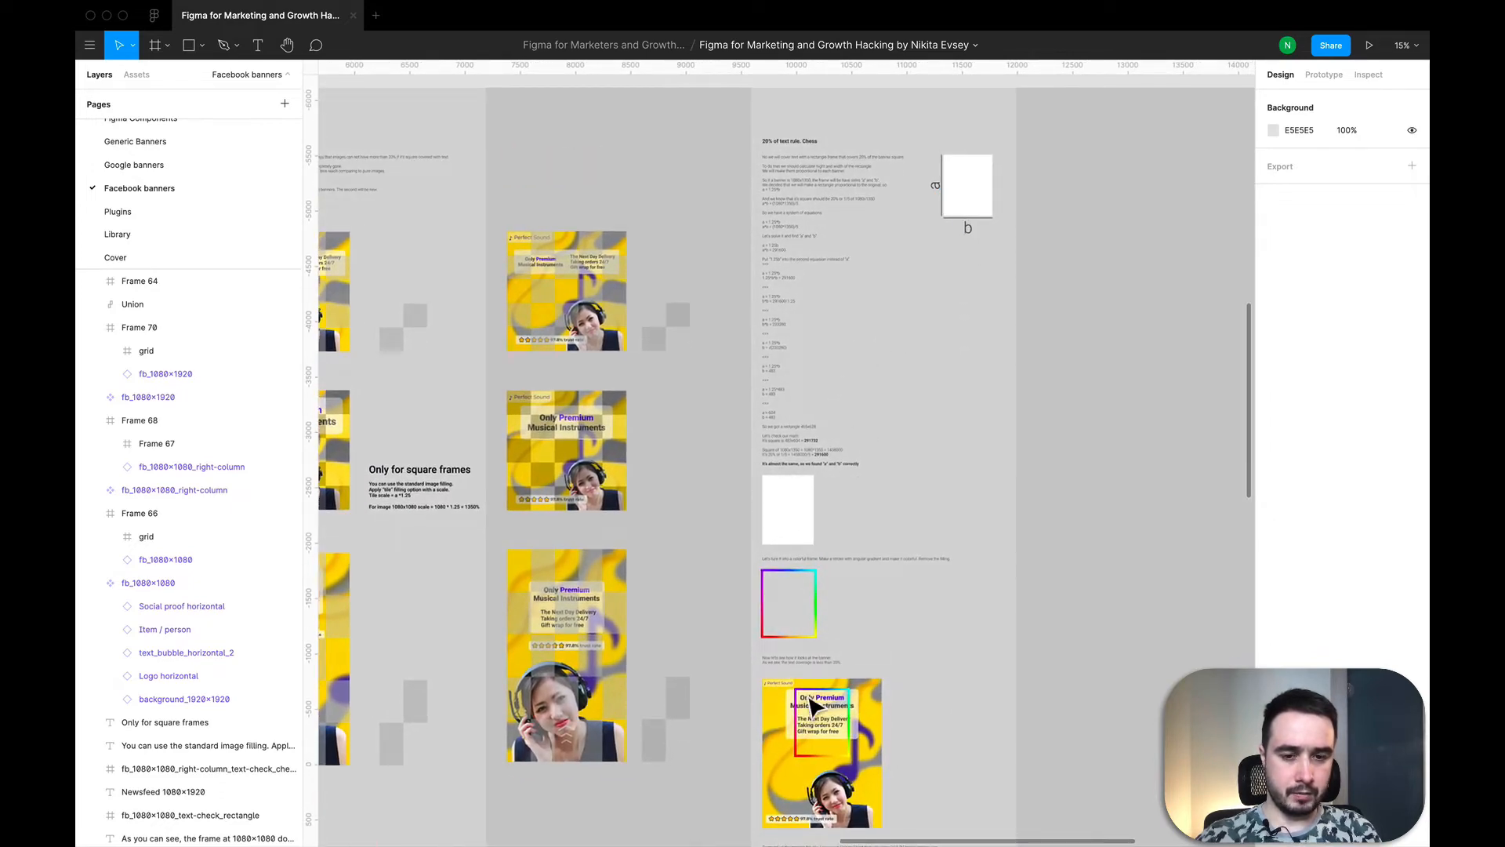
pyautogui.scroll(3, 853, 725)
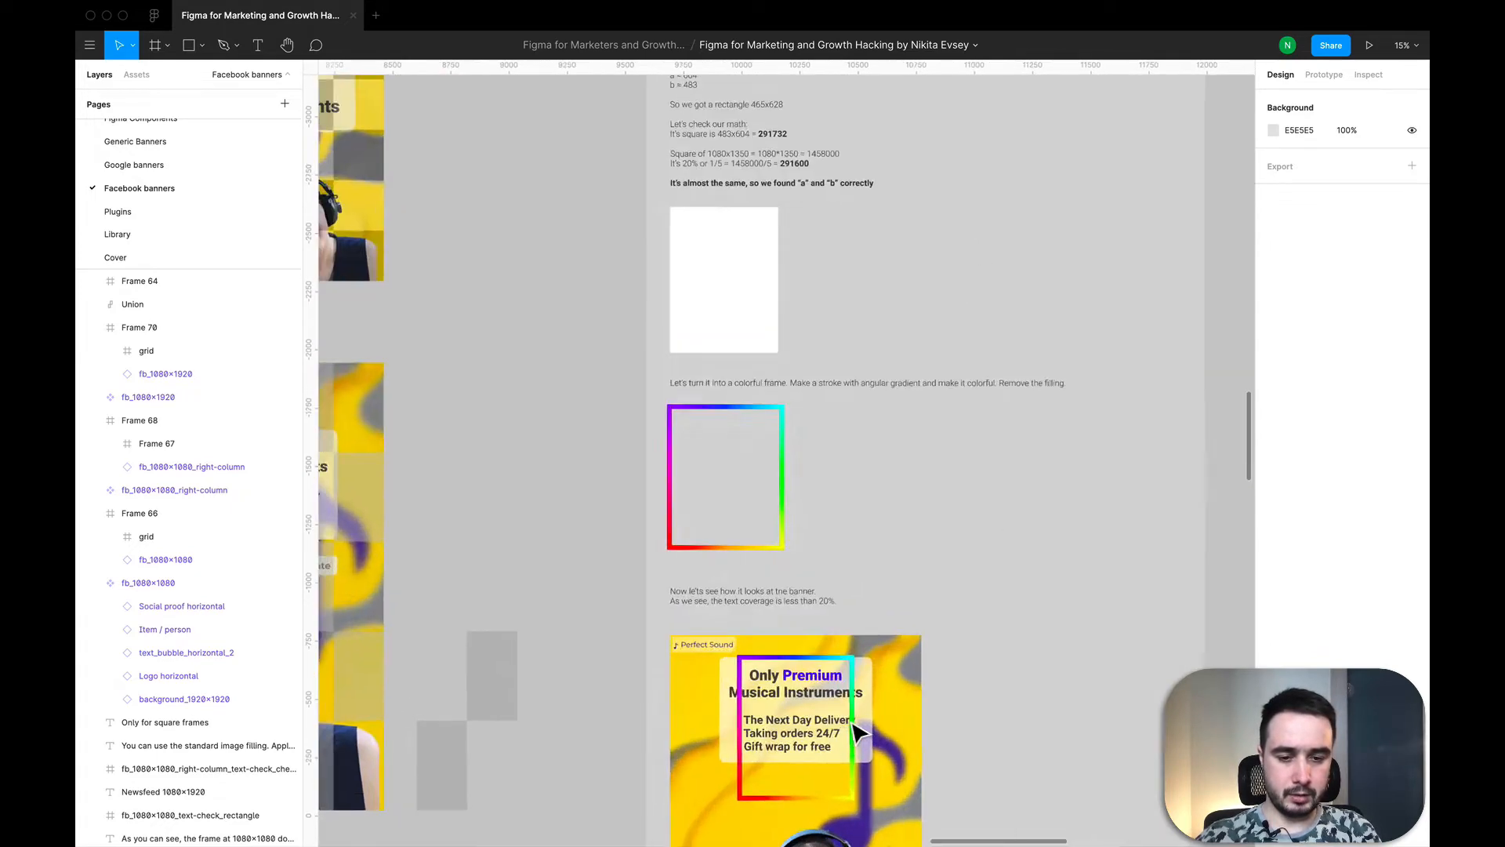
pyautogui.scroll(-2, 855, 725)
pyautogui.scroll(3, 820, 535)
pyautogui.scroll(2, 823, 345)
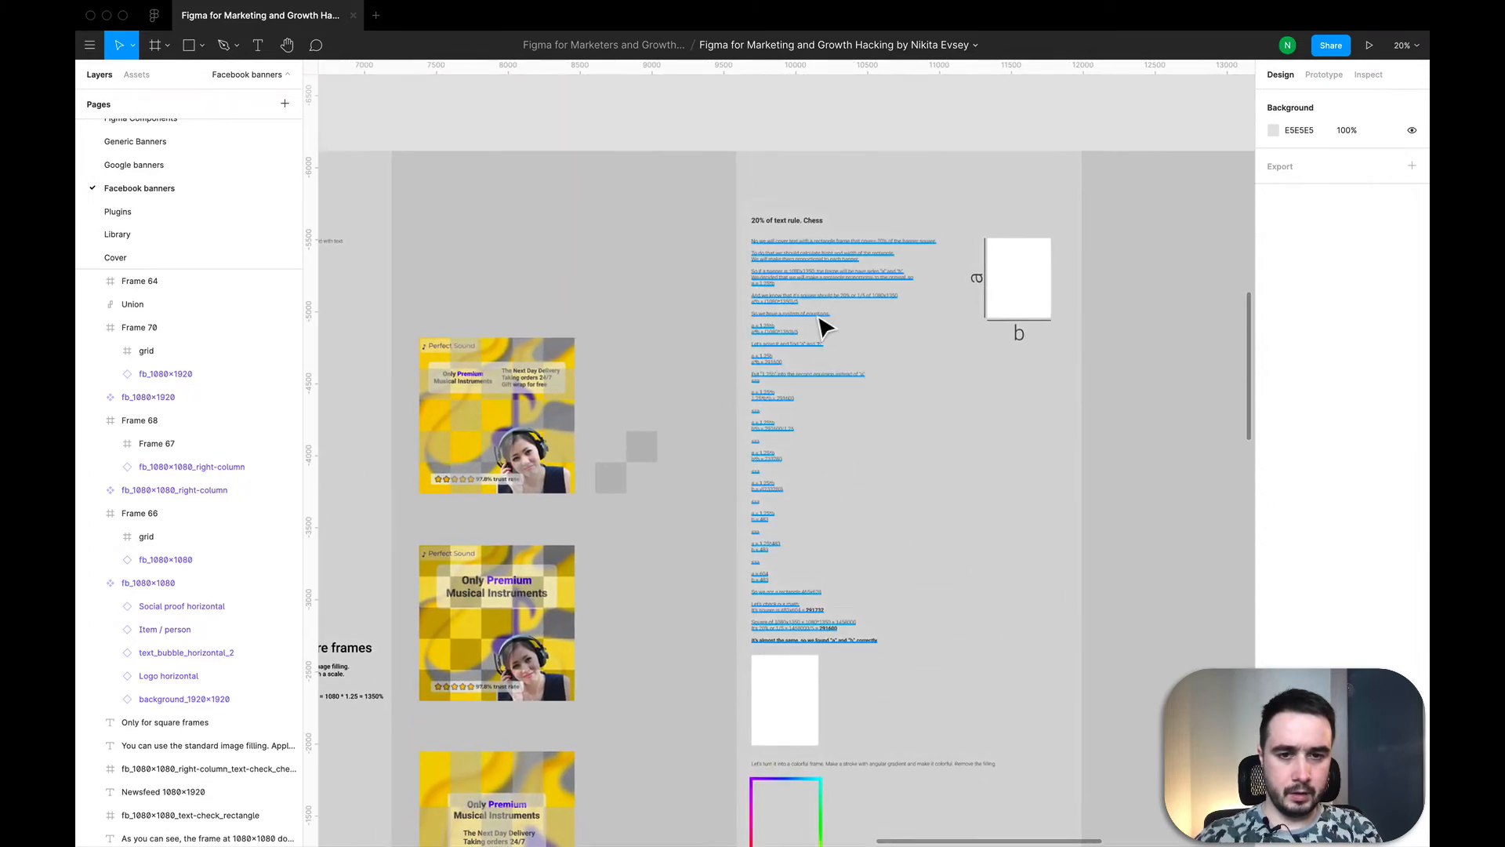
pyautogui.scroll(4, 830, 300)
pyautogui.scroll(3, 830, 300)
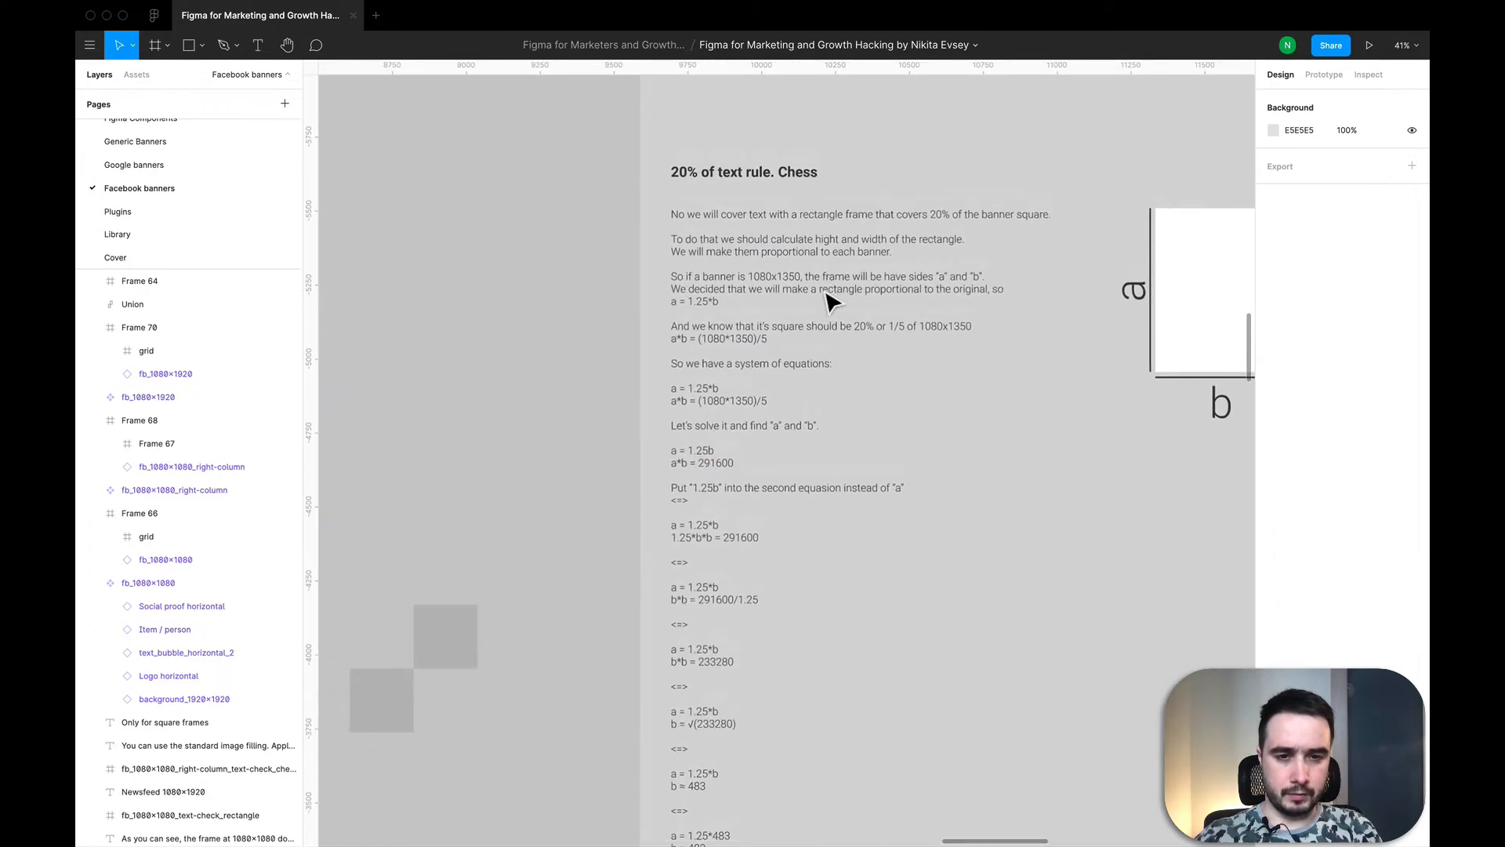
pyautogui.scroll(2, 713, 326)
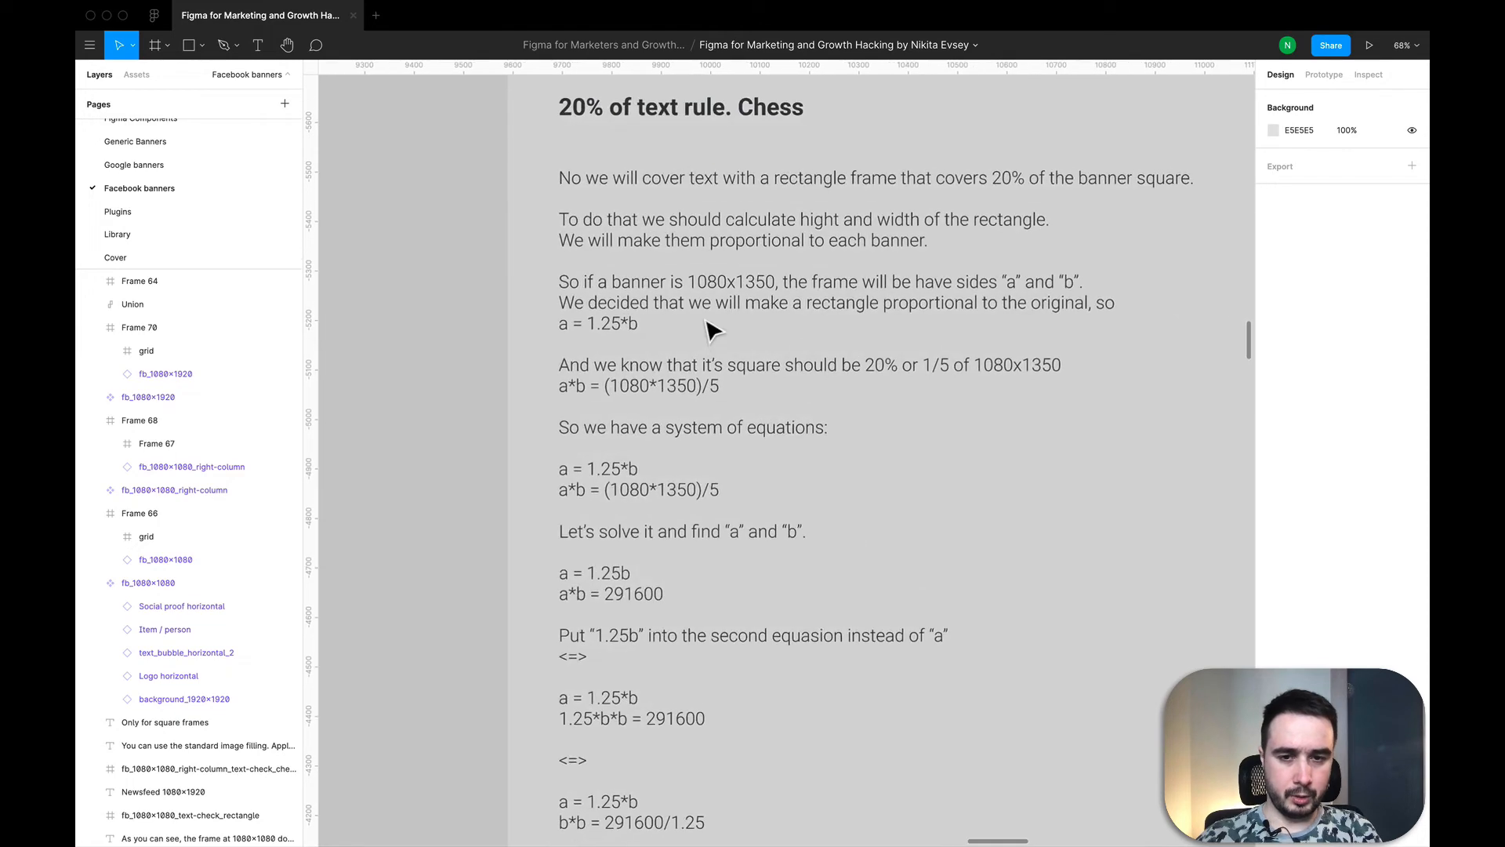
pyautogui.scroll(-5, 669, 337)
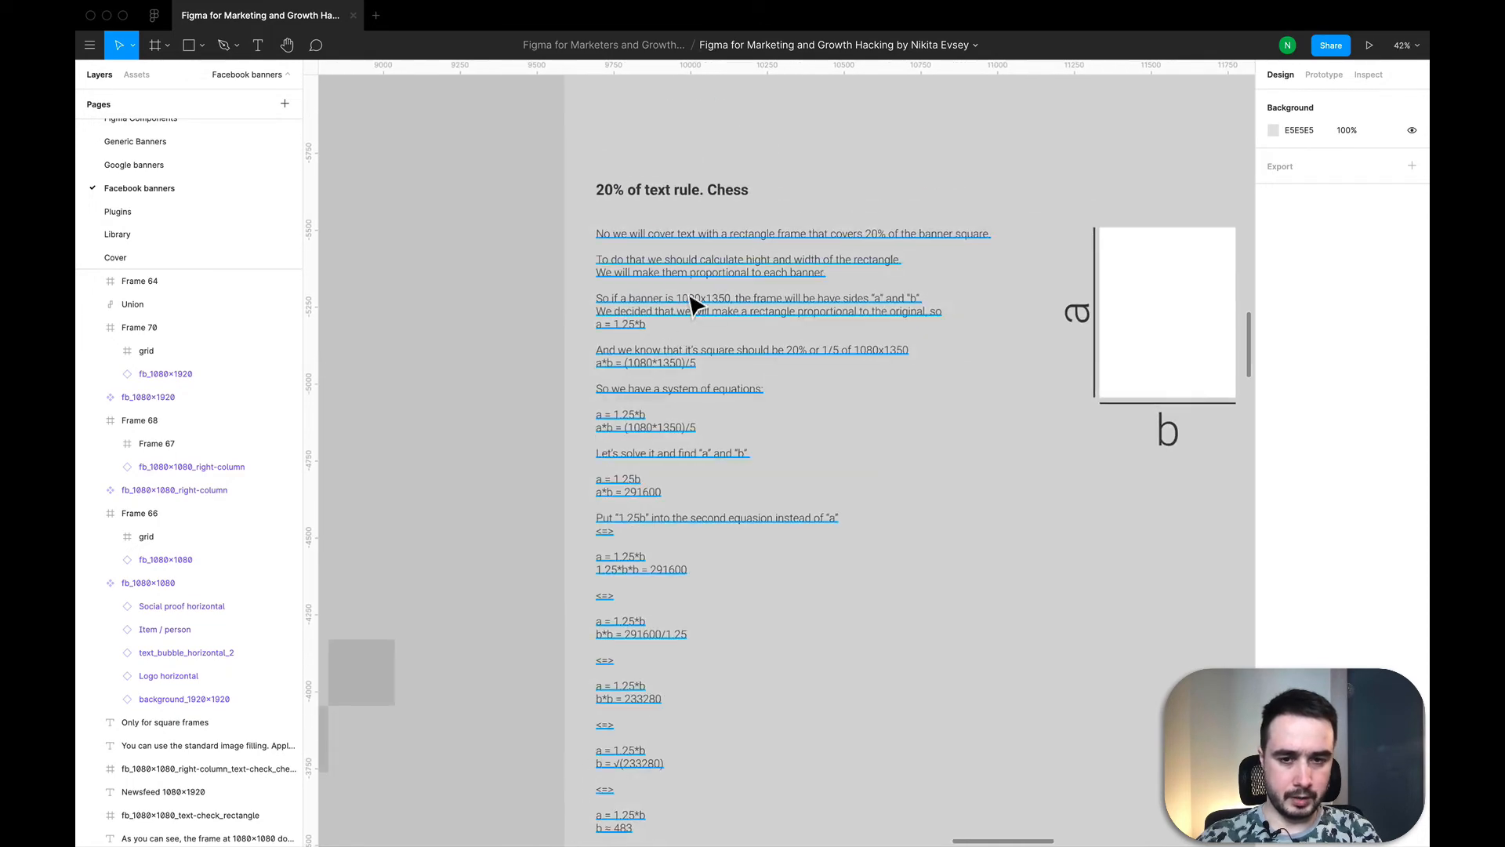
pyautogui.scroll(4, 674, 331)
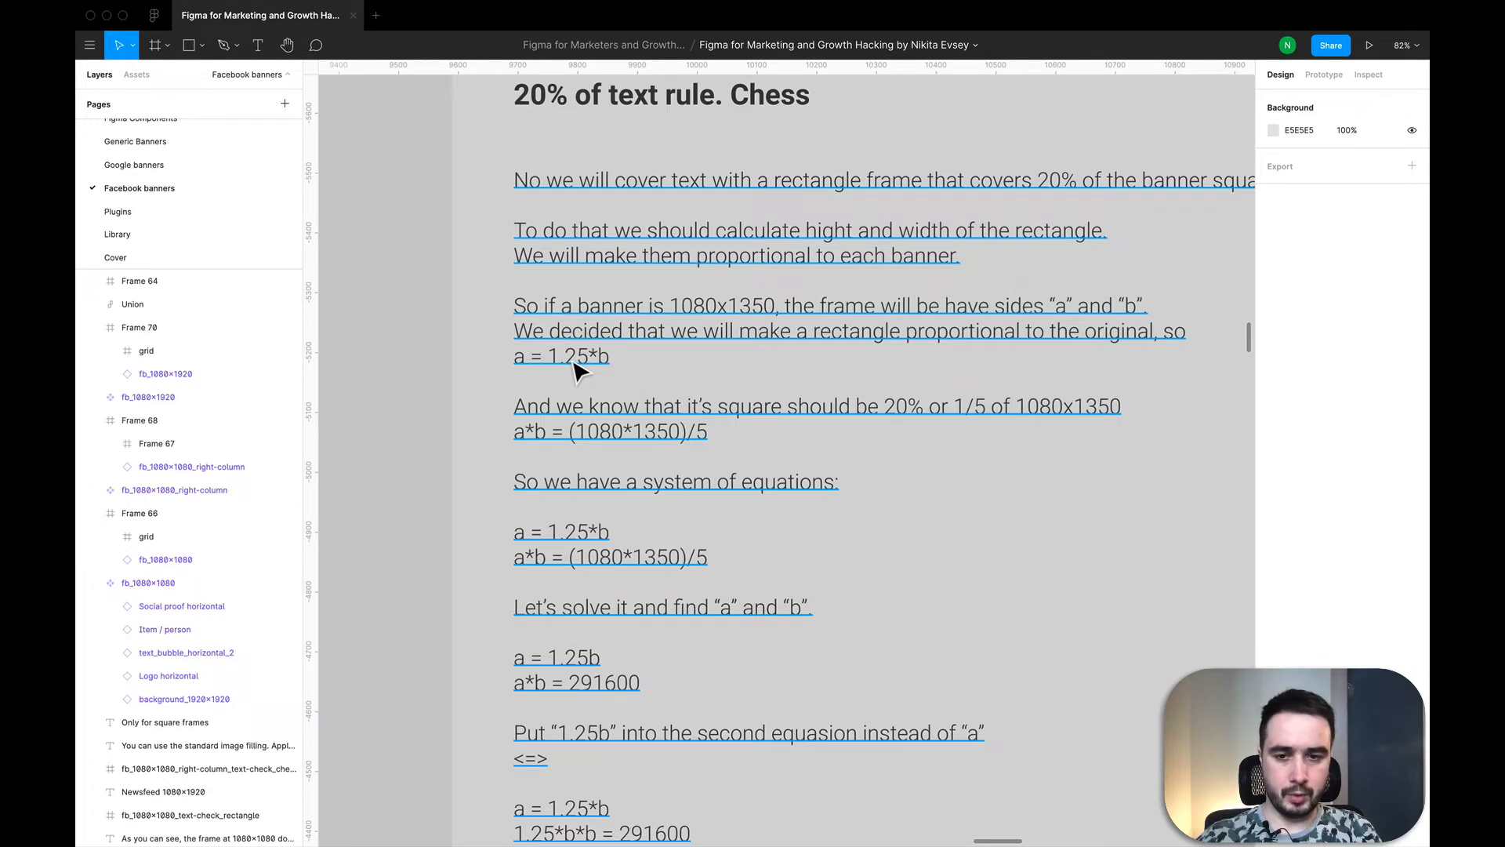
pyautogui.scroll(-5, 526, 356)
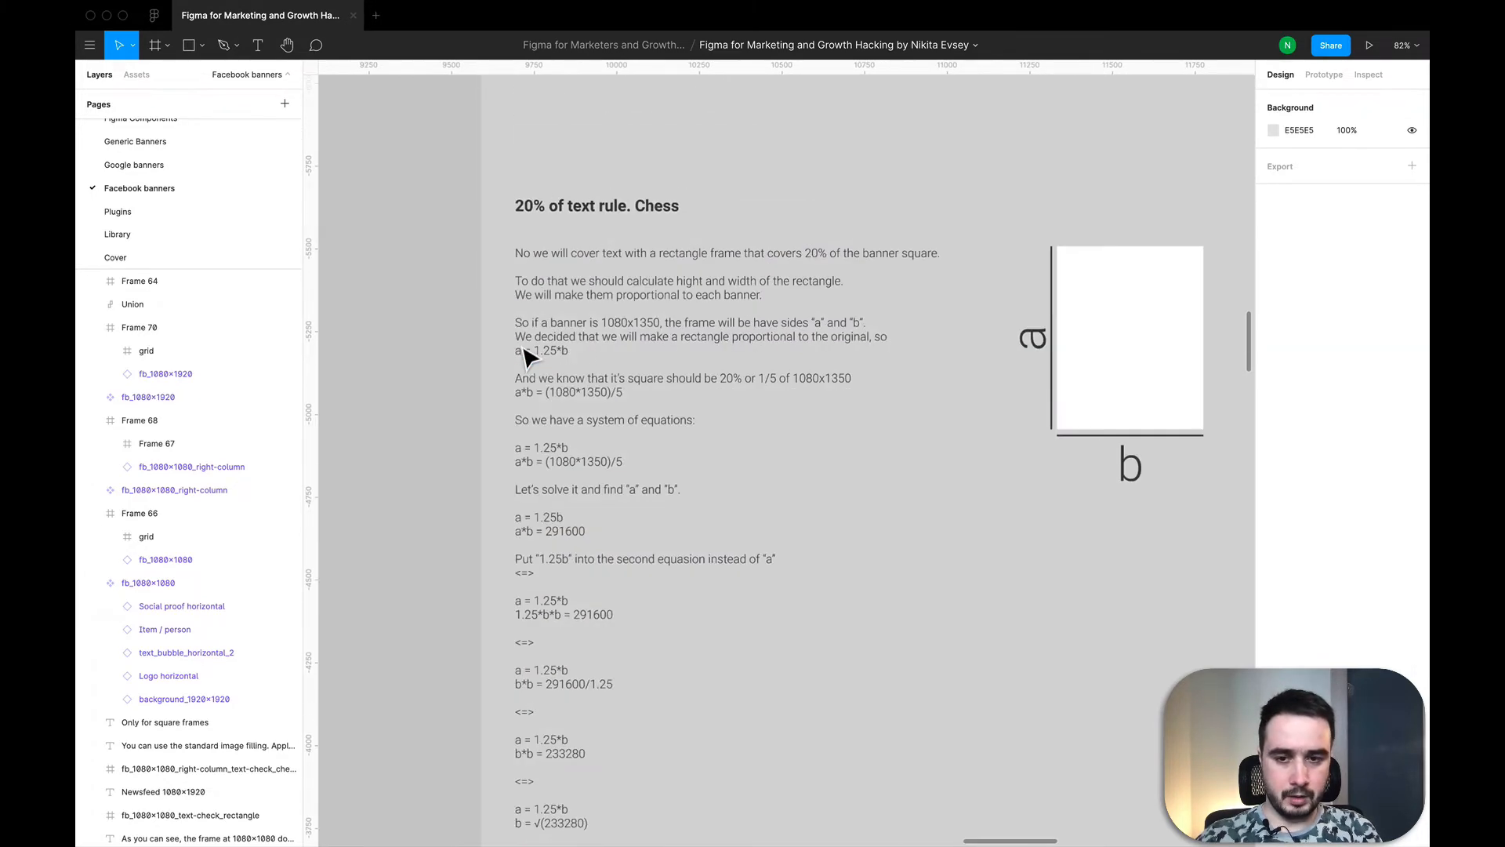
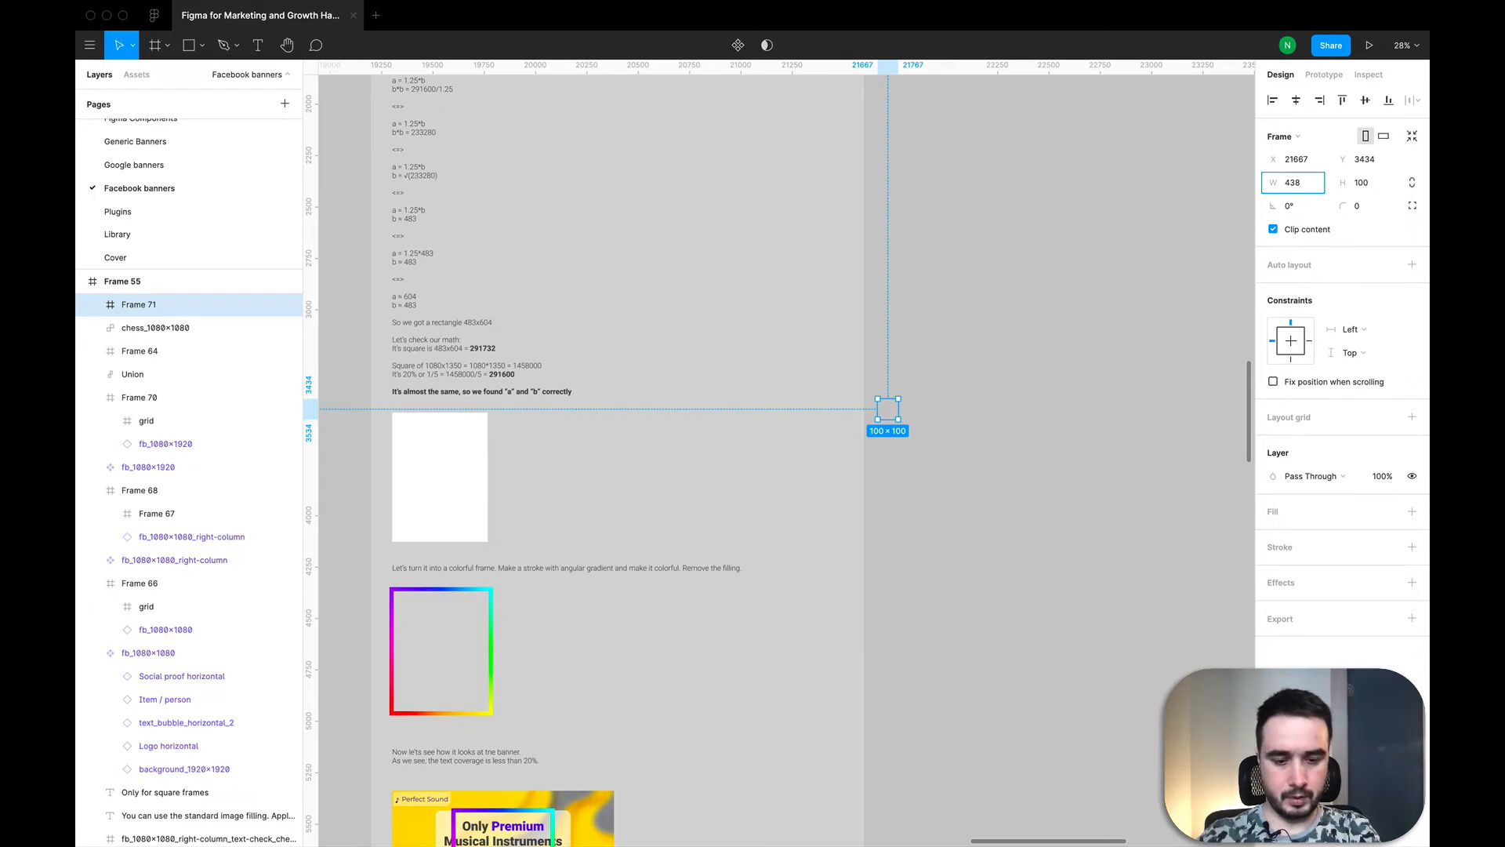
# Step: Size the new empty frame beside the notes to 438 × 604
pyautogui.press('Tab')
pyautogui.write('604')
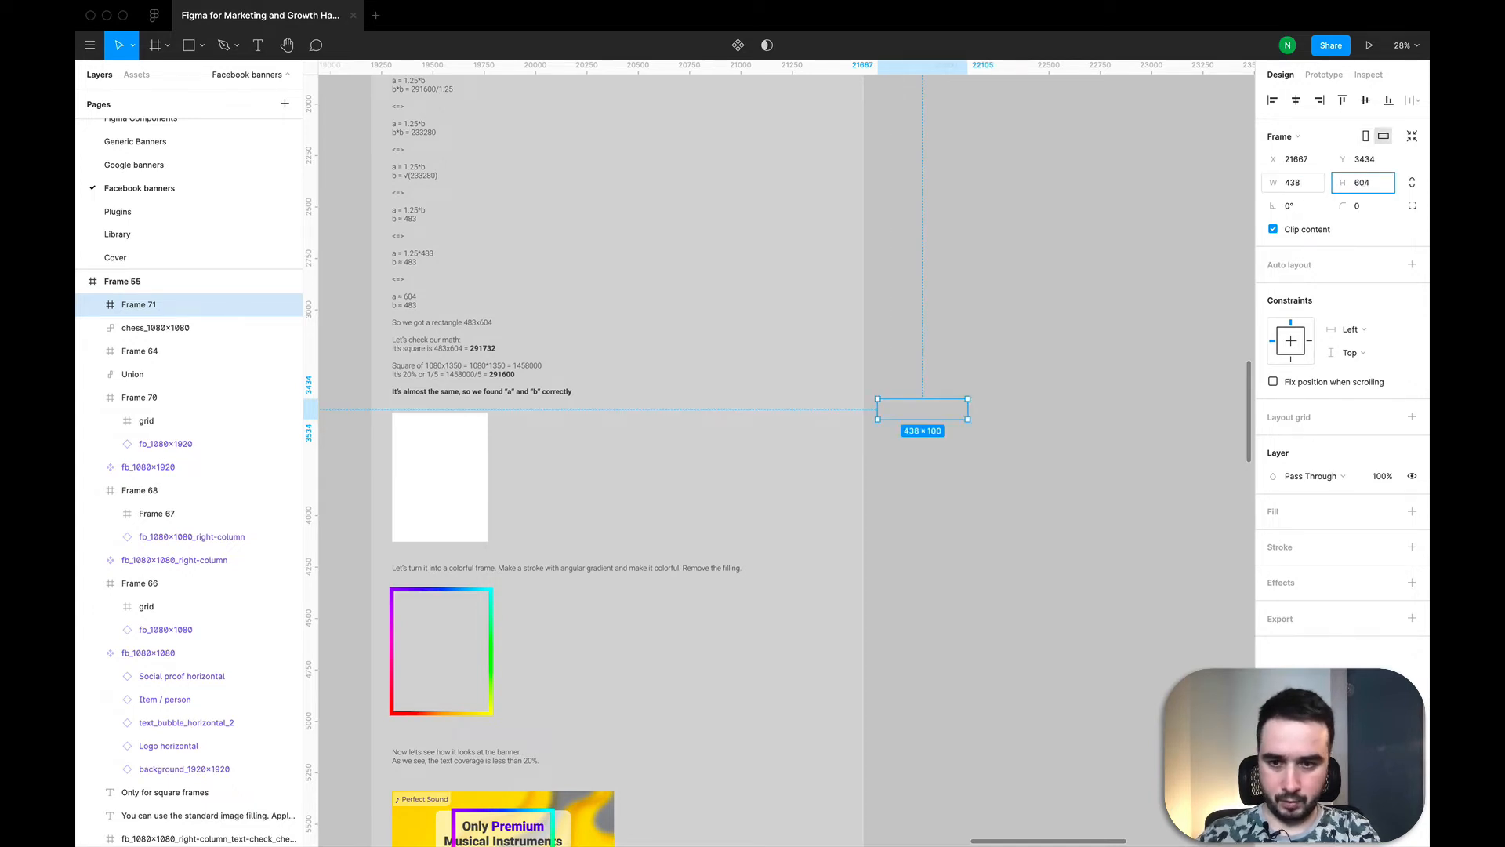
pyautogui.press('Return')
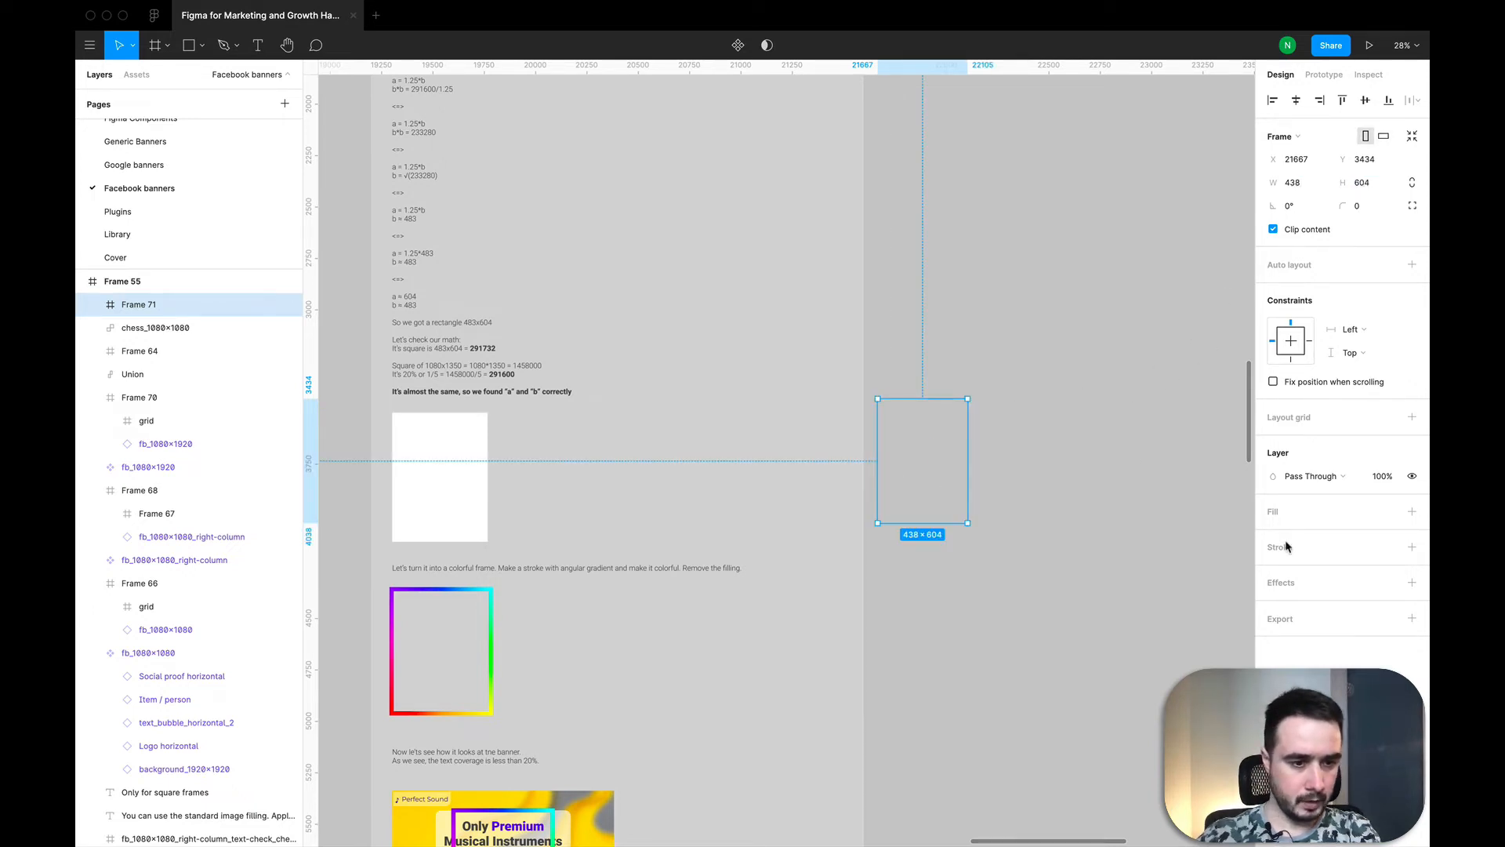
# Step: Add a black stroke with a thickness of 20 to the 438 × 604 frame and deselect it
pyautogui.click(1412, 546)
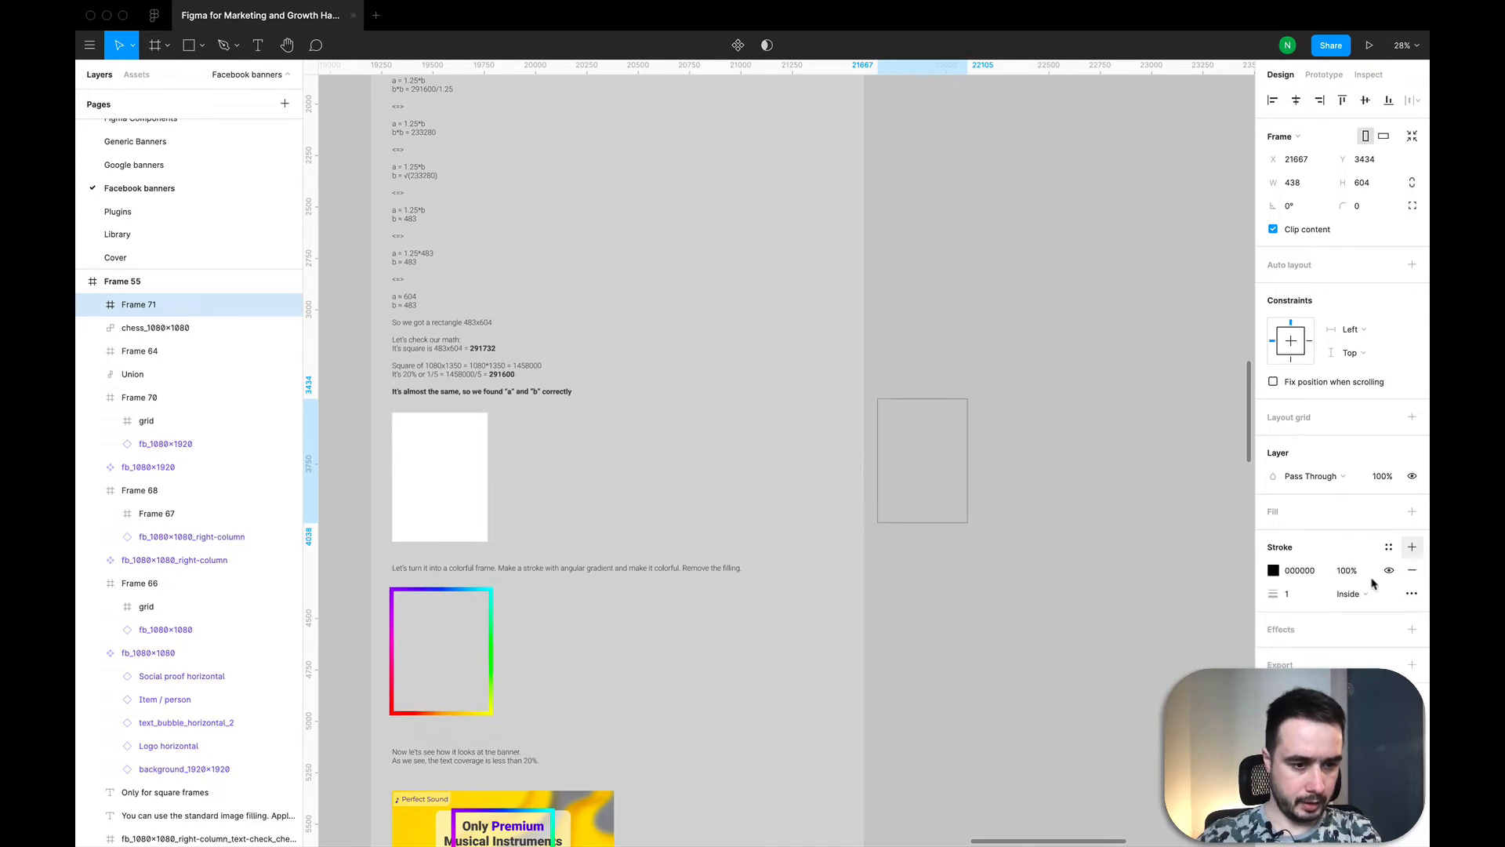
pyautogui.click(1295, 599)
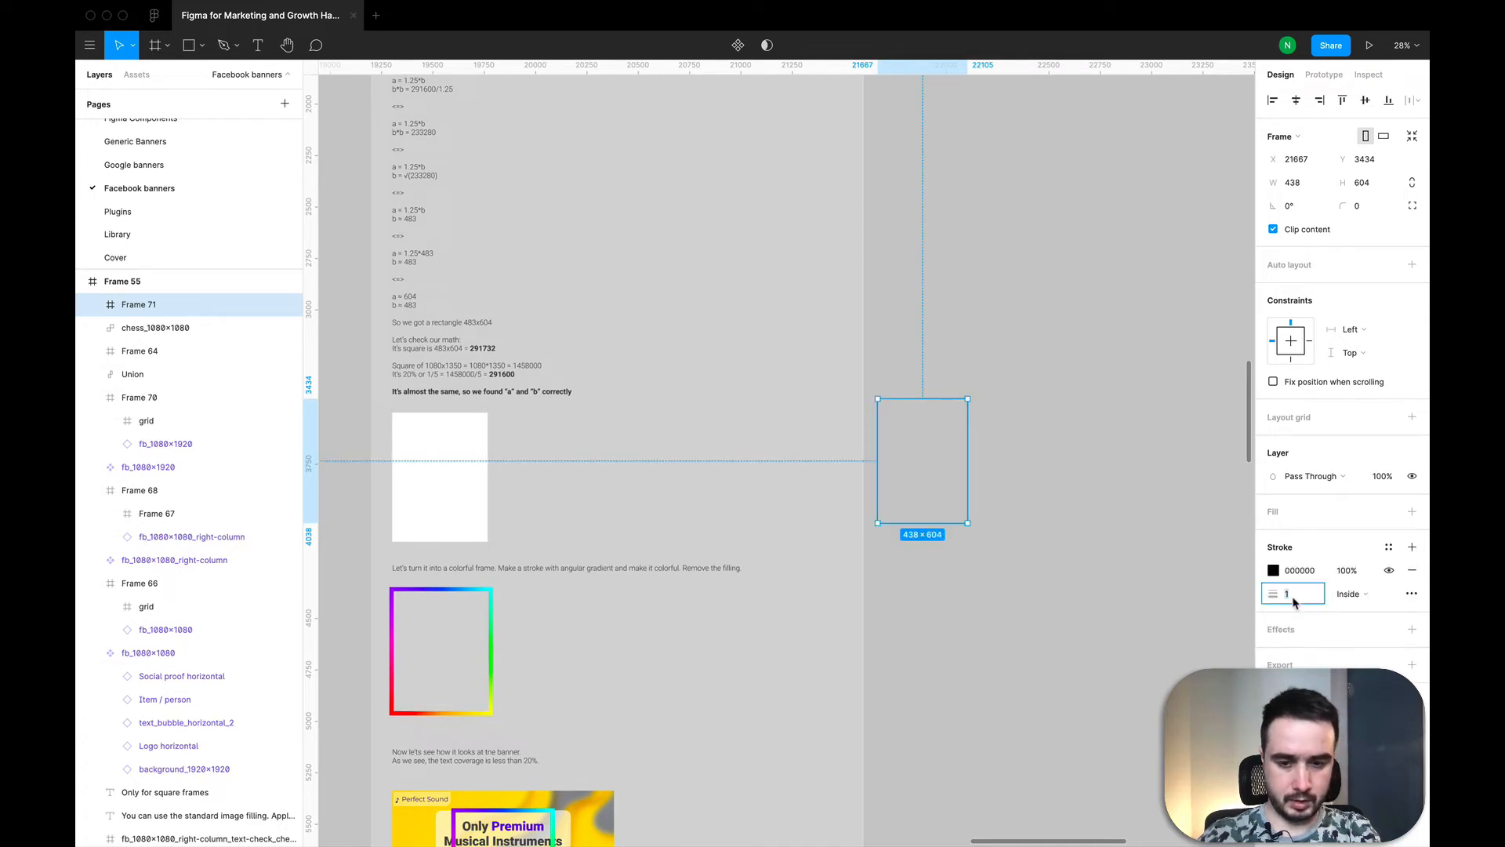
pyautogui.write('20')
pyautogui.press('Return')
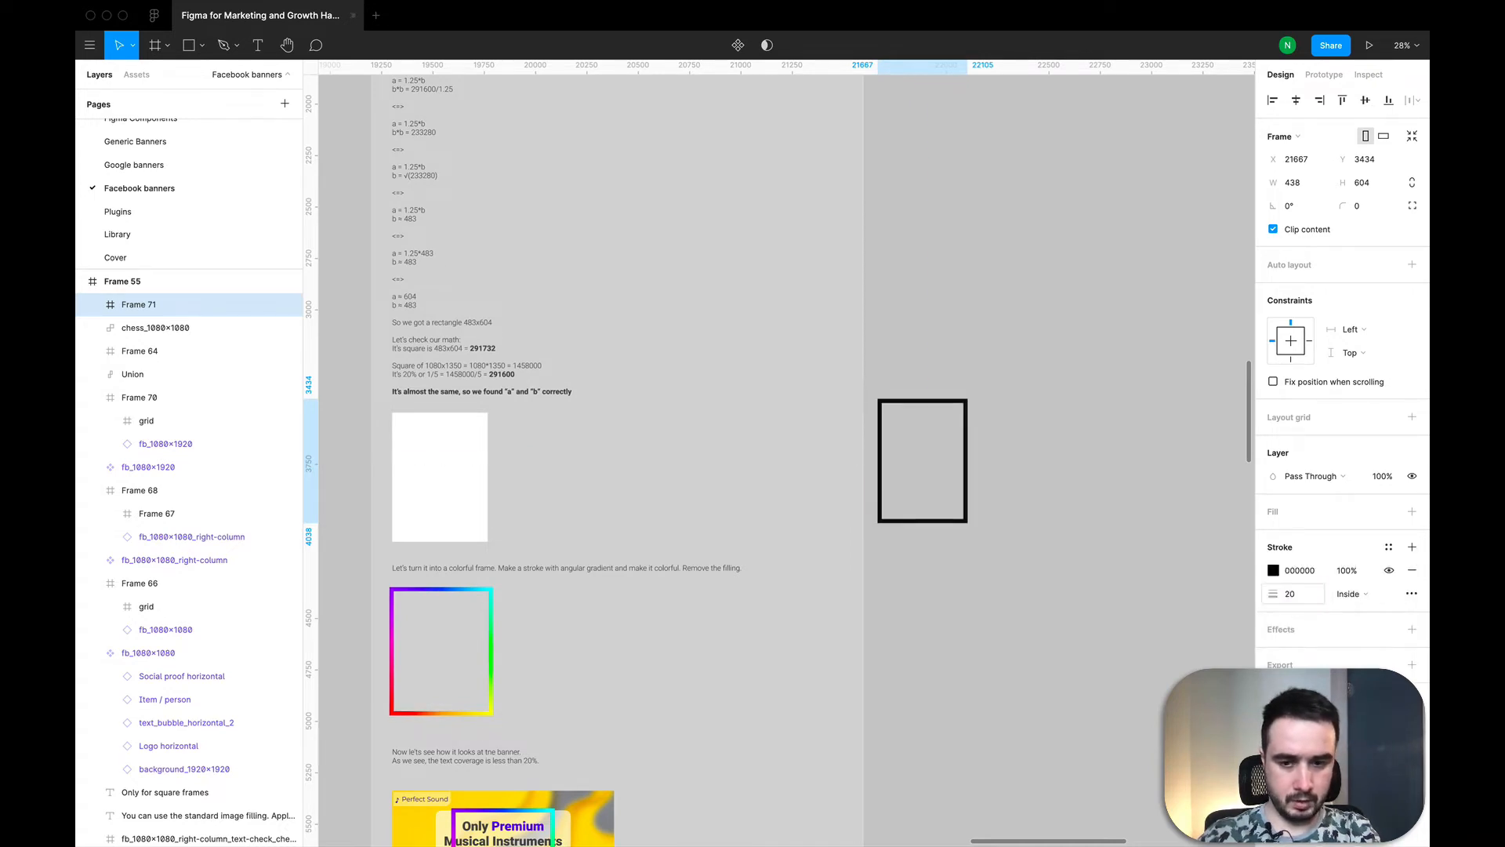
pyautogui.click(1295, 599)
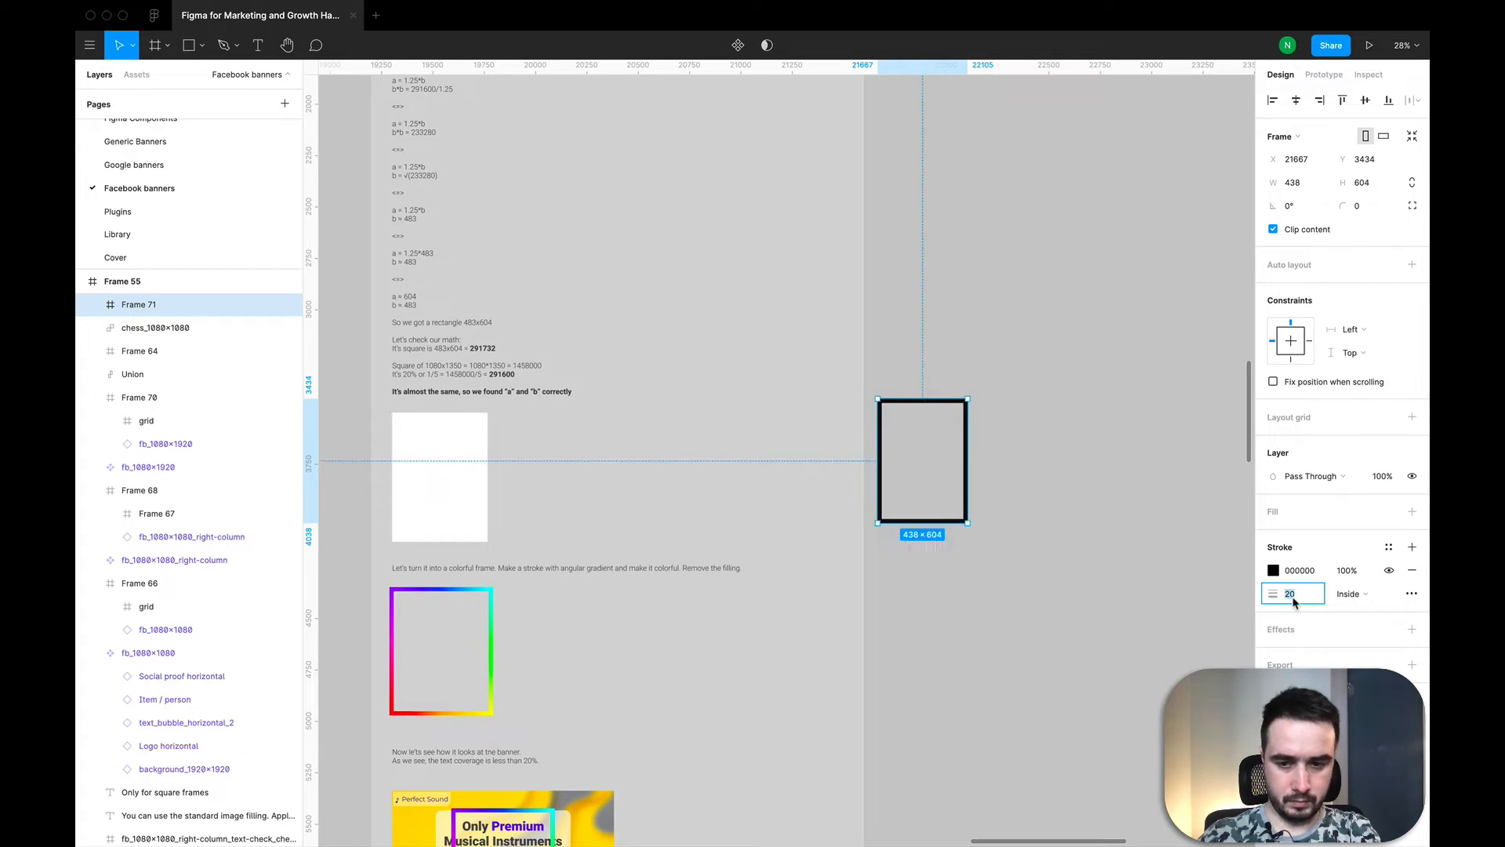
pyautogui.click(1163, 617)
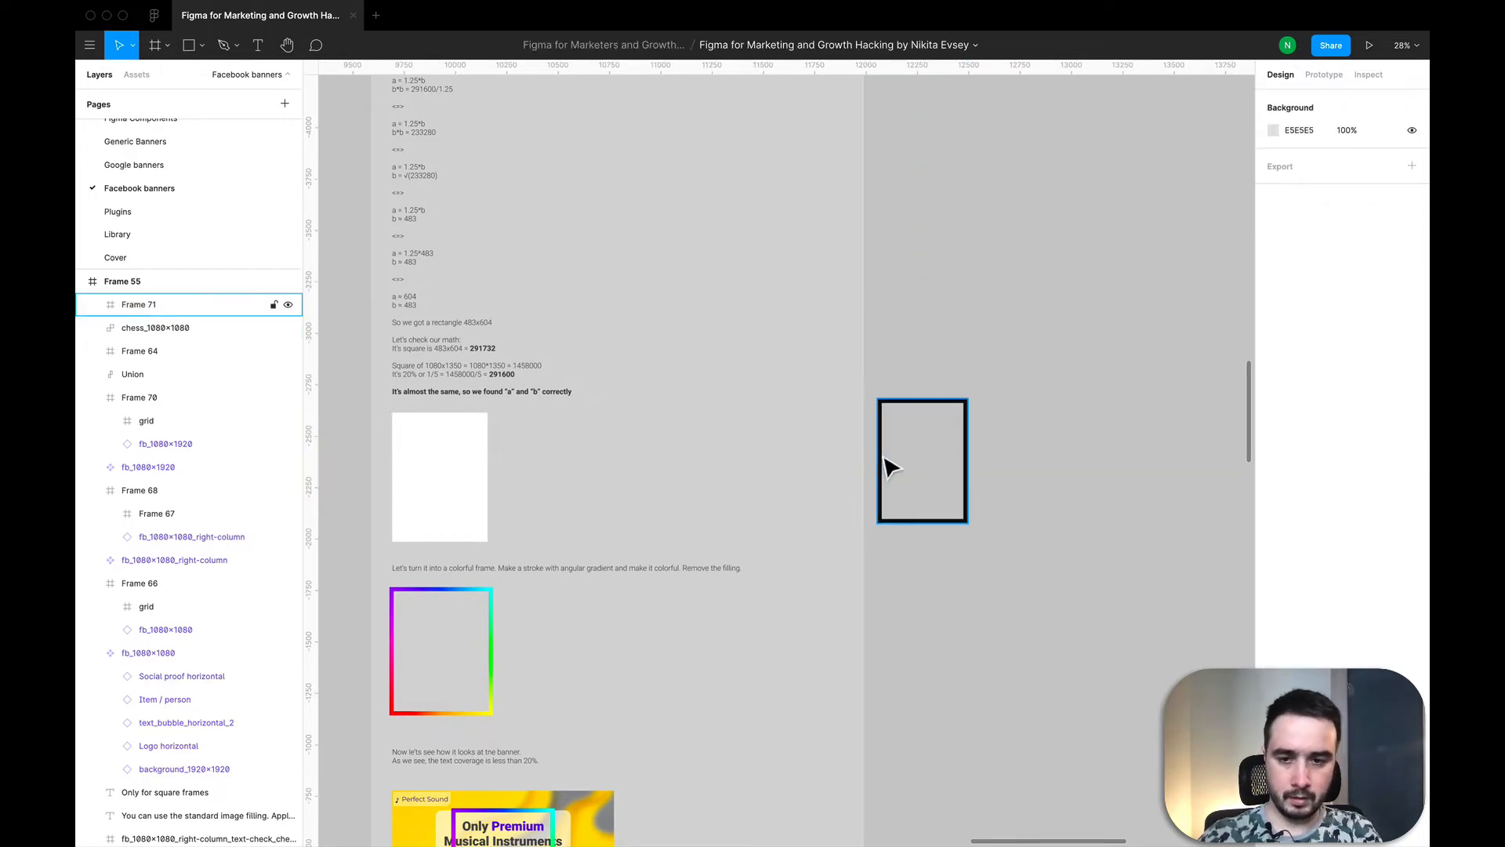
# Step: Change the stroke alignment of the black-outlined frame to Center
pyautogui.click(882, 519)
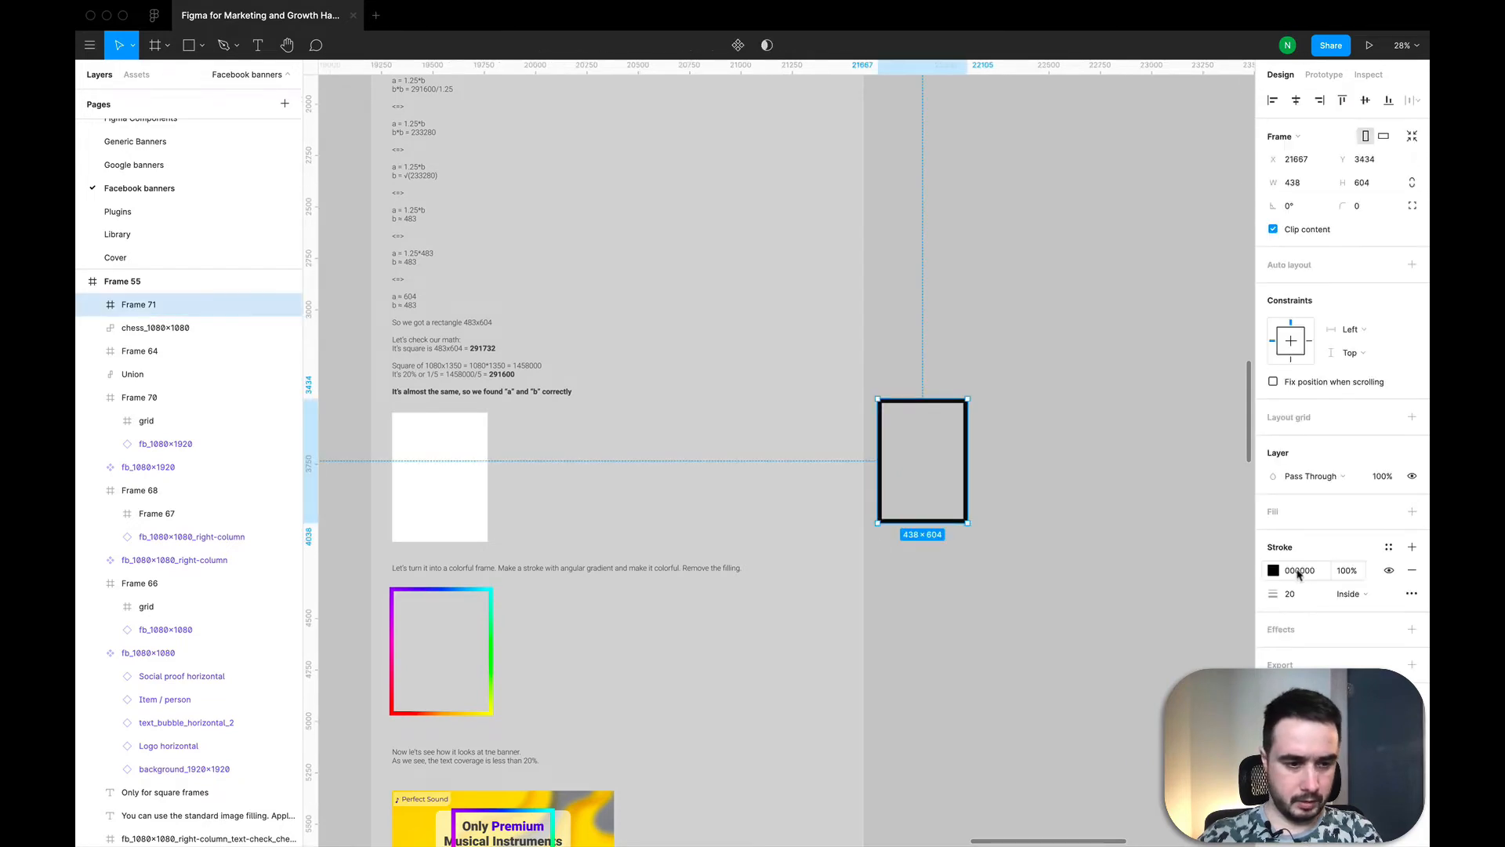
pyautogui.click(1365, 596)
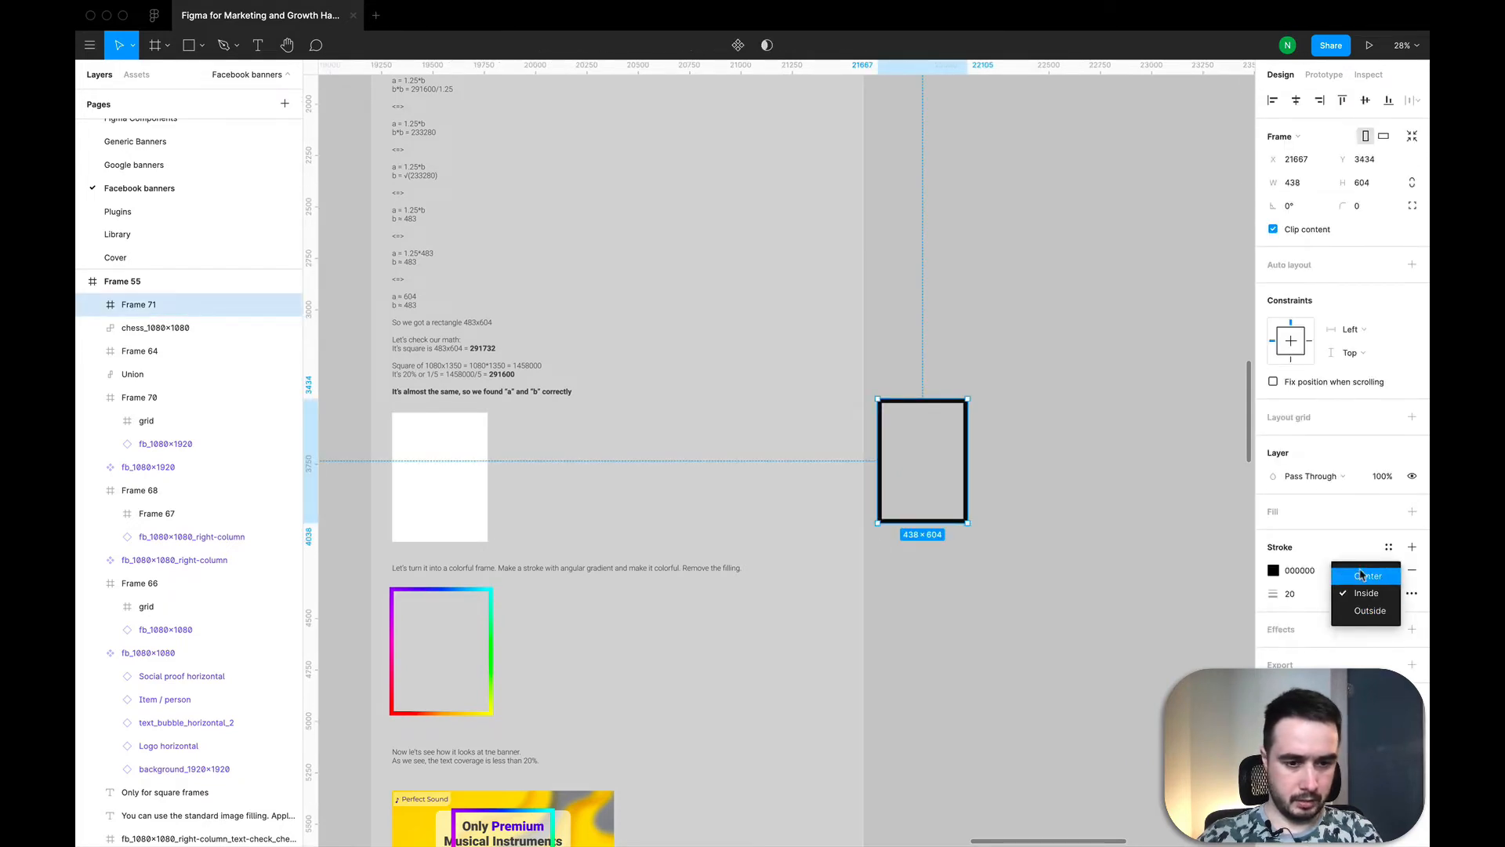
pyautogui.click(1364, 611)
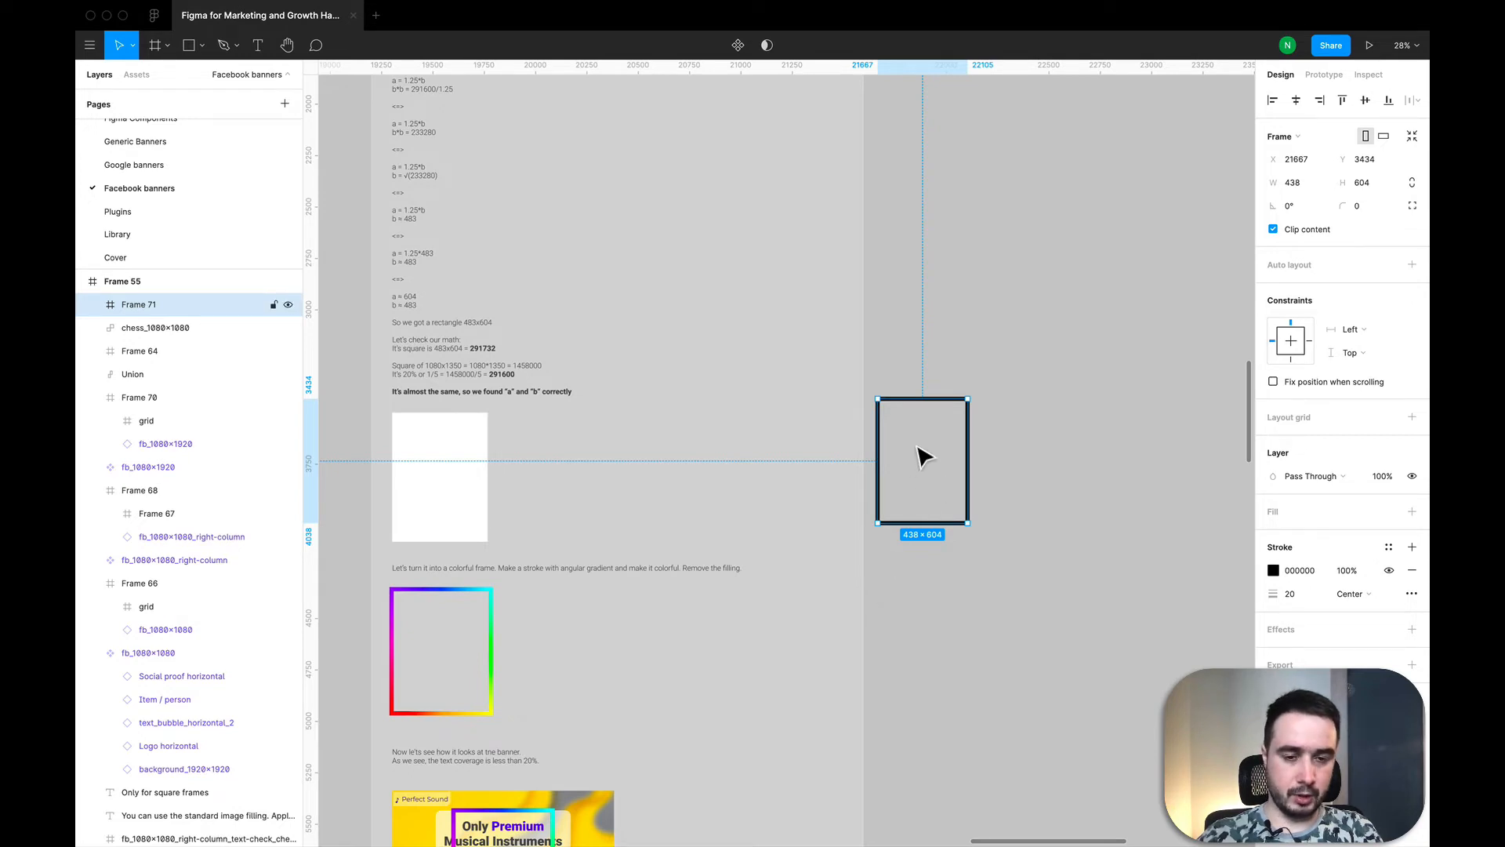
# Step: Change the frame's solid black stroke to an Angular gradient
pyautogui.scroll(-5, 923, 457)
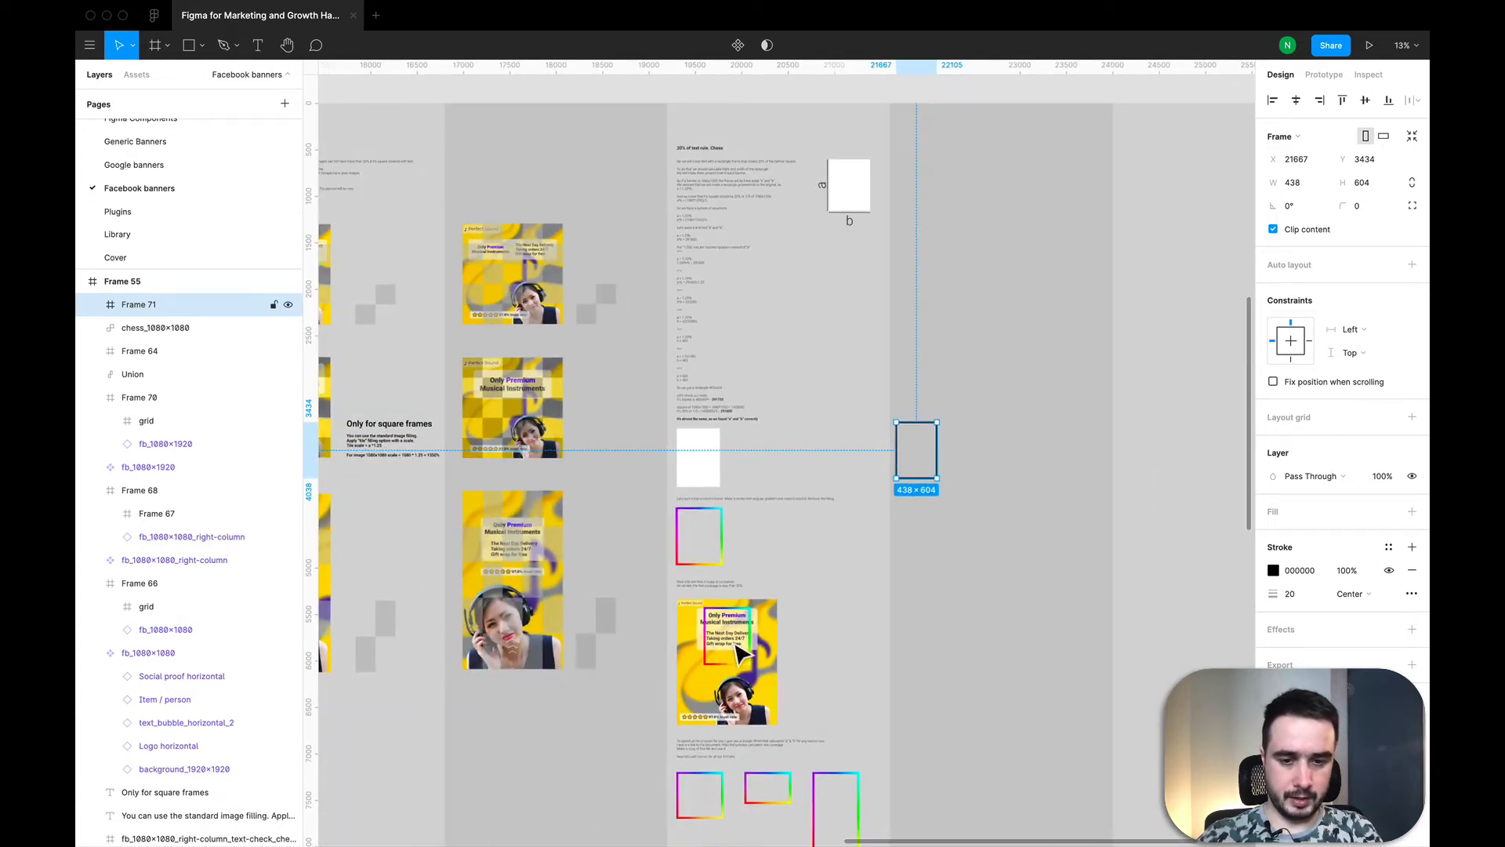
pyautogui.scroll(3, 850, 520)
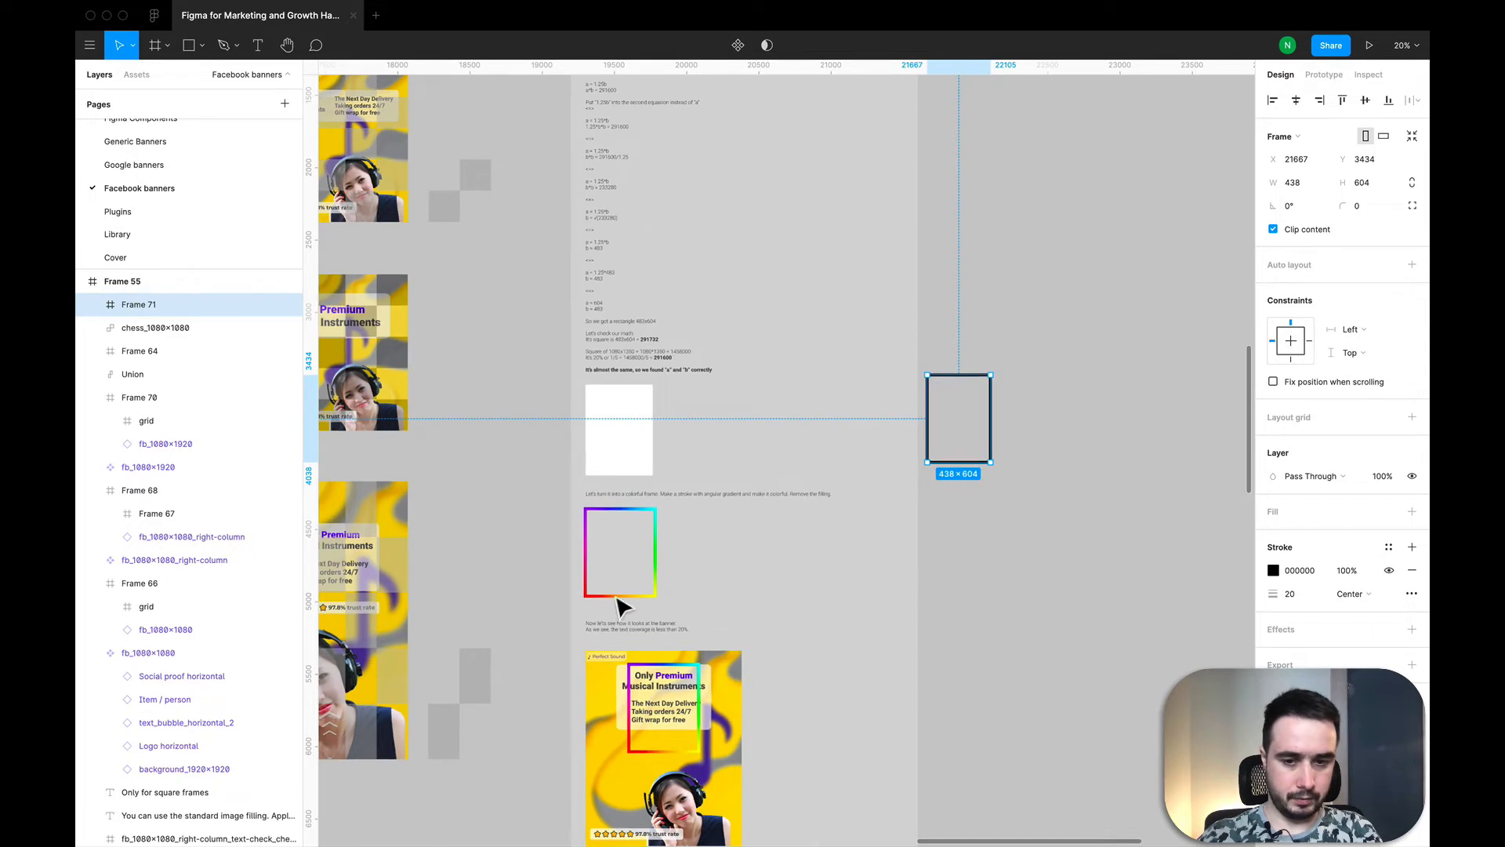
pyautogui.scroll(2, 1005, 464)
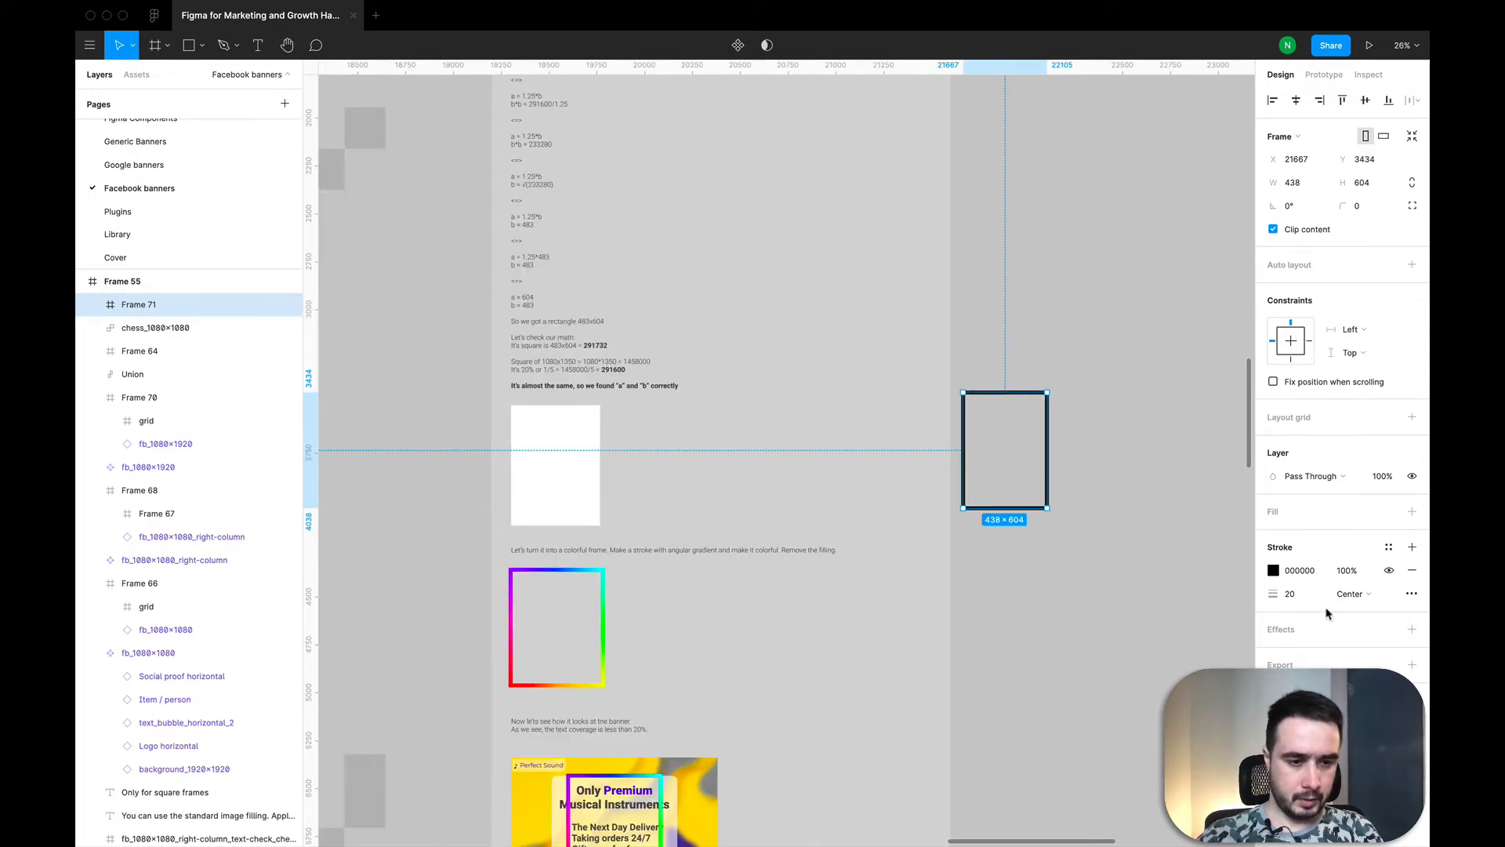
pyautogui.click(1273, 570)
pyautogui.click(1116, 467)
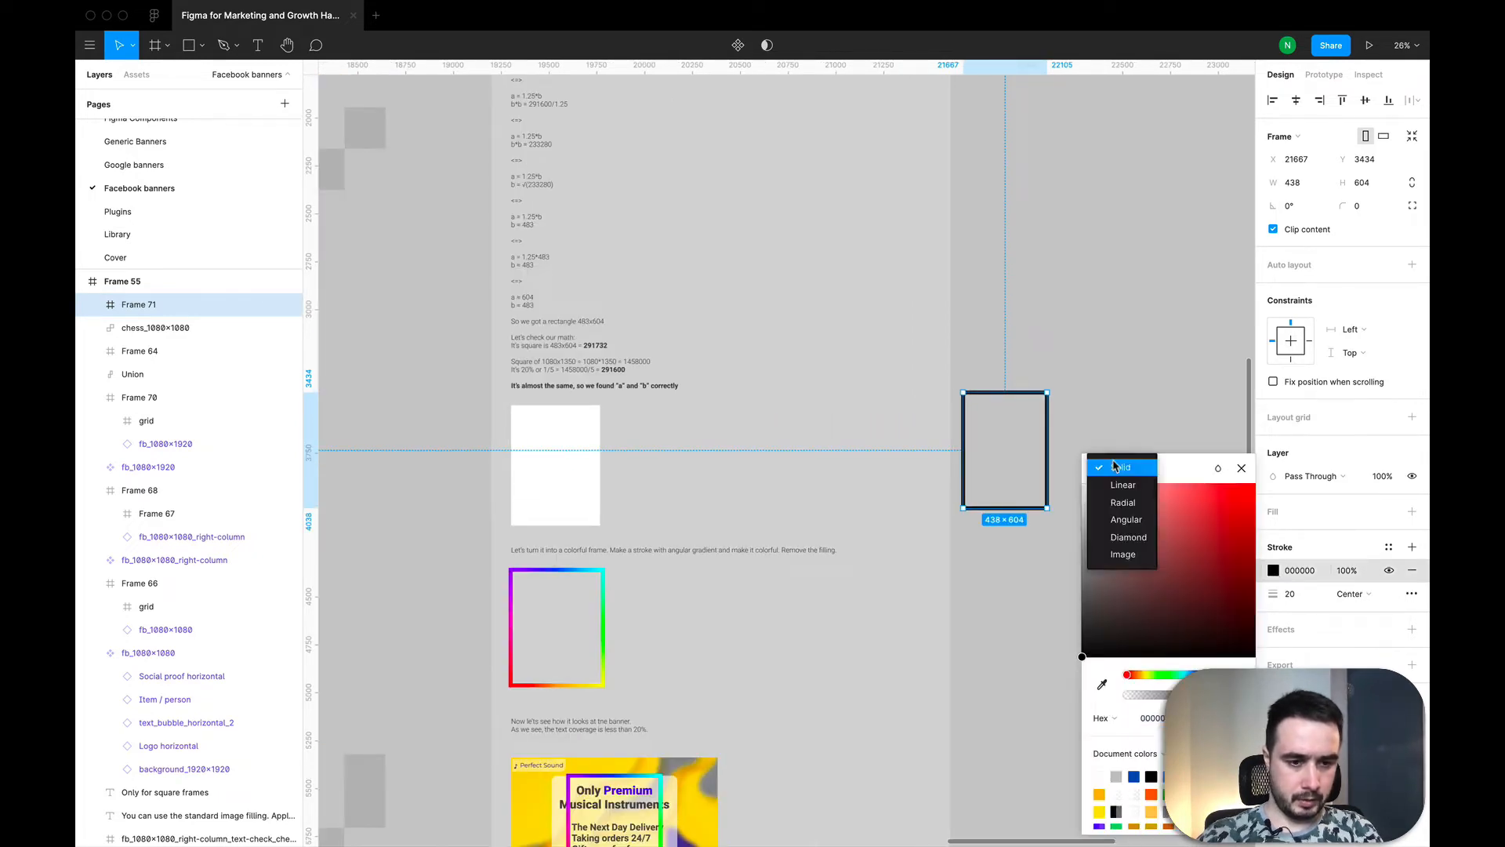
pyautogui.click(1126, 519)
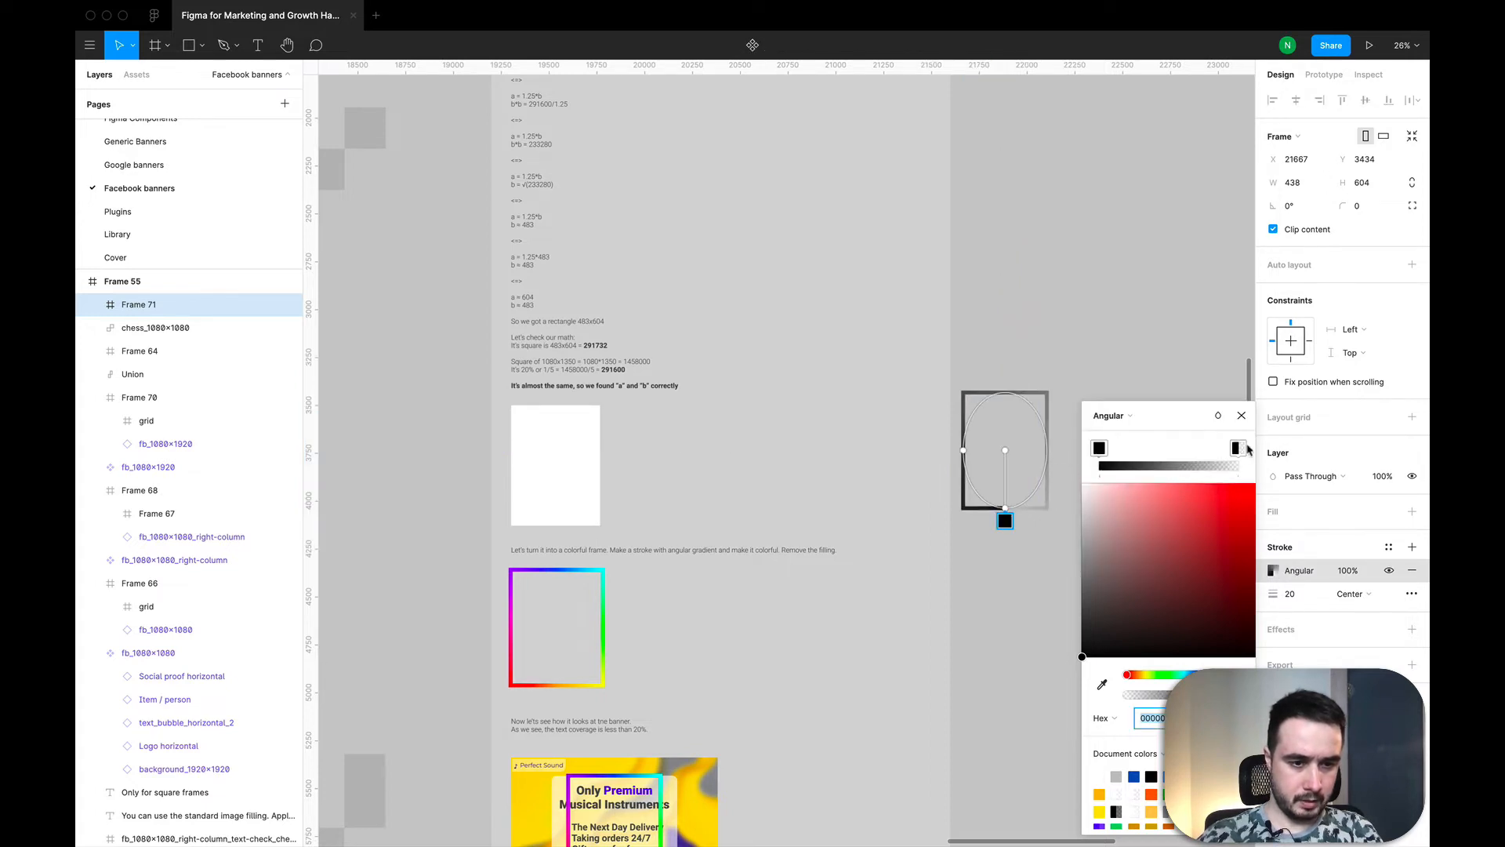
# Step: Make the angular gradient's end stop fully opaque red and recolour its start stop orange
pyautogui.click(1238, 450)
pyautogui.moveTo(1096, 652); pyautogui.dragTo(1271, 486)
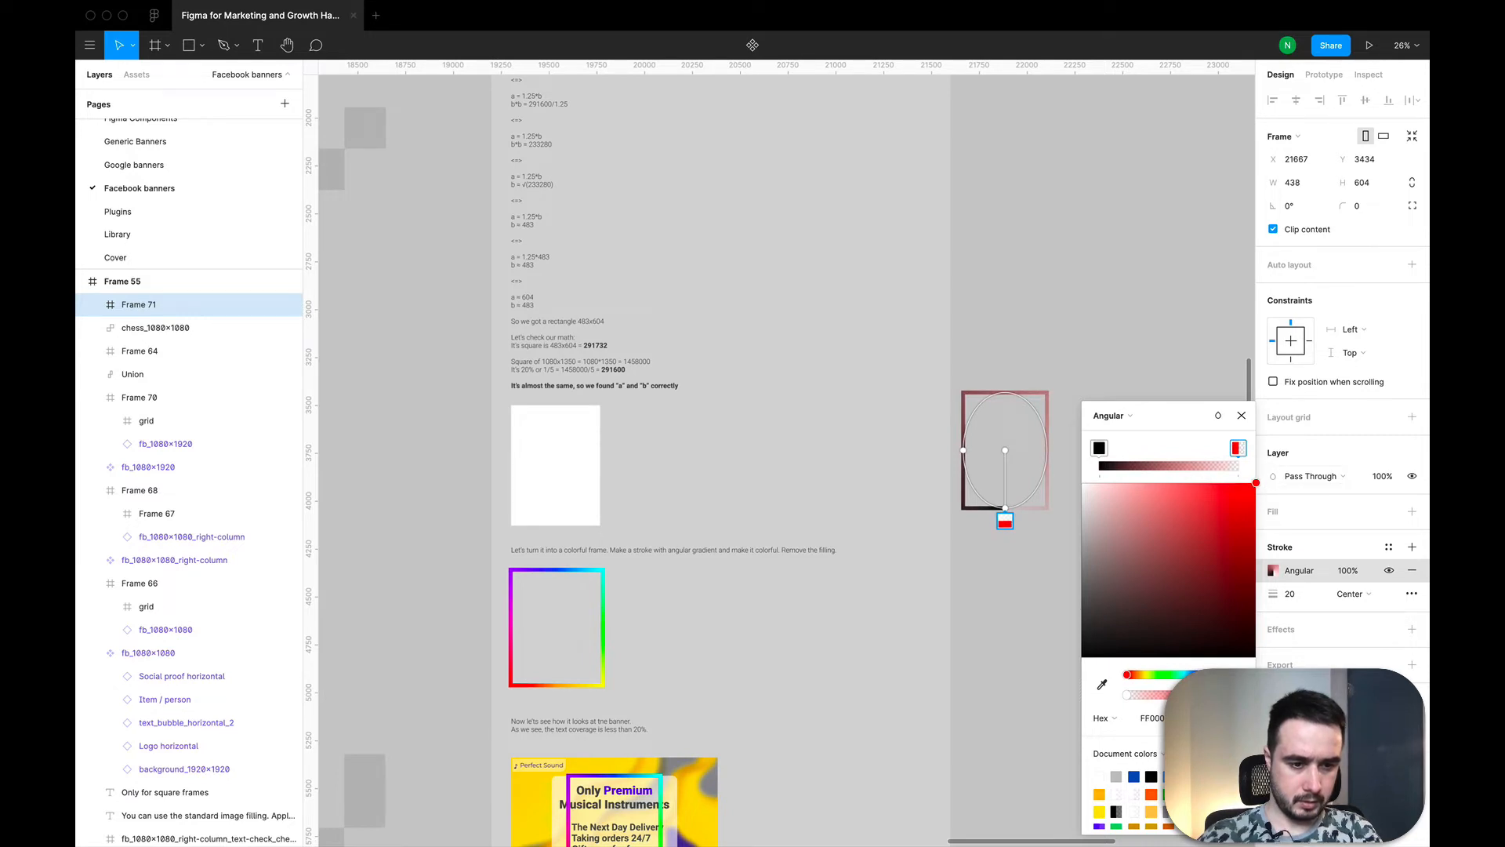
pyautogui.moveTo(1216, 695); pyautogui.dragTo(1248, 694)
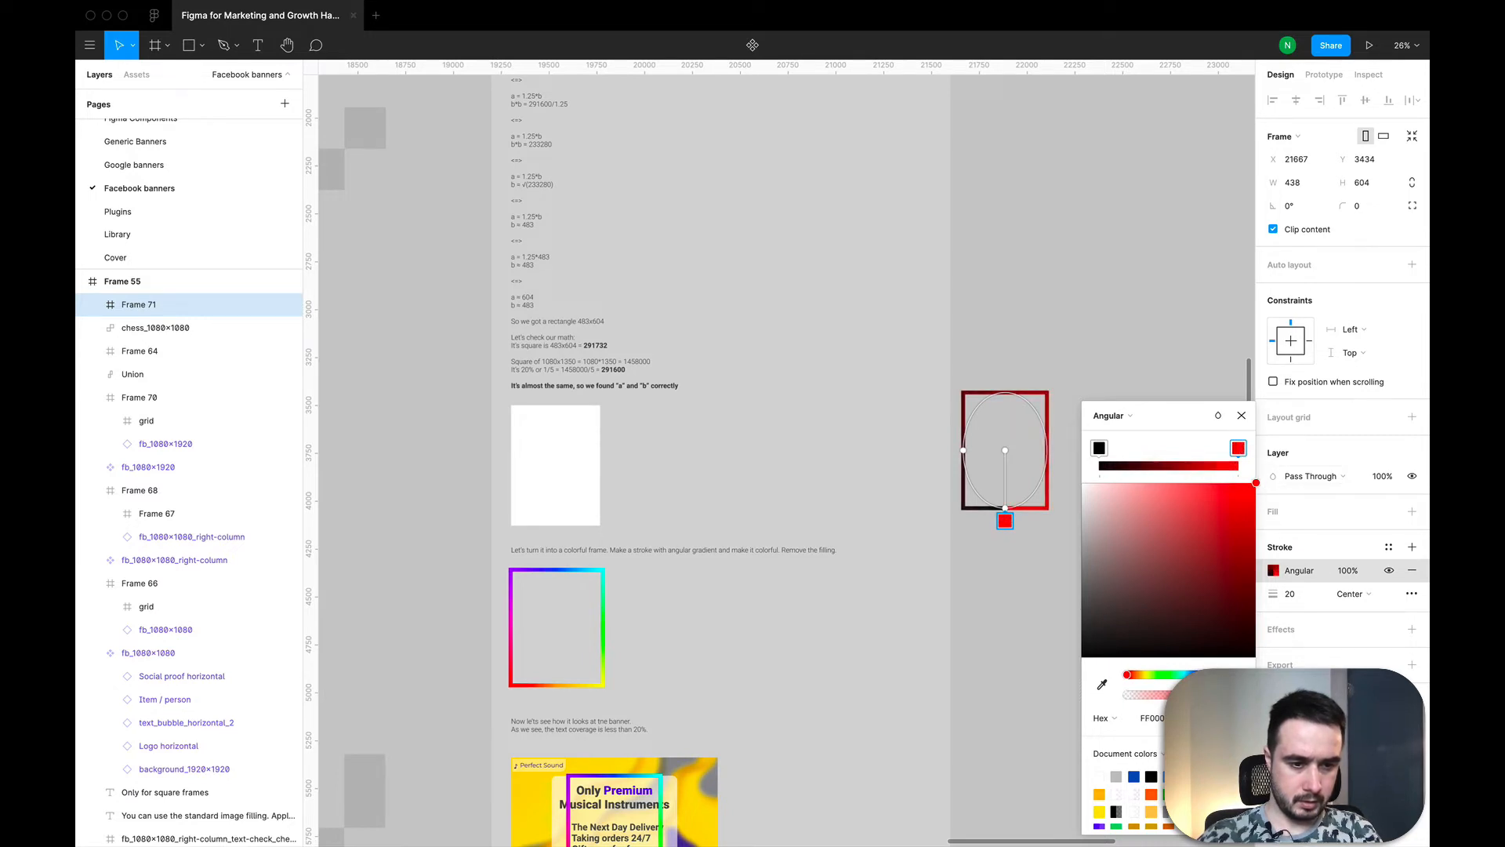
pyautogui.click(1100, 448)
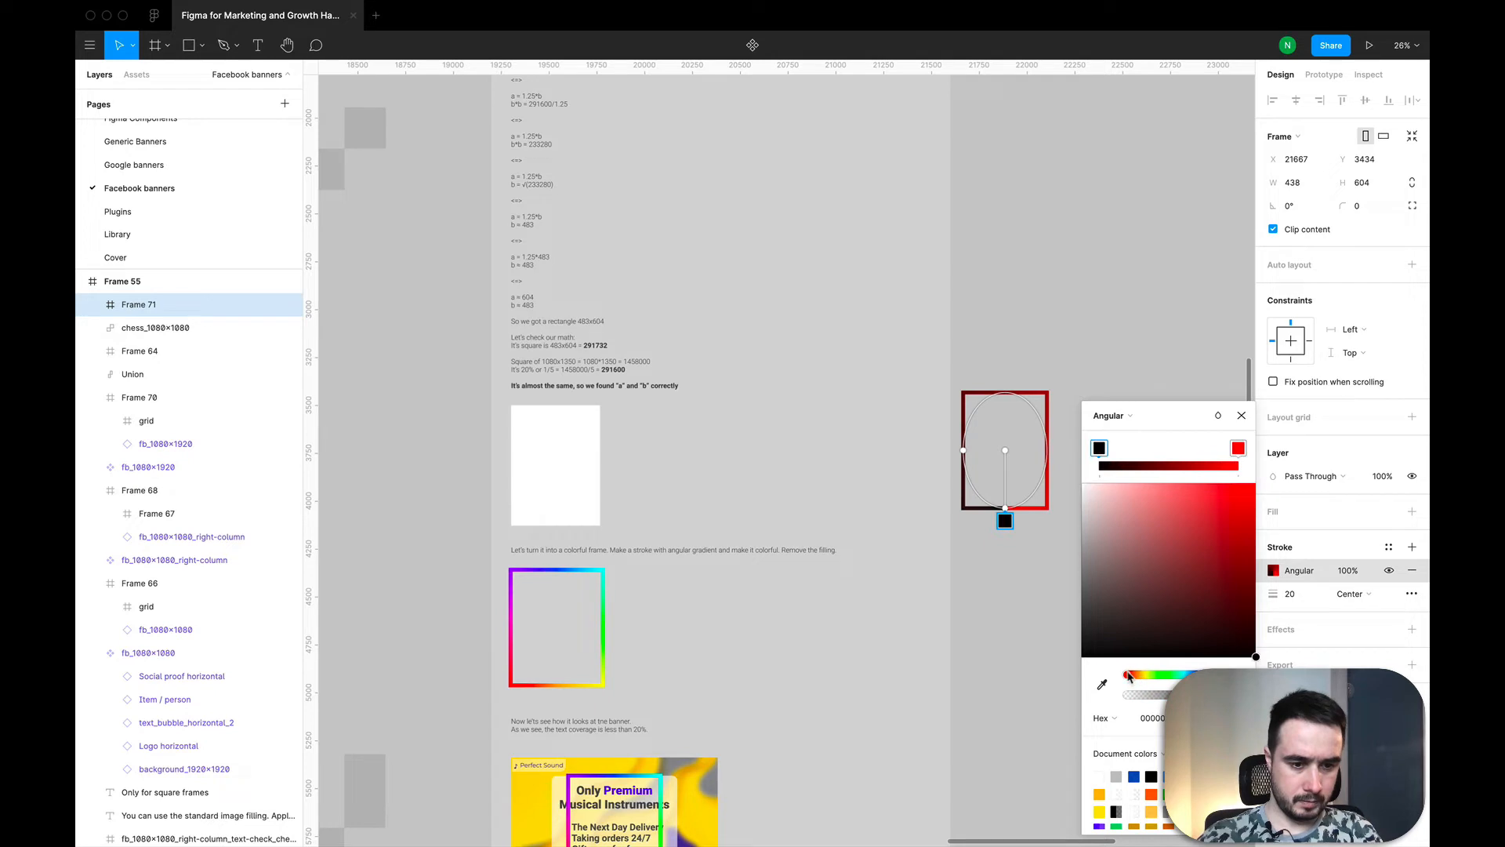
pyautogui.moveTo(1130, 676); pyautogui.dragTo(1137, 677)
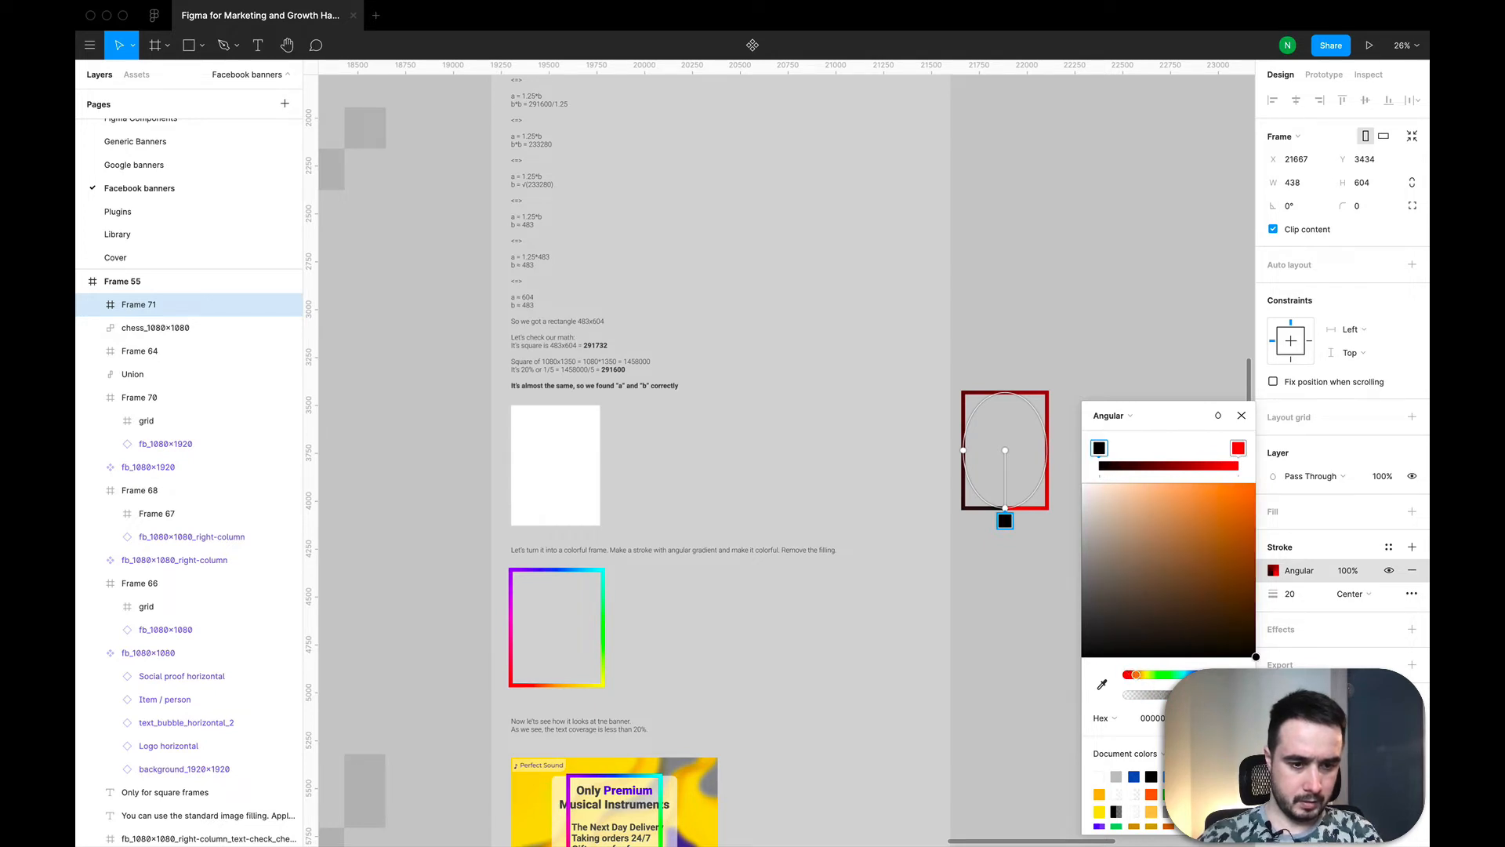
pyautogui.moveTo(1190, 598)
pyautogui.mouseDown()
pyautogui.moveTo(1234, 509)
pyautogui.moveTo(1278, 480)
pyautogui.moveTo(1239, 448)
pyautogui.moveTo(1112, 448)
pyautogui.mouseUp()
# Step: Add a row of red colour stops along the whole length of the stroke's angular gradient
pyautogui.click(1126, 447)
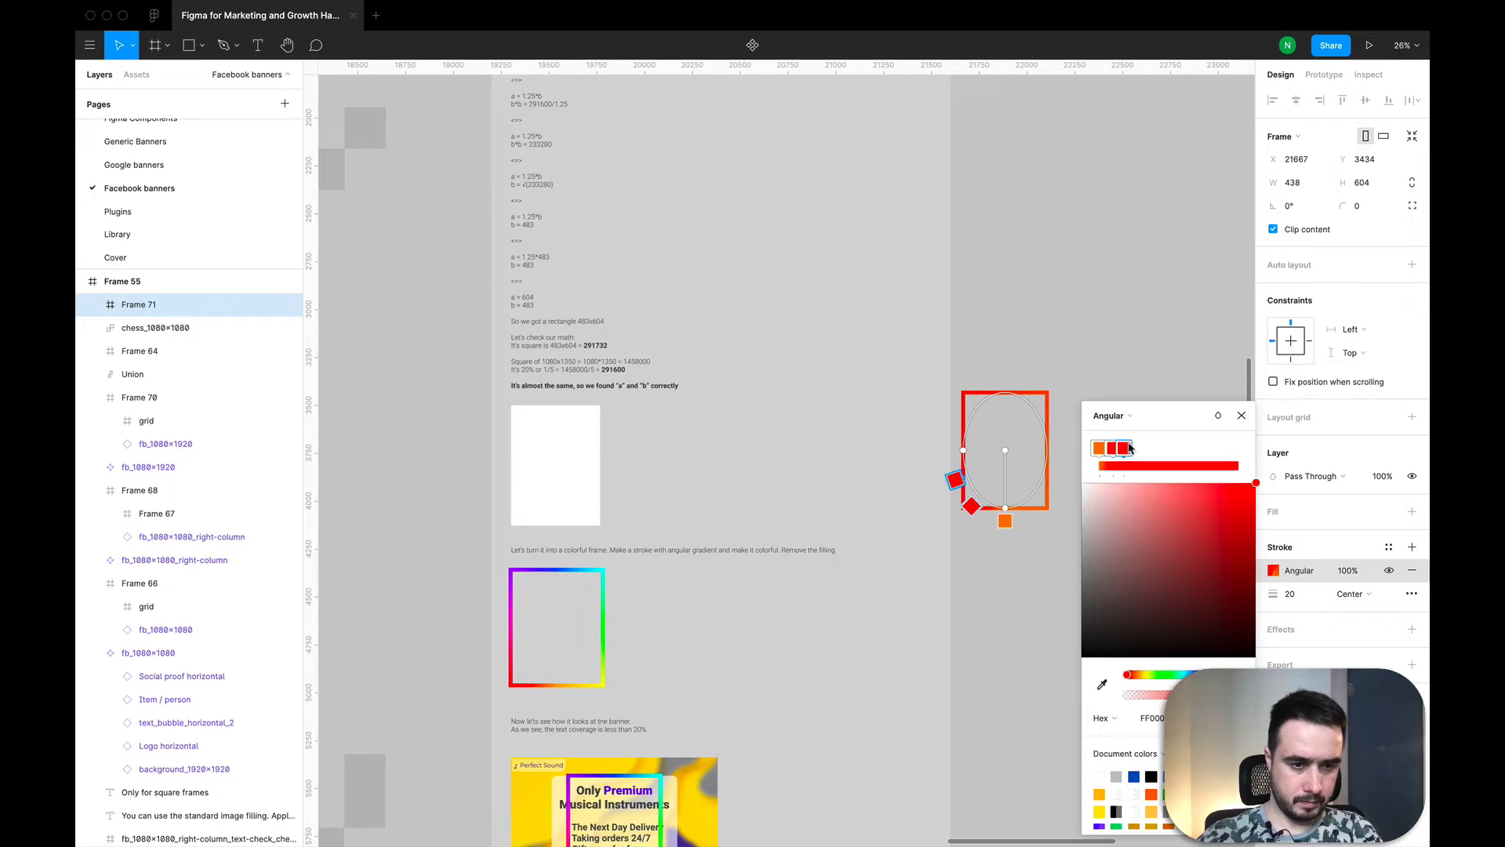
pyautogui.click(1134, 447)
pyautogui.click(1151, 448)
pyautogui.click(1167, 447)
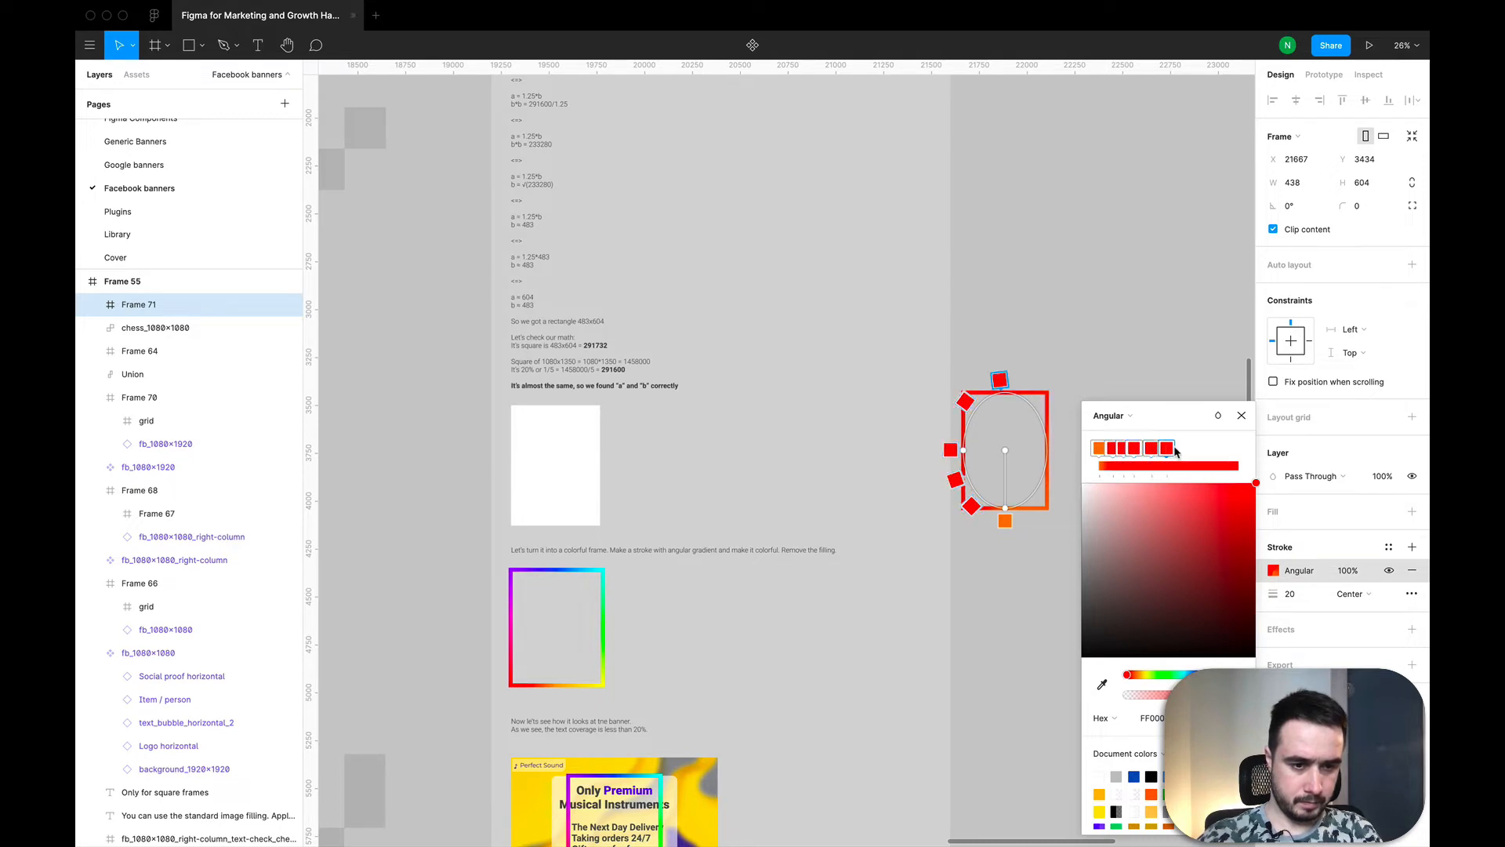
pyautogui.click(1181, 448)
pyautogui.click(1194, 447)
pyautogui.click(1205, 447)
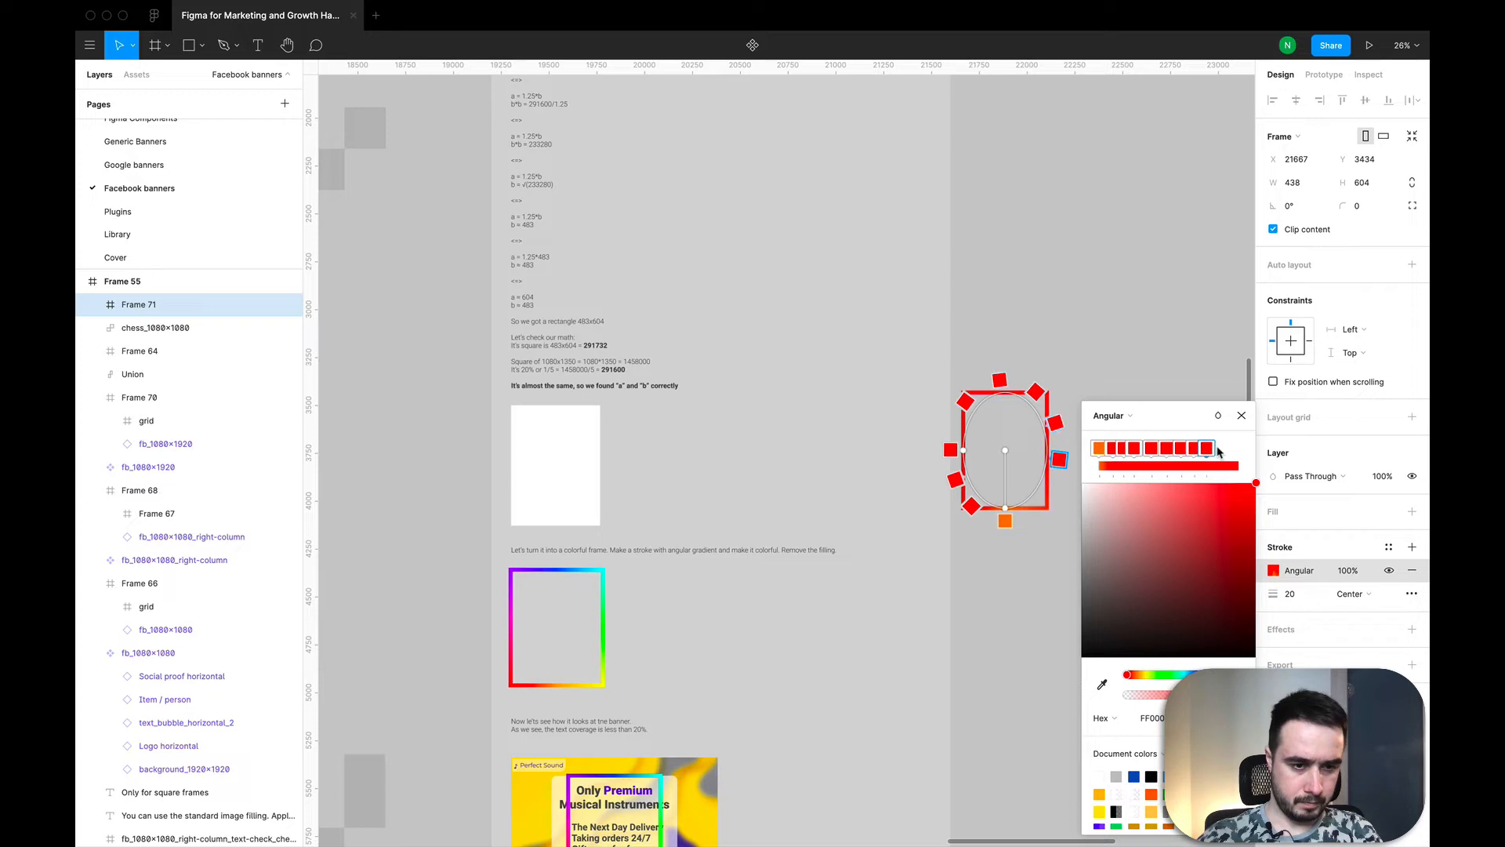
pyautogui.click(1217, 447)
pyautogui.click(1231, 448)
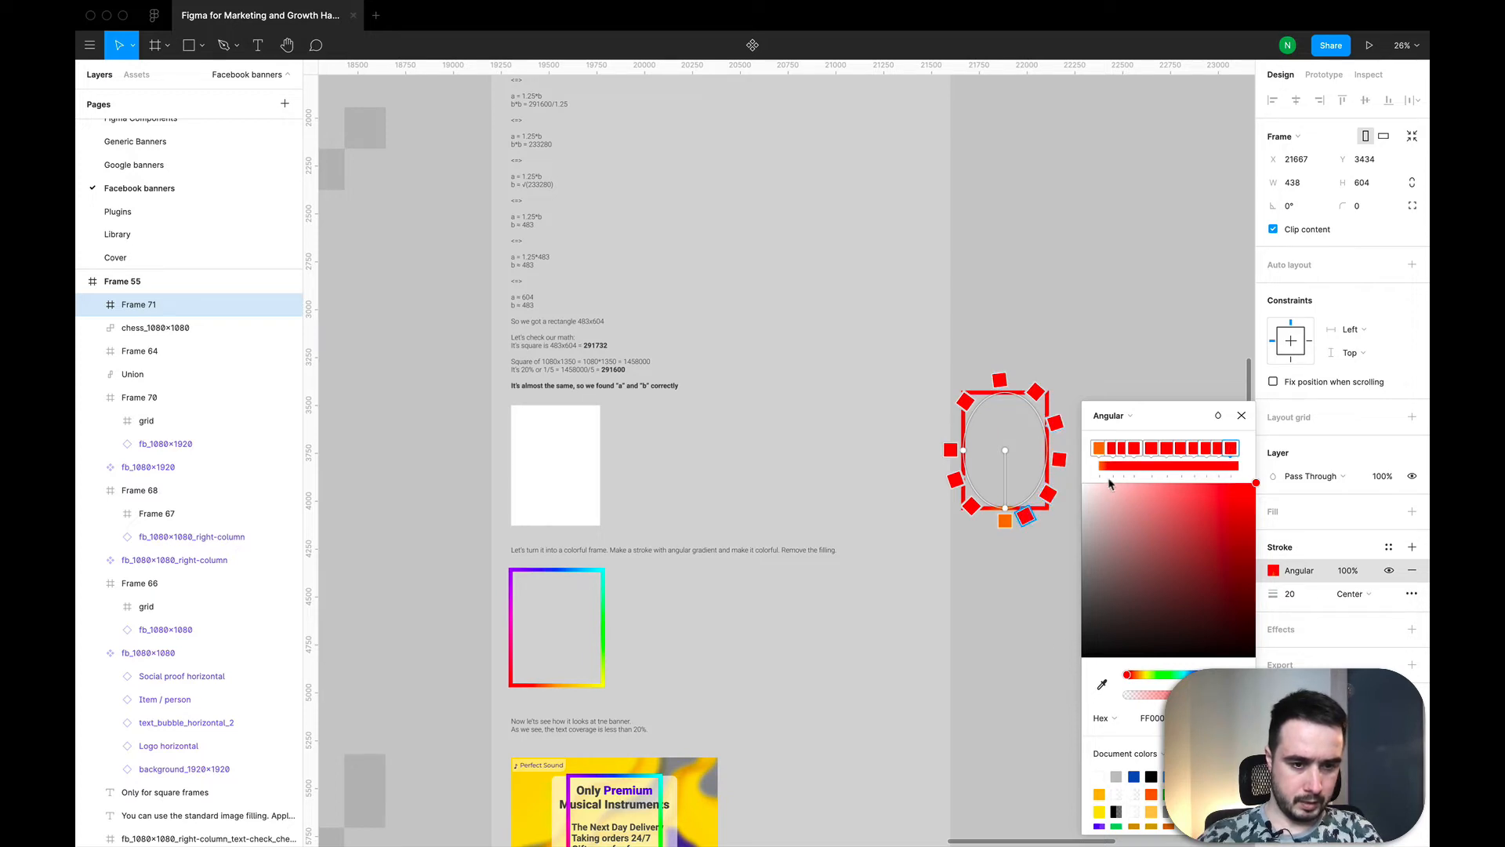
# Step: Recolour the third gradient stop magenta and the fourth one purple
pyautogui.click(1099, 448)
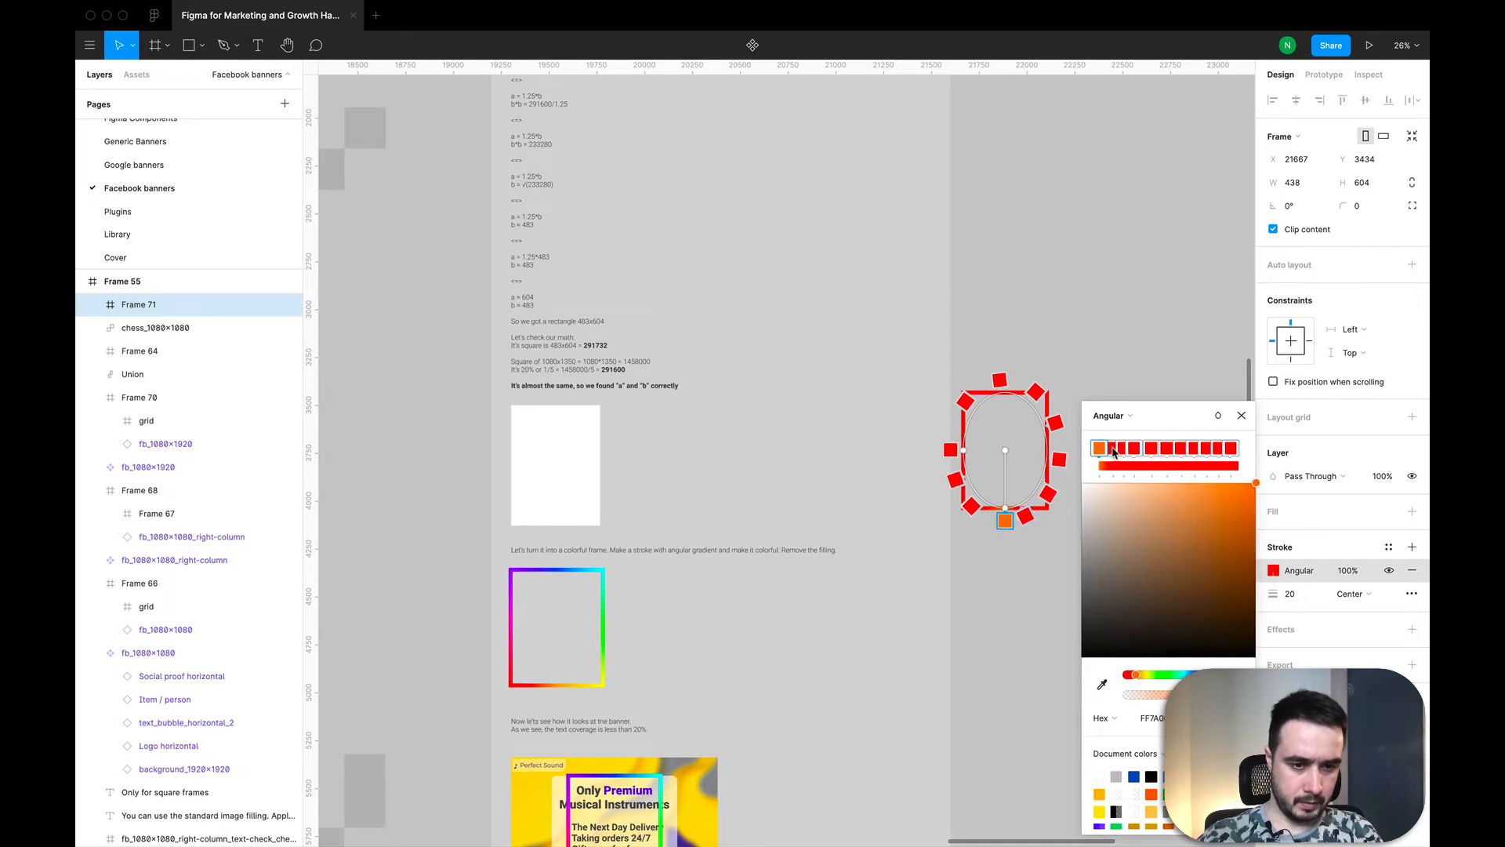
pyautogui.click(1113, 448)
pyautogui.click(1126, 448)
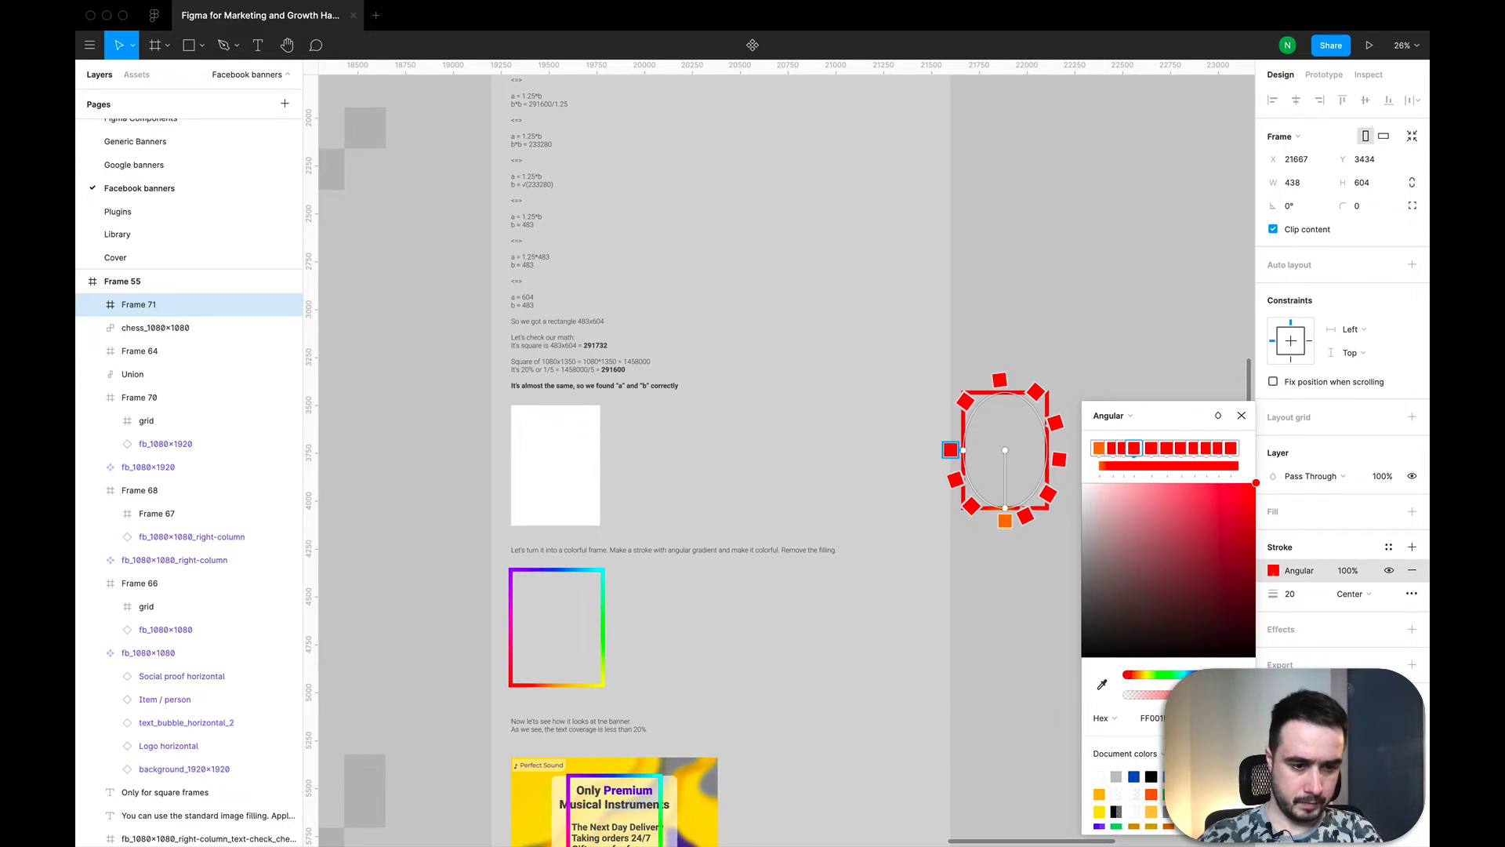
pyautogui.moveTo(1238, 674); pyautogui.dragTo(1234, 674)
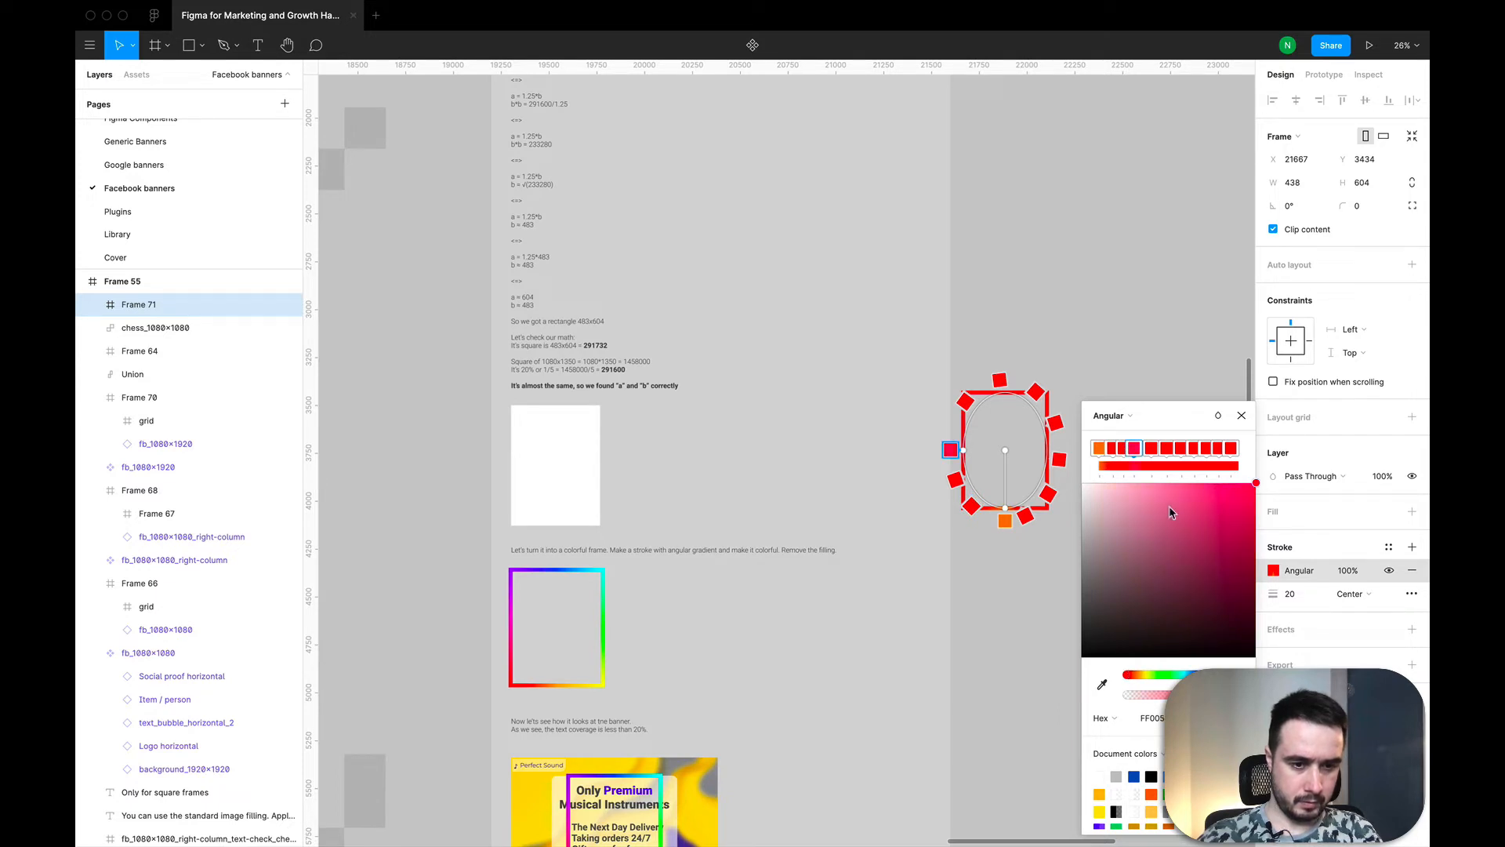
pyautogui.click(1151, 450)
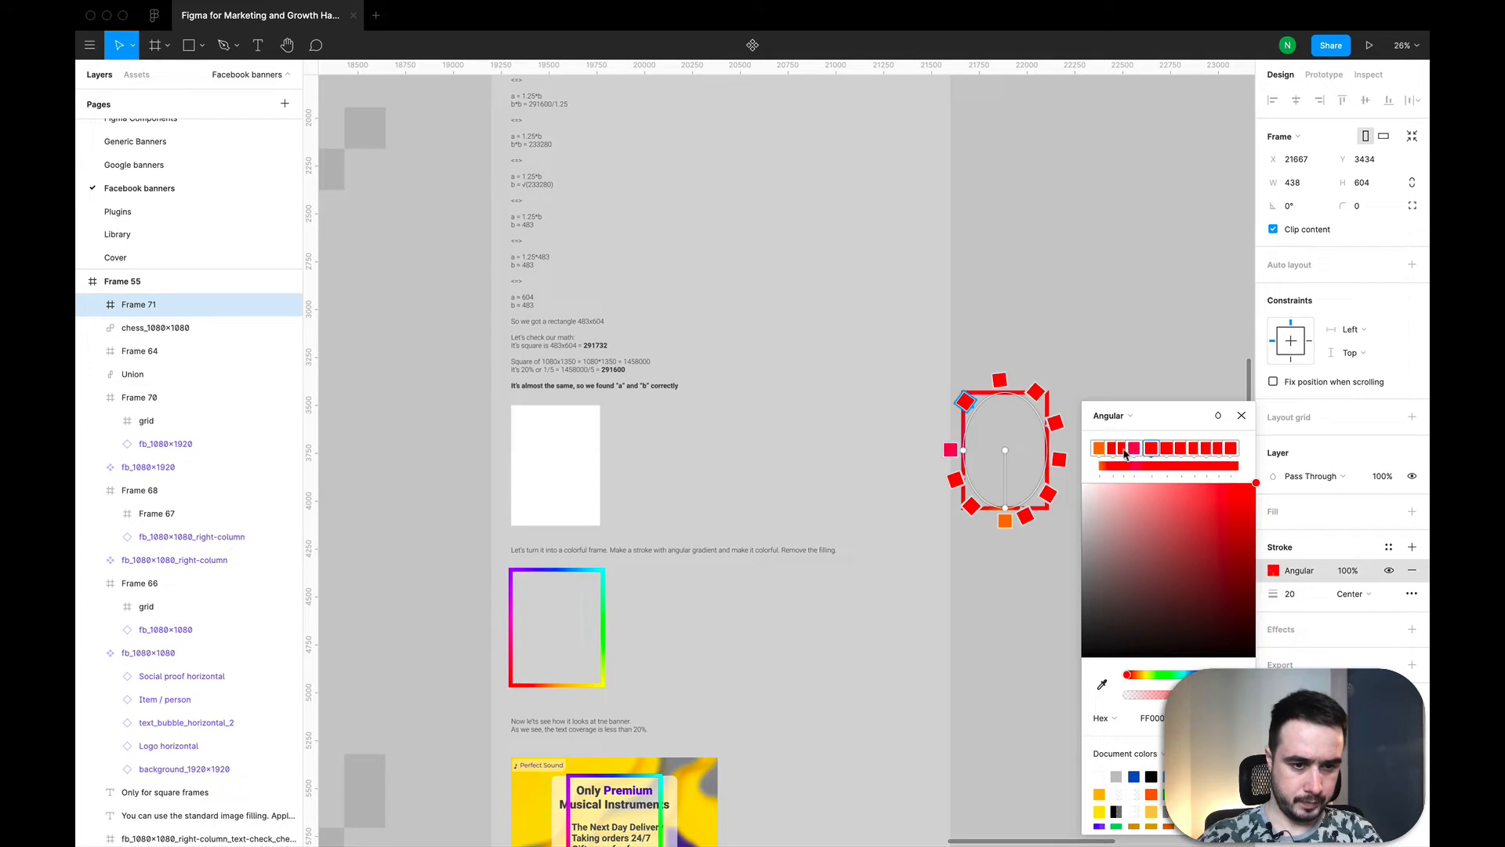
pyautogui.click(1125, 449)
pyautogui.click(1223, 674)
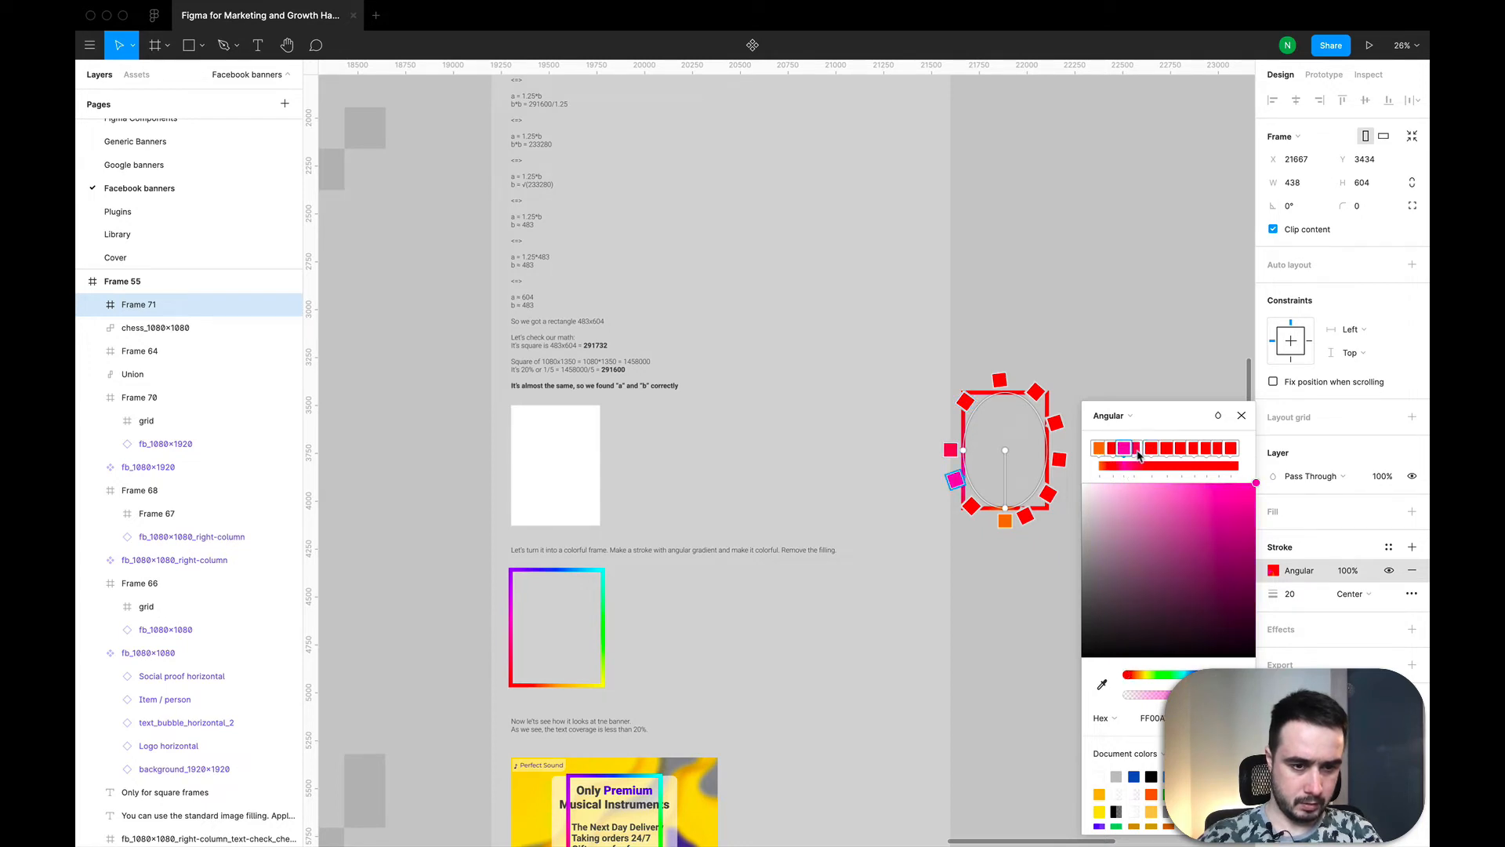
pyautogui.click(1137, 450)
pyautogui.moveTo(1234, 675); pyautogui.dragTo(1218, 674)
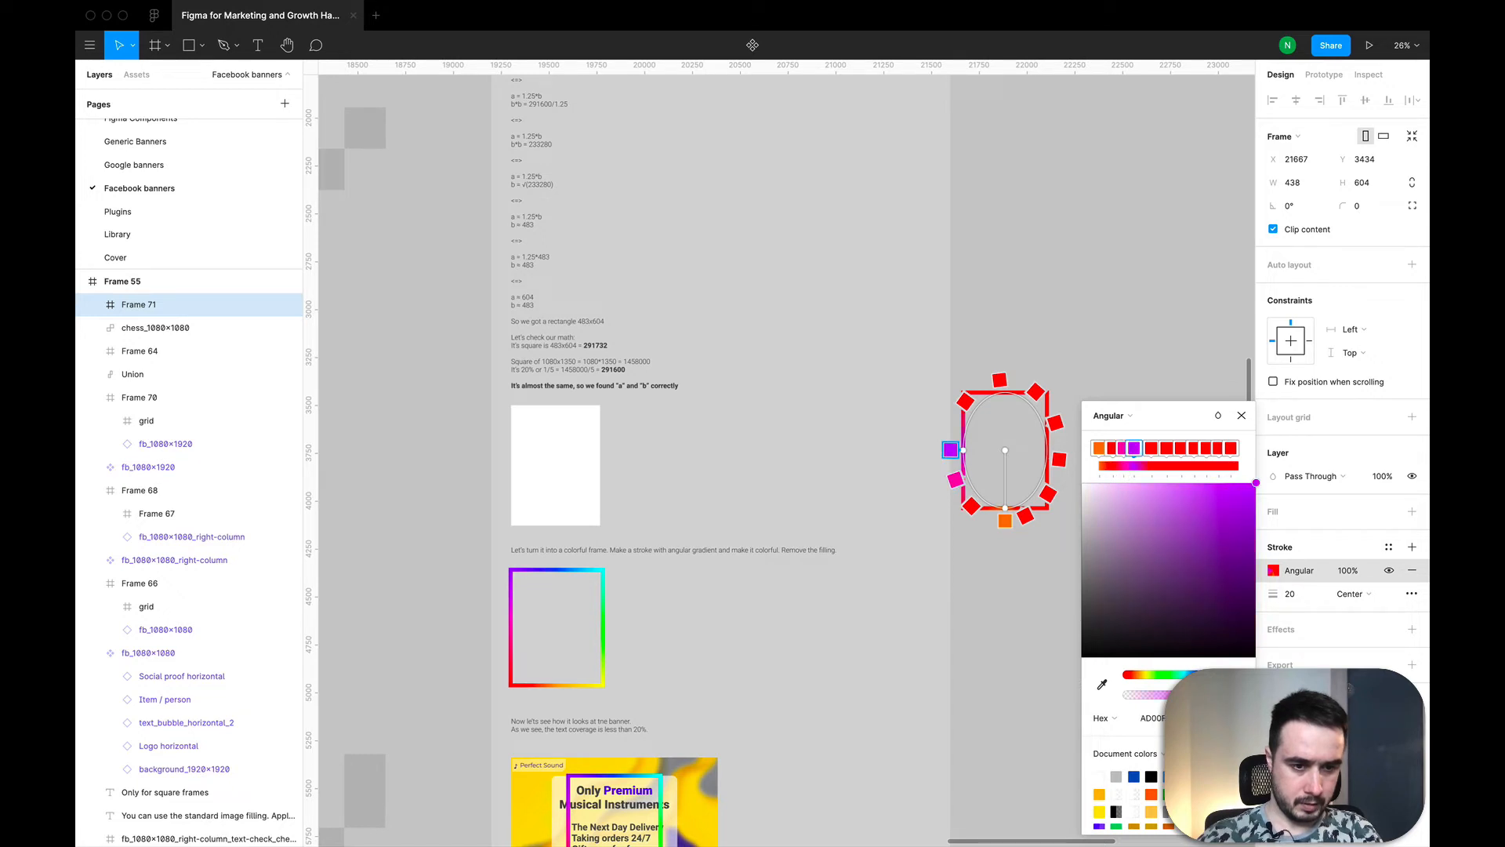
# Step: Recolour the fifth stop of the stroke's angular gradient blue-violet, the sixth azure blue and the seventh spring green
pyautogui.click(1149, 451)
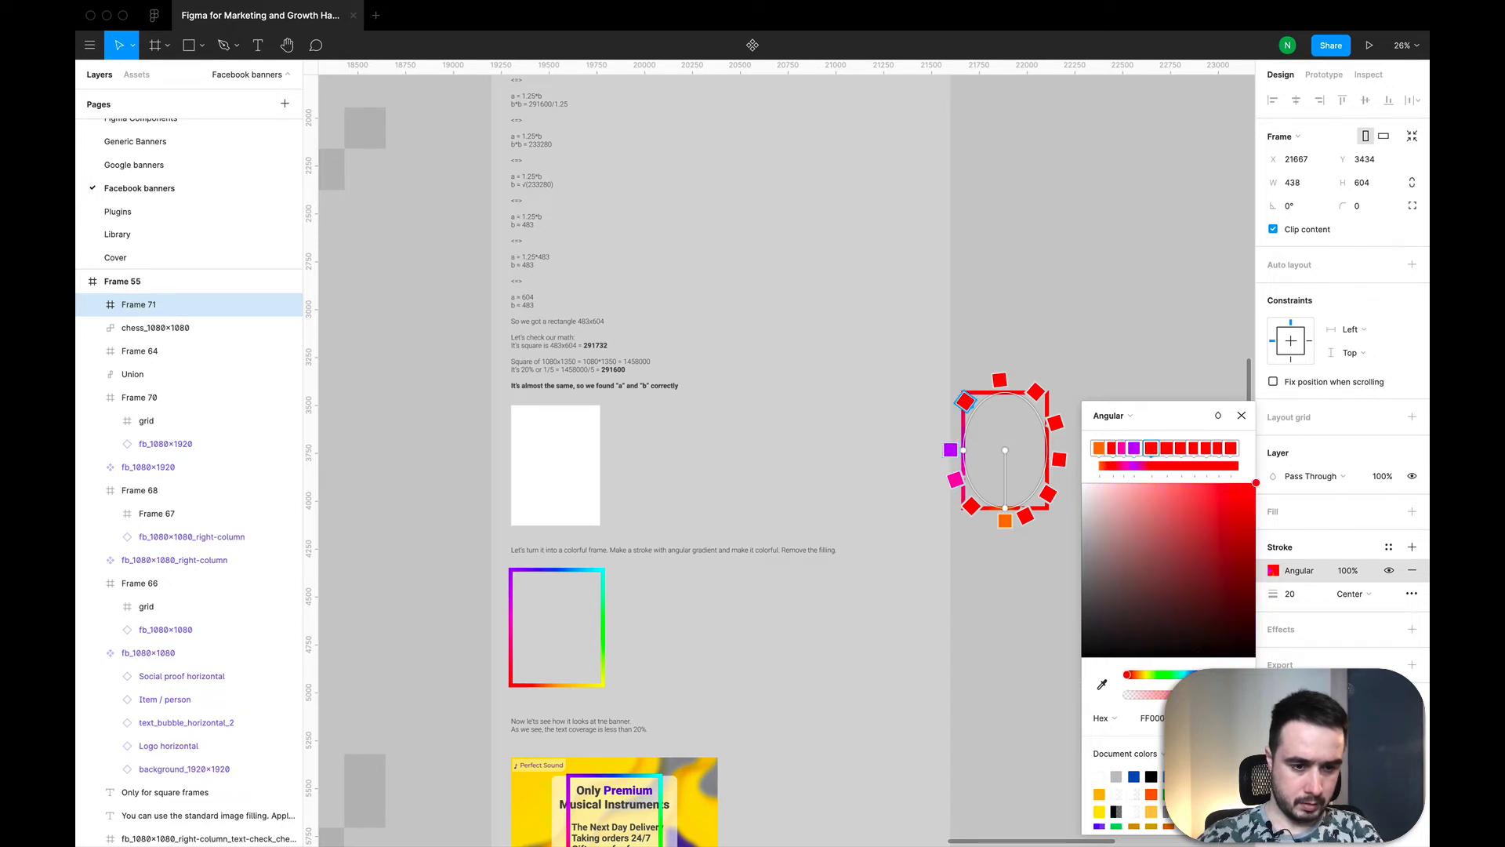
pyautogui.click(1211, 674)
pyautogui.click(1166, 448)
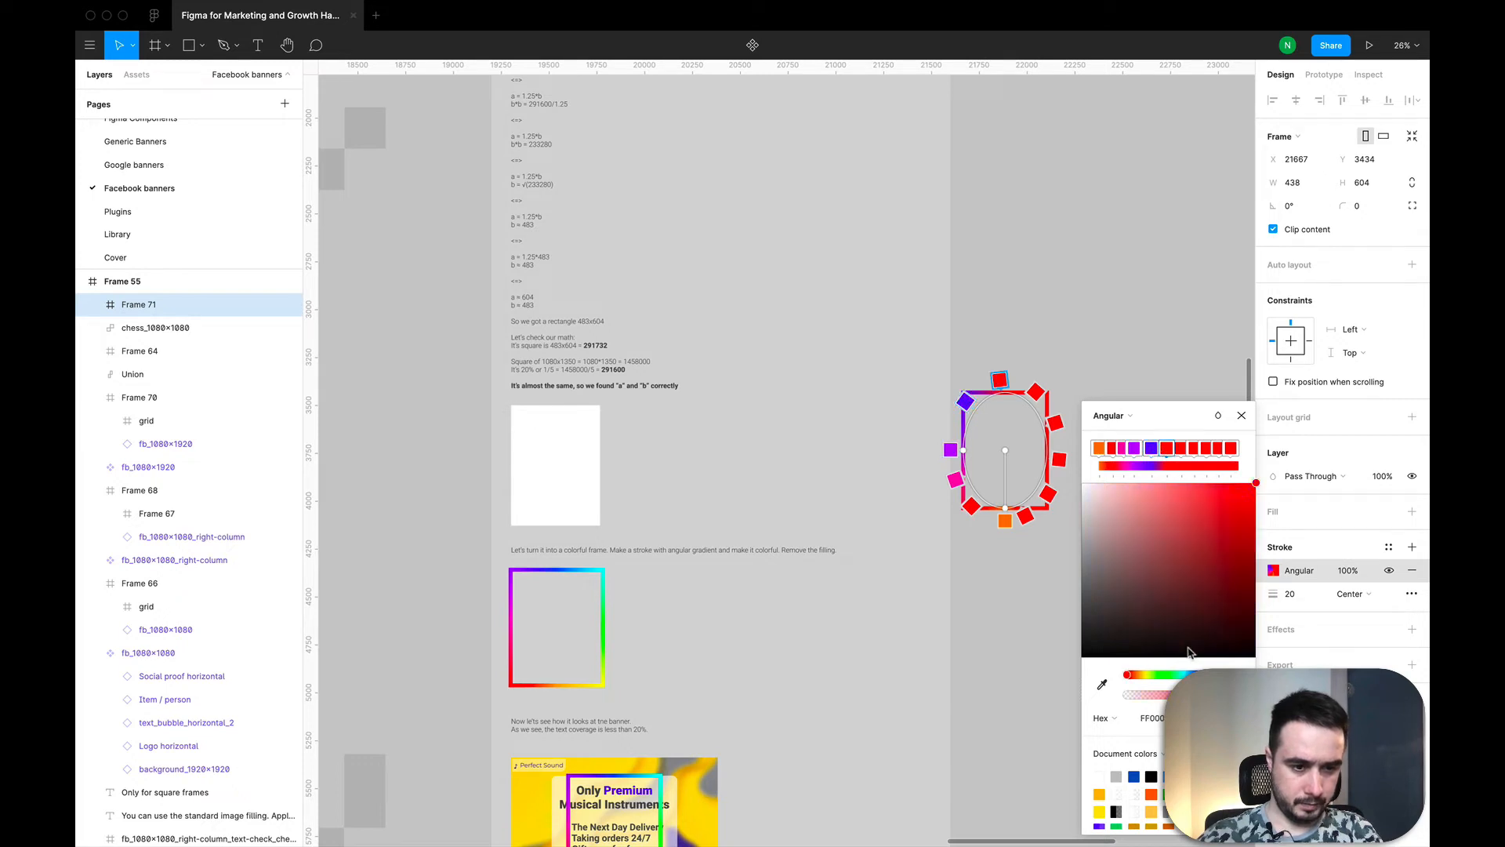
pyautogui.click(1193, 675)
pyautogui.click(1181, 449)
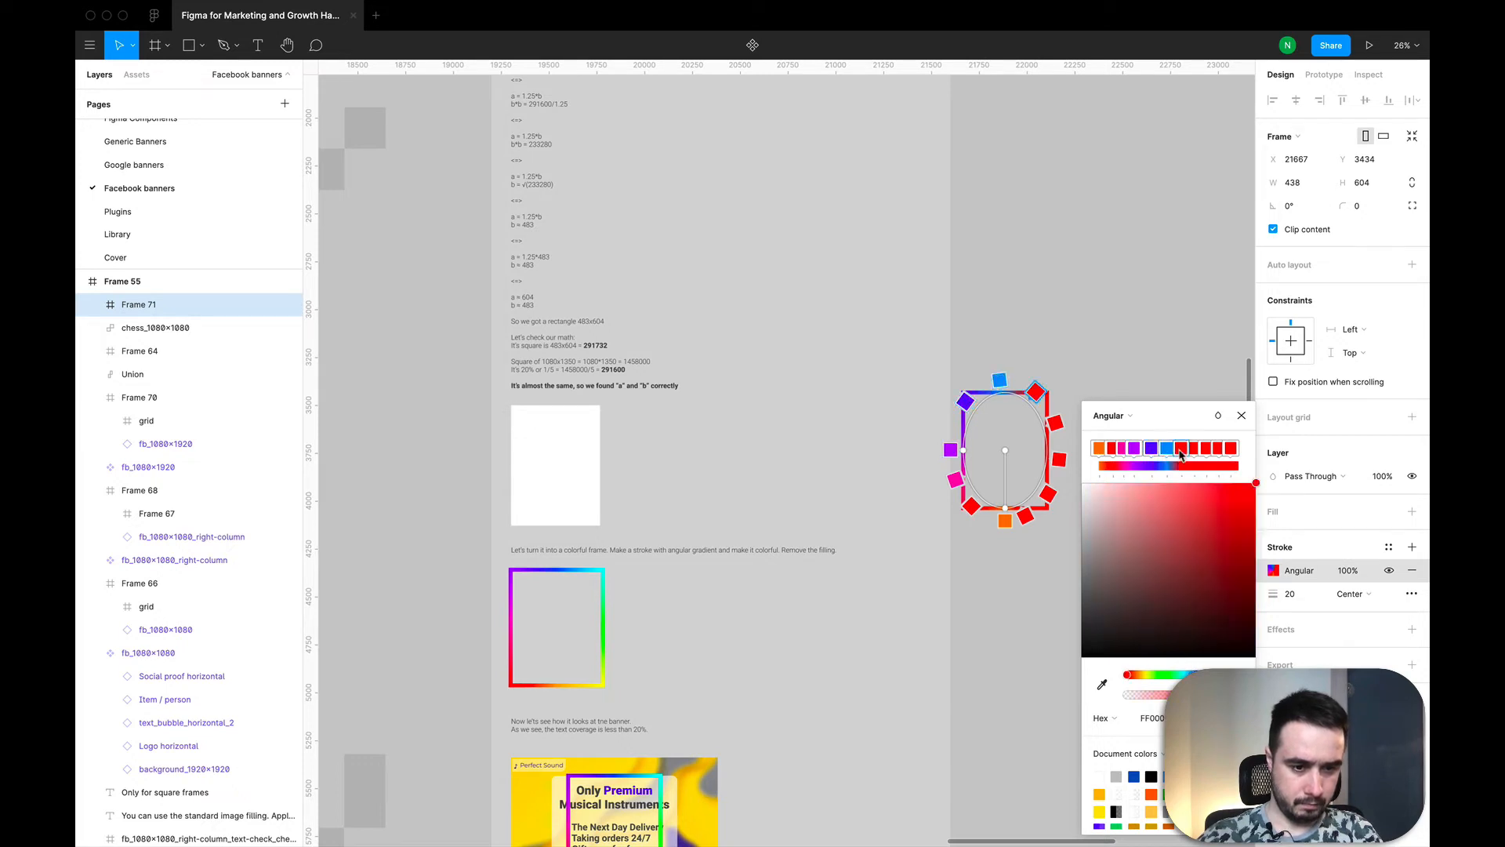
pyautogui.click(1179, 676)
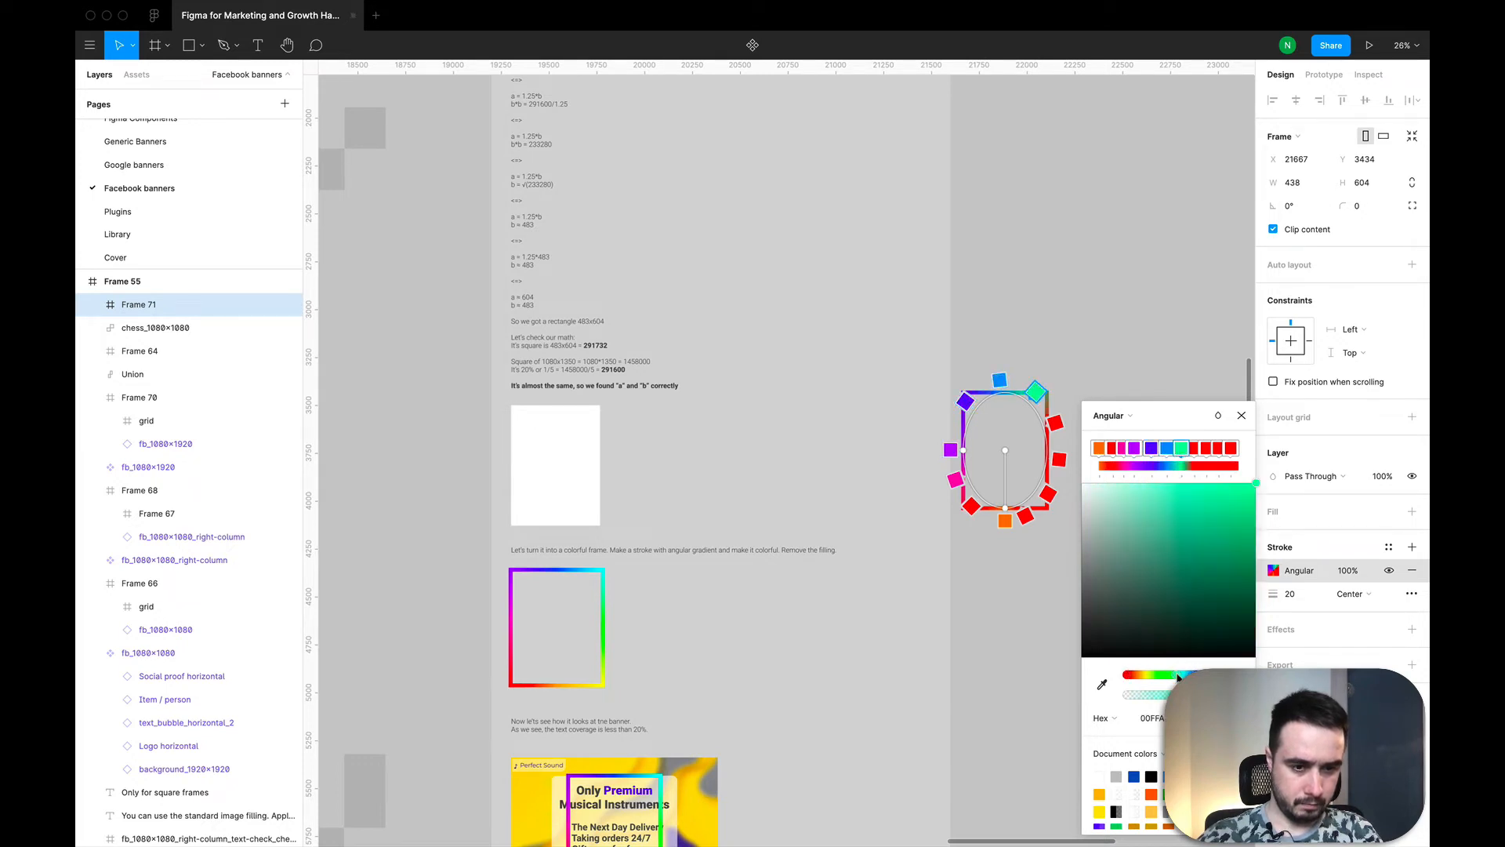
# Step: Recolour the eighth gradient stop pure green and the ninth one lime green
pyautogui.click(1193, 450)
pyautogui.click(1165, 675)
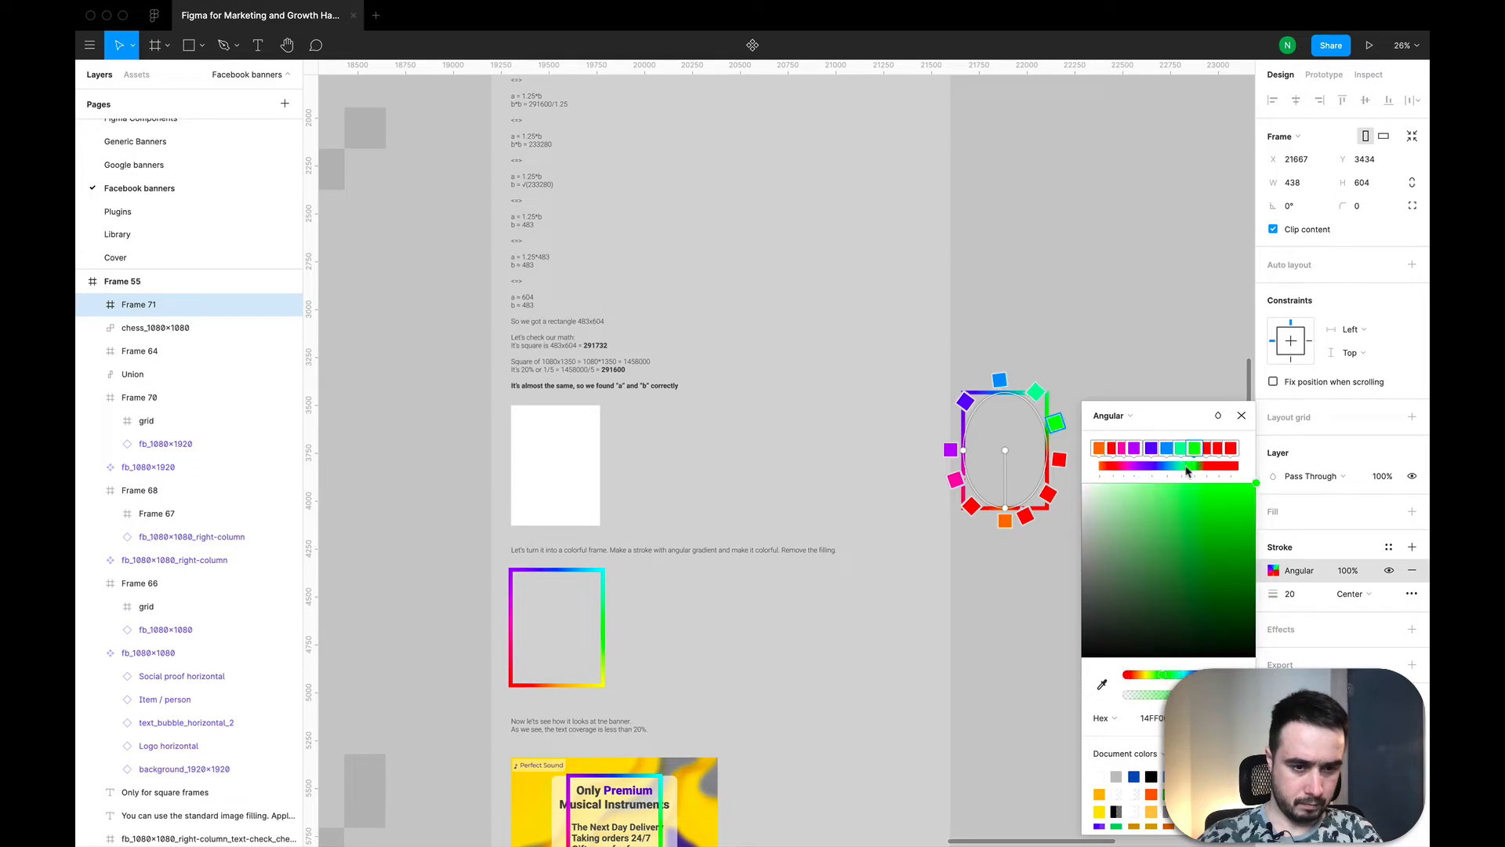
pyautogui.click(1208, 449)
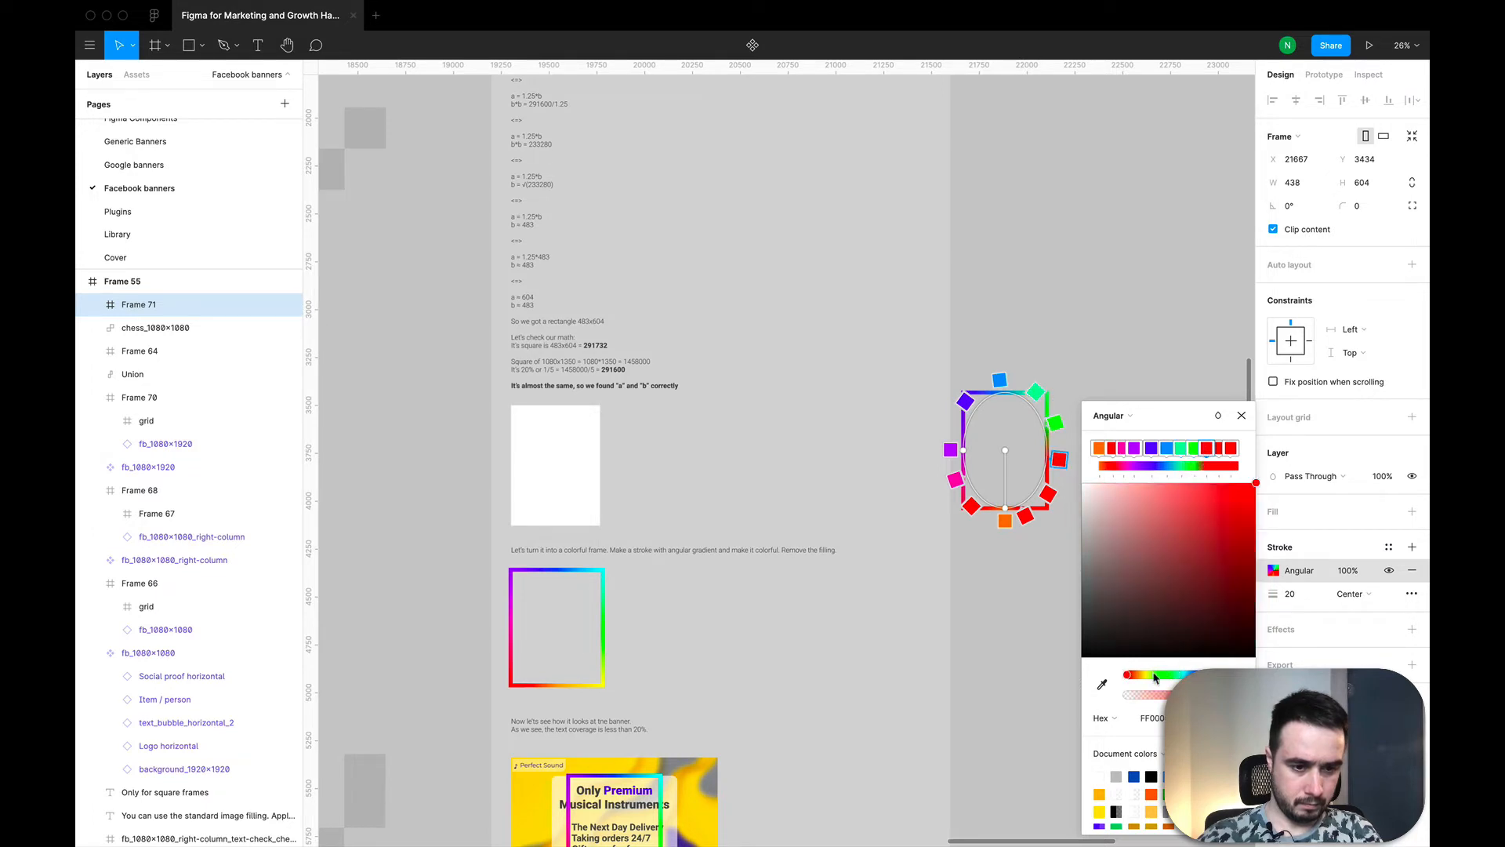
pyautogui.click(1156, 676)
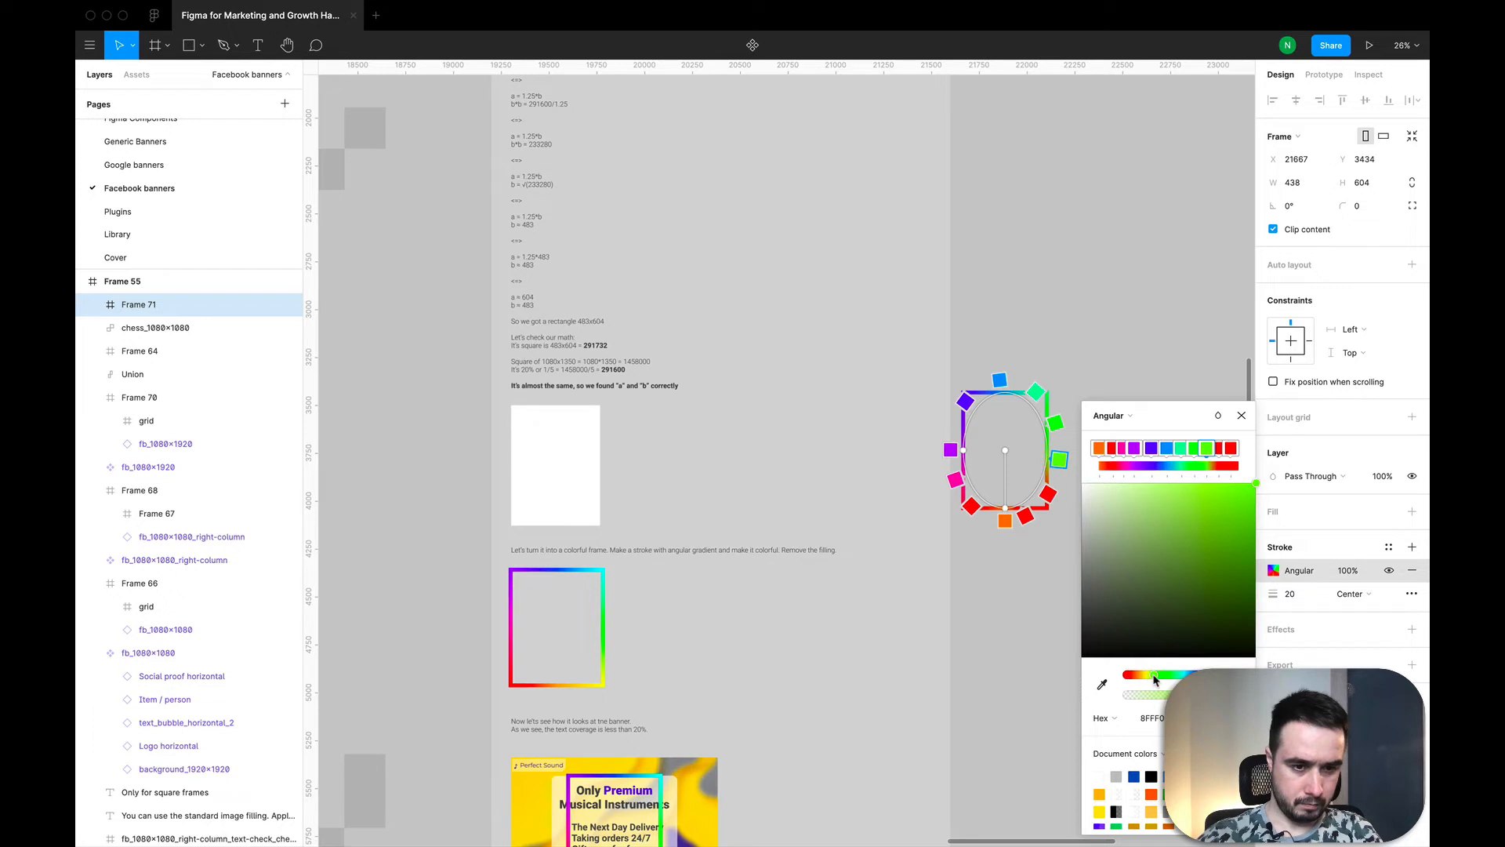
# Step: Recolour the tenth gradient stop yellow and the last one orange, and finish editing the stroke
pyautogui.click(1220, 449)
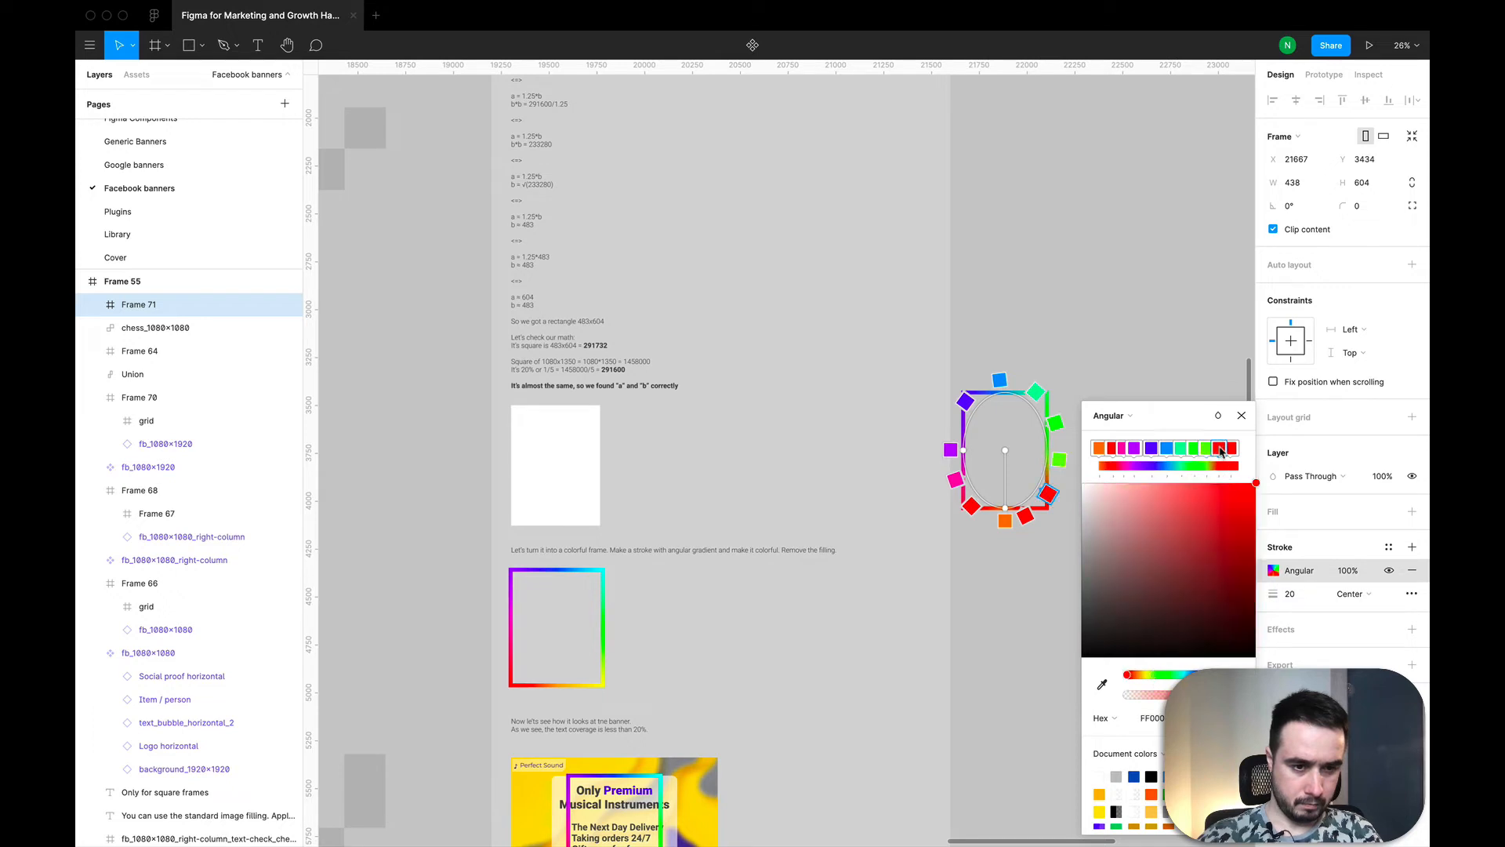
pyautogui.click(1145, 675)
pyautogui.click(1230, 453)
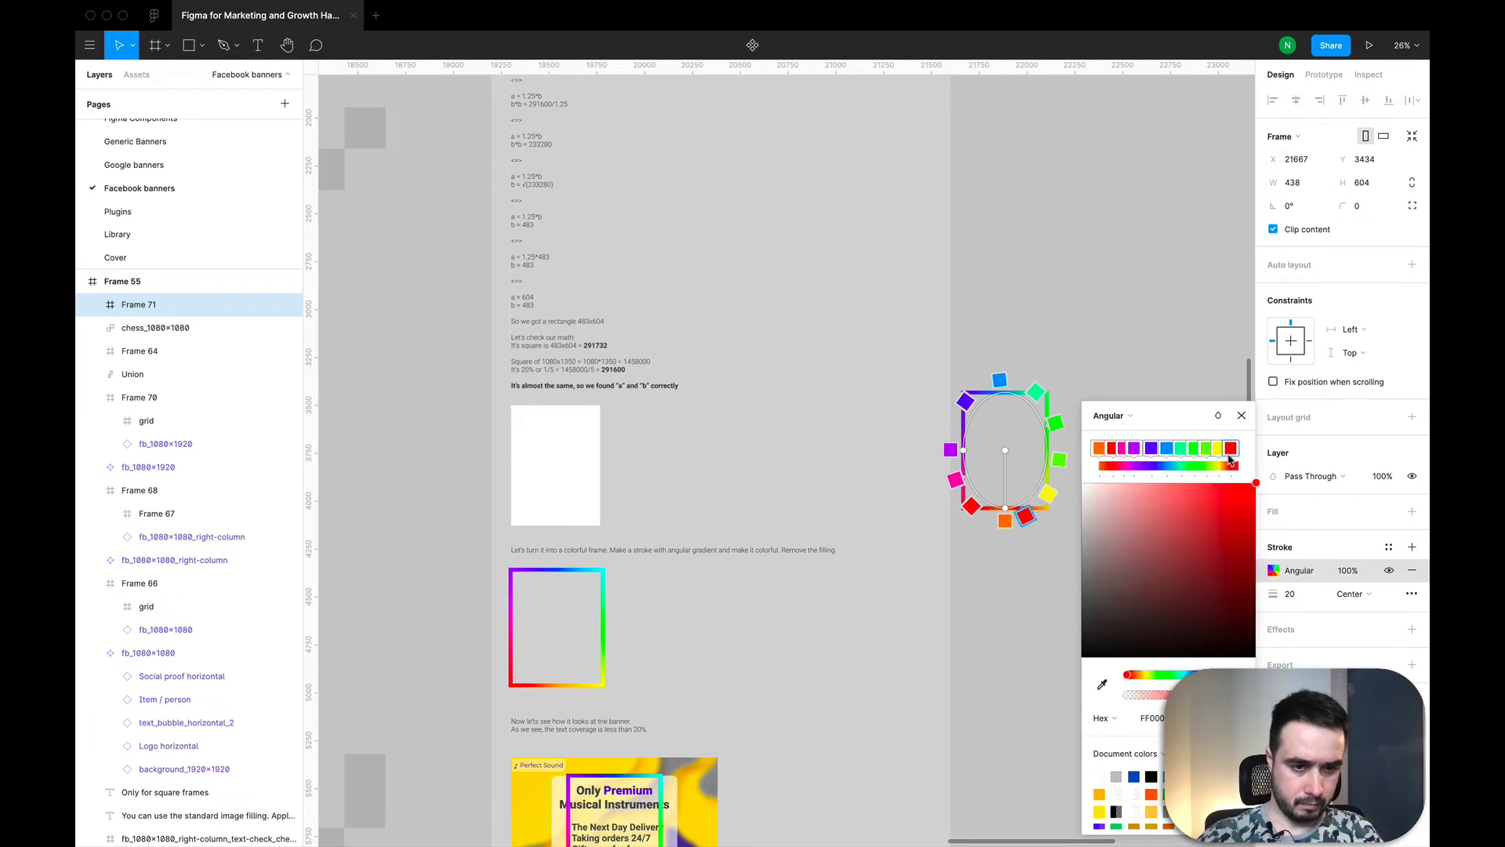
pyautogui.click(1137, 677)
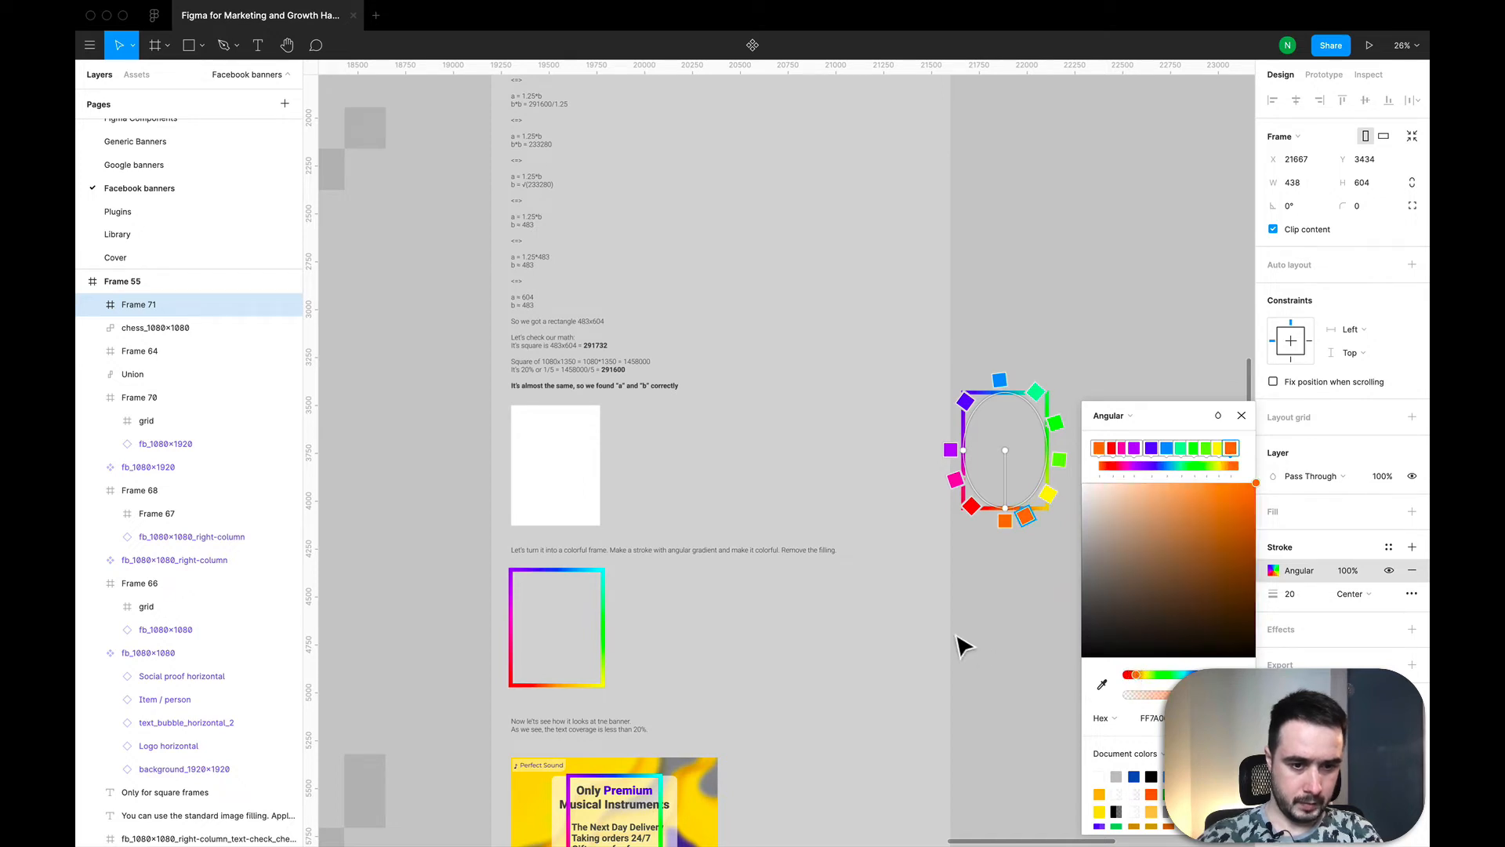
pyautogui.click(1242, 416)
pyautogui.click(1117, 402)
# Step: Copy the fb_1080×1350 banner component from the first column of banners
pyautogui.scroll(-3, 1118, 402)
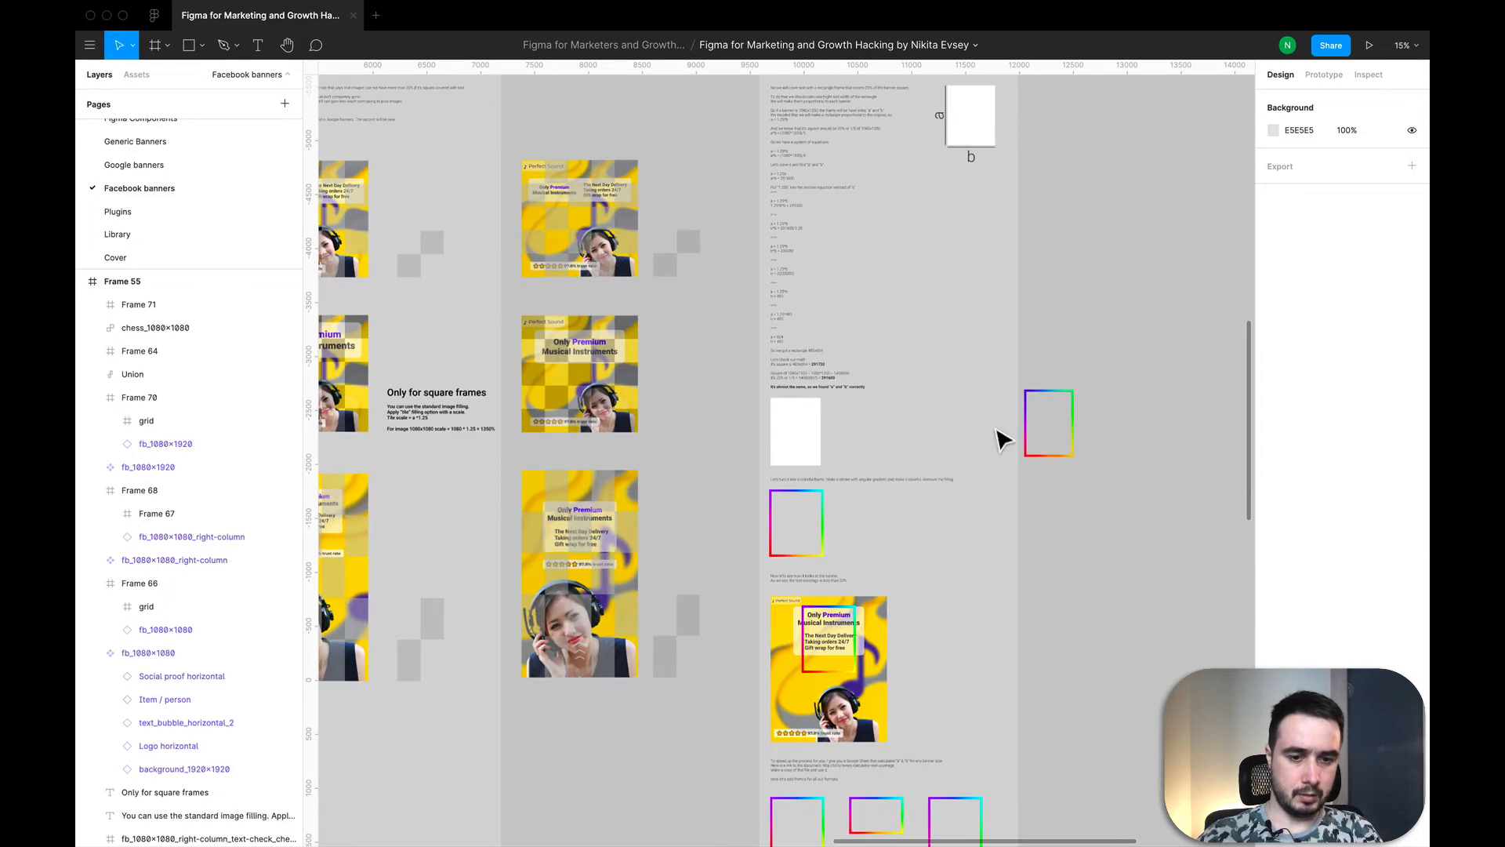
pyautogui.hscroll(2, 1001, 431)
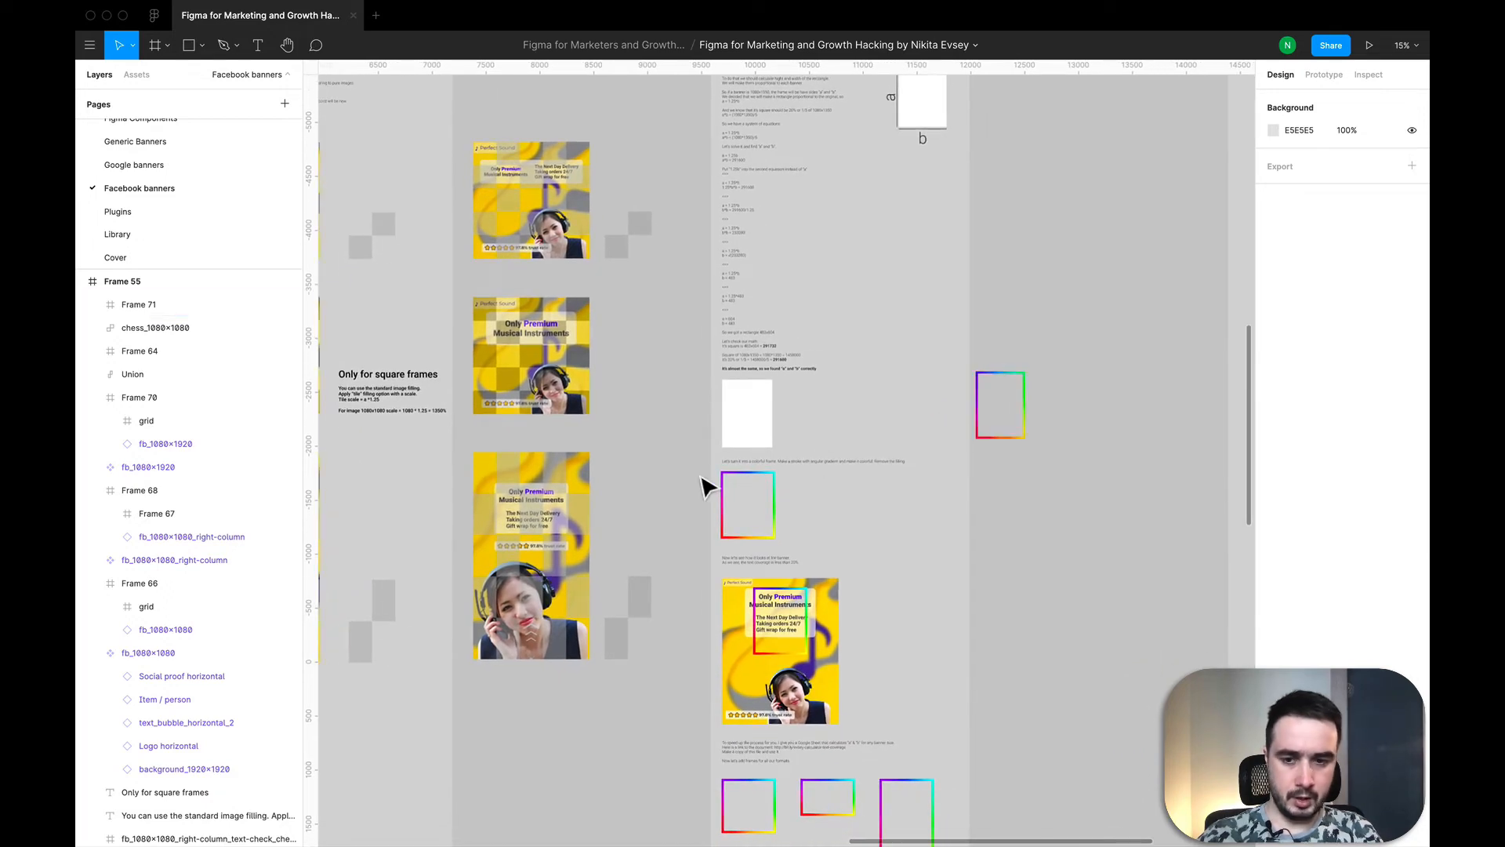
pyautogui.scroll(-5, 709, 480)
pyautogui.hscroll(-4, 494, 639)
pyautogui.scroll(-2, 493, 639)
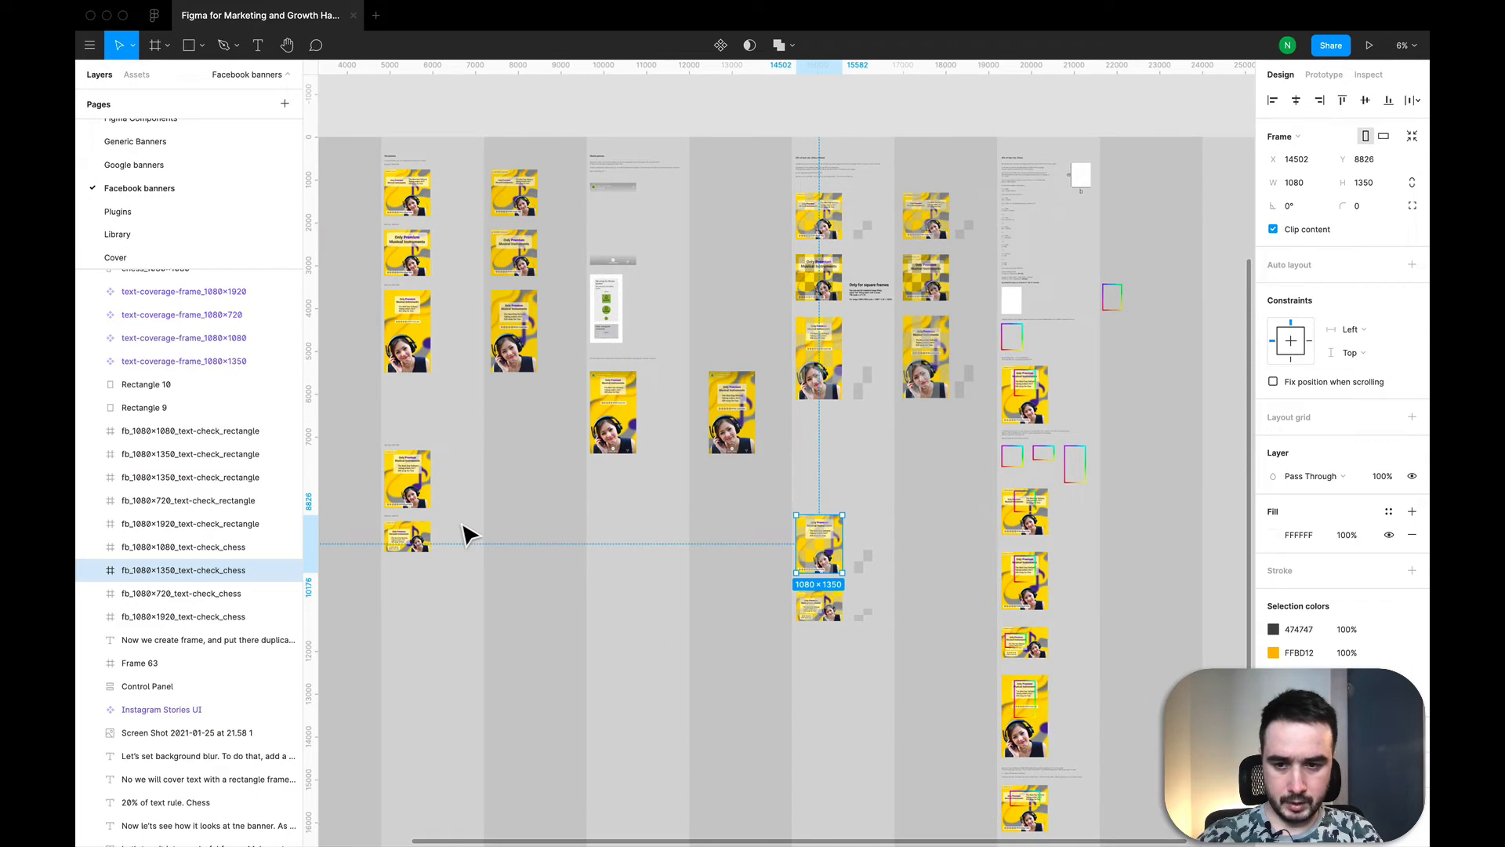
pyautogui.click(465, 494)
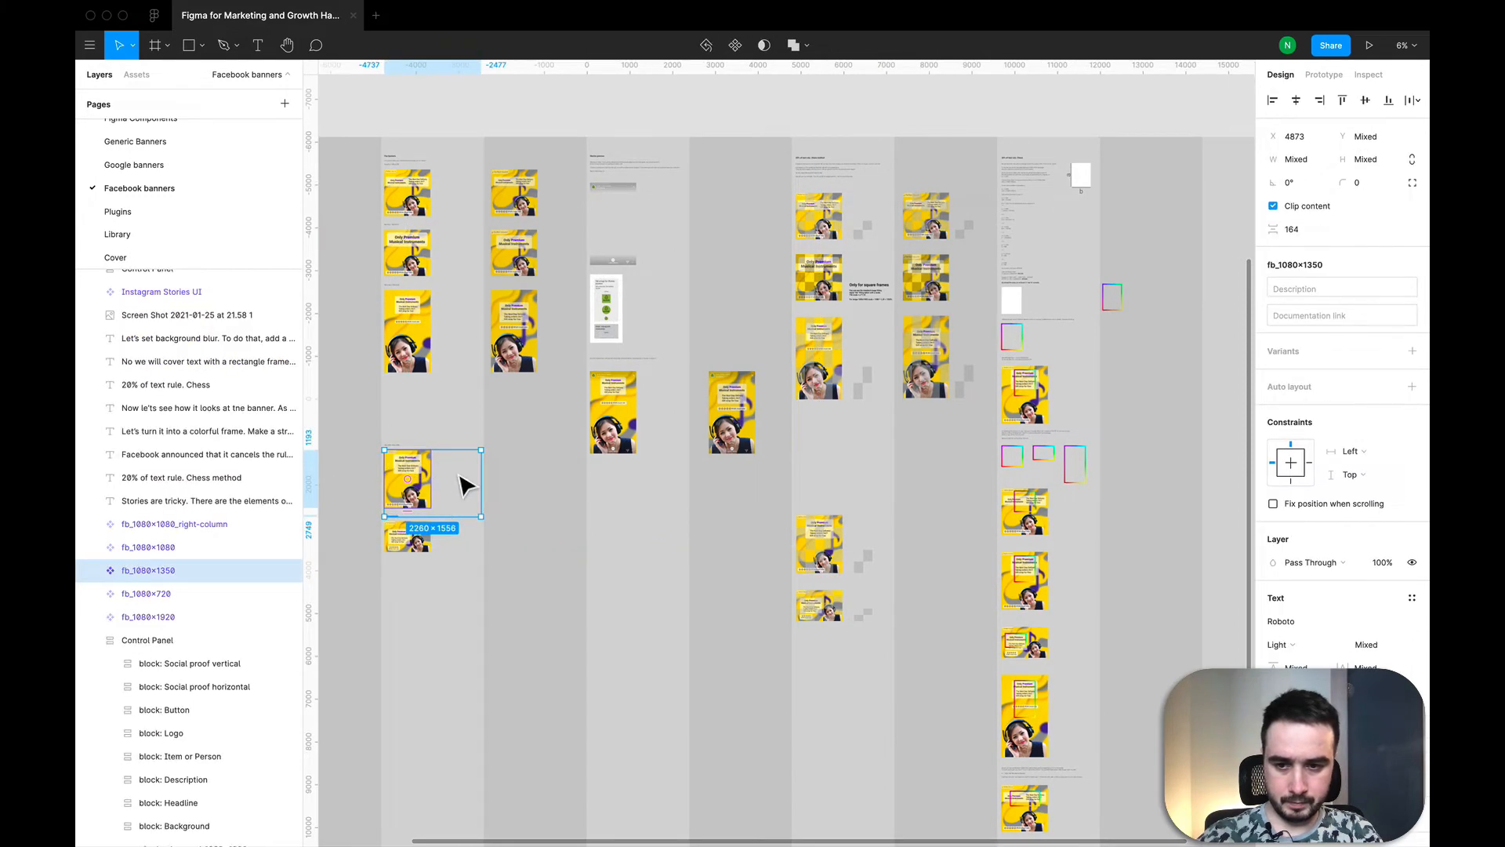
pyautogui.click(141, 572)
pyautogui.press('super+c')
# Step: Paste the copied banner into the empty column with the new rainbow frame and position it below that frame
pyautogui.hscroll(8, 662, 581)
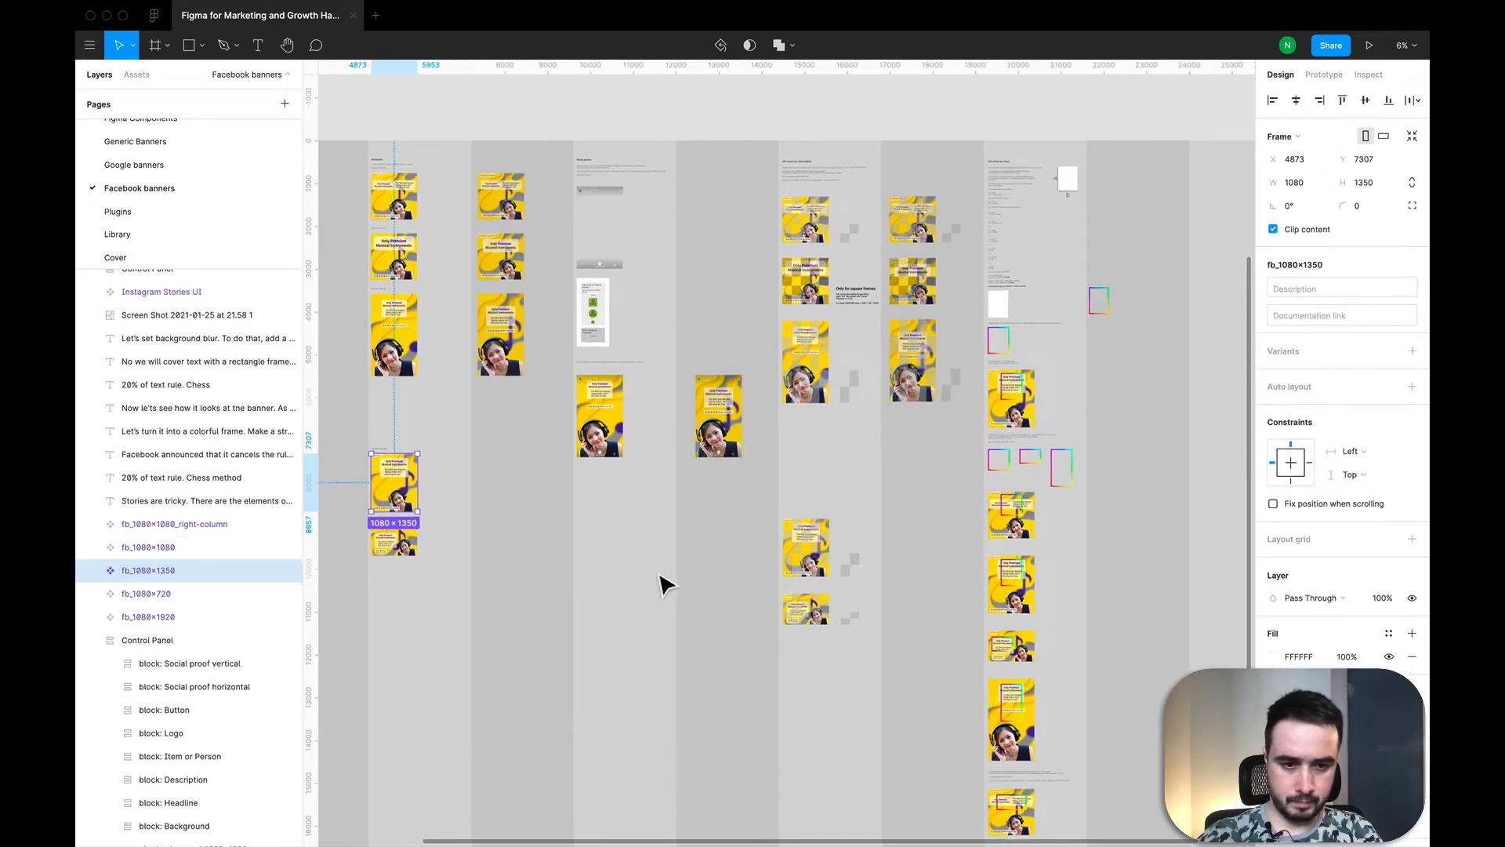
pyautogui.scroll(5, 851, 403)
pyautogui.click(766, 309)
pyautogui.press('super+v')
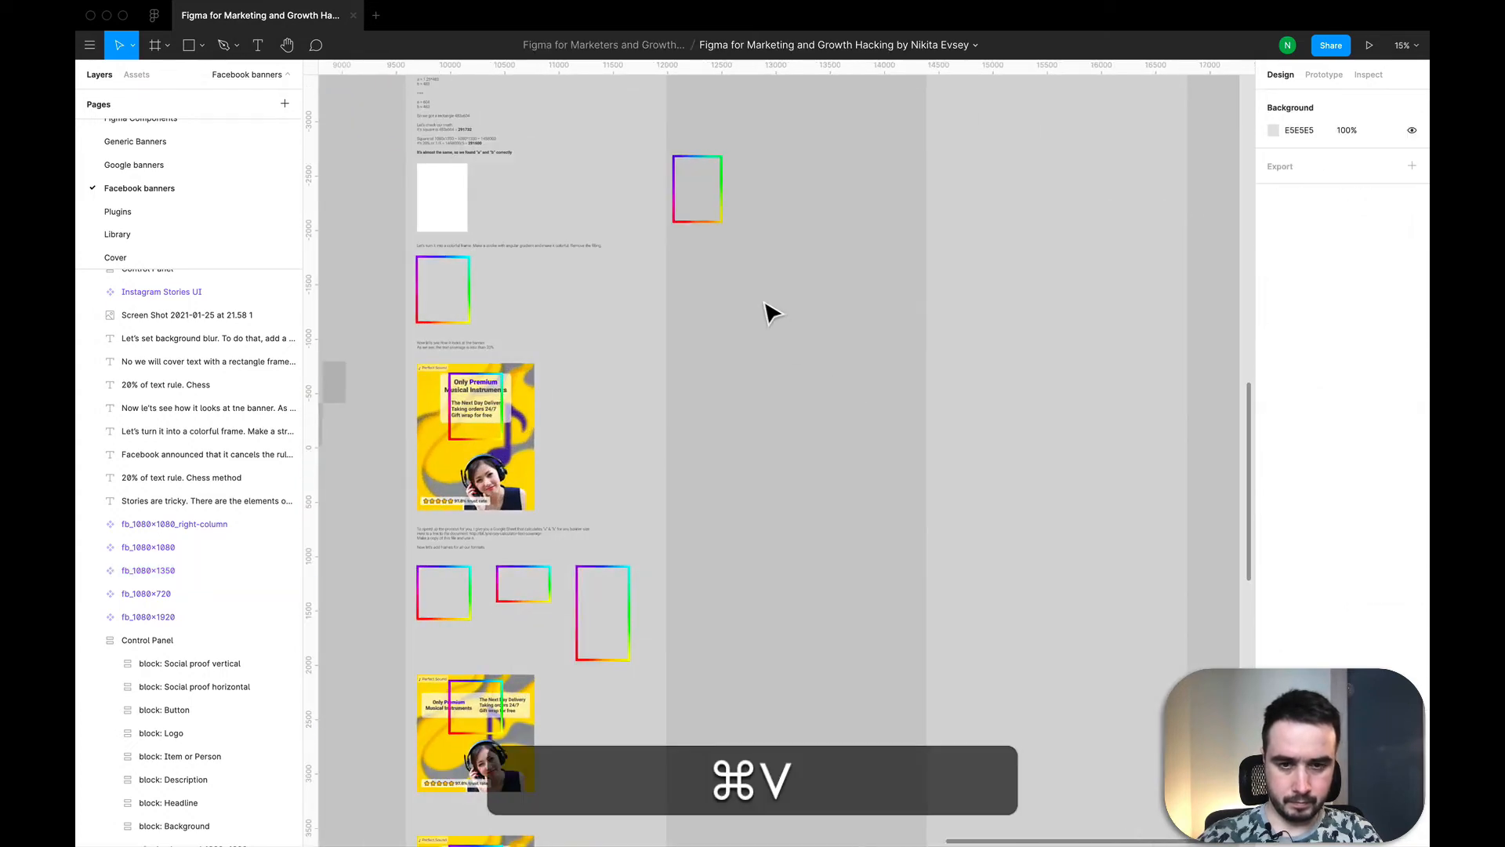
pyautogui.moveTo(792, 463); pyautogui.dragTo(794, 363)
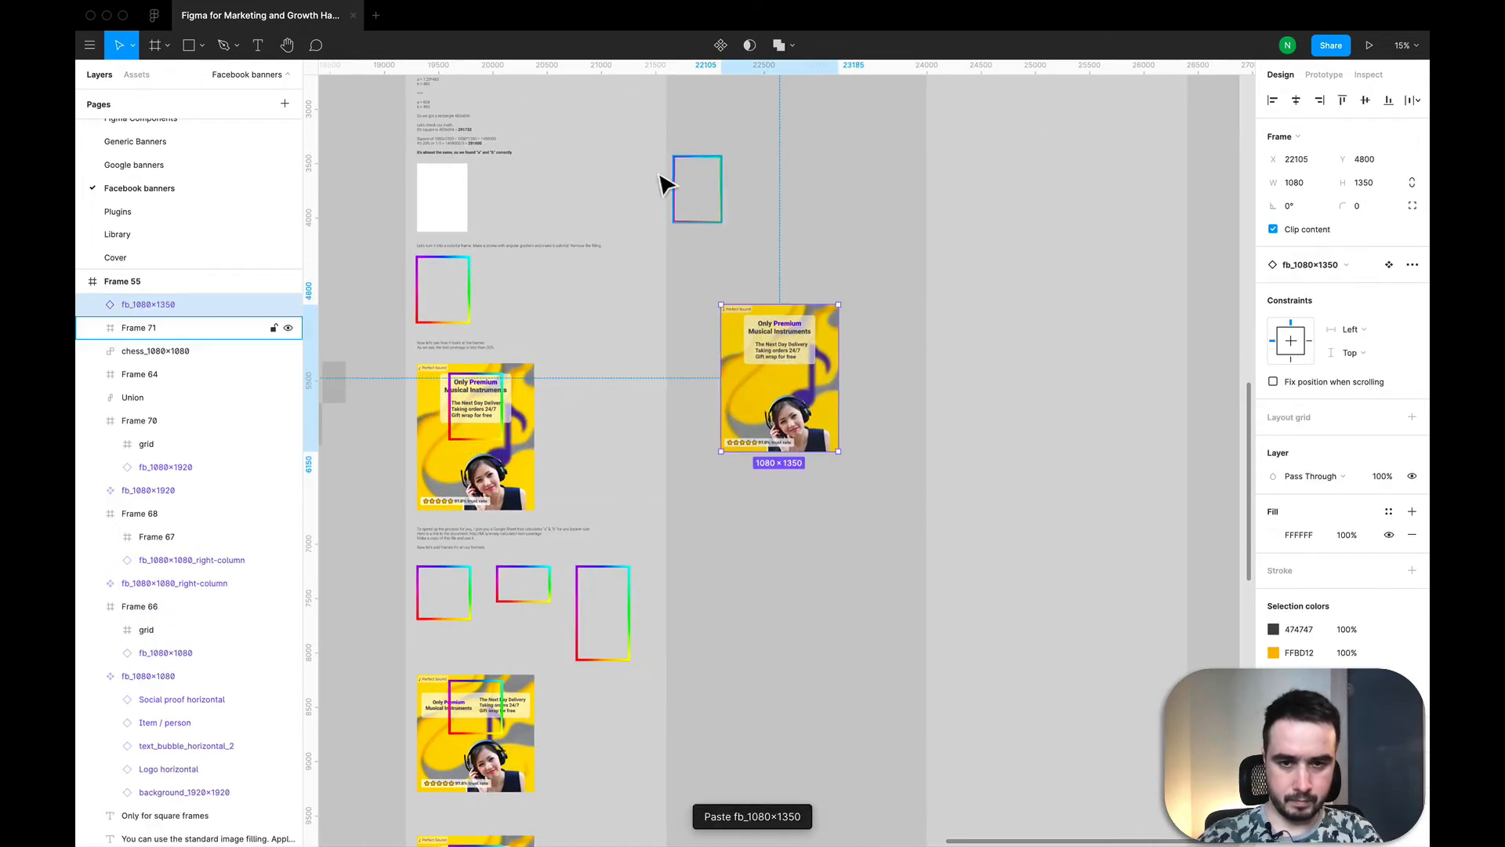
# Step: Wrap the pasted 1080×1350 banner in its own frame and place the rainbow frame inside it over the headline text
pyautogui.click(696, 205)
pyautogui.moveTo(695, 204); pyautogui.dragTo(761, 216)
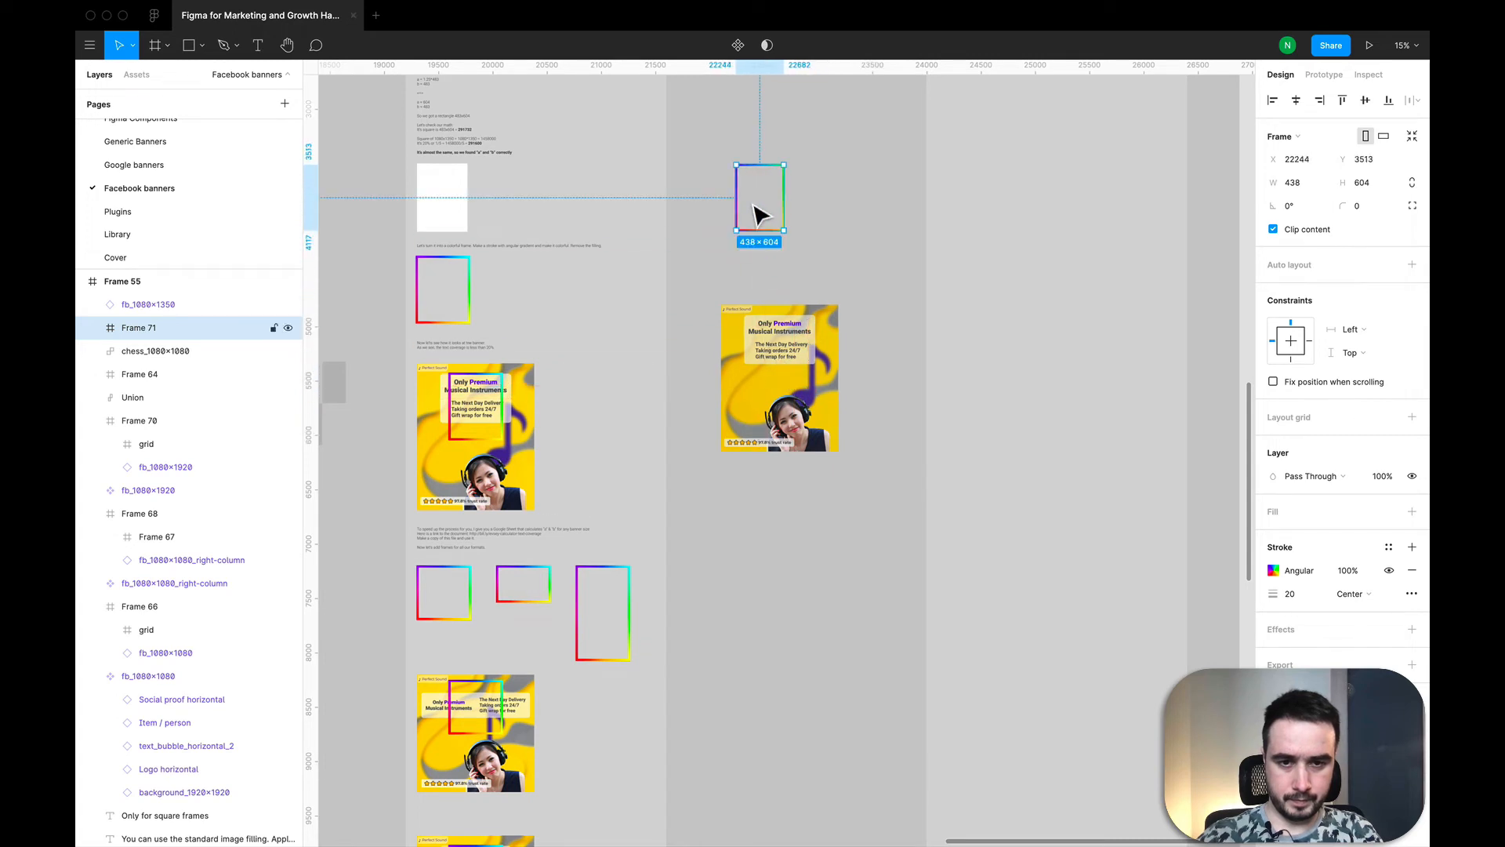
pyautogui.rightClick(772, 403)
pyautogui.click(804, 524)
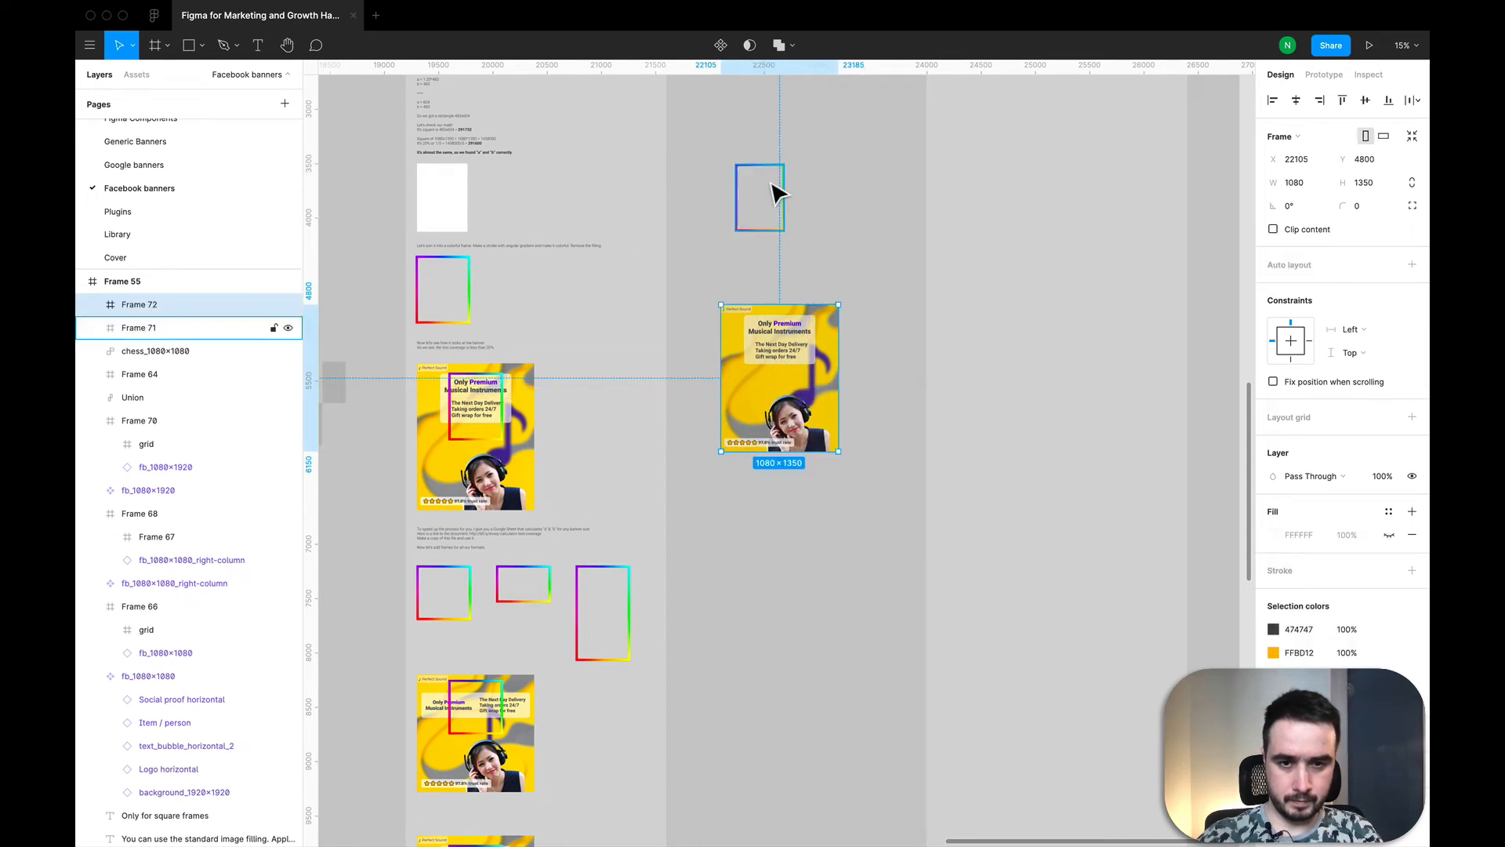
pyautogui.moveTo(776, 192); pyautogui.dragTo(801, 338)
pyautogui.click(882, 418)
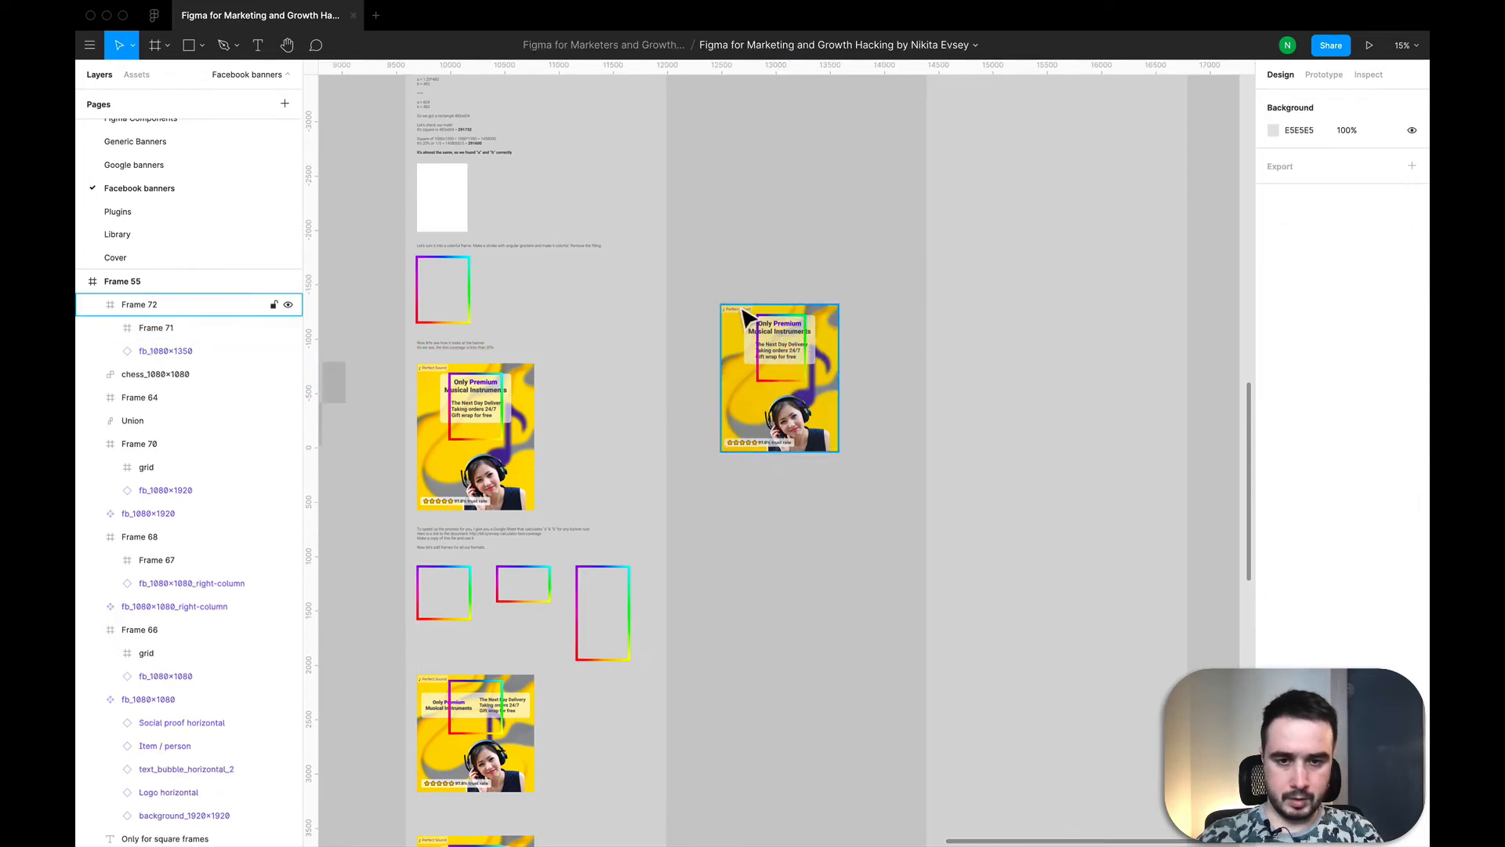
# Step: Examine how the rainbow frame covers the text on the new 1080×1350 banner and on the 1080×1080 example
pyautogui.scroll(3, 757, 313)
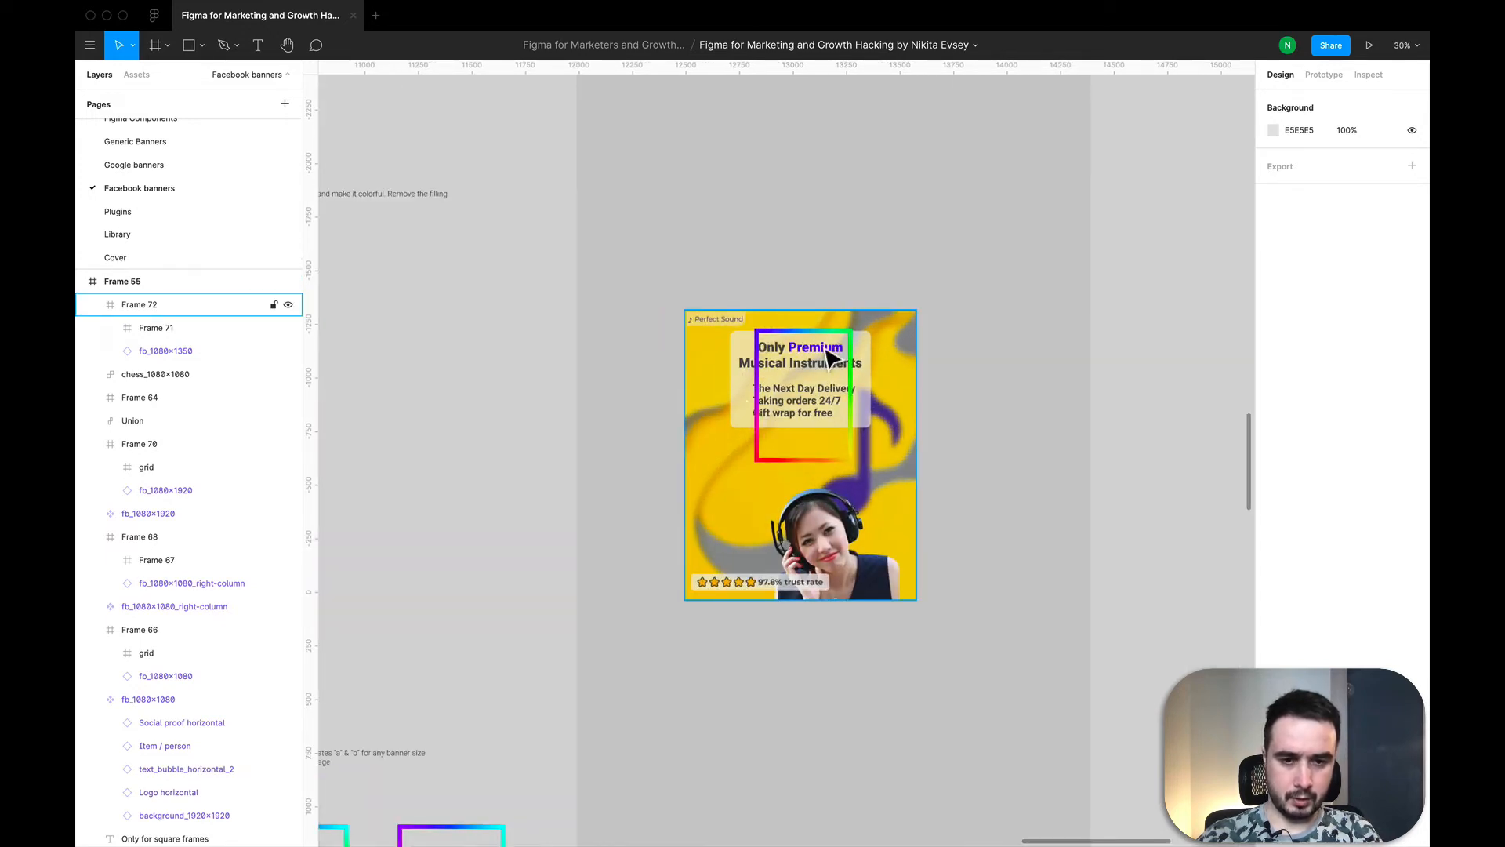
pyautogui.click(812, 473)
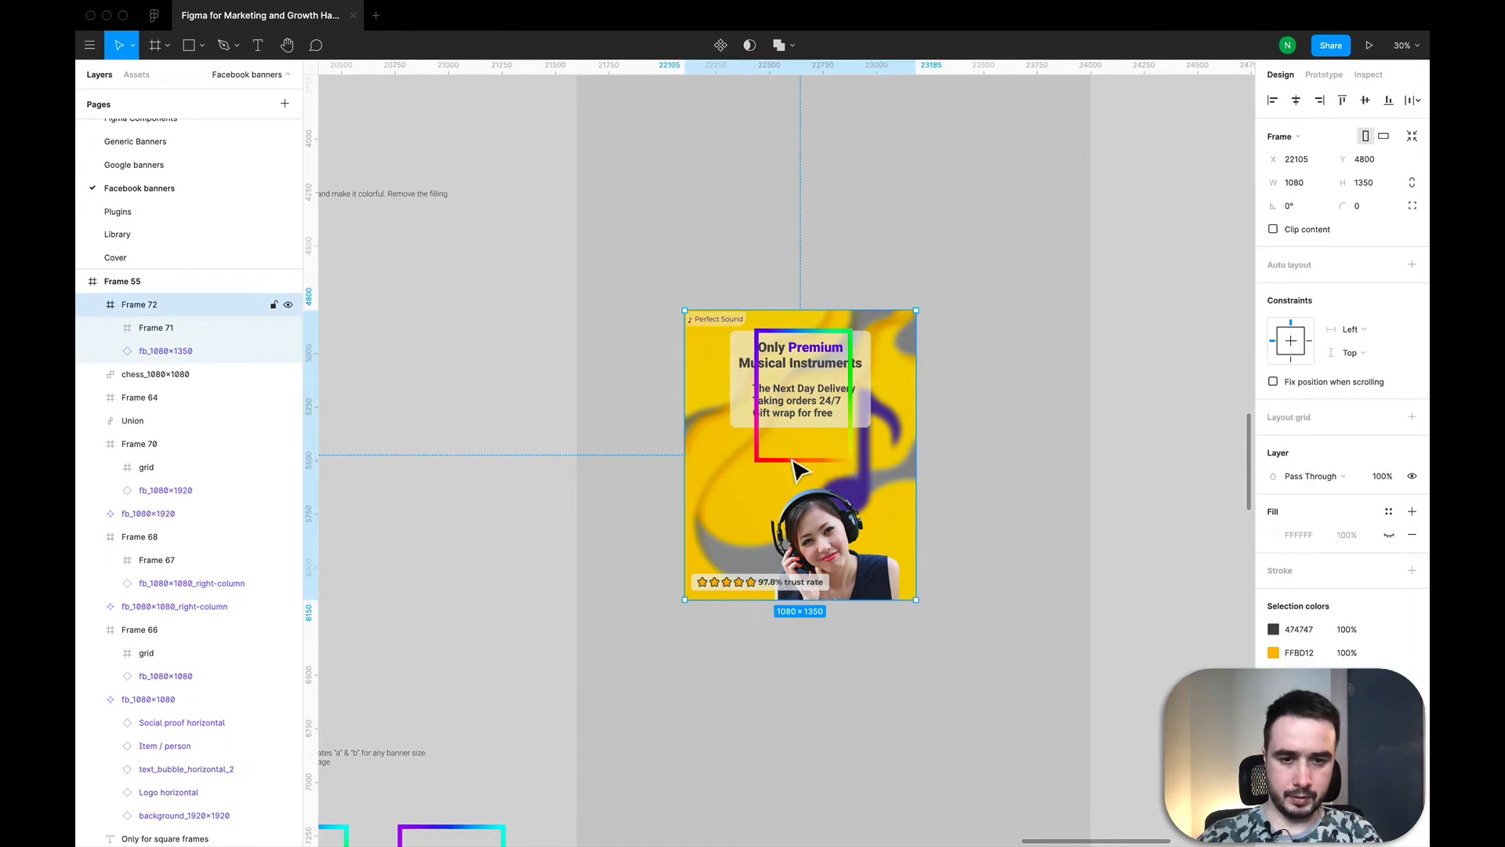
pyautogui.click(963, 401)
pyautogui.scroll(-5, 965, 402)
pyautogui.scroll(-3, 960, 398)
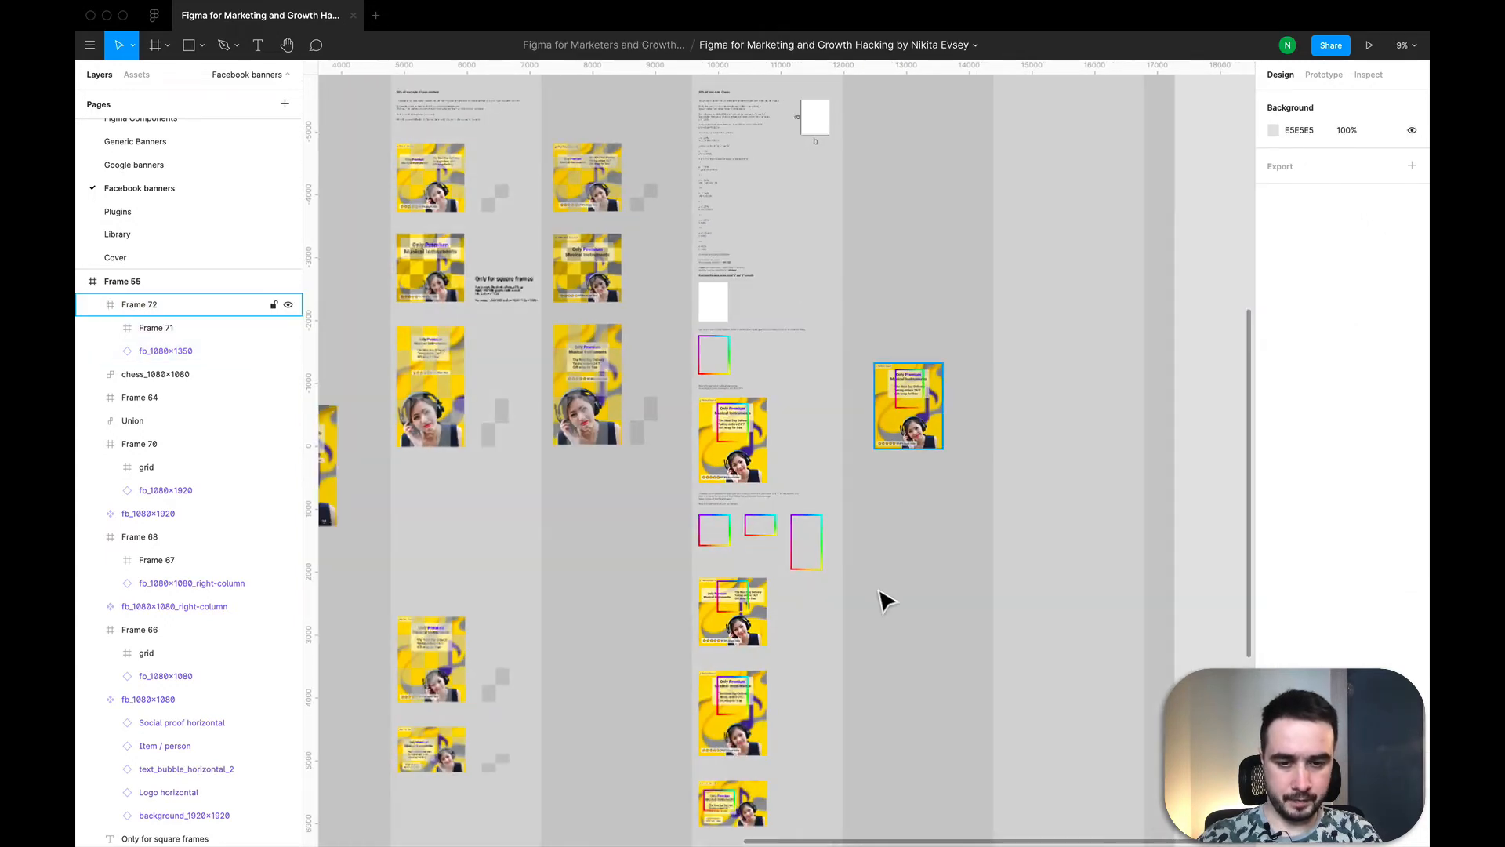
pyautogui.scroll(-5, 881, 599)
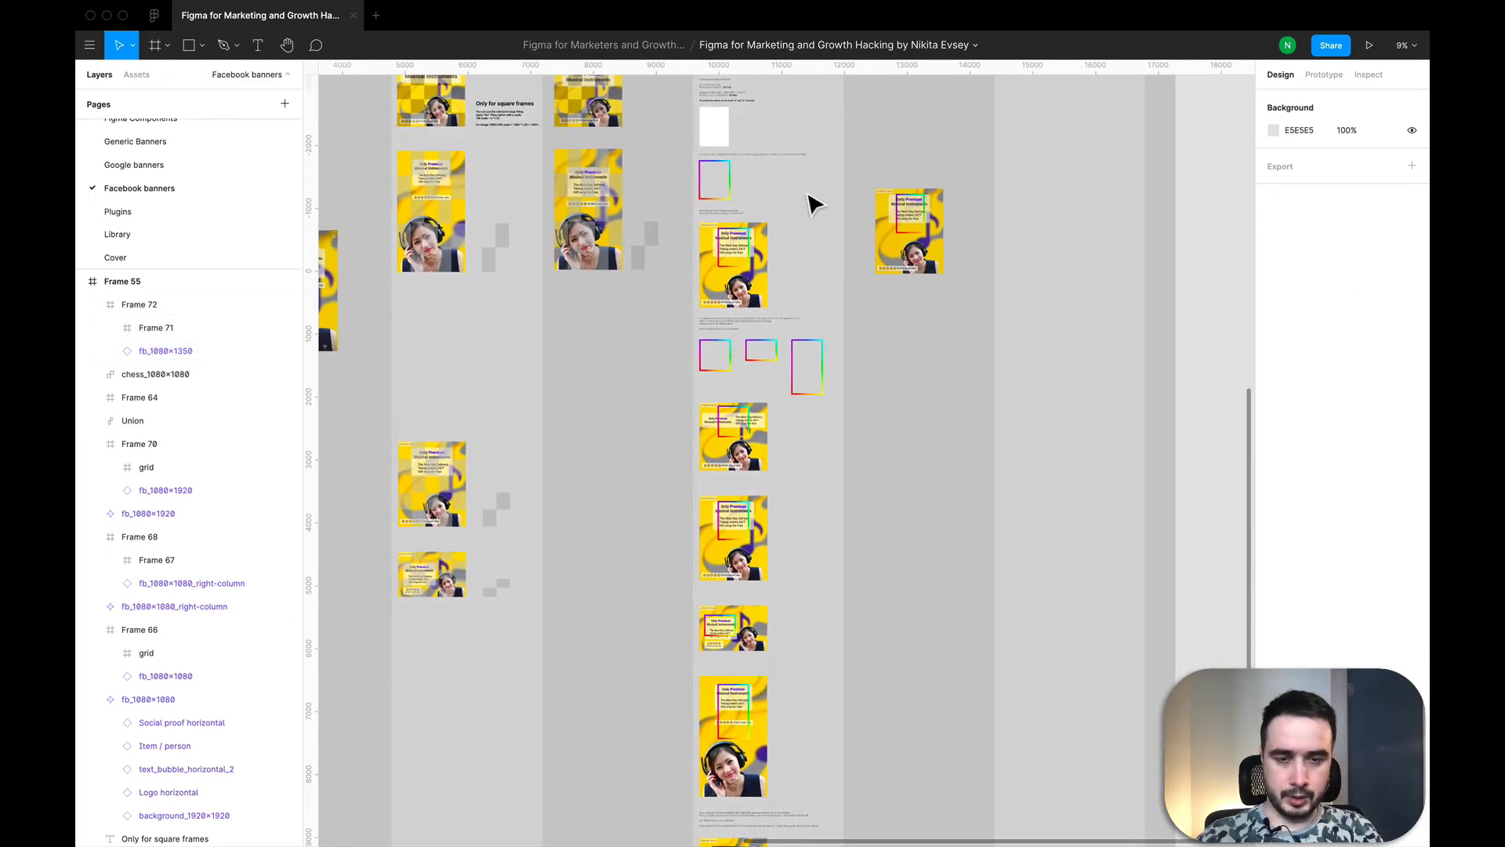
pyautogui.scroll(3, 793, 210)
pyautogui.scroll(-2, 793, 210)
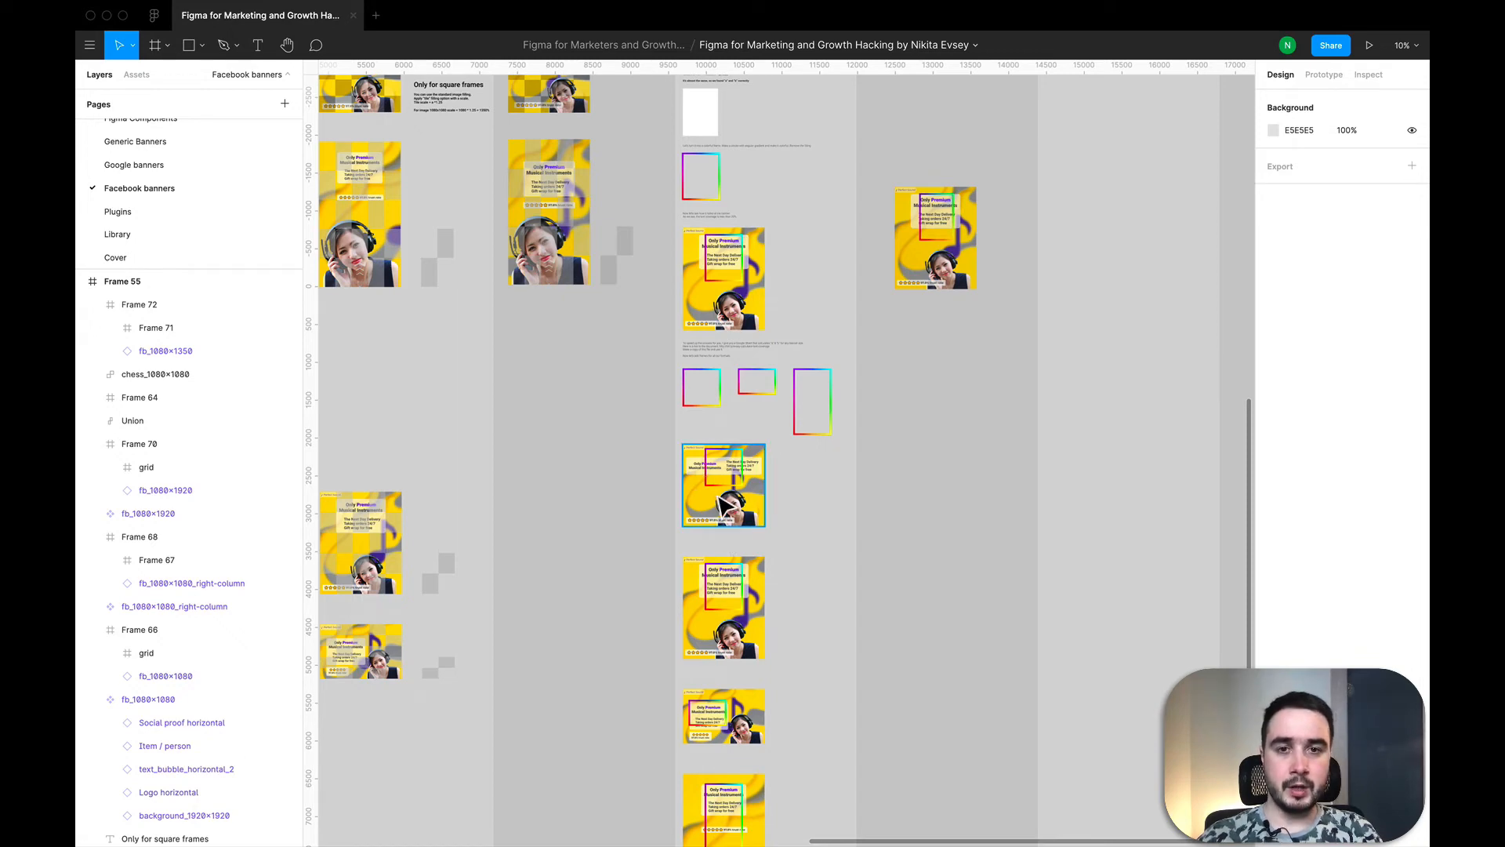
pyautogui.scroll(6, 698, 529)
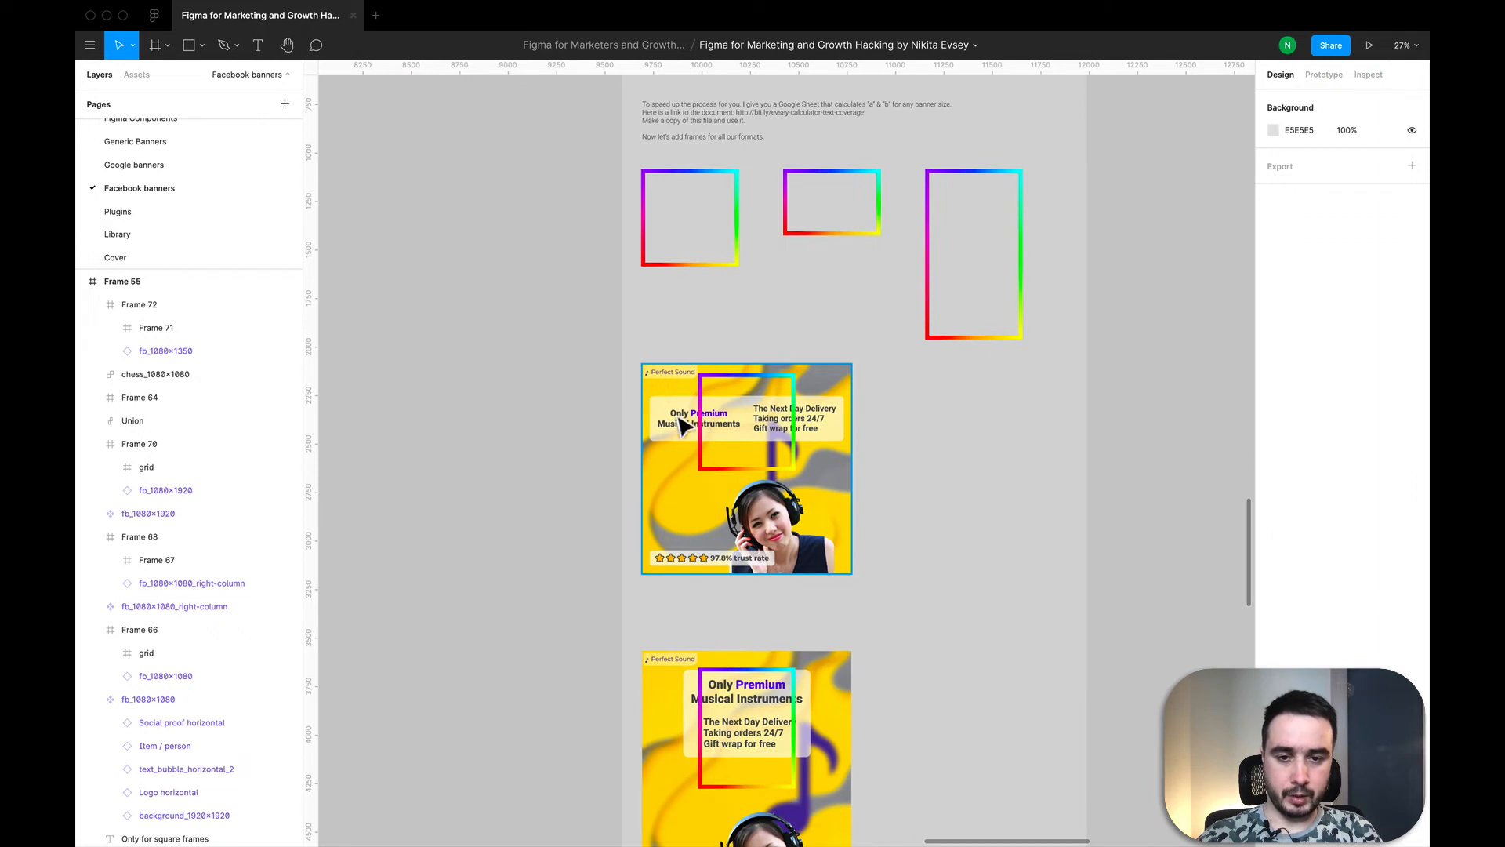
pyautogui.click(681, 424)
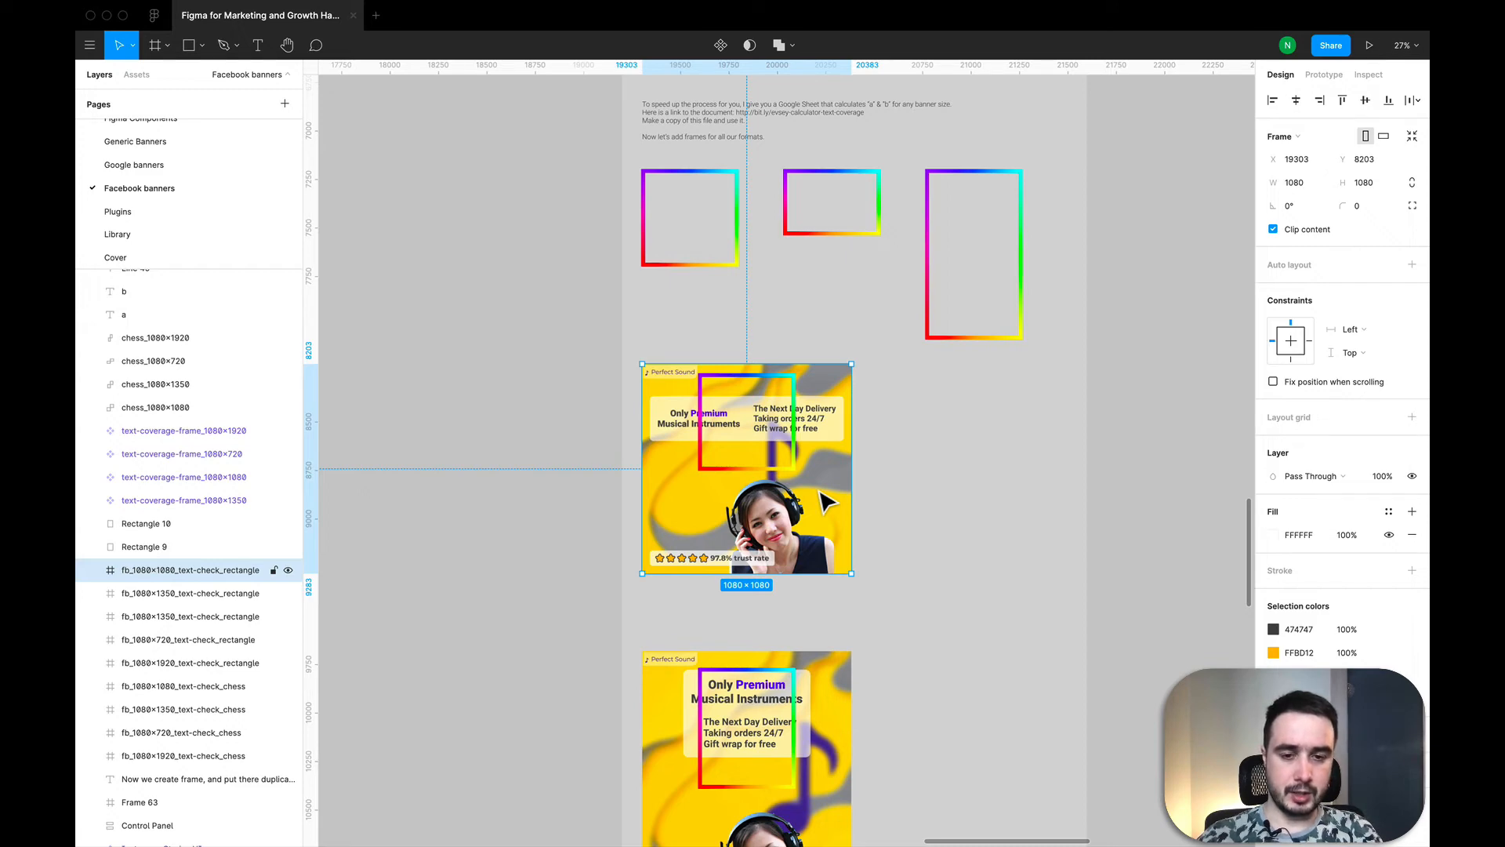
# Step: Compare the rectangle text-check examples for the 1080×1080, 1080×1350, 1080×720 and 1080×1920 banner formats
pyautogui.scroll(-6, 828, 502)
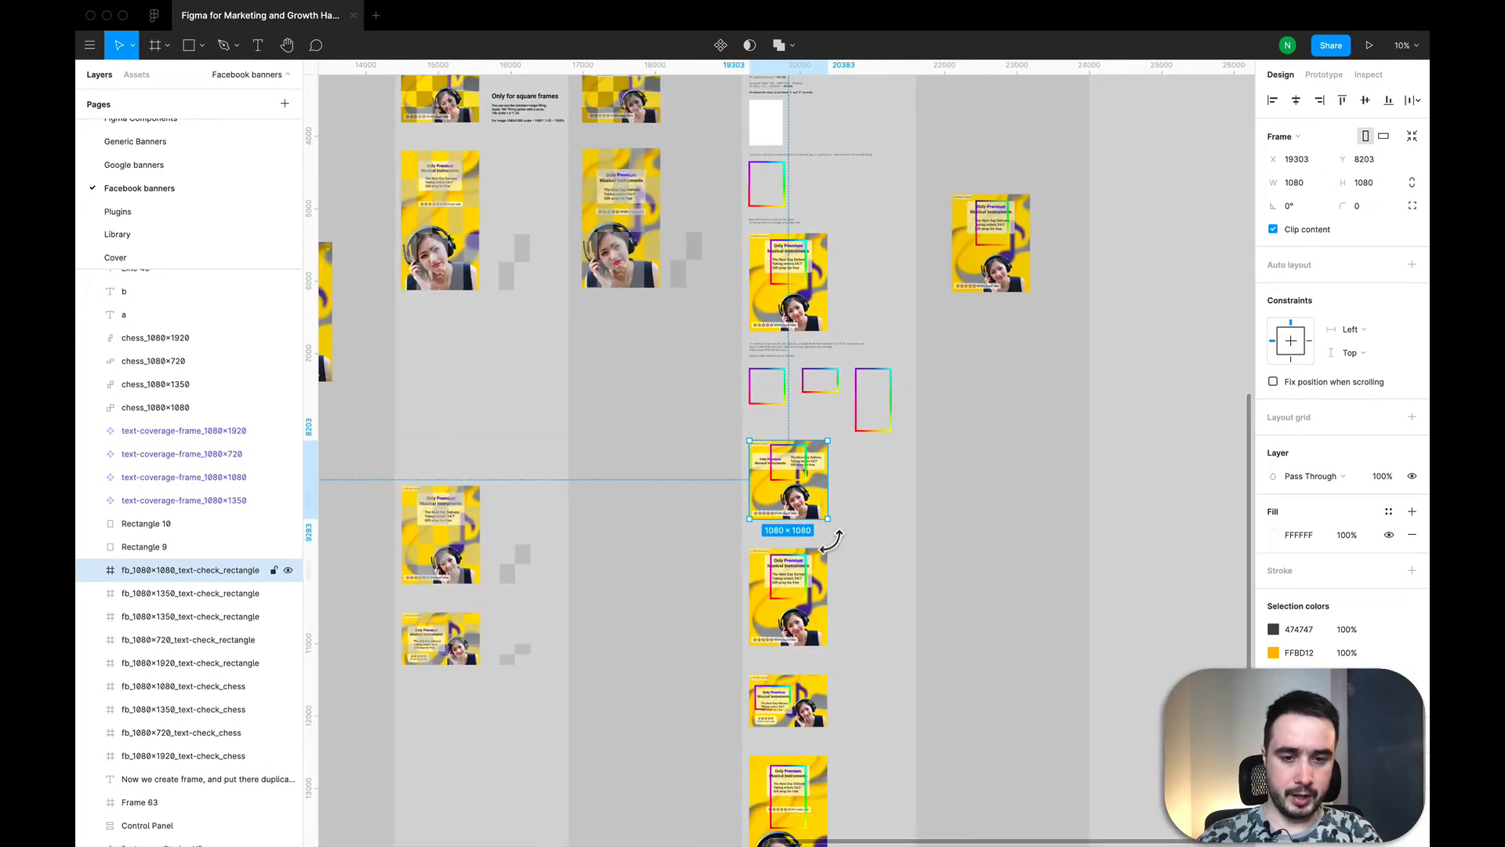
pyautogui.scroll(3, 796, 488)
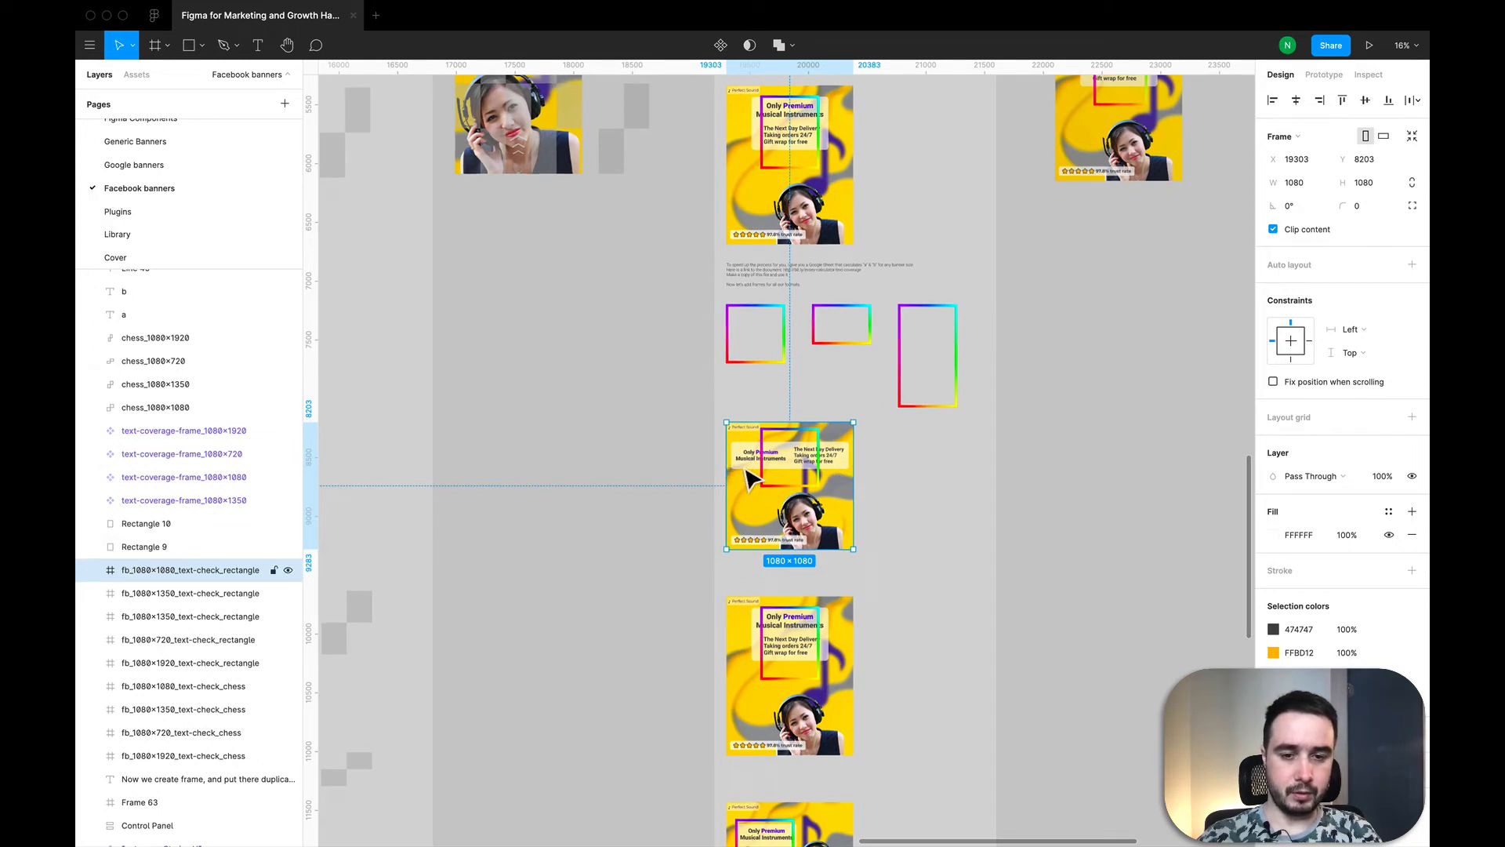
pyautogui.scroll(-5, 865, 450)
pyautogui.scroll(5, 944, 326)
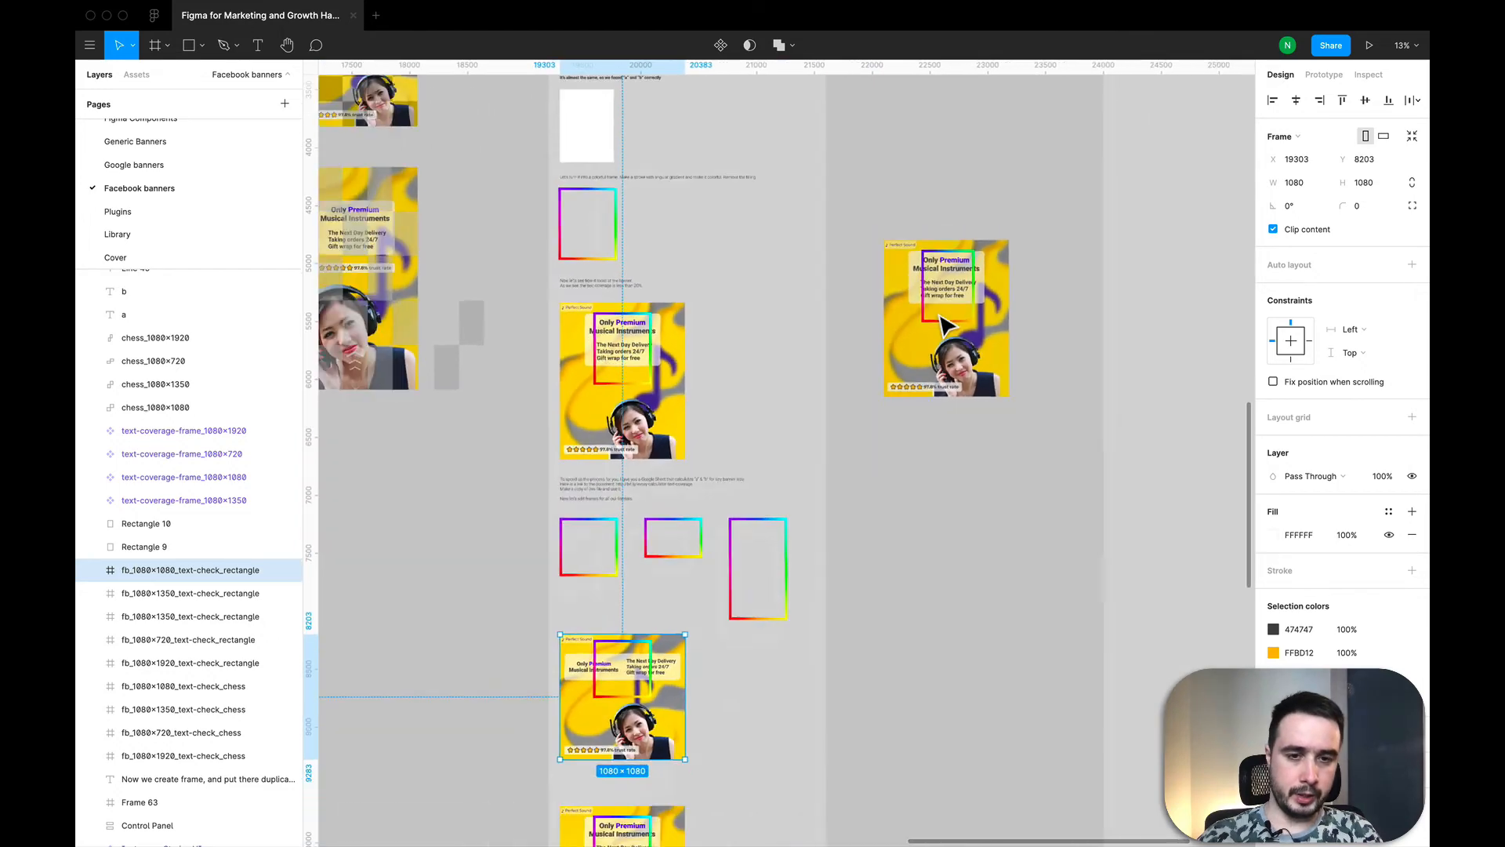
pyautogui.scroll(-3, 944, 326)
pyautogui.scroll(-3, 941, 326)
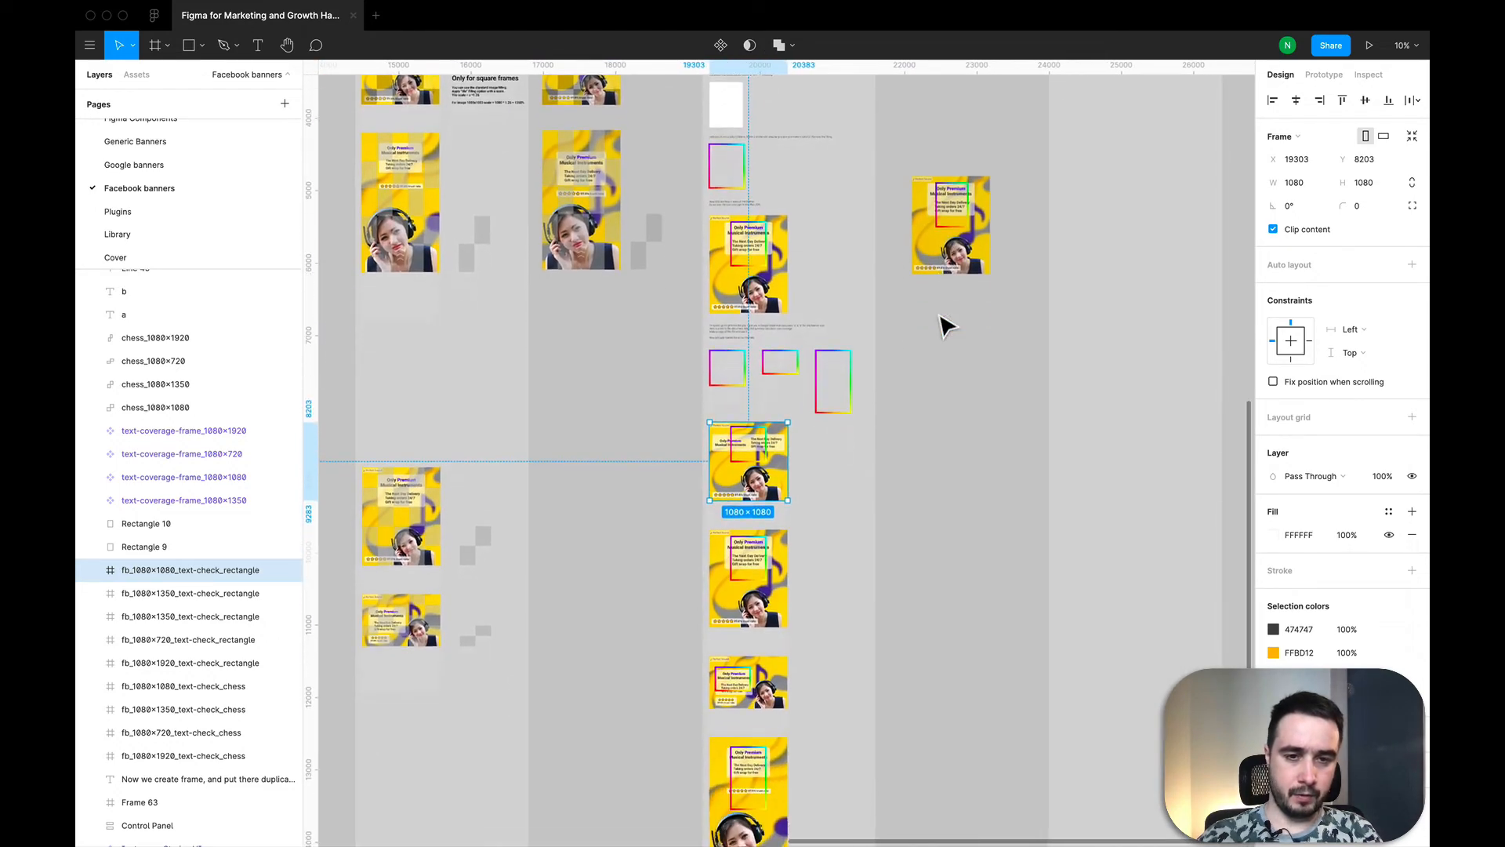
pyautogui.scroll(-4, 816, 416)
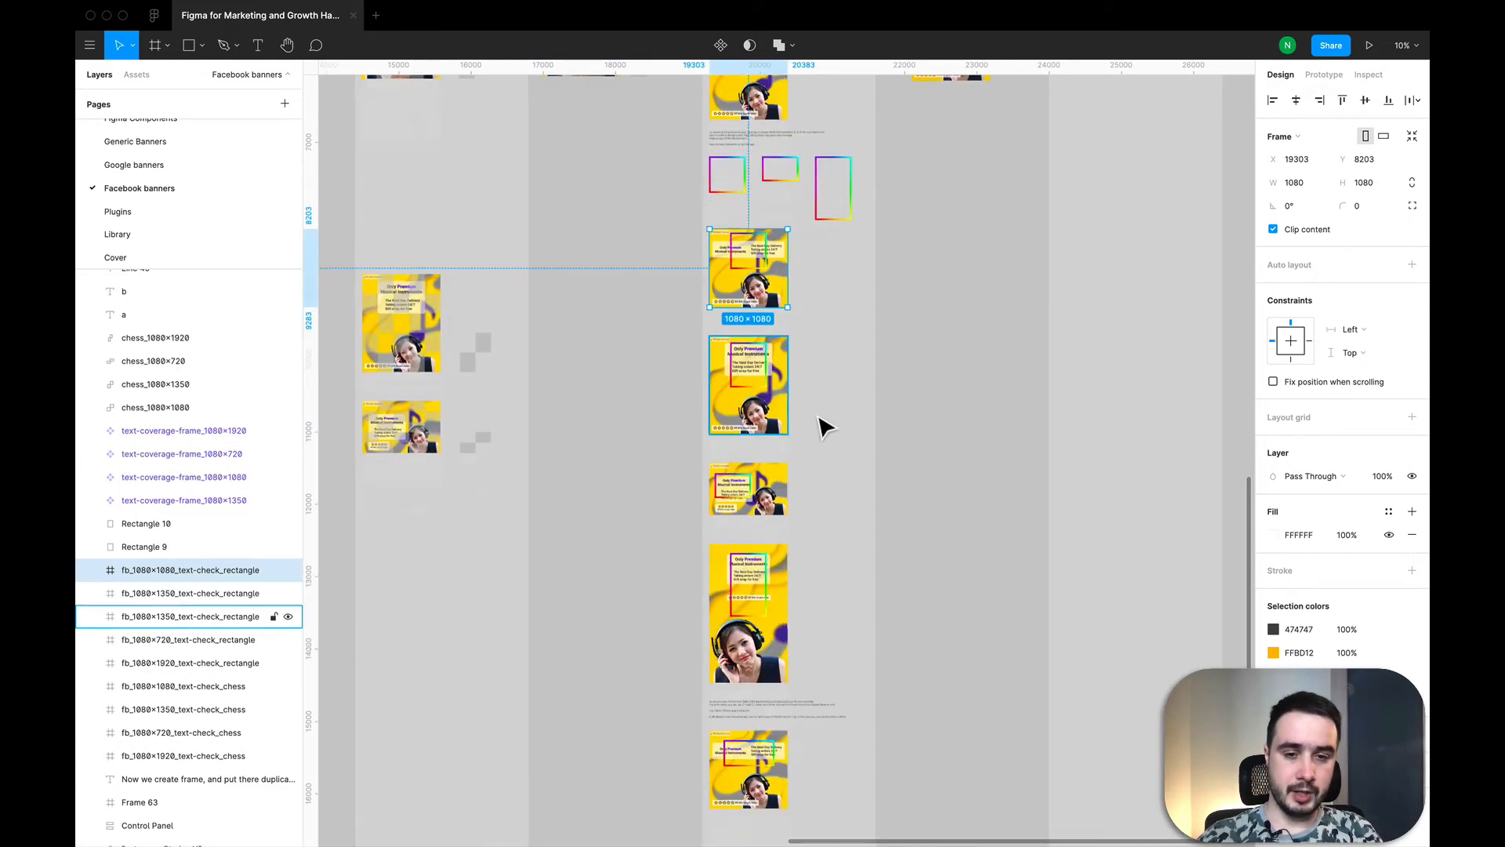
pyautogui.click(829, 433)
pyautogui.scroll(6, 834, 429)
pyautogui.scroll(1, 835, 423)
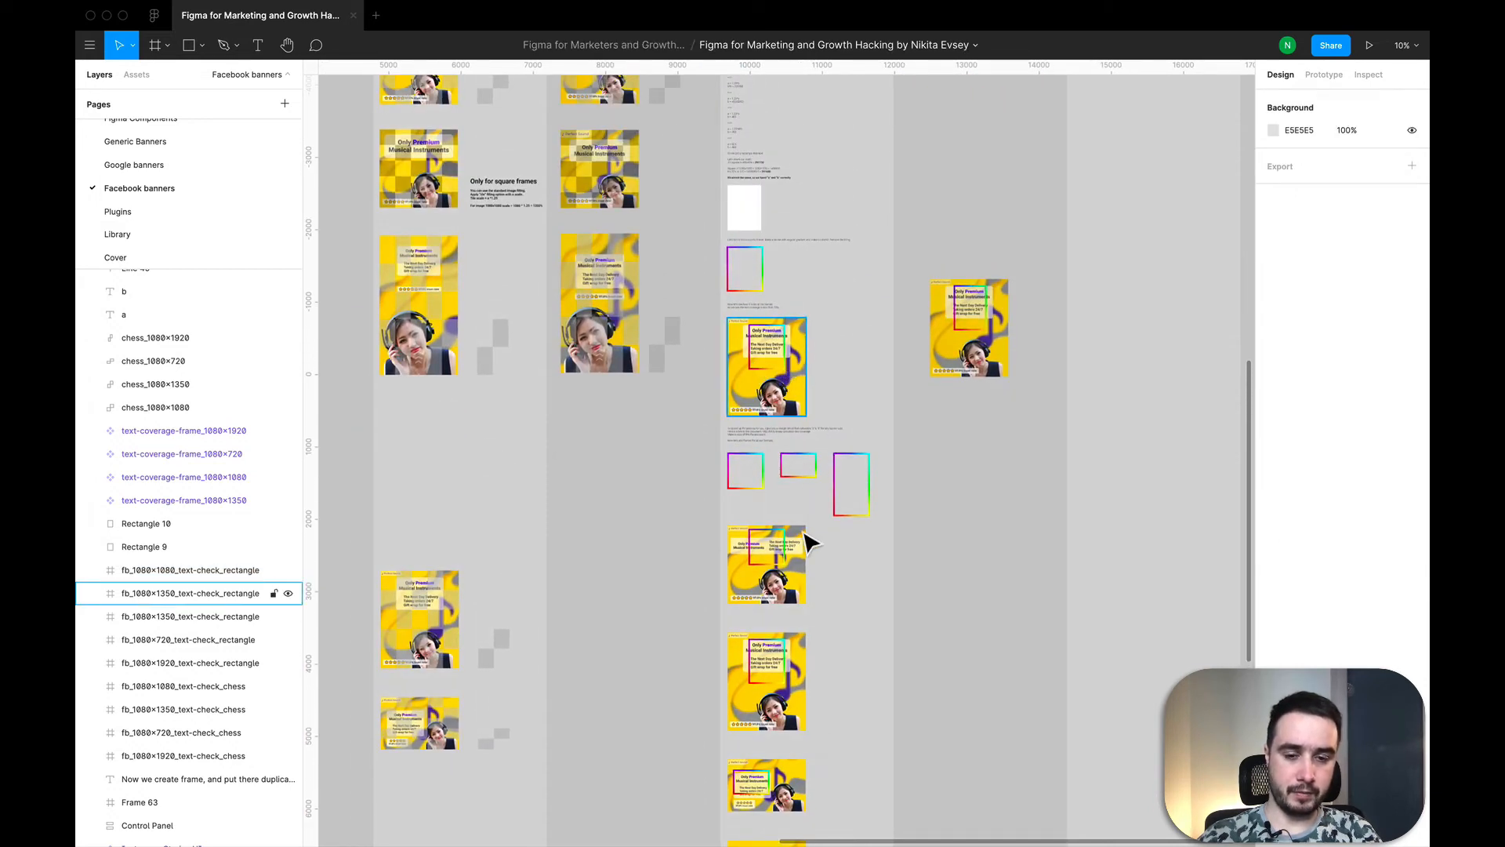
pyautogui.scroll(-3, 837, 648)
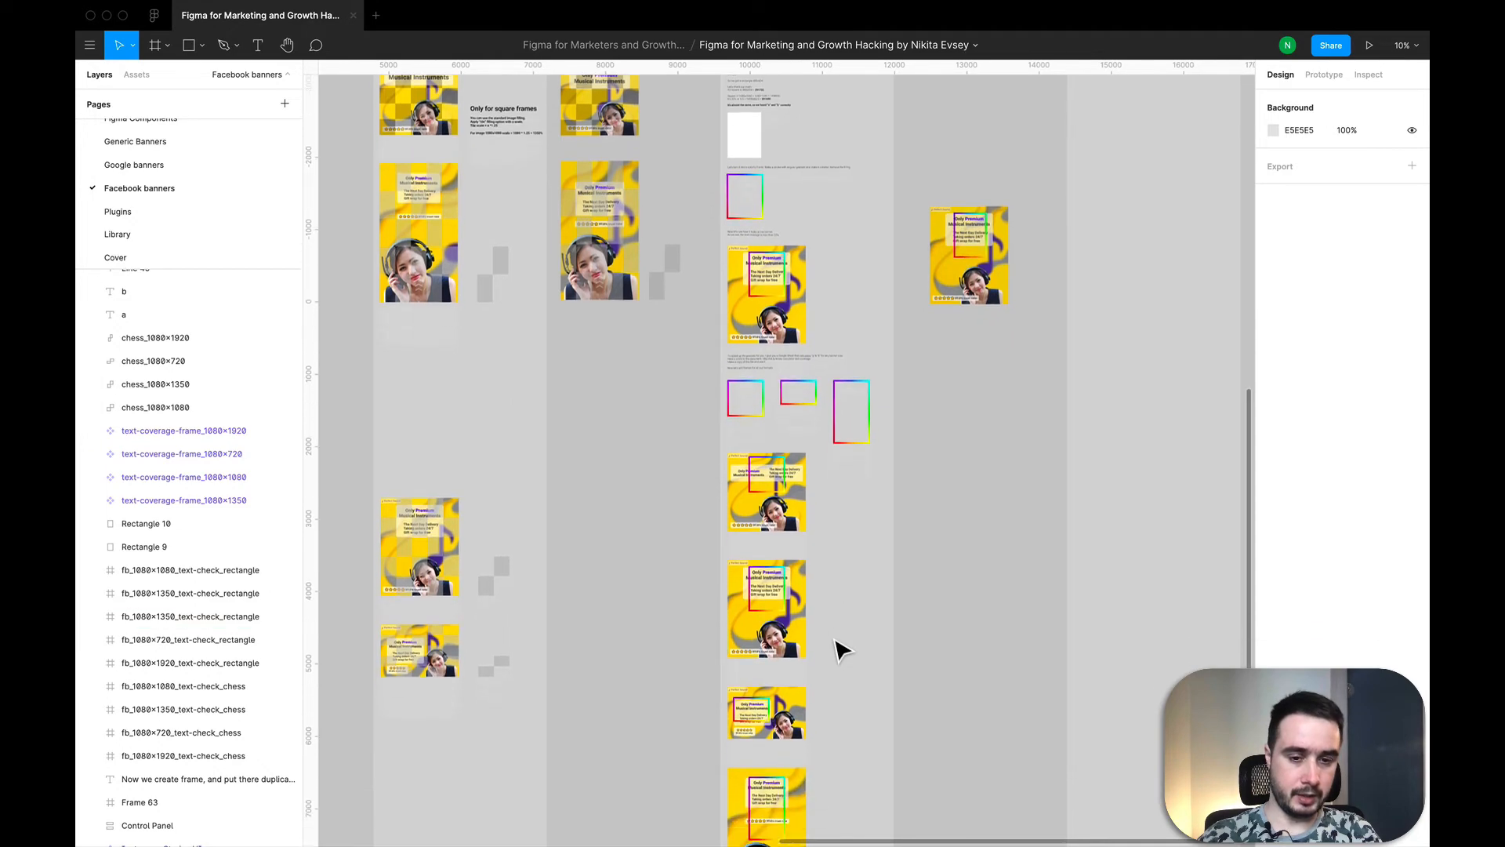
pyautogui.scroll(15, 815, 549)
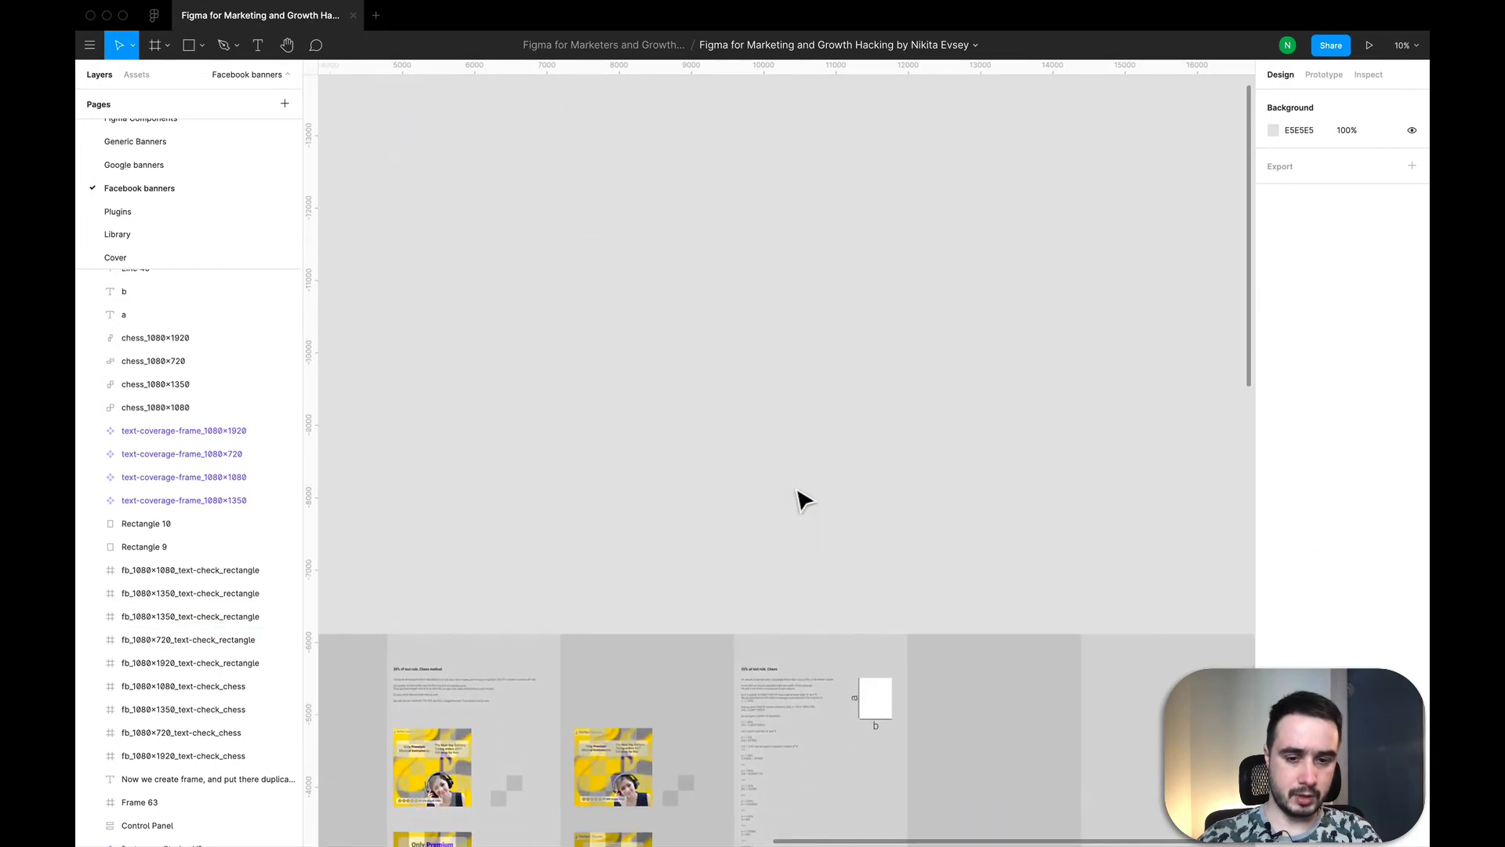
# Step: Examine the proportional-rectangle calculation and the rainbow frame examples for the remaining banner formats
pyautogui.scroll(-3, 796, 763)
pyautogui.scroll(8, 797, 763)
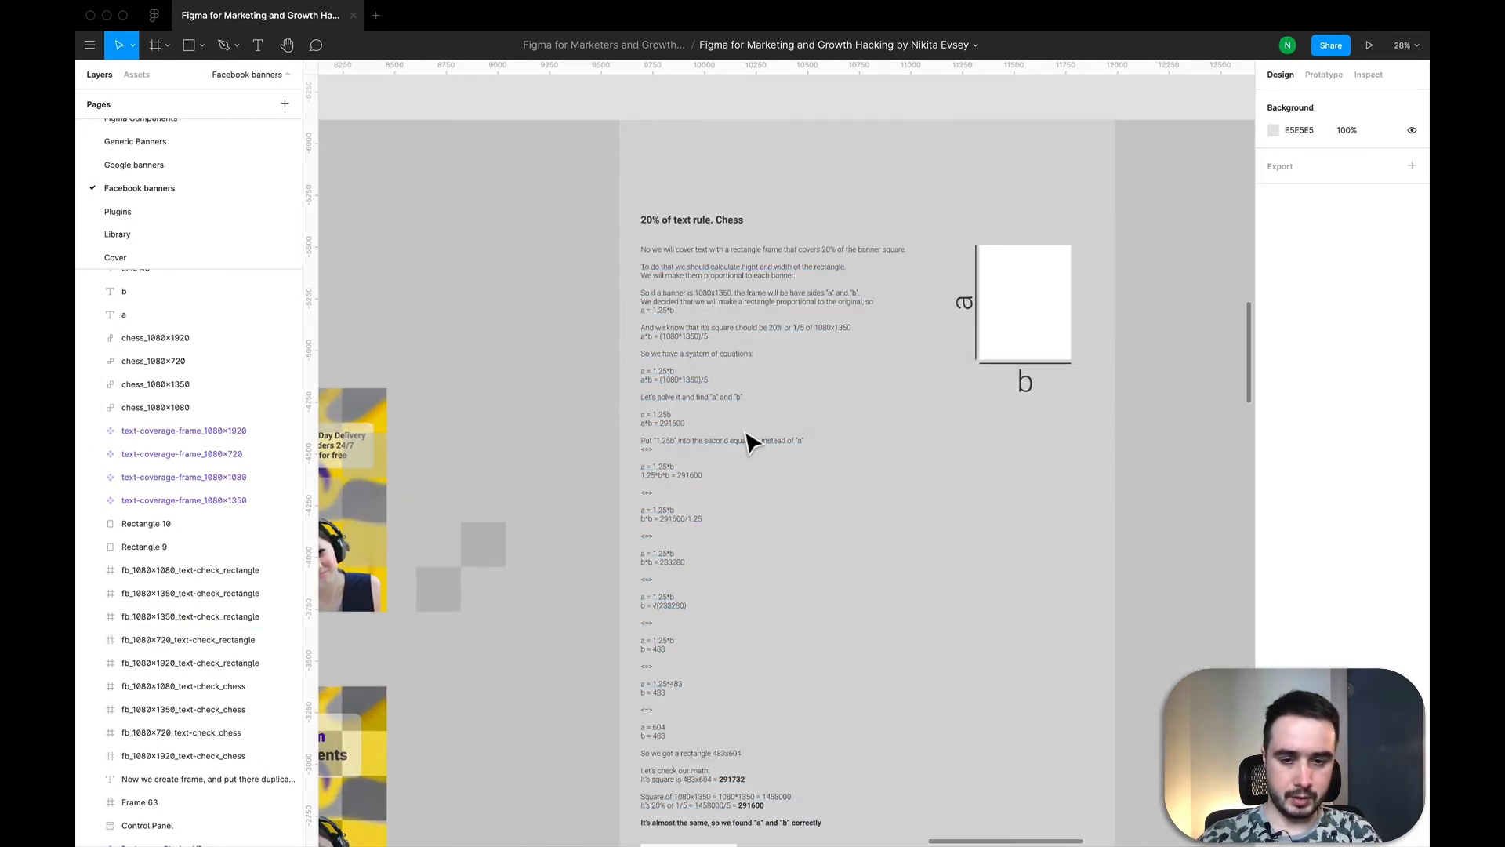
pyautogui.scroll(-6, 753, 437)
pyautogui.scroll(-5, 752, 437)
pyautogui.scroll(-10, 748, 439)
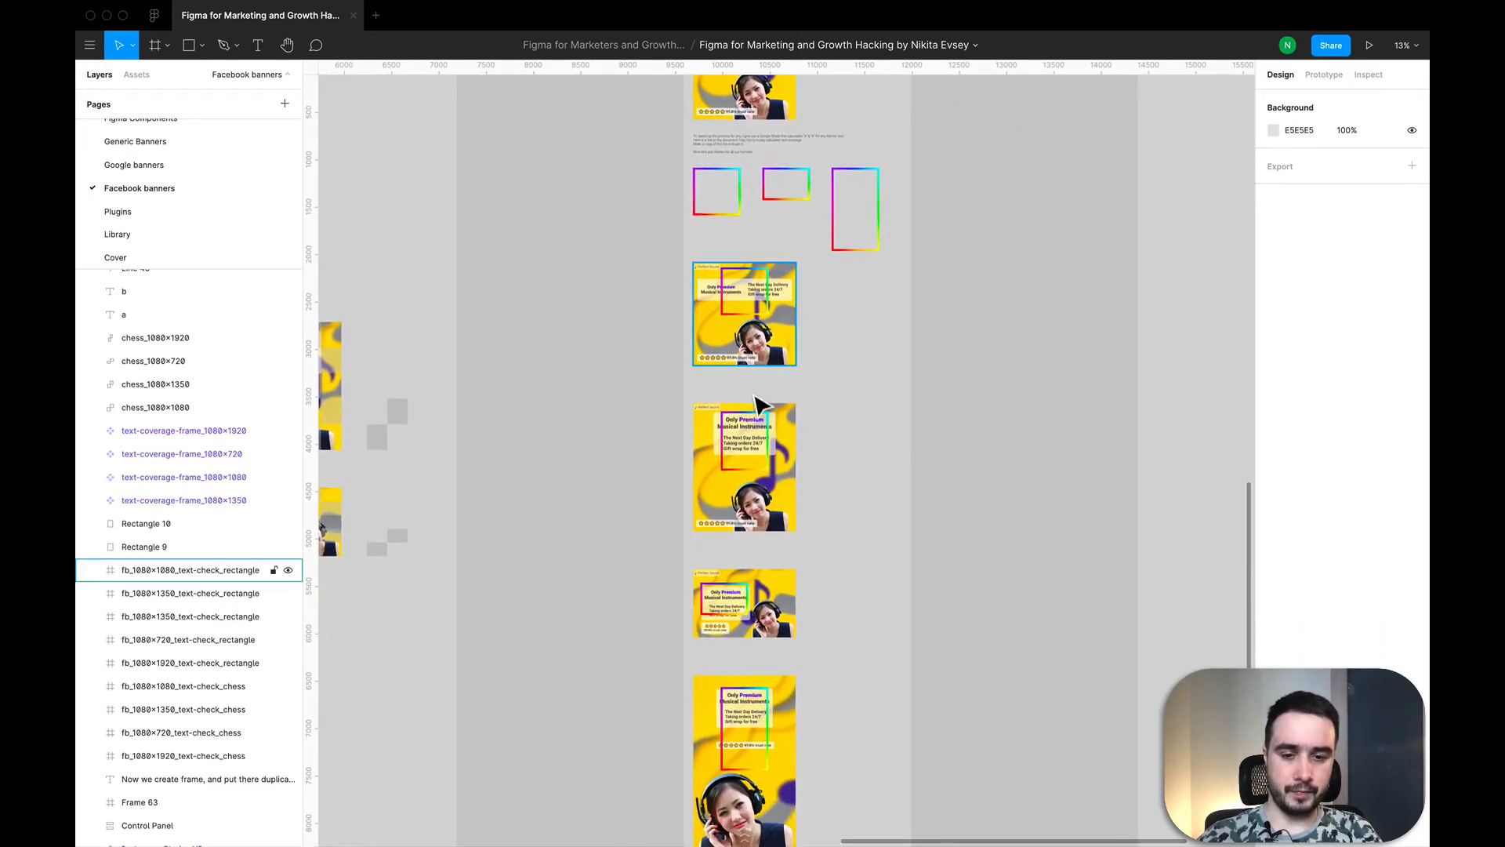
pyautogui.scroll(-5, 741, 314)
pyautogui.scroll(9, 757, 404)
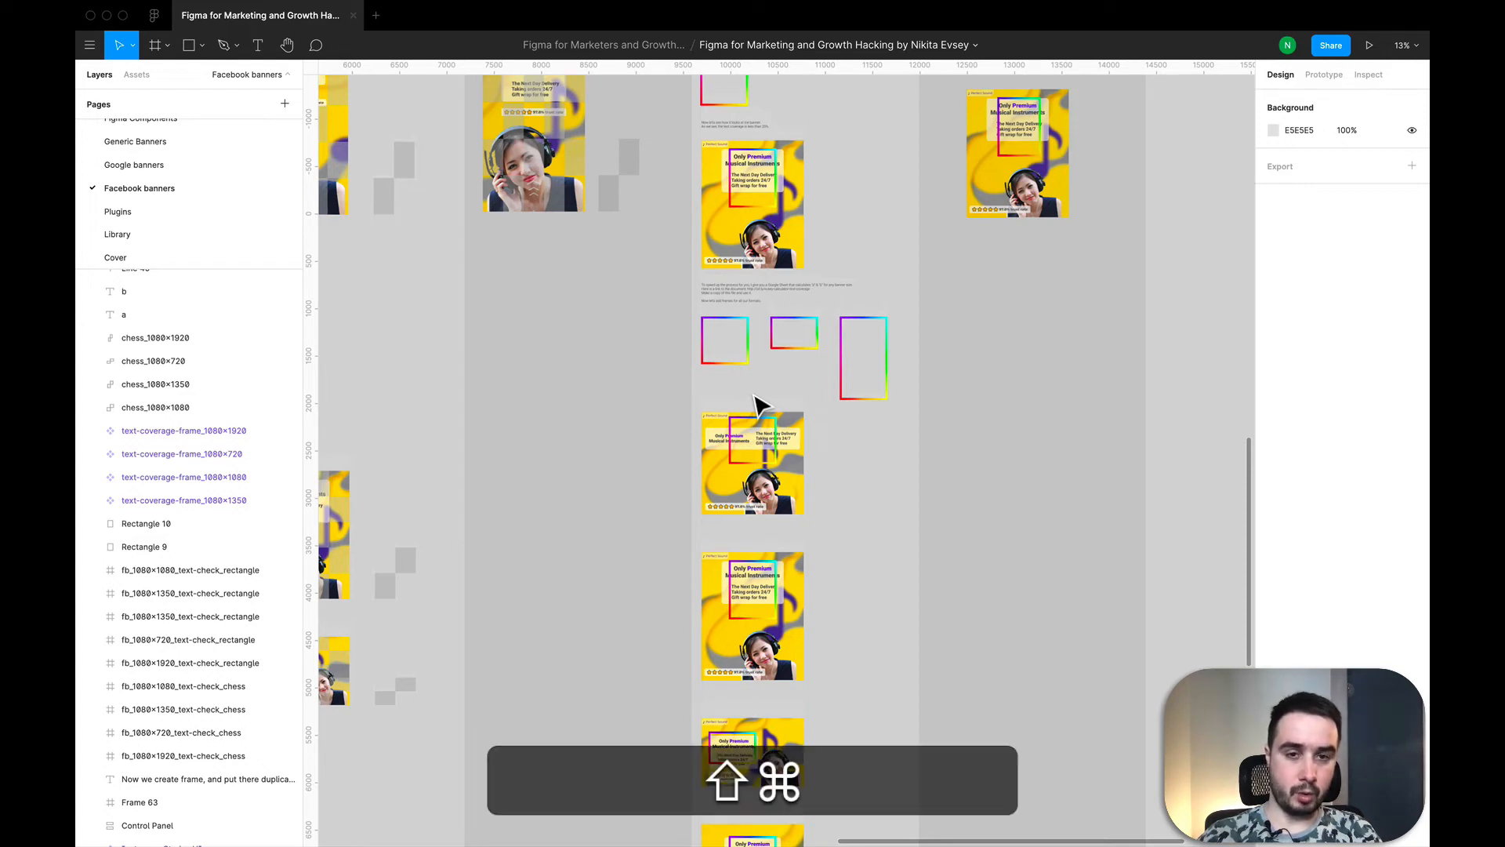
# Step: Switch to the browser, copy the rectangle calculator spreadsheet to My Drive without the "Copy of" prefix, and close the original
pyautogui.press('shift+super+3')
pyautogui.hotkey('ctrl', 'Left')
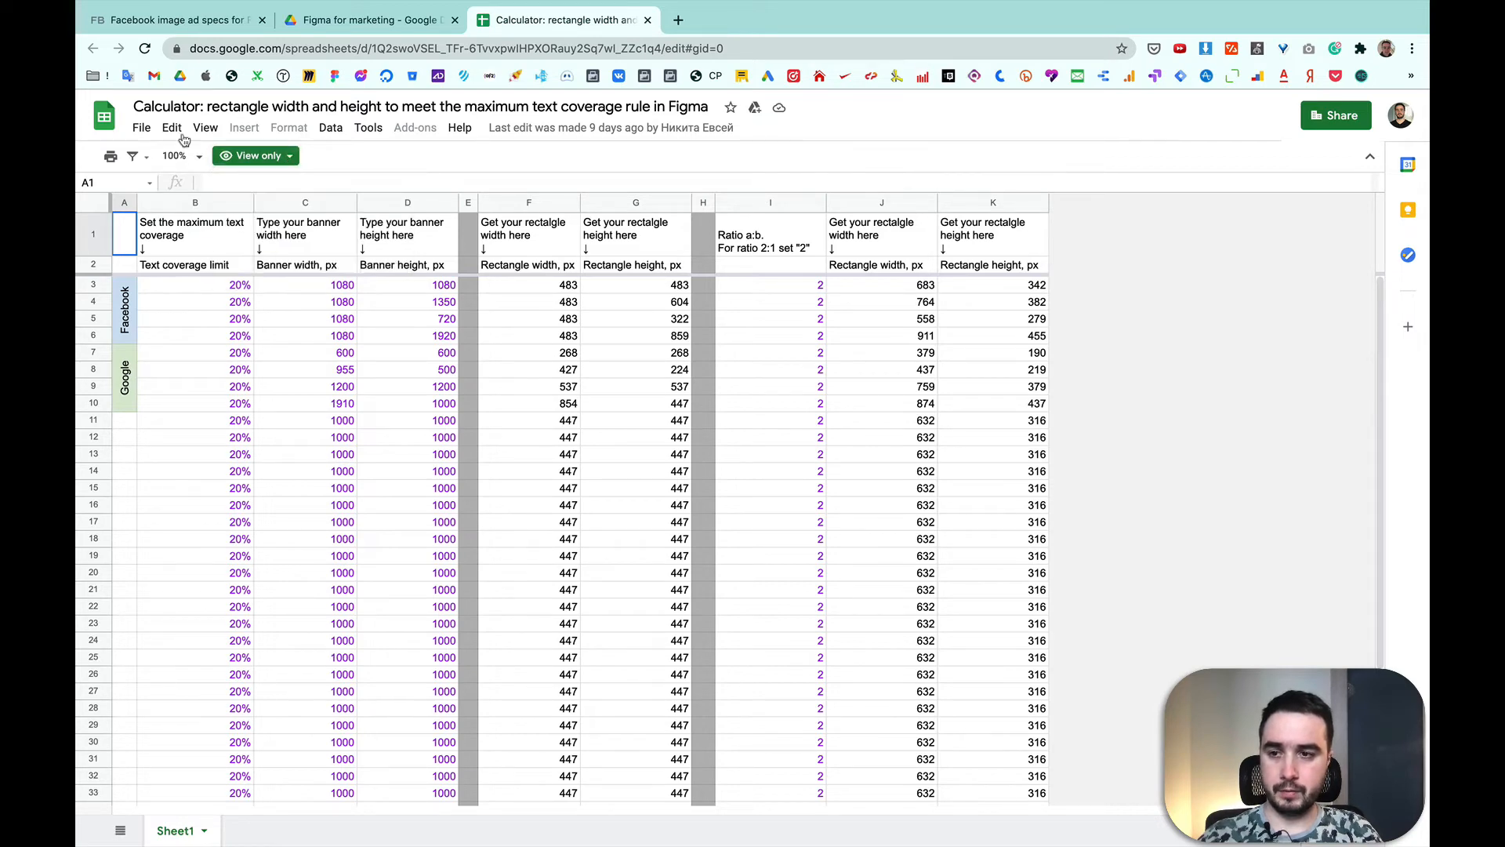
pyautogui.click(145, 130)
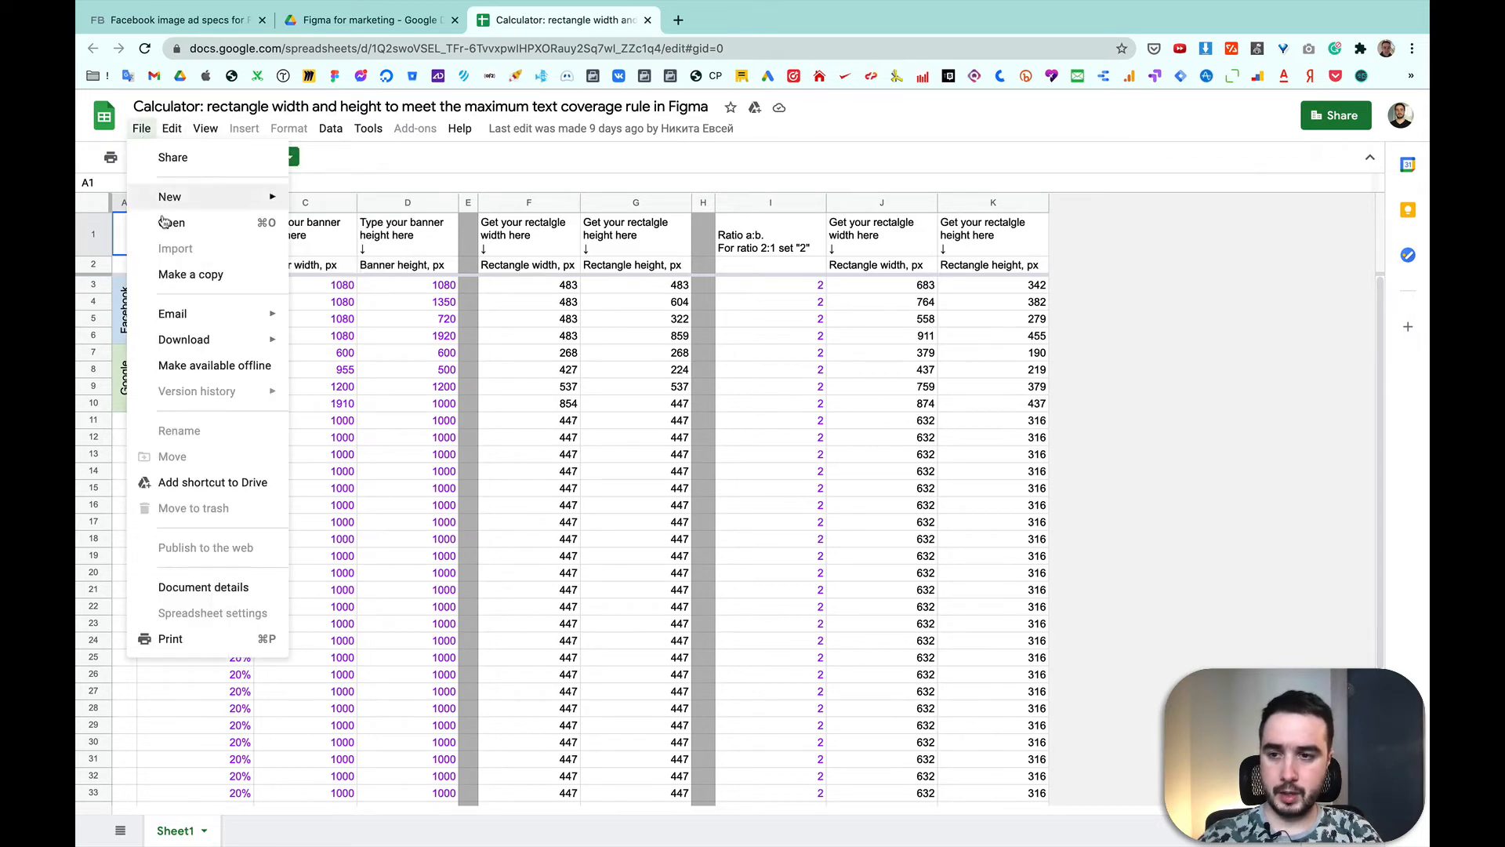
pyautogui.click(191, 274)
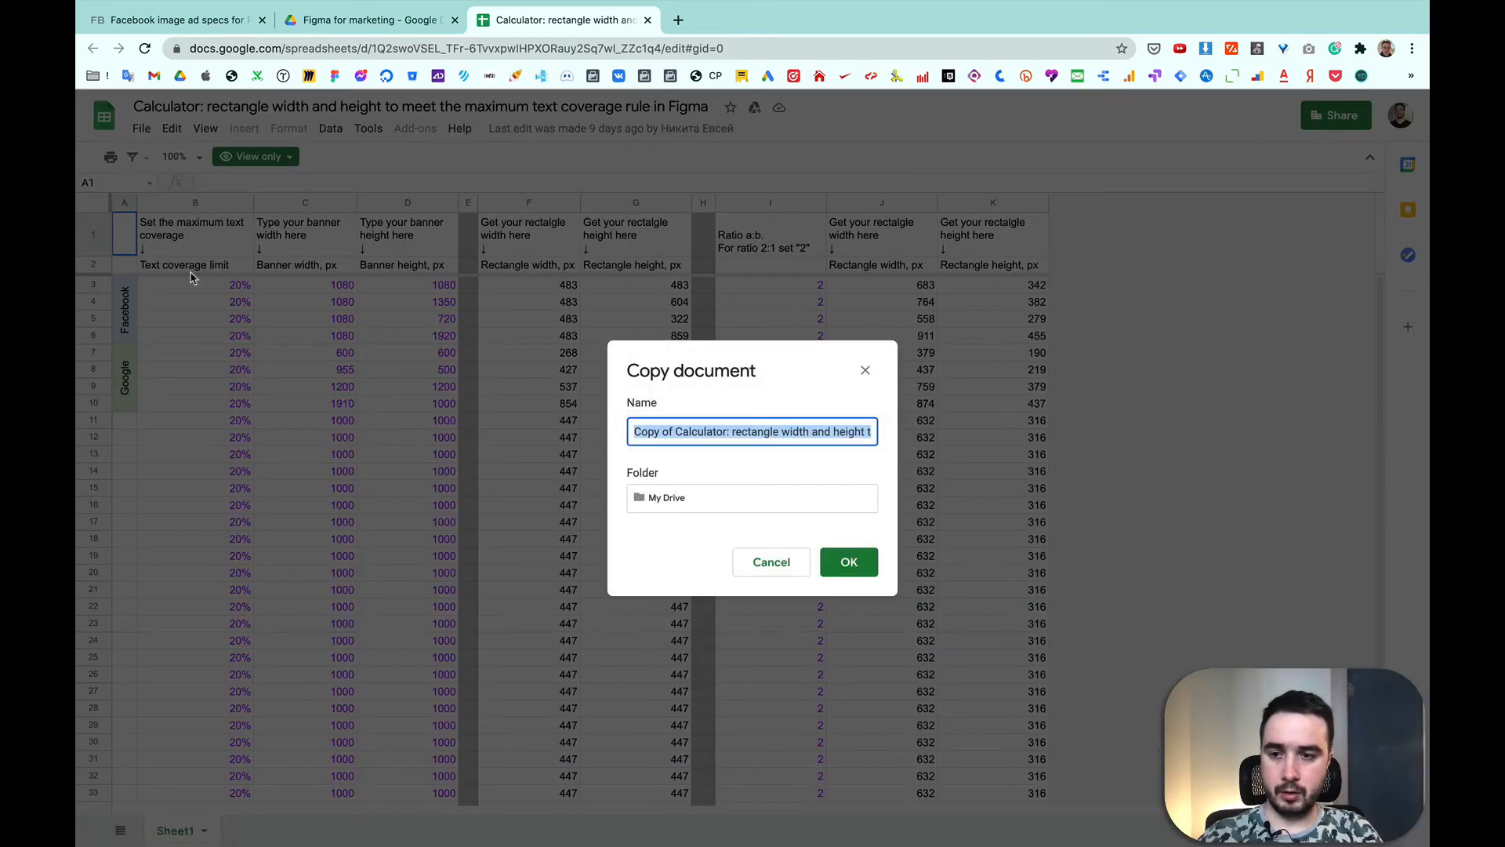
pyautogui.click(674, 431)
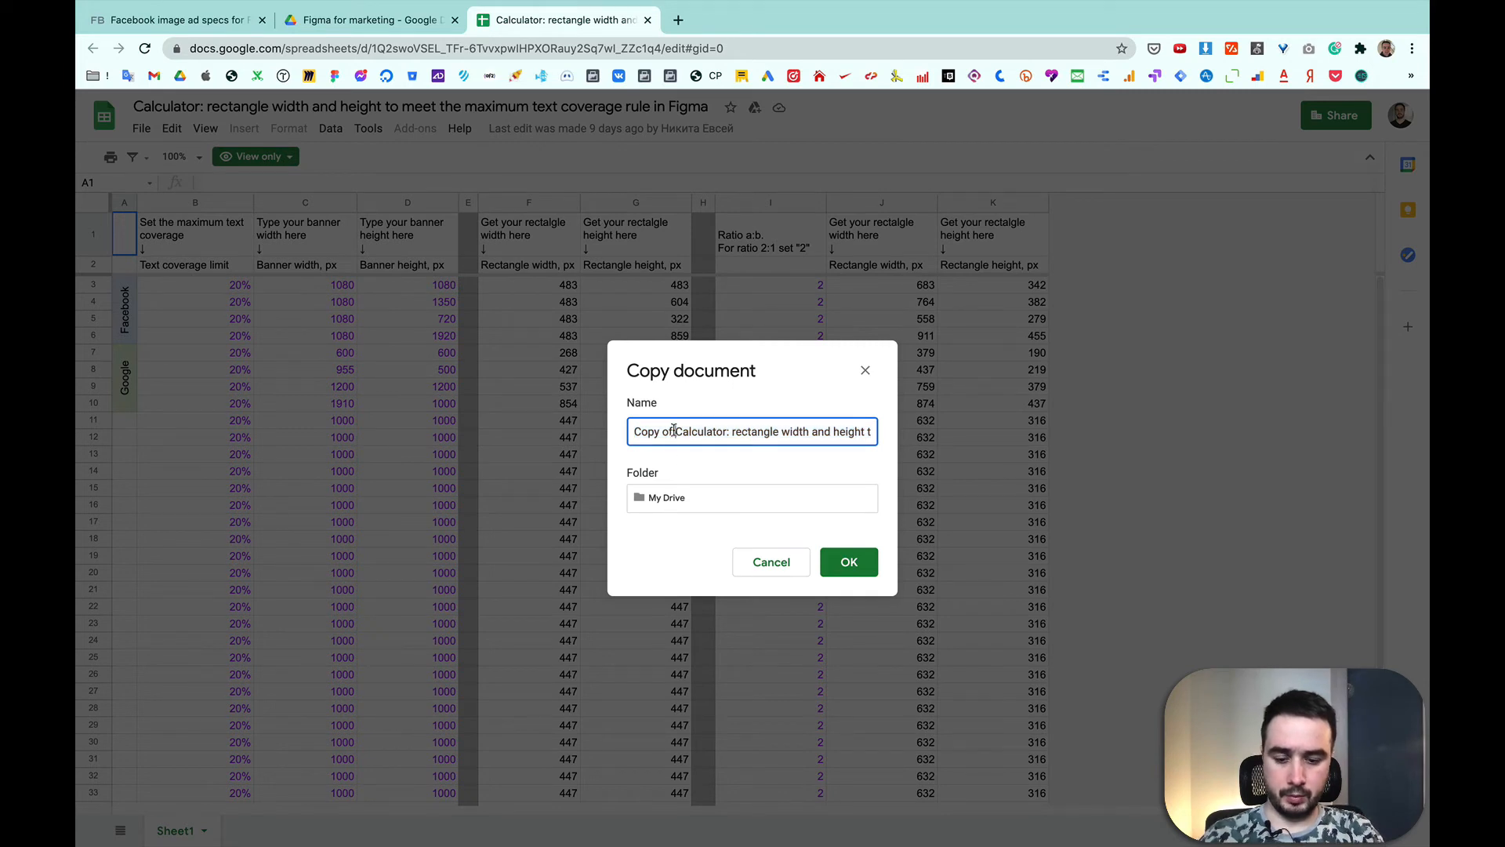
pyautogui.press('super+BackSpace')
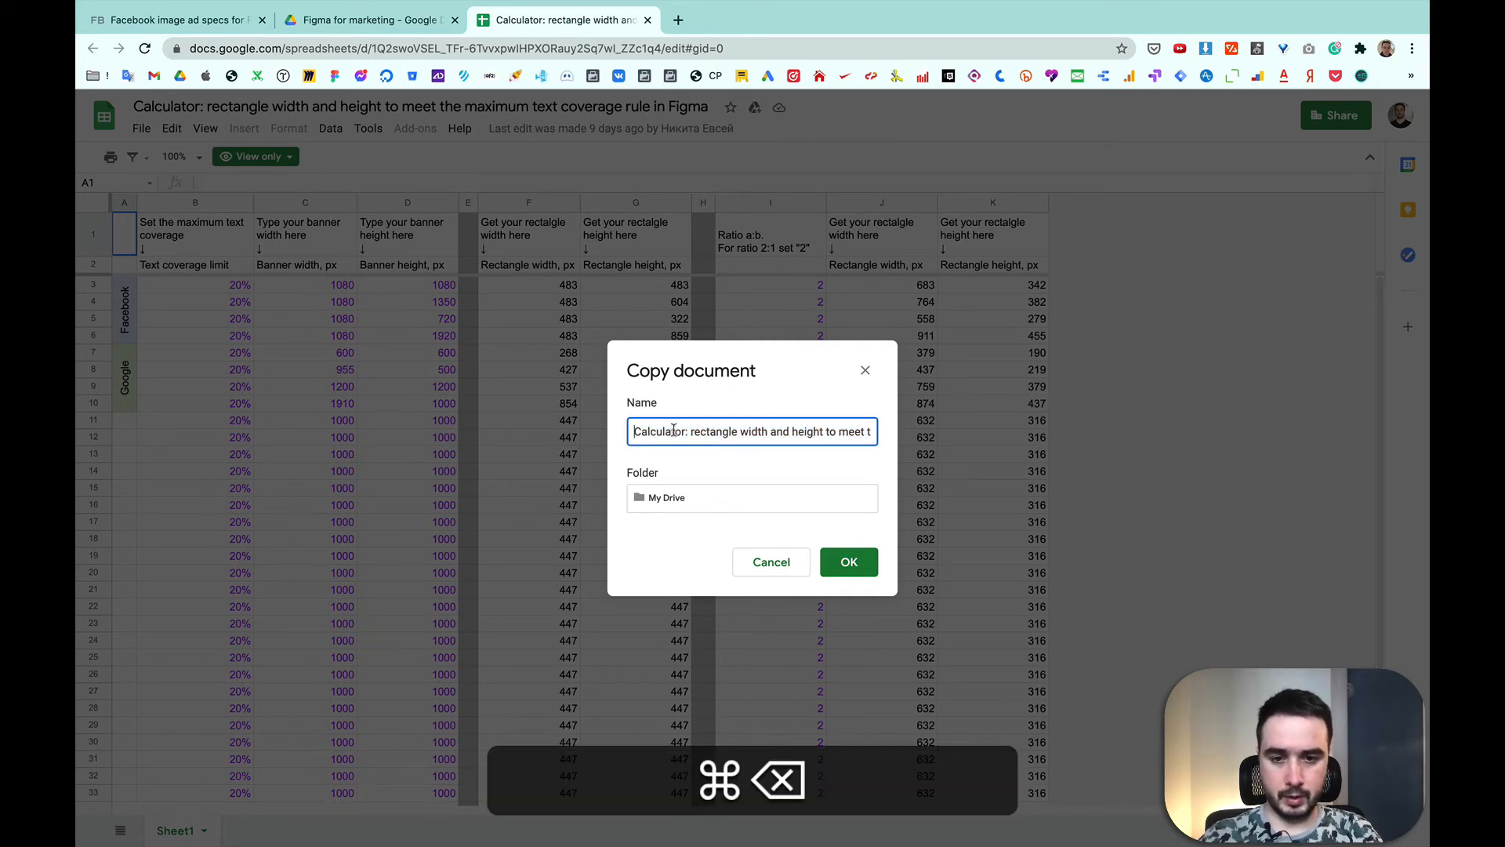
pyautogui.click(854, 569)
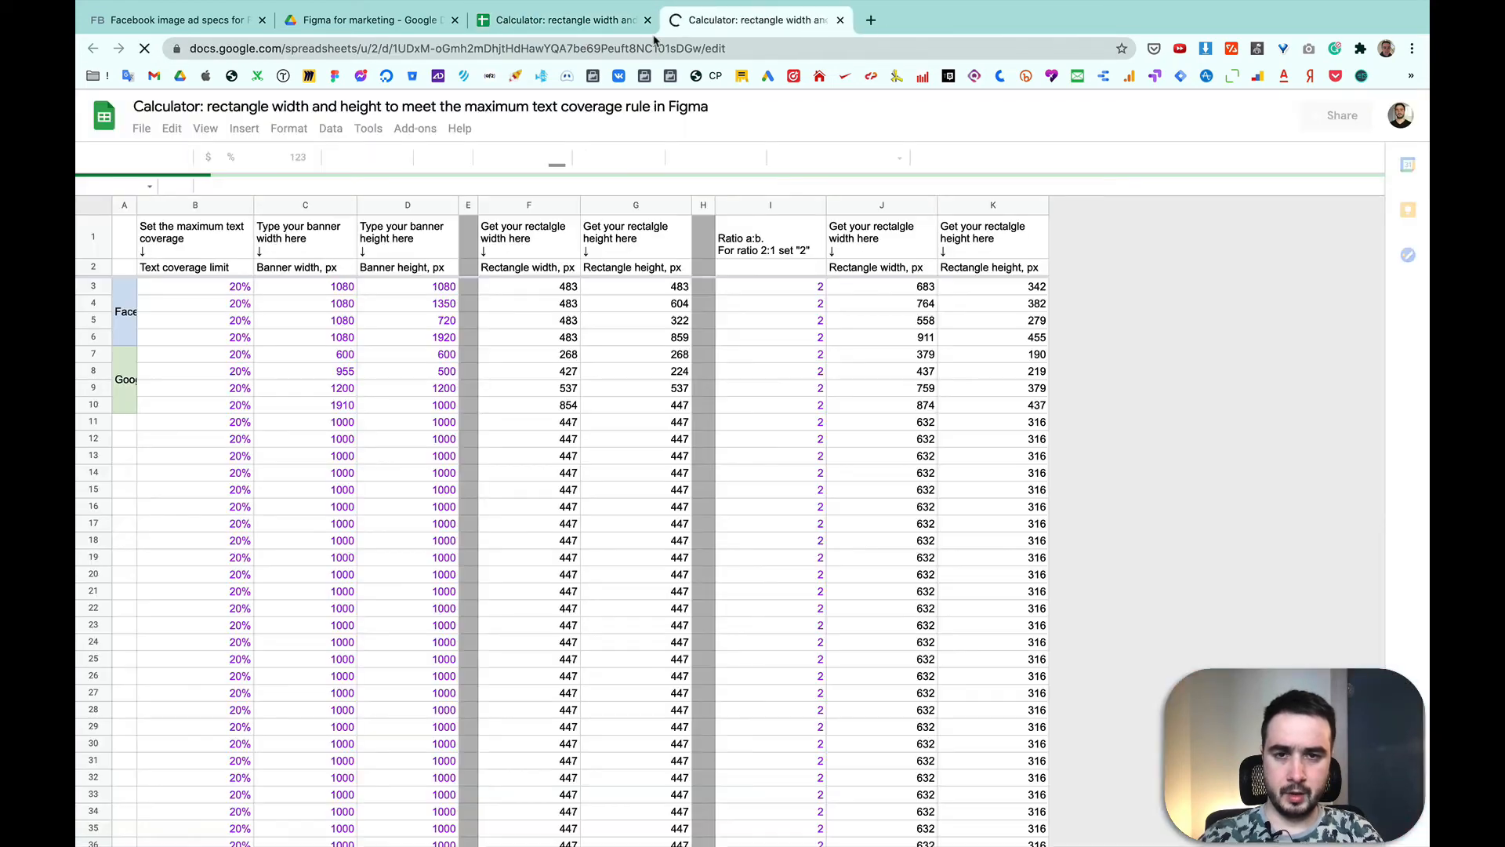
pyautogui.click(648, 19)
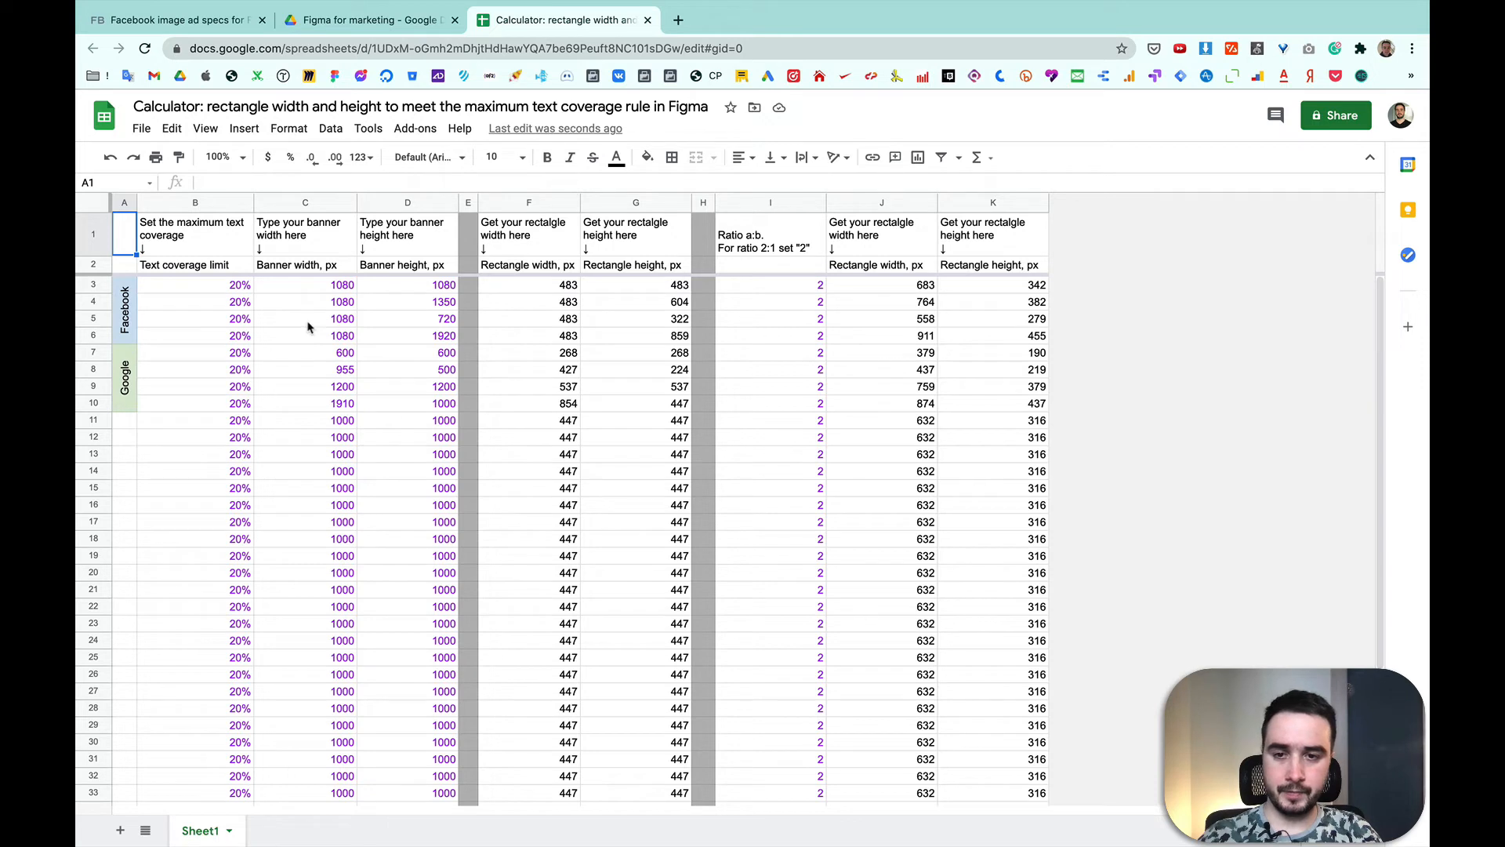
# Step: Inspect the calculated rectangle widths and heights for the 1080×1080, 1080×1350 and 1080×720 Facebook banners in the calculator sheet
pyautogui.click(548, 291)
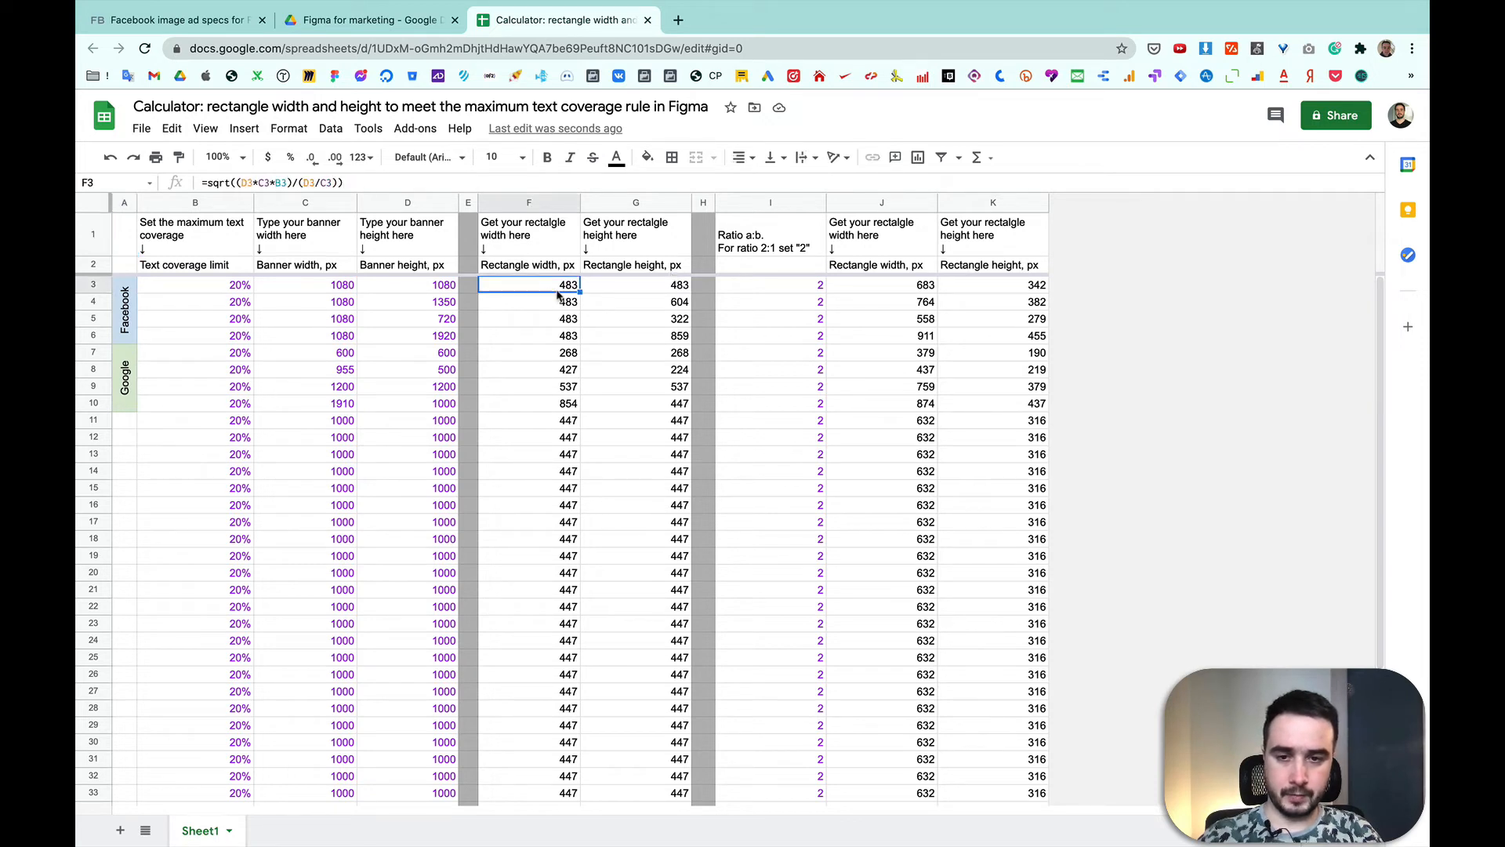
pyautogui.press('Right')
pyautogui.click(559, 306)
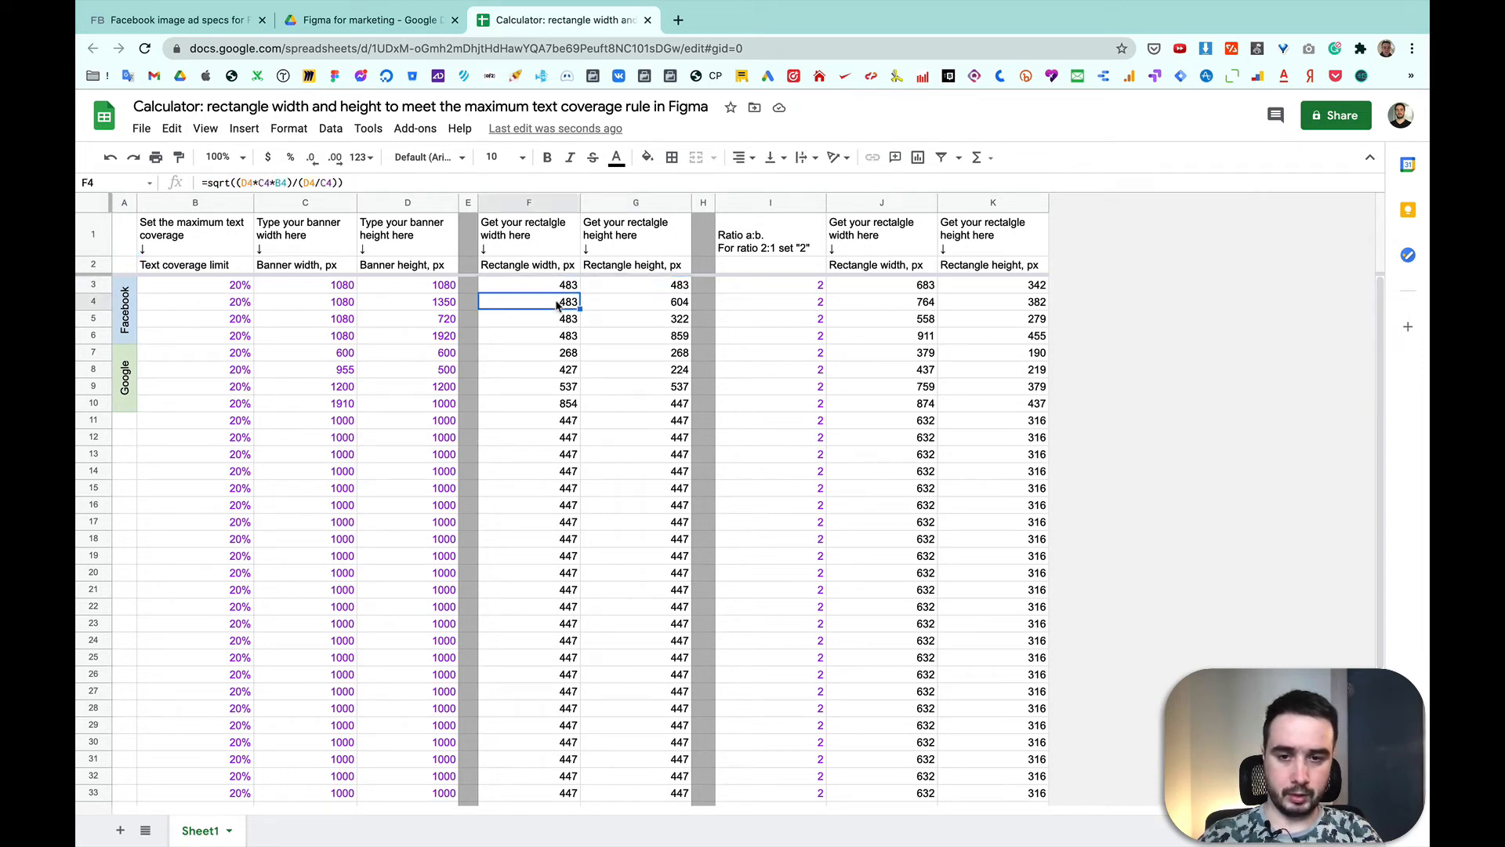
pyautogui.click(632, 316)
pyautogui.click(571, 317)
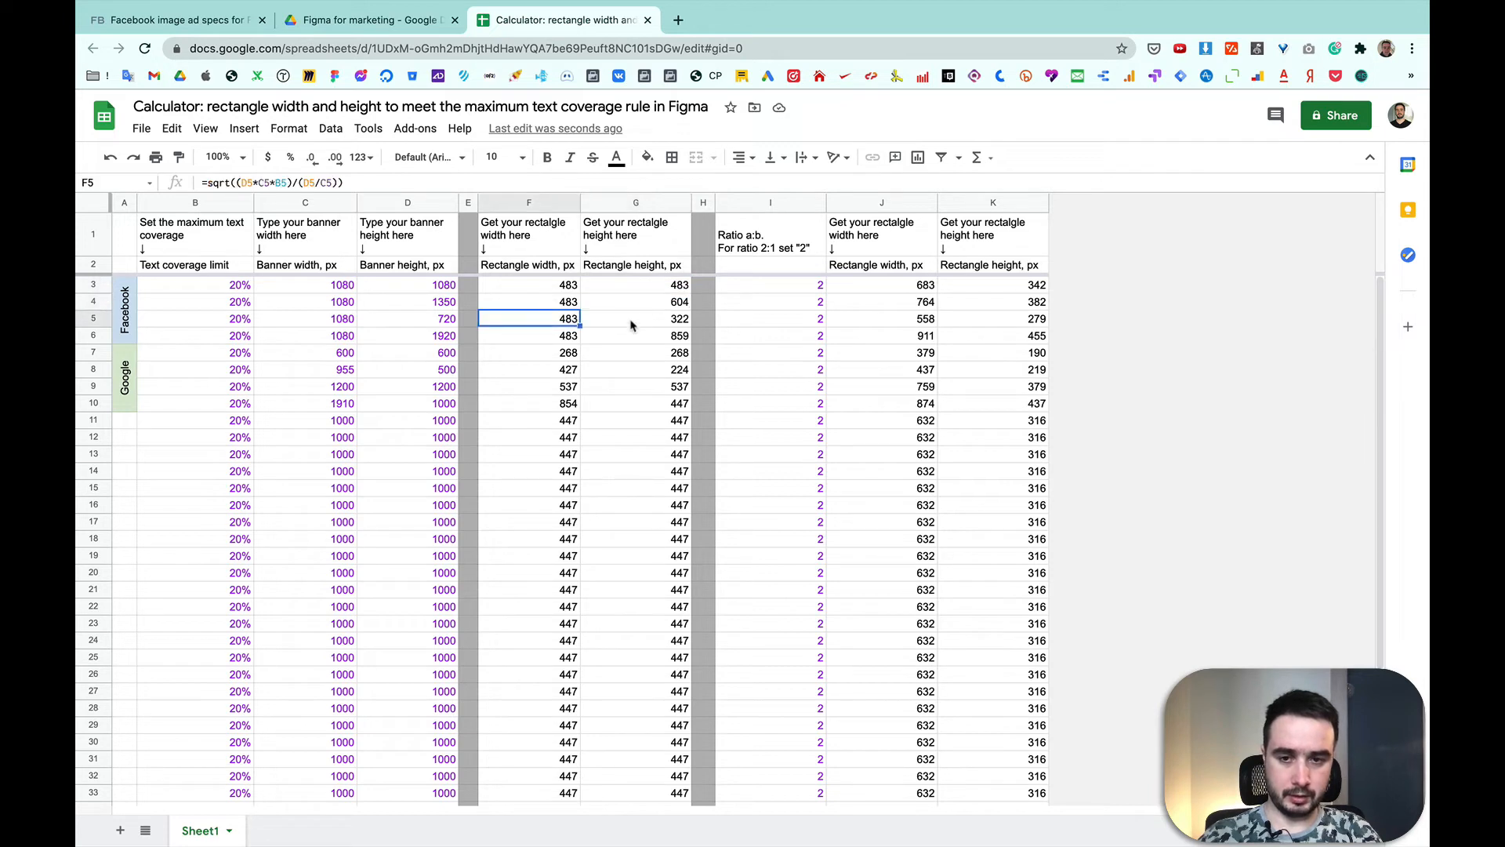
pyautogui.click(645, 327)
pyautogui.click(504, 295)
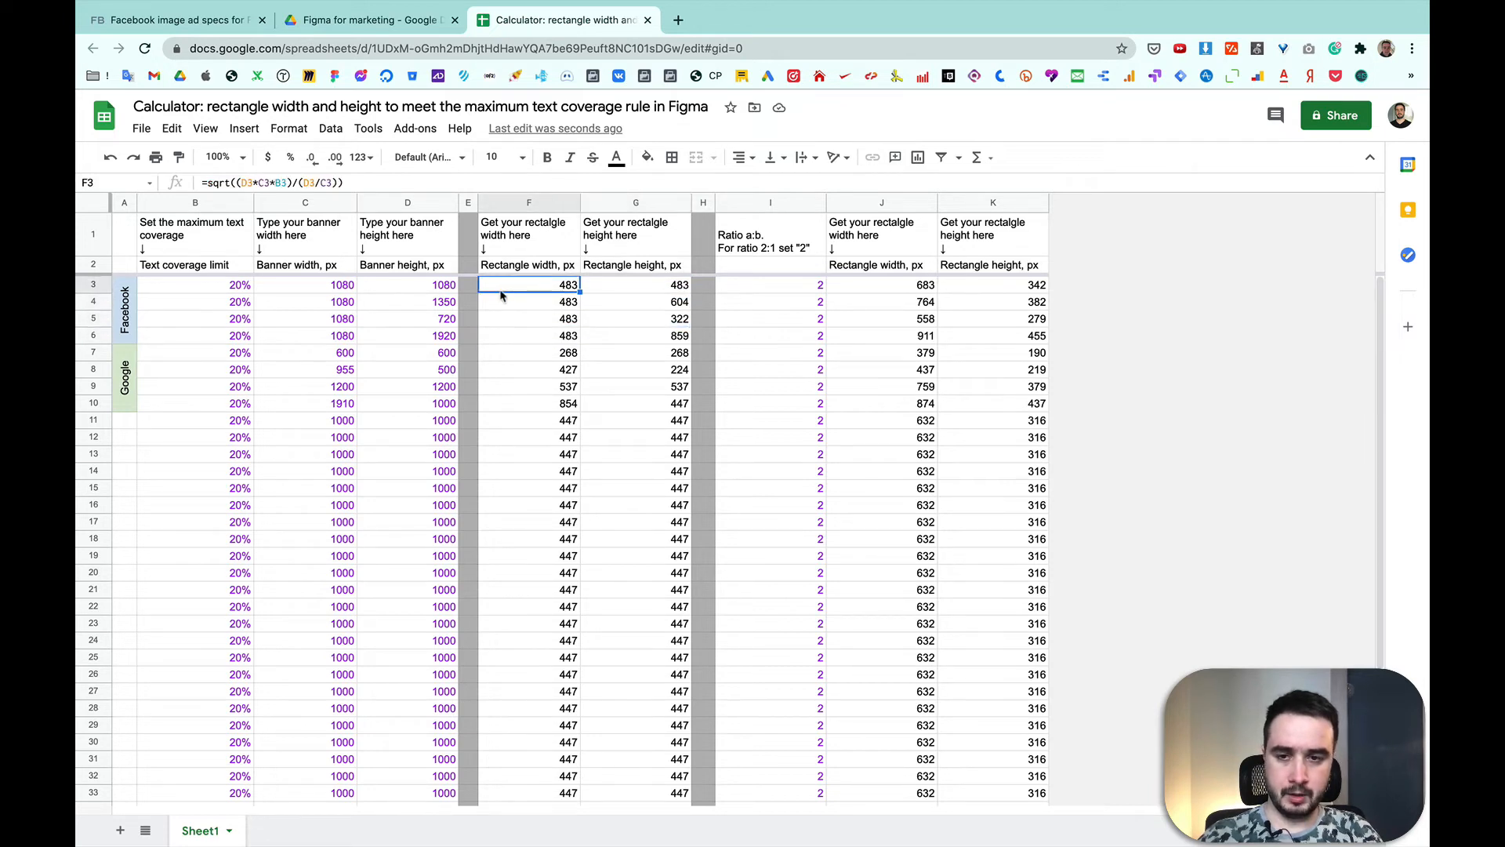
pyautogui.click(627, 297)
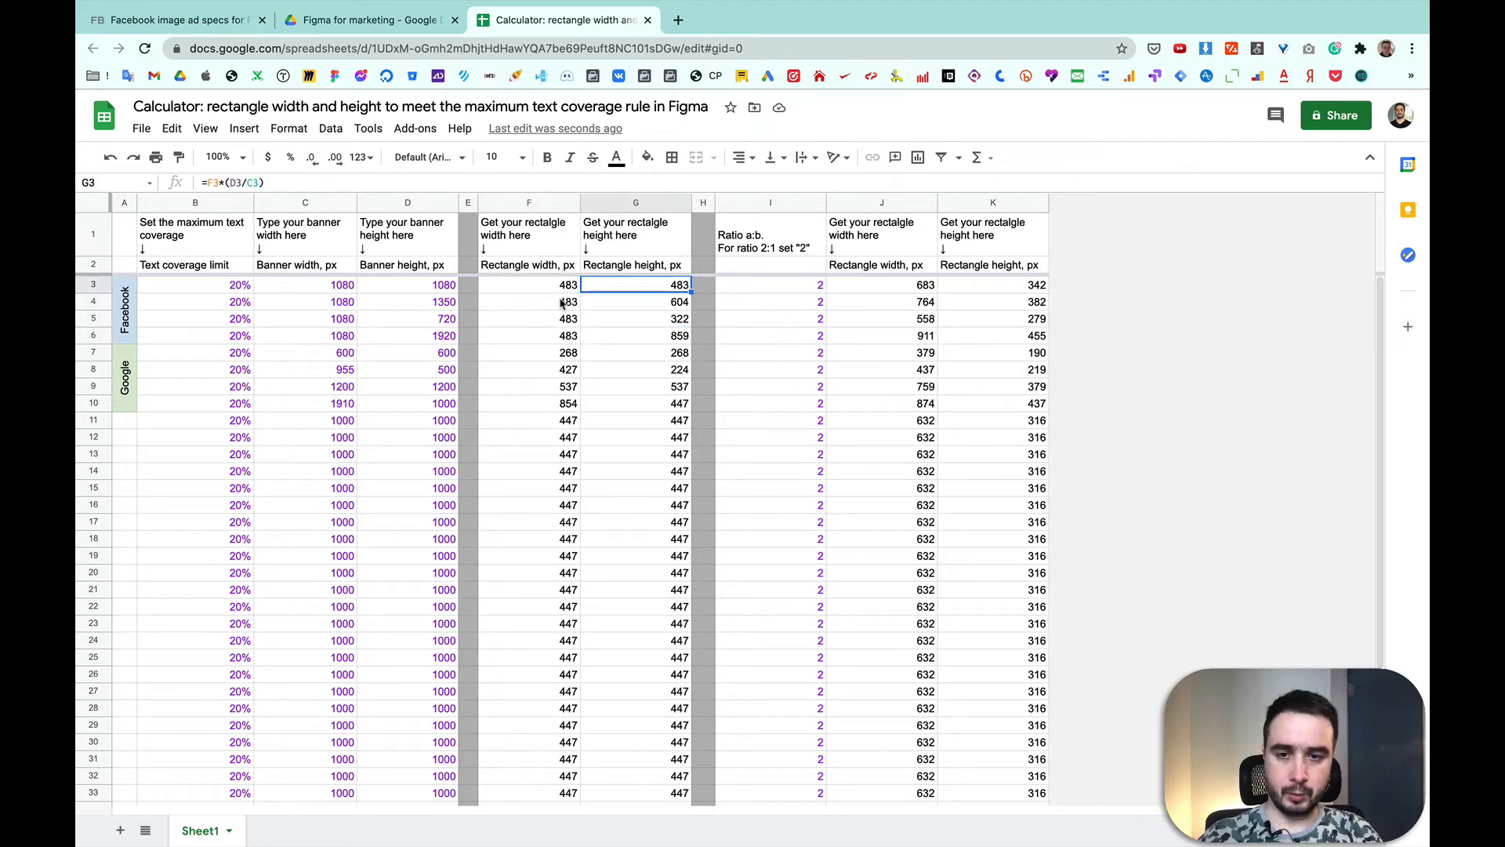
pyautogui.click(679, 305)
pyautogui.click(562, 308)
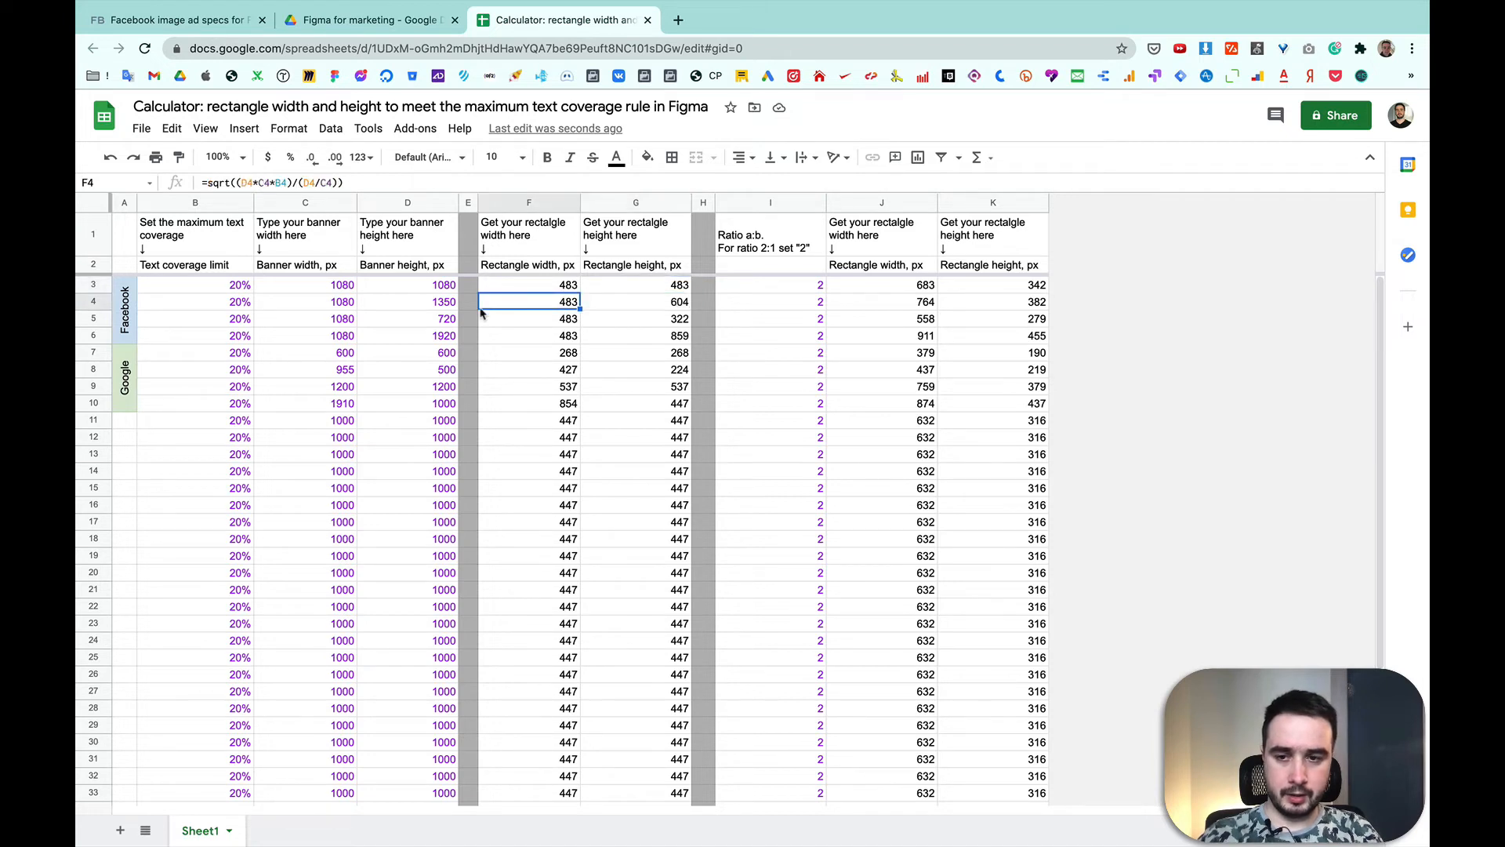
# Step: Compare the 1080×1080 banner dimensions with their calculated rectangle size, and check the rectangle size for the 1080×1920 banner
pyautogui.click(342, 290)
pyautogui.click(398, 292)
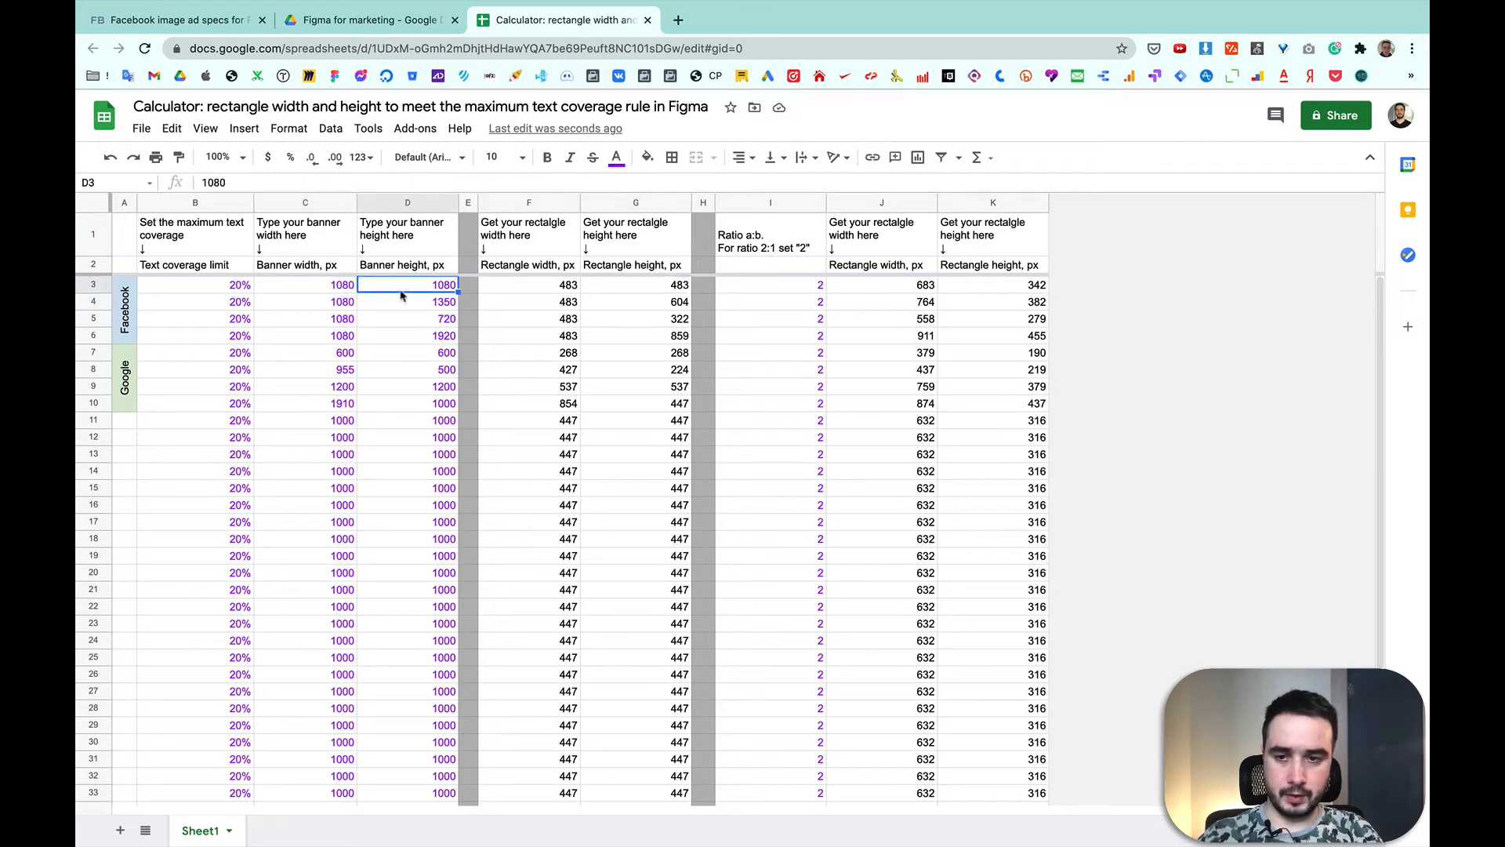
pyautogui.click(549, 290)
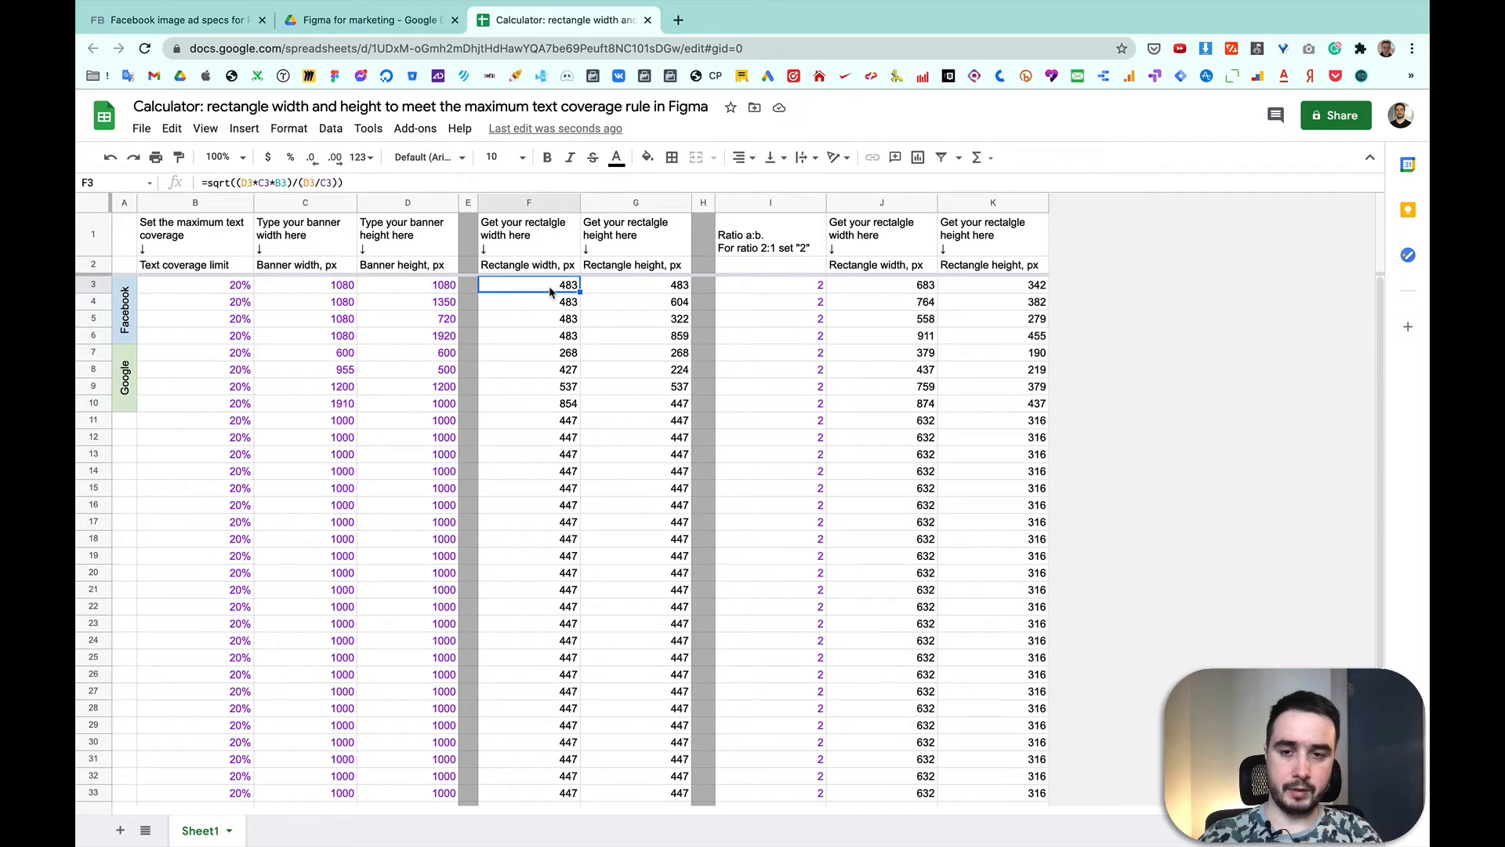
pyautogui.click(640, 292)
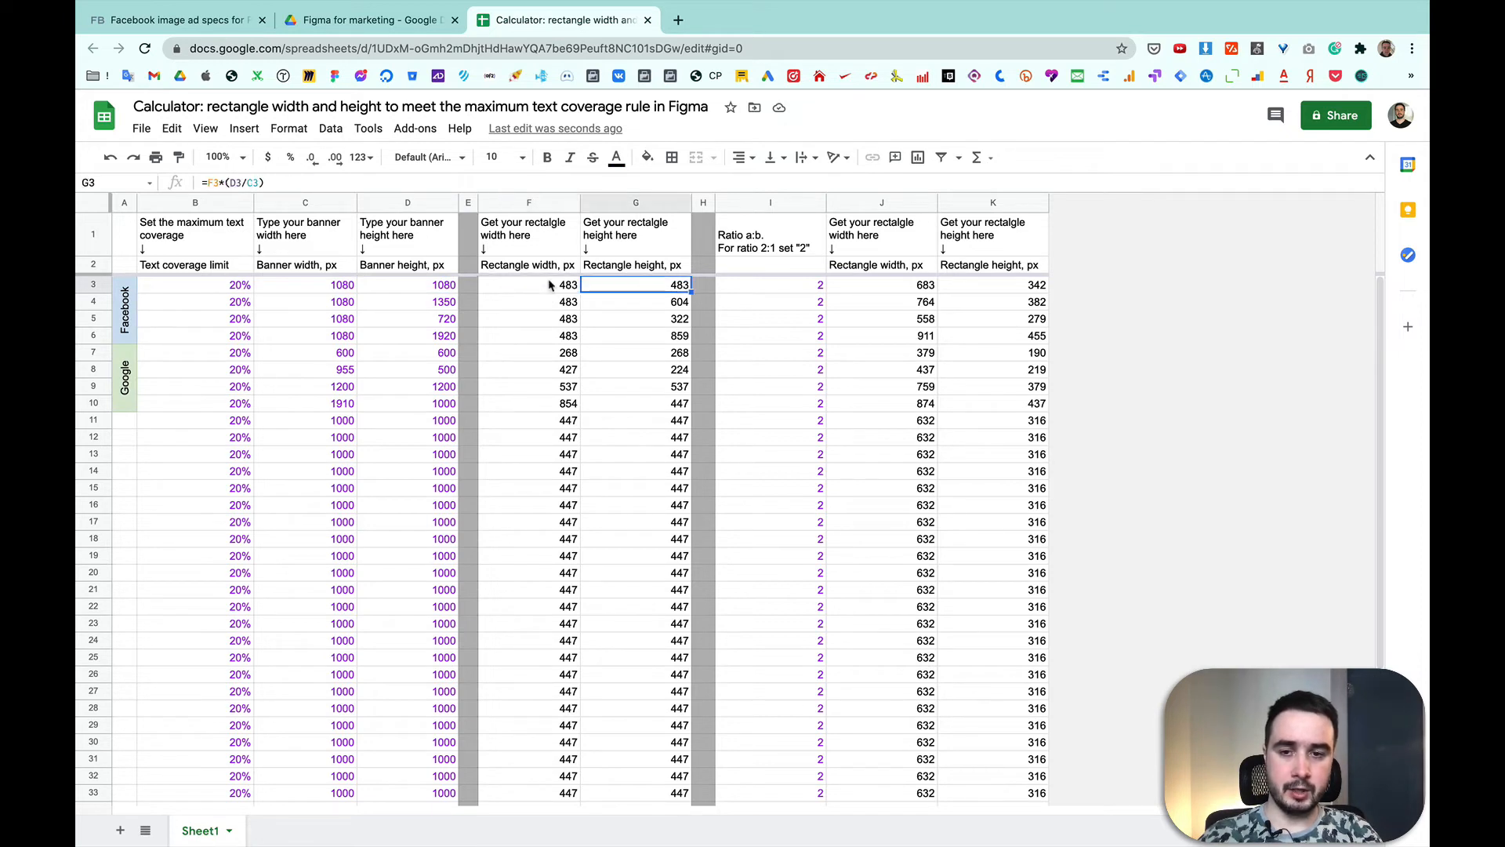
pyautogui.click(550, 286)
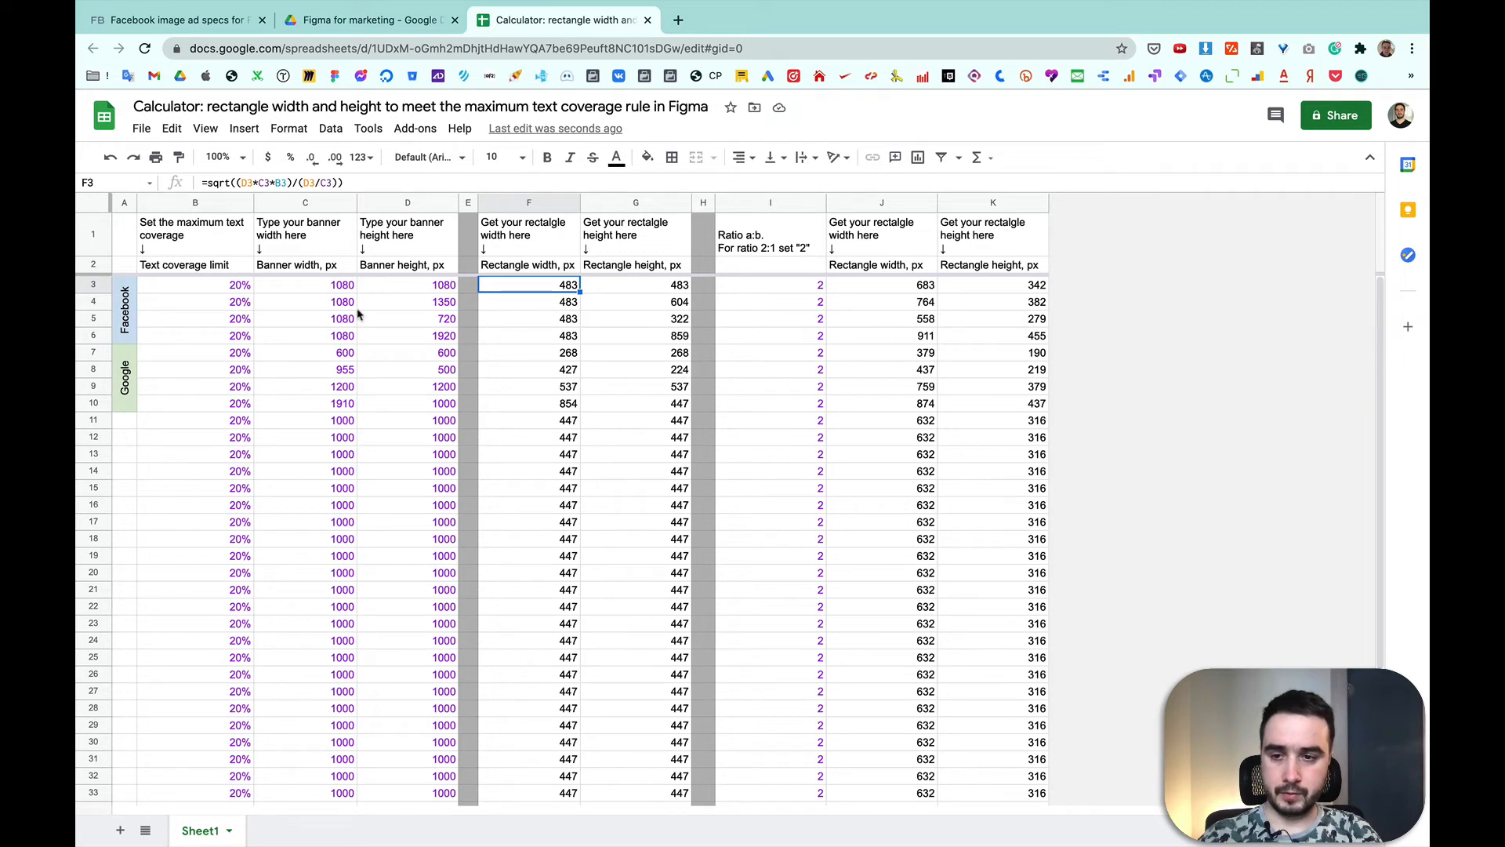
pyautogui.click(564, 338)
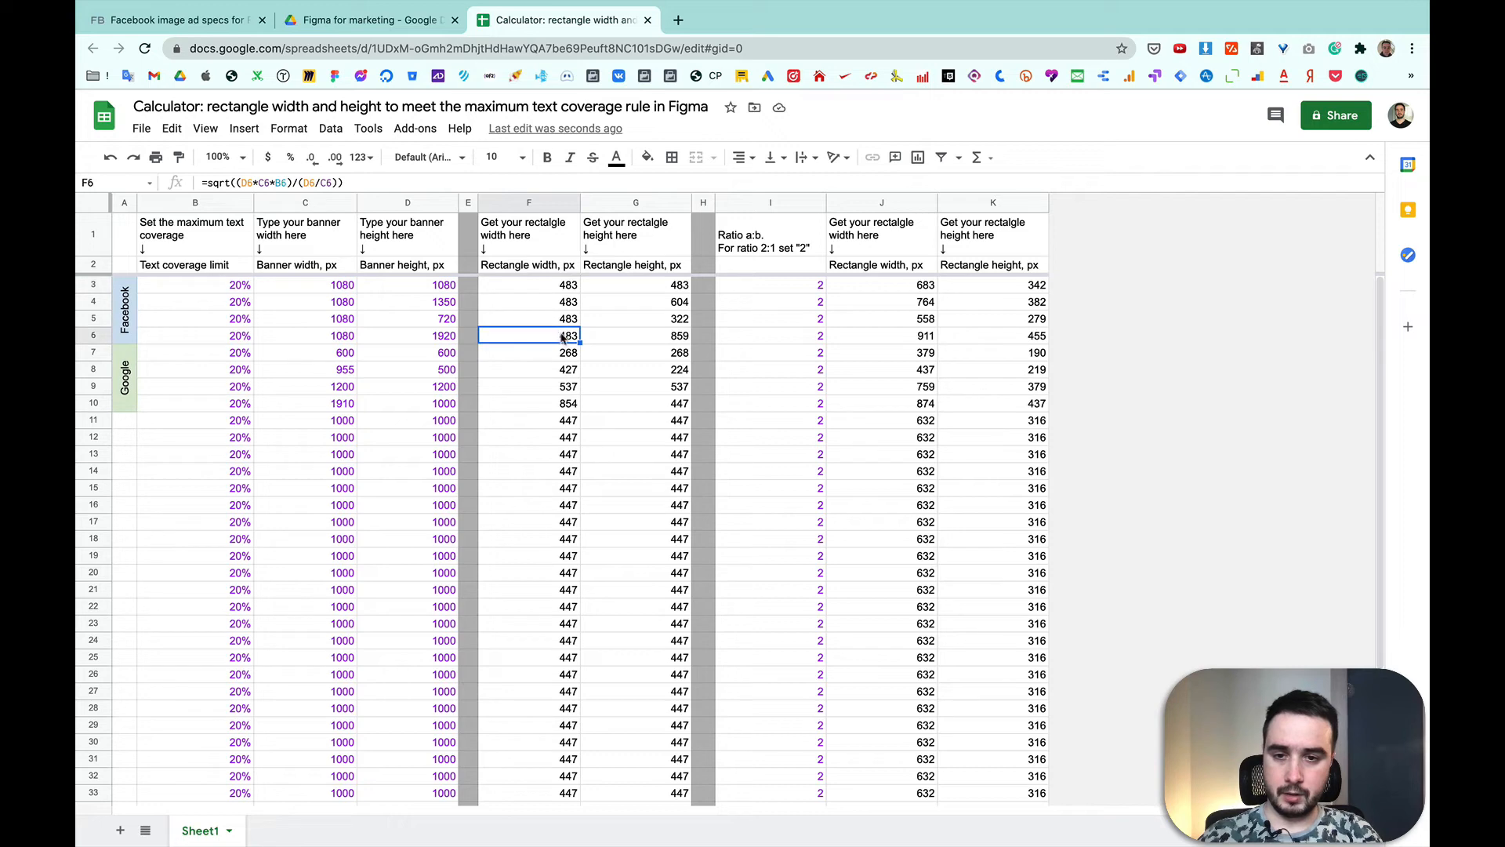
pyautogui.click(638, 340)
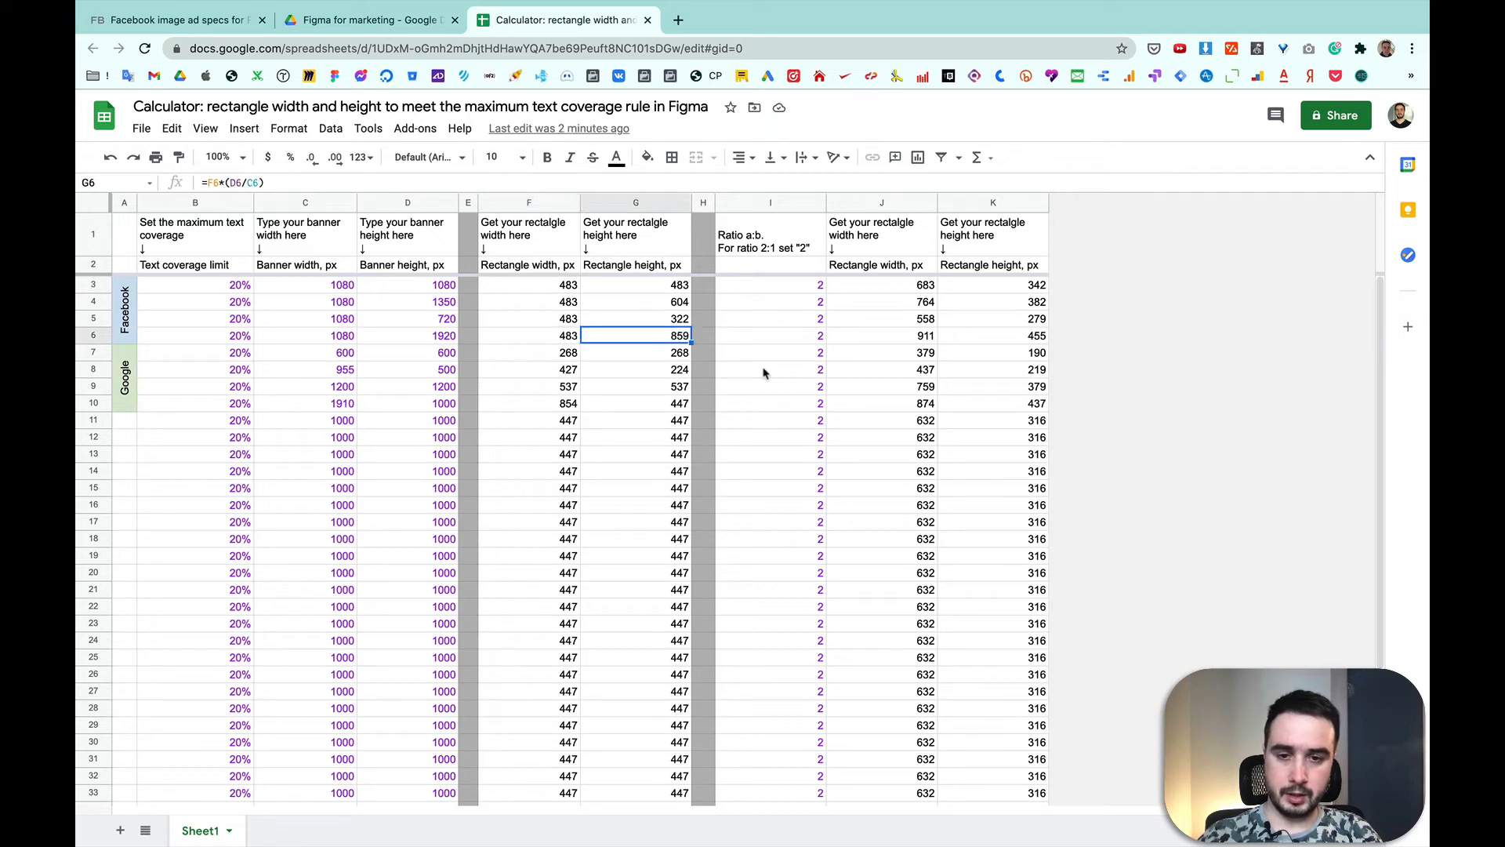
# Step: Switch back to Figma and copy the original 1080×1920 banner component
pyautogui.hotkey('ctrl', 'Right')
pyautogui.scroll(-4, 769, 374)
pyautogui.scroll(-3, 768, 375)
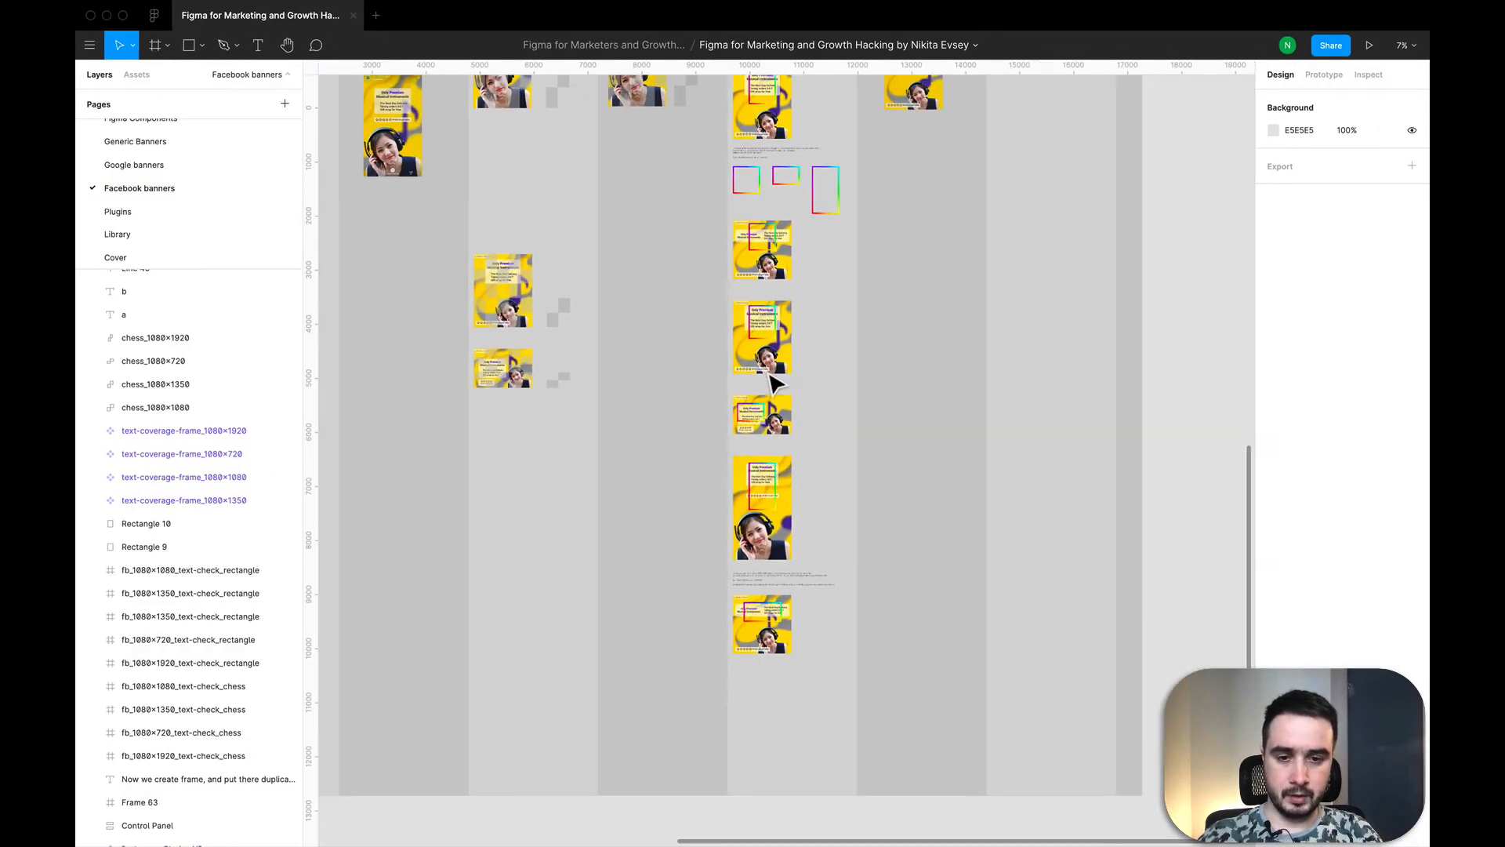
pyautogui.scroll(1, 768, 375)
pyautogui.scroll(-2, 772, 382)
pyautogui.hscroll(-4, 730, 381)
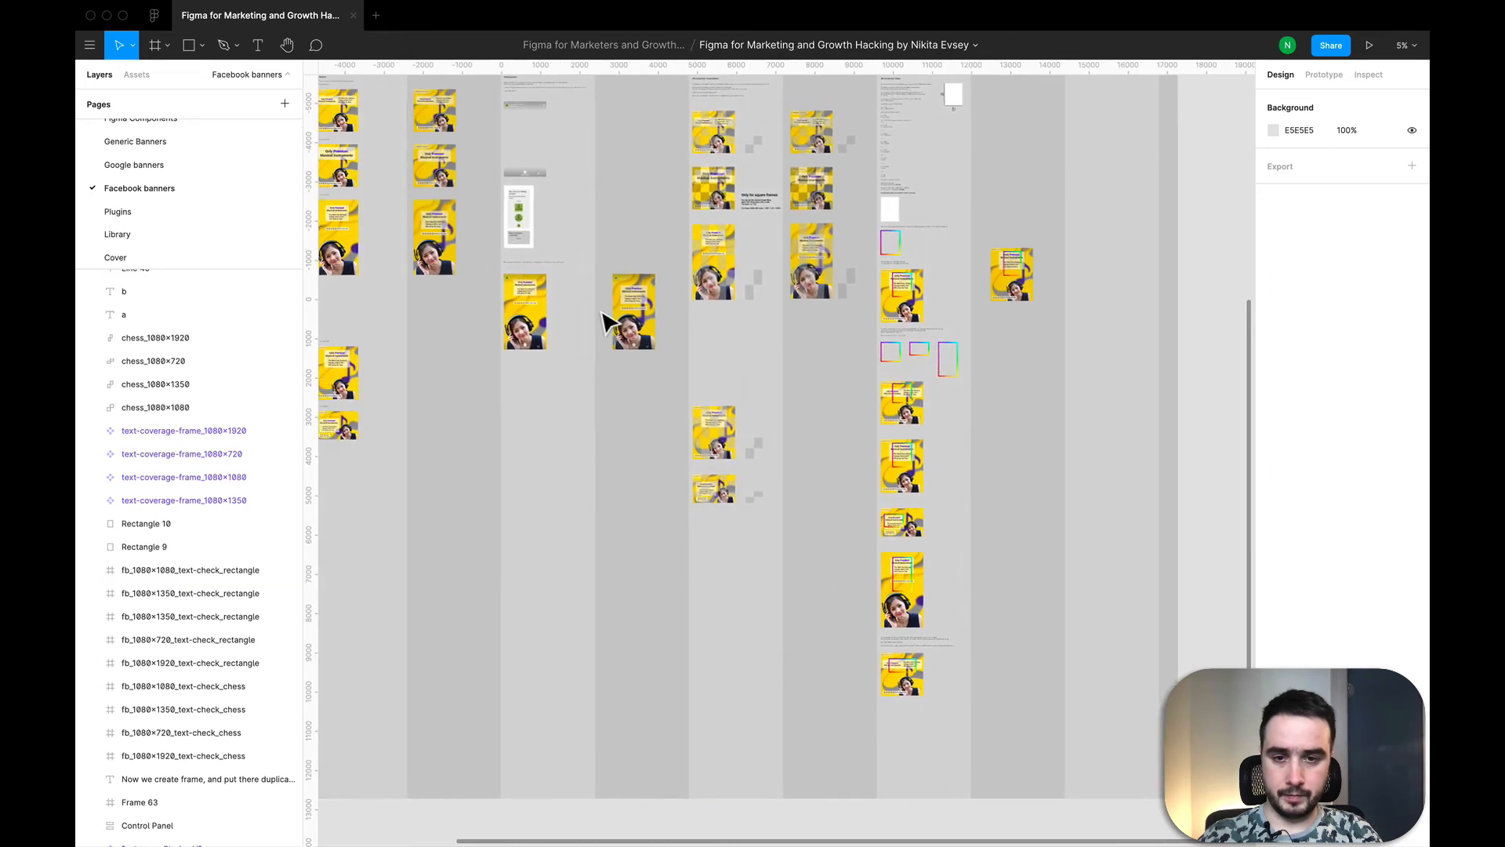
pyautogui.click(630, 317)
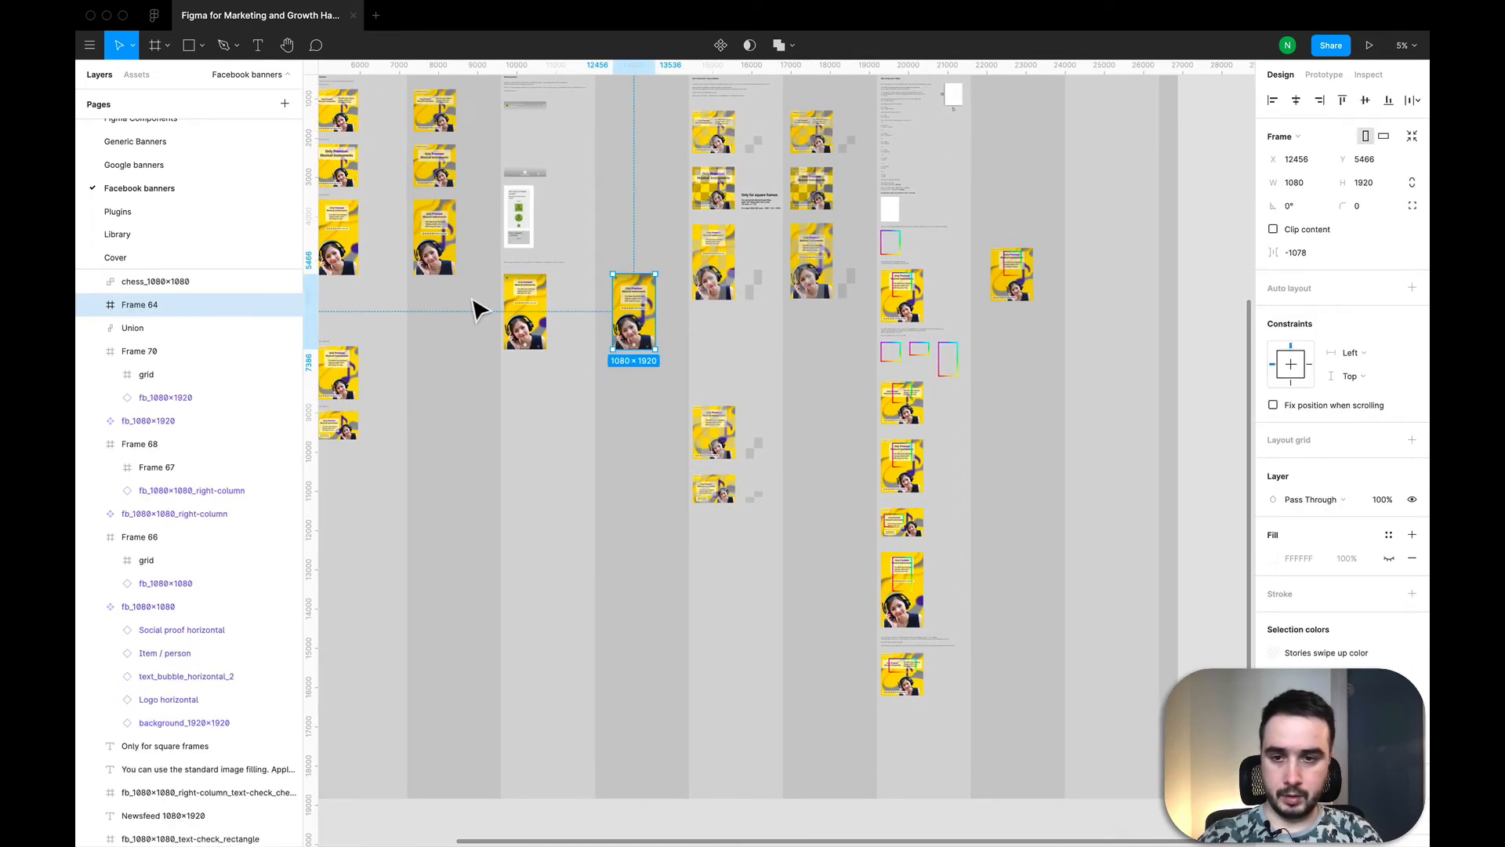
pyautogui.click(450, 251)
pyautogui.press('super+c')
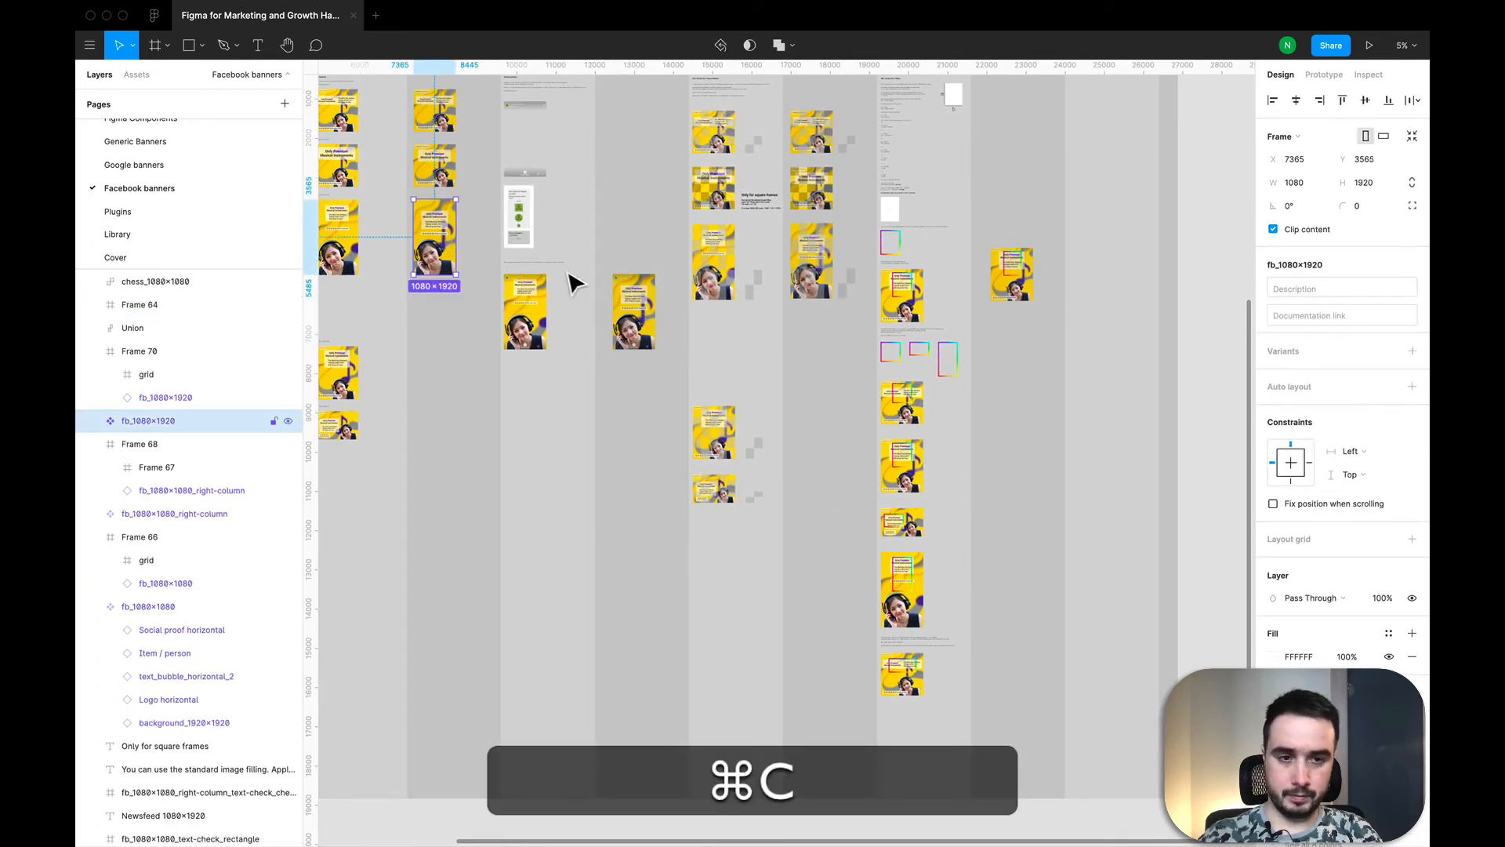
# Step: Paste the 1080×1920 banner and position it in the empty column below the framed 1080×1350 banner
pyautogui.scroll(5, 1055, 343)
pyautogui.click(986, 423)
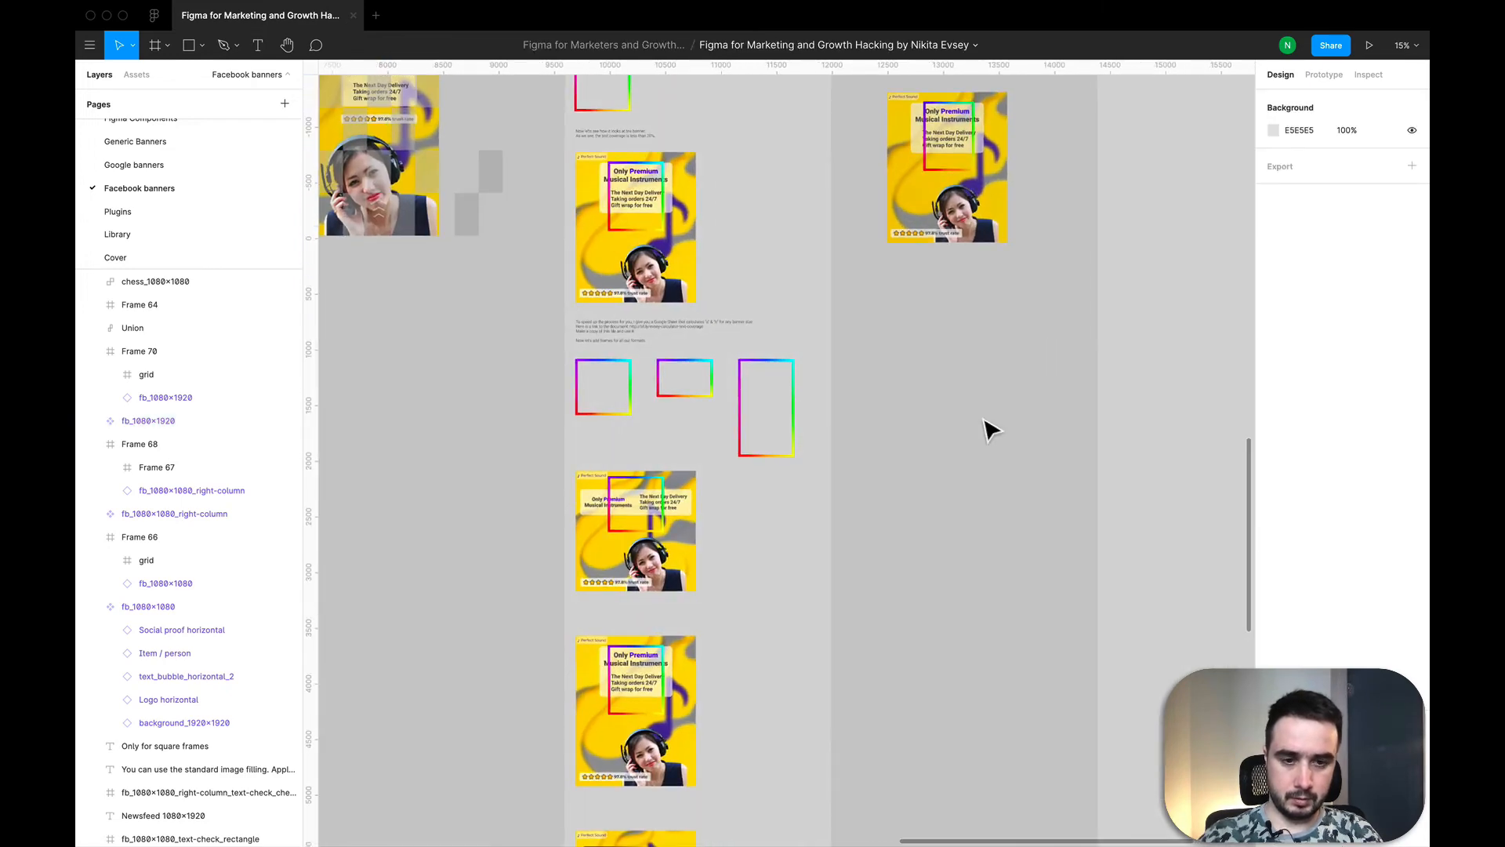
pyautogui.press('super+v')
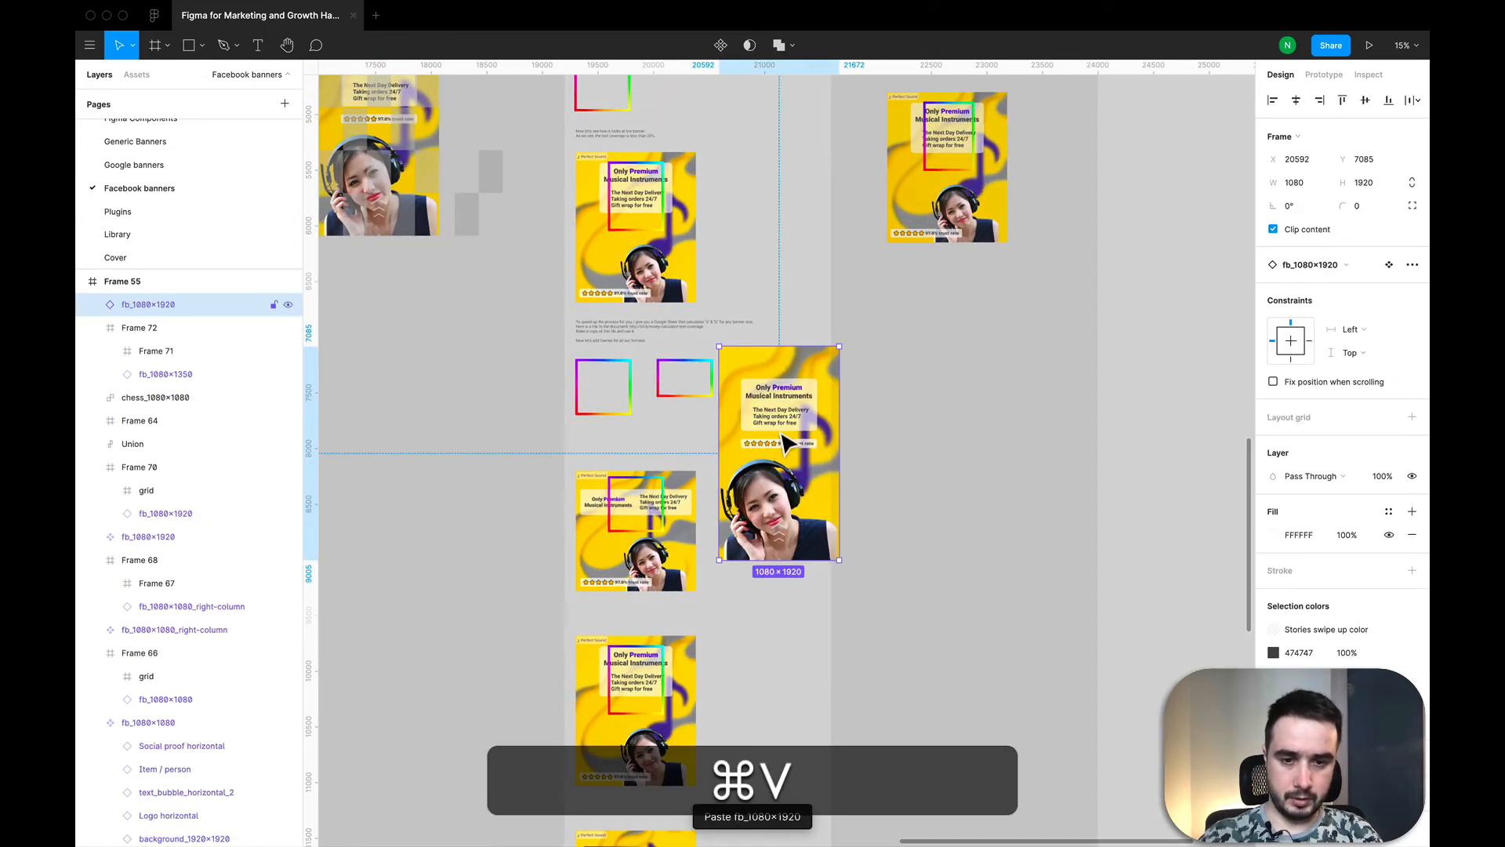
pyautogui.moveTo(784, 439); pyautogui.dragTo(955, 453)
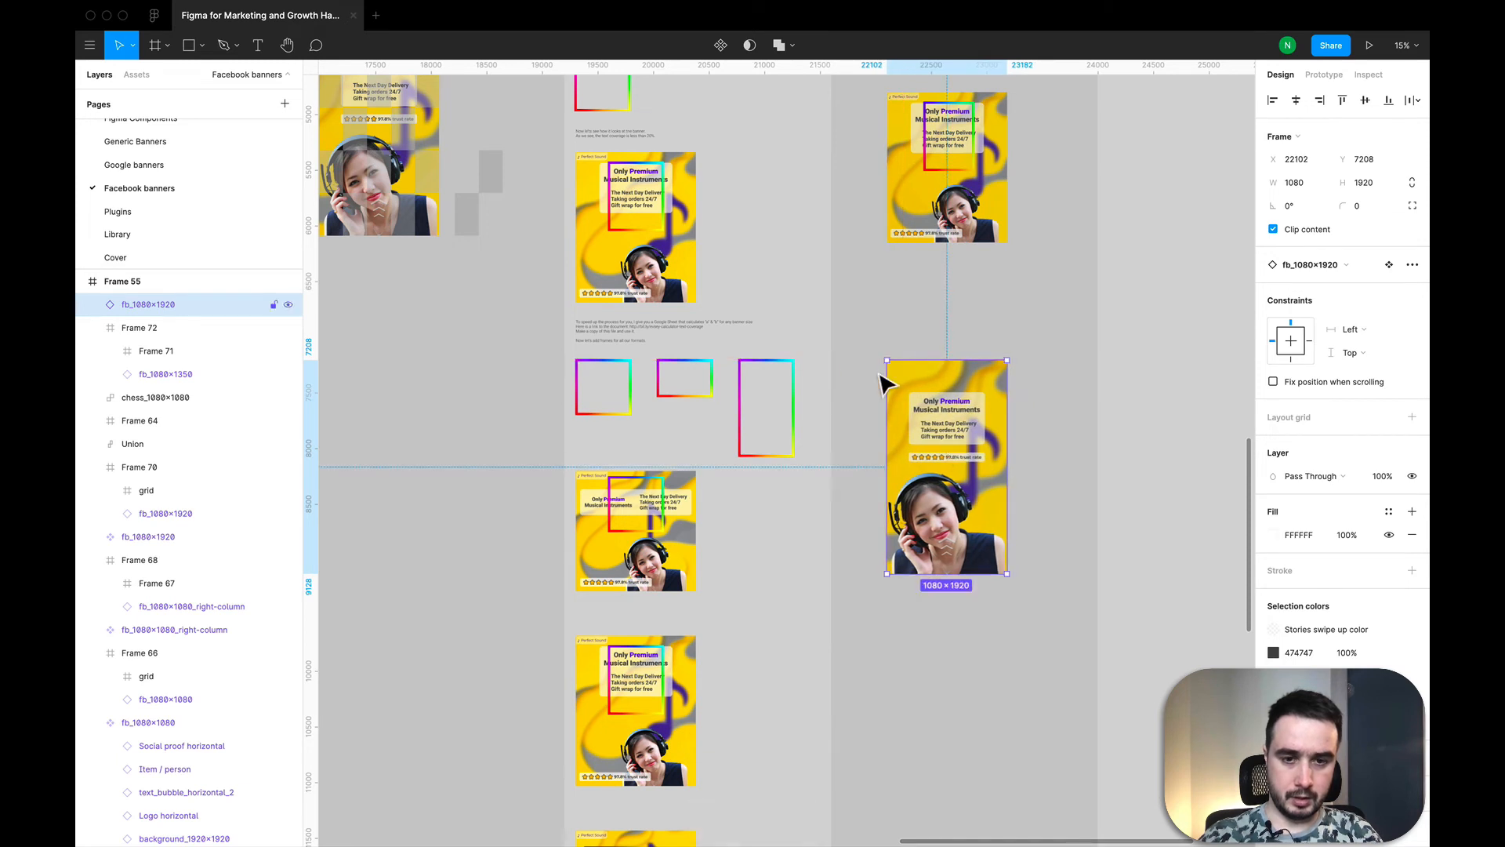
# Step: Wrap the pasted 1080×1920 banner in its own frame
pyautogui.click(978, 135)
pyautogui.click(979, 135)
pyautogui.click(923, 386)
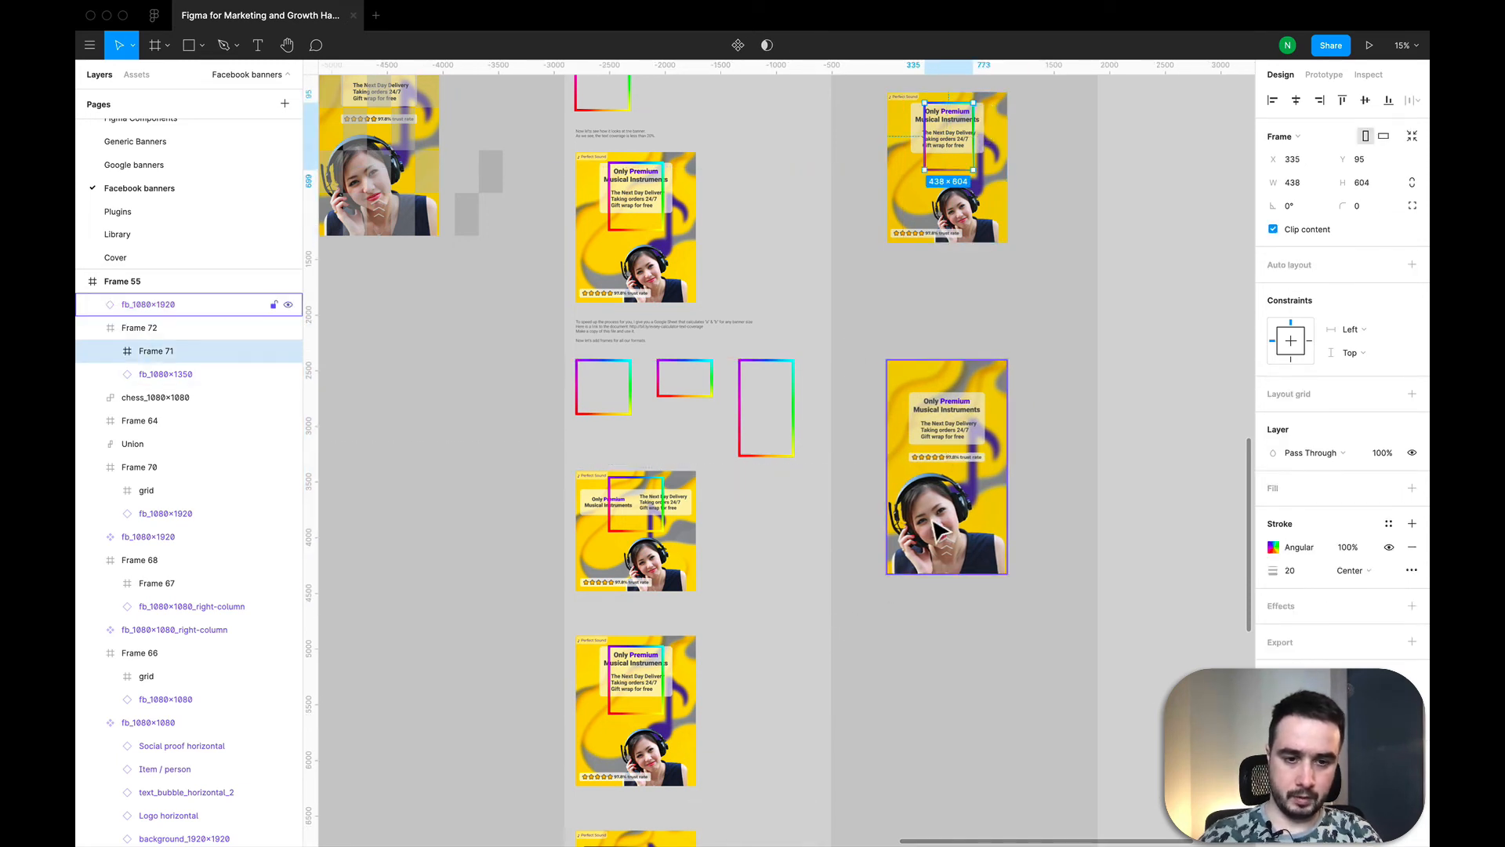
pyautogui.rightClick(931, 384)
pyautogui.click(953, 556)
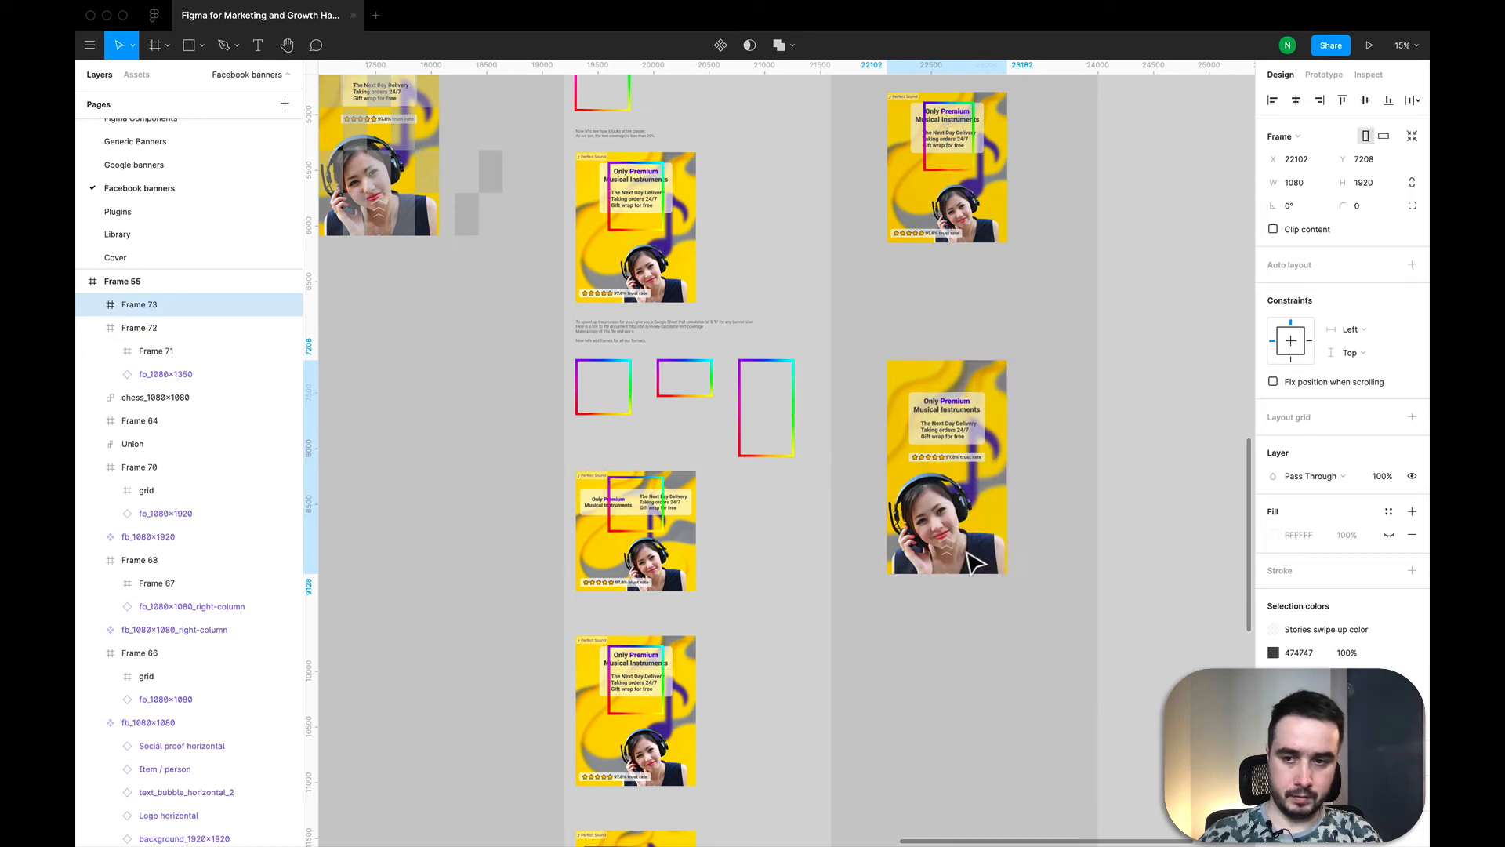
# Step: Copy the rainbow frame from the 1080×1350 banner and paste it inside the new frame around the 1080×1920 banner
pyautogui.click(933, 163)
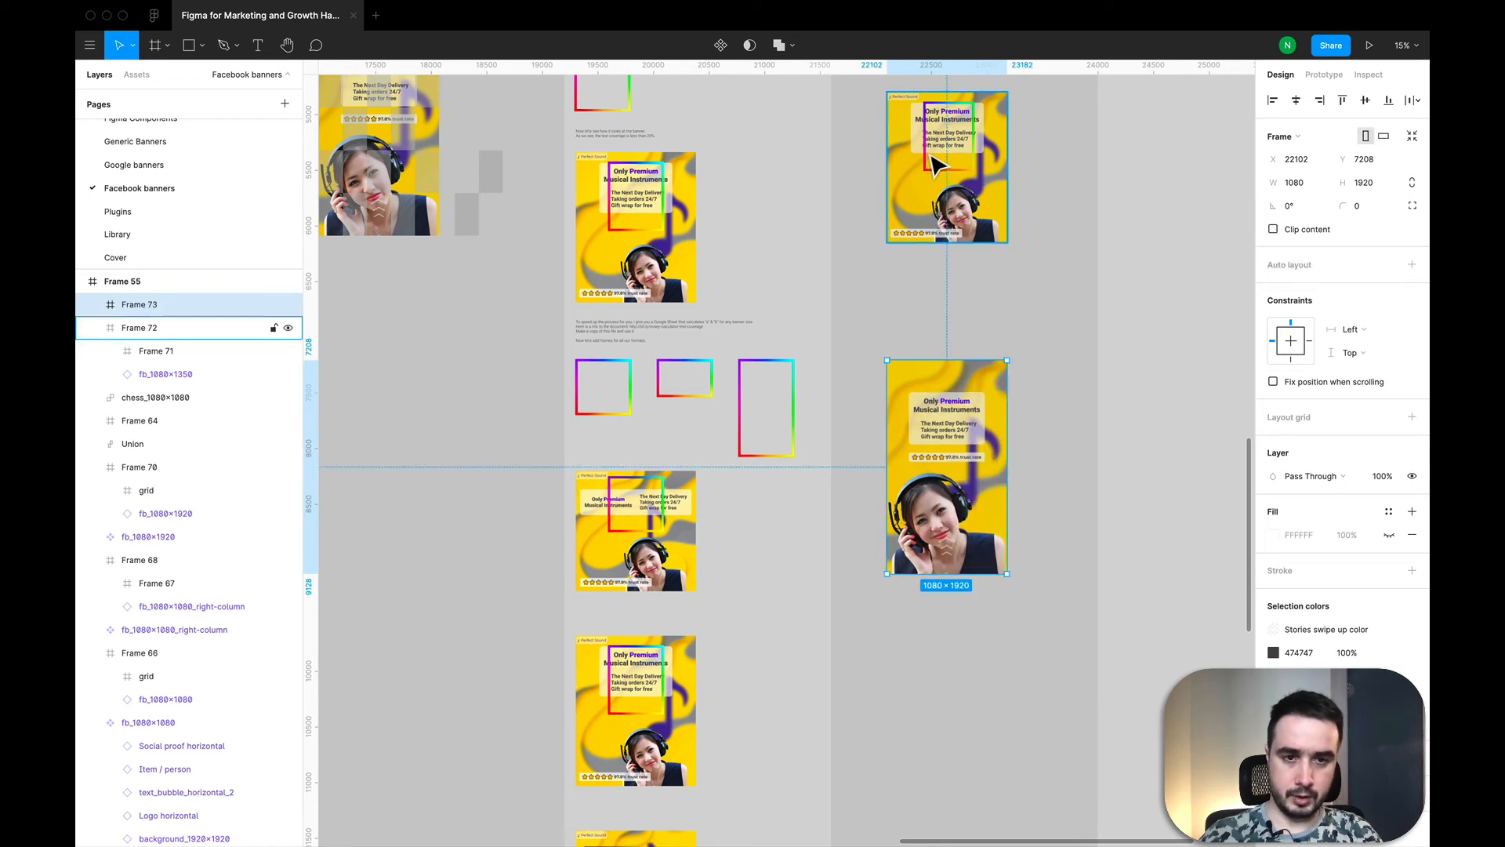
pyautogui.click(933, 163)
pyautogui.press('super+c')
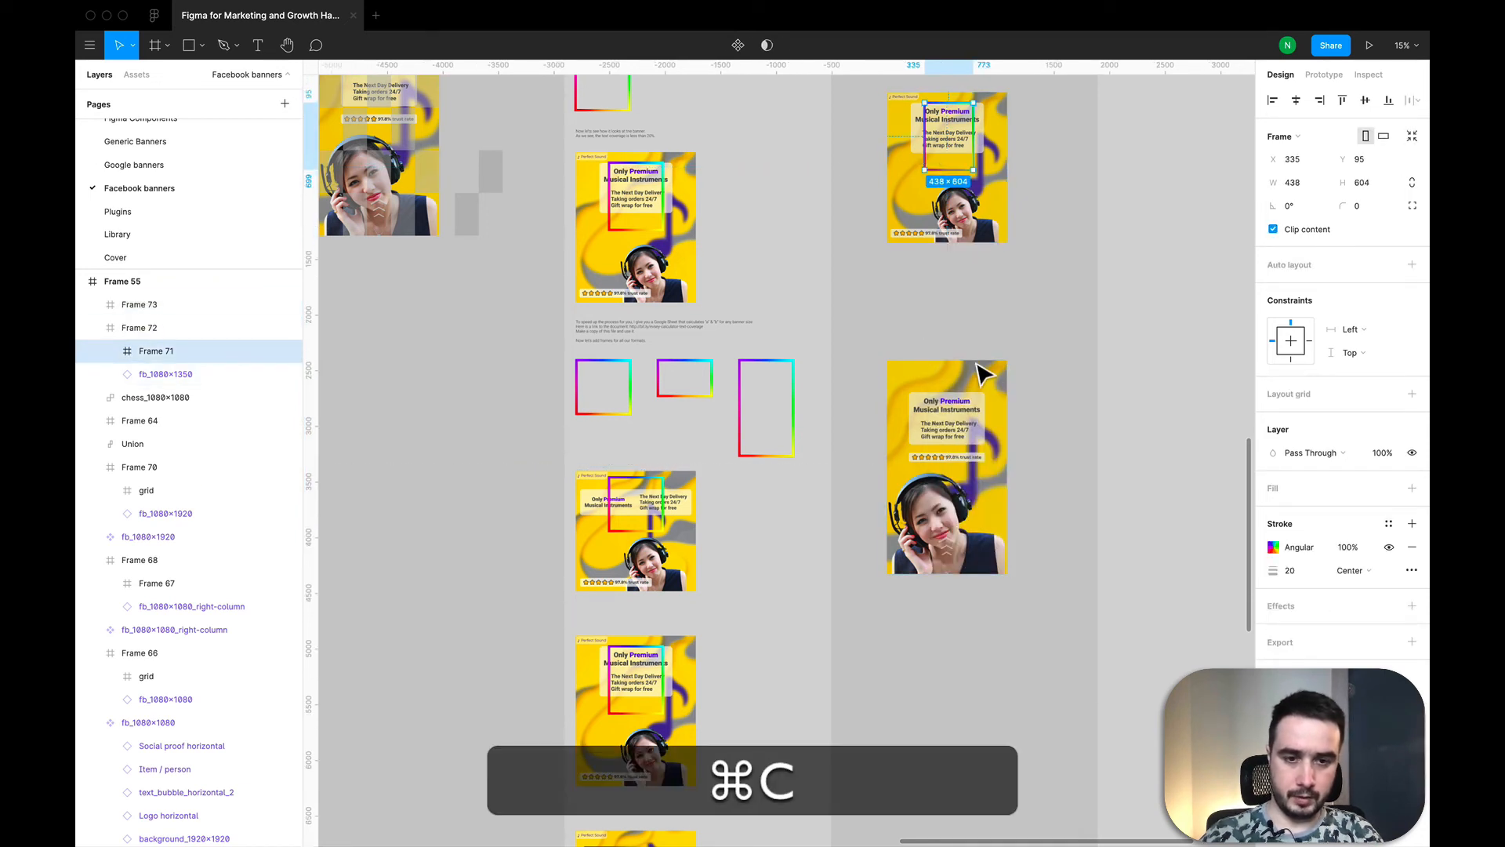
pyautogui.click(970, 443)
pyautogui.press('super+v')
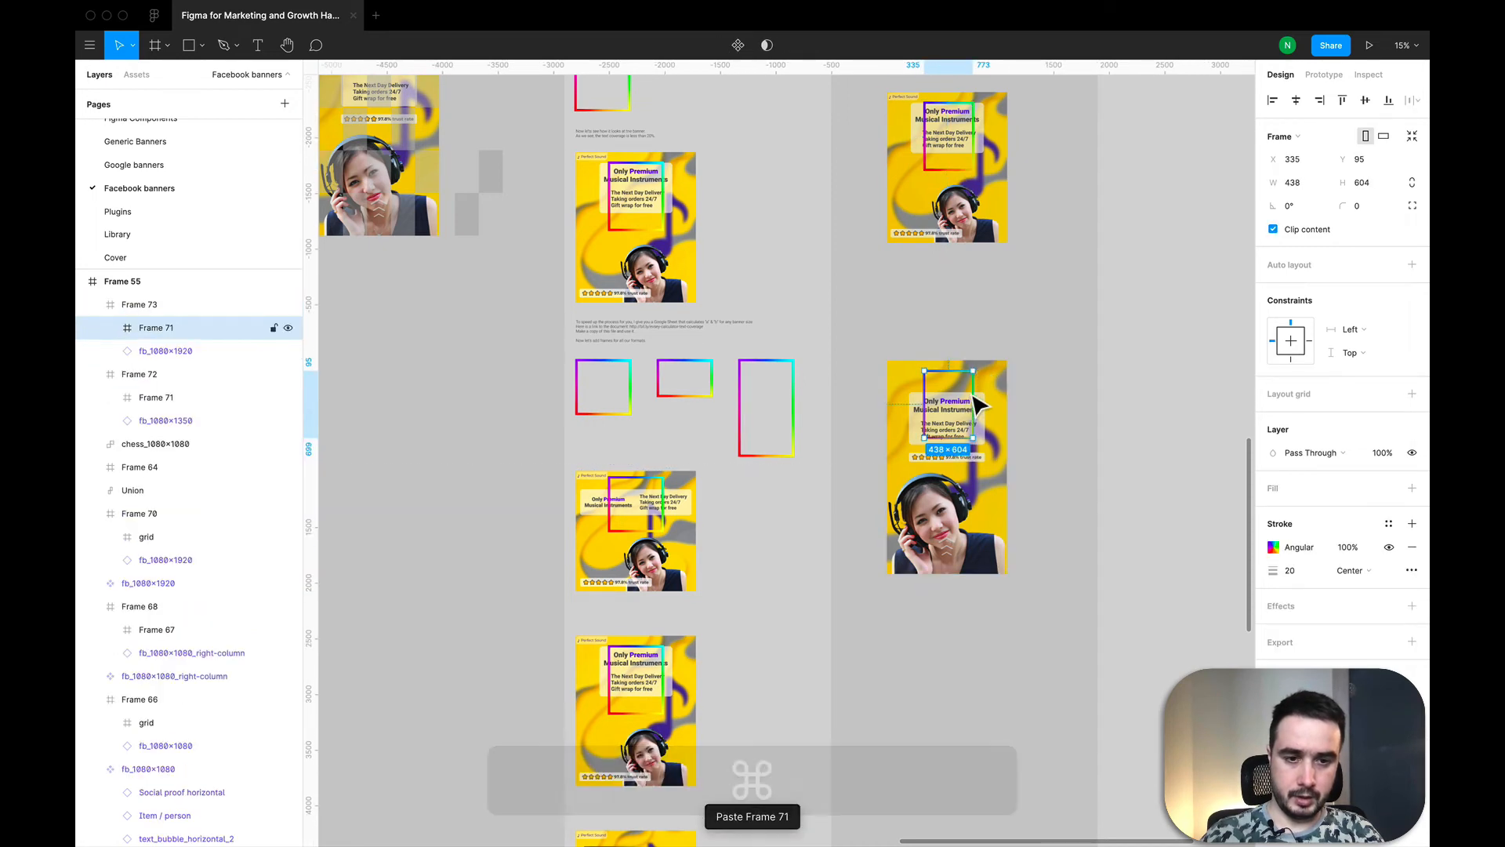
pyautogui.scroll(3, 958, 396)
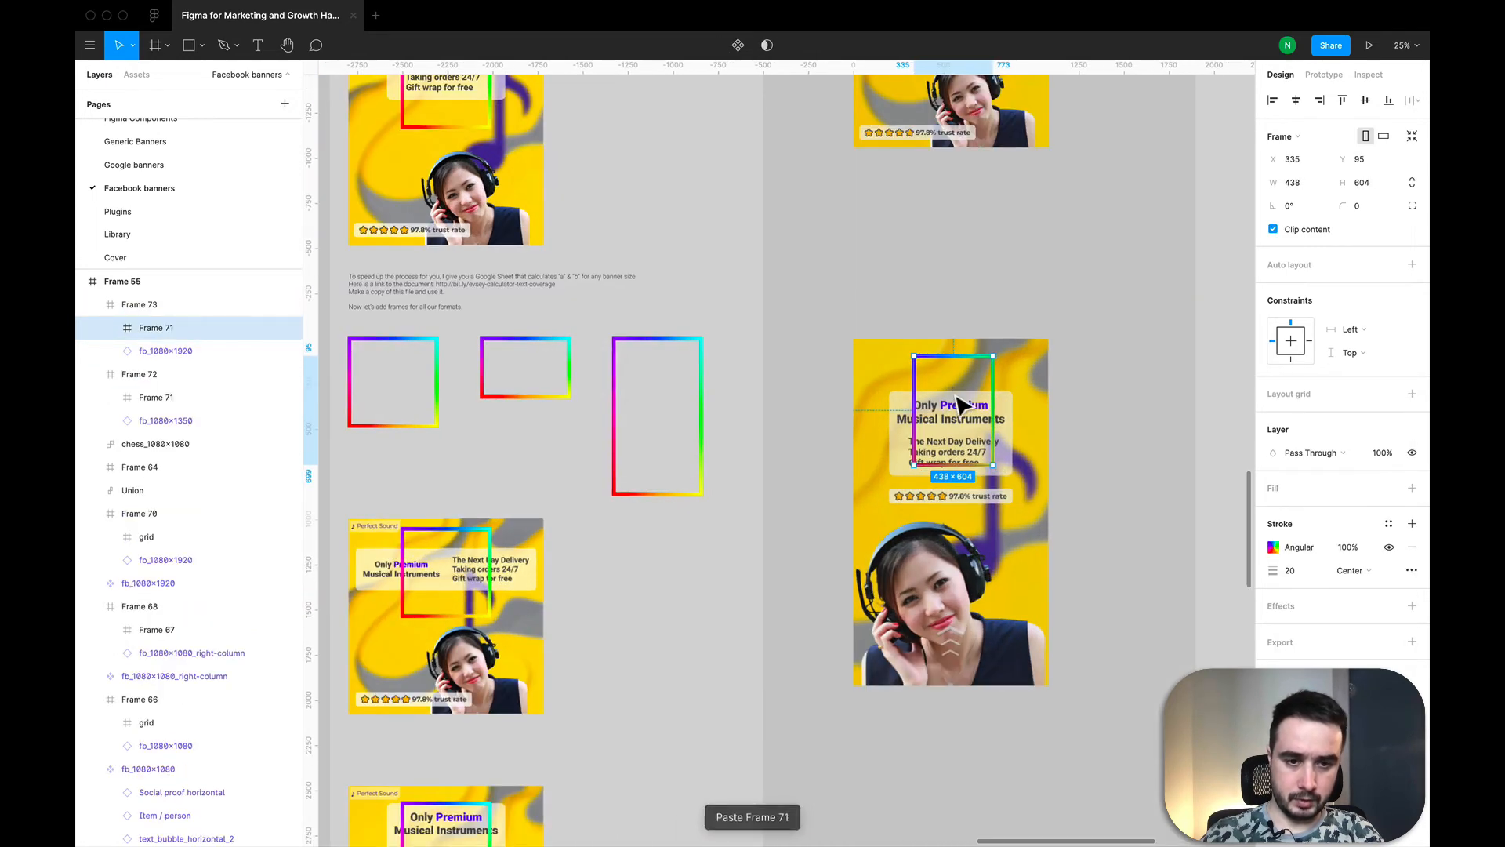
# Step: Look up the 1080×1920 rectangle height in the calculator, set the rainbow frame's height to 859 in Figma and move it up over the text
pyautogui.press('super+Tab')
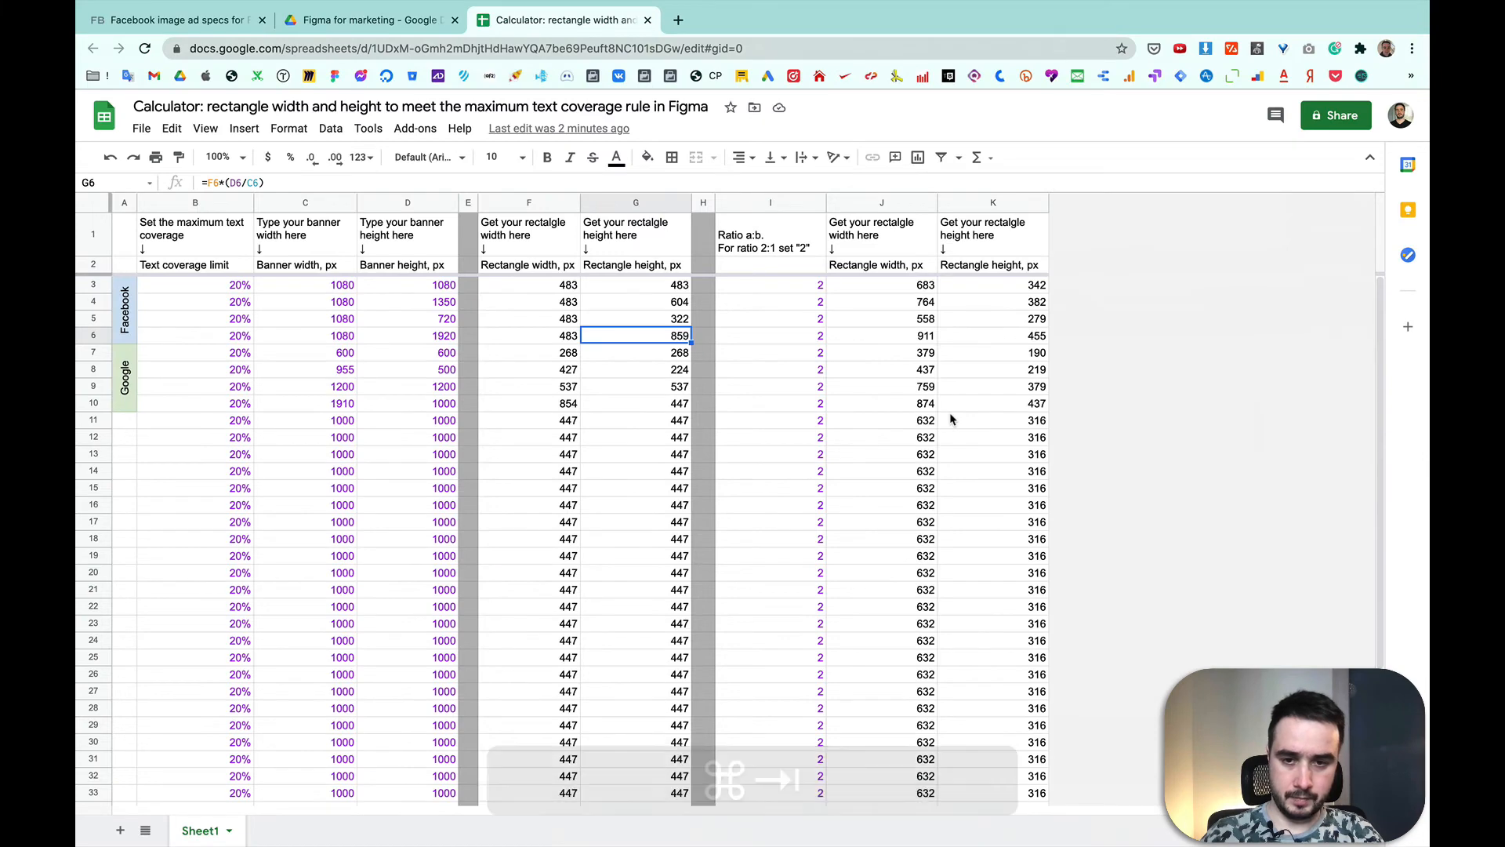
pyautogui.press('super+Tab')
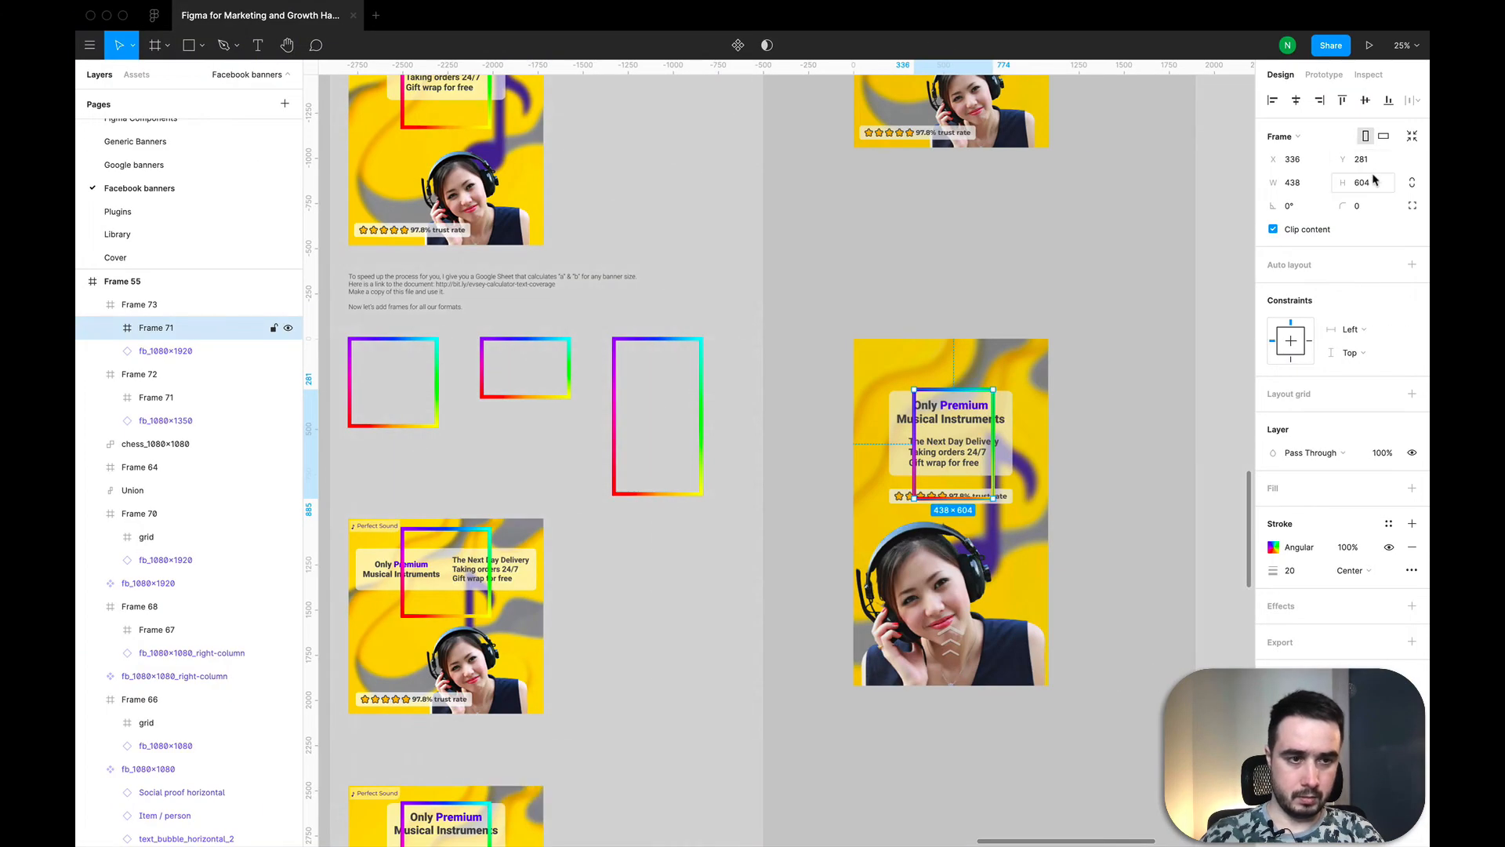
pyautogui.click(1372, 180)
pyautogui.write('859')
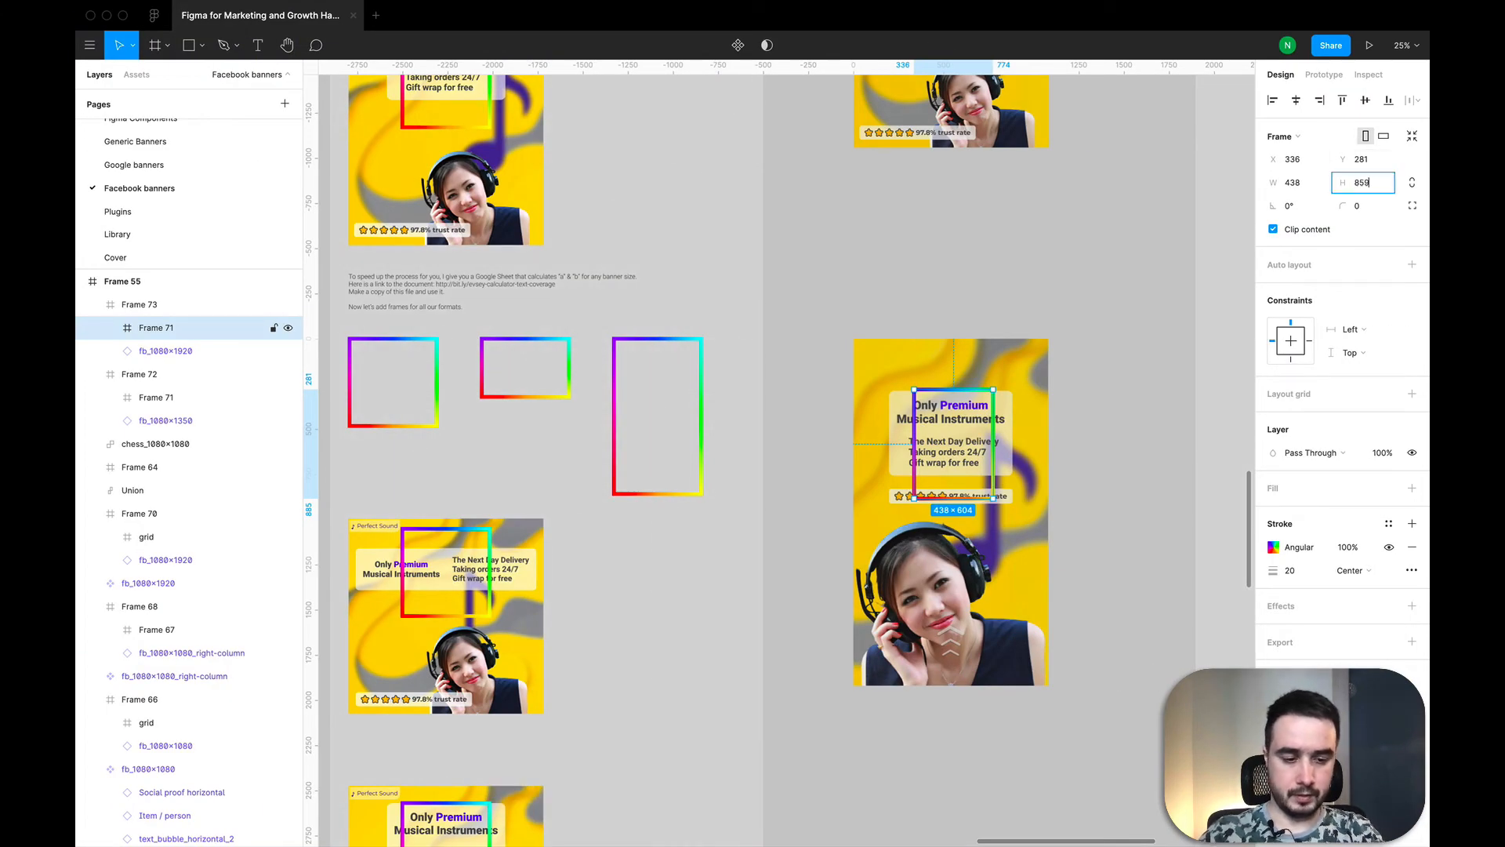
pyautogui.press('Return')
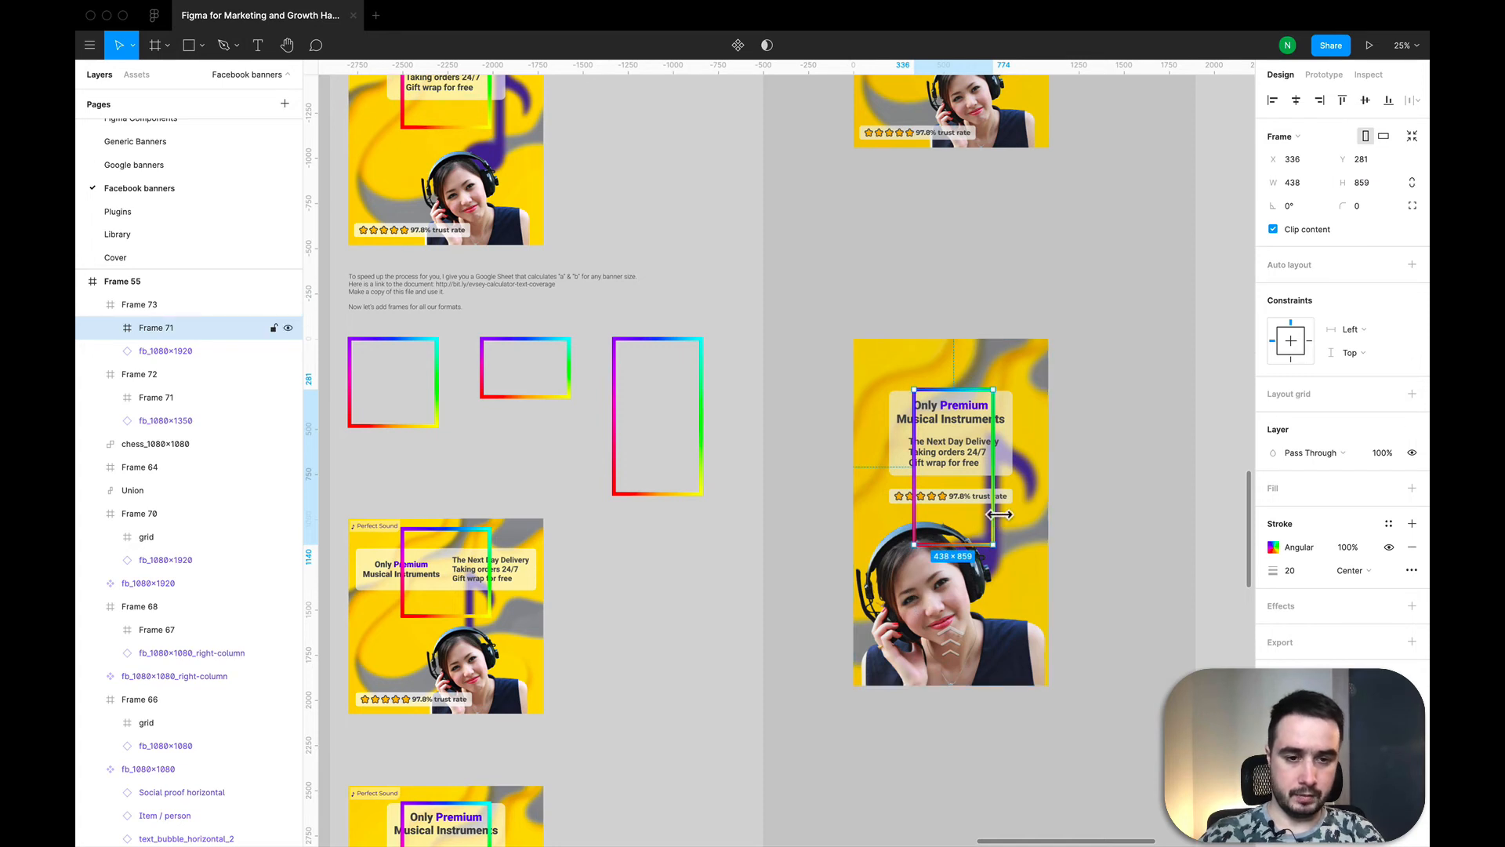
pyautogui.moveTo(965, 480); pyautogui.dragTo(968, 458)
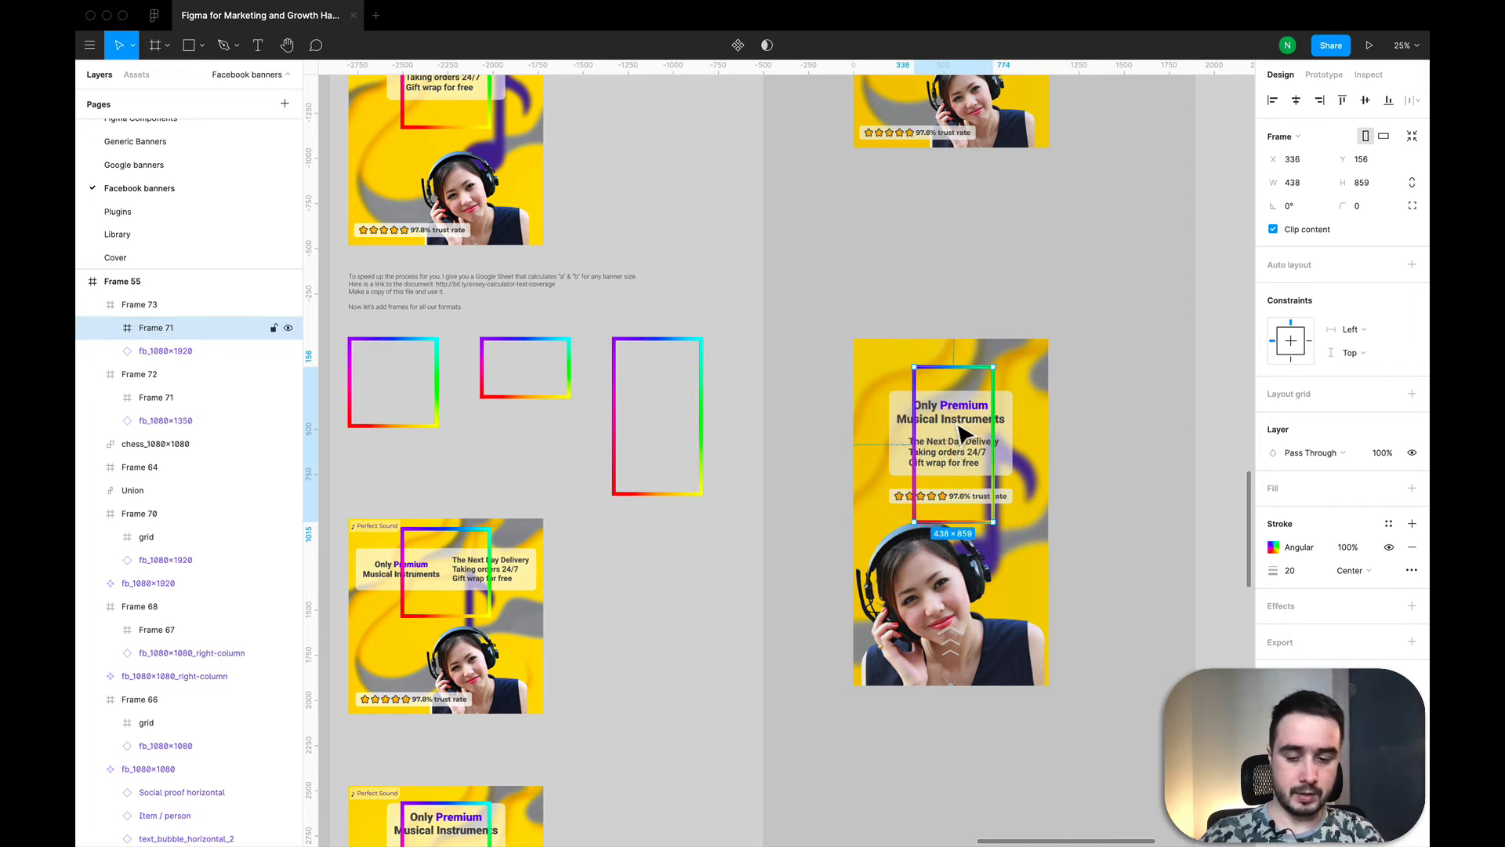
# Step: Switch to the calculator spreadsheet and set the ratio for the 1080×1920 banner to 1.3
pyautogui.press('super+Tab')
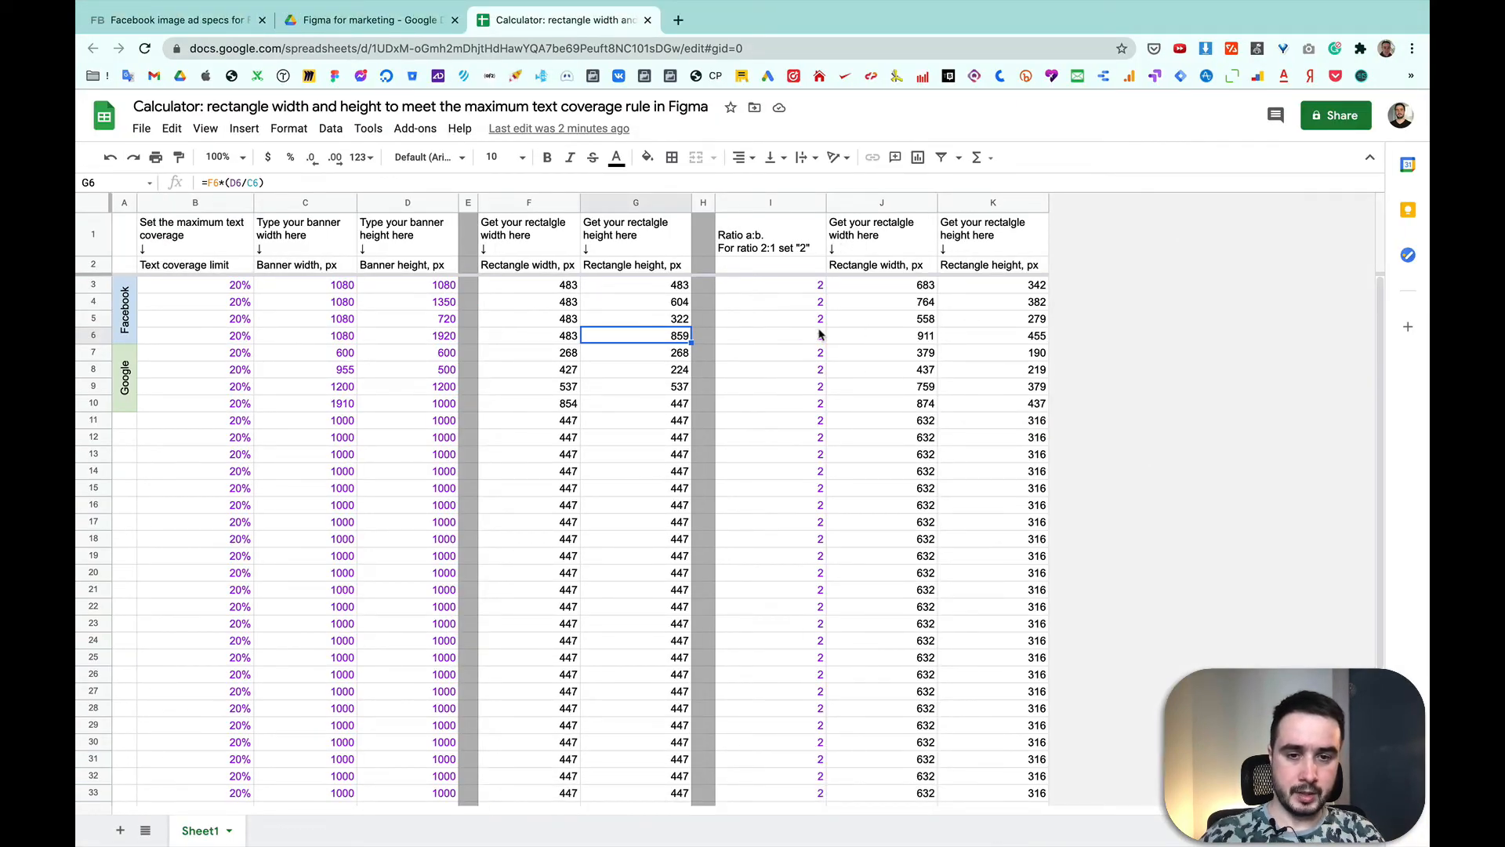
pyautogui.click(790, 339)
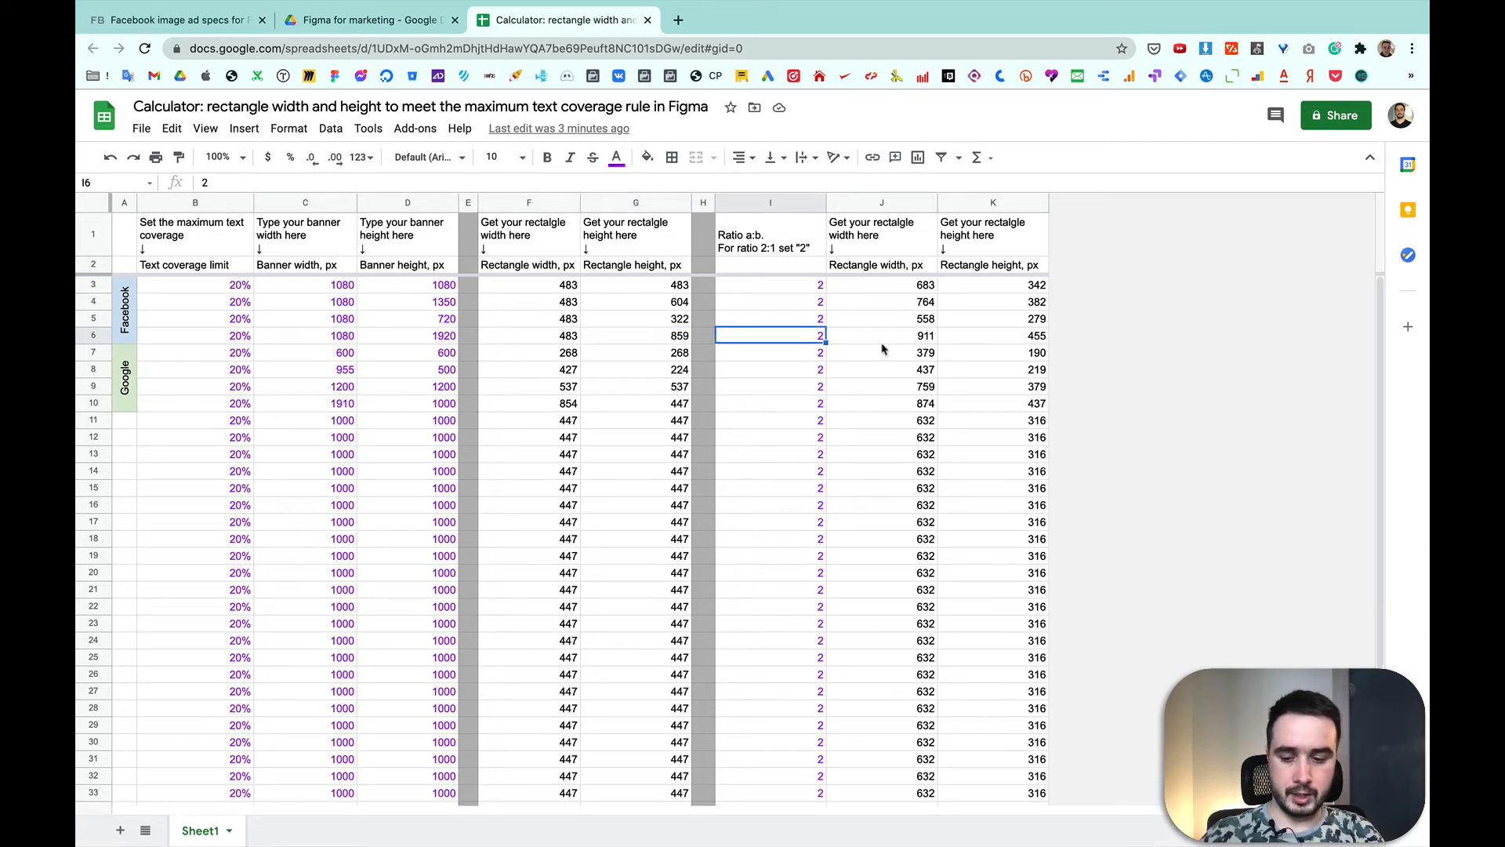
pyautogui.press('super+Tab')
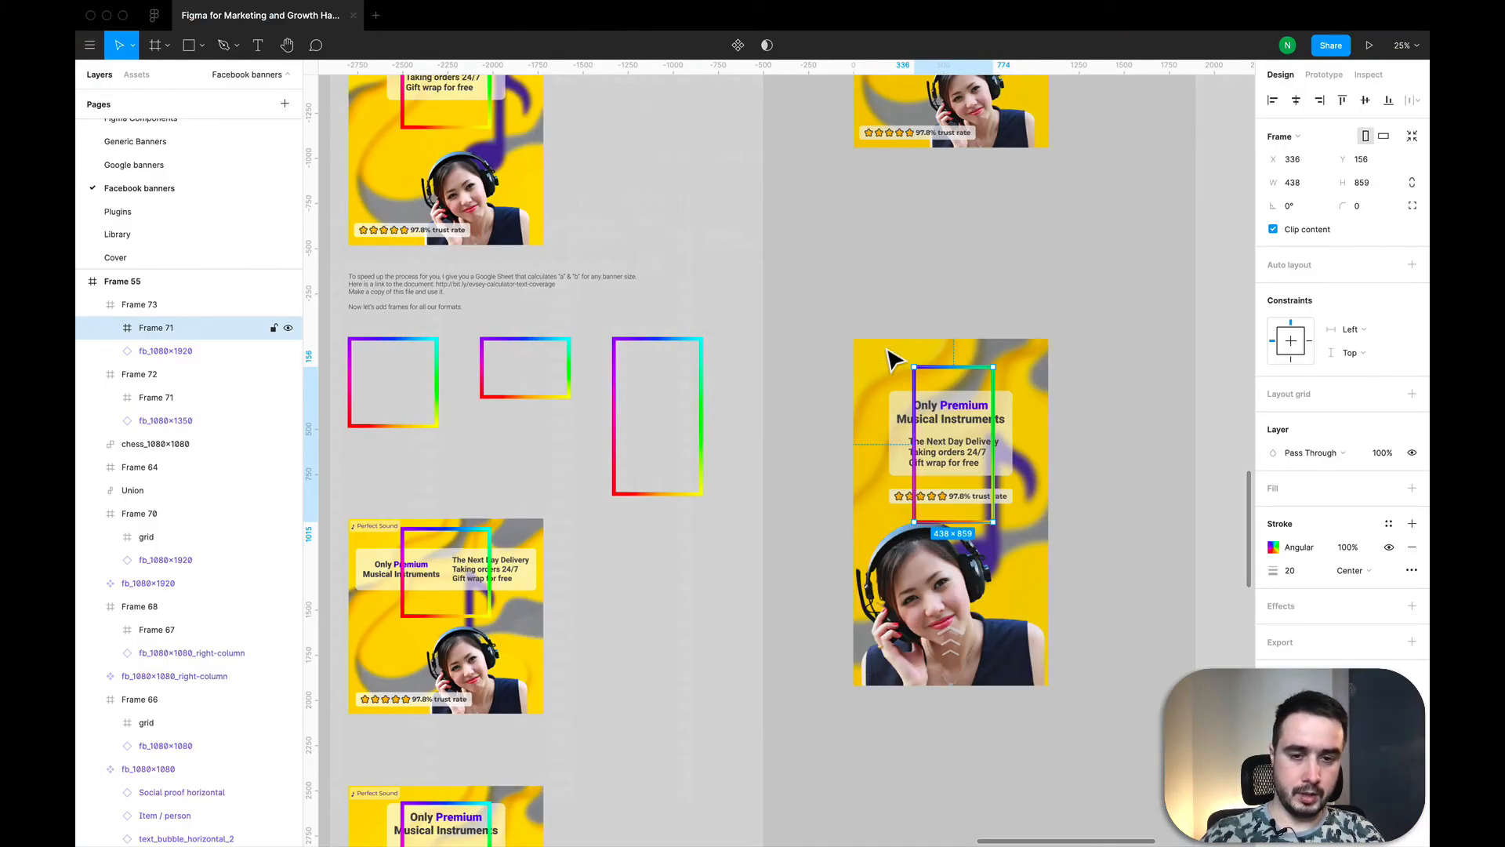
pyautogui.press('super+Tab')
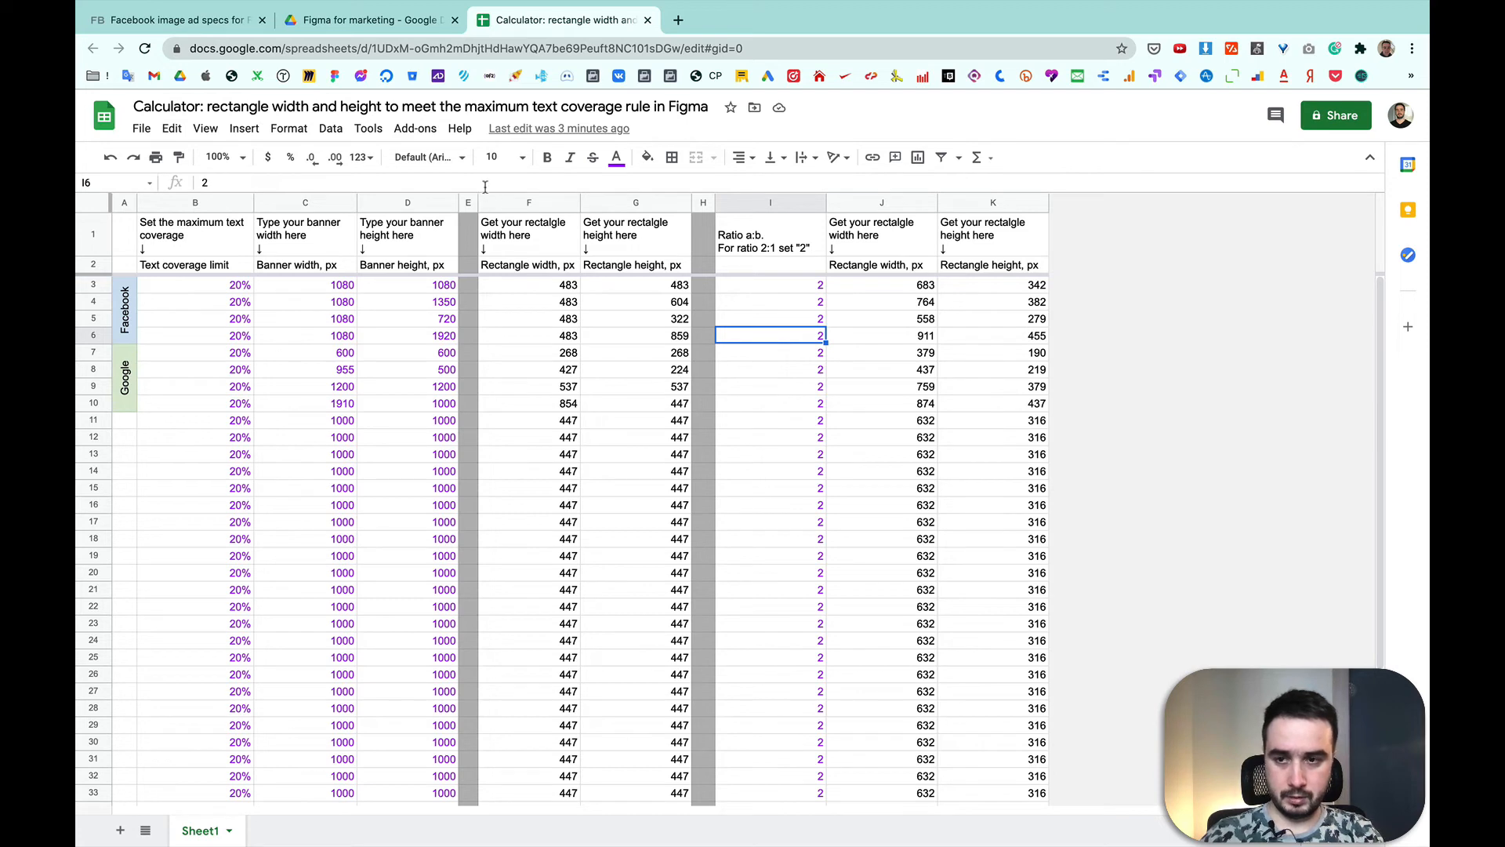
pyautogui.write('1')
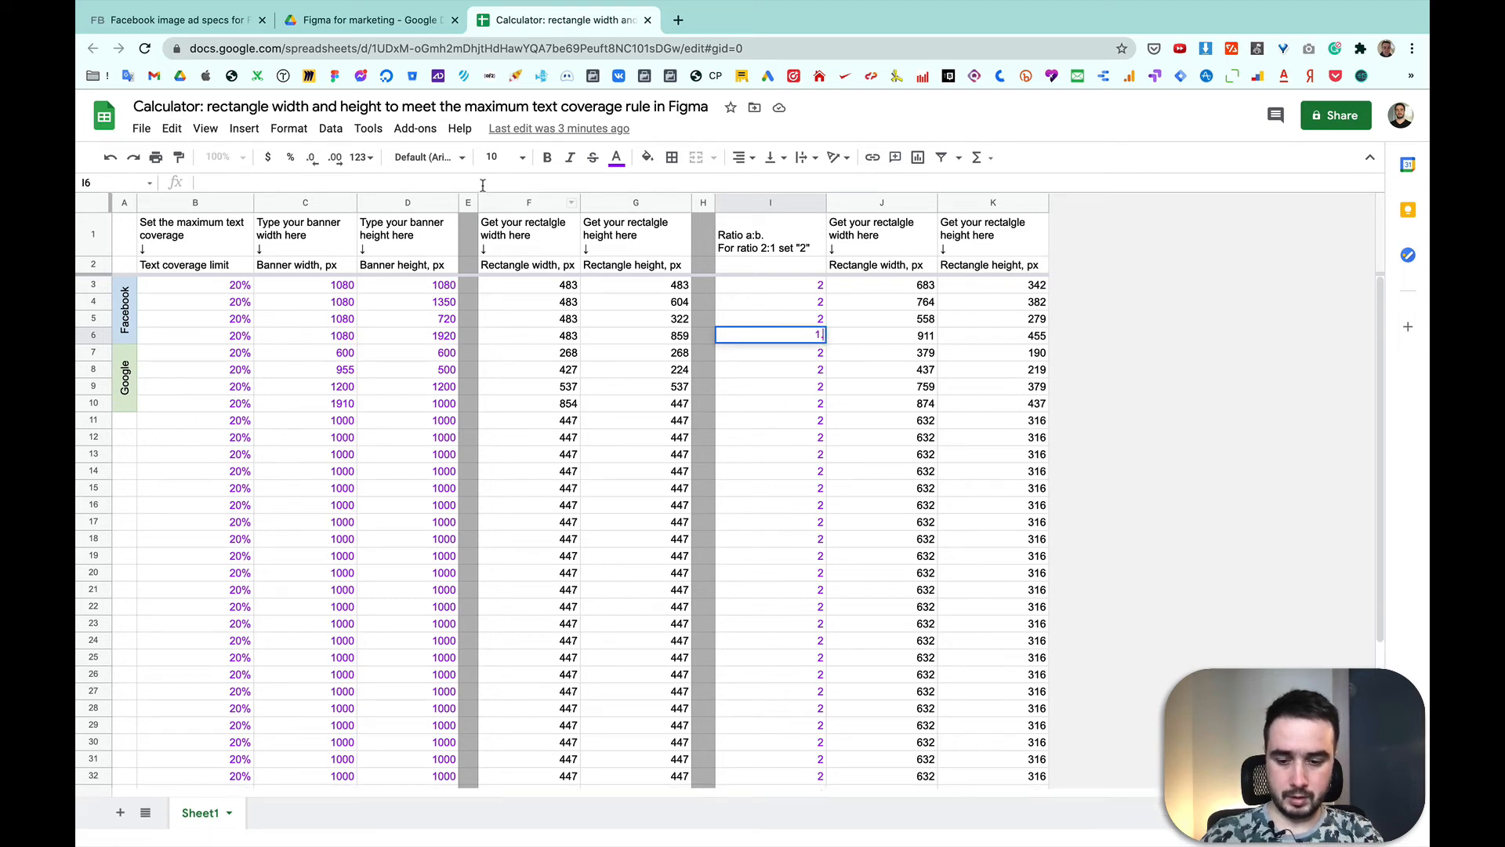
pyautogui.write('.3')
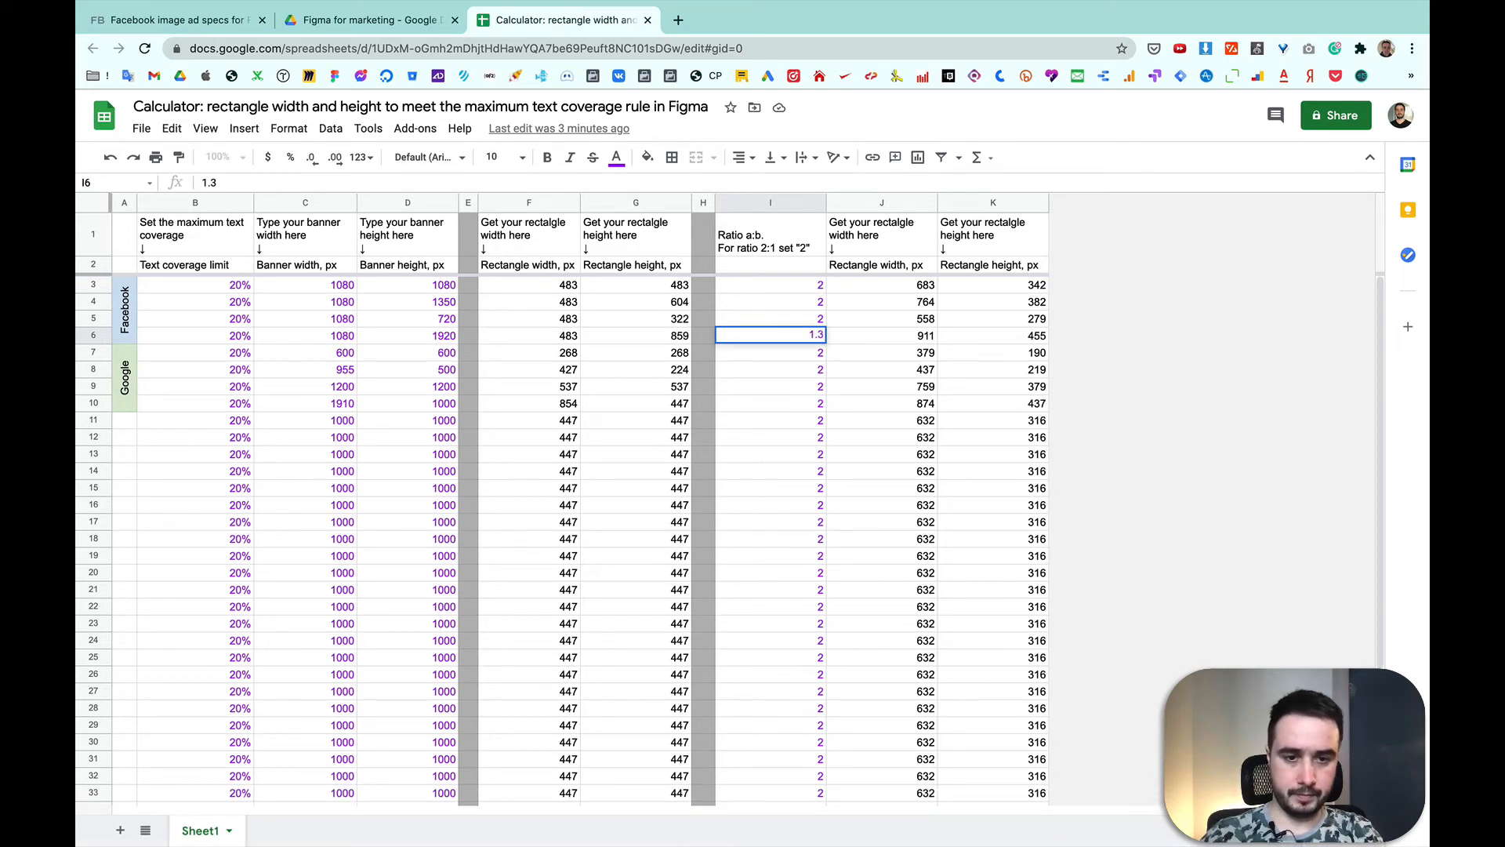
pyautogui.press('Return')
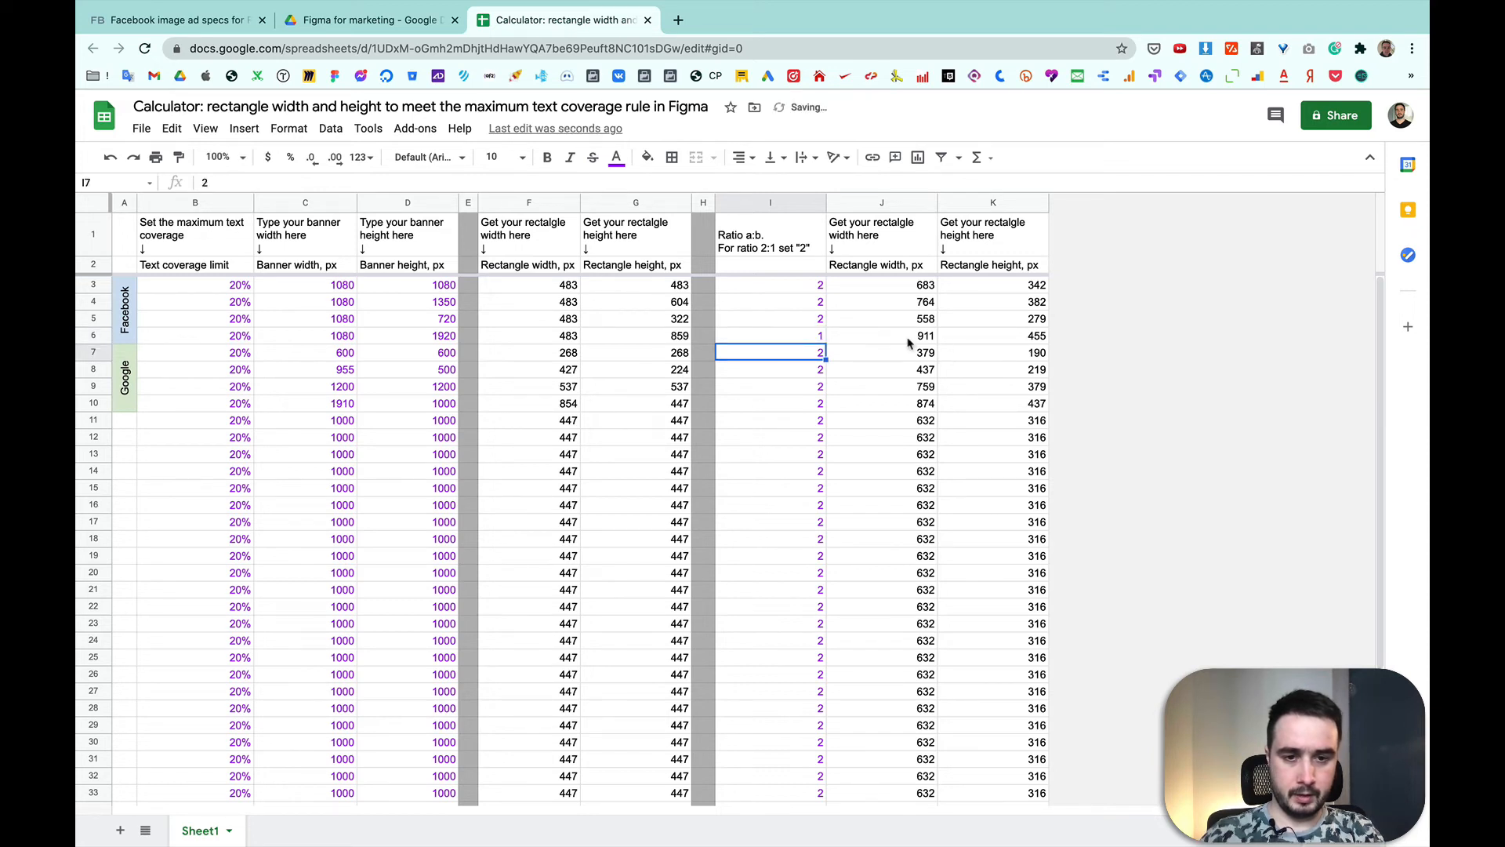
# Step: Show the values of the ratio column with one decimal place
pyautogui.click(793, 340)
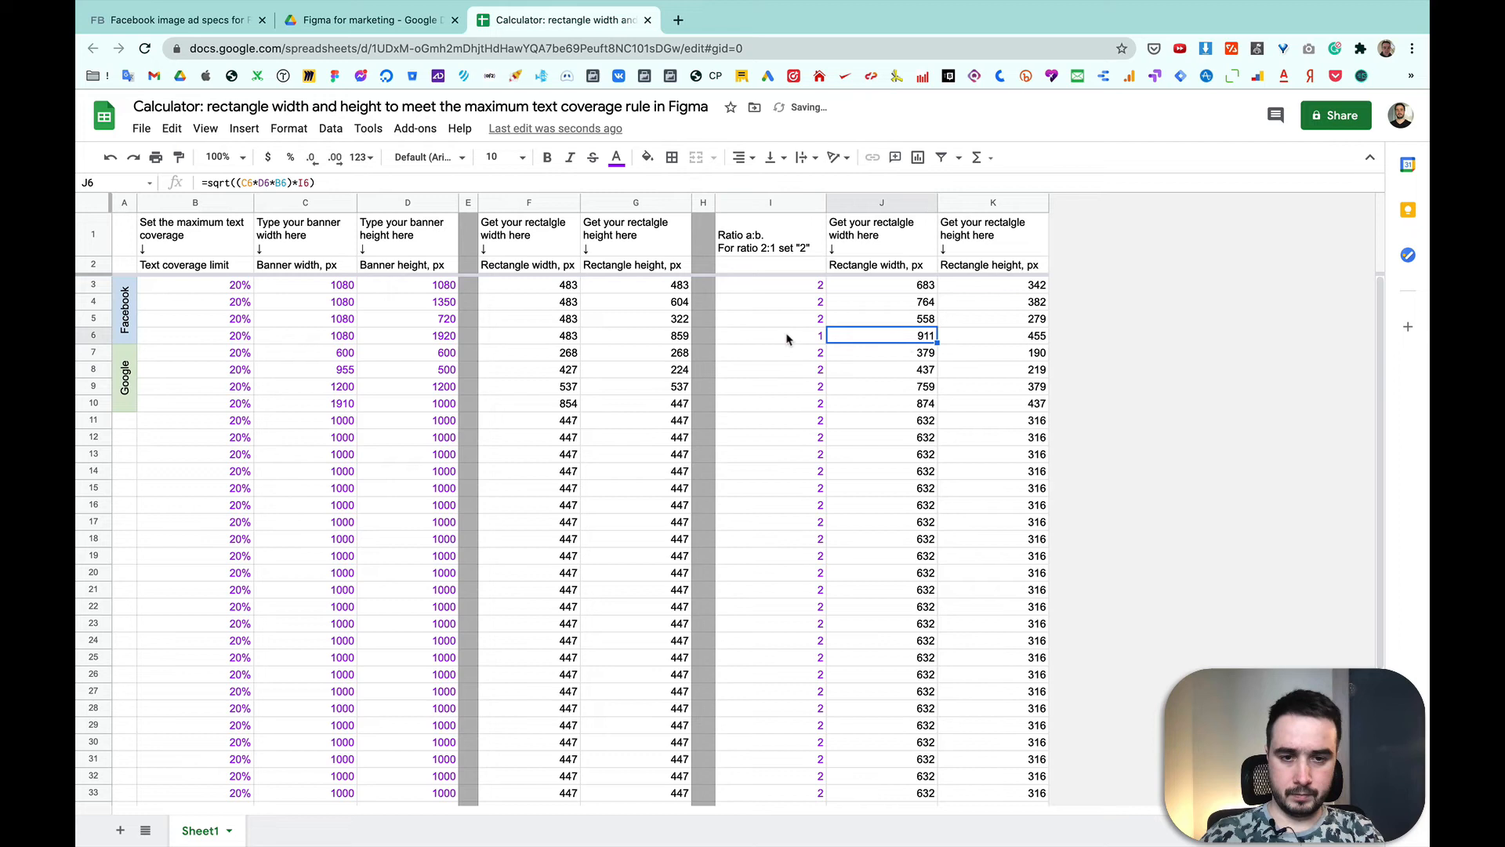
pyautogui.click(756, 203)
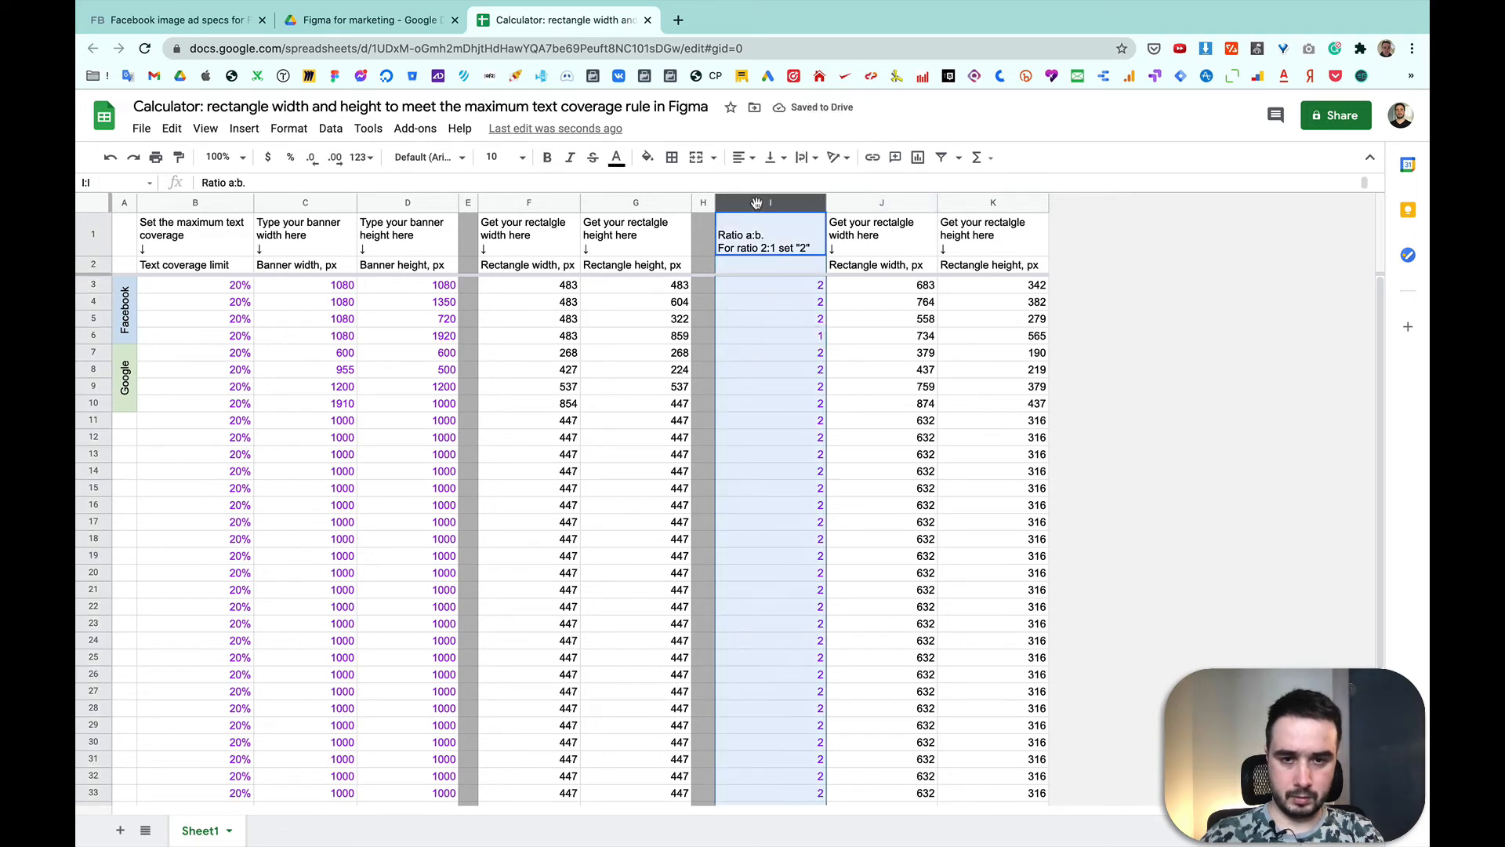
pyautogui.click(336, 159)
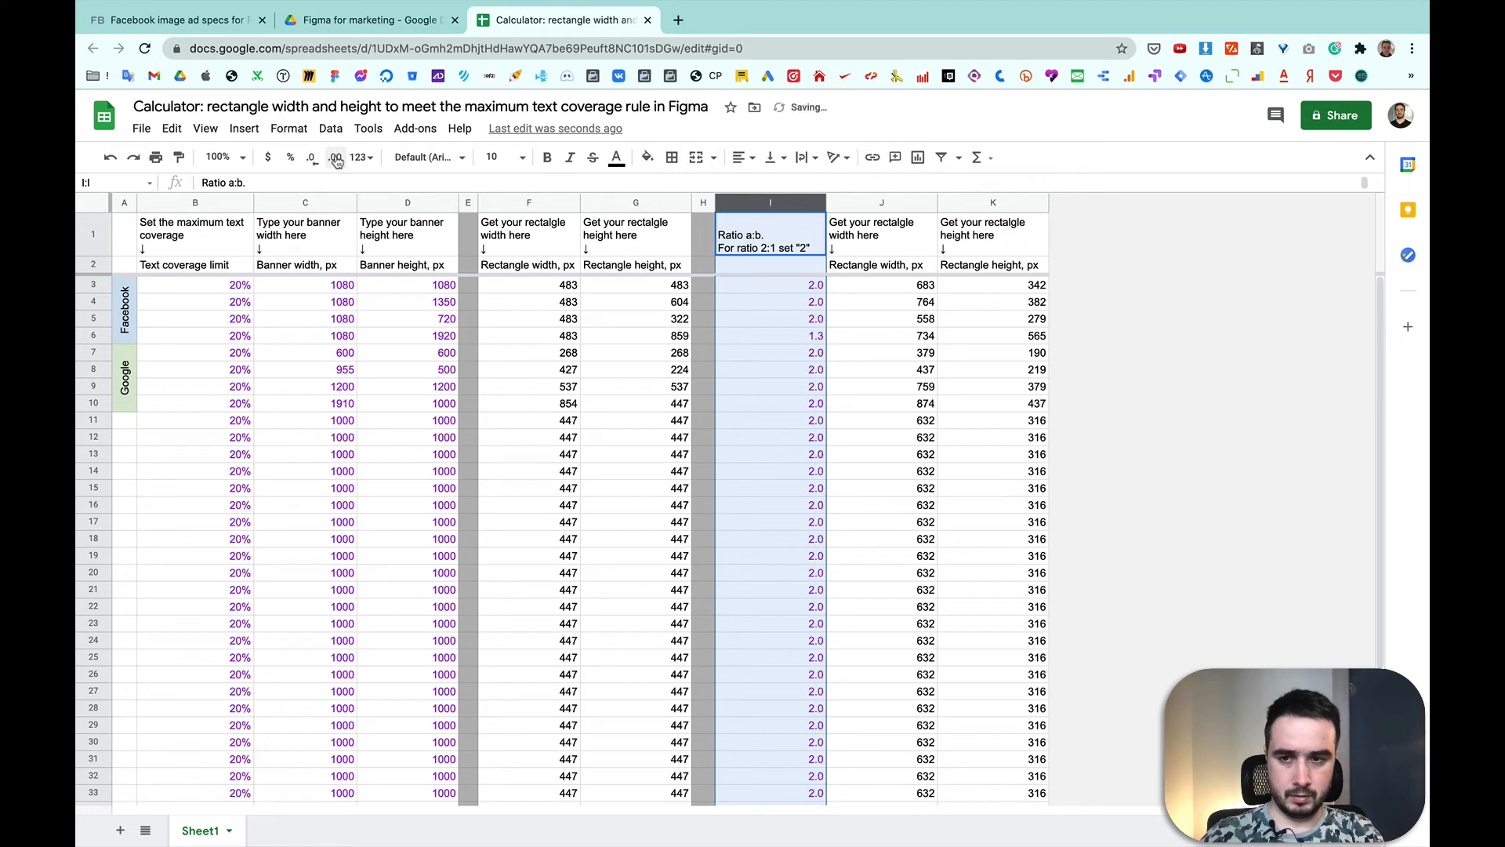
pyautogui.click(795, 340)
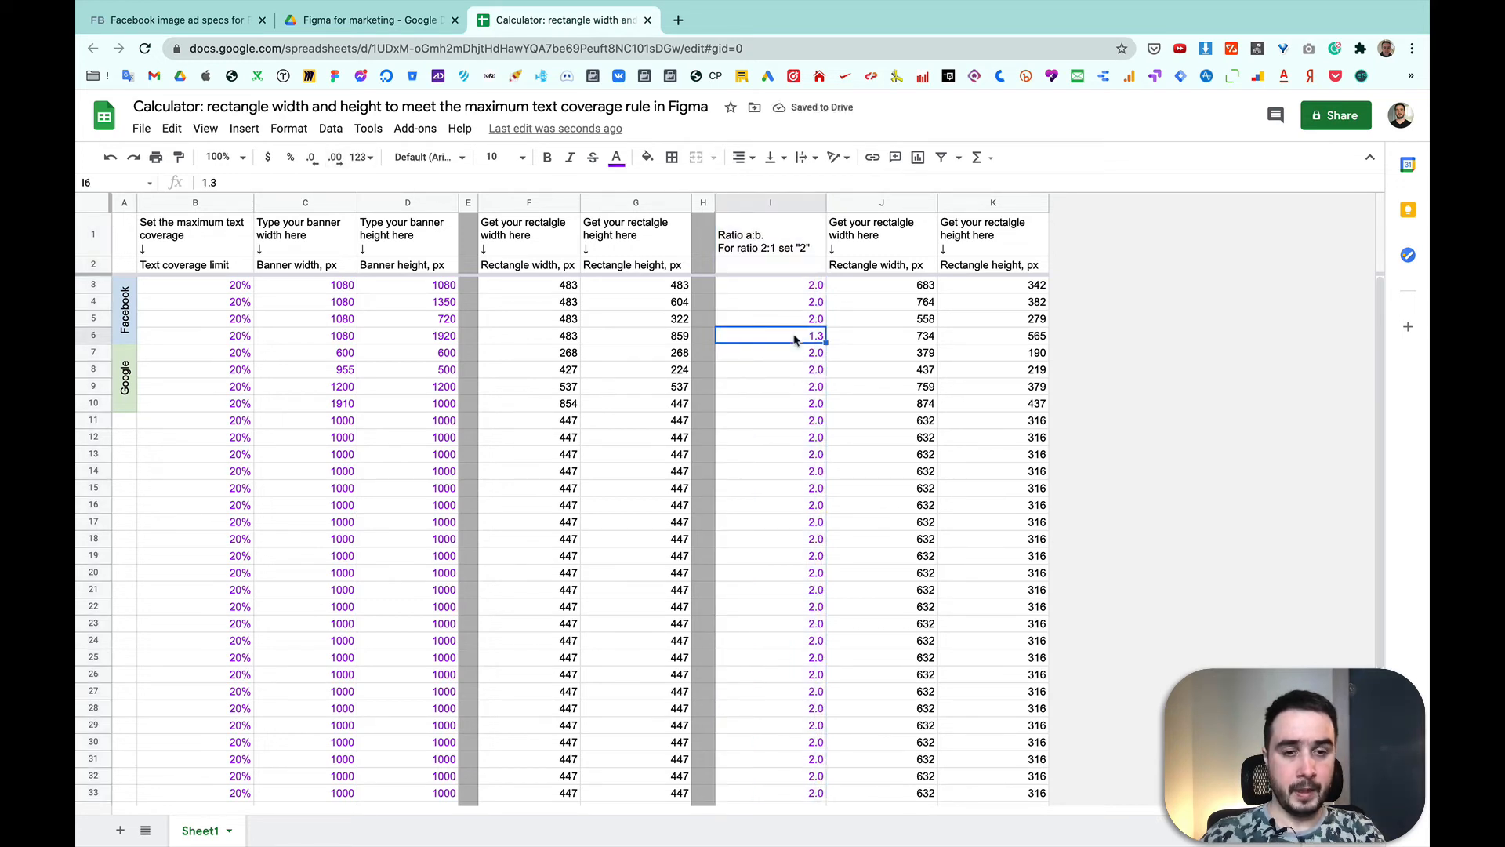
# Step: Switch back to Figma and resize the rainbow frame on the 1080×1920 banner to 738 wide and 565 high
pyautogui.click(926, 343)
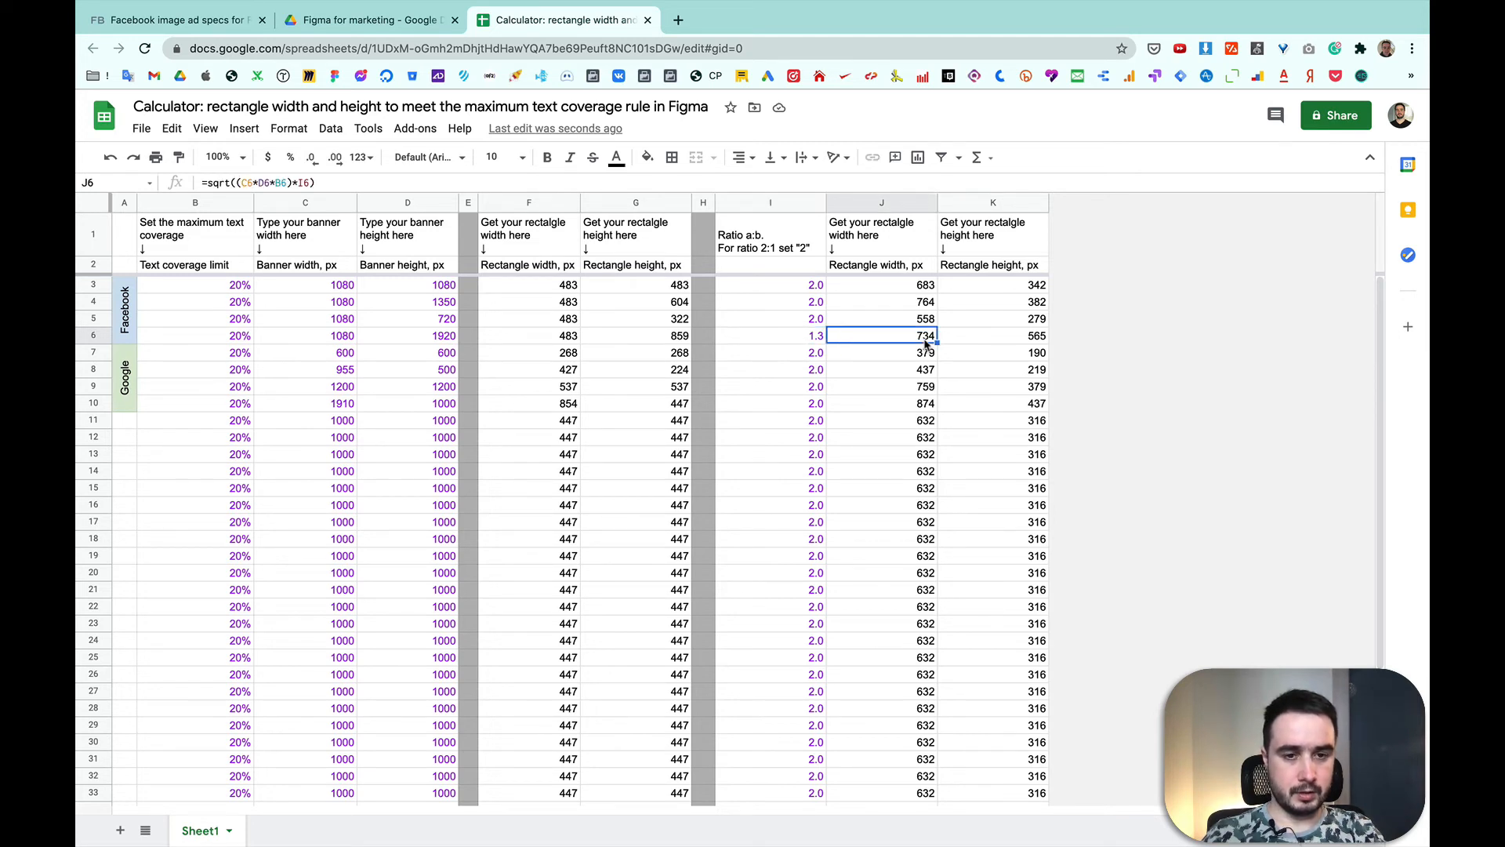
pyautogui.press('super')
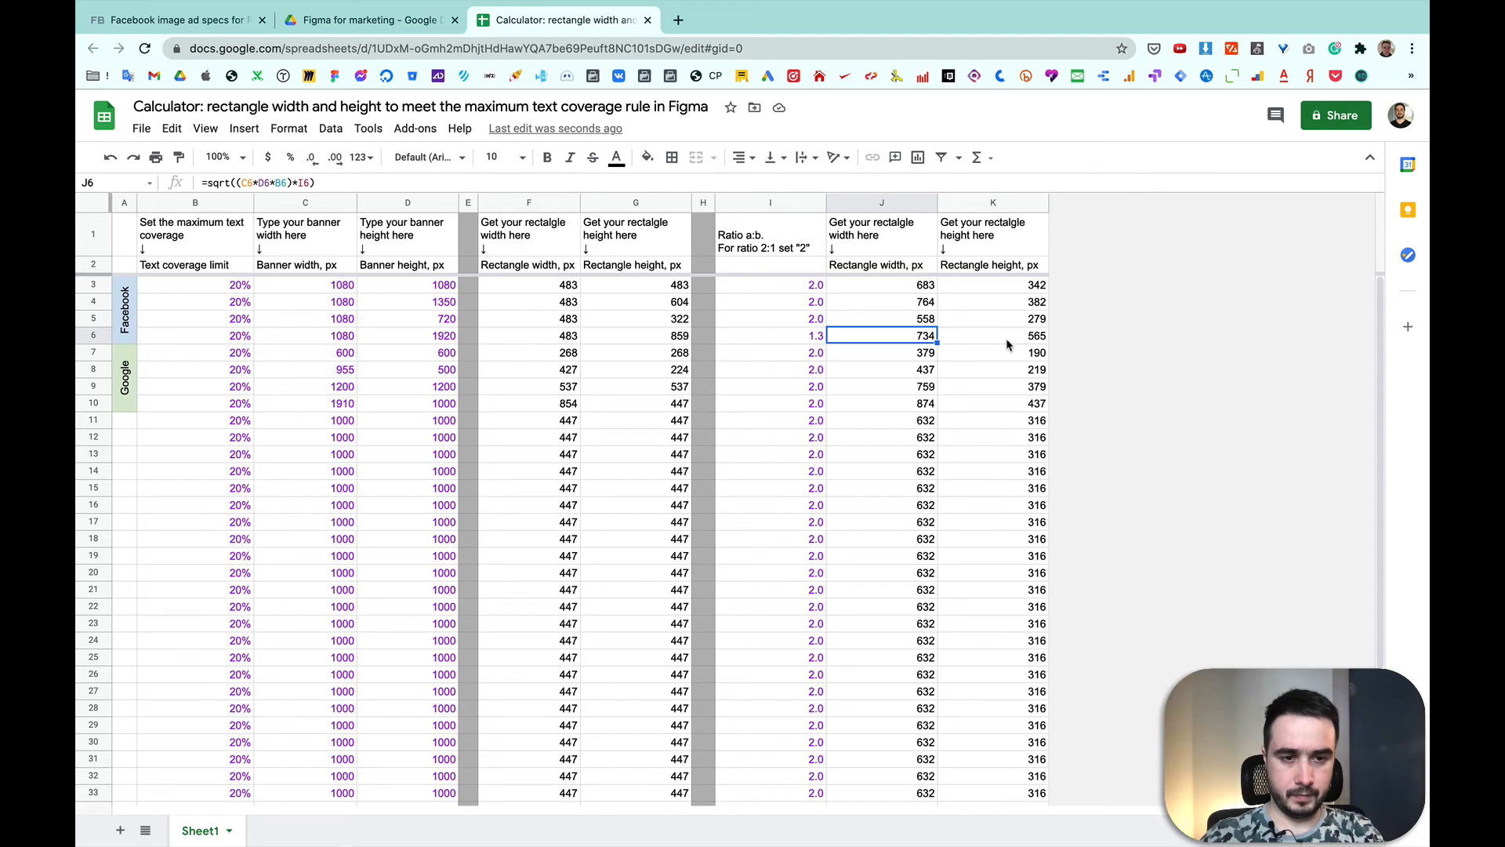
pyautogui.hotkey('ctrl', 'Right')
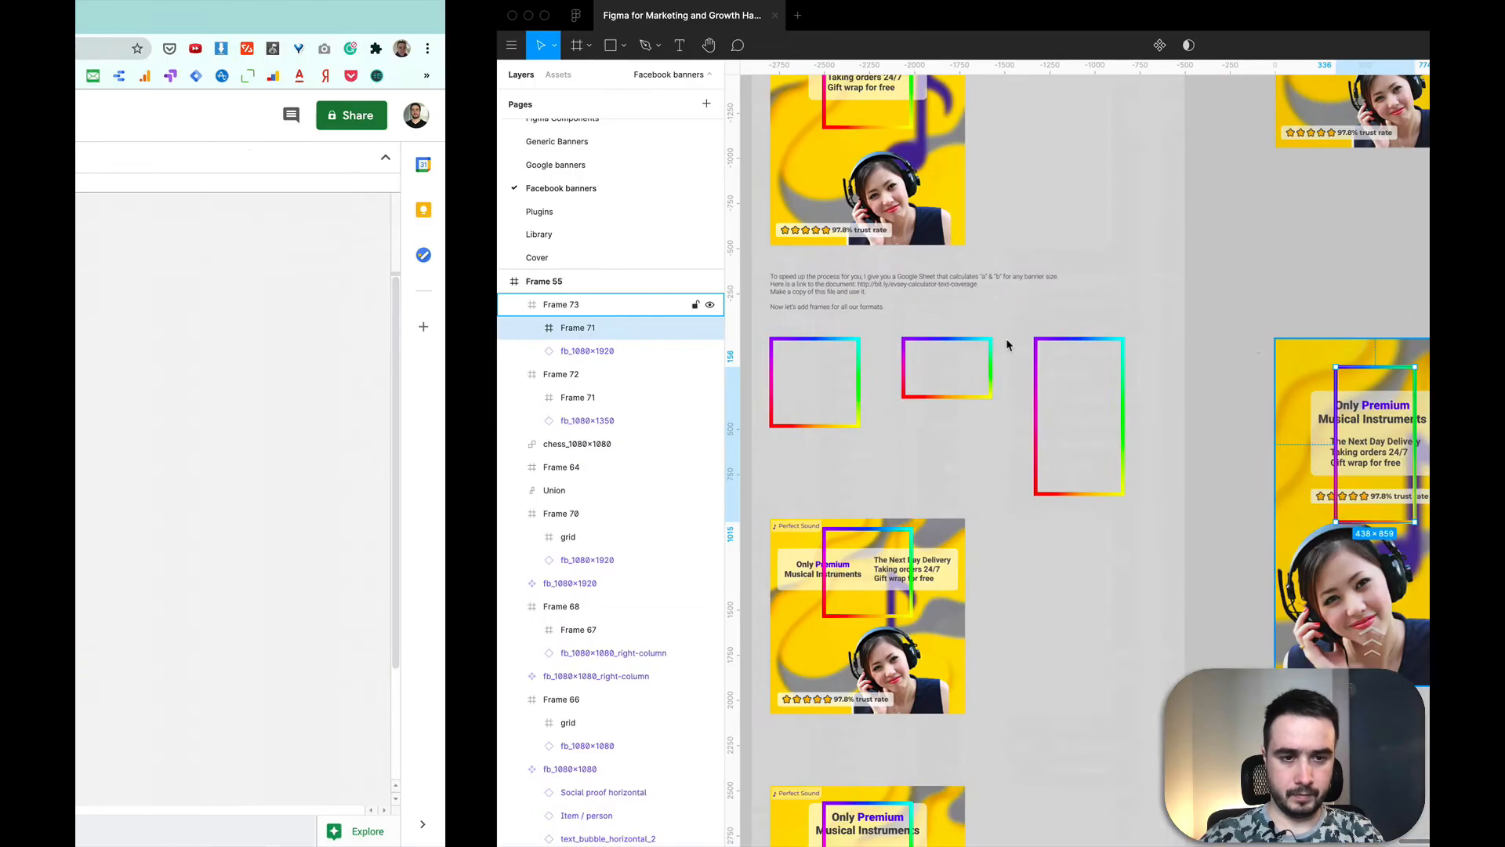
pyautogui.click(1299, 183)
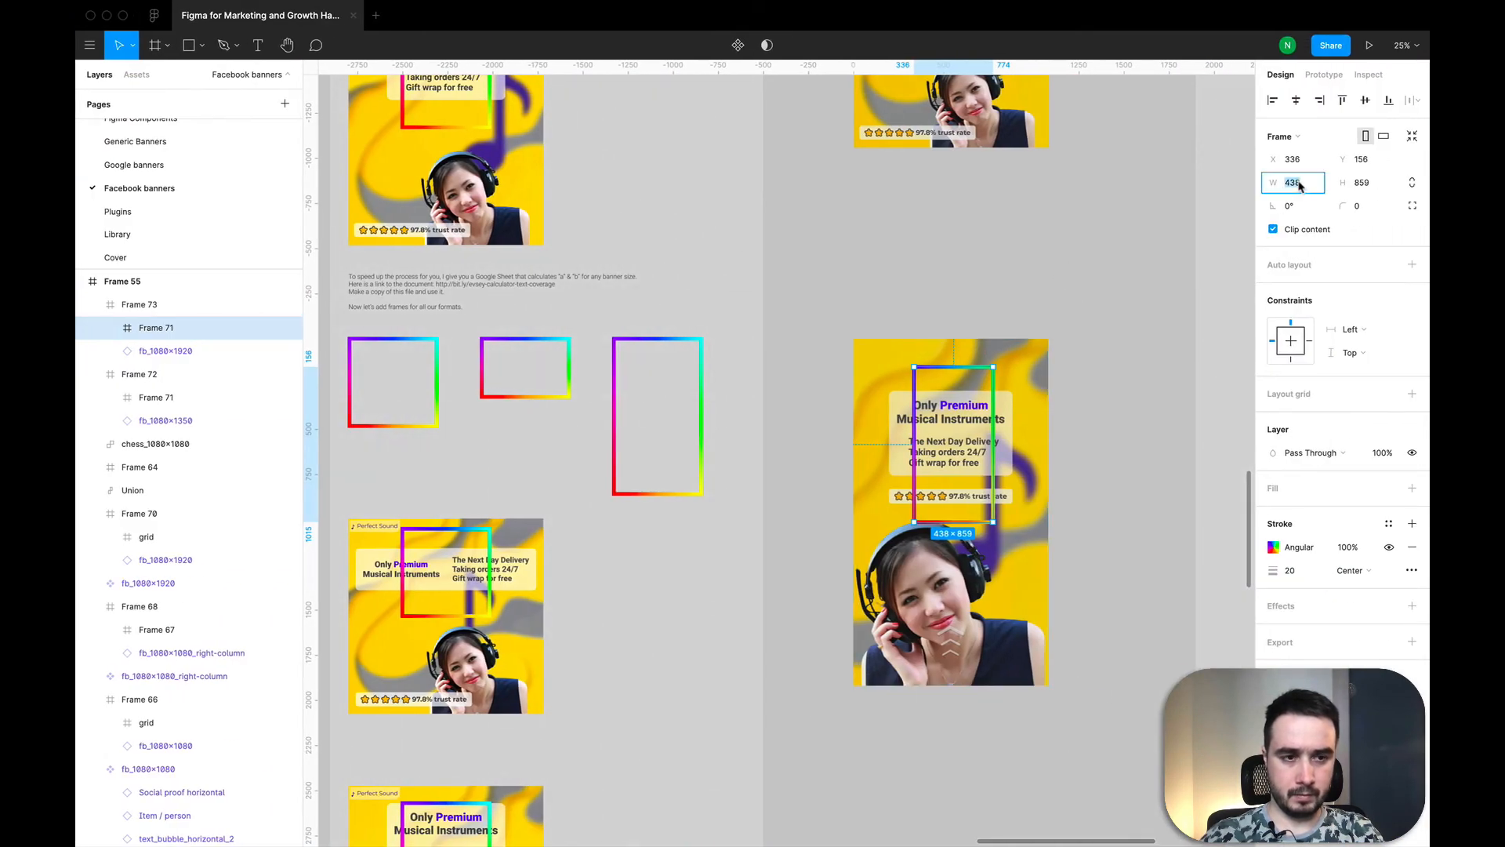
pyautogui.write('7')
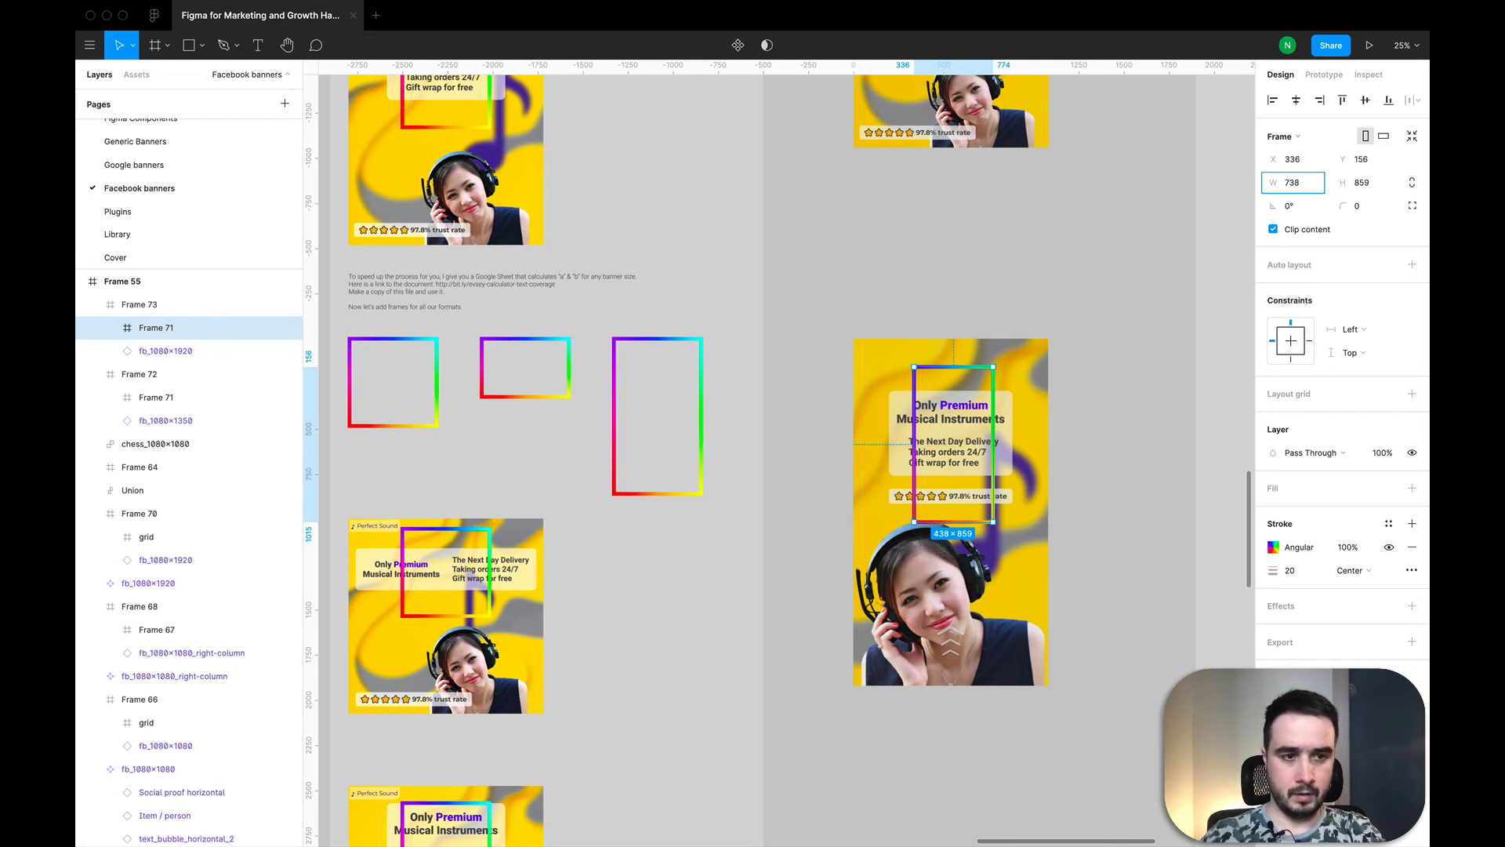
pyautogui.press('Tab')
pyautogui.write('565')
pyautogui.press('Return')
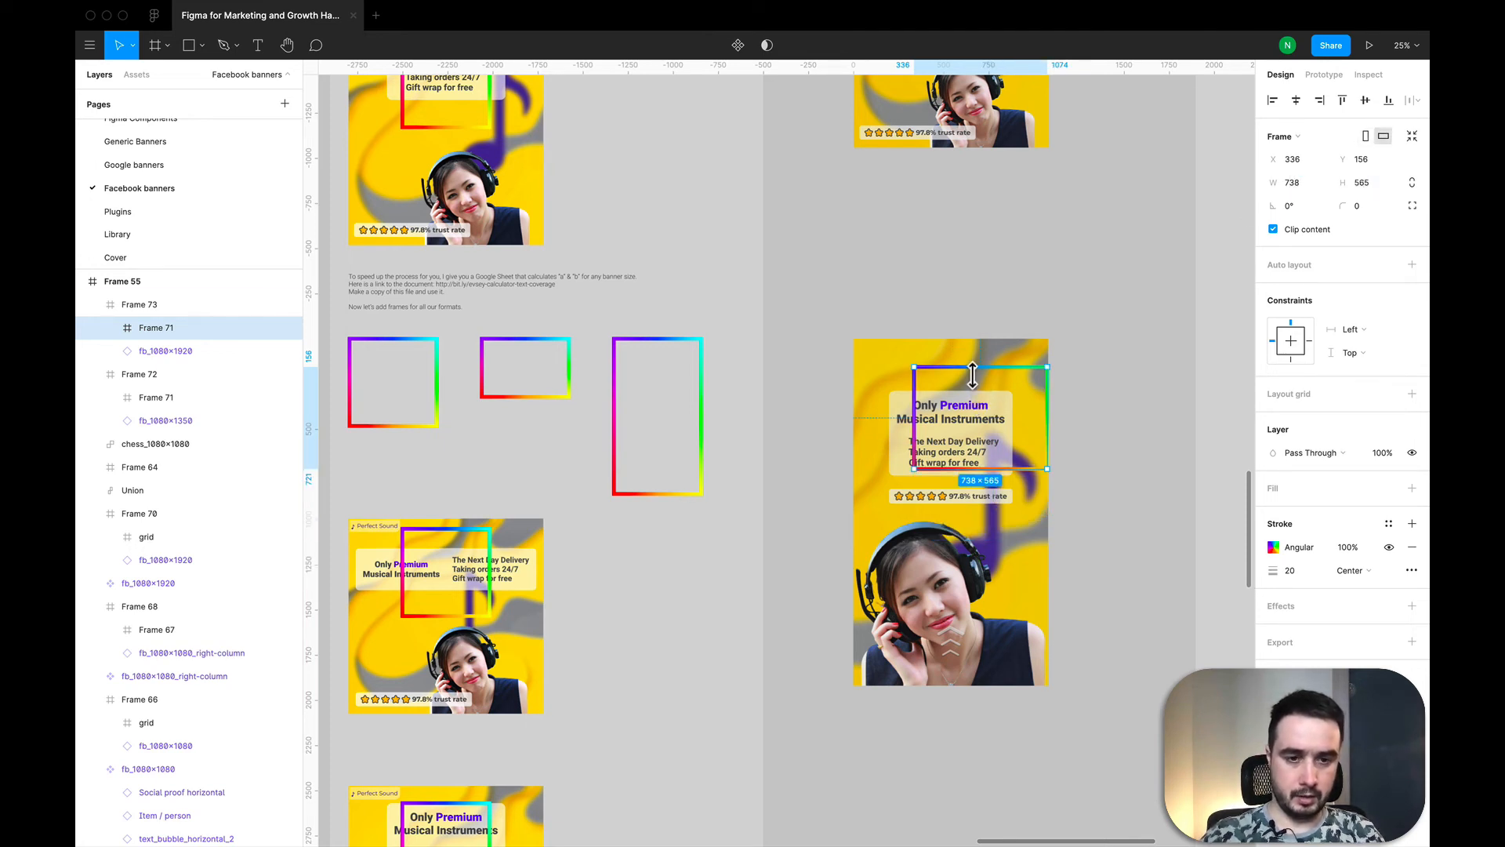
# Step: Position the rainbow frame over the banner's headline and rating text, centred horizontally at about X 171, Y 334
pyautogui.moveTo(951, 367); pyautogui.dragTo(995, 428)
pyautogui.press('super+z')
pyautogui.press('super+z')
pyautogui.press('super+z')
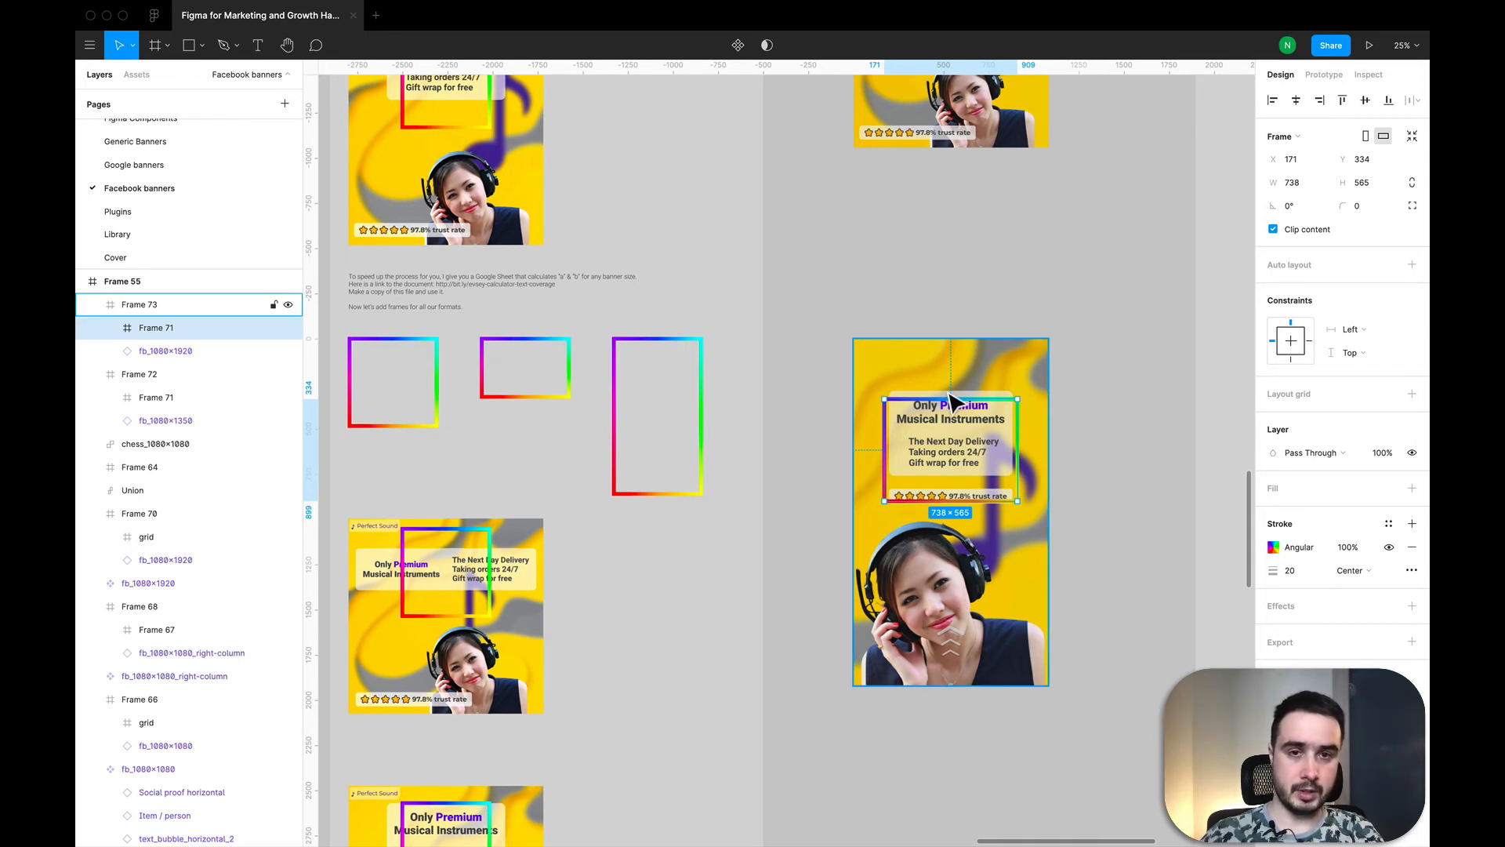
pyautogui.scroll(-3, 952, 403)
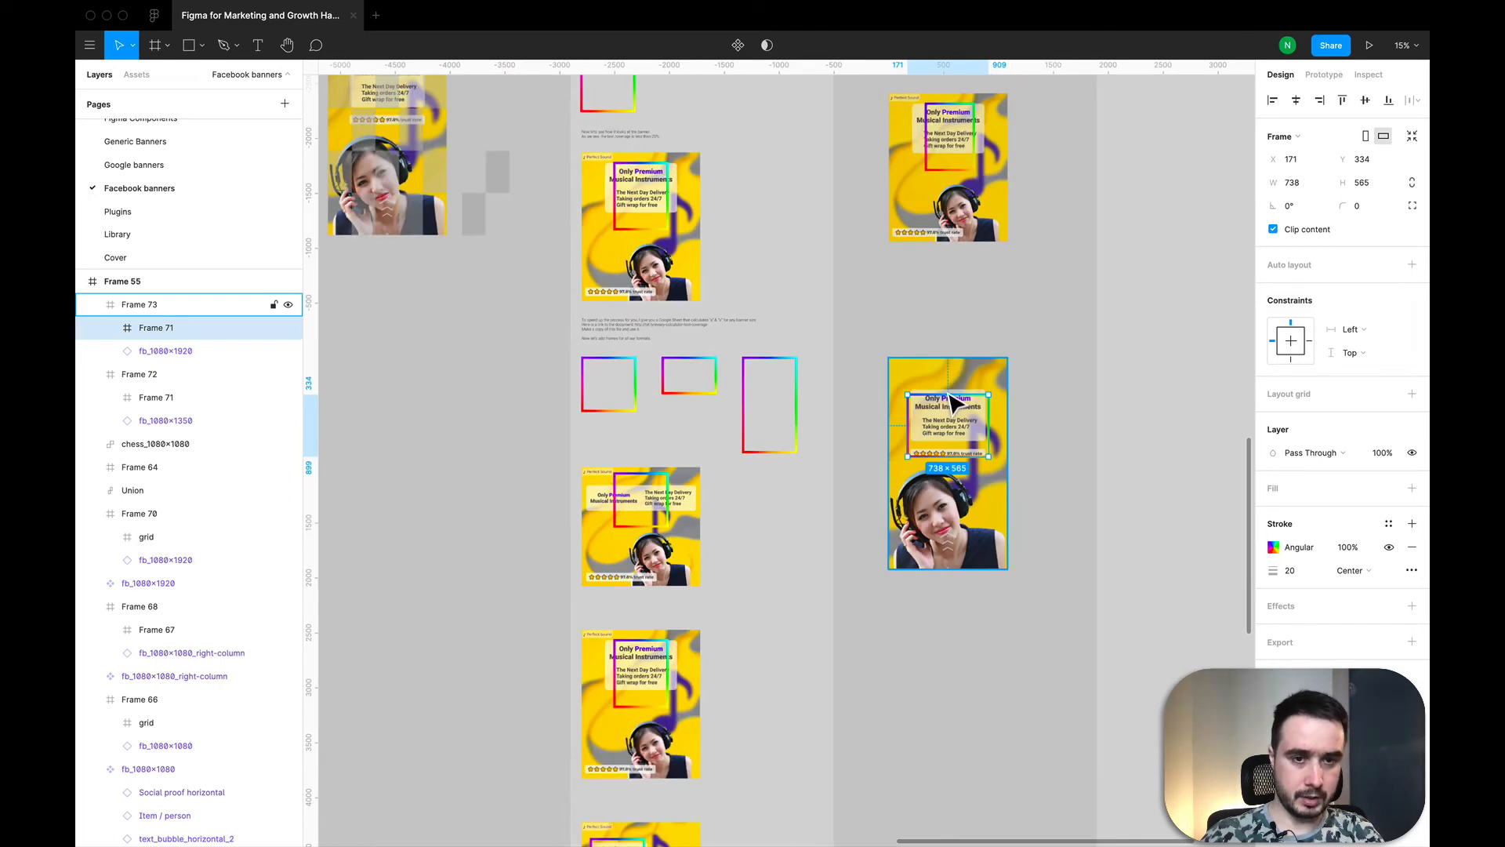
pyautogui.scroll(2, 954, 403)
# Step: Switch to the calculator and review the ratio, size and formula cells of the 1080×1920 row and the spare rows below the presets
pyautogui.hotkey('ctrl', 'Left')
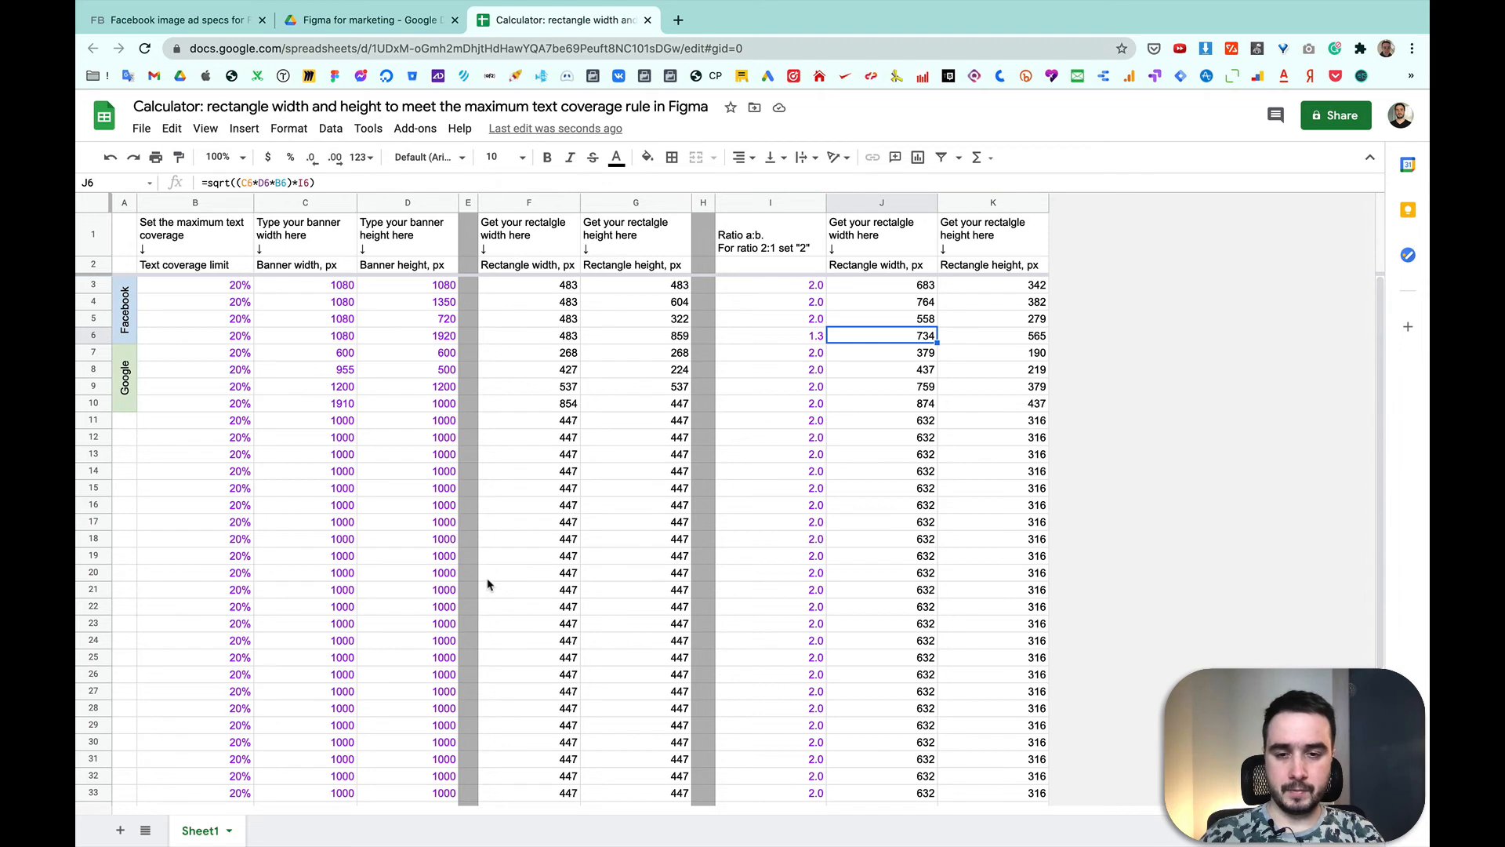
pyautogui.click(812, 338)
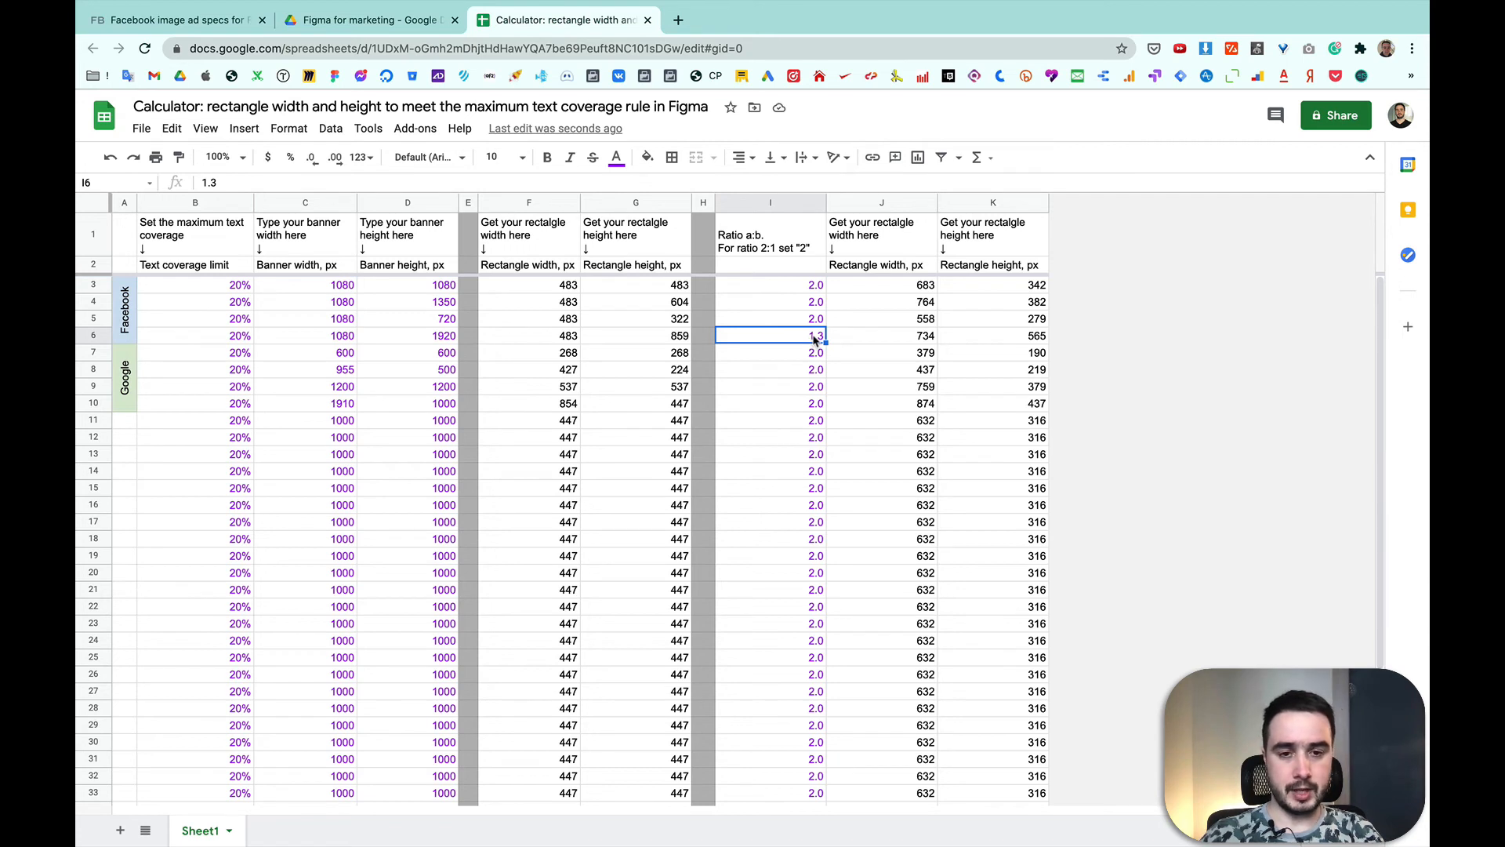
pyautogui.click(924, 335)
pyautogui.click(976, 336)
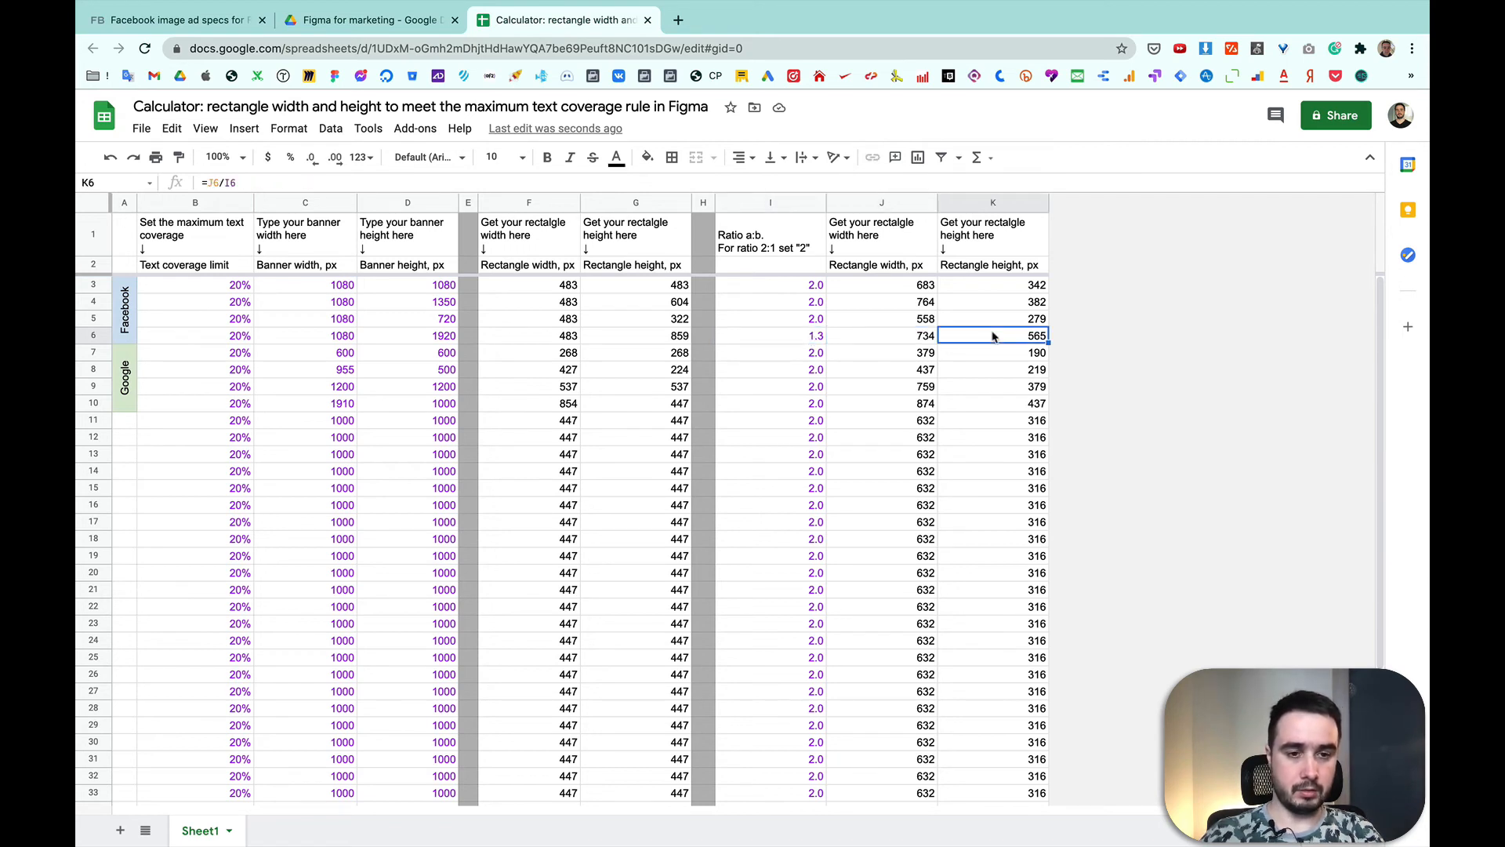
pyautogui.click(841, 335)
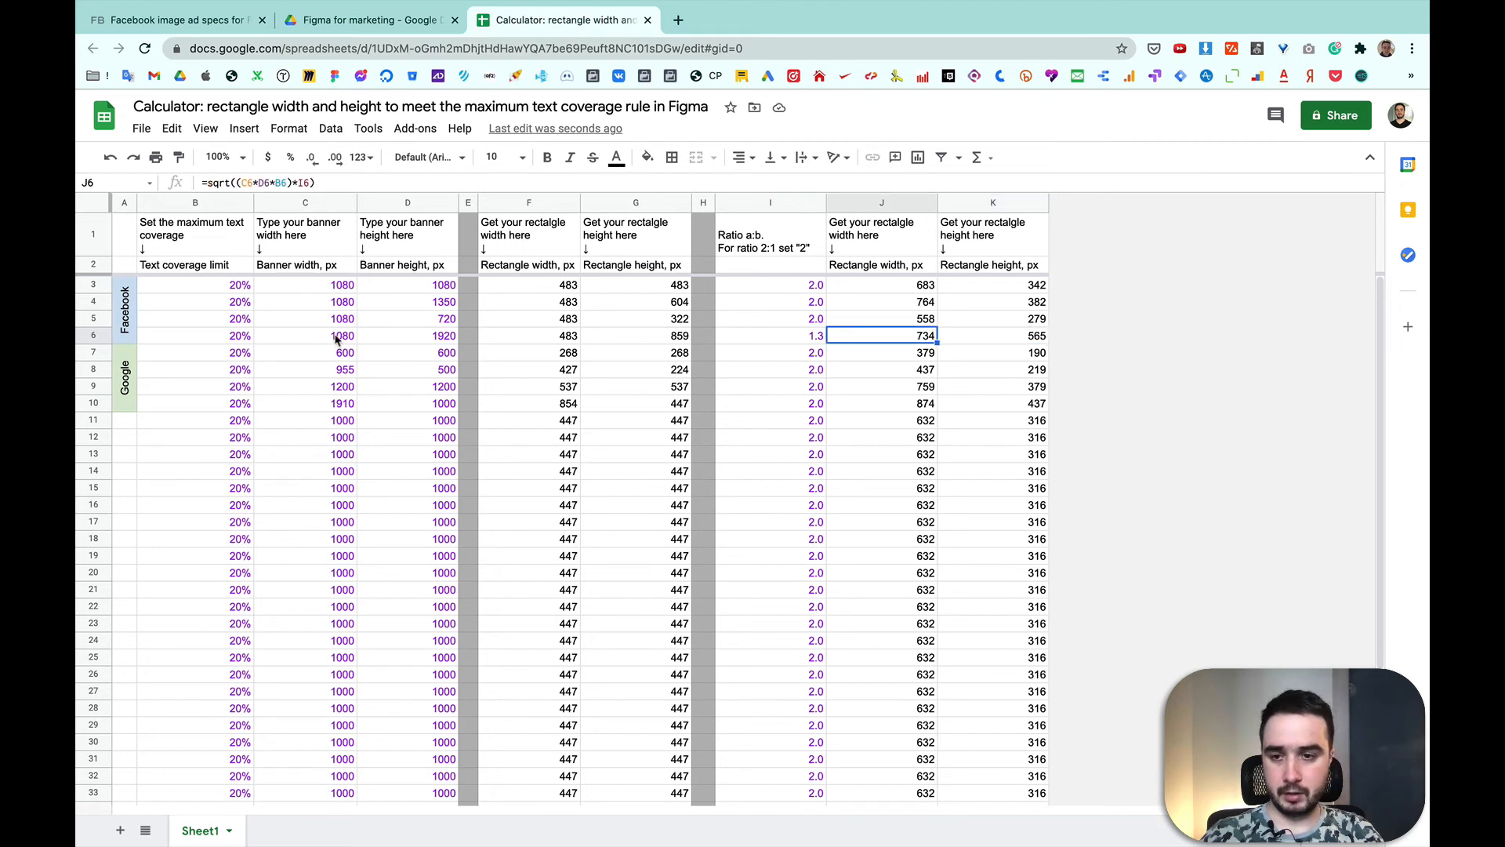
pyautogui.moveTo(339, 337); pyautogui.dragTo(374, 339)
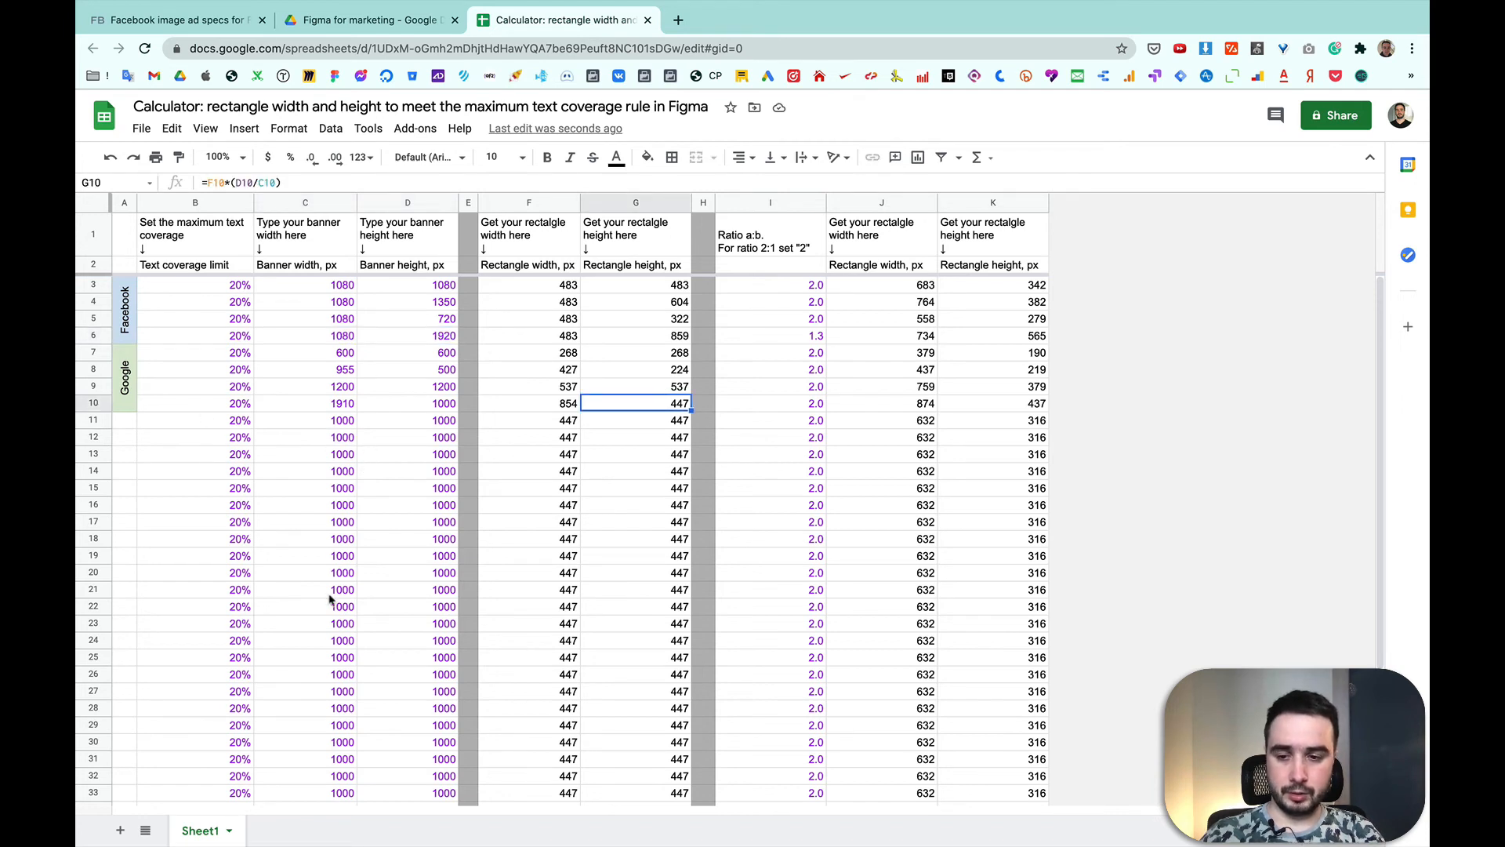
pyautogui.click(299, 425)
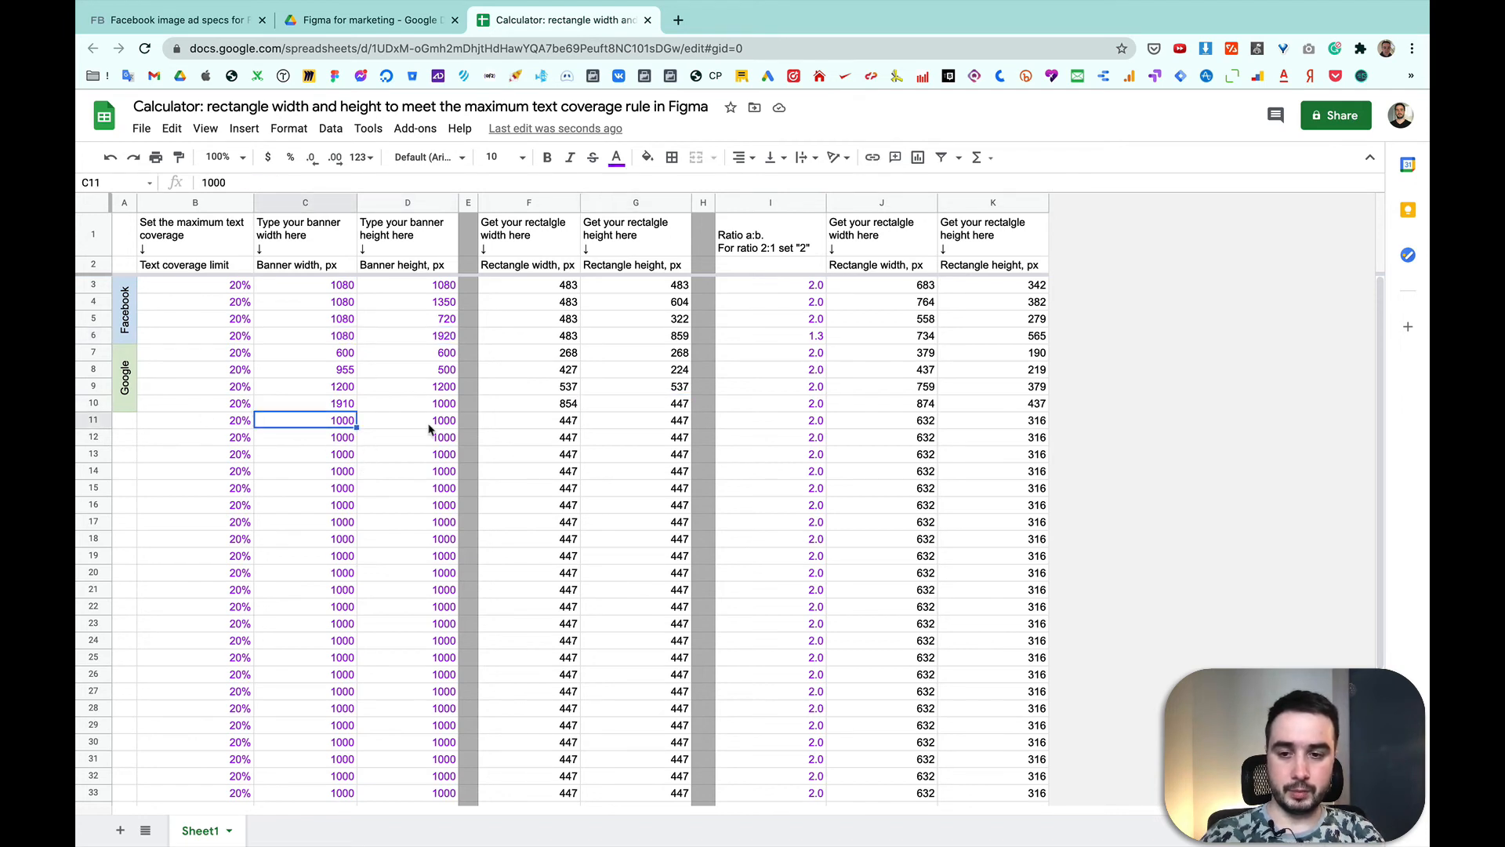
pyautogui.click(552, 427)
pyautogui.click(761, 426)
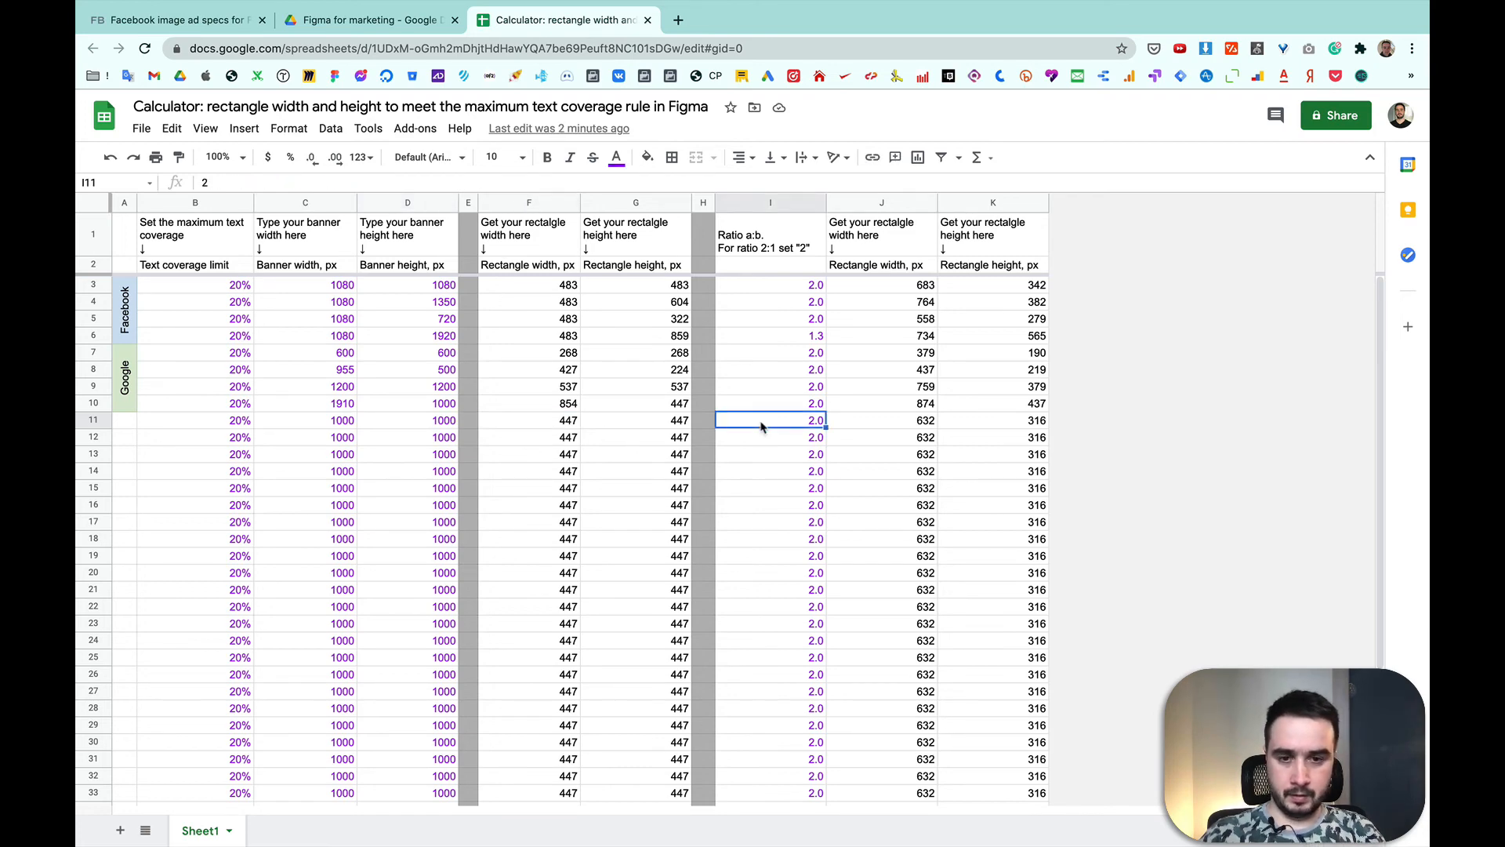
# Step: Return to Figma and look over the grid-checked and frame-checked banners across the Facebook banners page
pyautogui.hotkey('ctrl', 'Right')
pyautogui.scroll(-5, 768, 432)
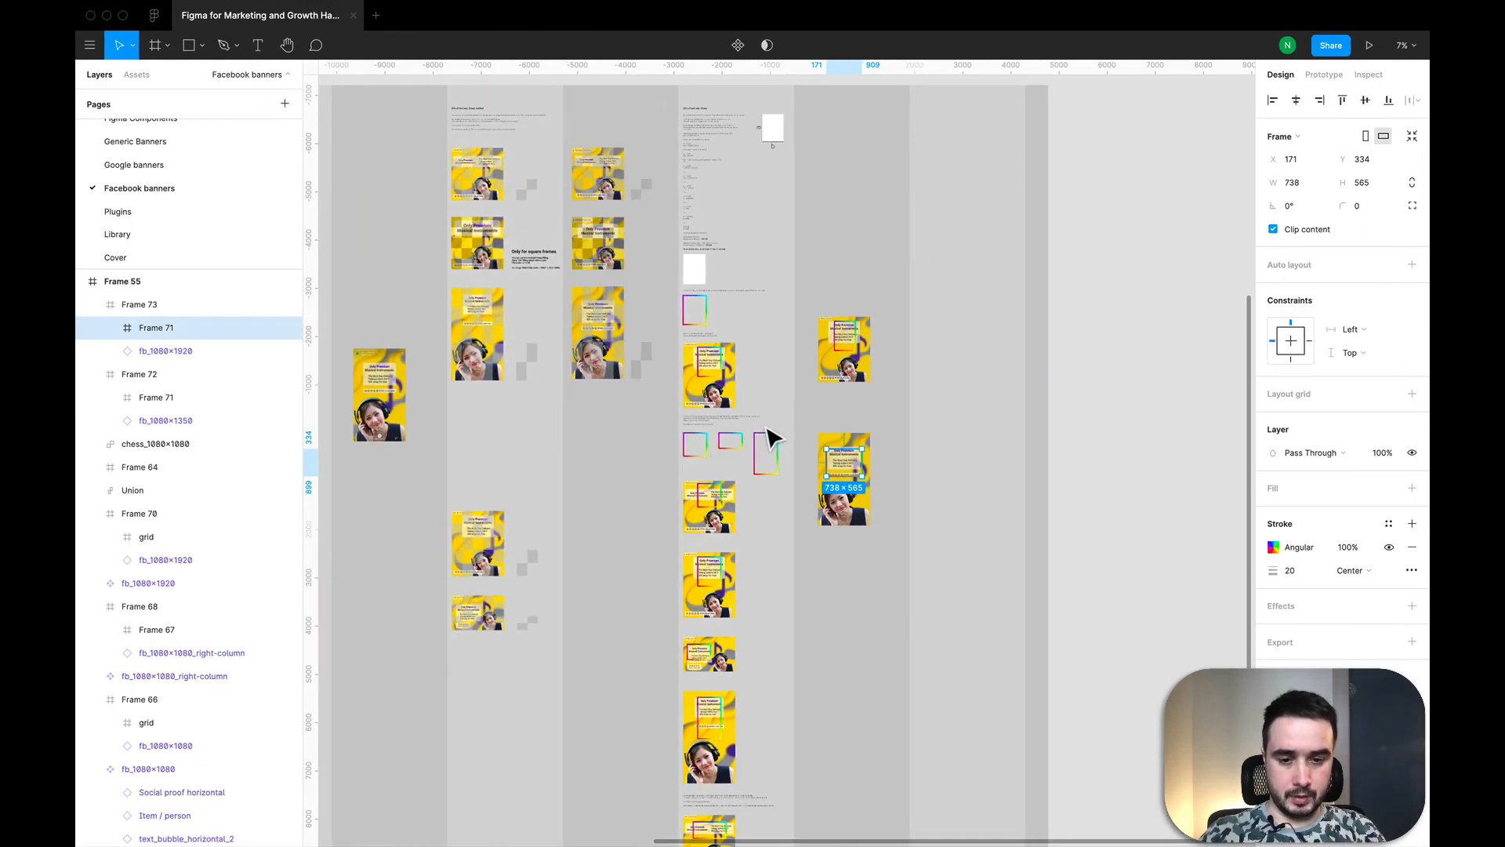
pyautogui.scroll(-4, 768, 430)
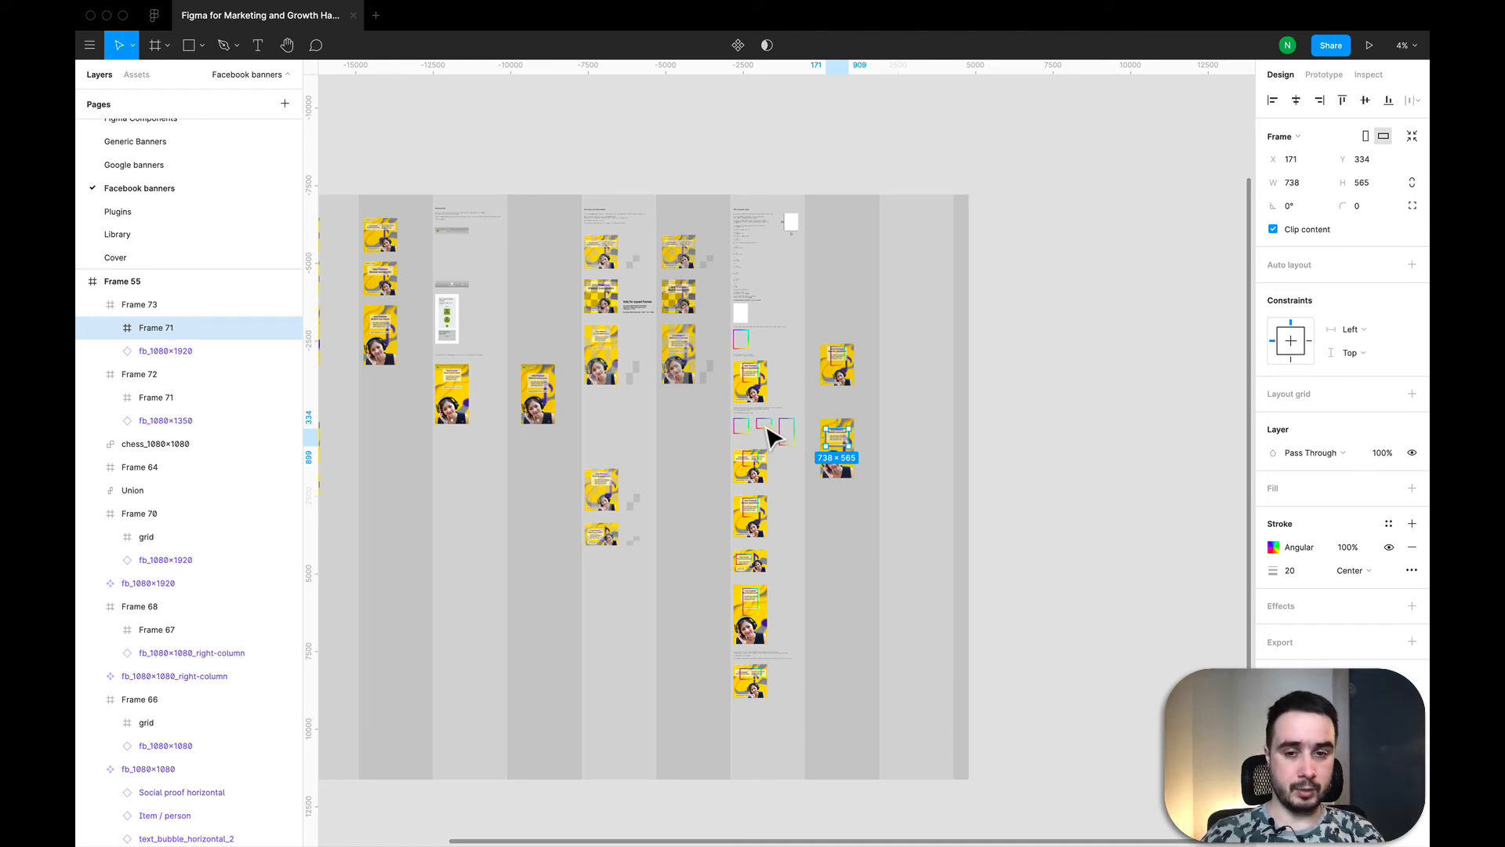
pyautogui.scroll(5, 672, 387)
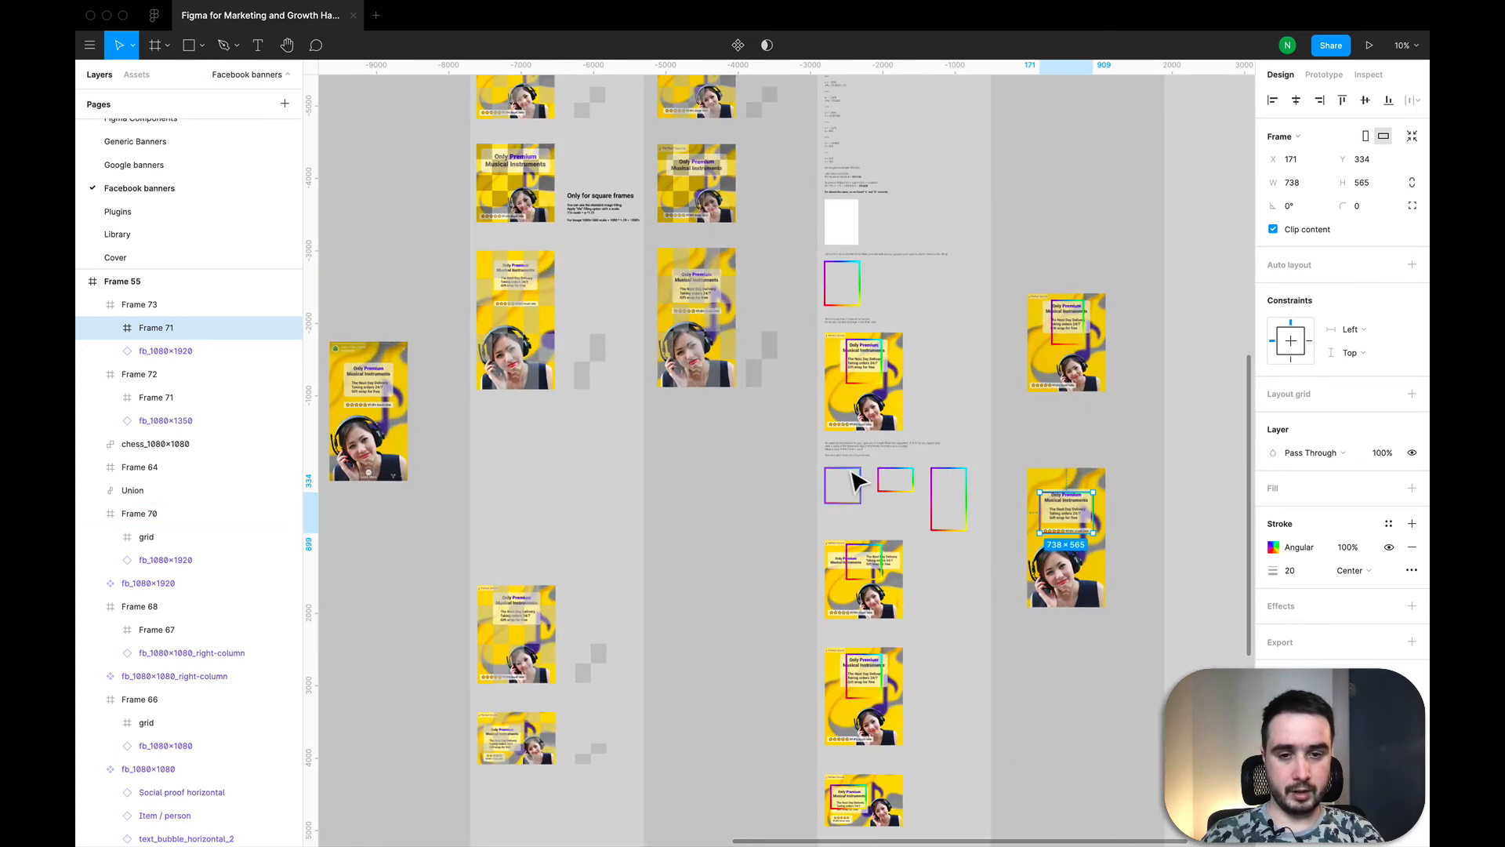
pyautogui.scroll(-3, 854, 481)
pyautogui.scroll(5, 608, 202)
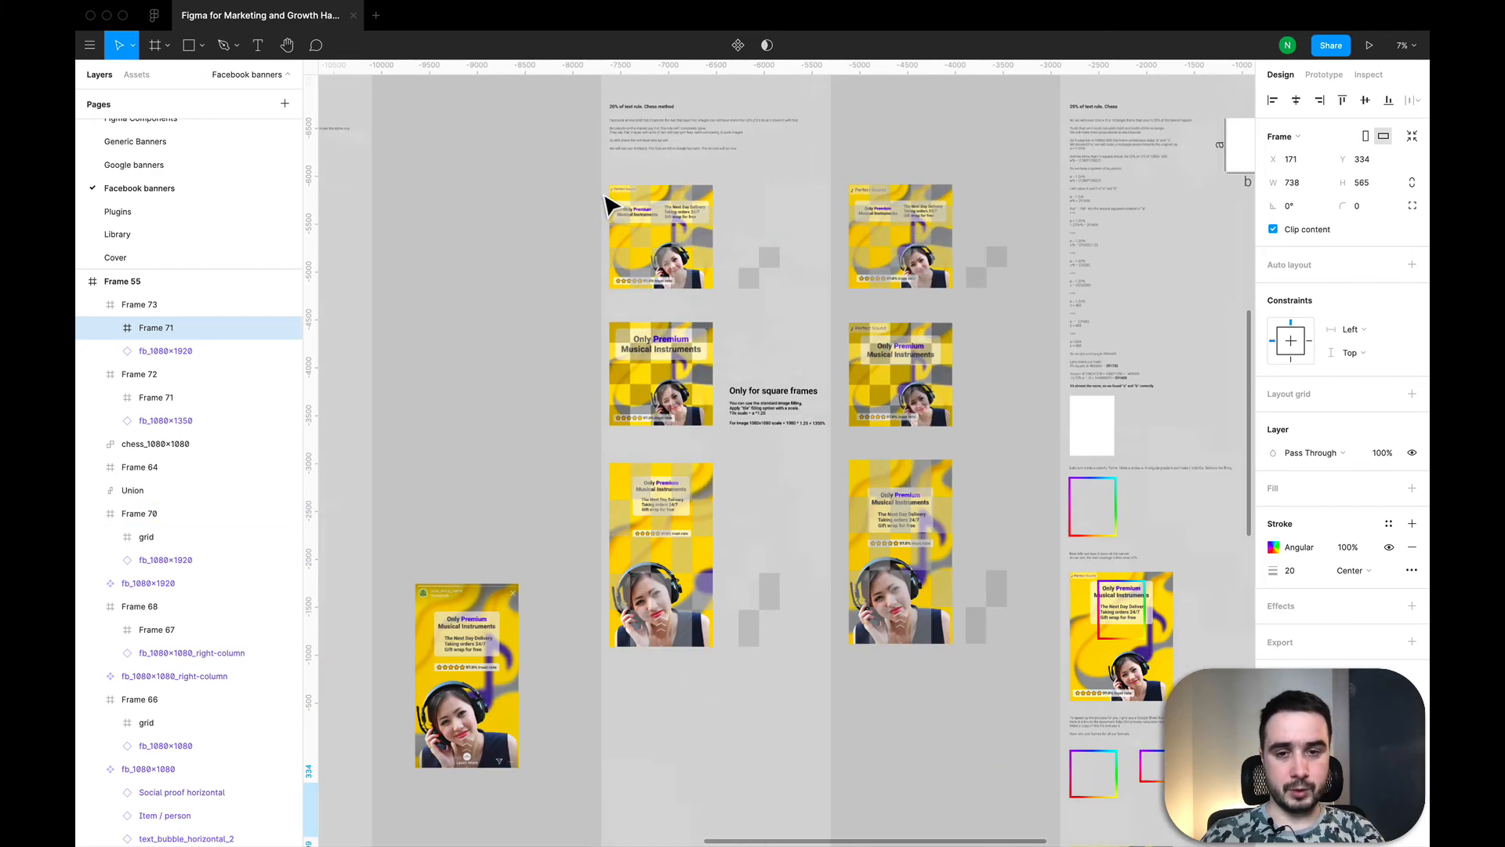
# Step: Inspect the chess_1080×1080 and chess_1080×1920 pattern tiles beside the grid-checked banners
pyautogui.scroll(-3, 651, 215)
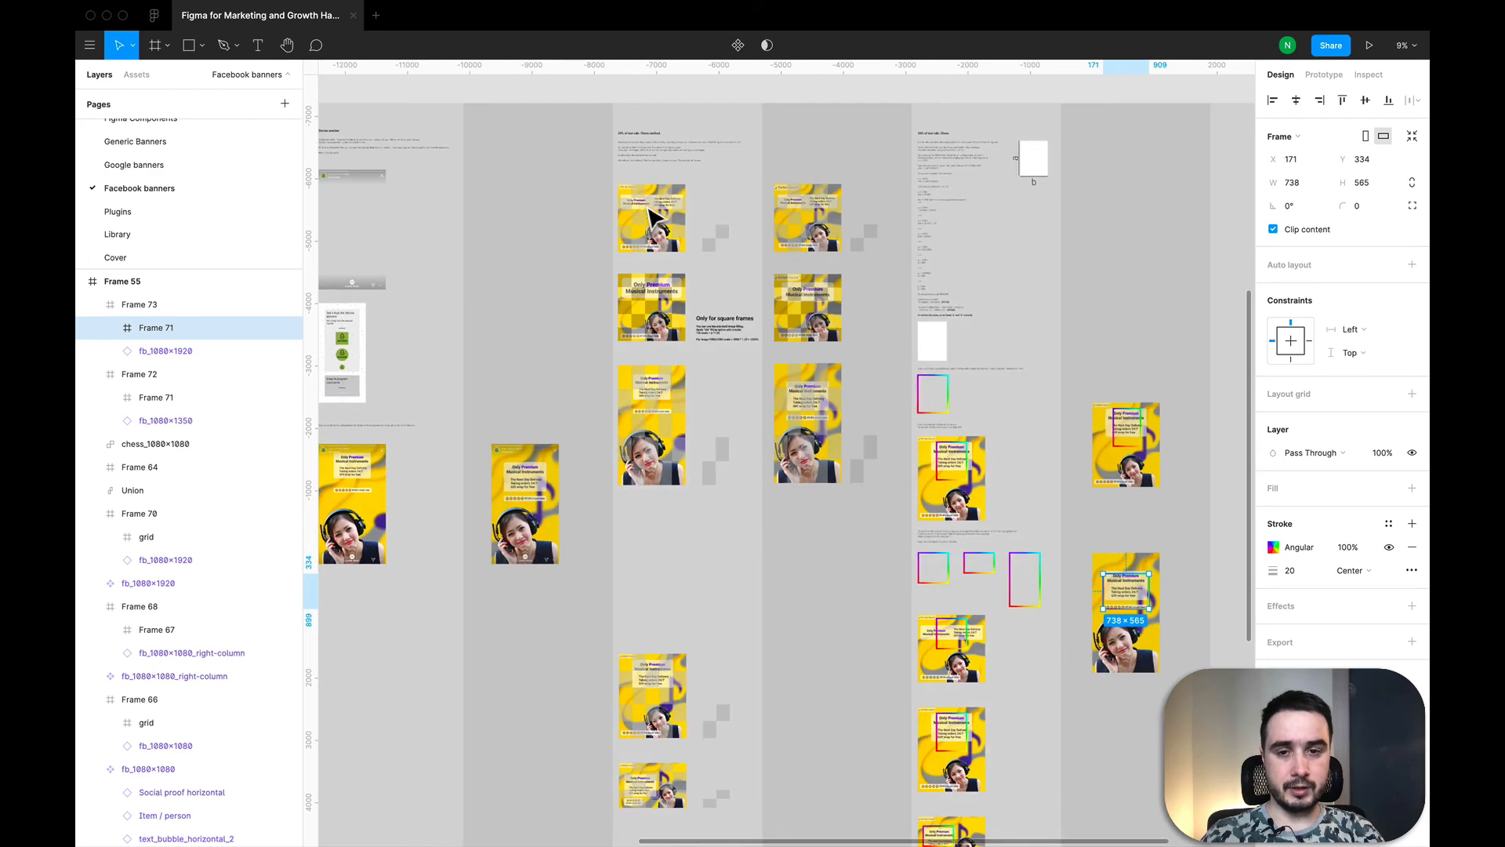
pyautogui.scroll(4, 653, 215)
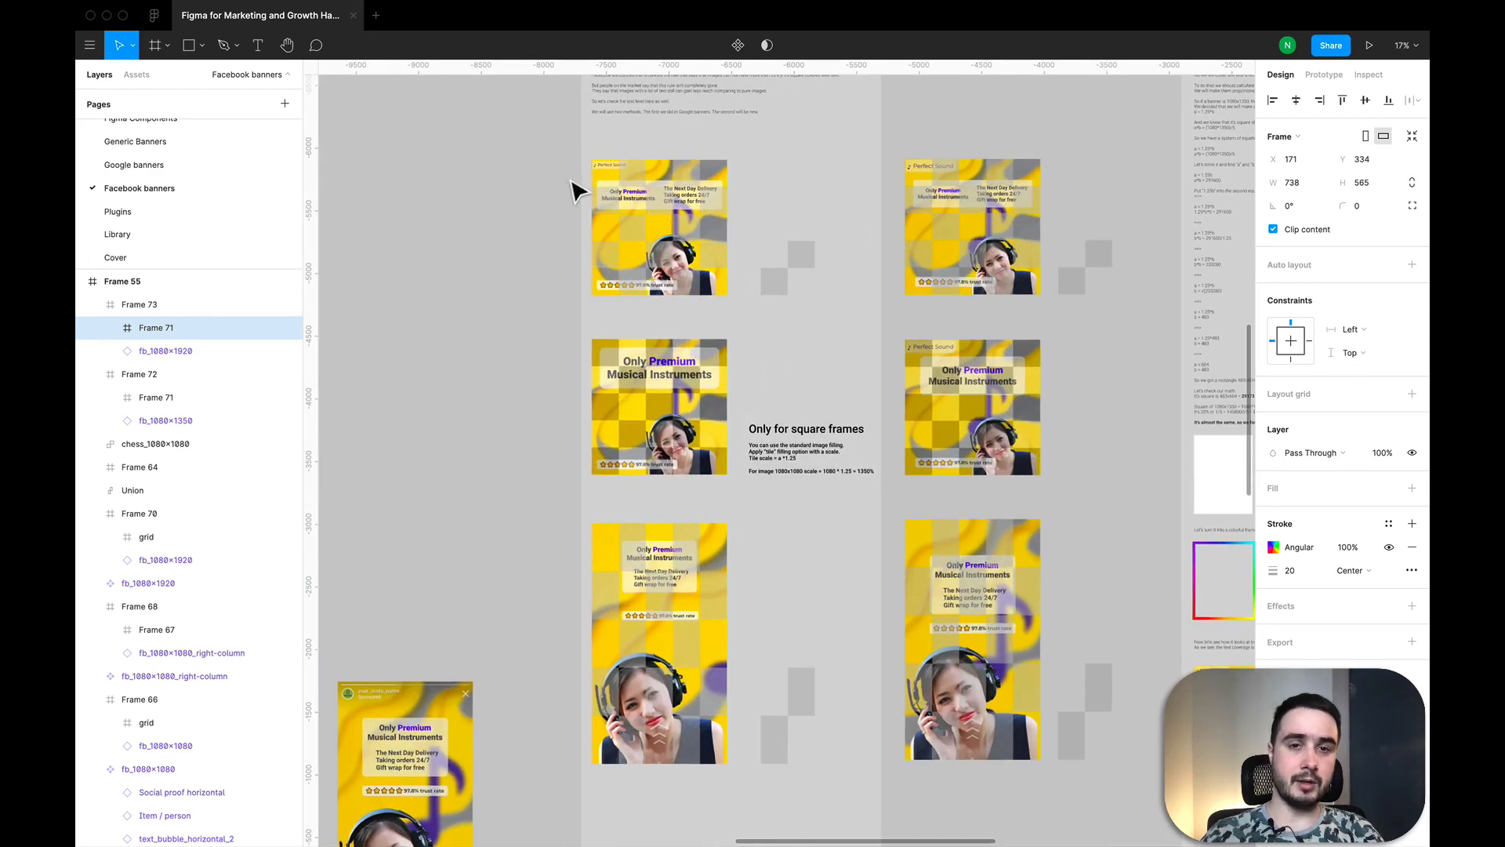
pyautogui.scroll(-3, 784, 392)
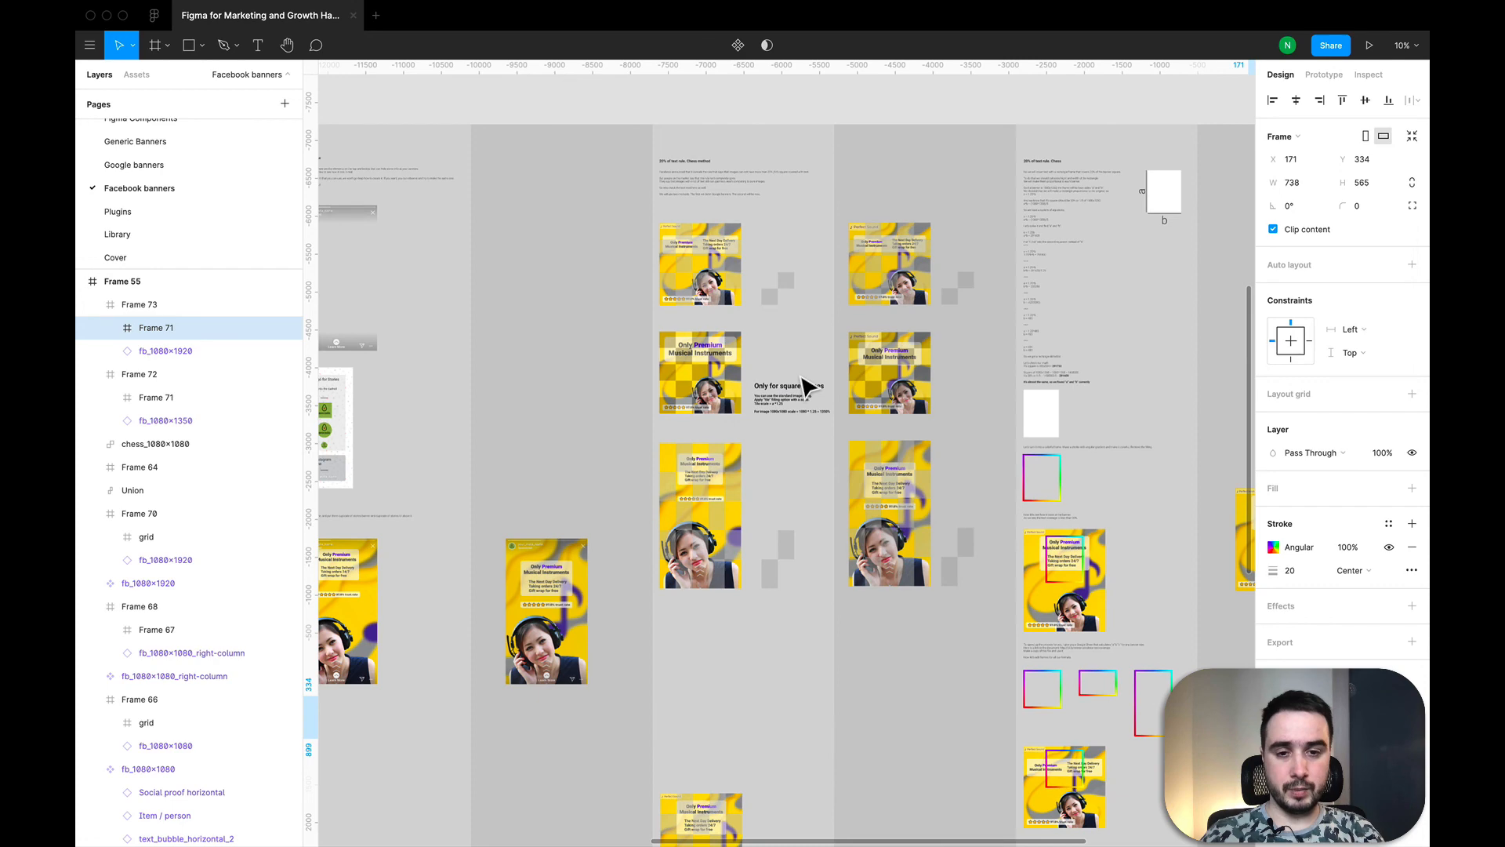
pyautogui.click(772, 292)
pyautogui.scroll(4, 784, 393)
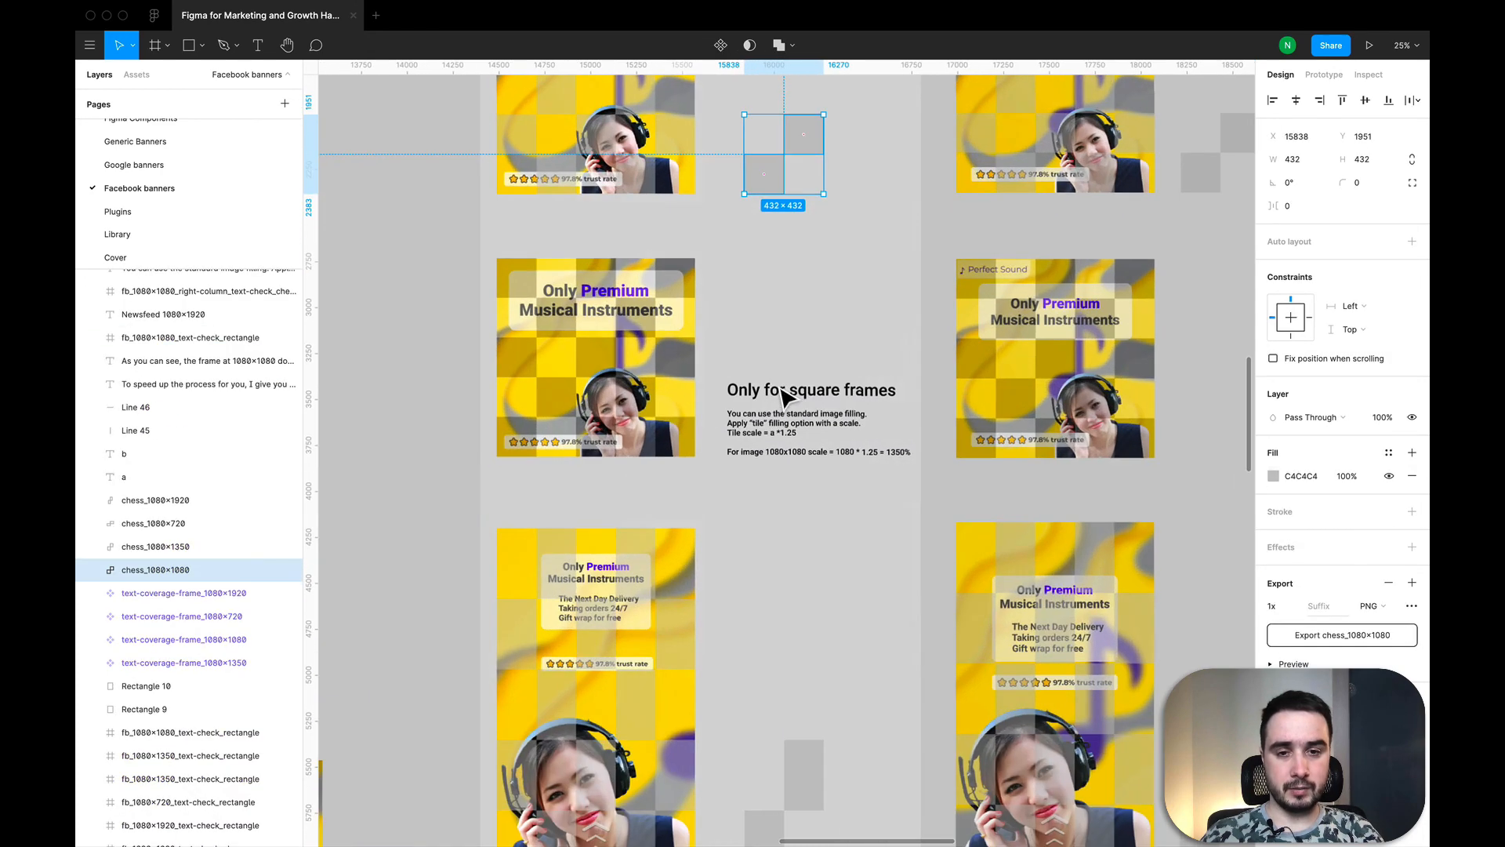
pyautogui.scroll(-2, 784, 393)
pyautogui.scroll(5, 761, 216)
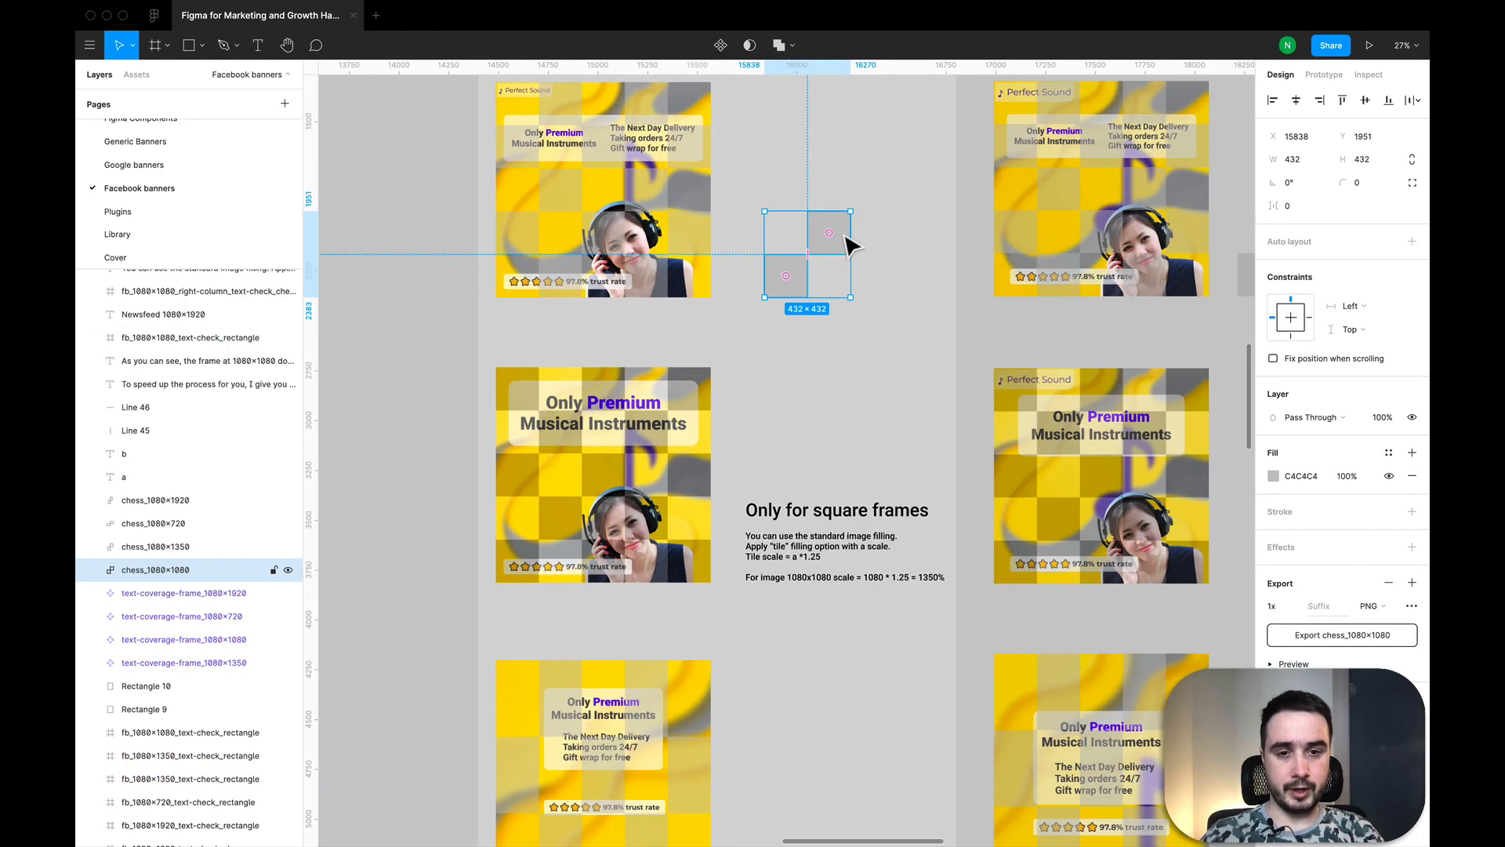
pyautogui.scroll(-4, 780, 675)
pyautogui.click(776, 676)
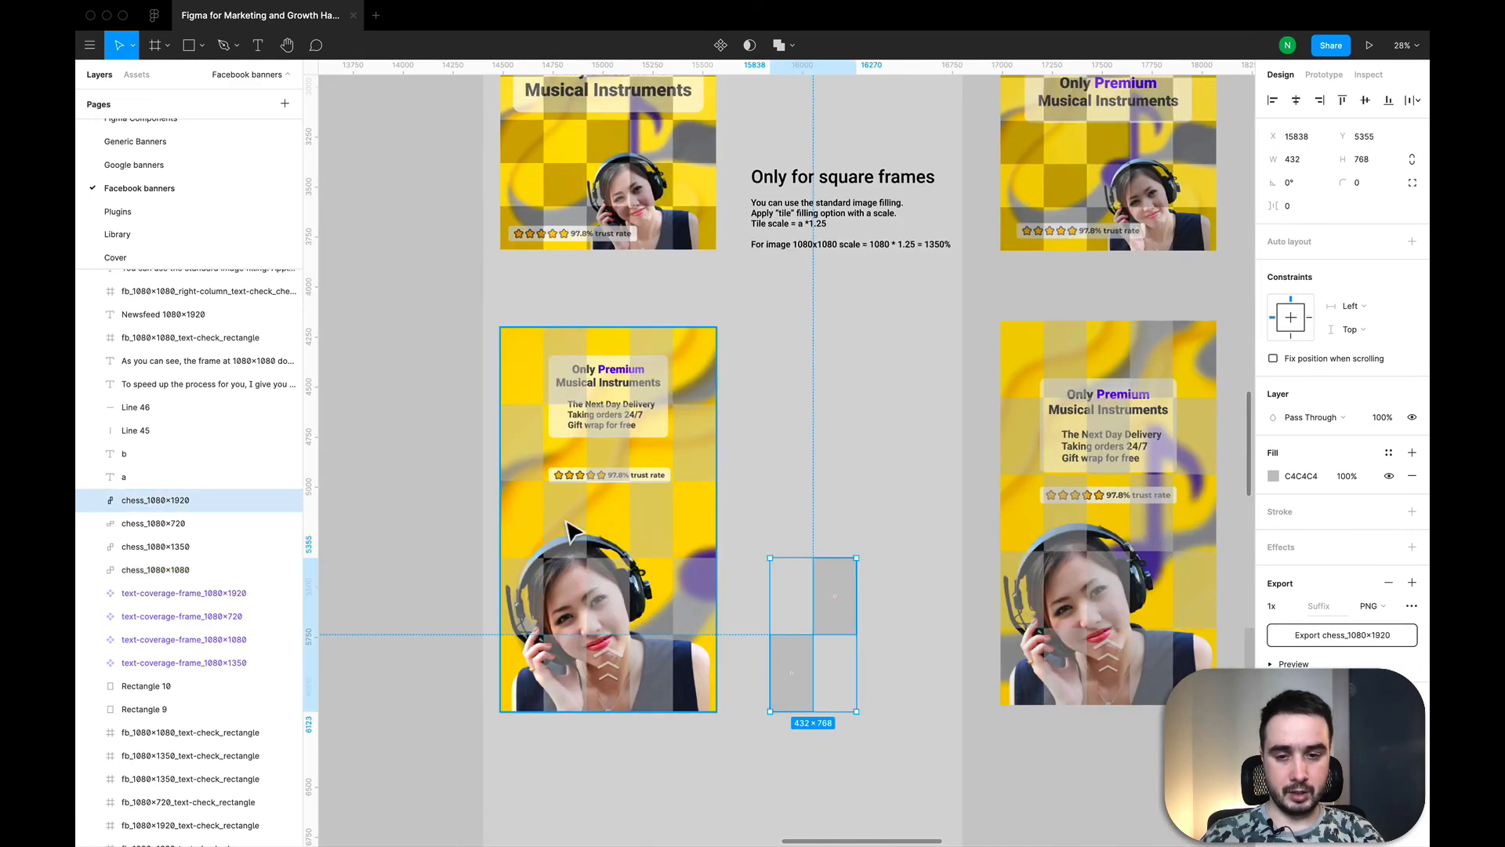
pyautogui.scroll(-3, 551, 529)
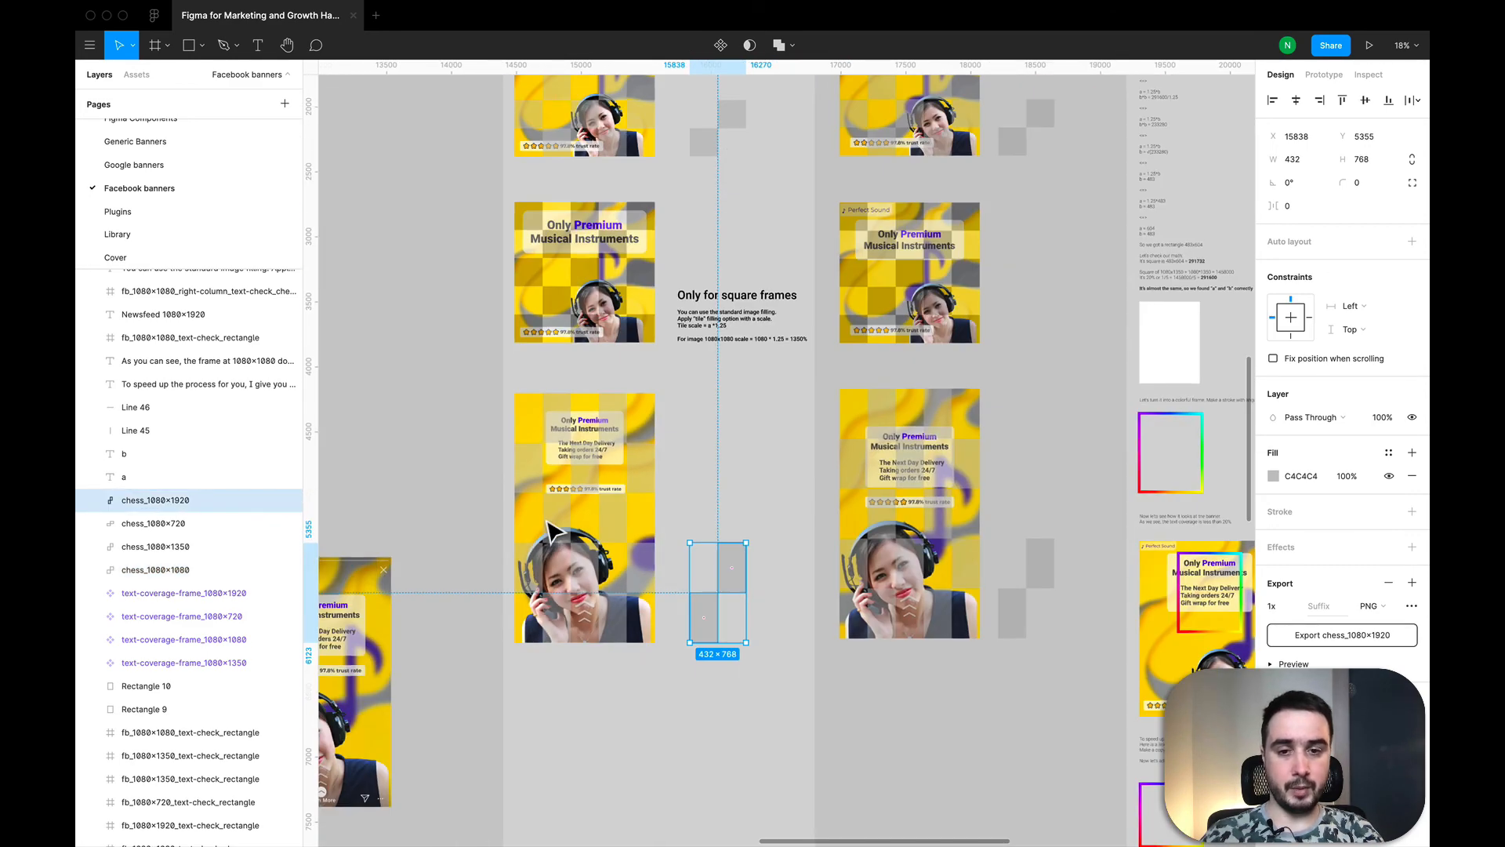
# Step: Read the "Only for square frames" note on tile fill scaling and examine the neighbouring chess-checked square banners
pyautogui.scroll(2, 594, 337)
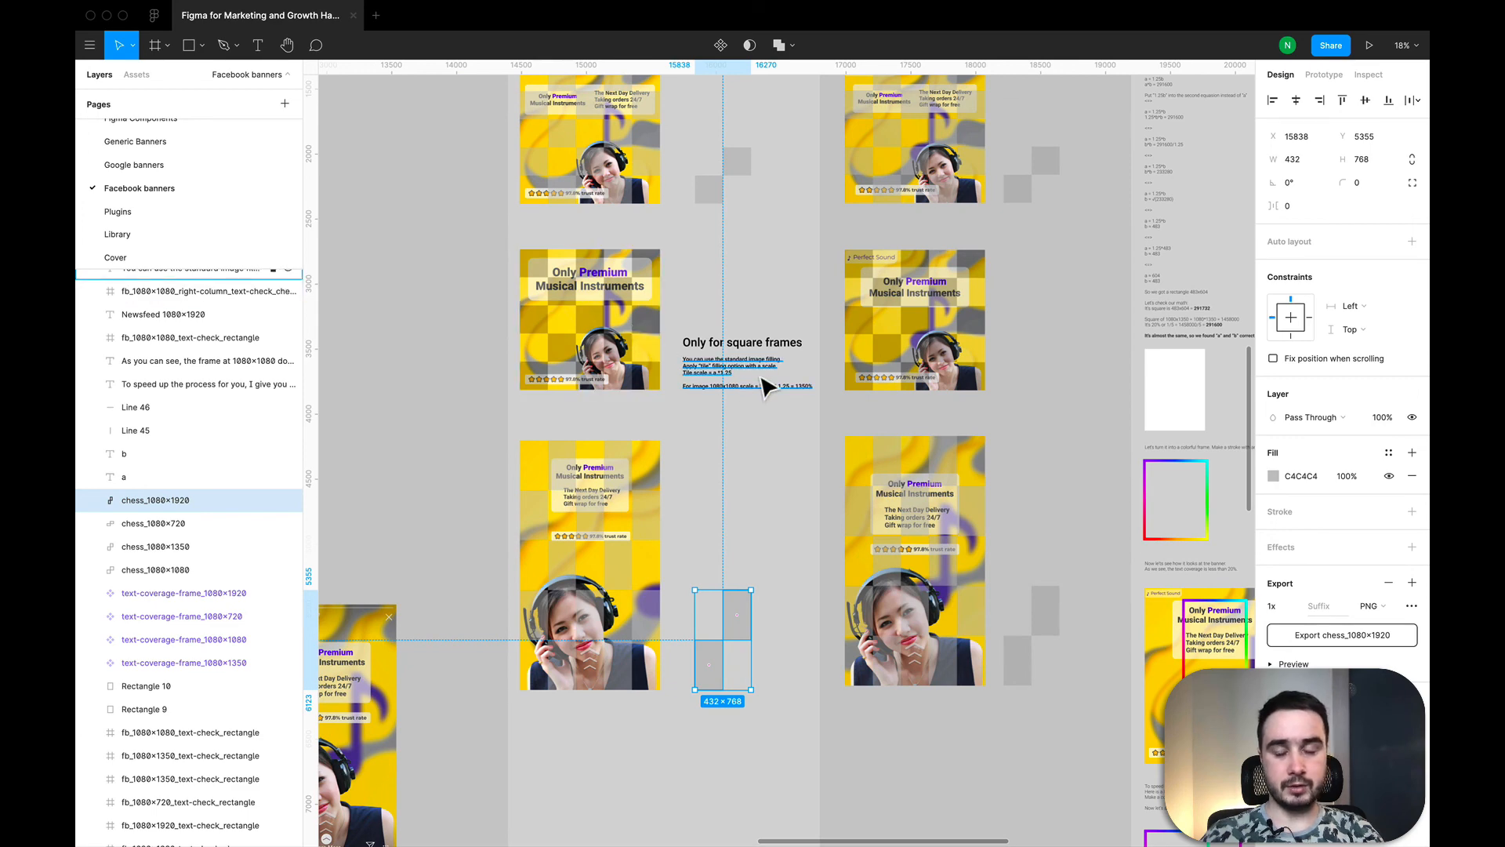
pyautogui.scroll(3, 746, 372)
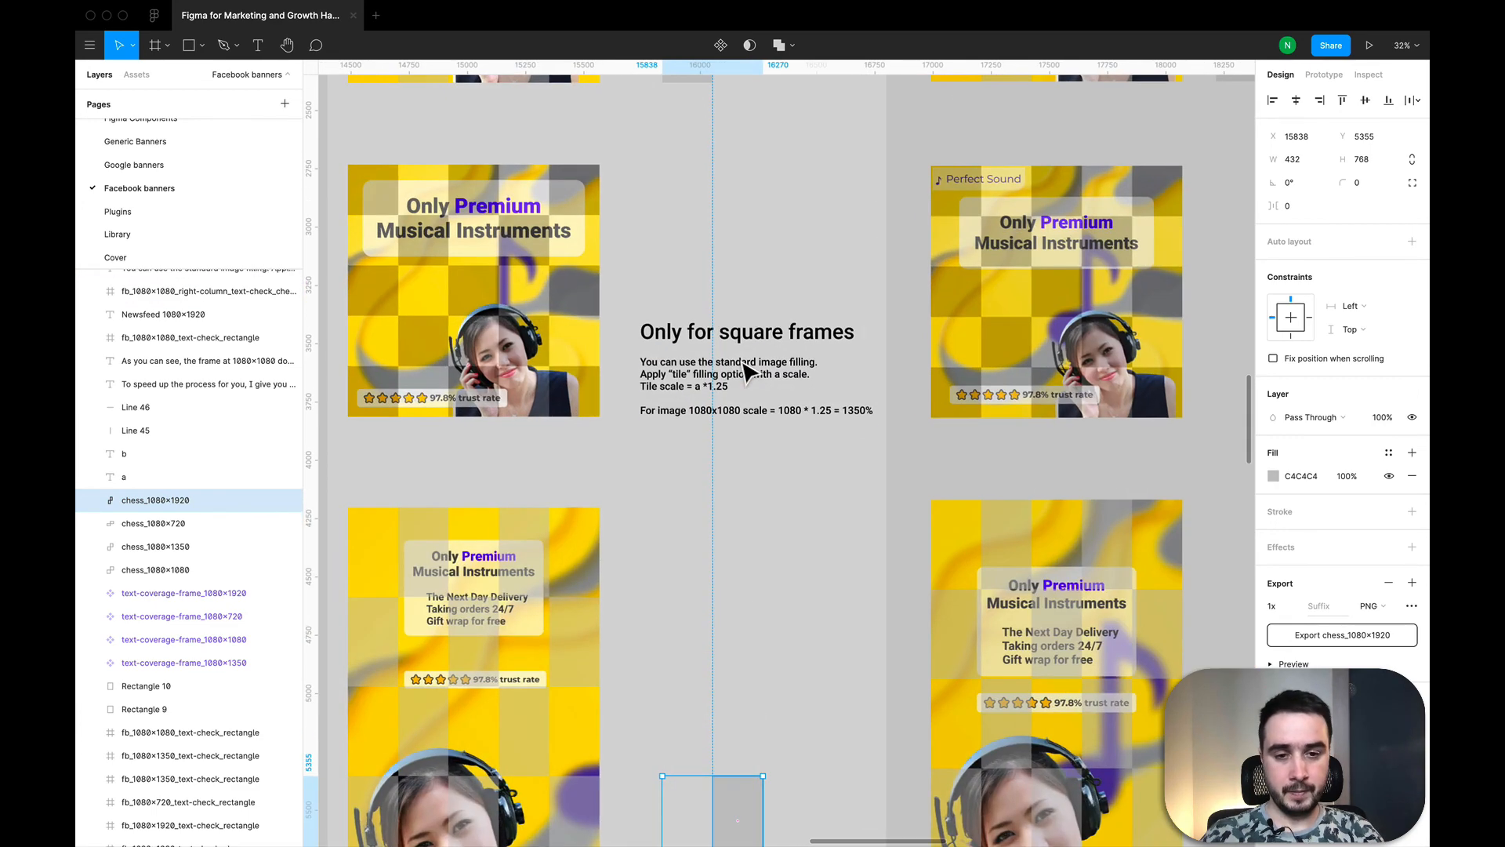
pyautogui.scroll(5, 717, 392)
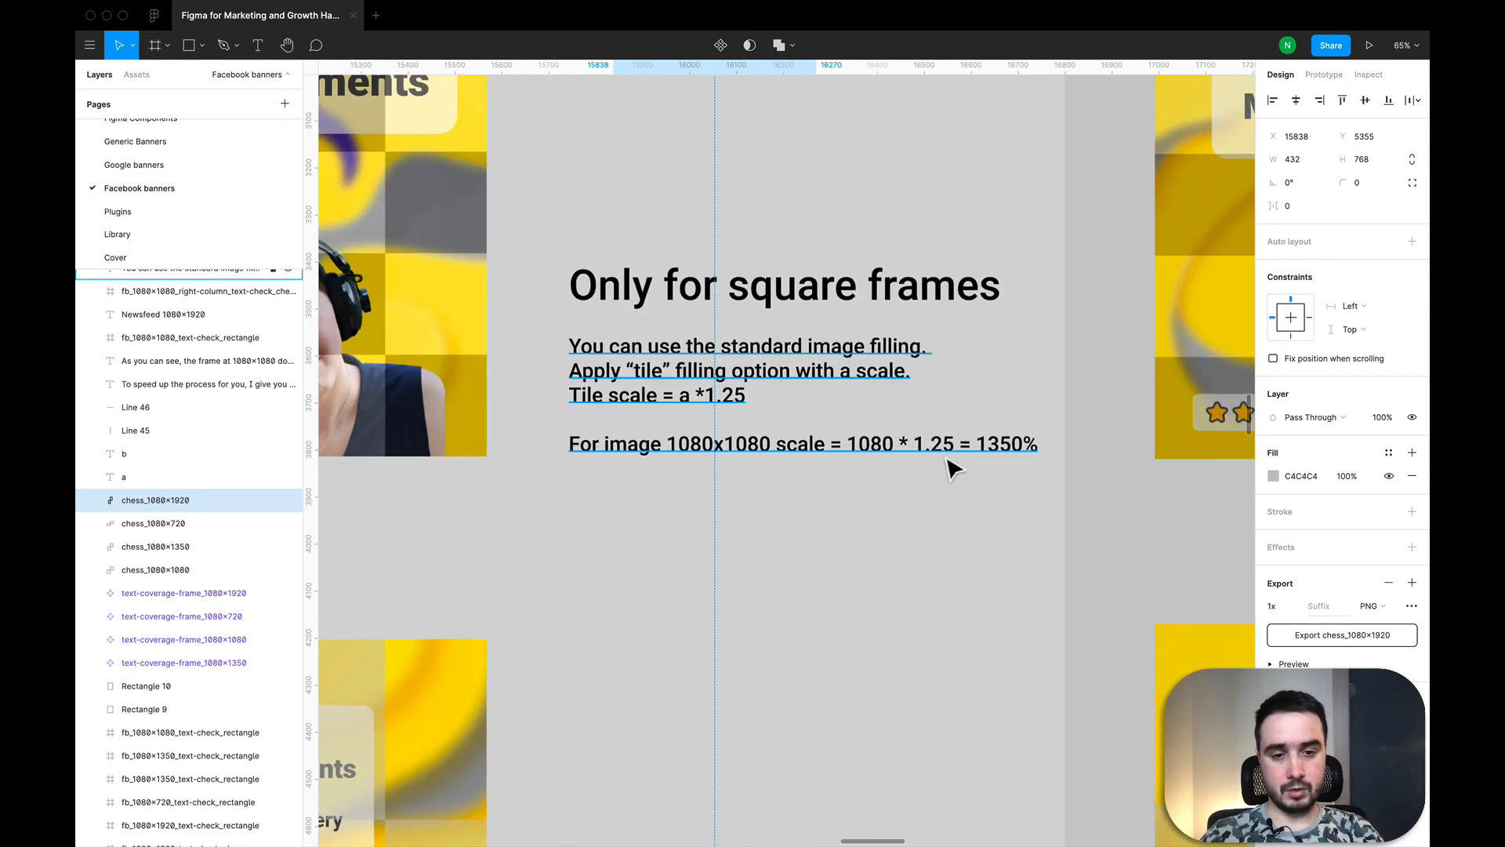
pyautogui.scroll(-1, 953, 444)
pyautogui.scroll(-3, 954, 444)
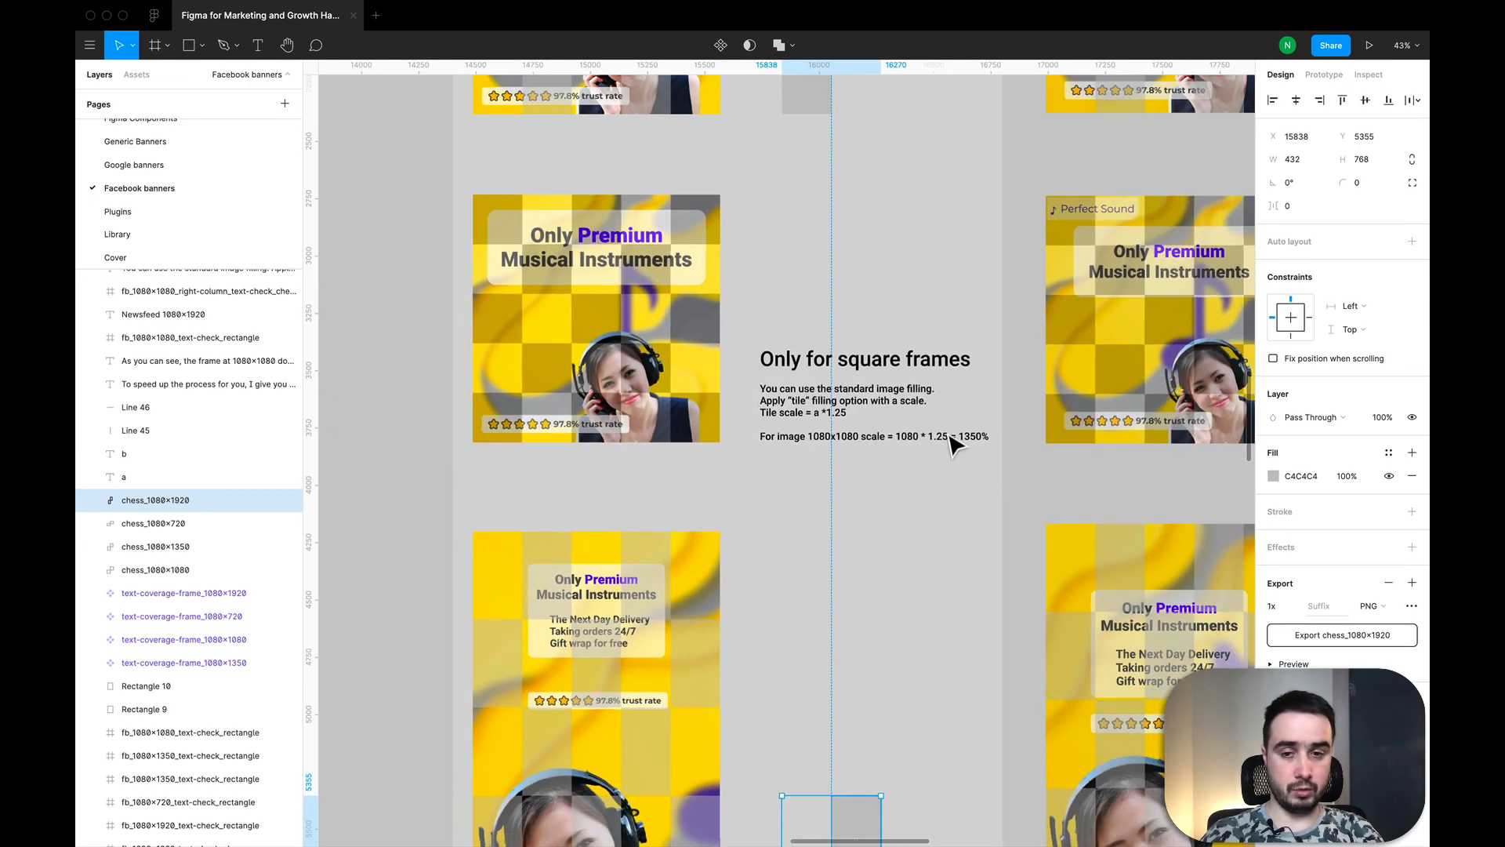
pyautogui.hscroll(4, 847, 474)
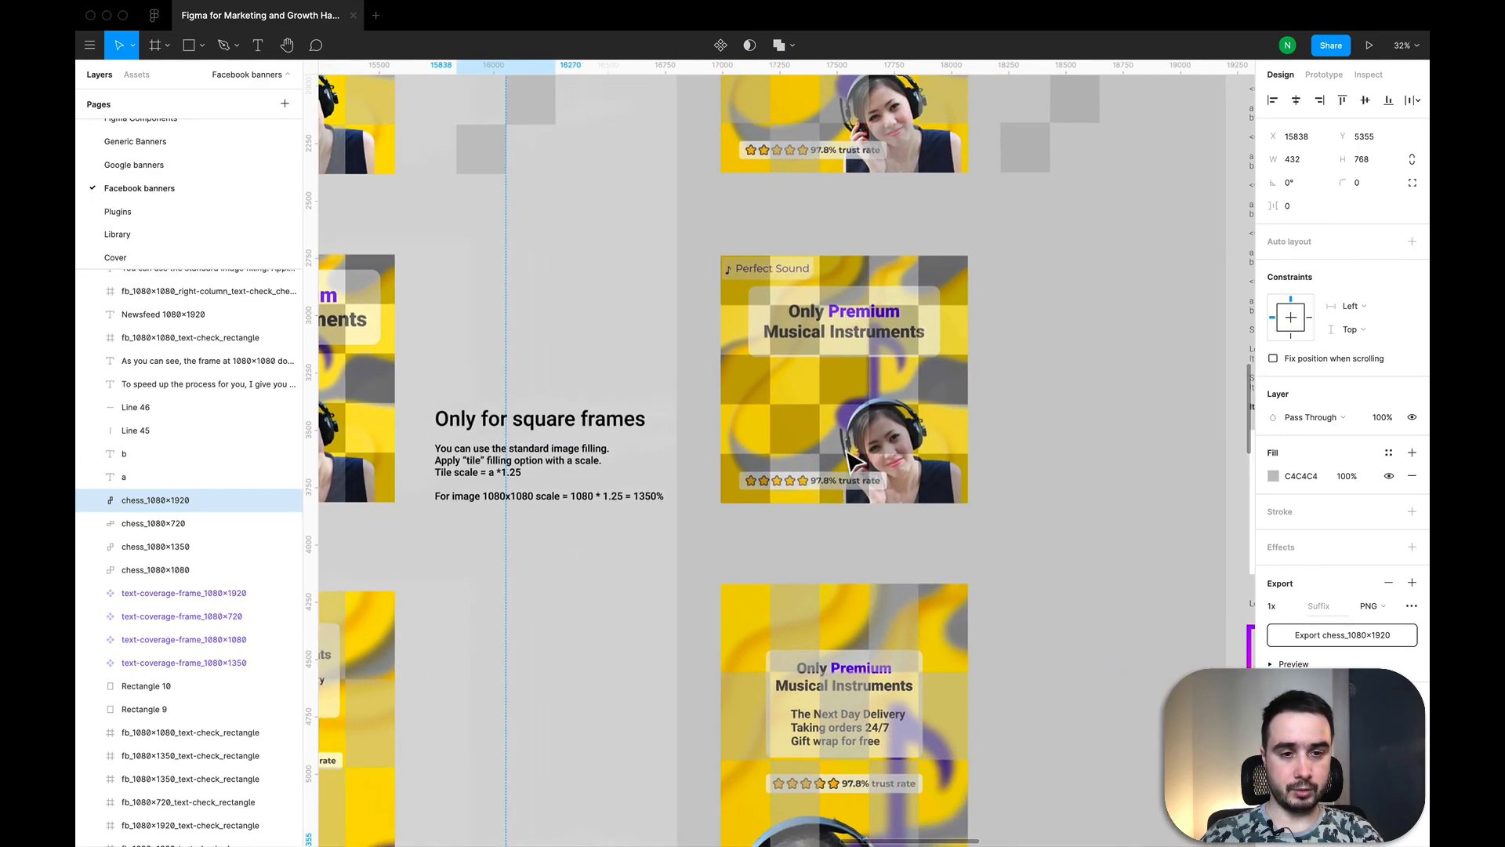
pyautogui.scroll(-2, 902, 345)
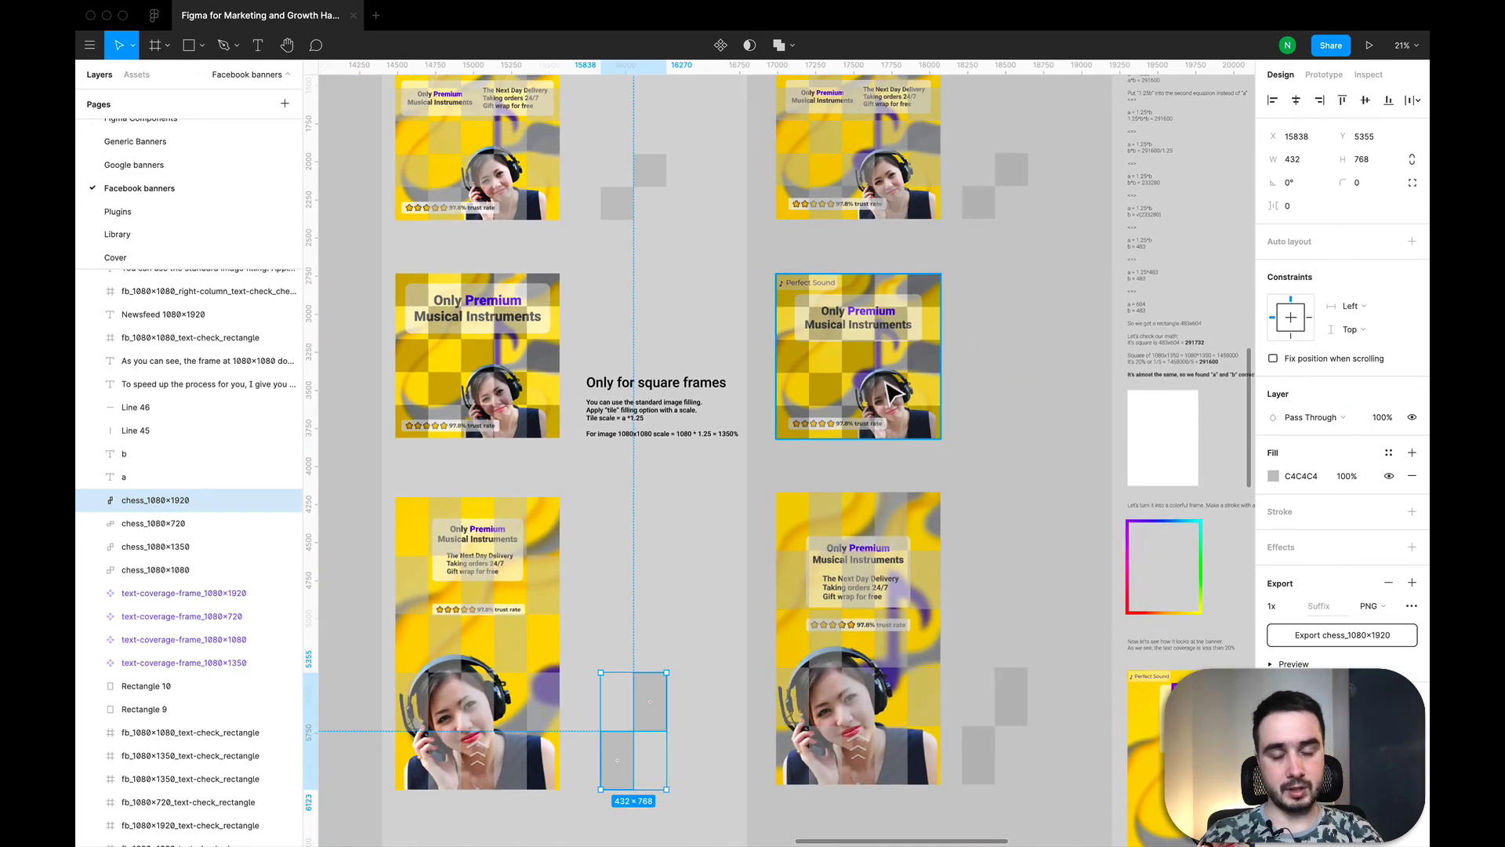
# Step: Compare the chess-checked banners with the rainbow-framed banners and their text-coverage frames across the Facebook banners page
pyautogui.scroll(-4, 893, 390)
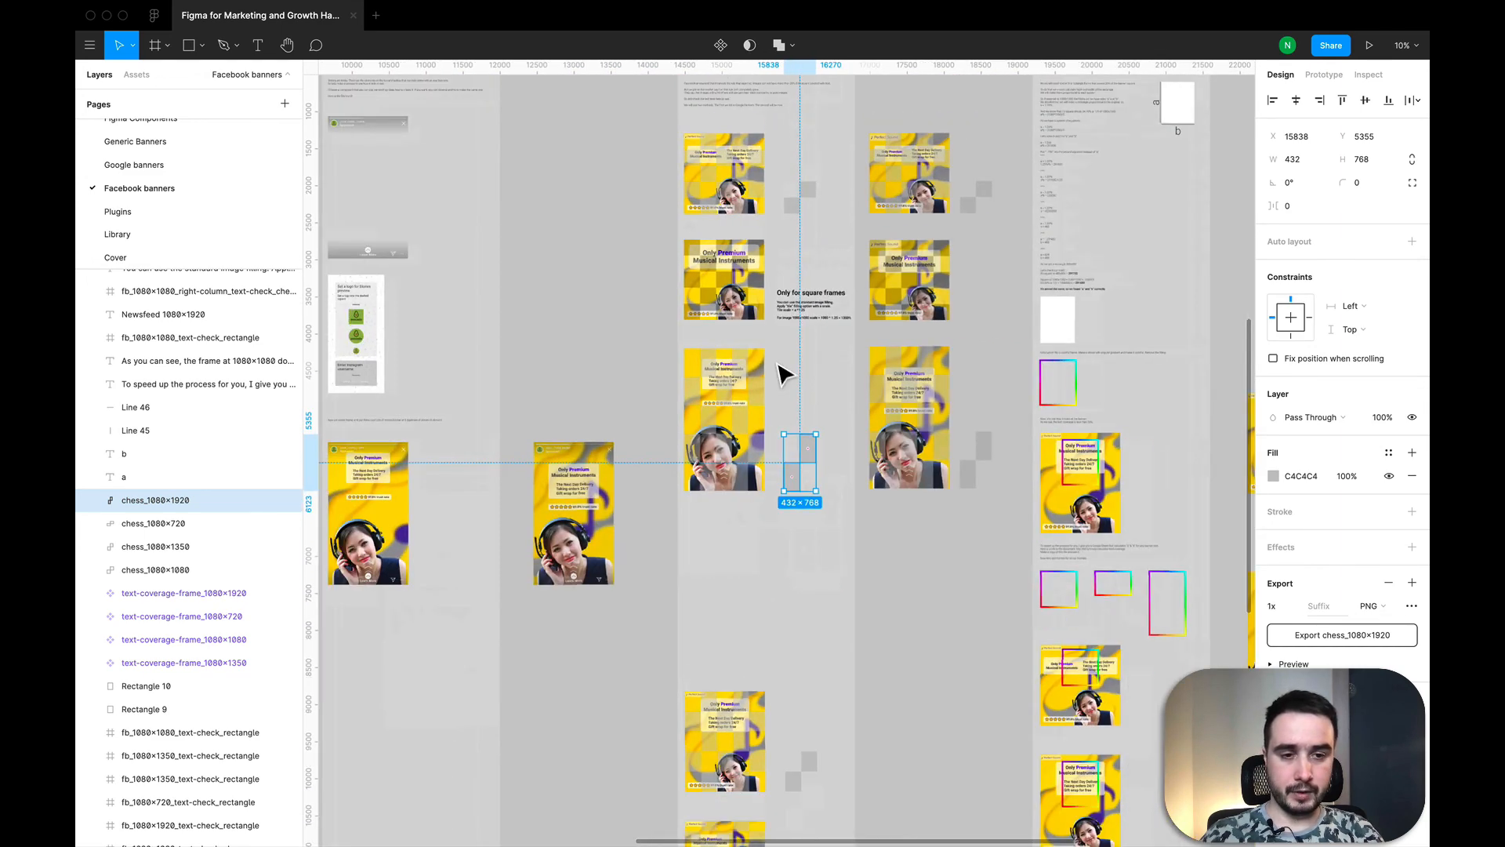
pyautogui.hscroll(3, 823, 396)
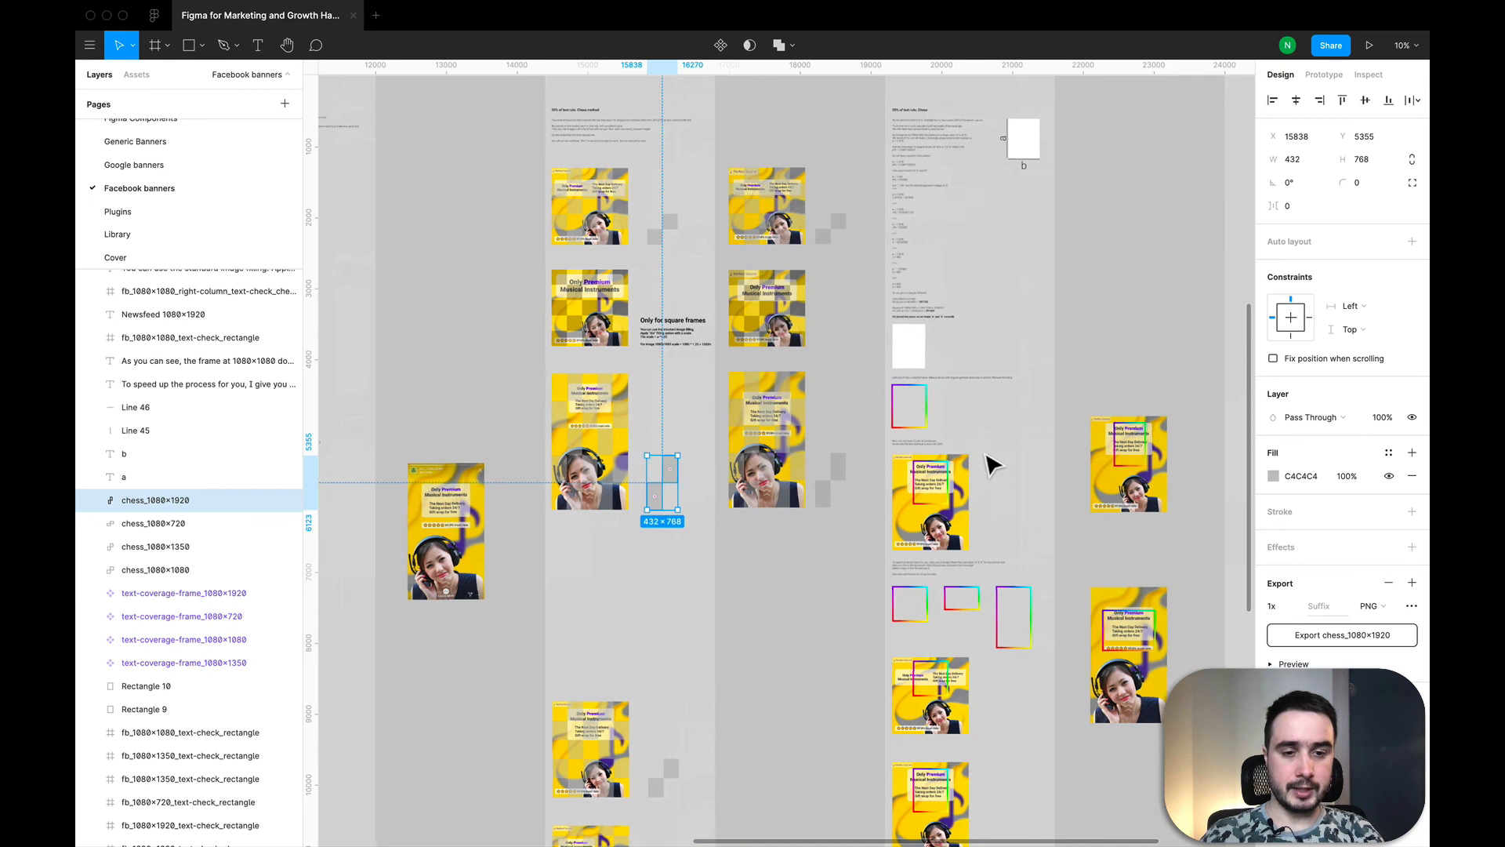
pyautogui.scroll(-2, 941, 432)
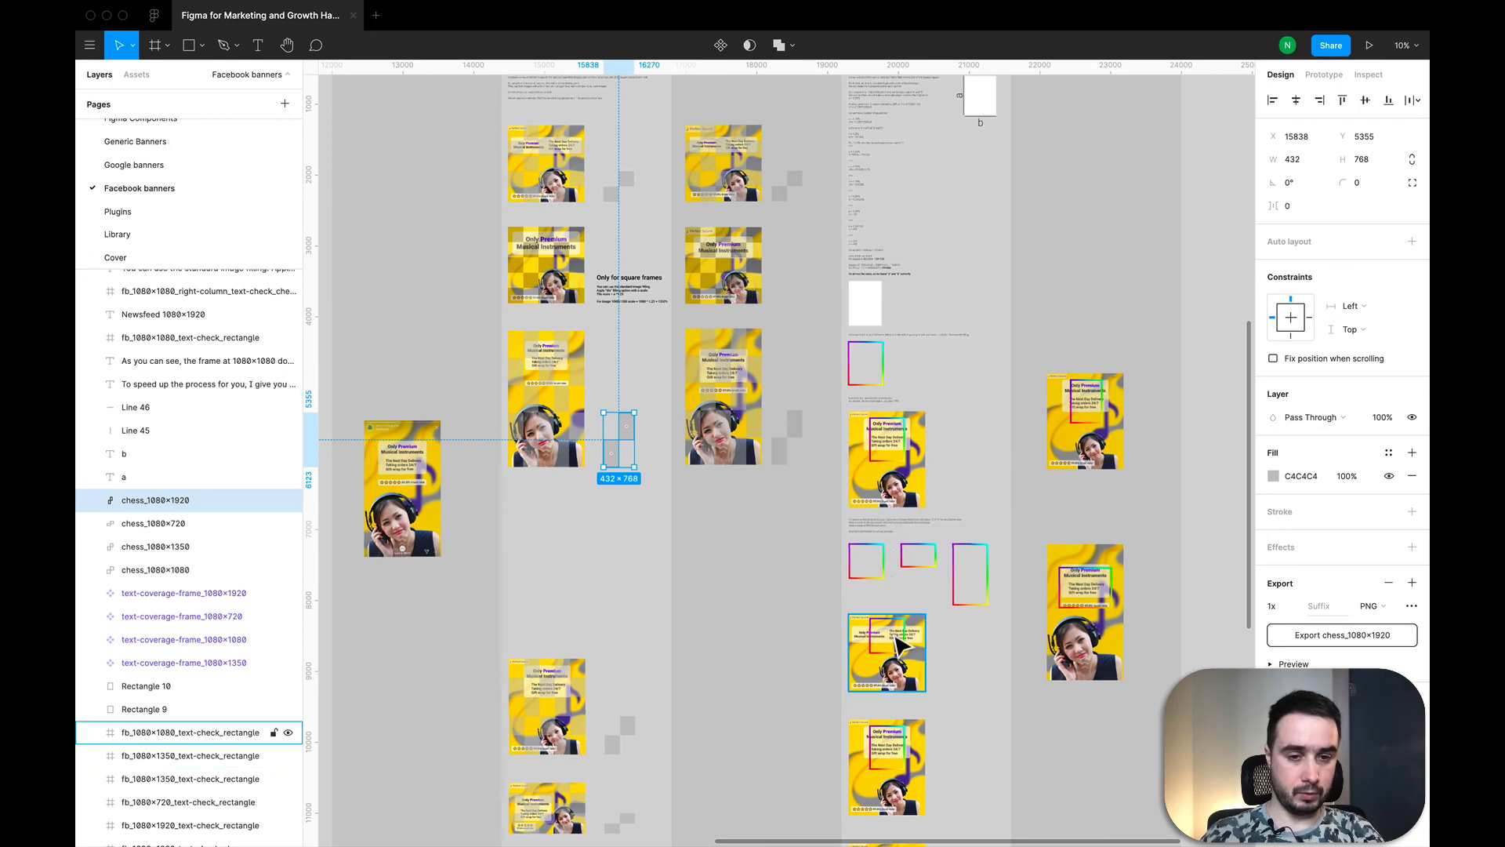
pyautogui.scroll(3, 884, 468)
pyautogui.scroll(-5, 893, 462)
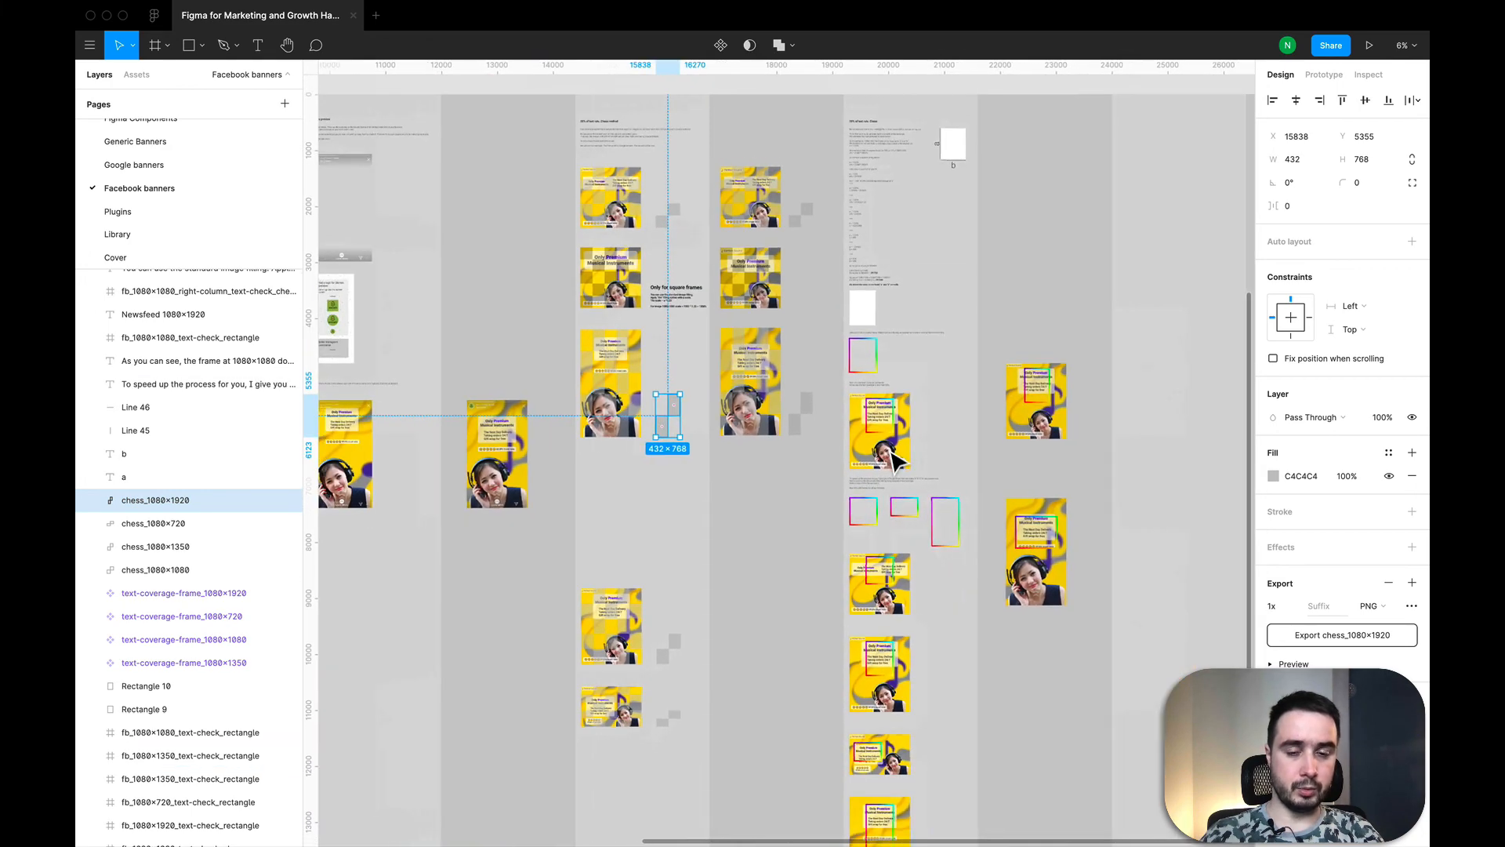
pyautogui.scroll(2, 896, 463)
pyautogui.scroll(2, 897, 463)
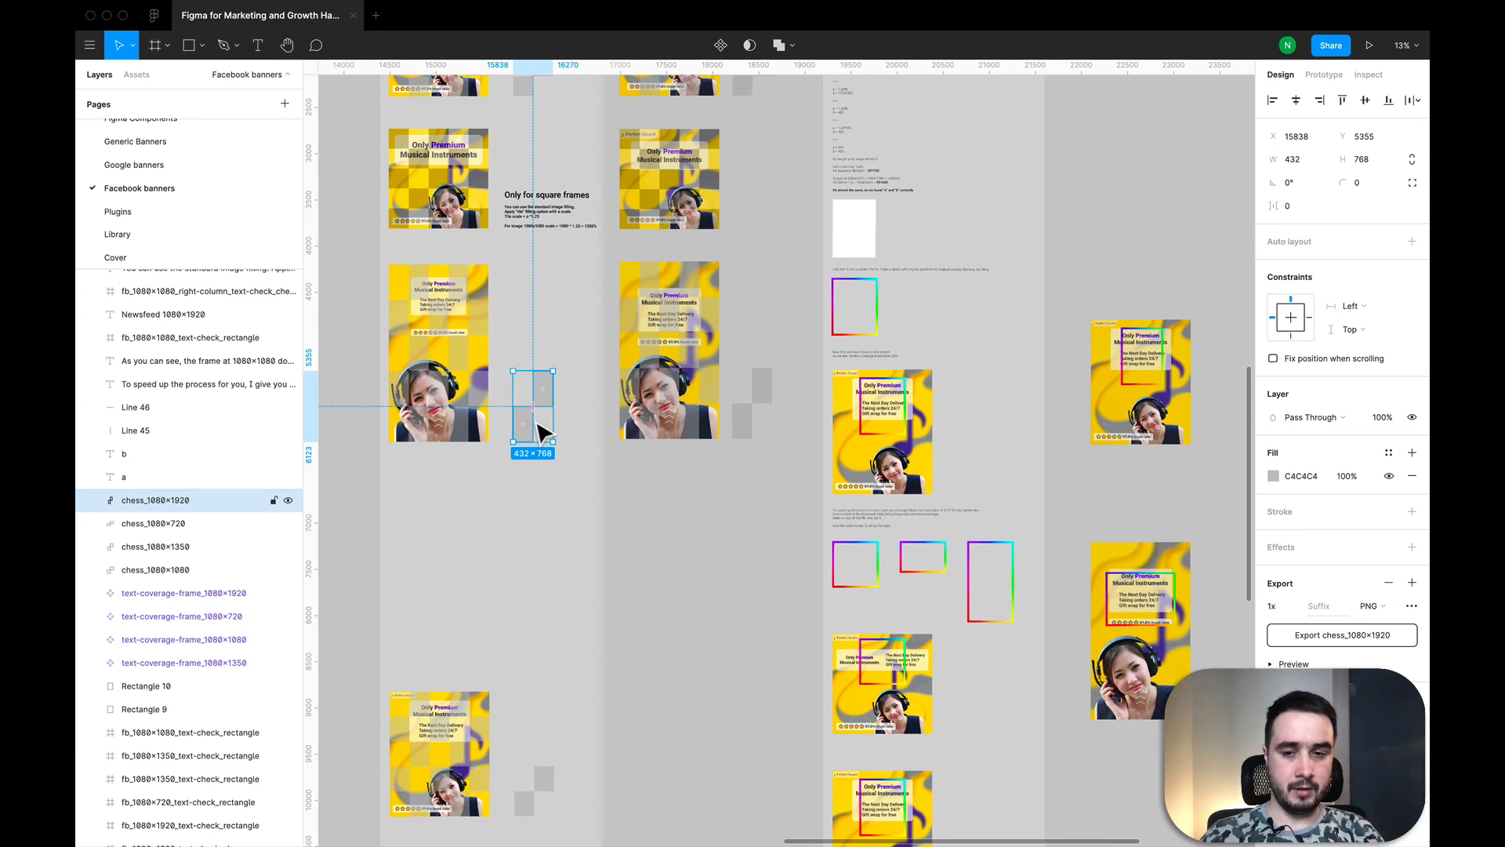
pyautogui.hscroll(-3, 520, 350)
pyautogui.scroll(3, 521, 349)
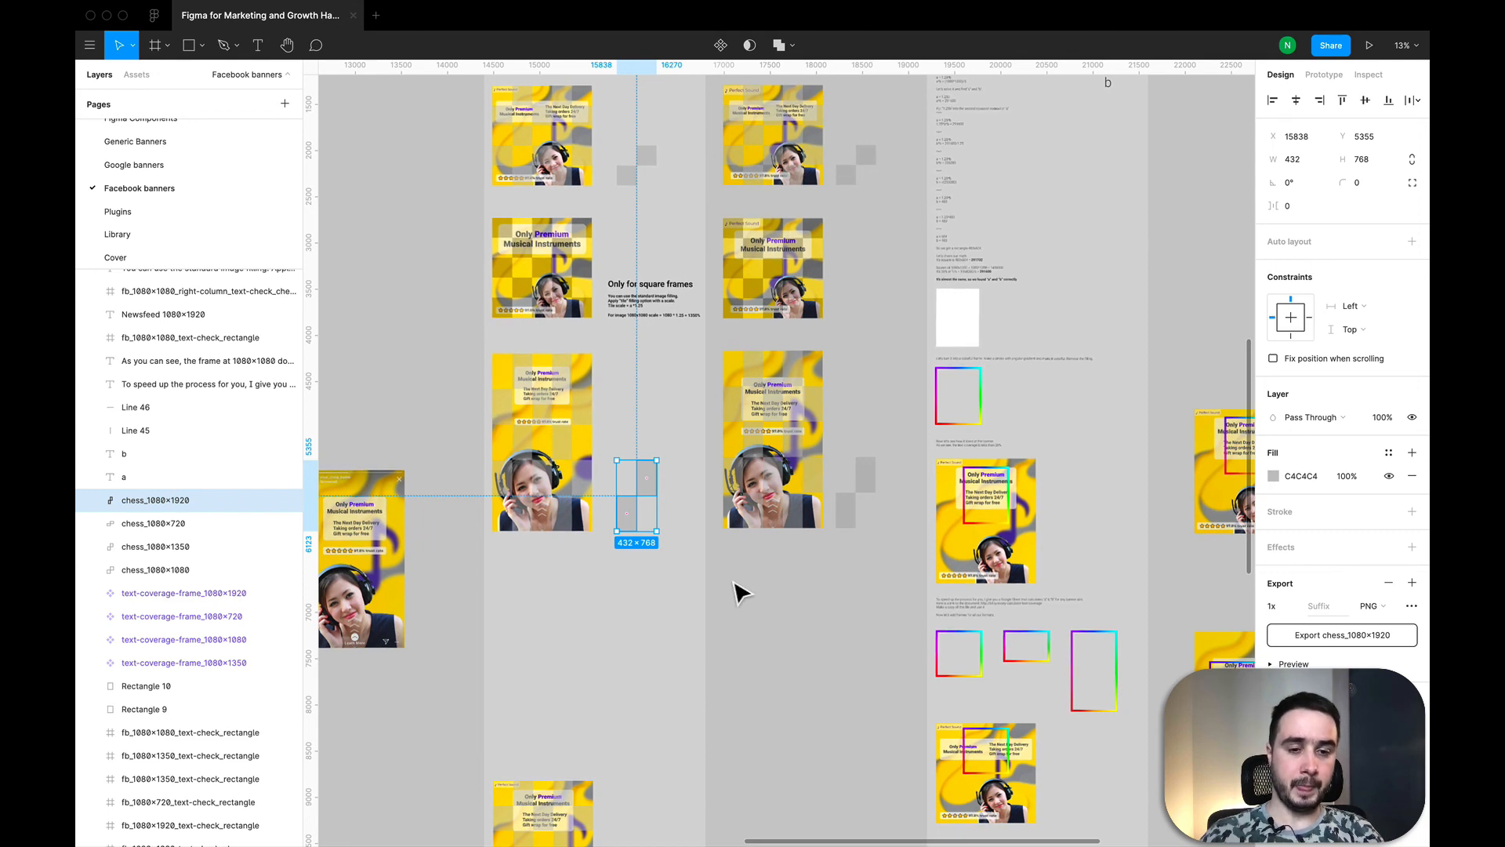
pyautogui.hscroll(5, 790, 584)
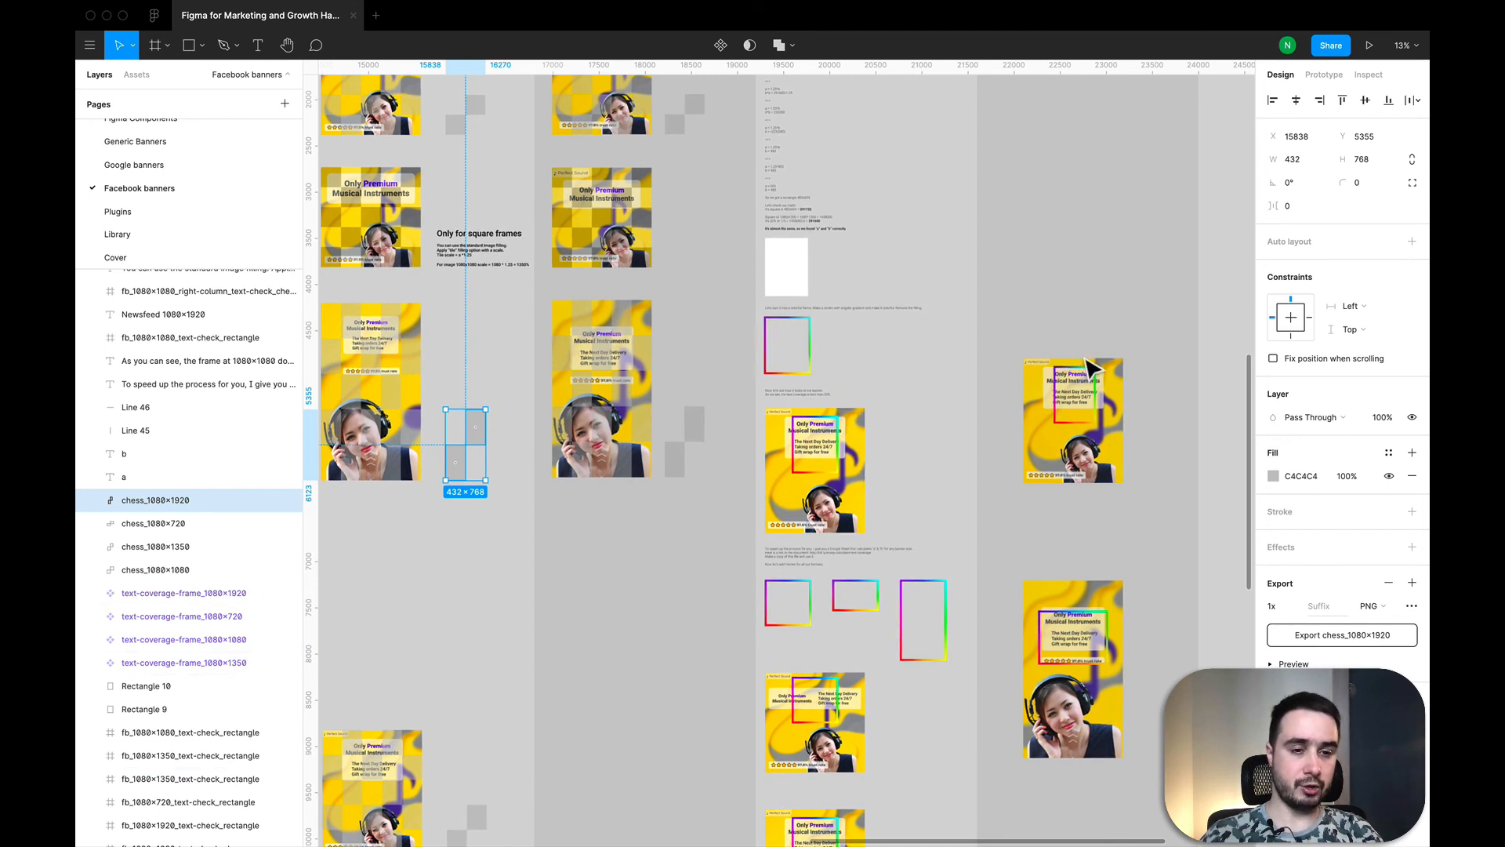
# Step: Check the rectangle size calculator spreadsheet, and return to the Figma banner overview with the chess tile deselected
pyautogui.hotkey('ctrl', 'Left')
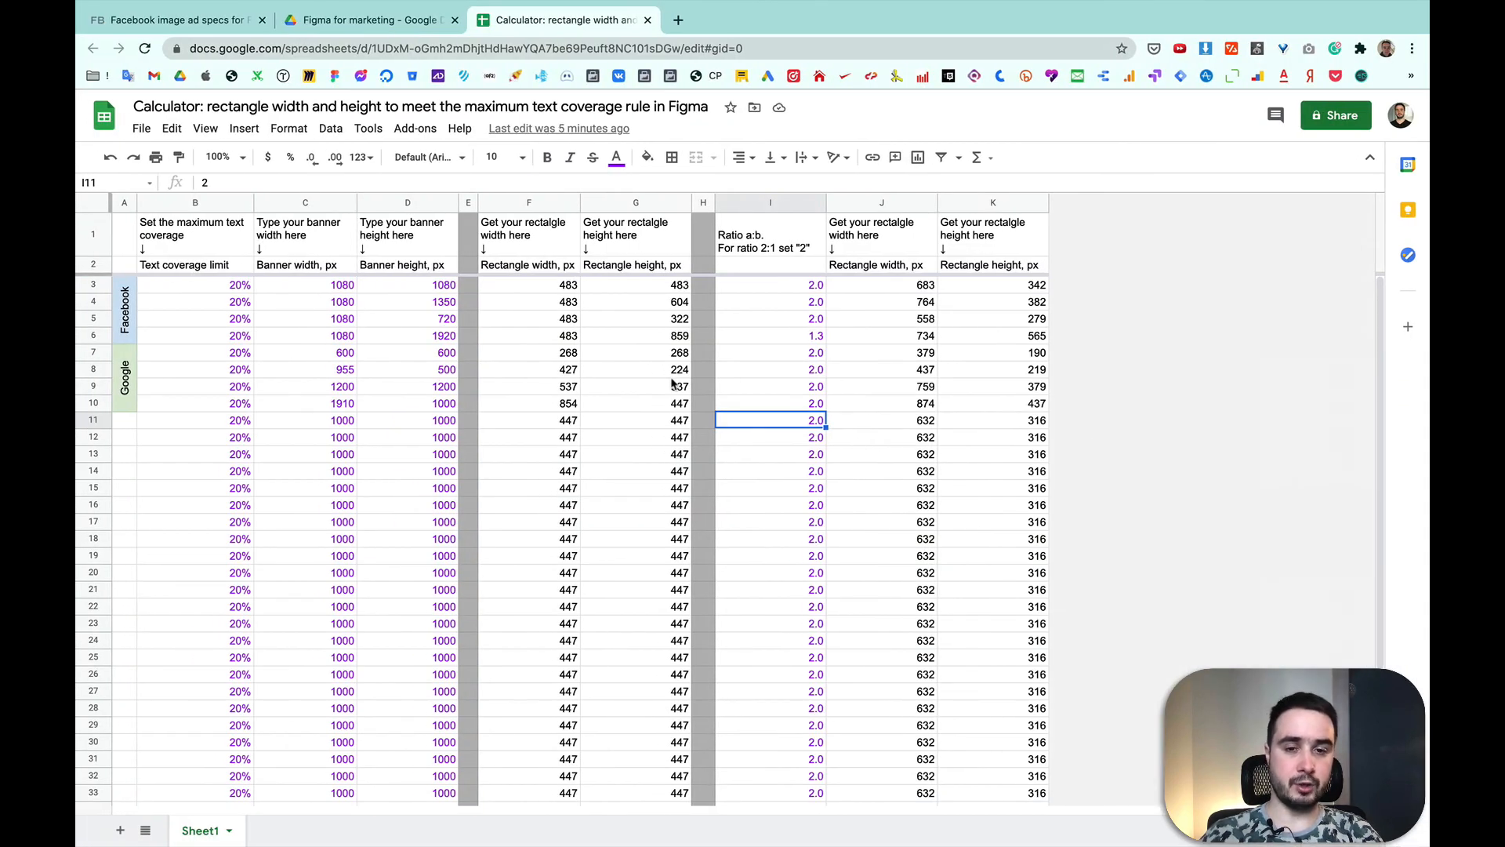
pyautogui.hotkey('ctrl', 'Right')
pyautogui.click(679, 393)
pyautogui.scroll(-4, 969, 432)
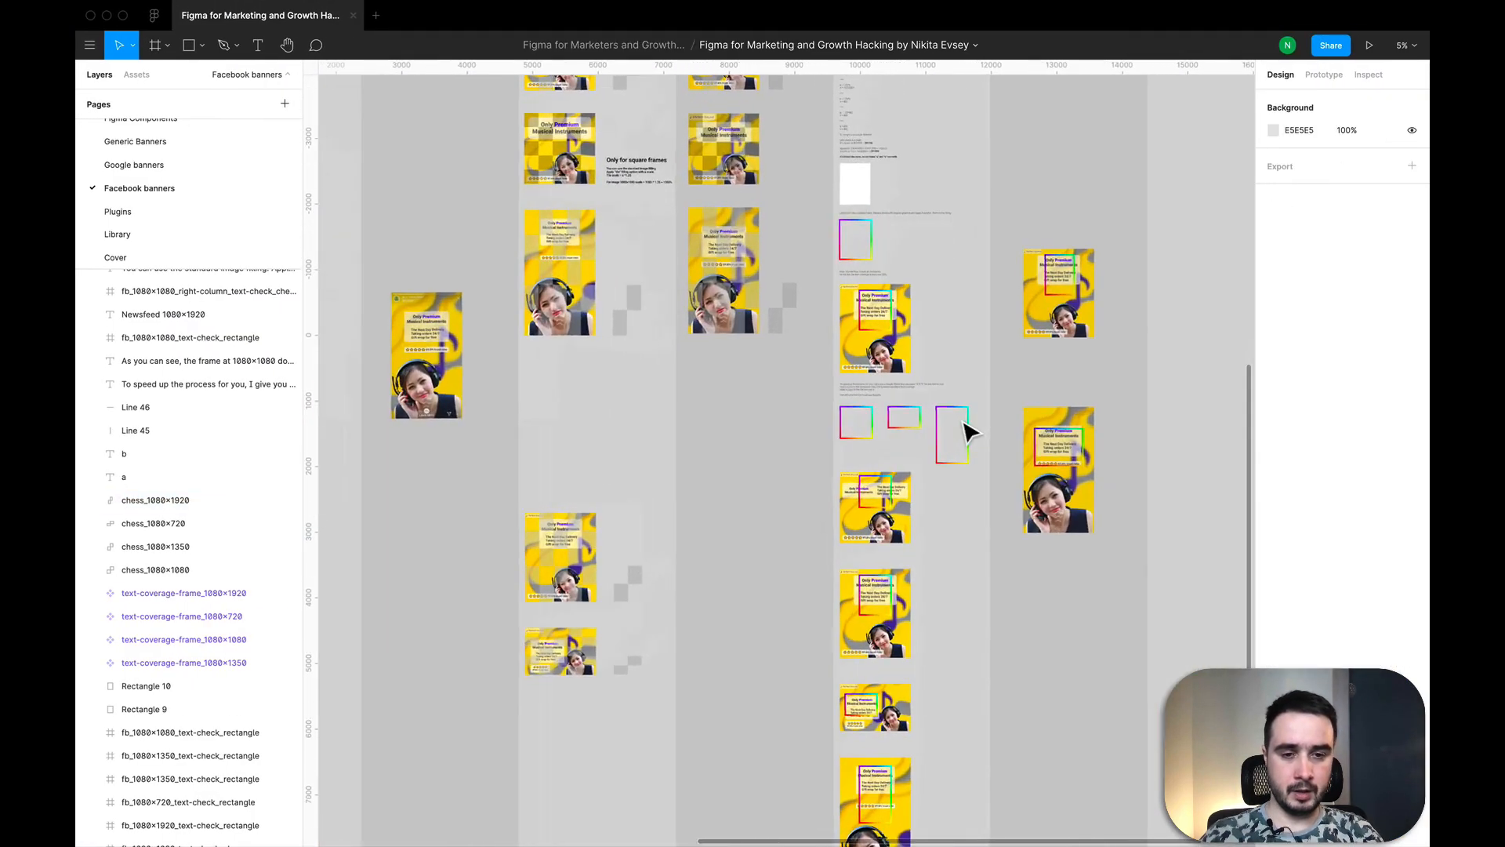
pyautogui.scroll(3, 970, 432)
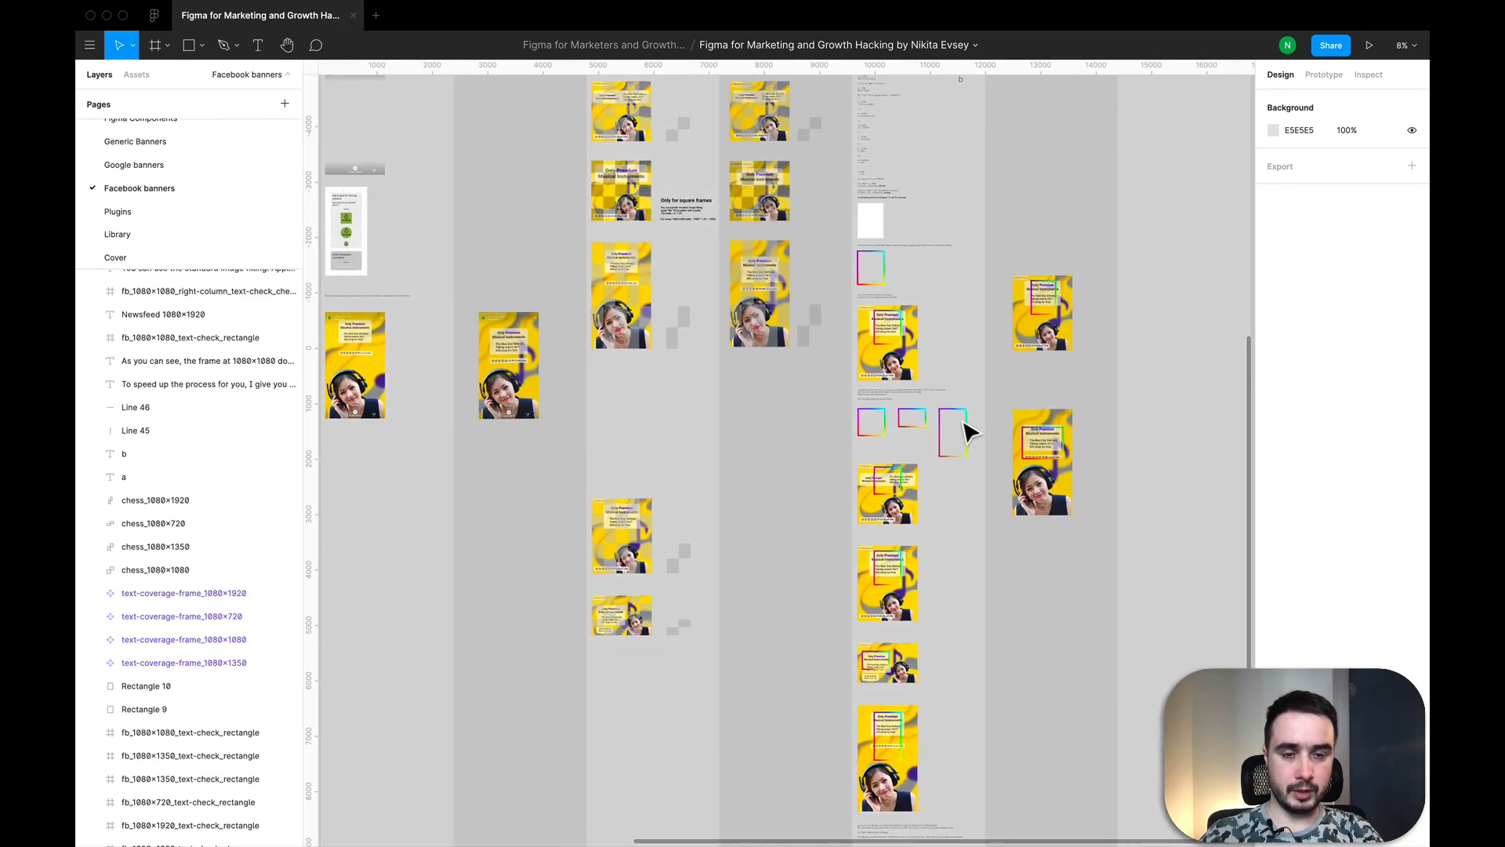